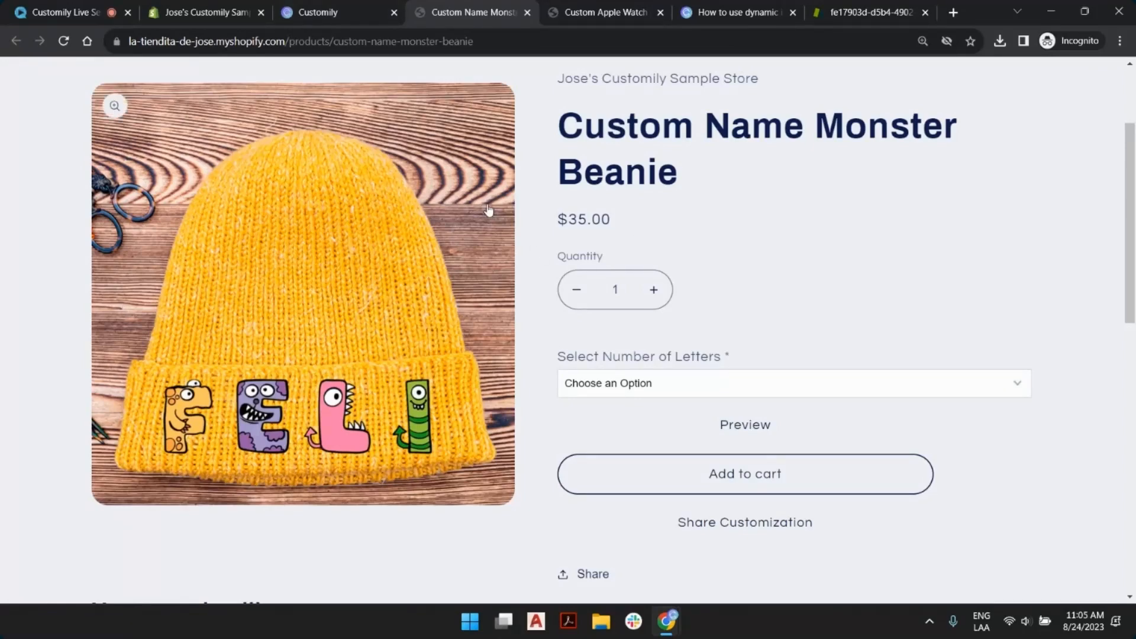
Set the Custom Name Monster Beanie to 4 Letters and enter a four-letter sample name to preview it on the beanie
scroll(534, 315, up, 3)
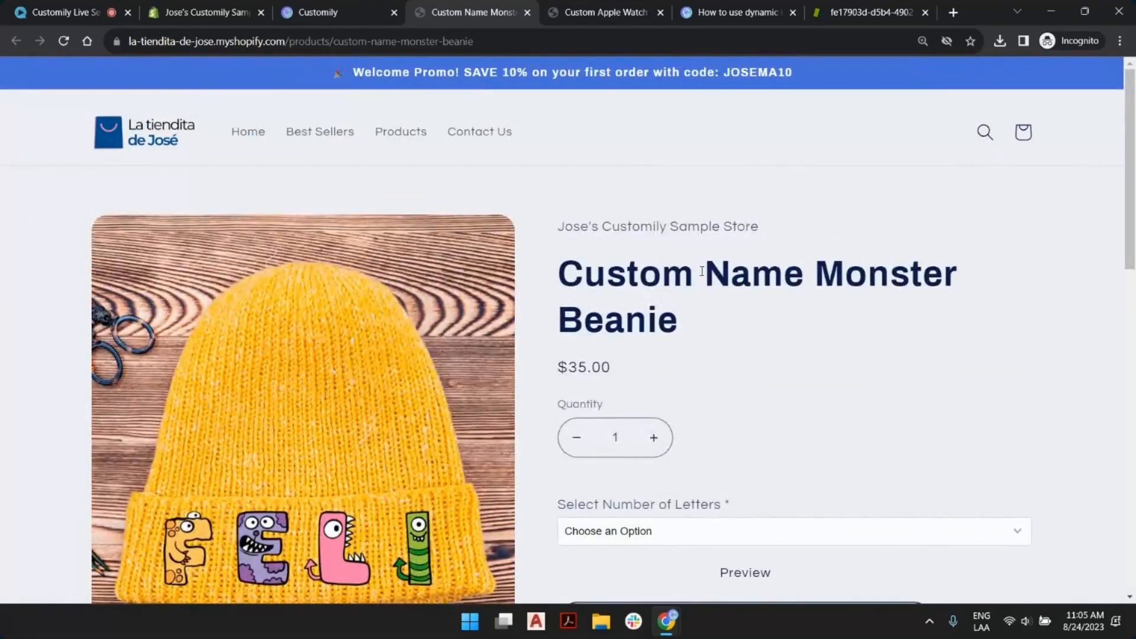
scroll(702, 271, down, 3)
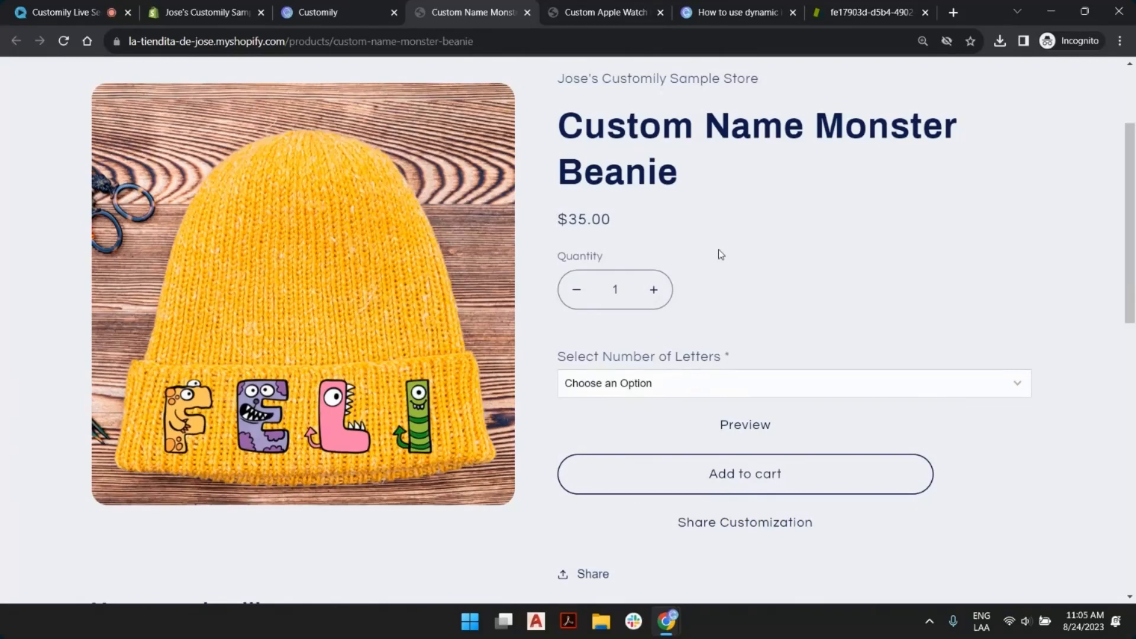
scroll(724, 314, down, 3)
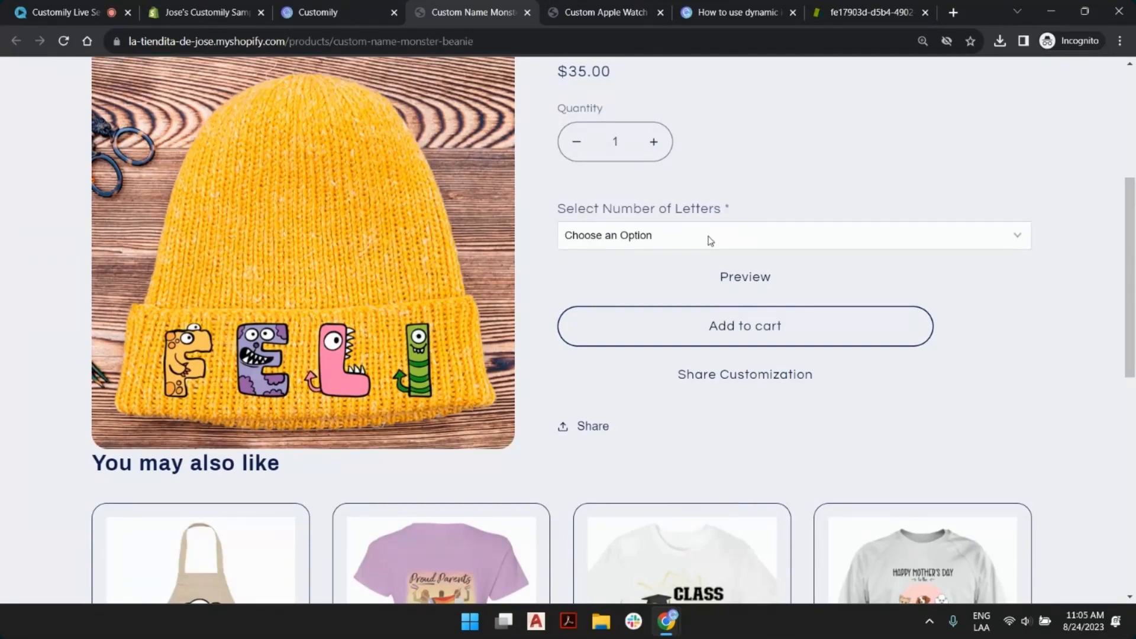
click(710, 240)
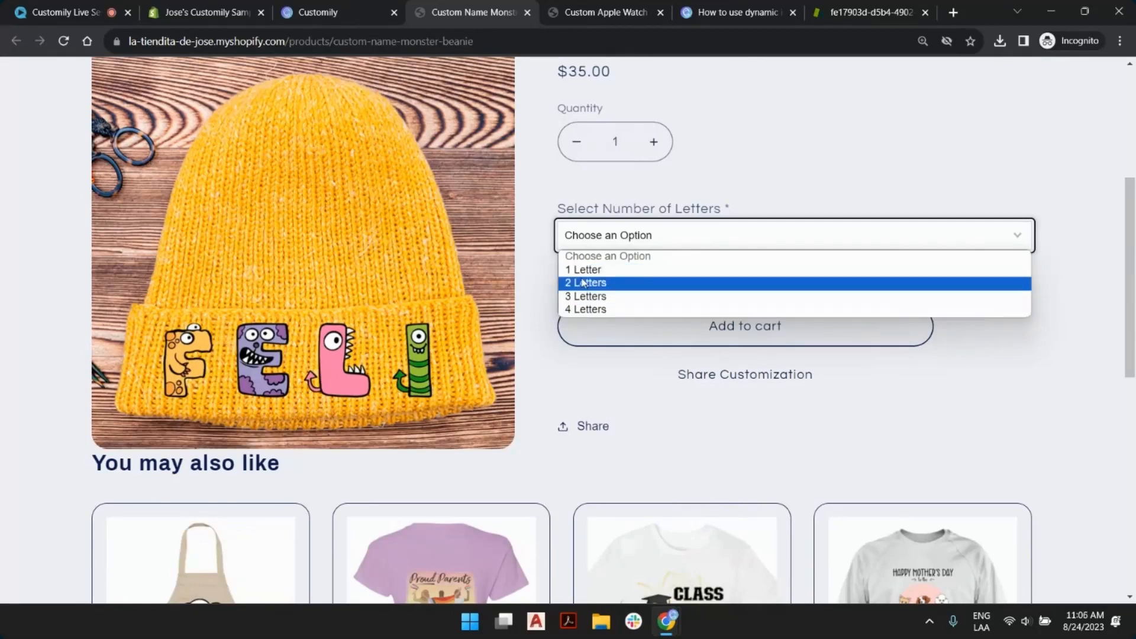
click(638, 310)
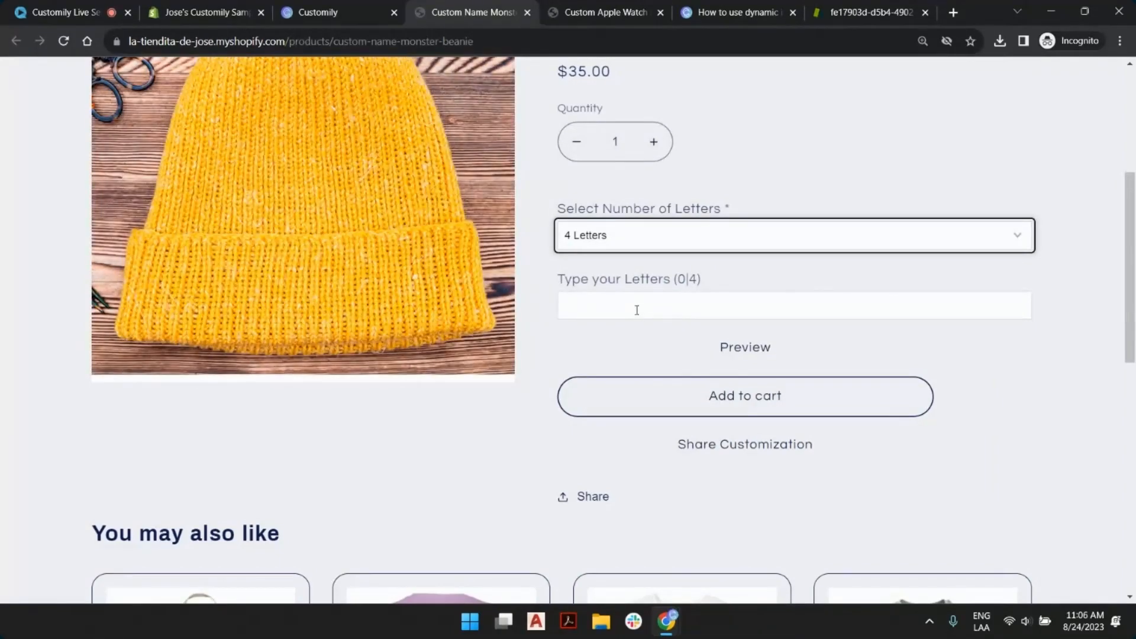
click(625, 306)
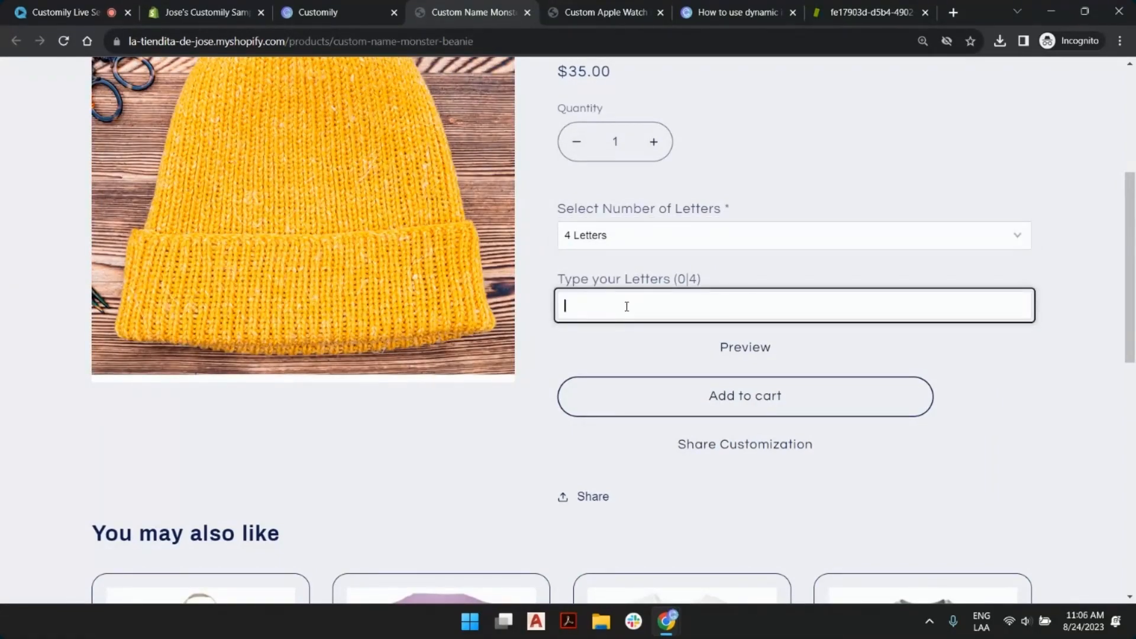
text(toby)
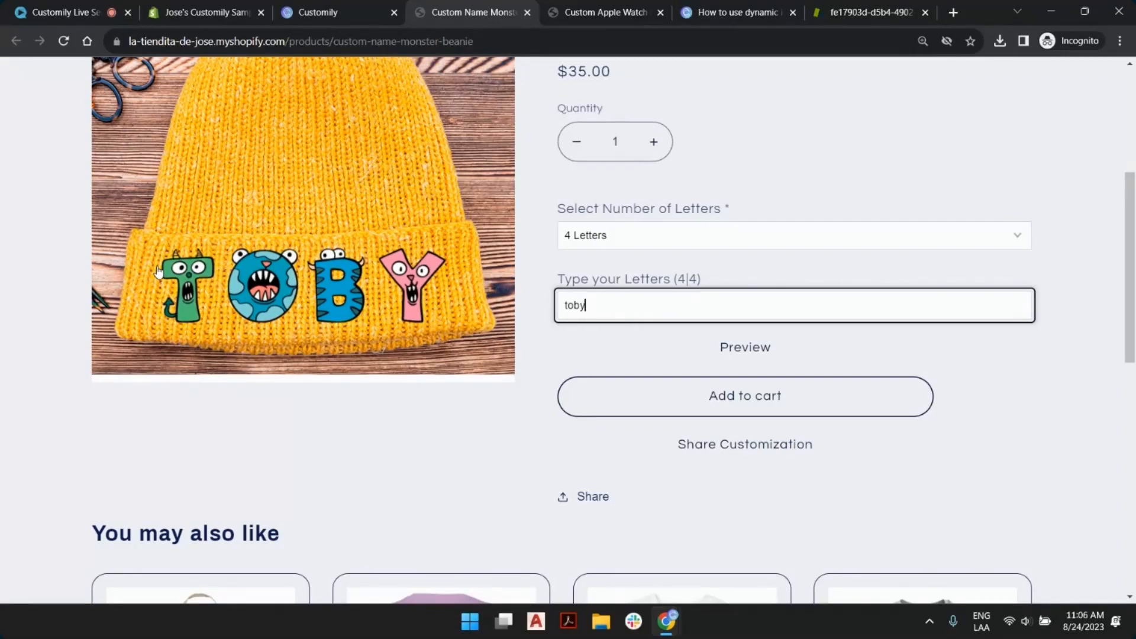
scroll(159, 272, up, 3)
scroll(726, 383, down, 1)
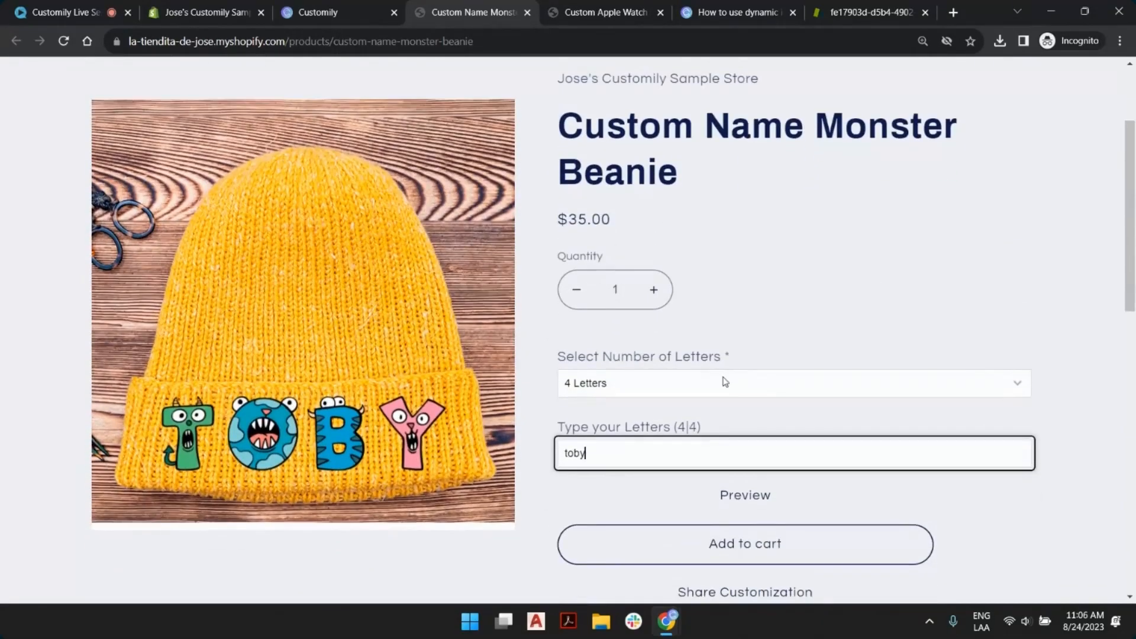
Change the beanie's number of letters to 3 Letters and enter a three-letter sample name
click(725, 384)
click(639, 430)
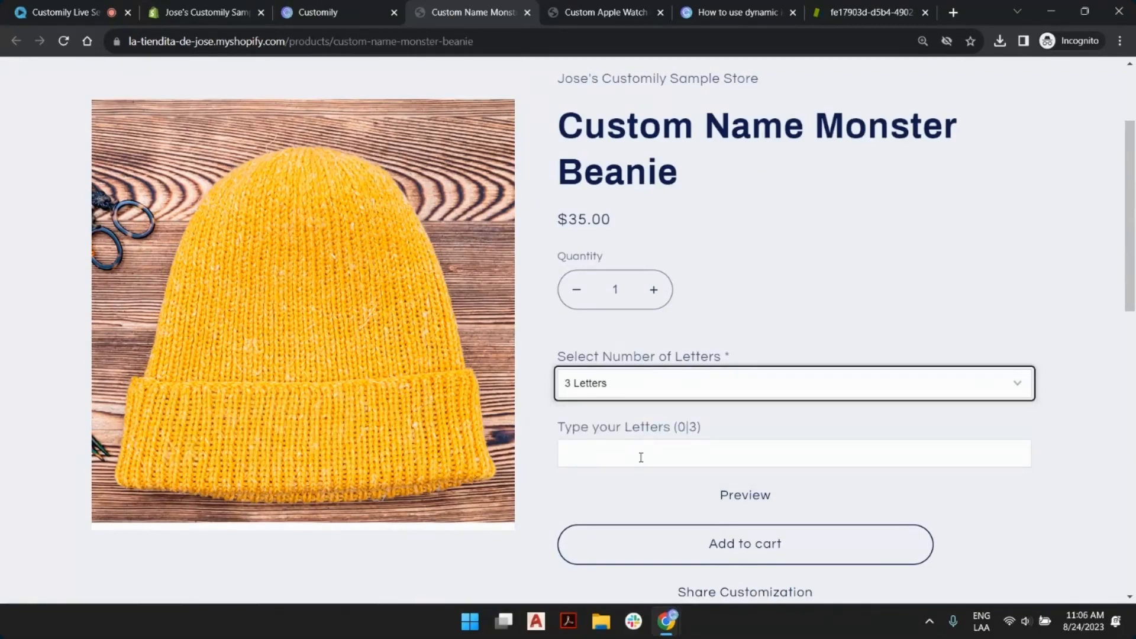
click(641, 456)
text(tom)
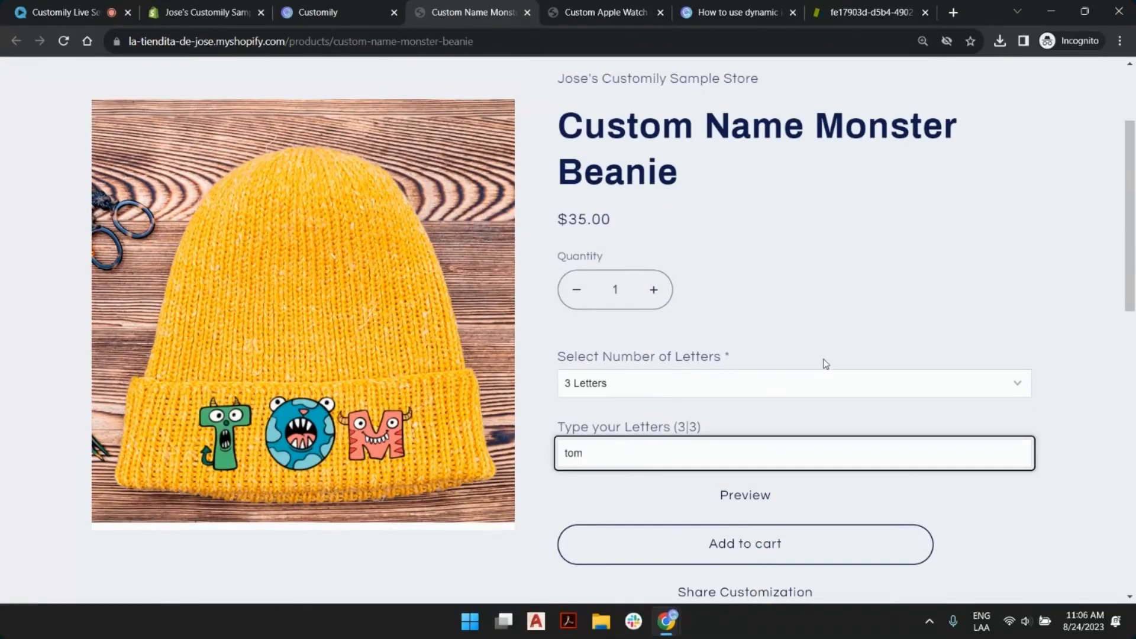
Open the Custom Apple Watch Band (38mm) product page and choose the Gold color
click(590, 7)
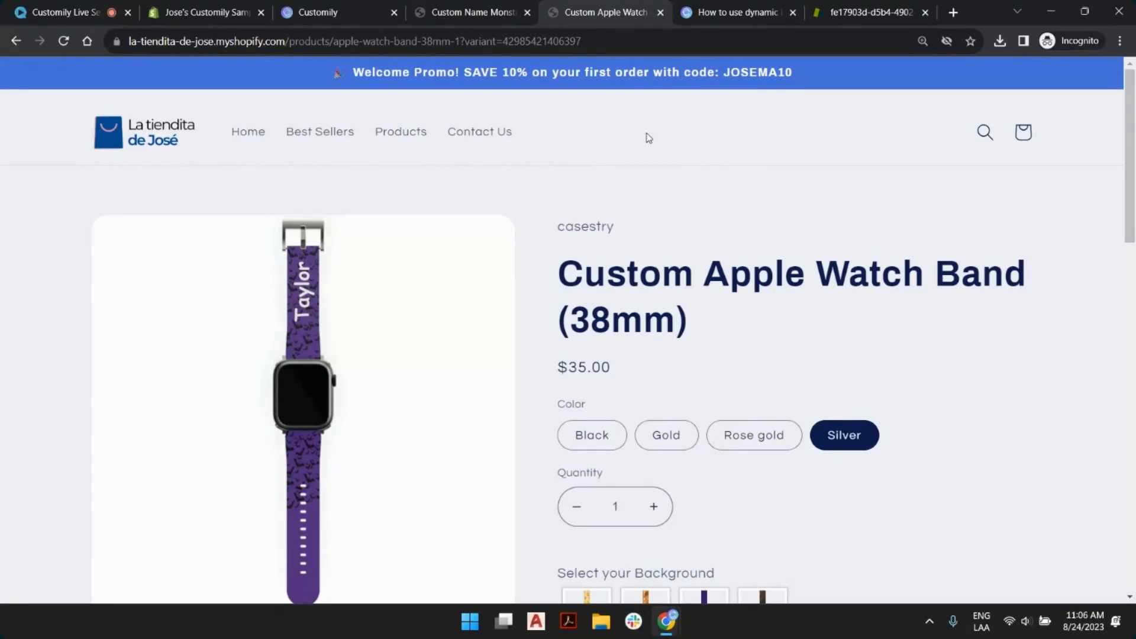
scroll(679, 217, down, 5)
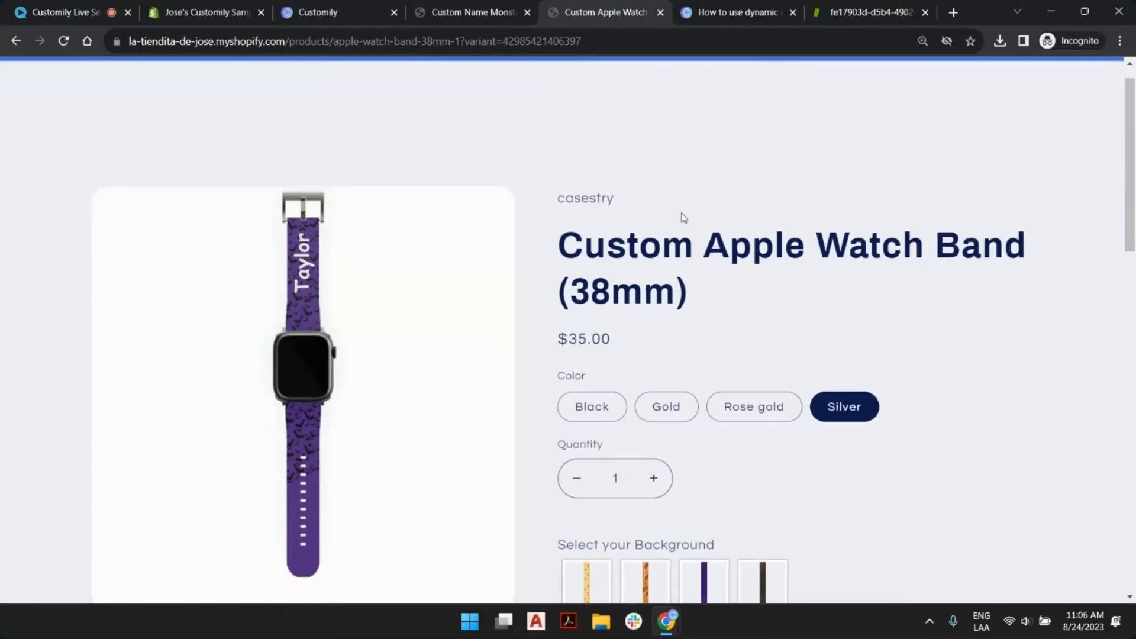
scroll(680, 214, up, 3)
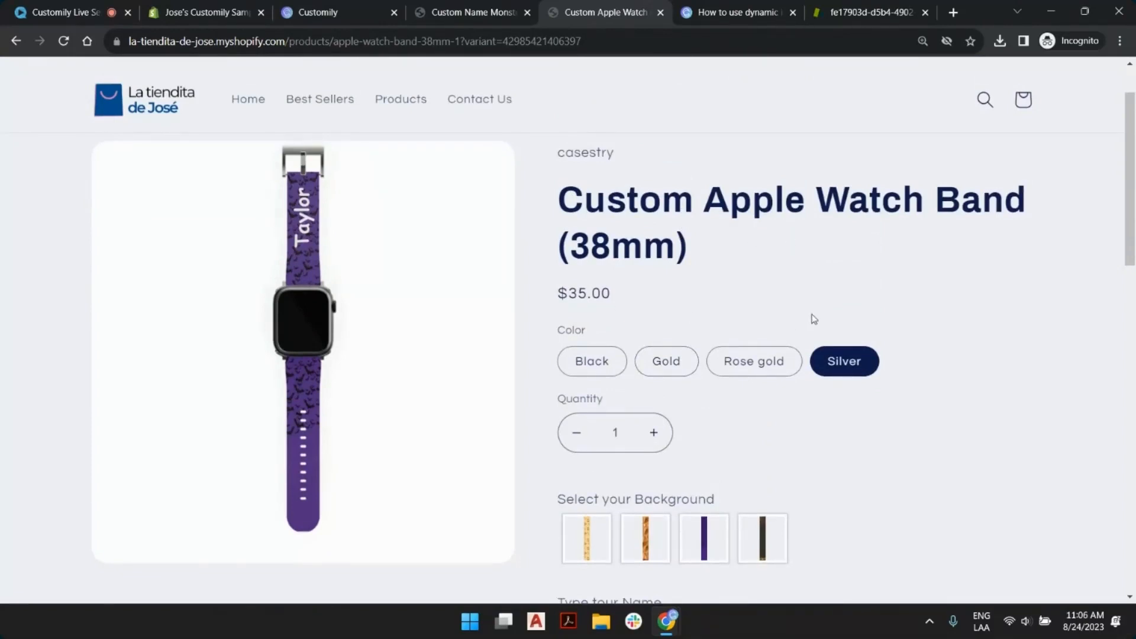
scroll(827, 283, down, 1)
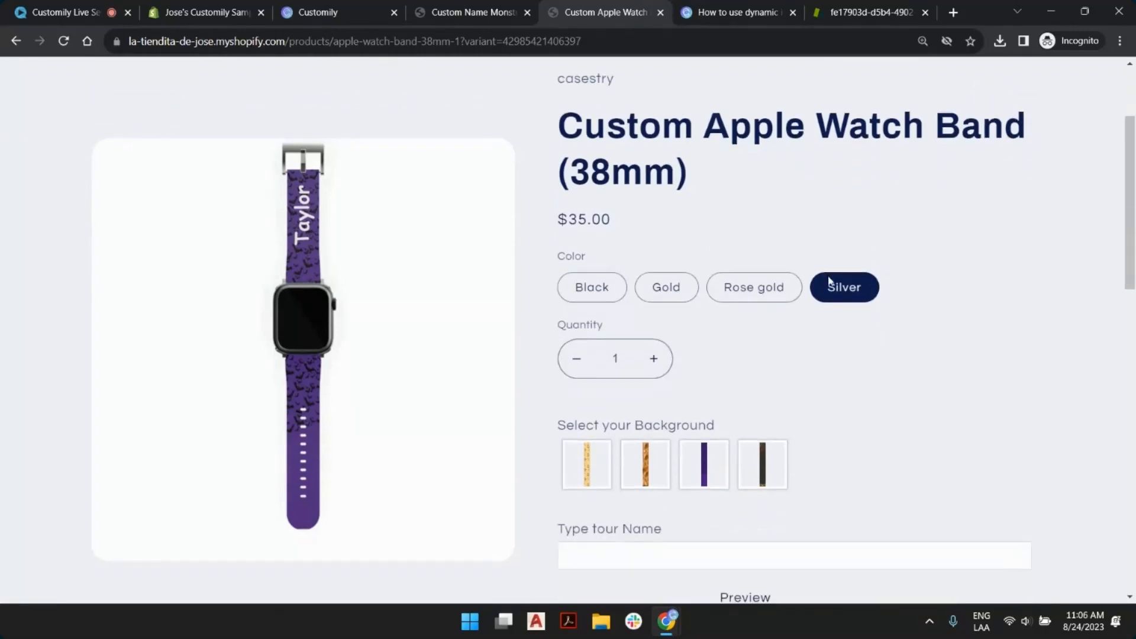
click(666, 288)
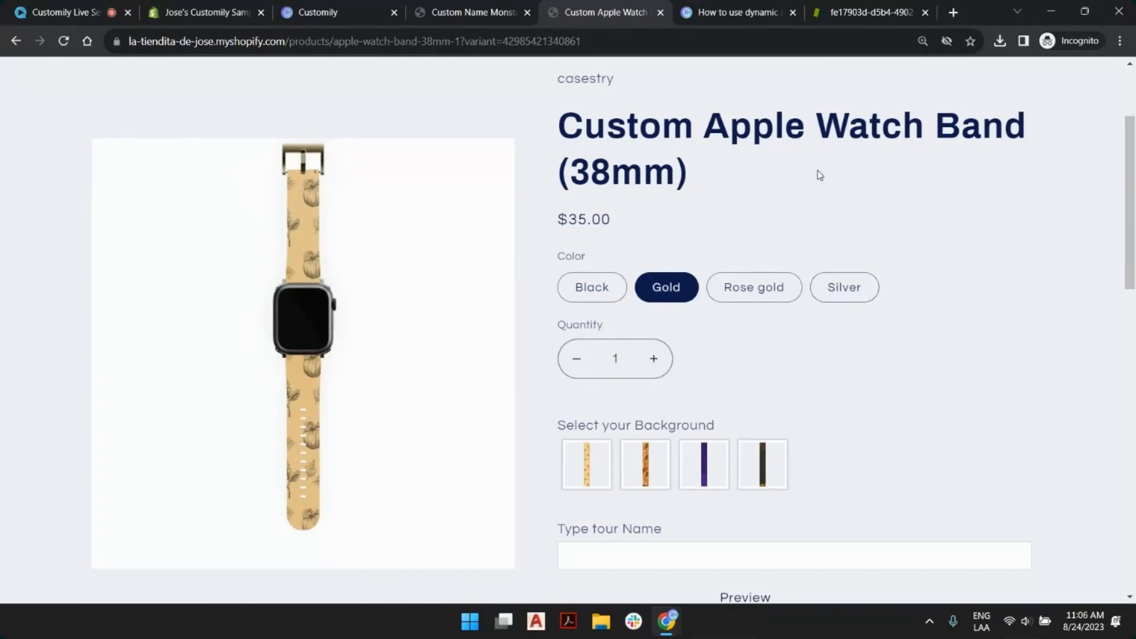
Select the Coffee background for the watch band and enter a sample name for the strap
click(645, 461)
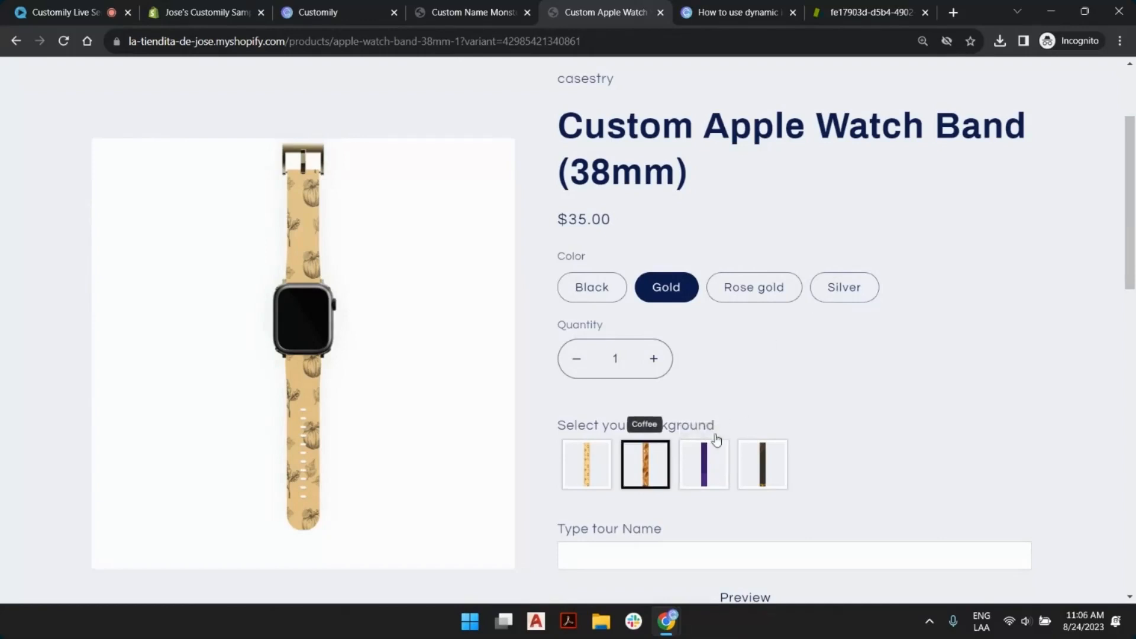
scroll(793, 359, down, 1)
scroll(794, 359, down, 2)
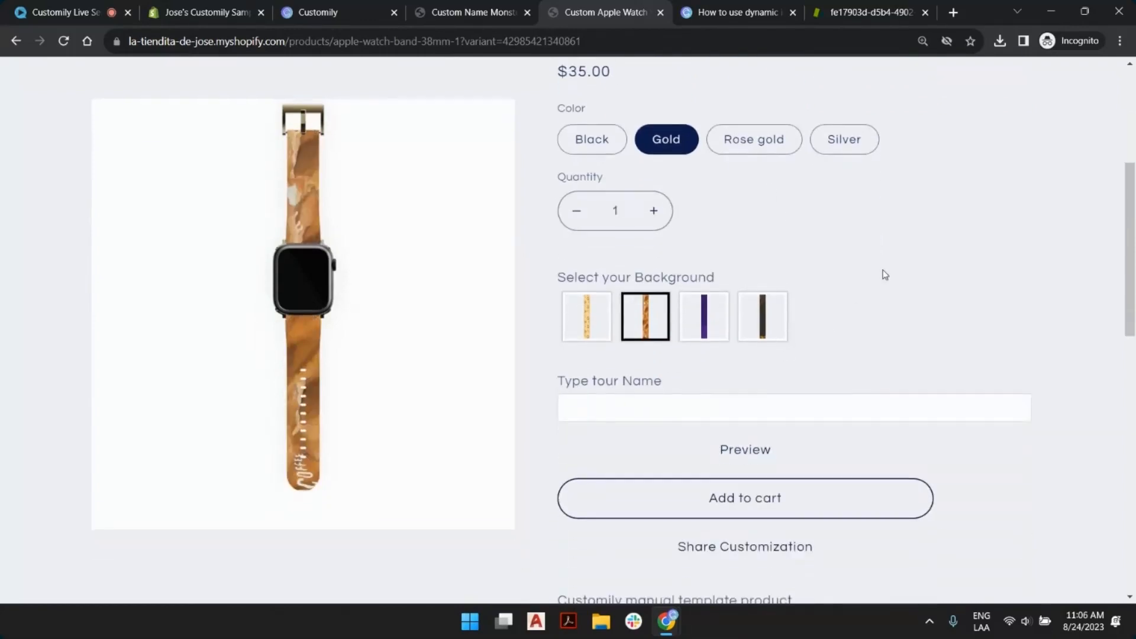
click(838, 409)
text(S)
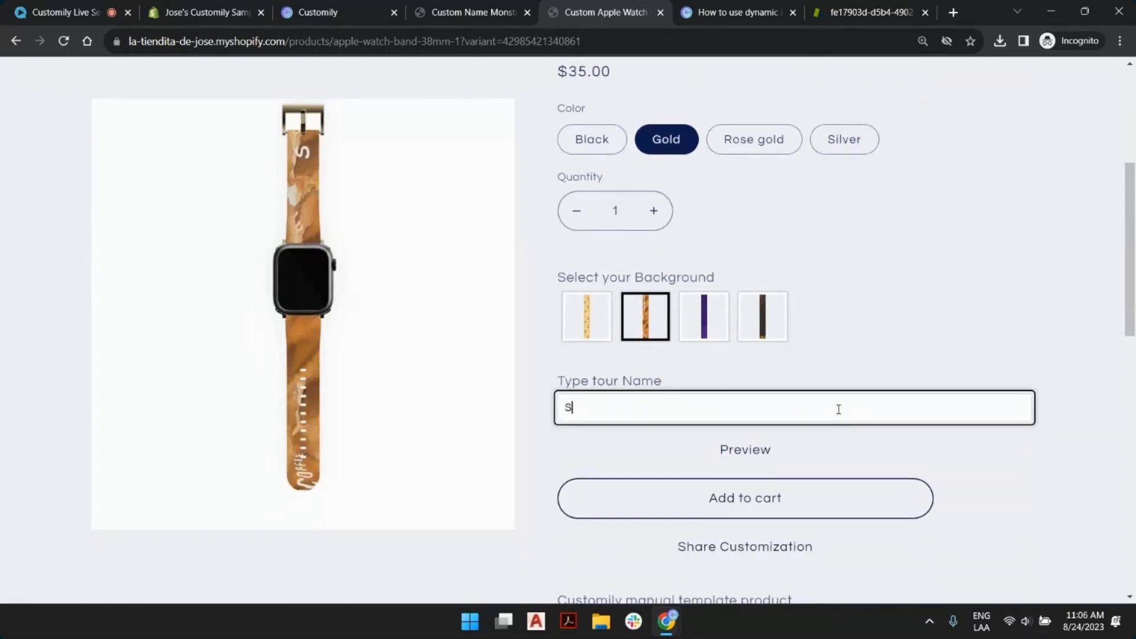
text(ummer)
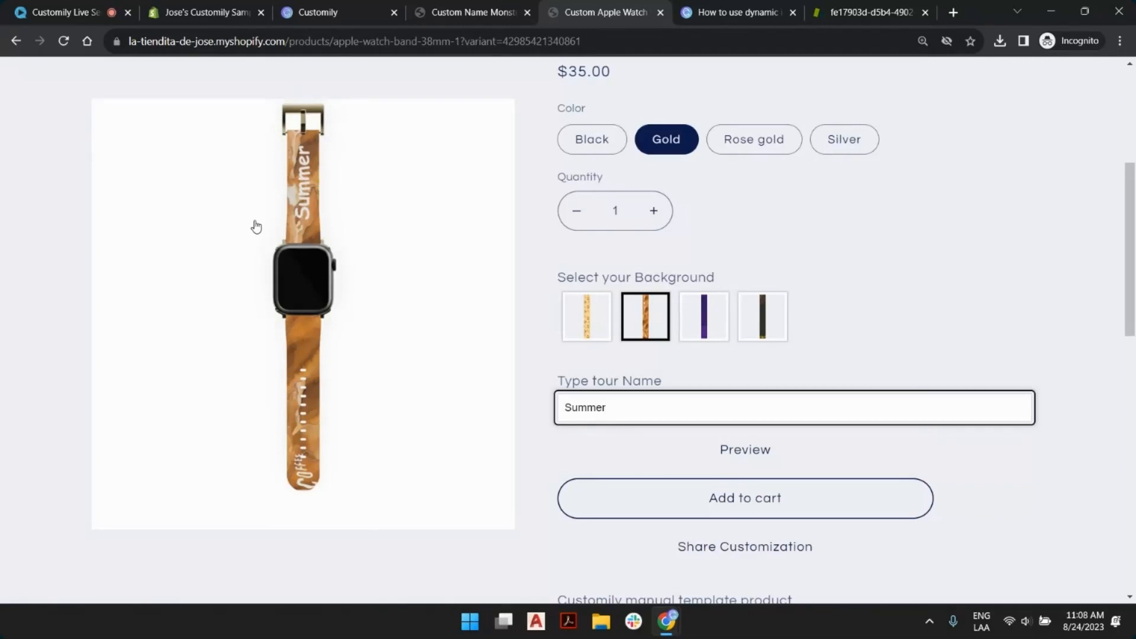
Try the dark fourth background on the watch band, and settle on the Halloween background
click(776, 329)
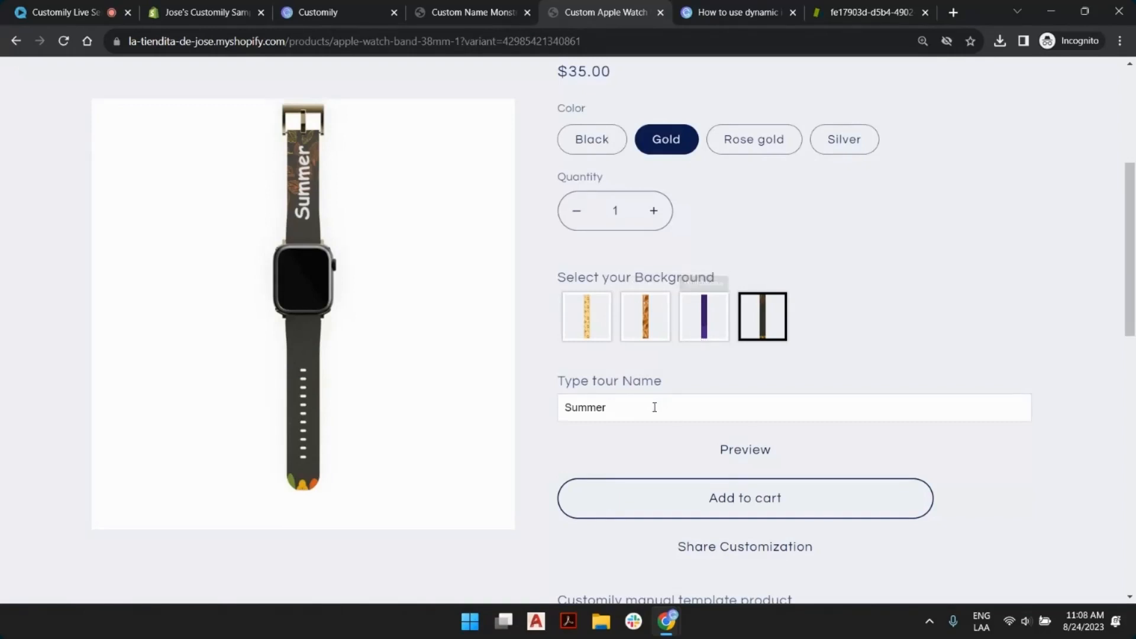
click(636, 408)
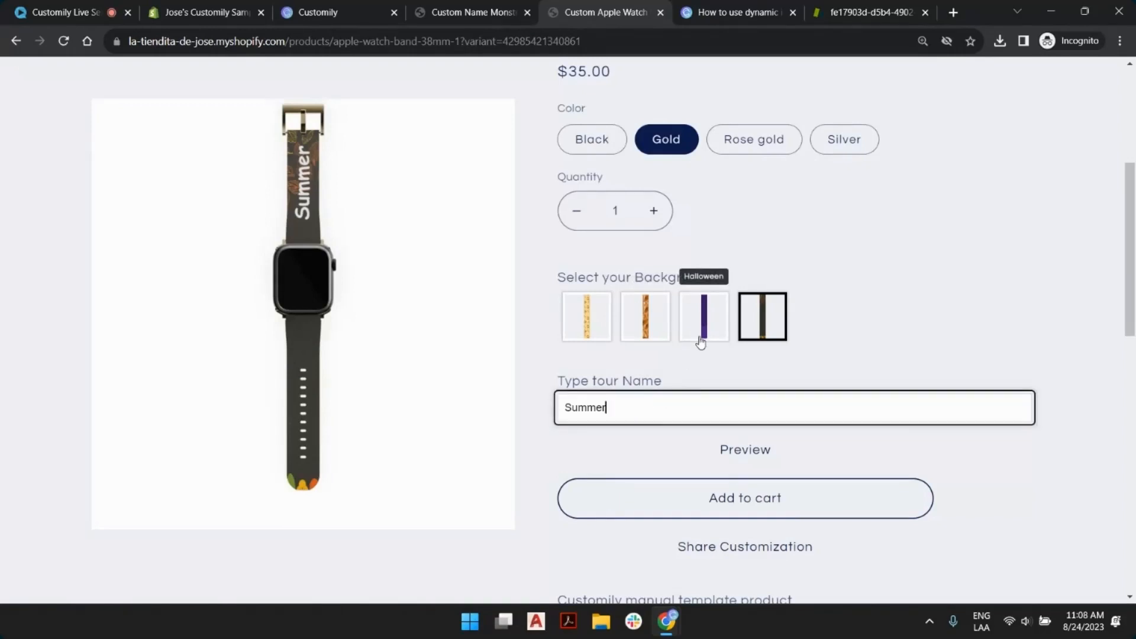
click(700, 339)
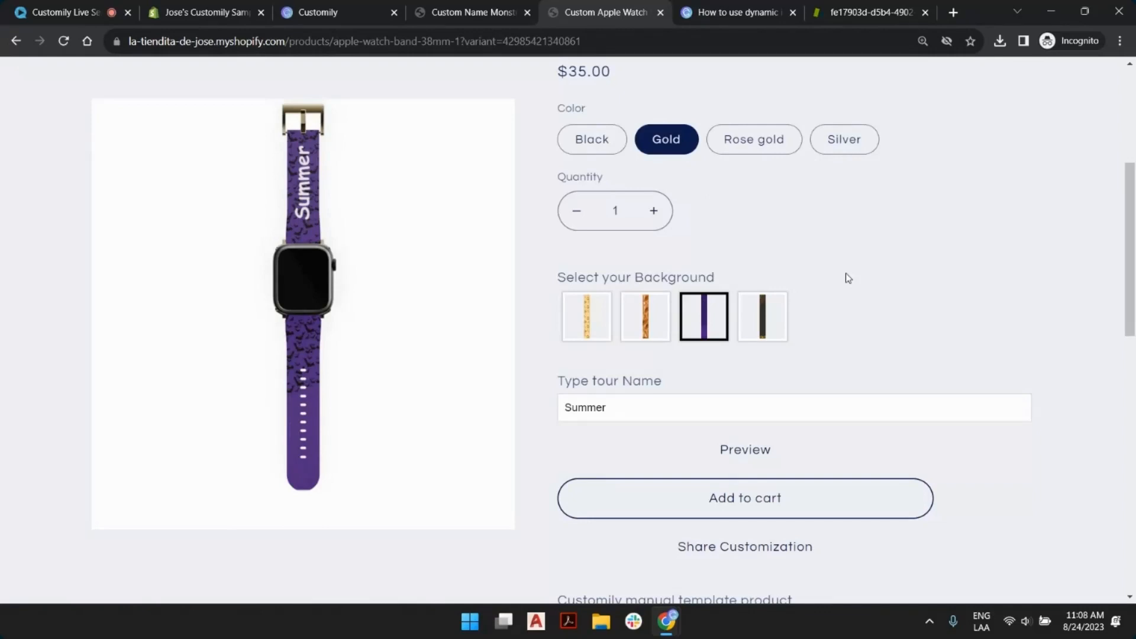
Review the customized watch band page and return to the Custom Name Monster Beanie page
scroll(846, 273, up, 5)
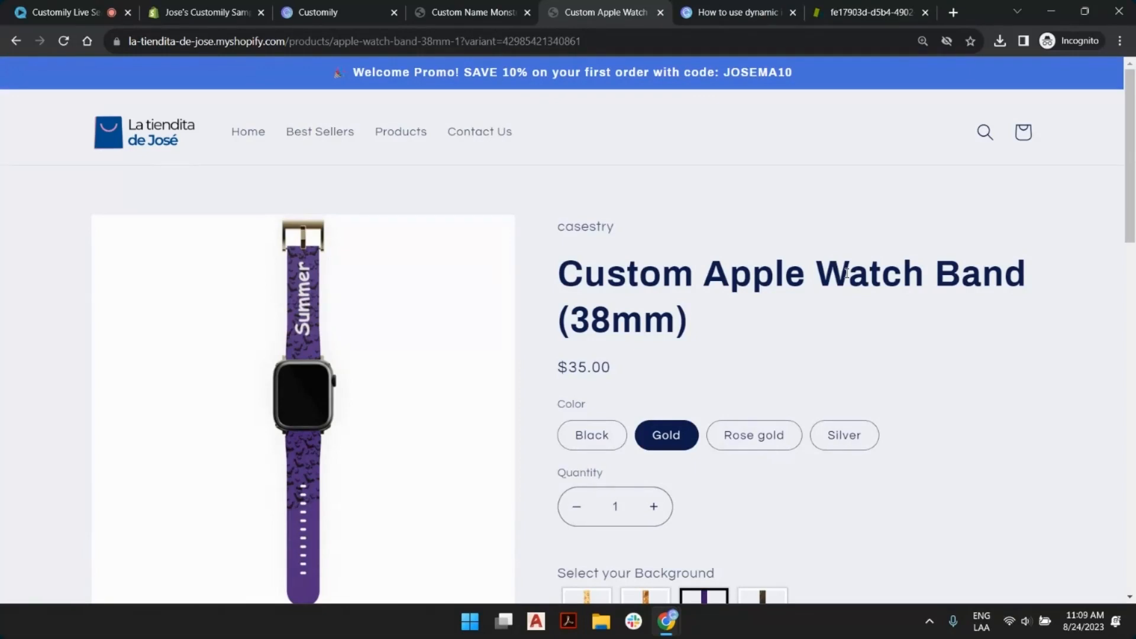
scroll(642, 230, down, 3)
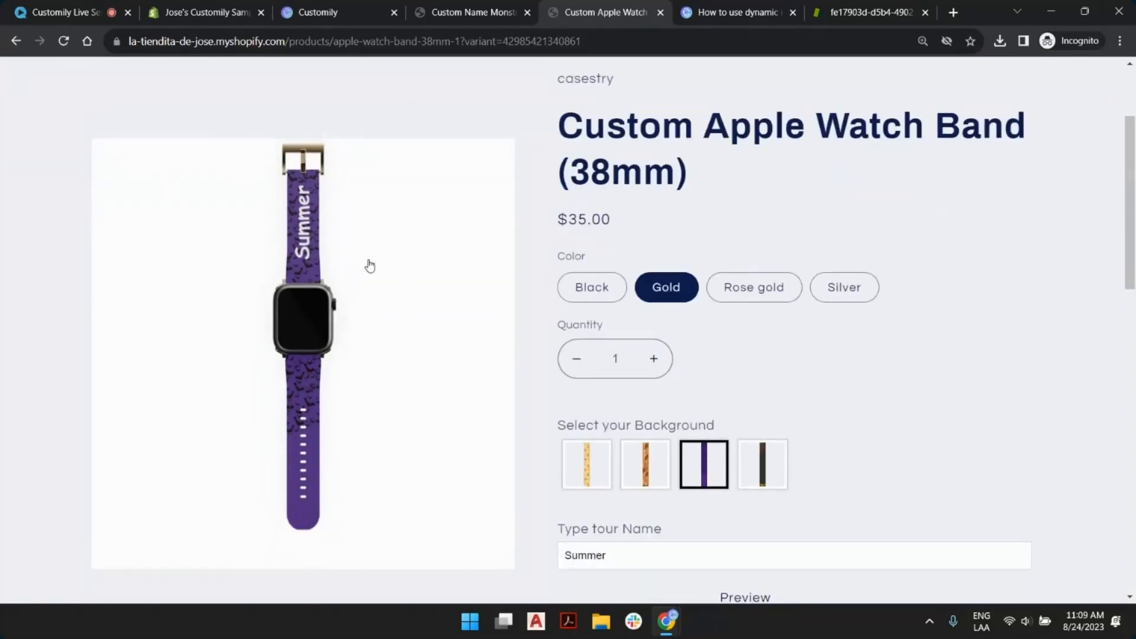
scroll(821, 365, down, 3)
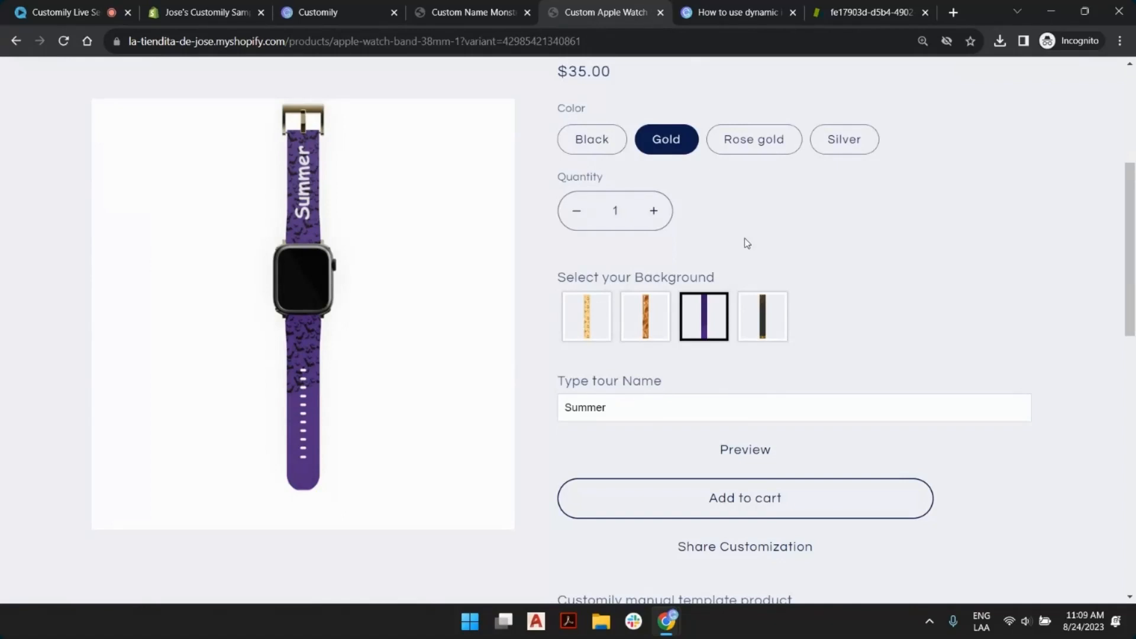
scroll(744, 243, up, 5)
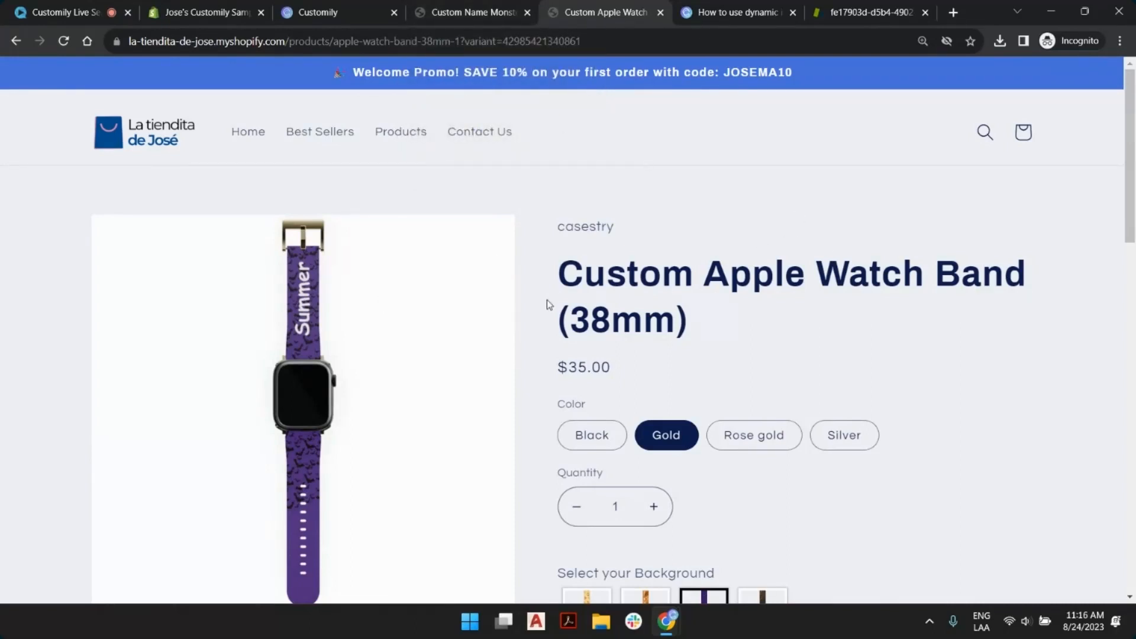
click(489, 10)
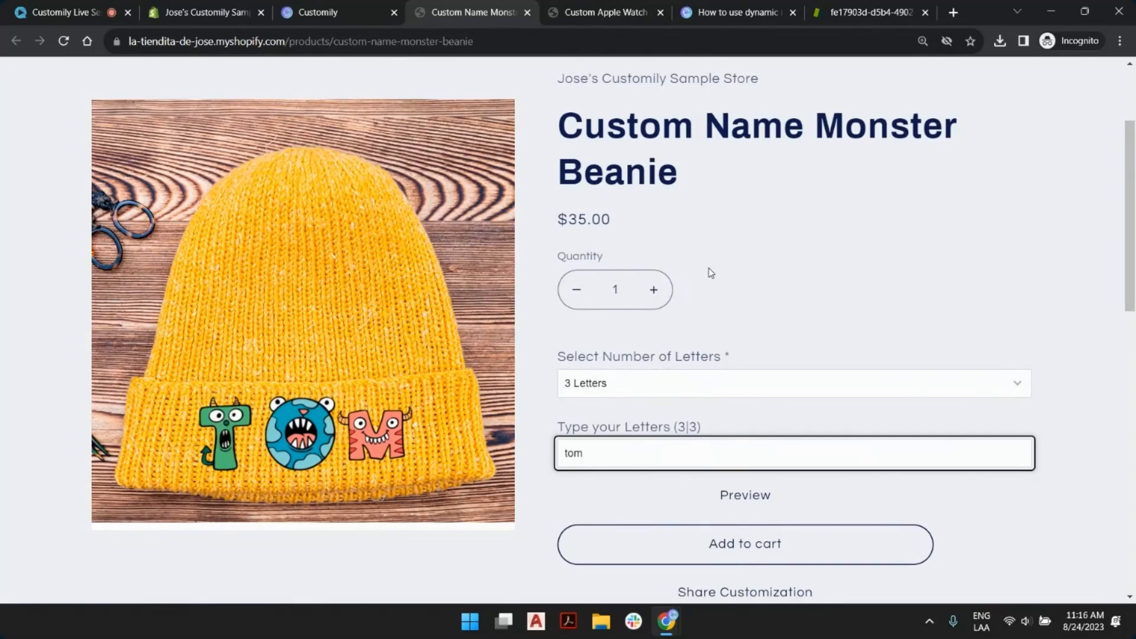
Switch to the Customily app and start creating a new product to show the provider choices
click(345, 8)
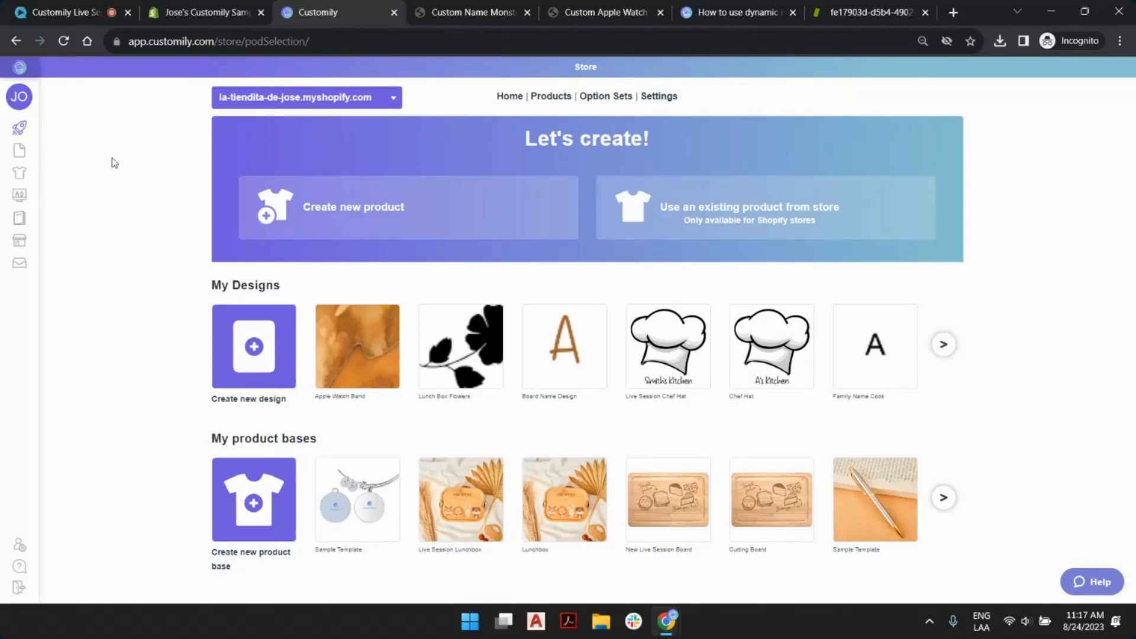
mouse_move(3, 247)
click(368, 213)
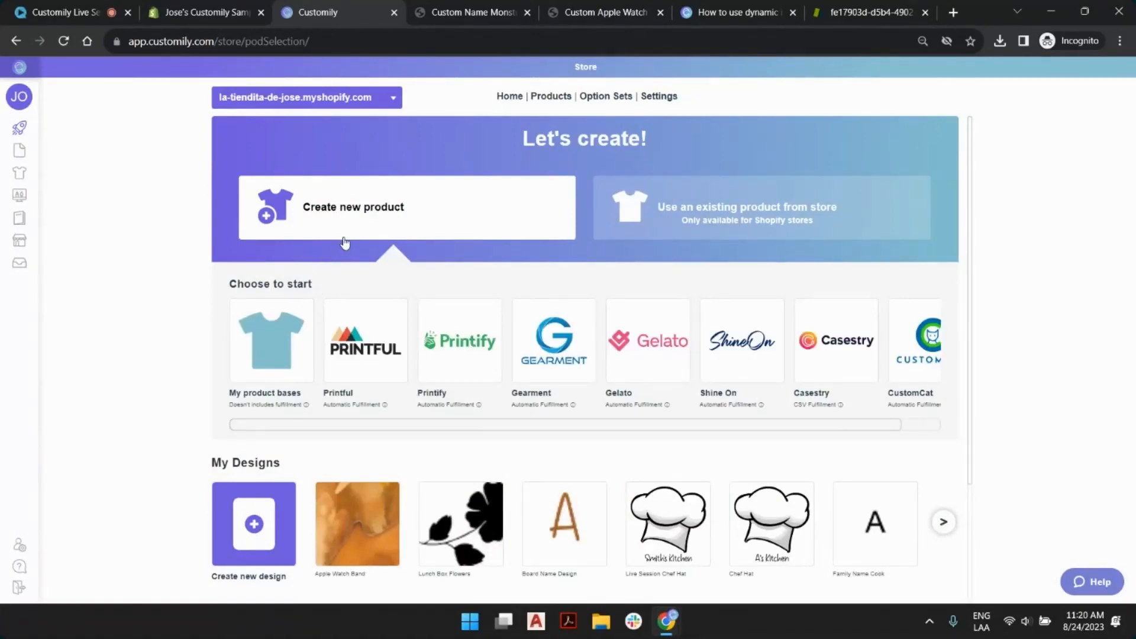
Look through the providers, view Casestry's product catalog, and return to the starting choices for a new product
click(279, 329)
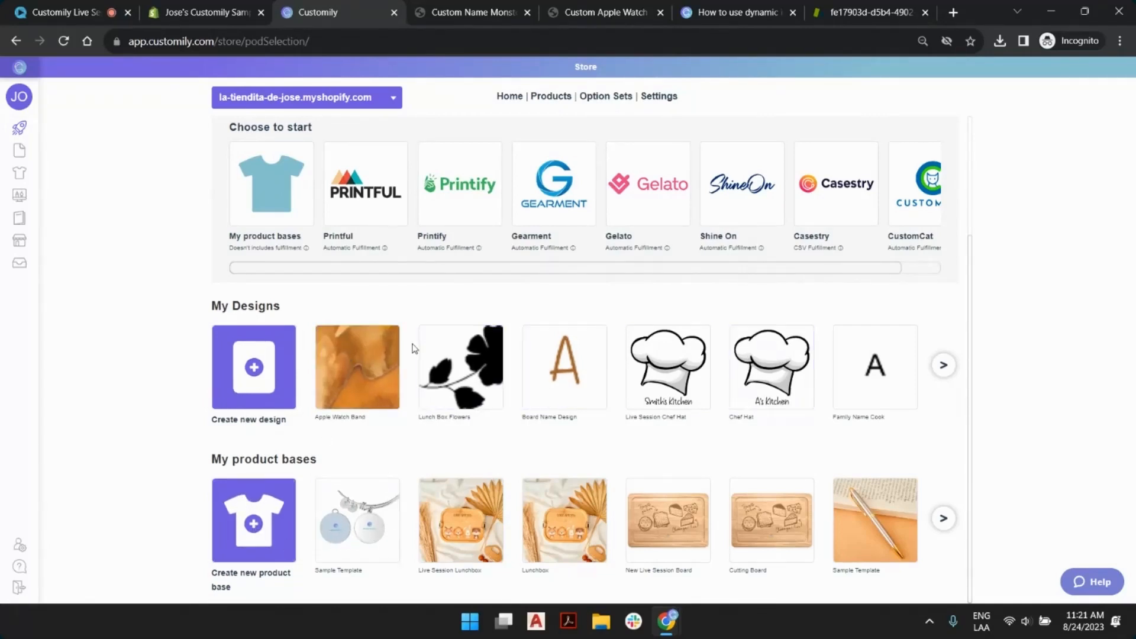
scroll(499, 371, up, 3)
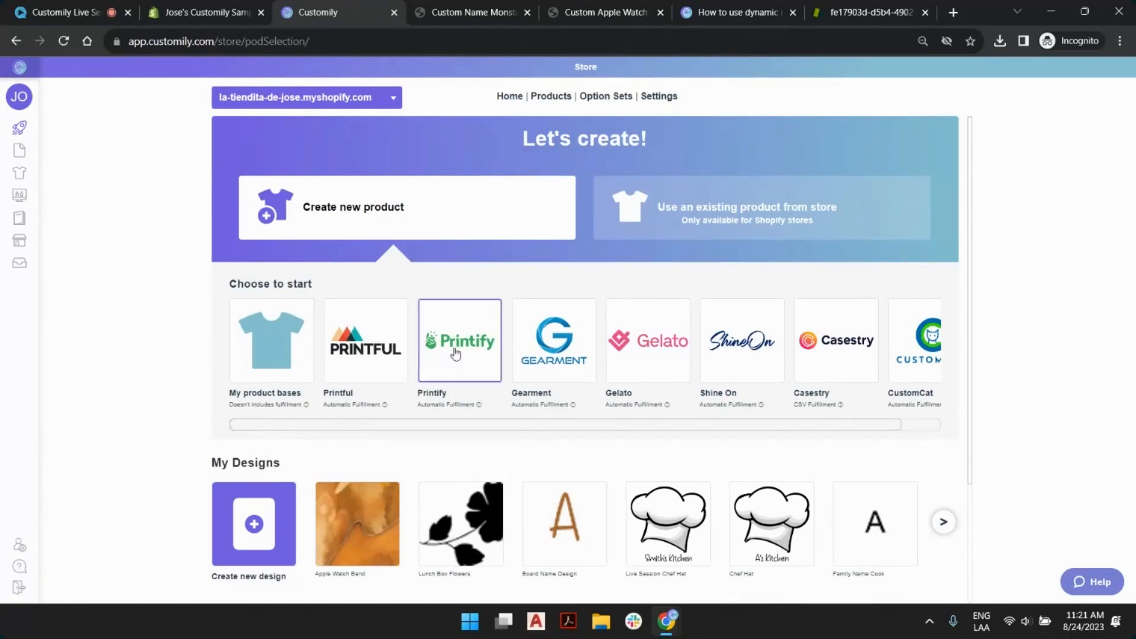
click(920, 424)
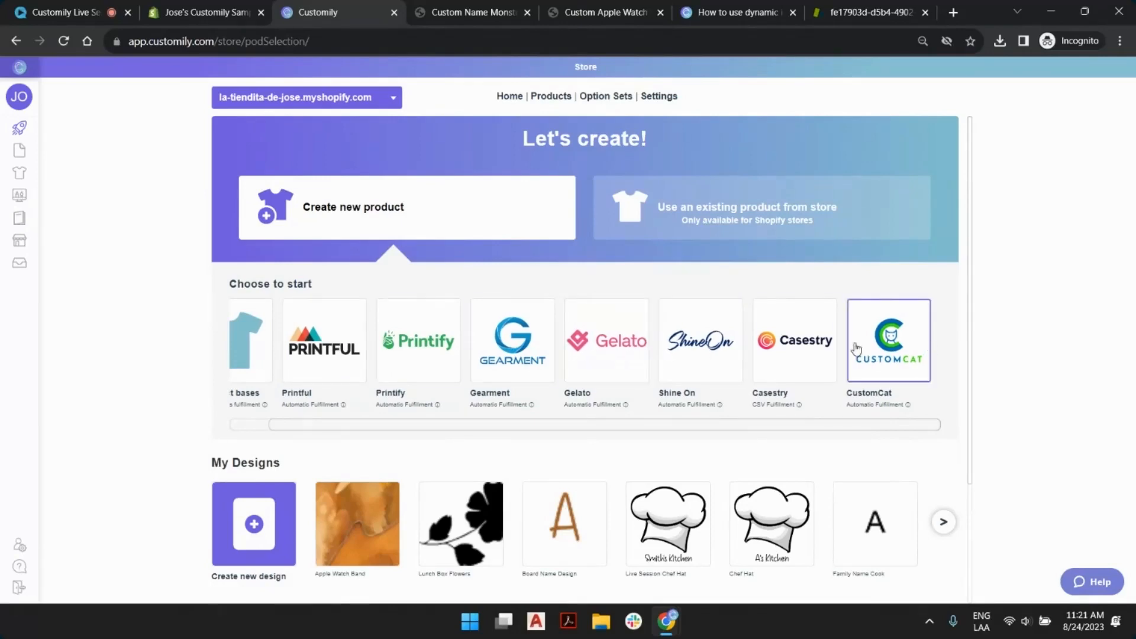
click(807, 347)
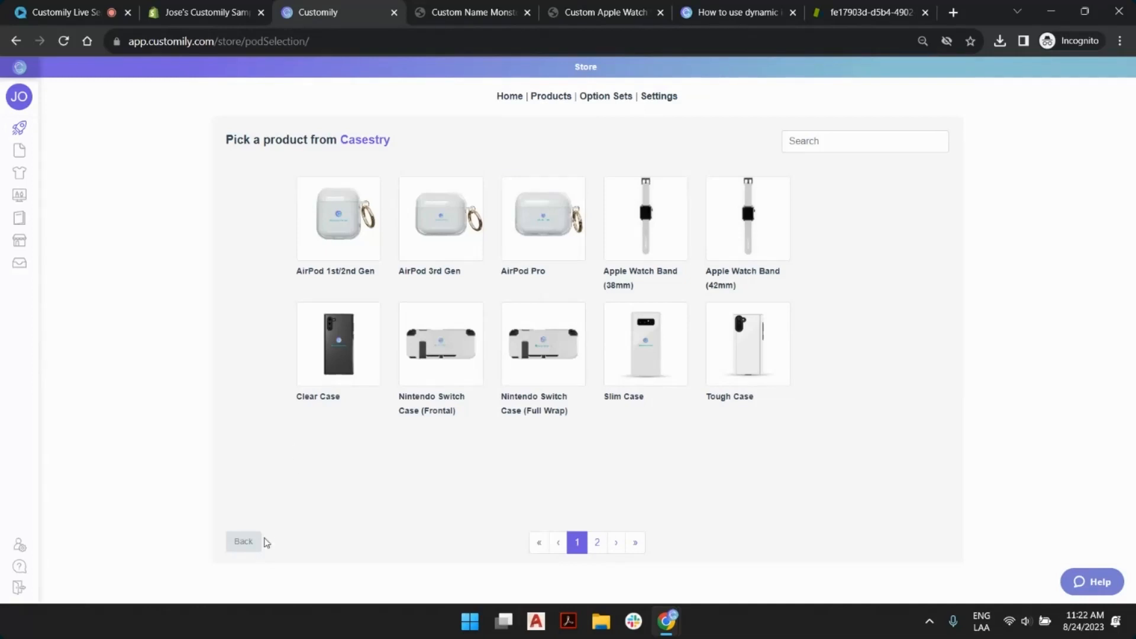
click(240, 541)
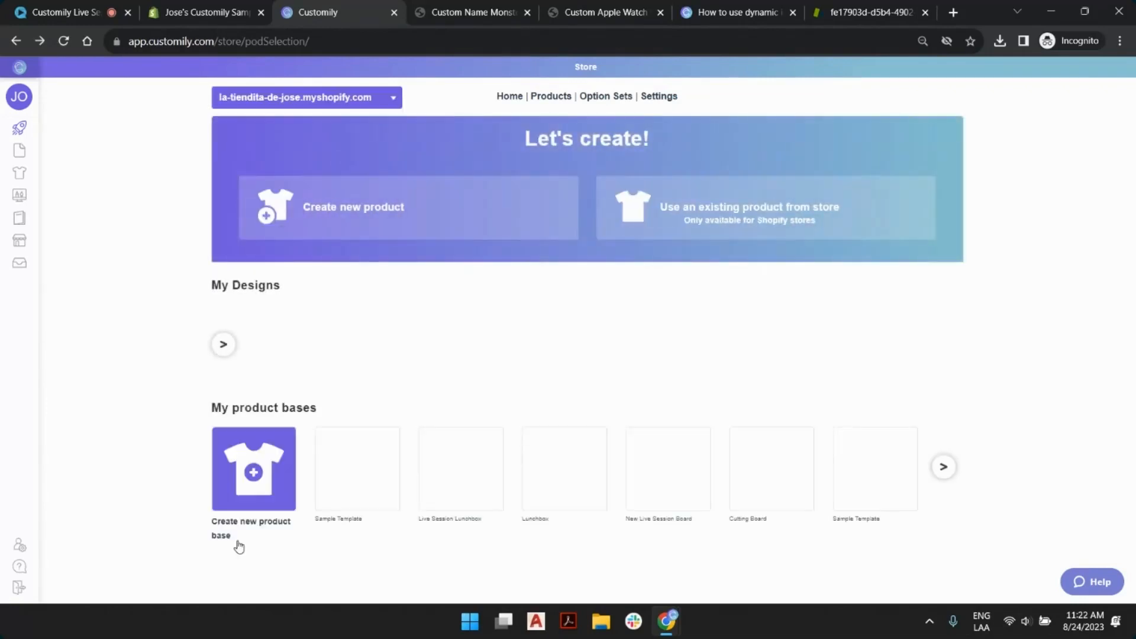
click(405, 230)
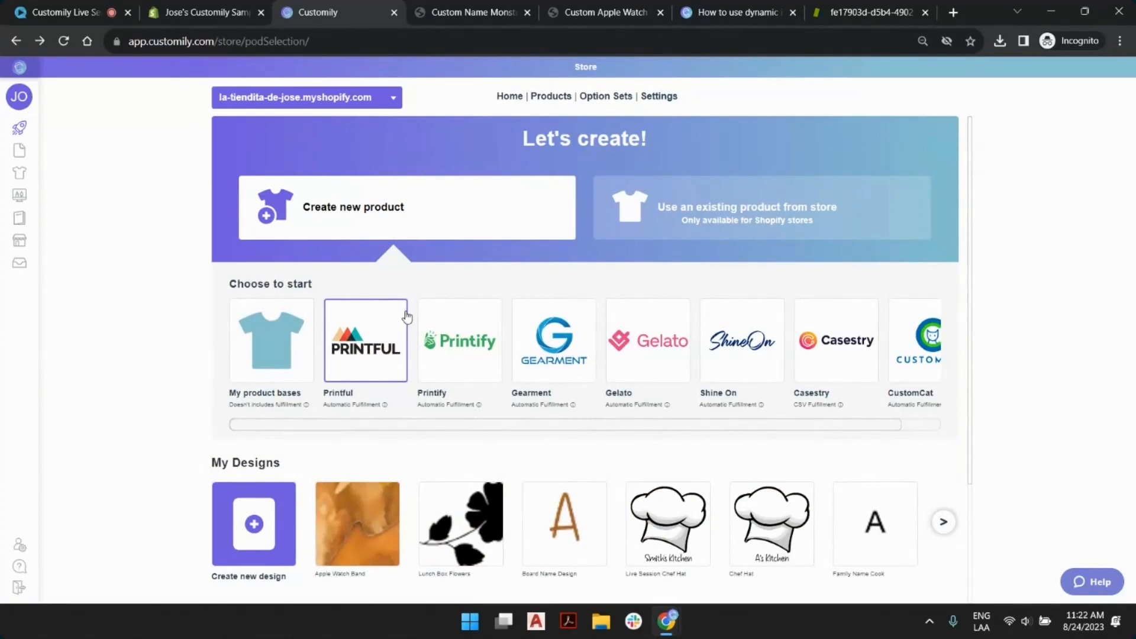
Open the store's provider integration settings and add a Casestry integration
mouse_move(381, 406)
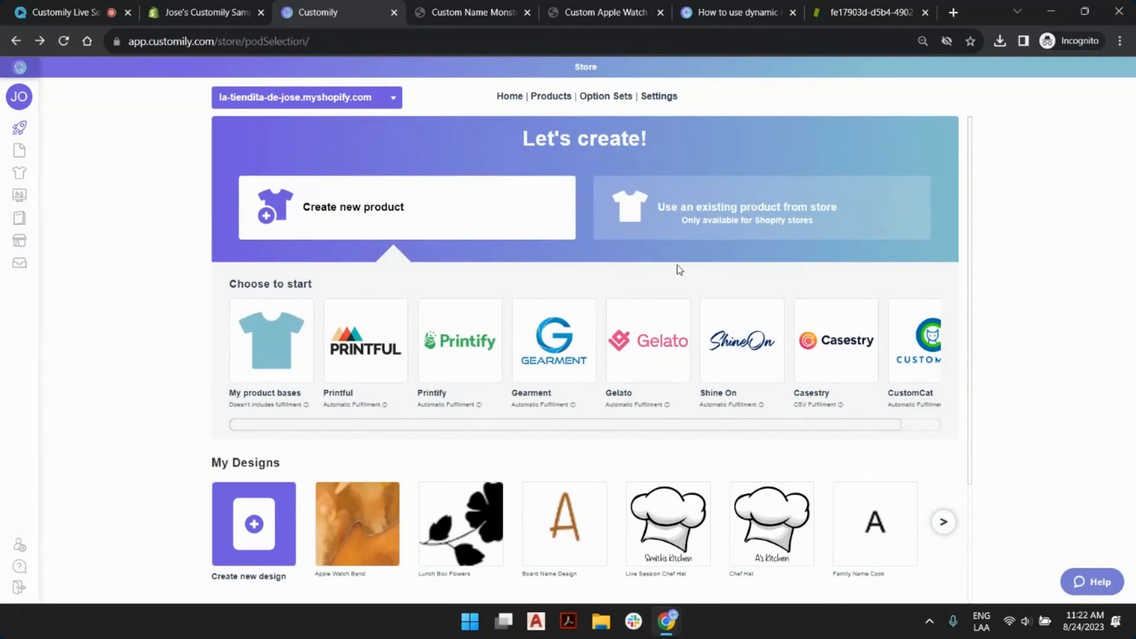
click(667, 99)
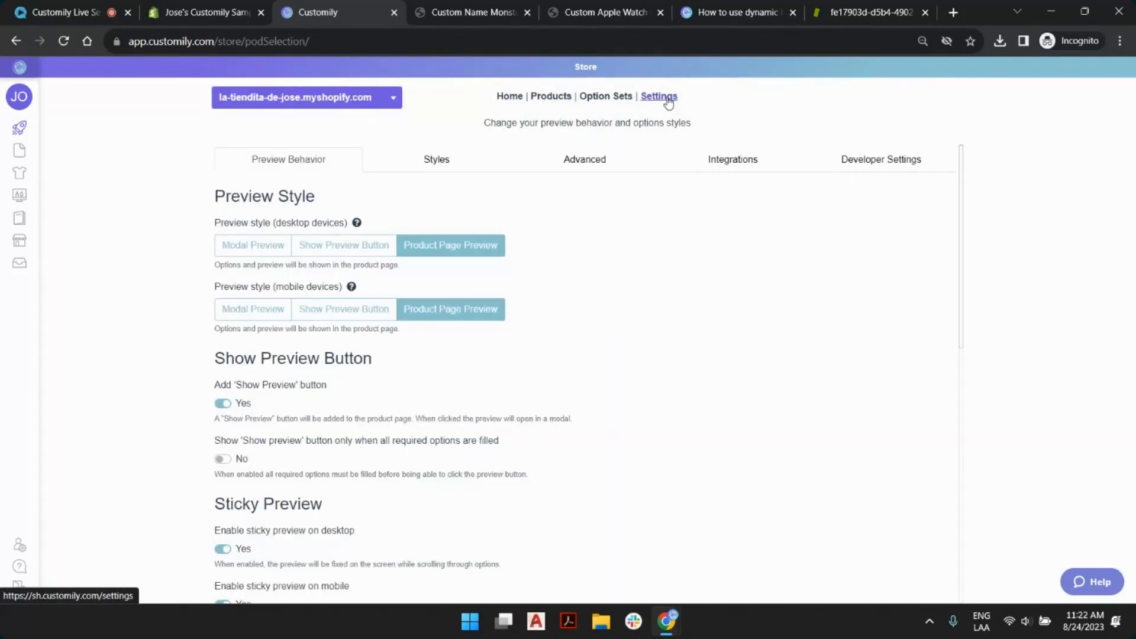
click(737, 167)
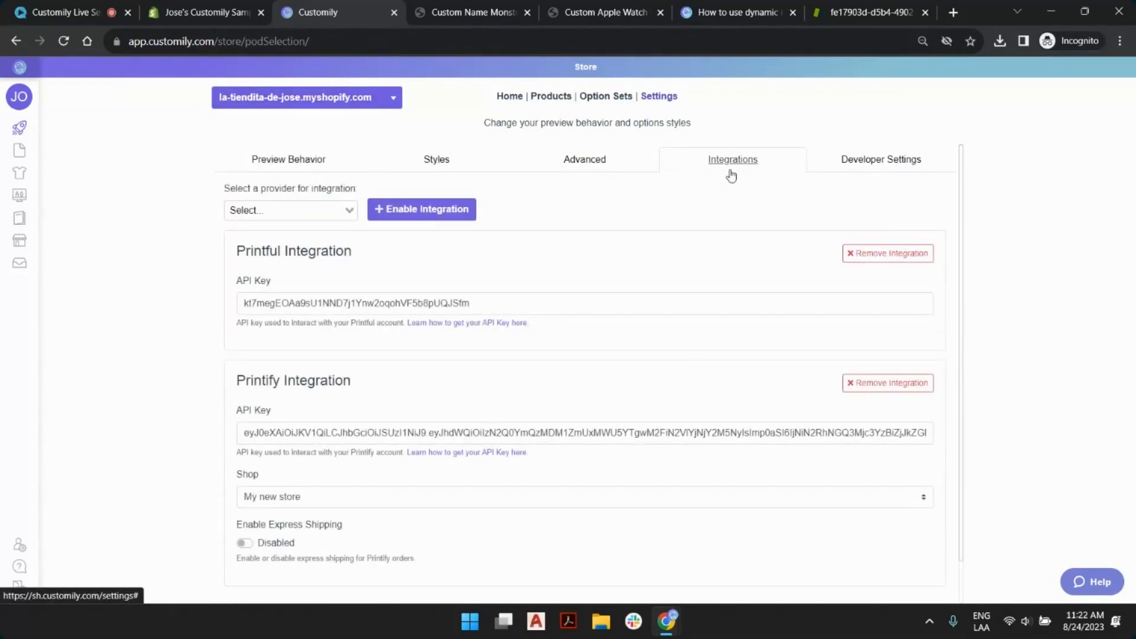
click(305, 212)
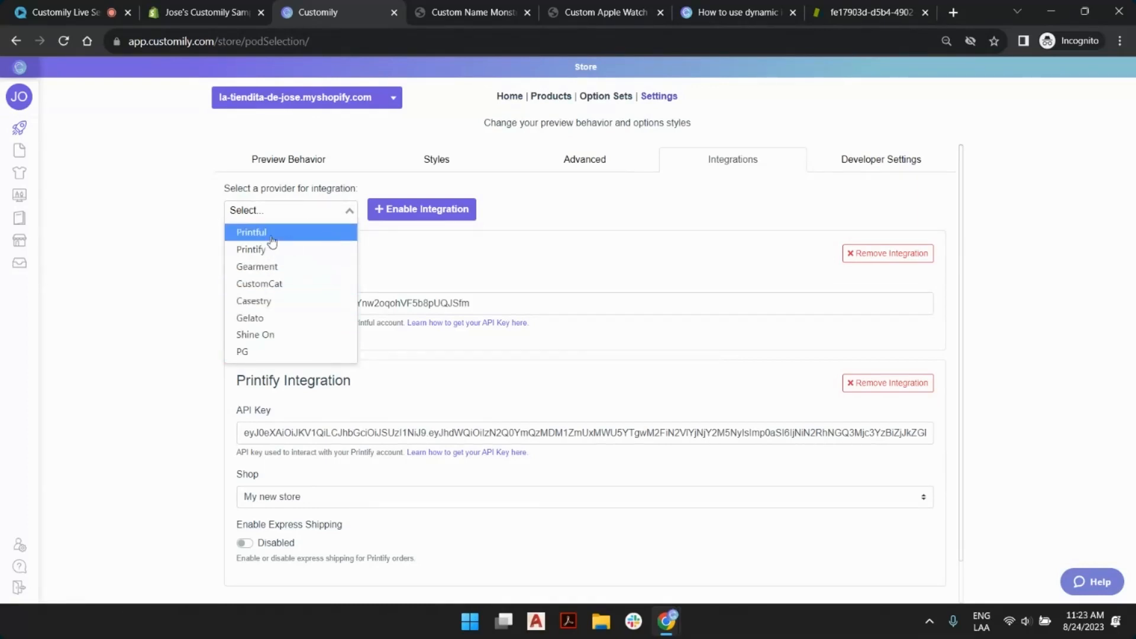
click(304, 301)
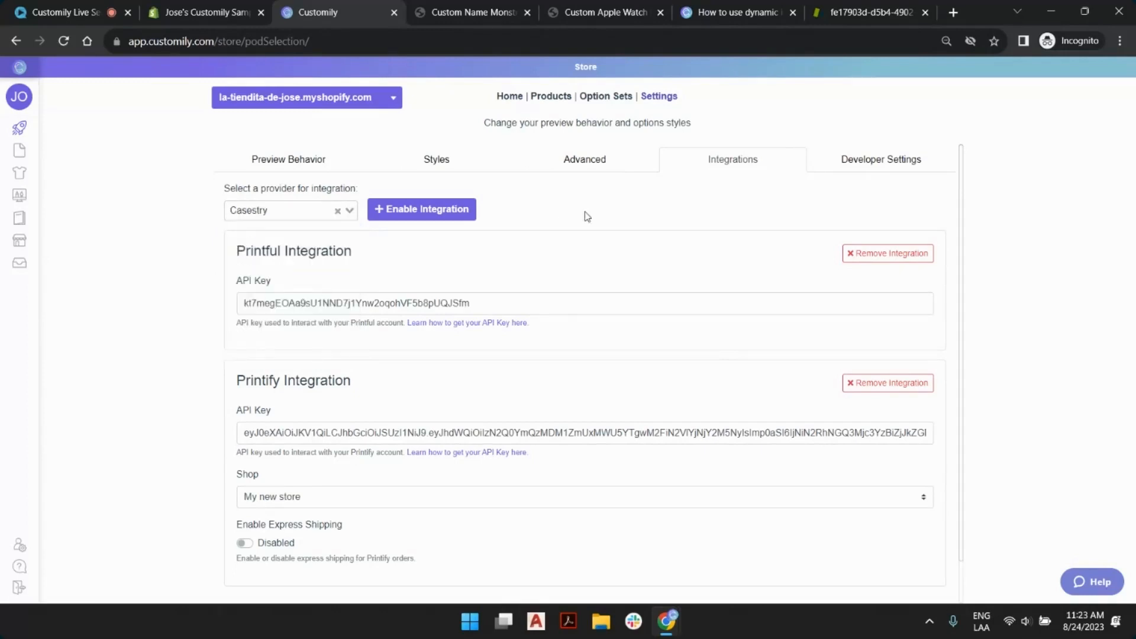
click(426, 219)
scroll(502, 229, down, 7)
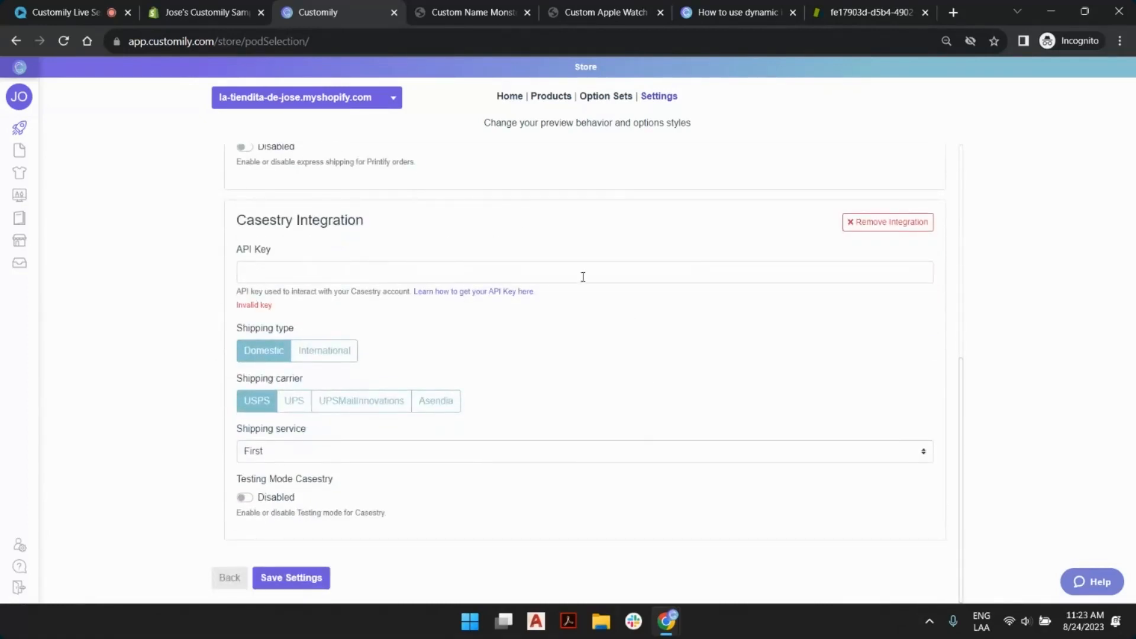
Check the Casestry integration's empty API key field and its validation note, and save the integration settings
click(269, 270)
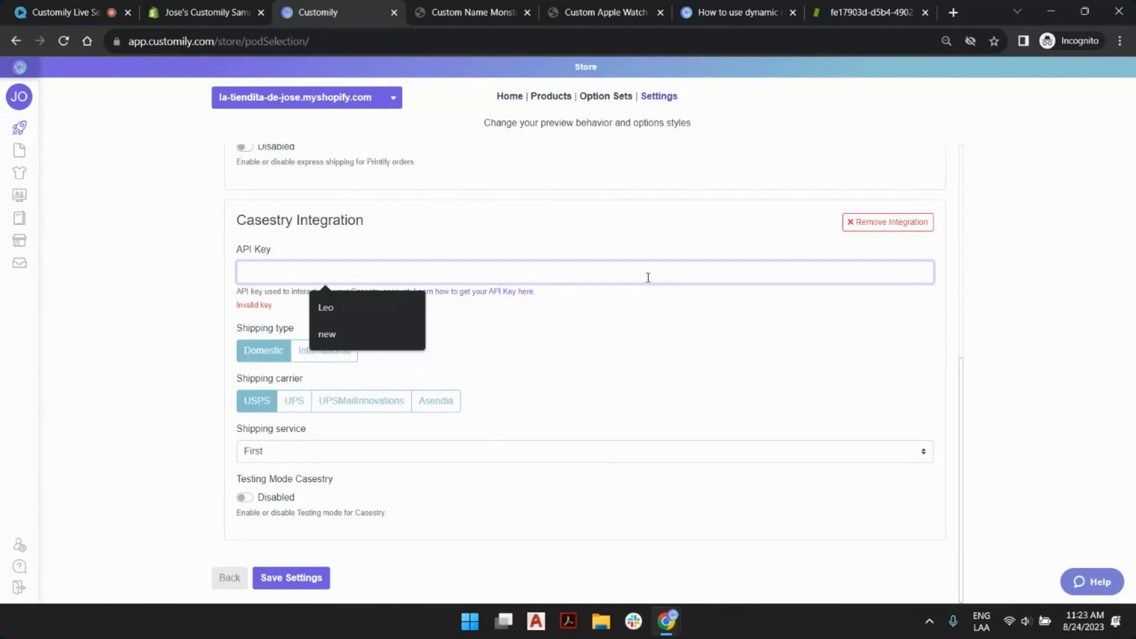
key(Escape)
drag(229, 313, 317, 312)
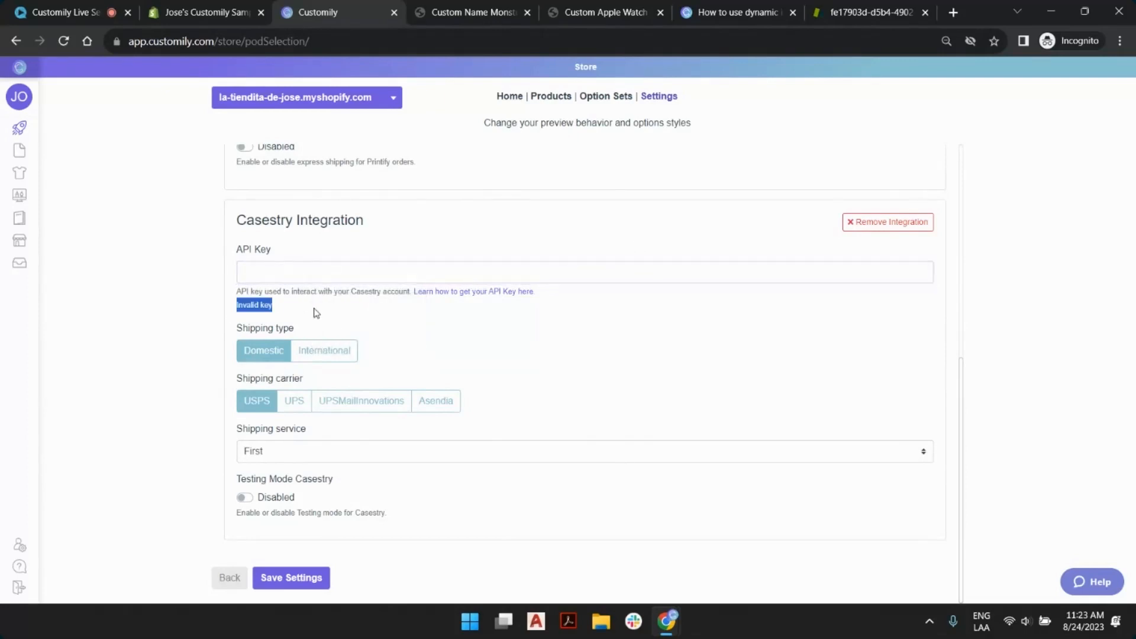
click(316, 313)
click(298, 583)
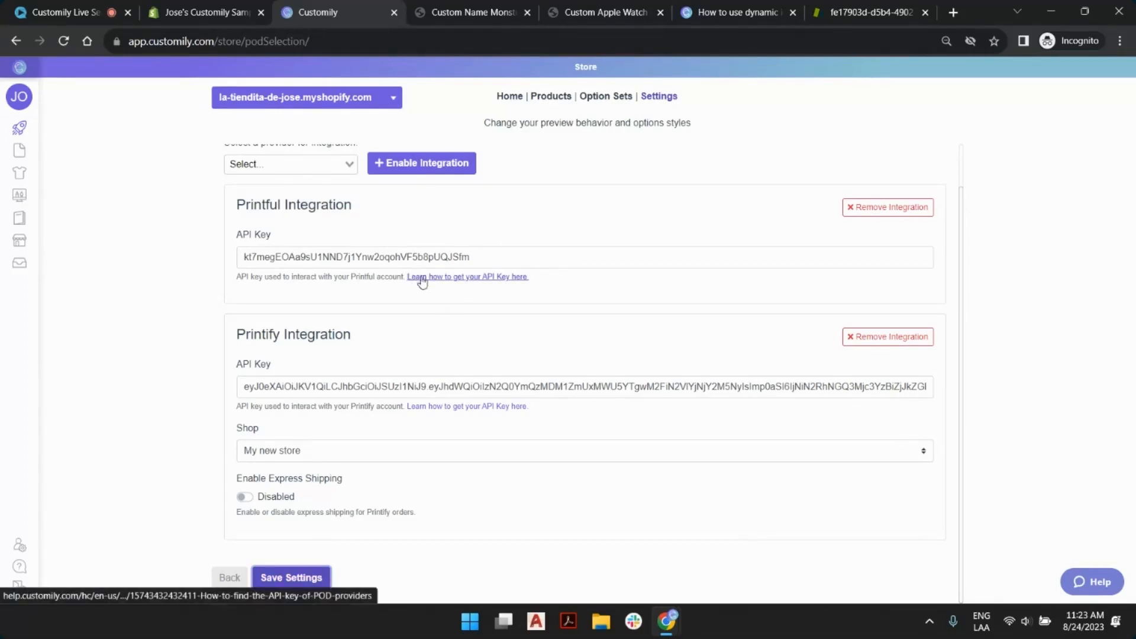
Open the help article on finding POD providers' API keys, read through the provider sections, and return to the integration settings
click(502, 278)
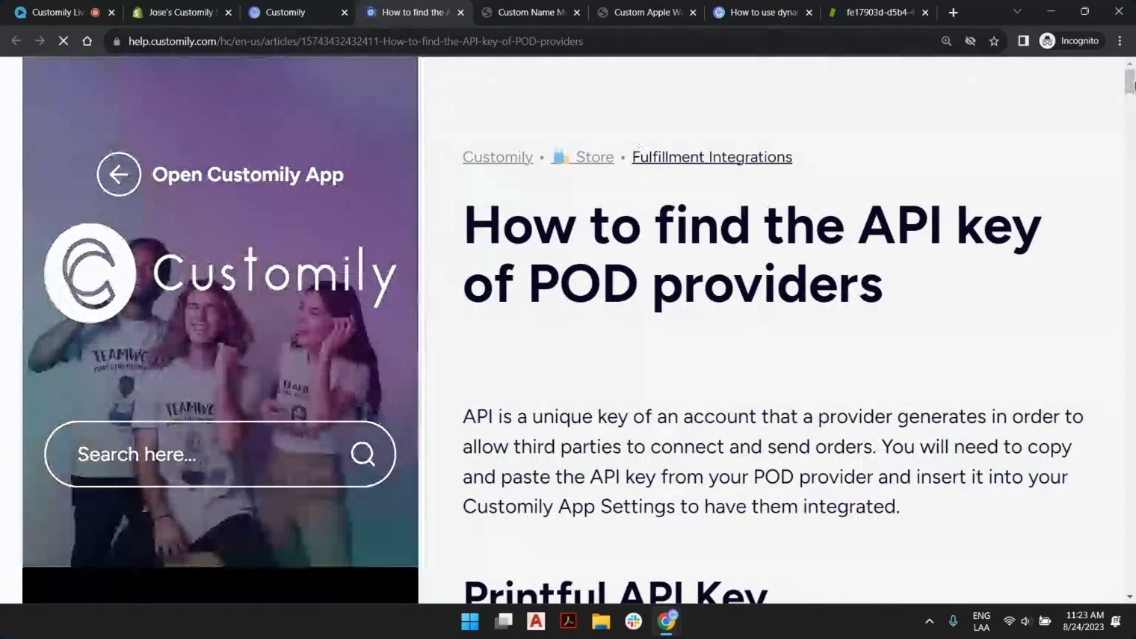
scroll(817, 296, down, 5)
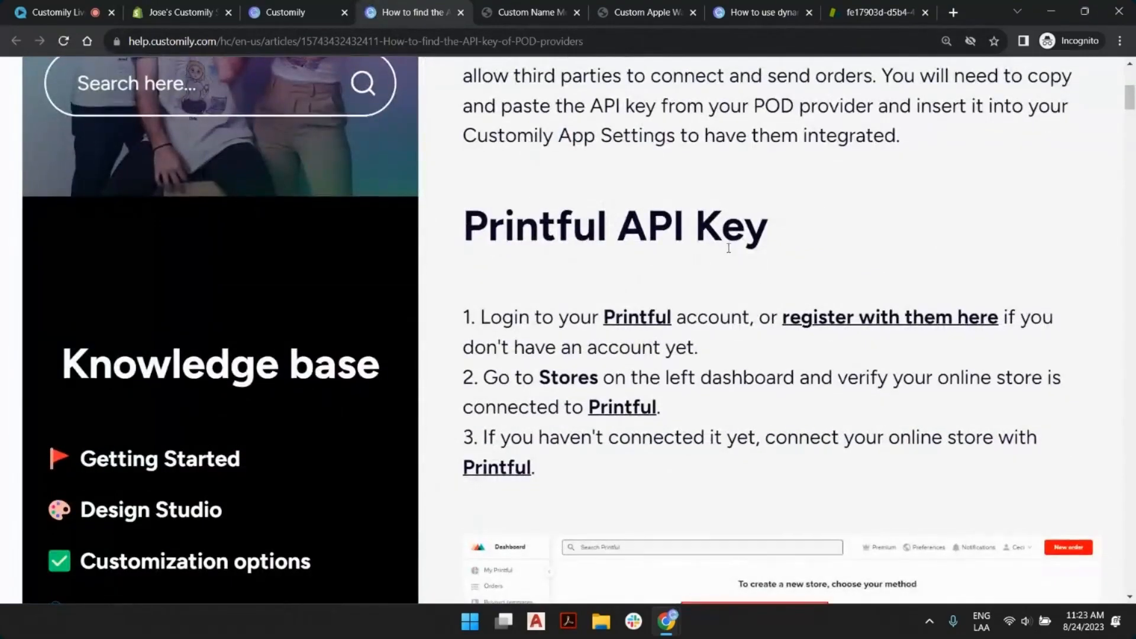
scroll(728, 239, down, 6)
scroll(698, 231, down, 7)
scroll(684, 195, down, 6)
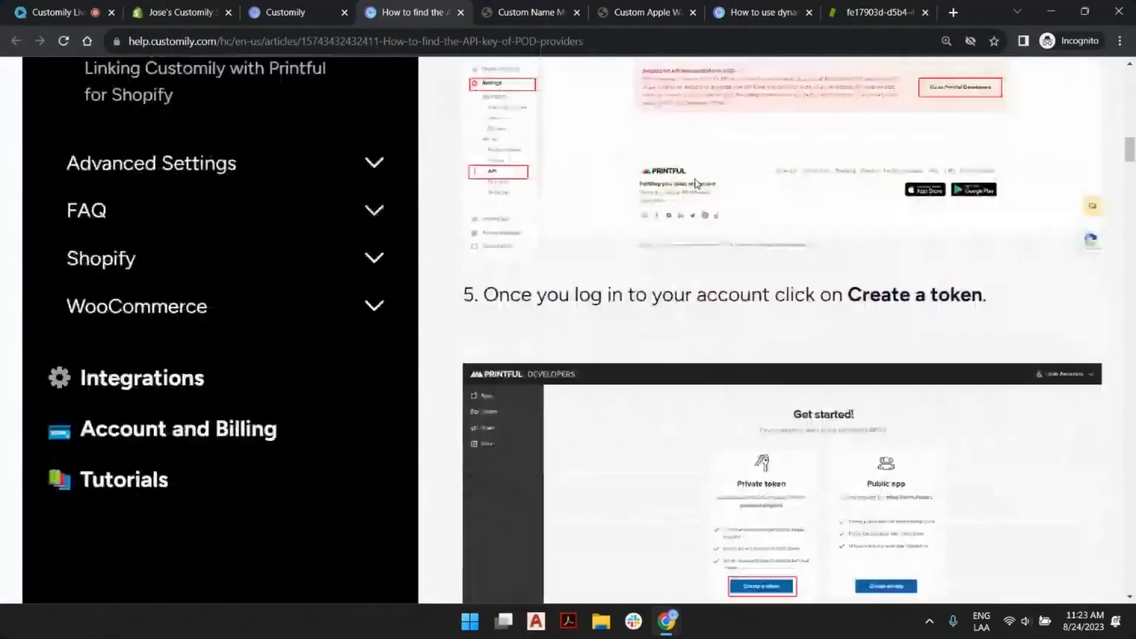
scroll(679, 175, down, 20)
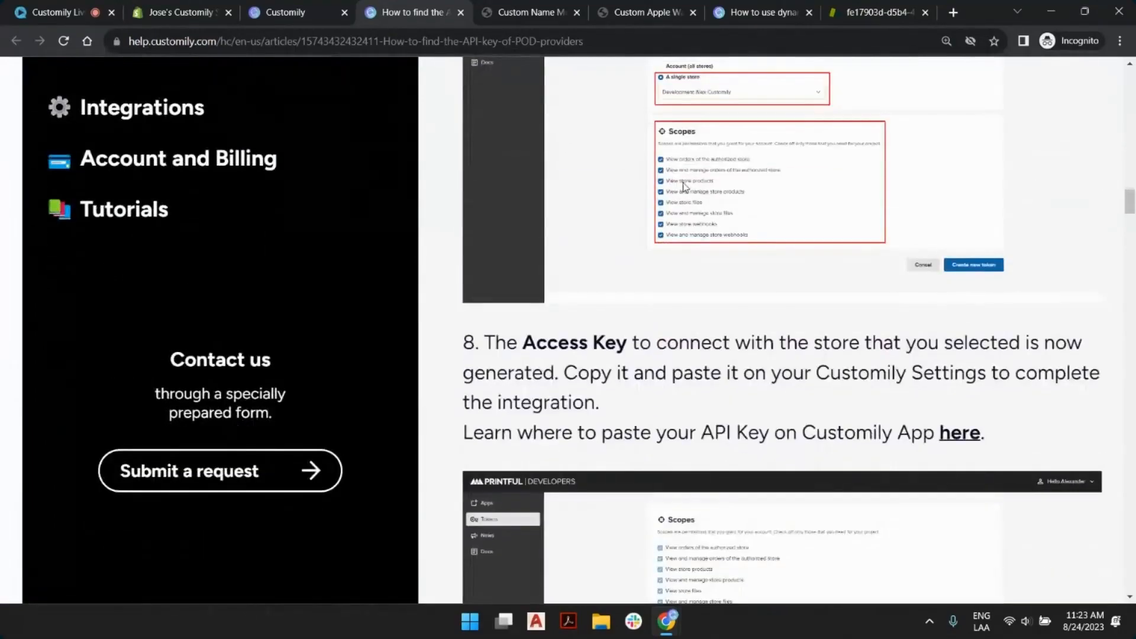
scroll(752, 201, down, 10)
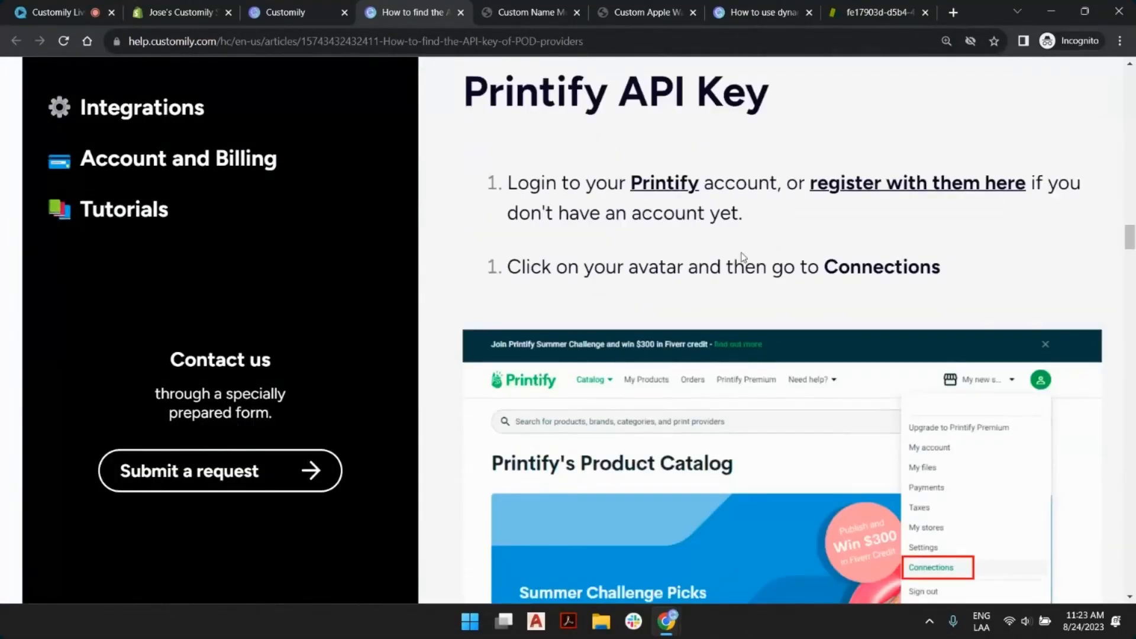
scroll(655, 278, down, 8)
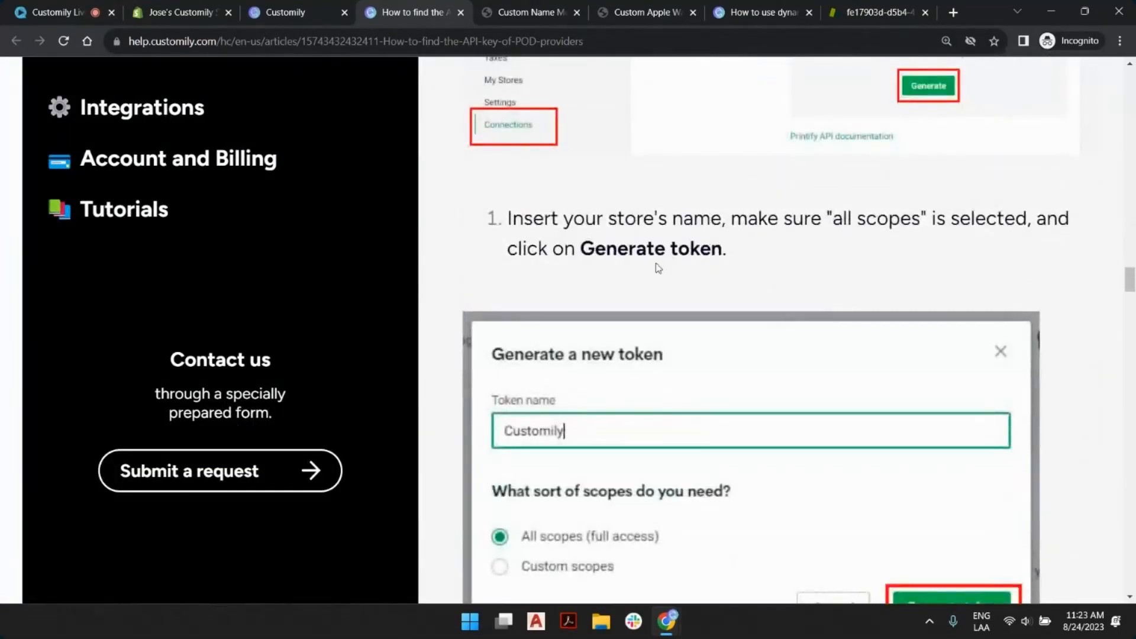
scroll(710, 249, down, 7)
scroll(680, 284, down, 9)
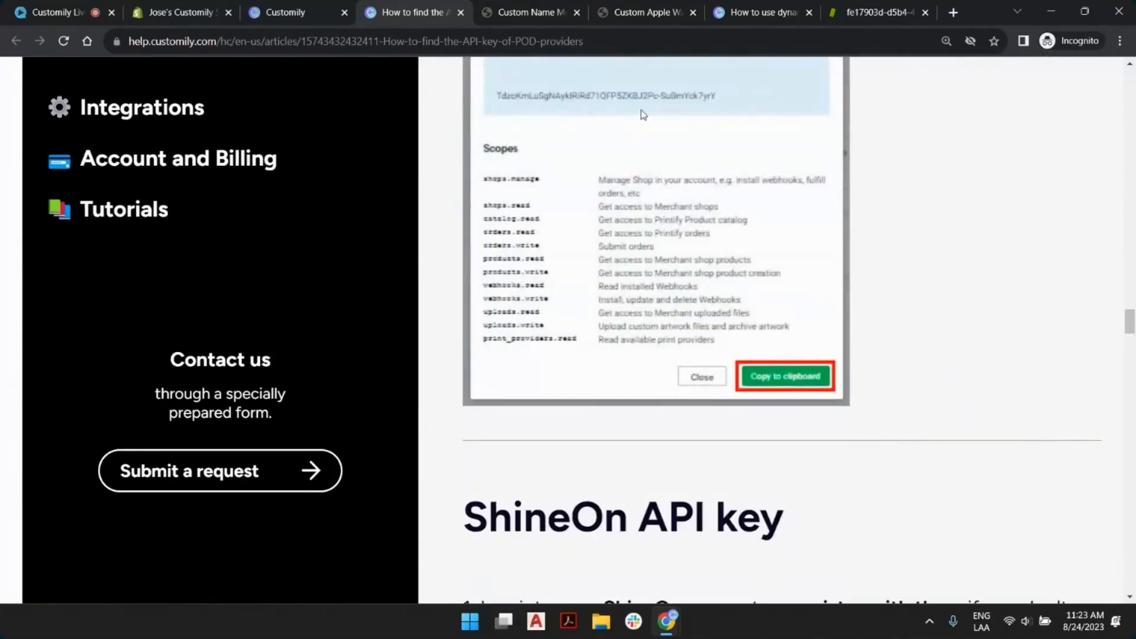
scroll(641, 261, up, 5)
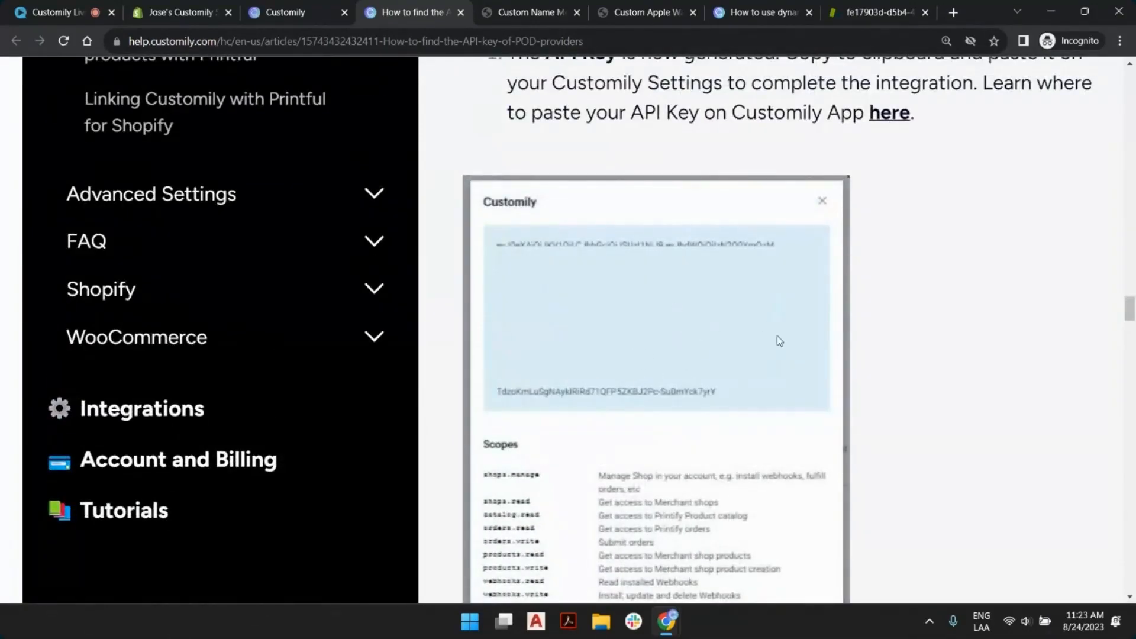
scroll(779, 341, down, 20)
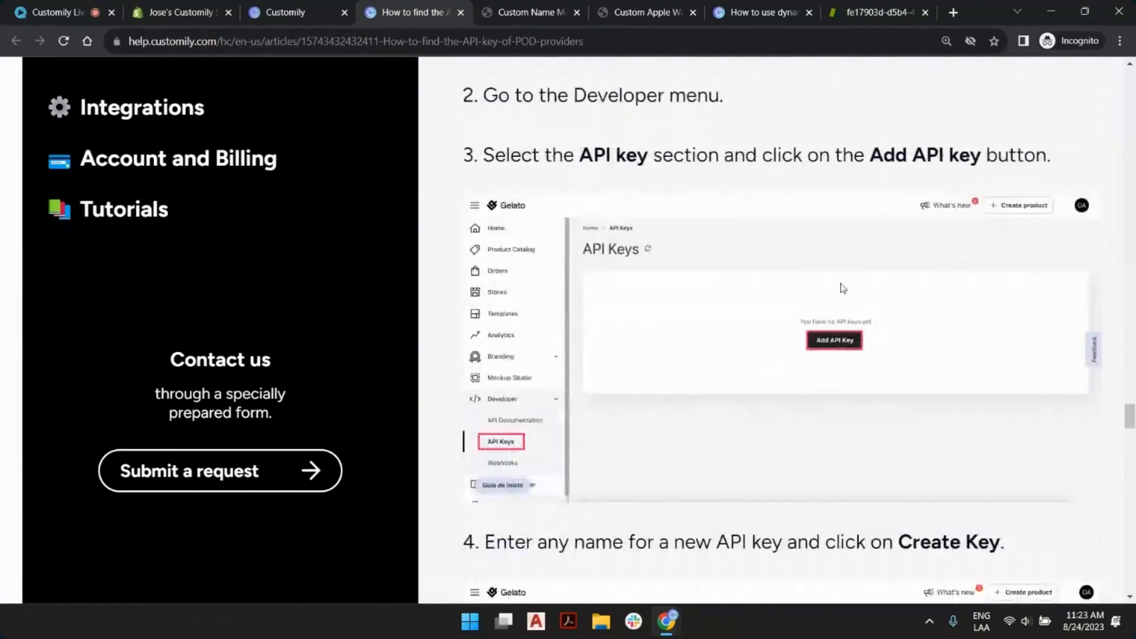
scroll(843, 288, down, 15)
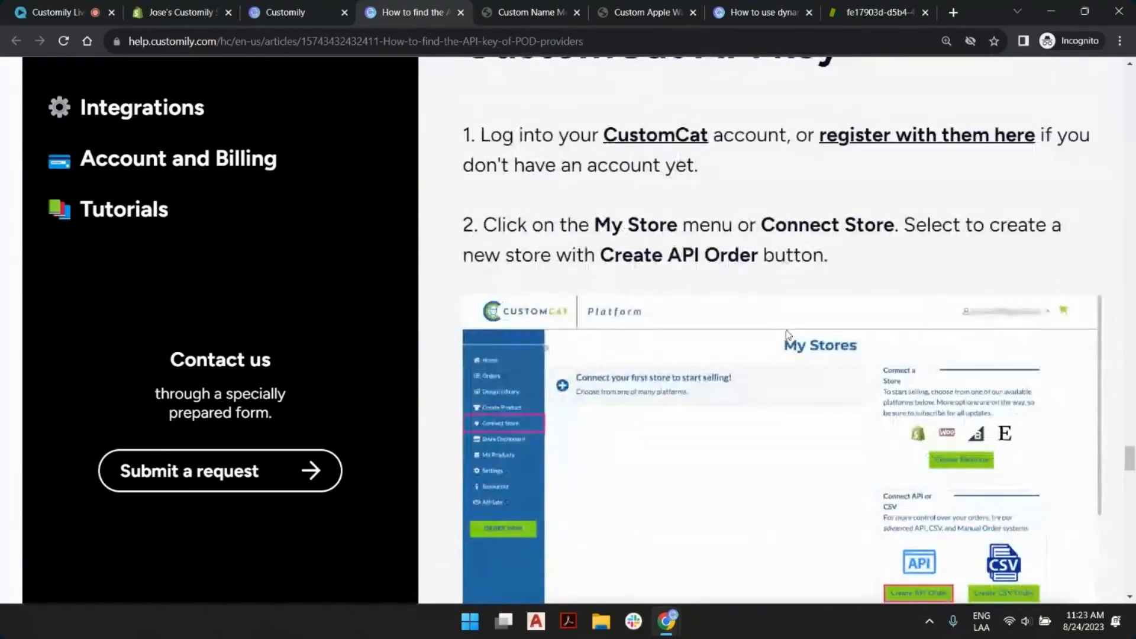
scroll(787, 334, down, 20)
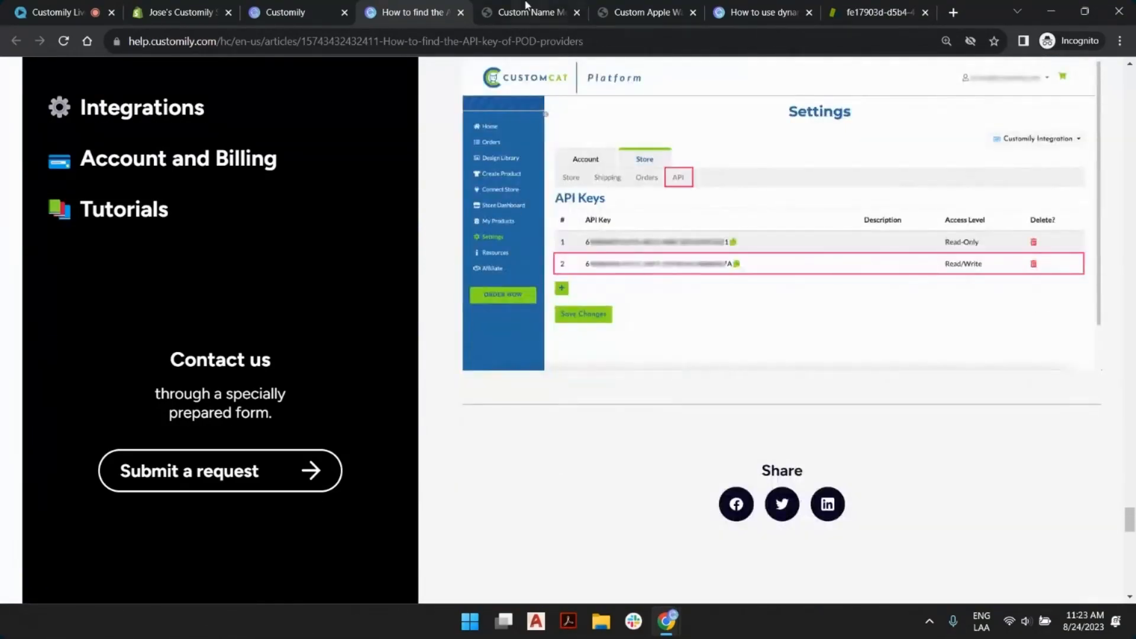
click(324, 12)
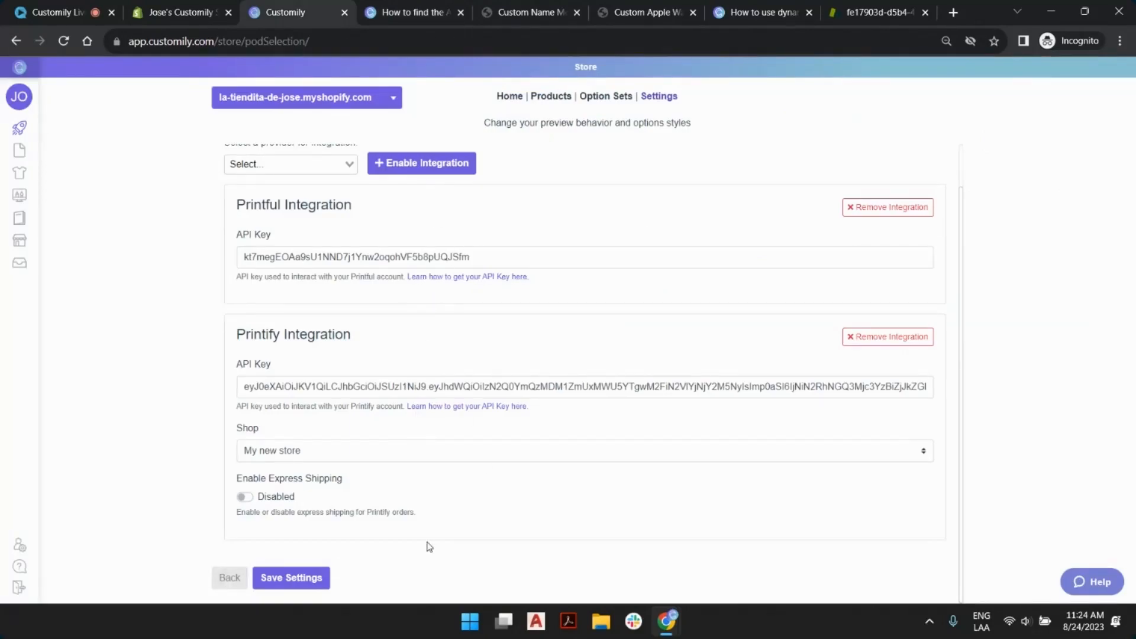
scroll(323, 405, up, 2)
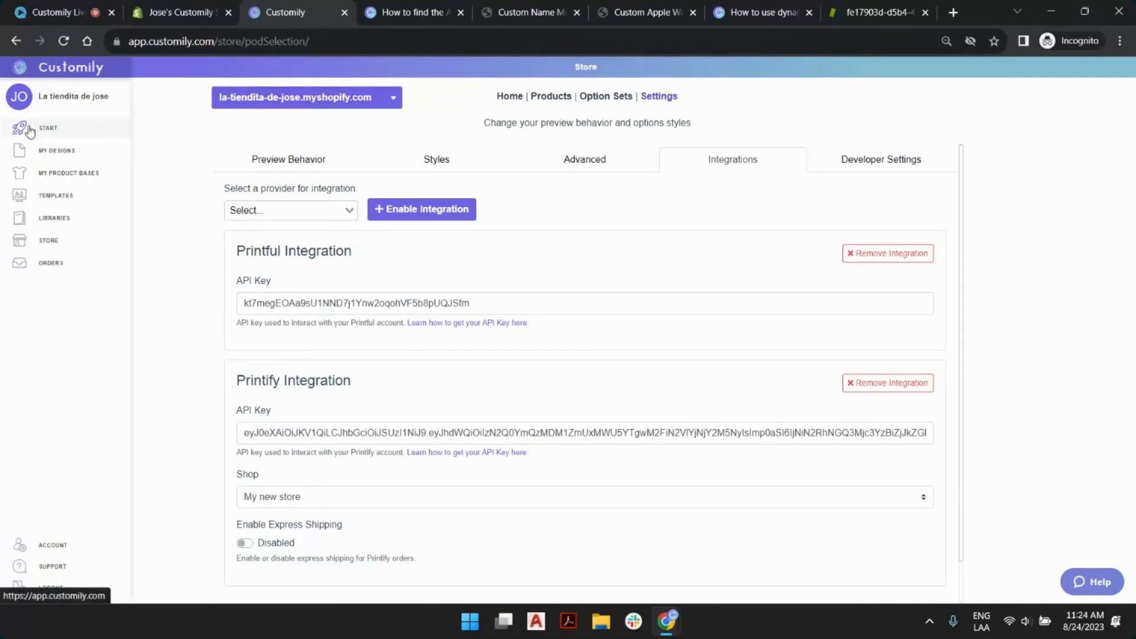
Start a new product from Customily's start page, using Casestry's Apple Watch Band (38mm)
click(30, 130)
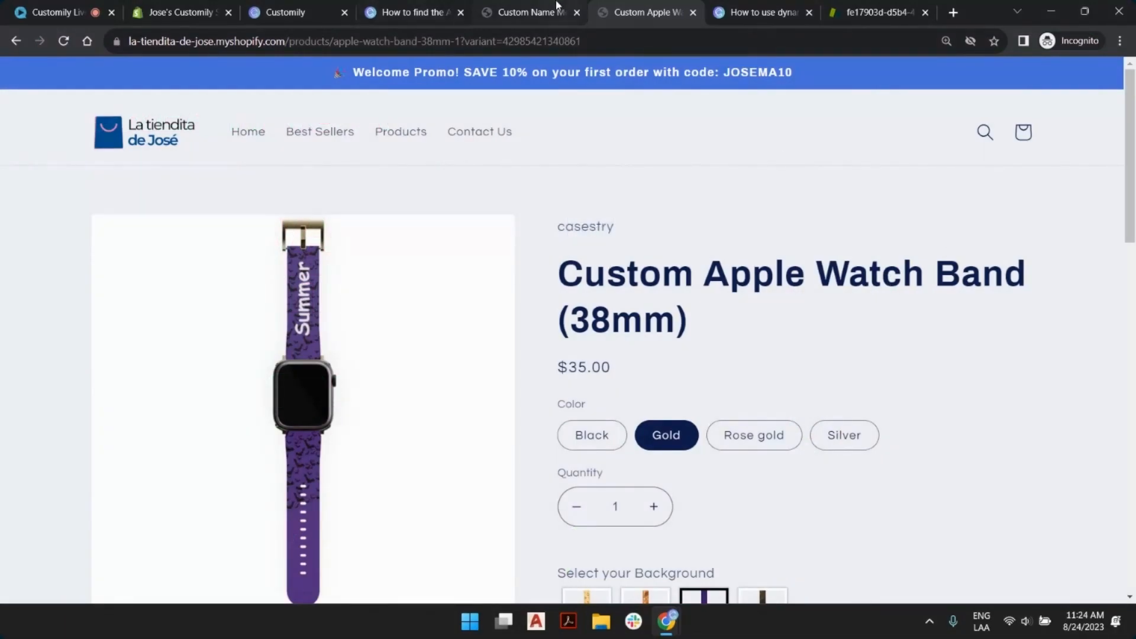
click(302, 7)
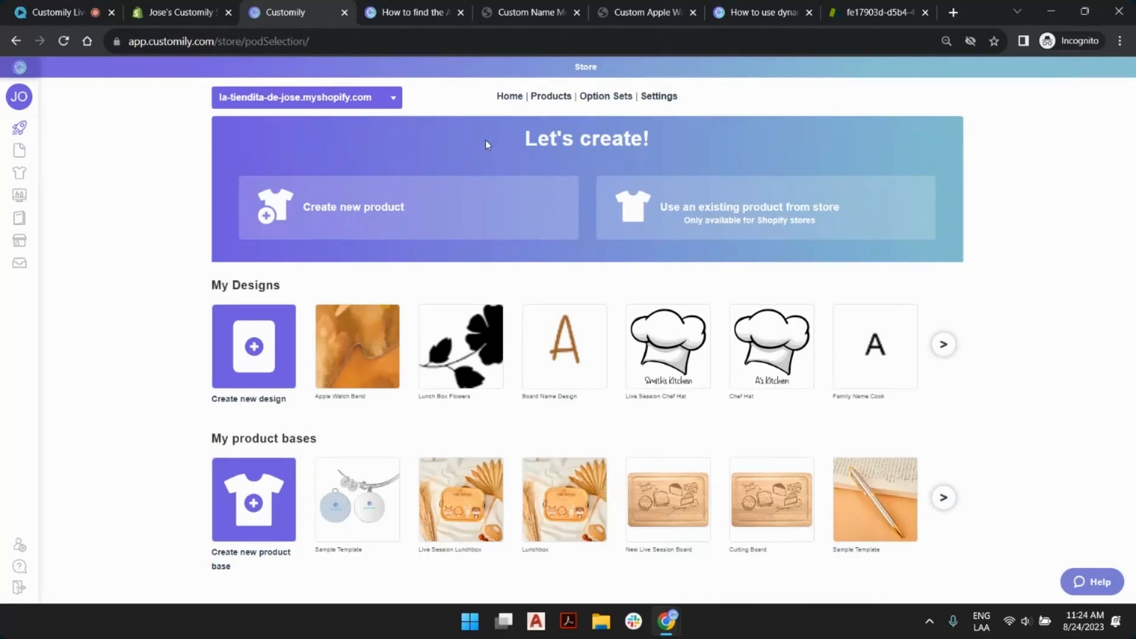
click(436, 205)
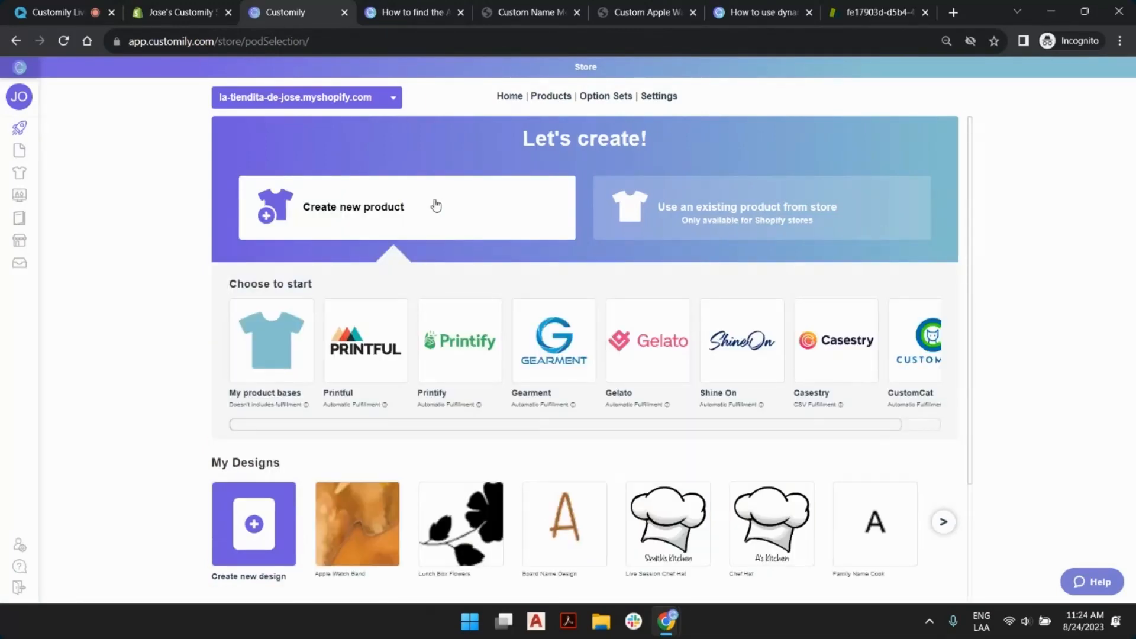
click(824, 352)
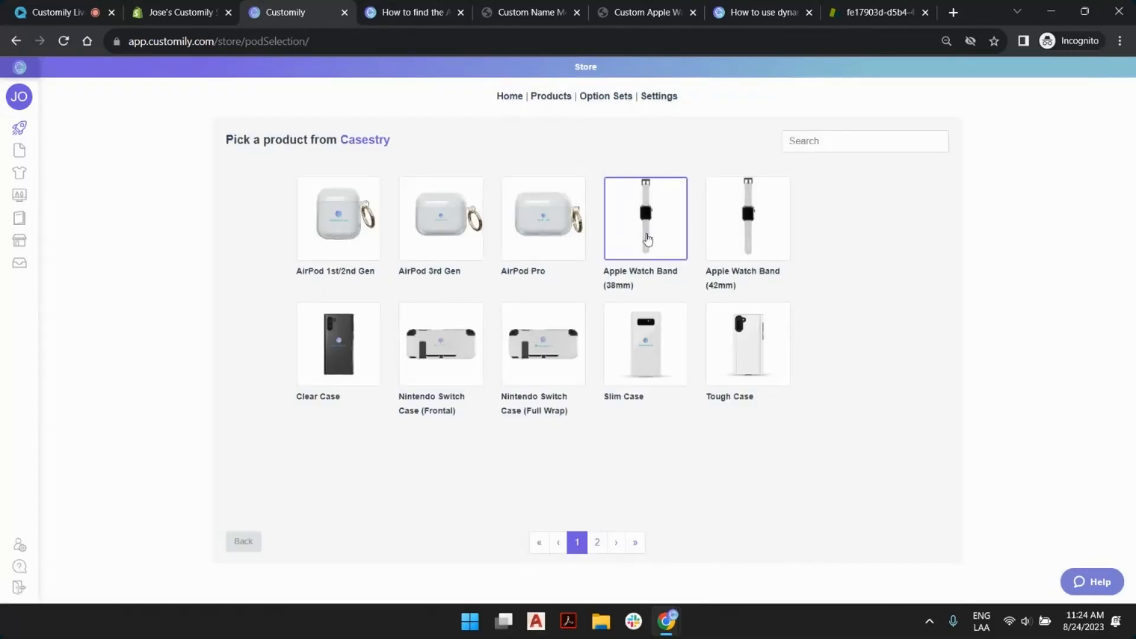
click(647, 217)
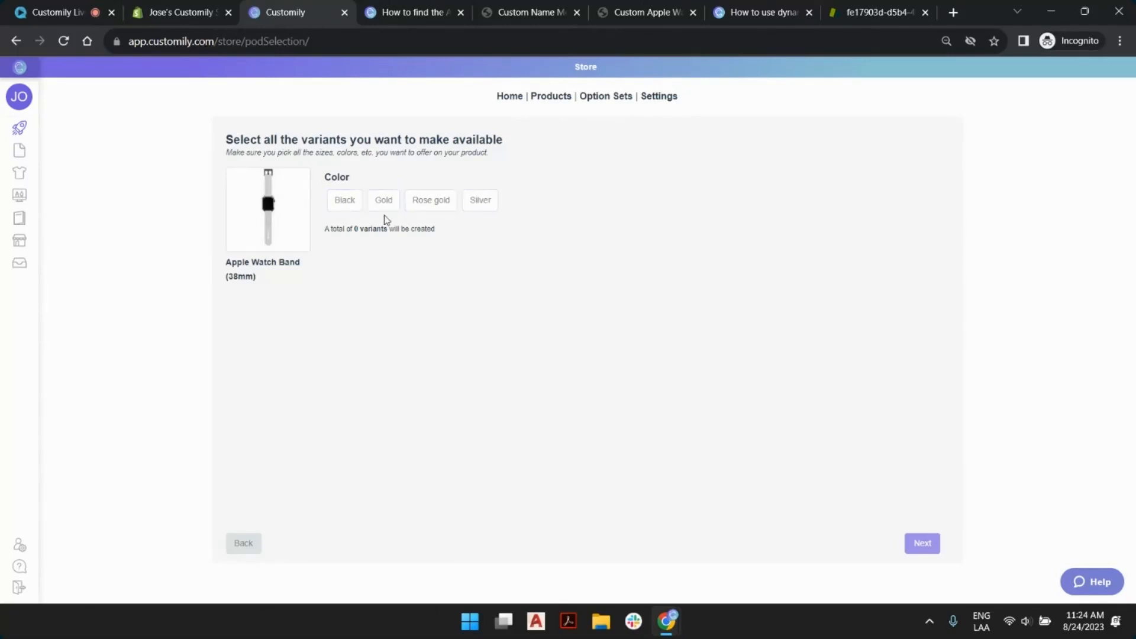
Make the Black, Gold, Rose gold and Silver variants available and continue to choosing a print area design
click(343, 204)
click(376, 206)
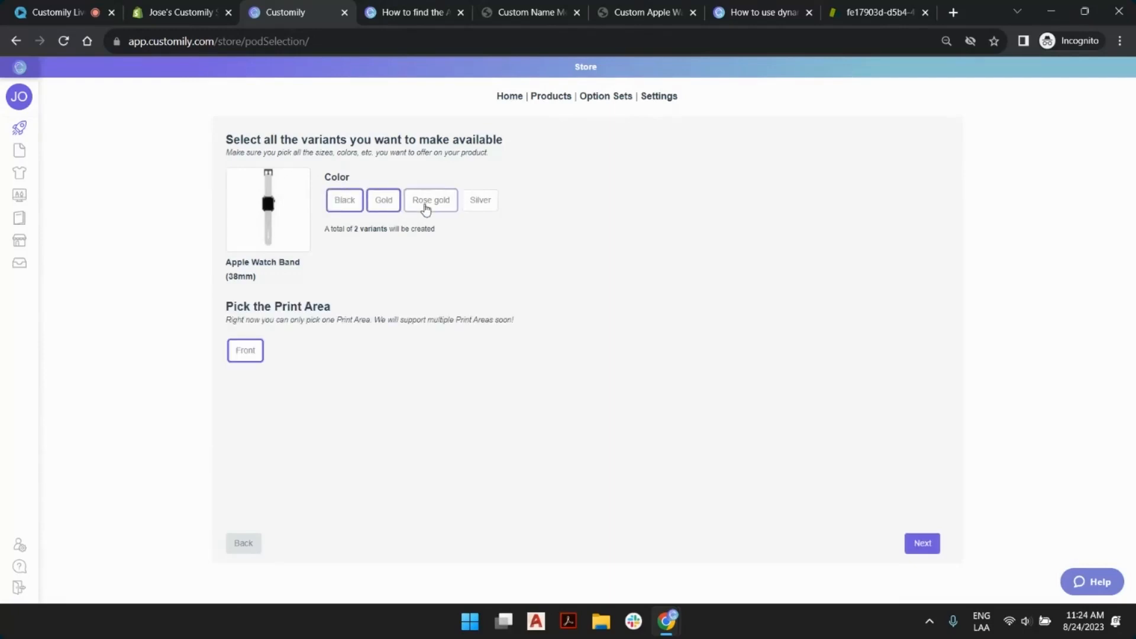
click(425, 203)
click(476, 204)
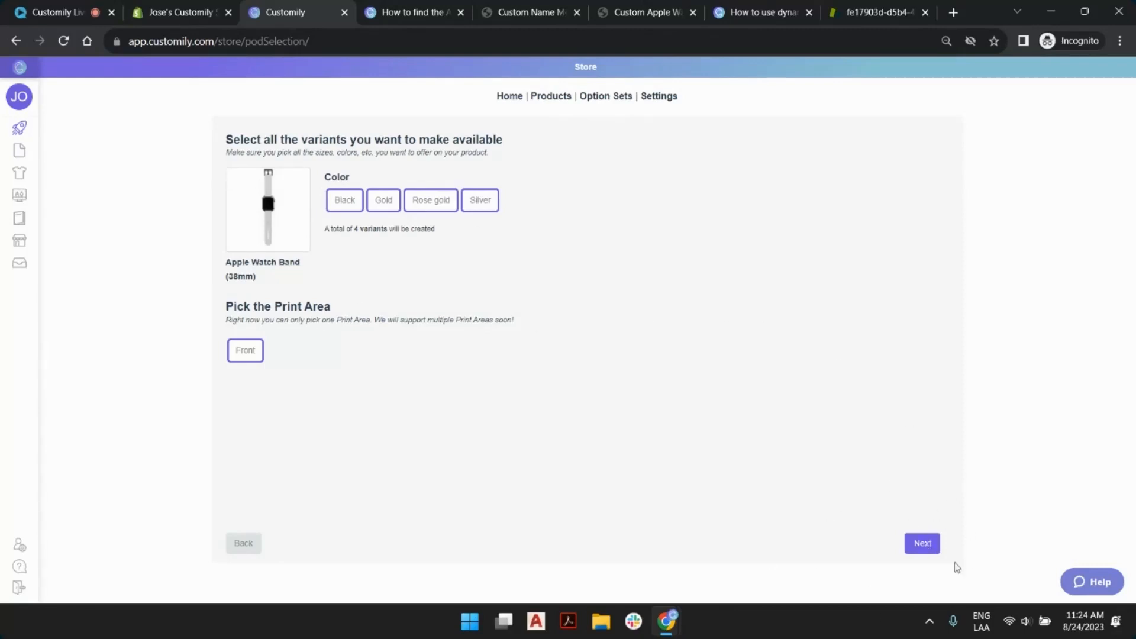
click(927, 544)
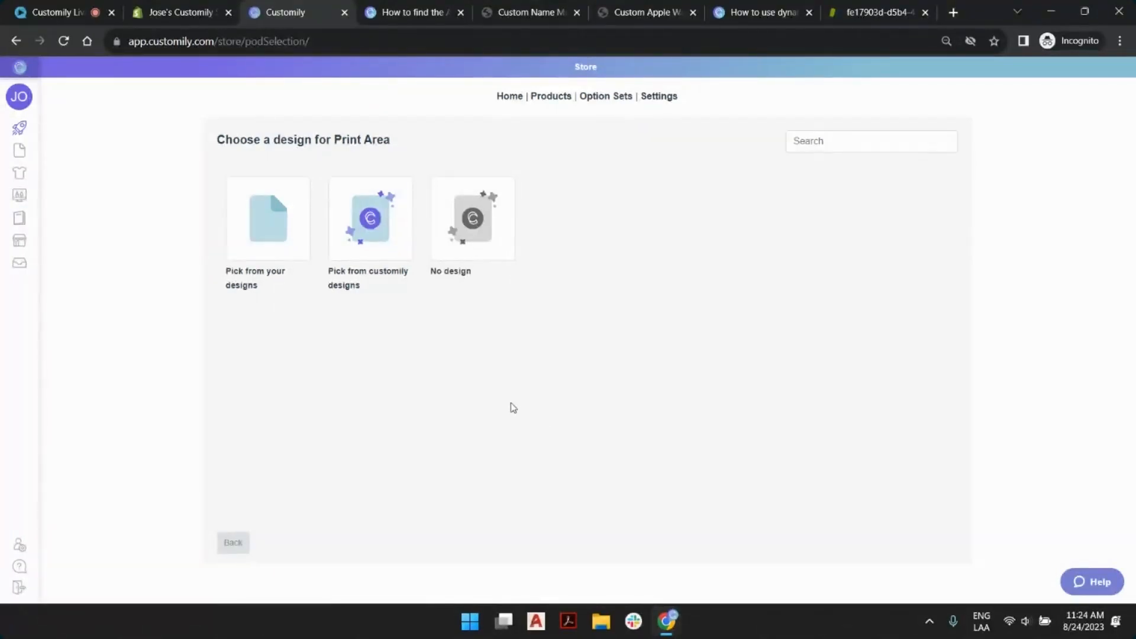
Browse Customily's design library categories, view the Halloween designs, and return to the print area design choices
click(381, 221)
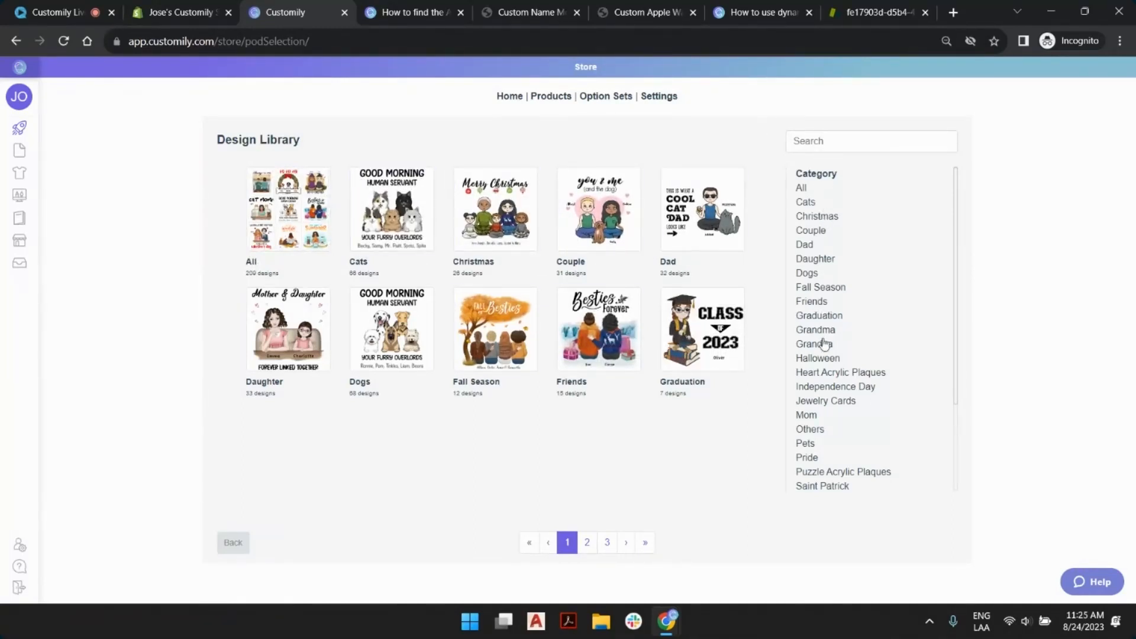
scroll(824, 346, down, 2)
scroll(850, 376, up, 2)
scroll(828, 225, down, 2)
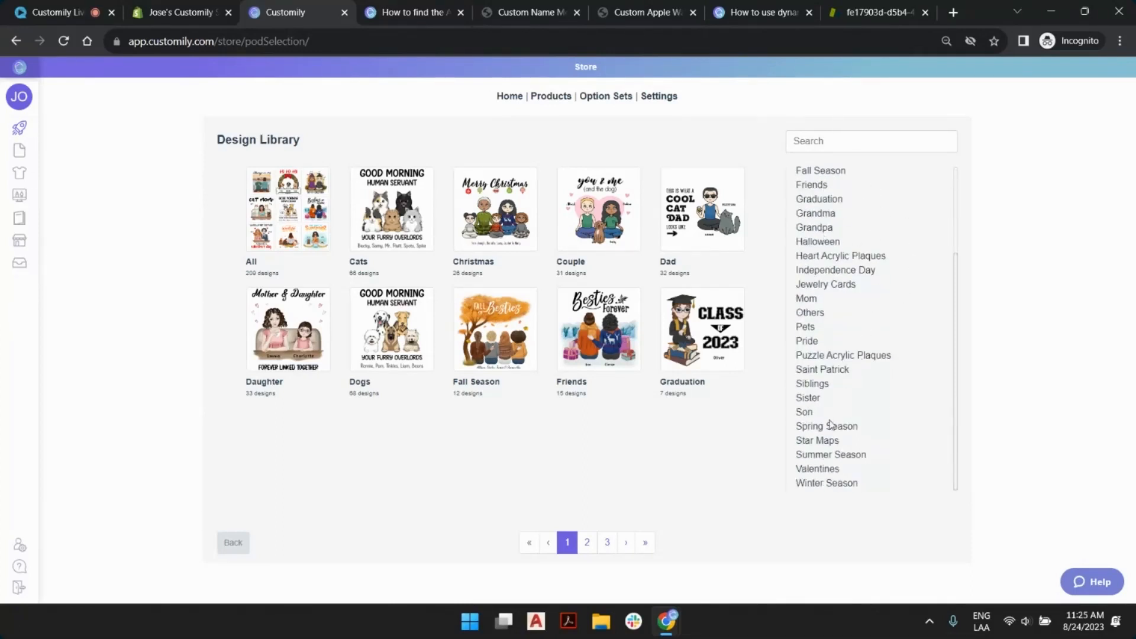
click(833, 242)
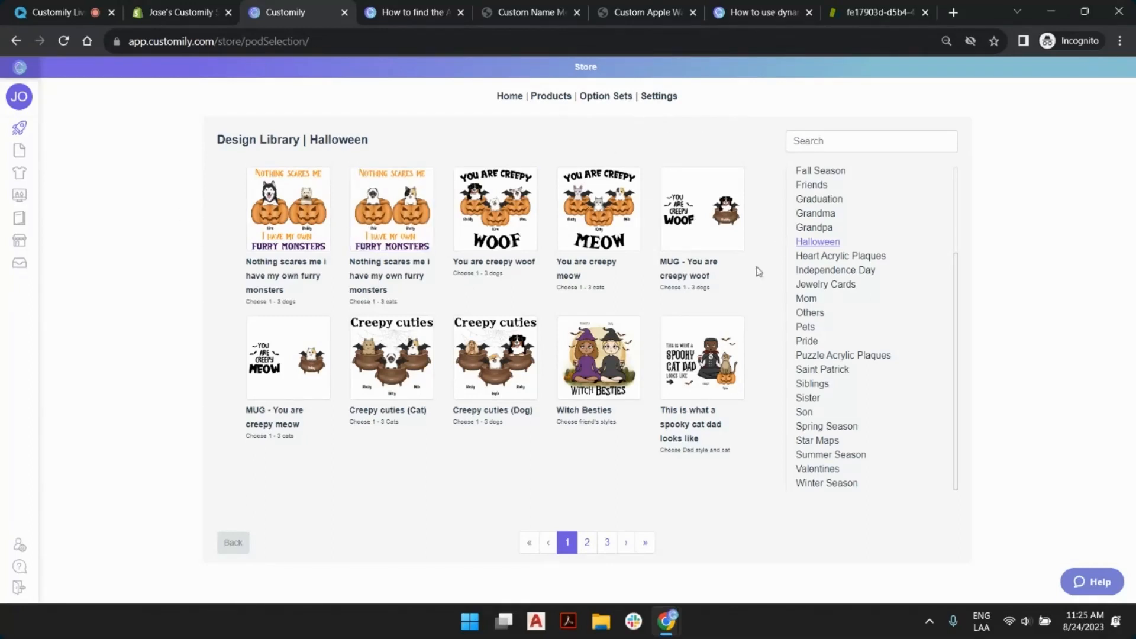
click(230, 549)
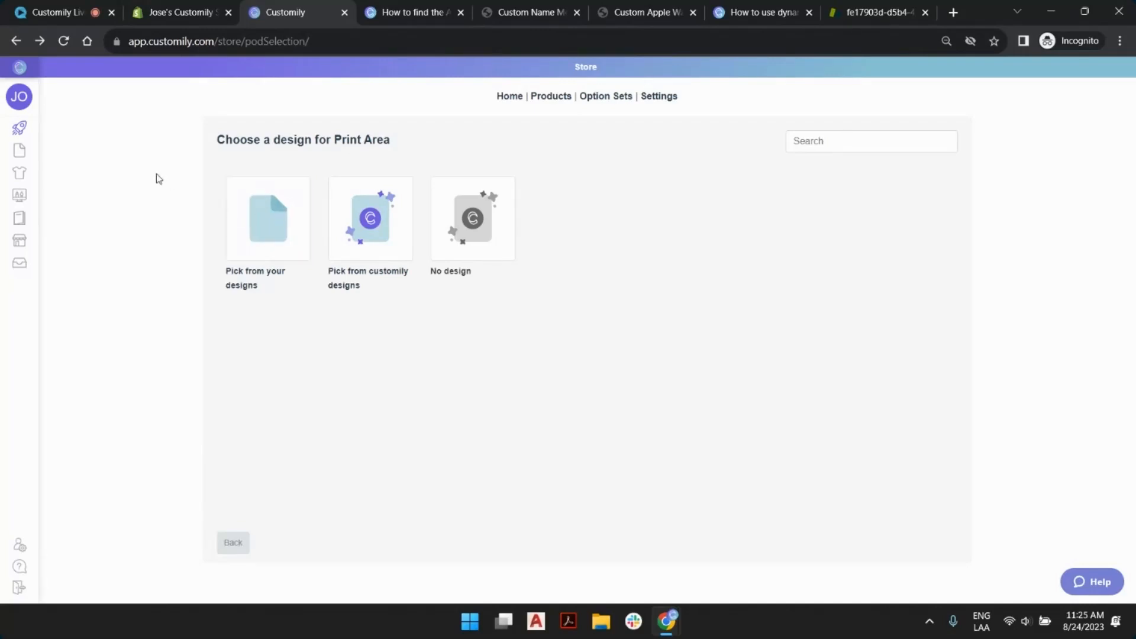
Create a new design named "Live Session Apple Watch Design" from the designs list
mouse_move(28, 131)
click(49, 155)
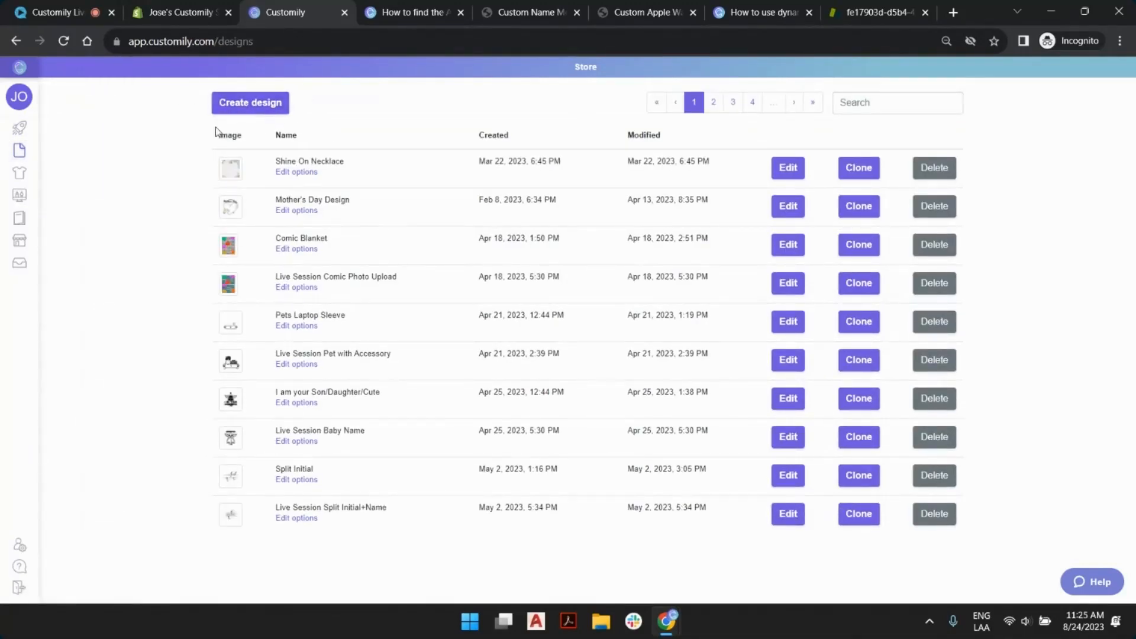
click(253, 104)
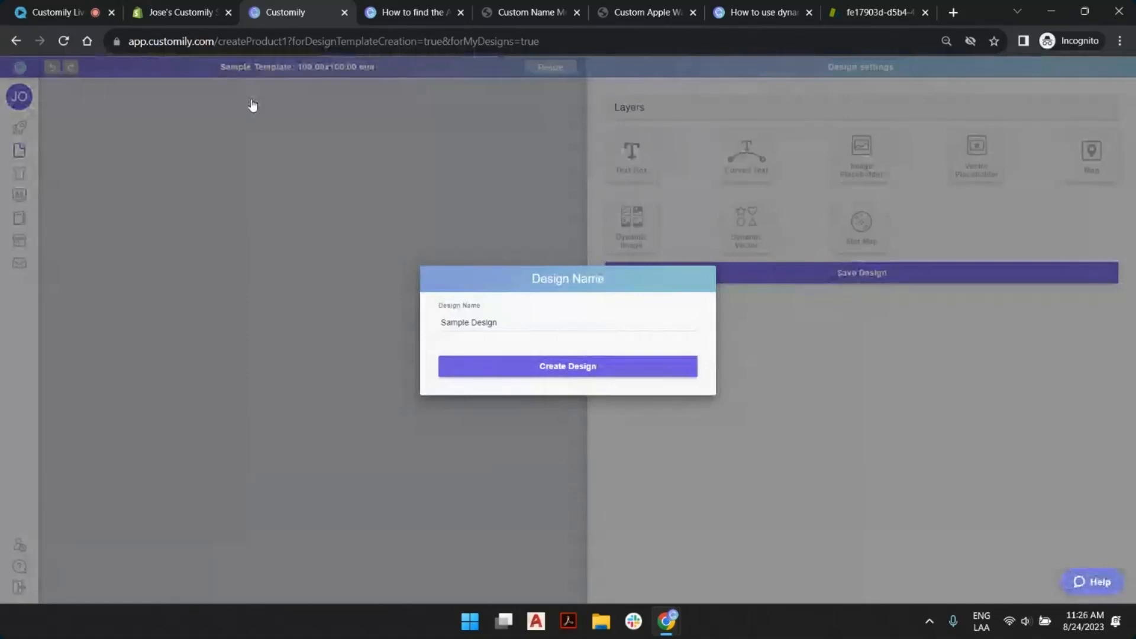
triple_click(478, 321)
text(4ive Se)
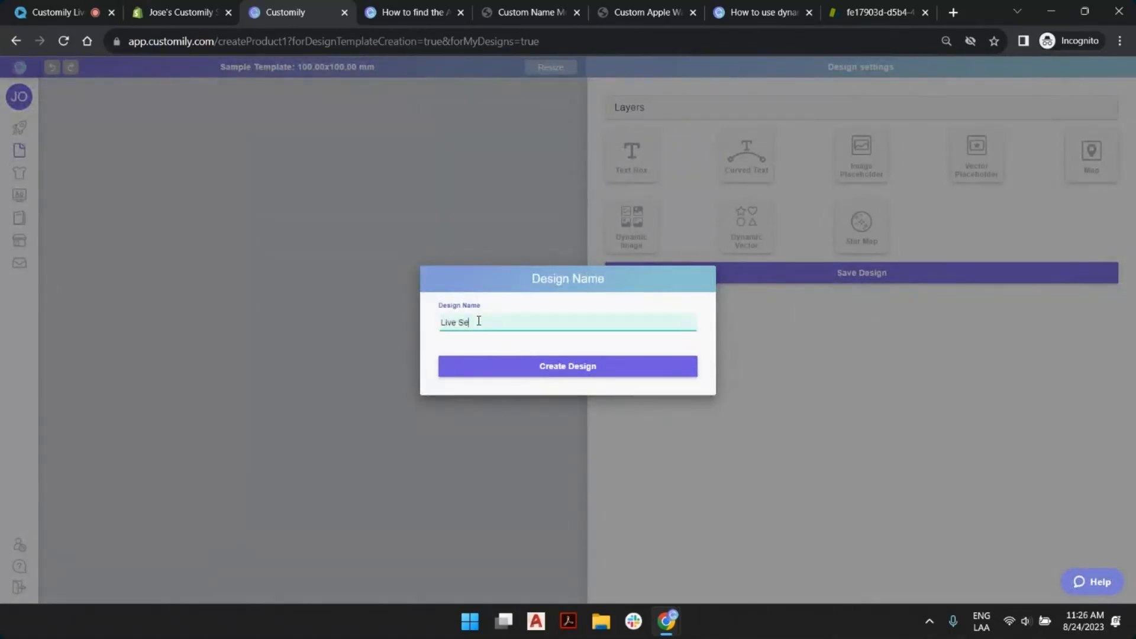
text(ssion Apple Watch Design)
click(510, 371)
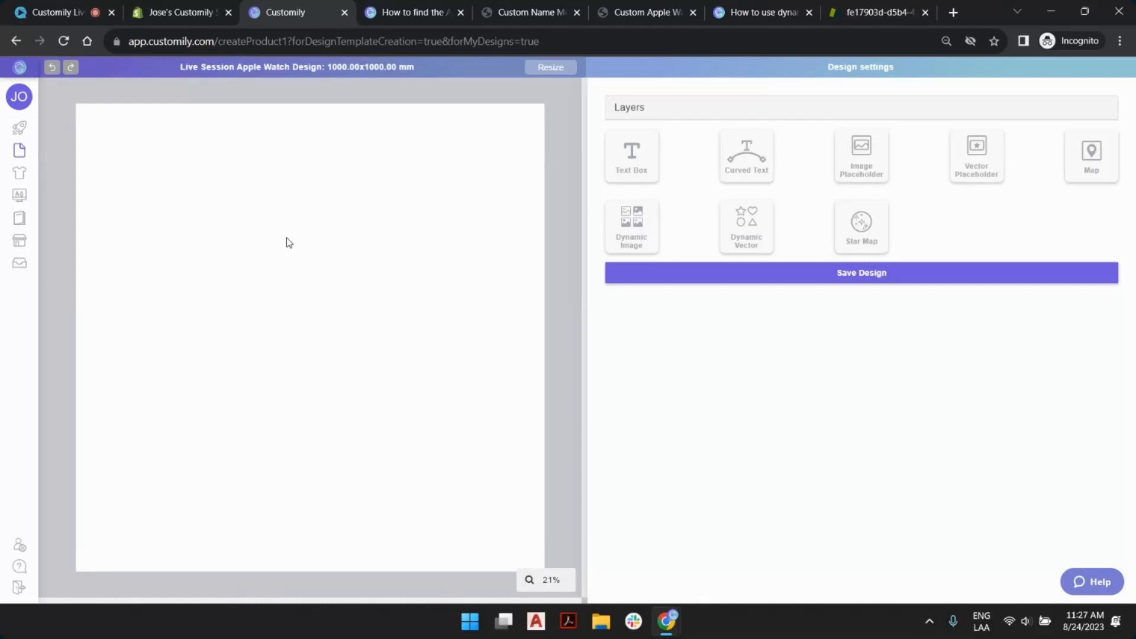
Resize the design page to 384 mm wide by 2811 mm high
click(558, 68)
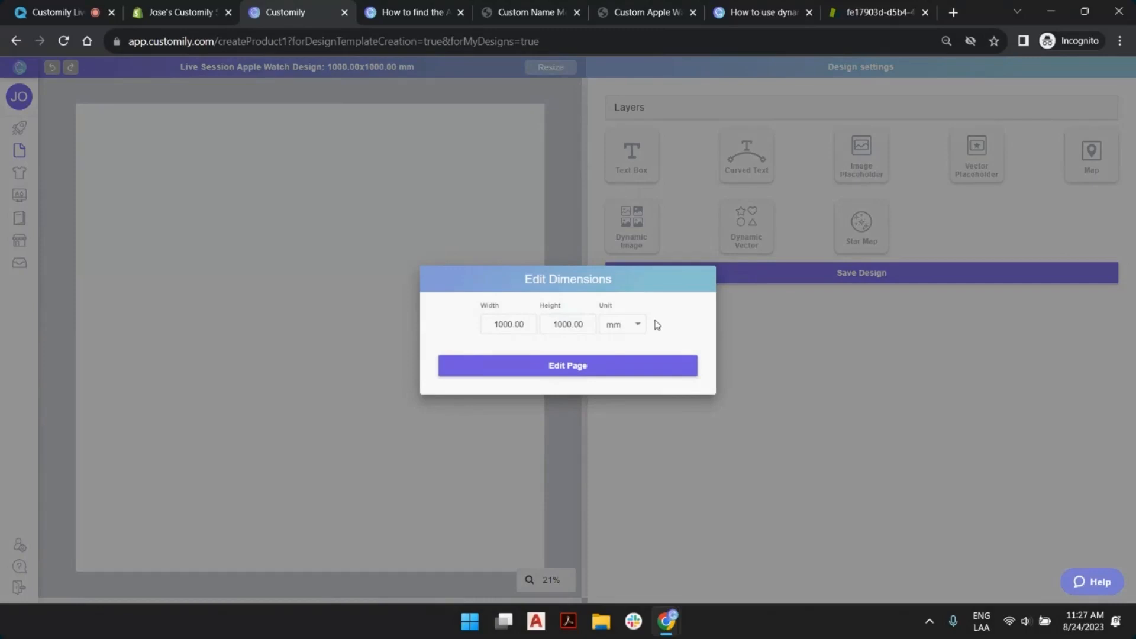
click(633, 325)
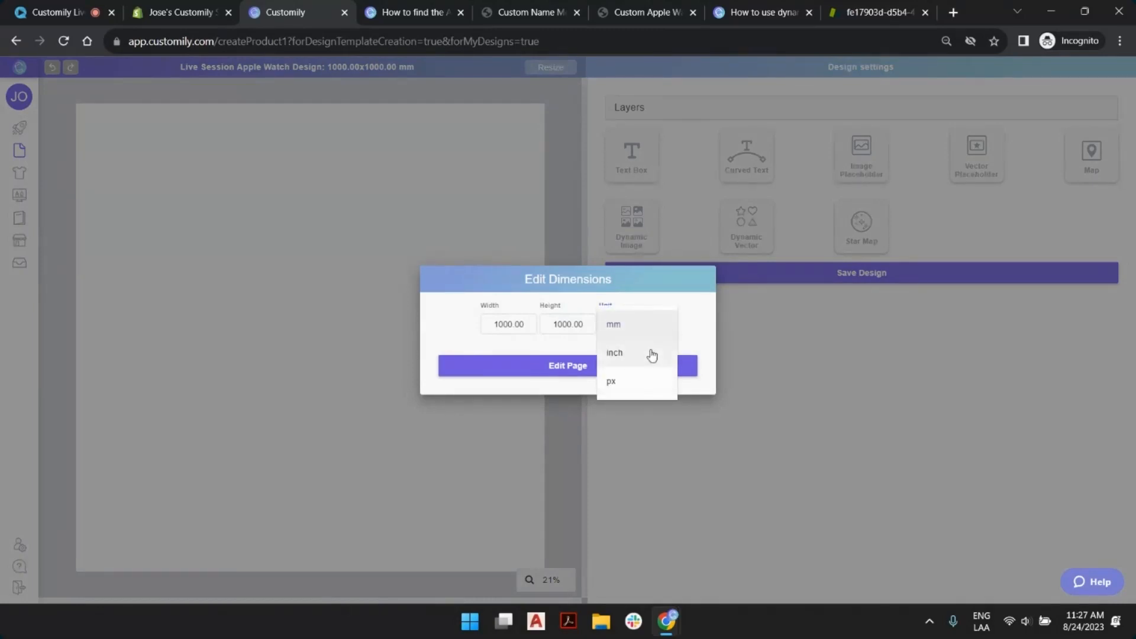
click(682, 300)
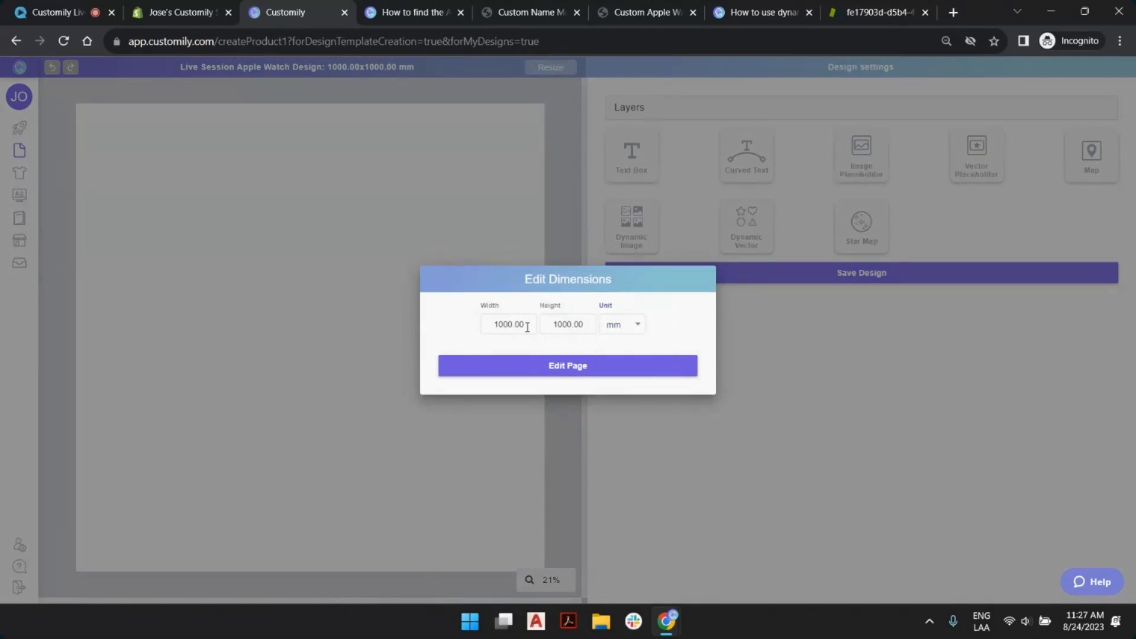
drag(527, 327, 413, 325)
text(384)
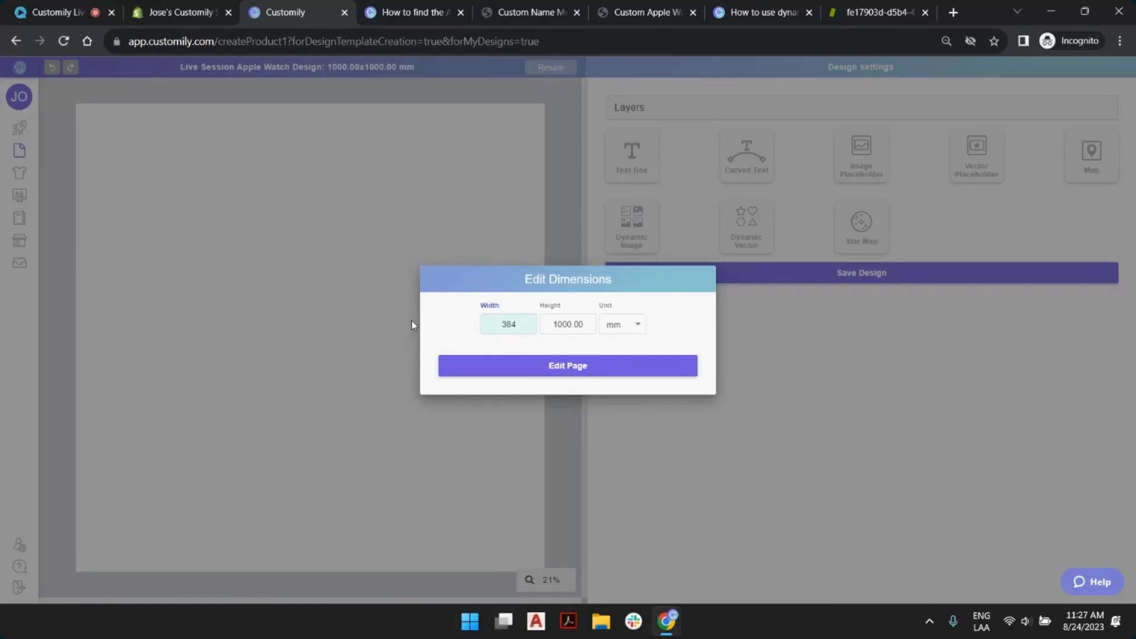
key(Tab)
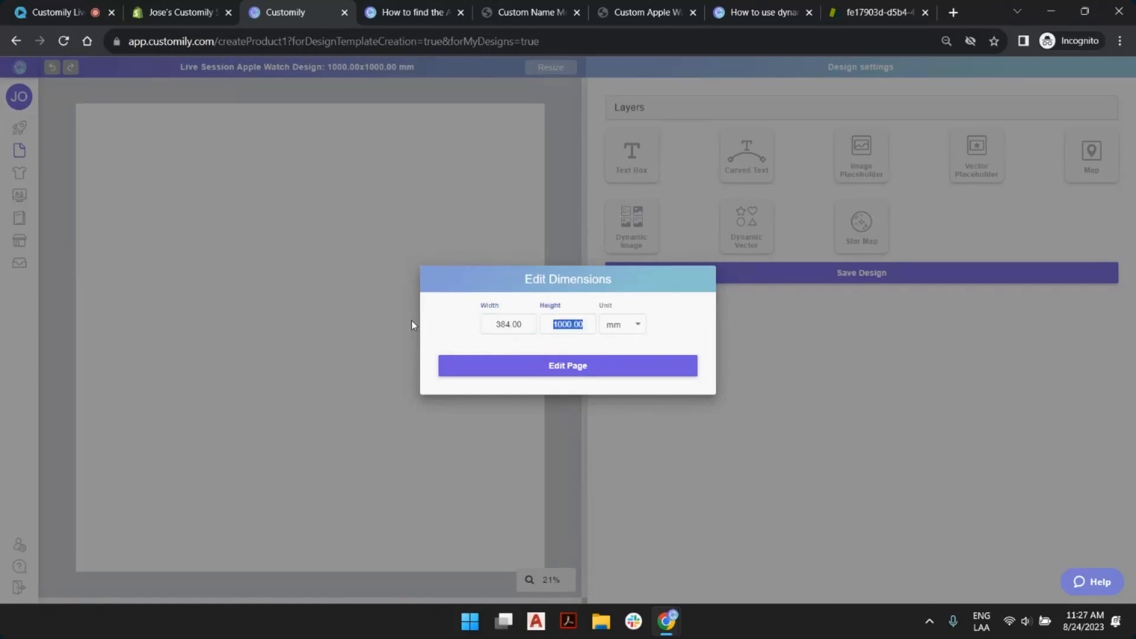
text(2811)
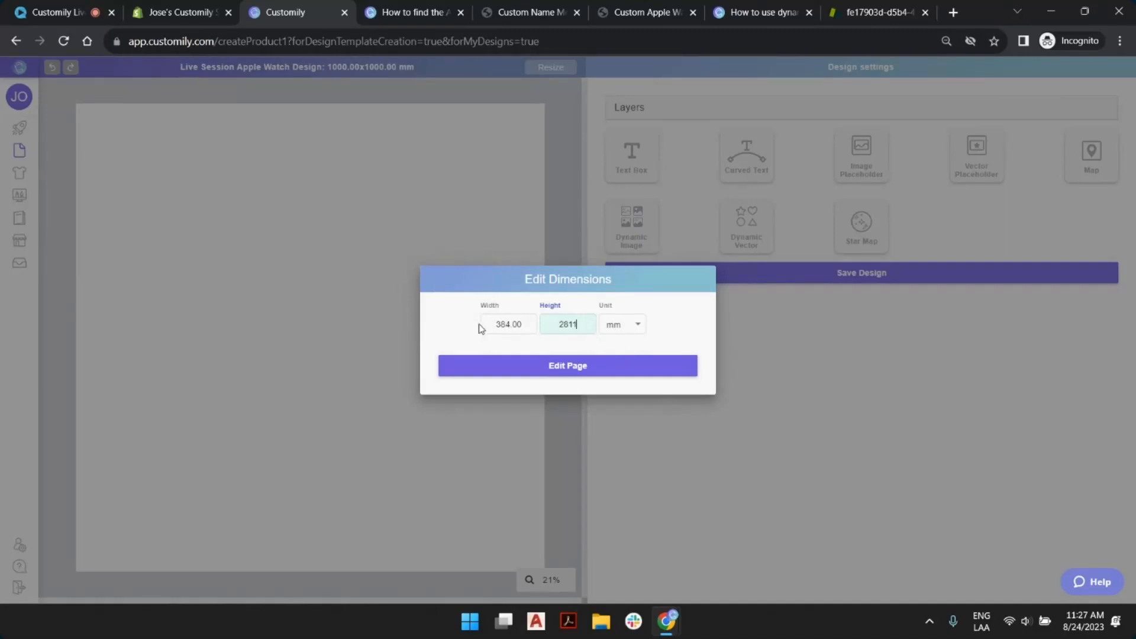
click(506, 325)
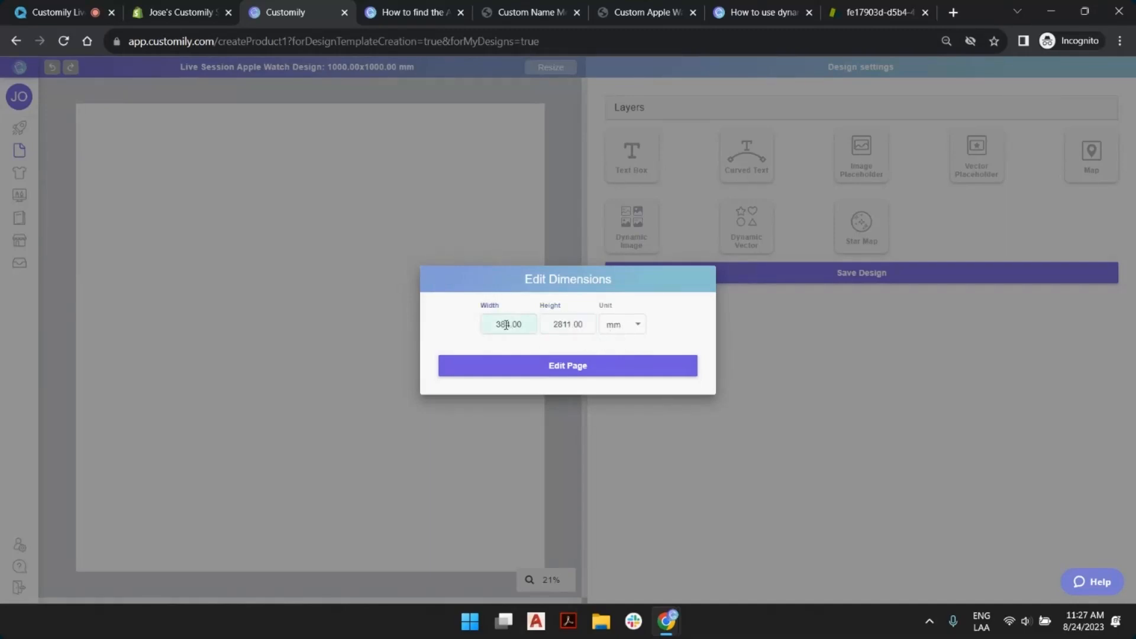
drag(506, 324, 497, 325)
click(532, 326)
click(560, 325)
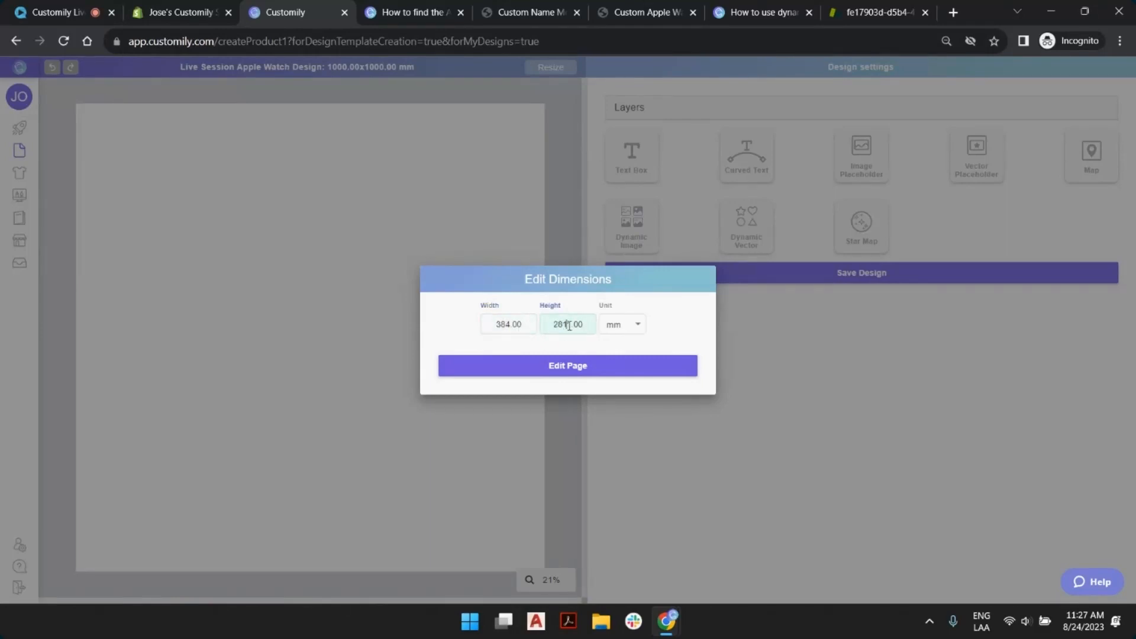
click(583, 368)
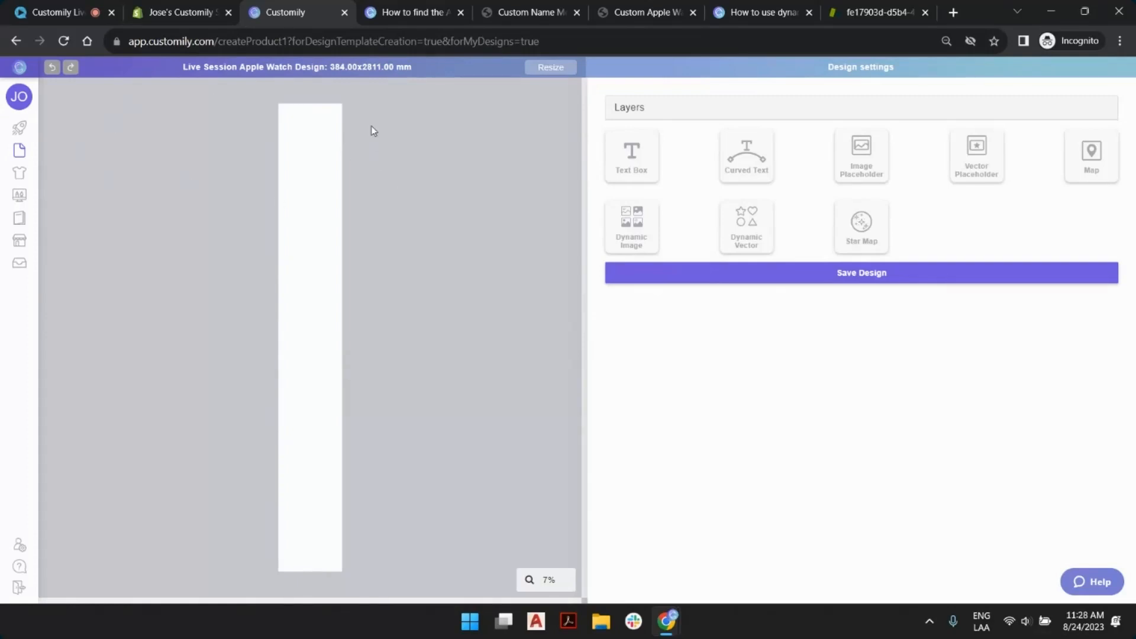
drag(378, 97, 242, 587)
drag(292, 112, 331, 278)
drag(272, 107, 340, 284)
Add a dynamic image element and size it to 384 mm wide by 2811 mm high to cover the page
click(643, 224)
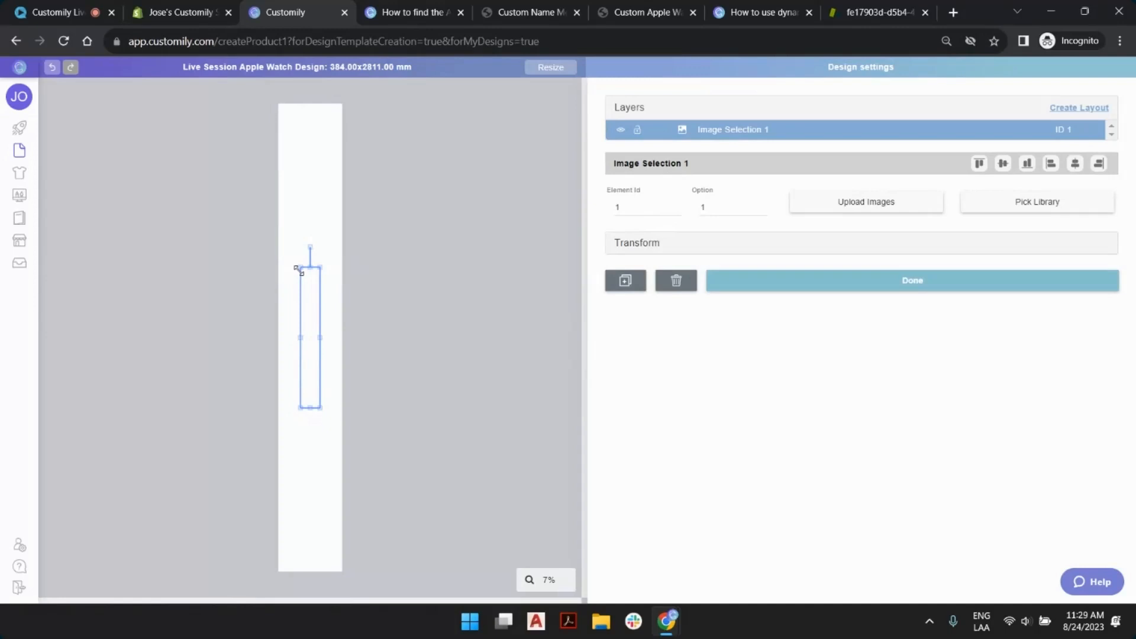
drag(298, 269, 249, 142)
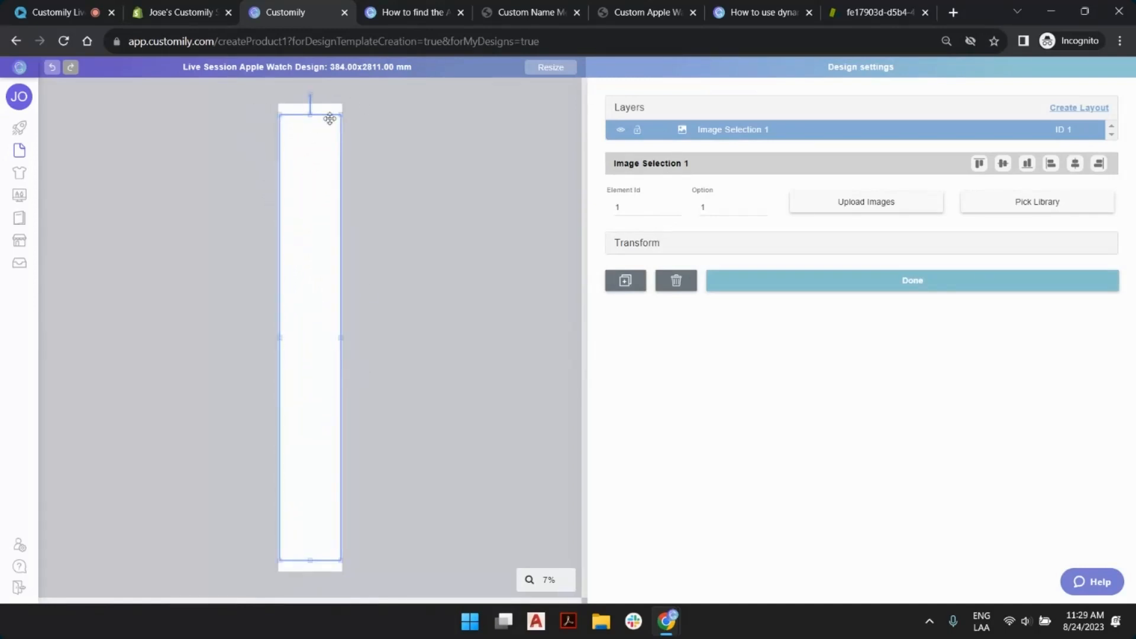
click(748, 245)
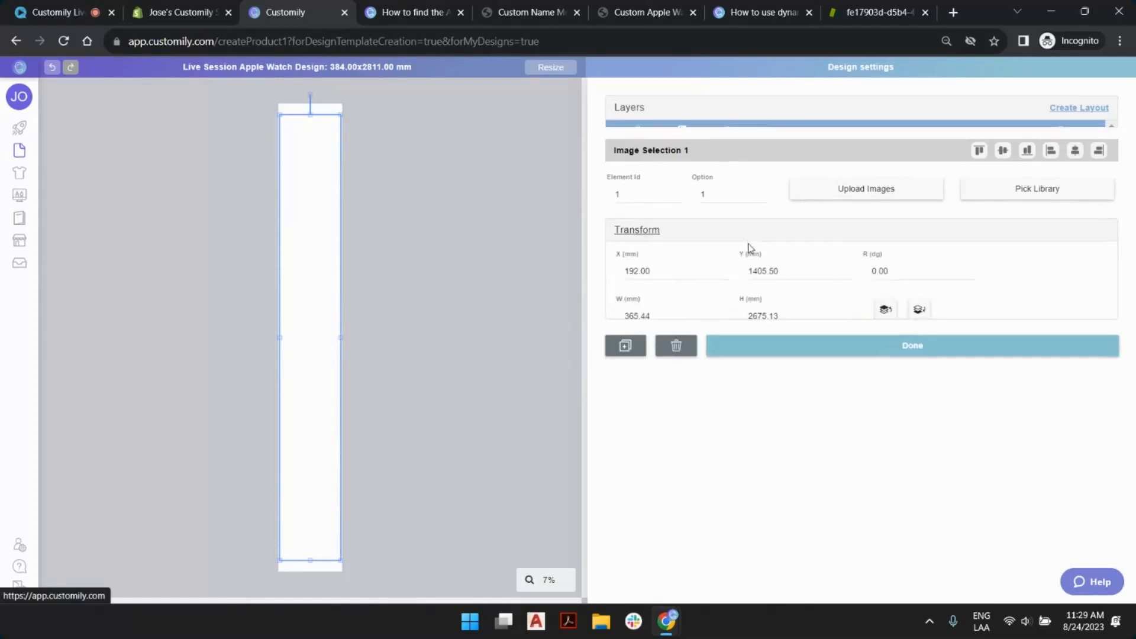
double_click(690, 307)
text(384)
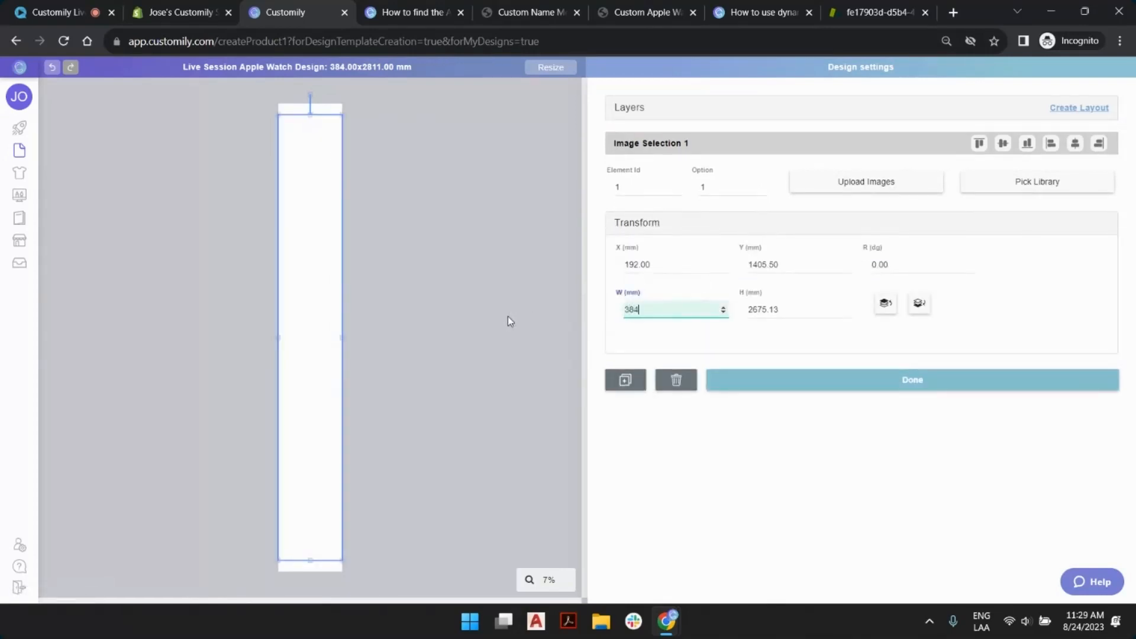
key(Tab)
text(2811)
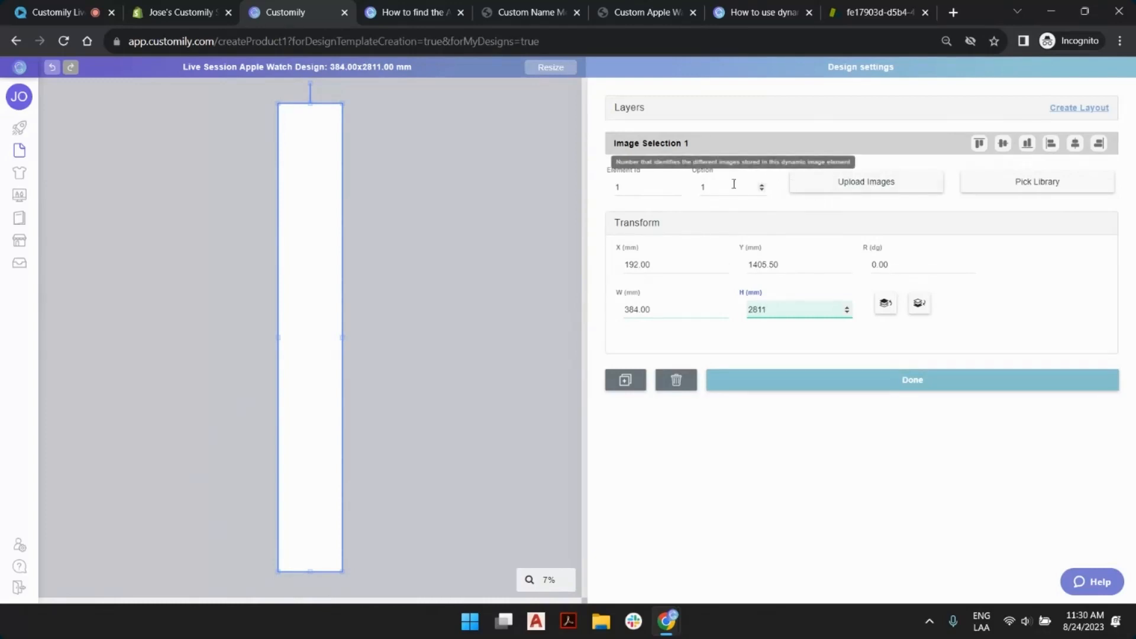
Upload the background images 1.png, 2.png, 3.png and 4.png into the dynamic image element
click(855, 185)
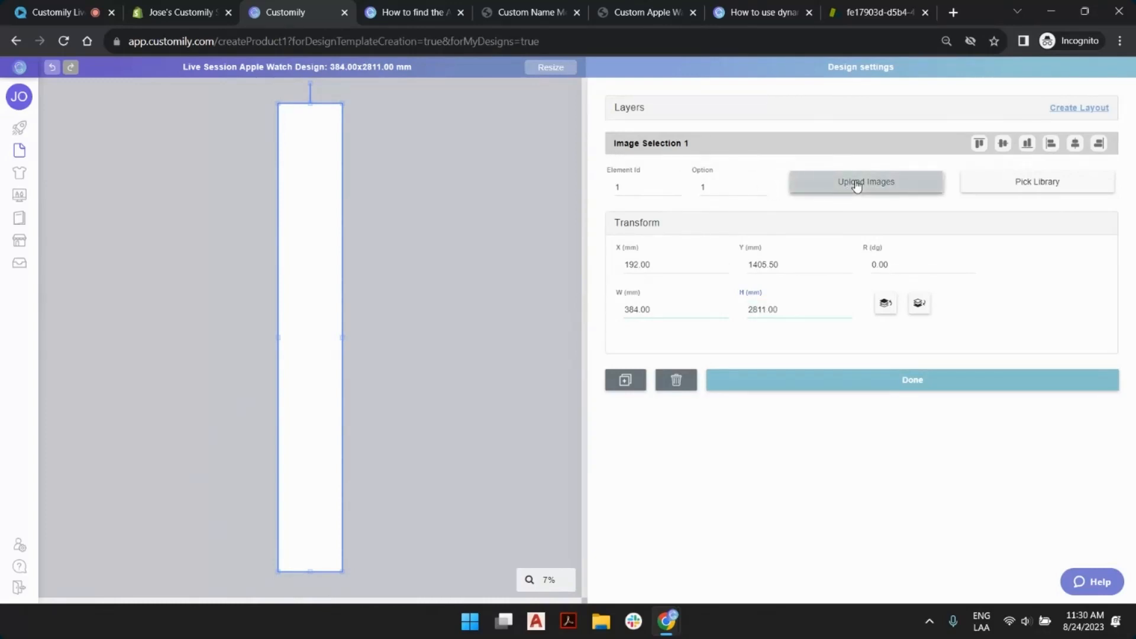
click(838, 185)
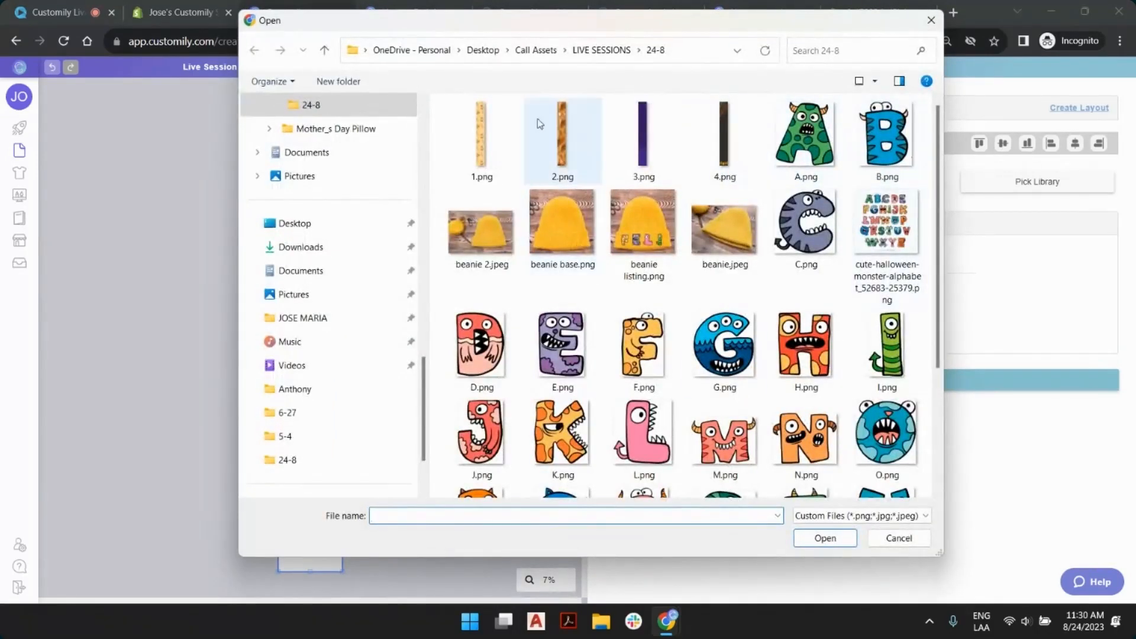
click(490, 132)
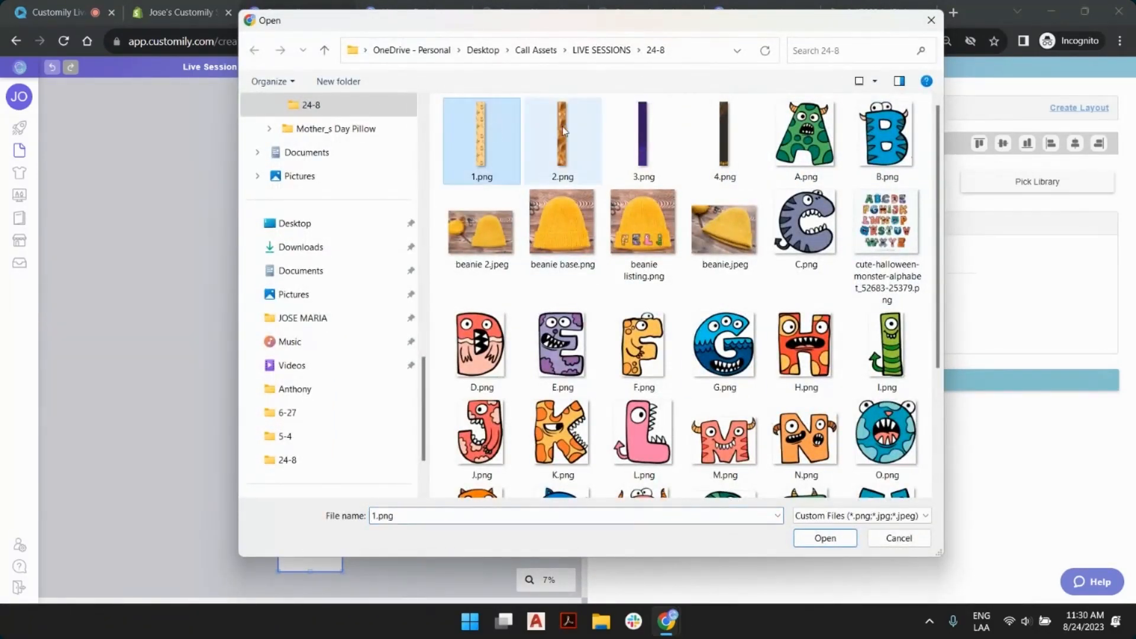
click(562, 135)
click(642, 136)
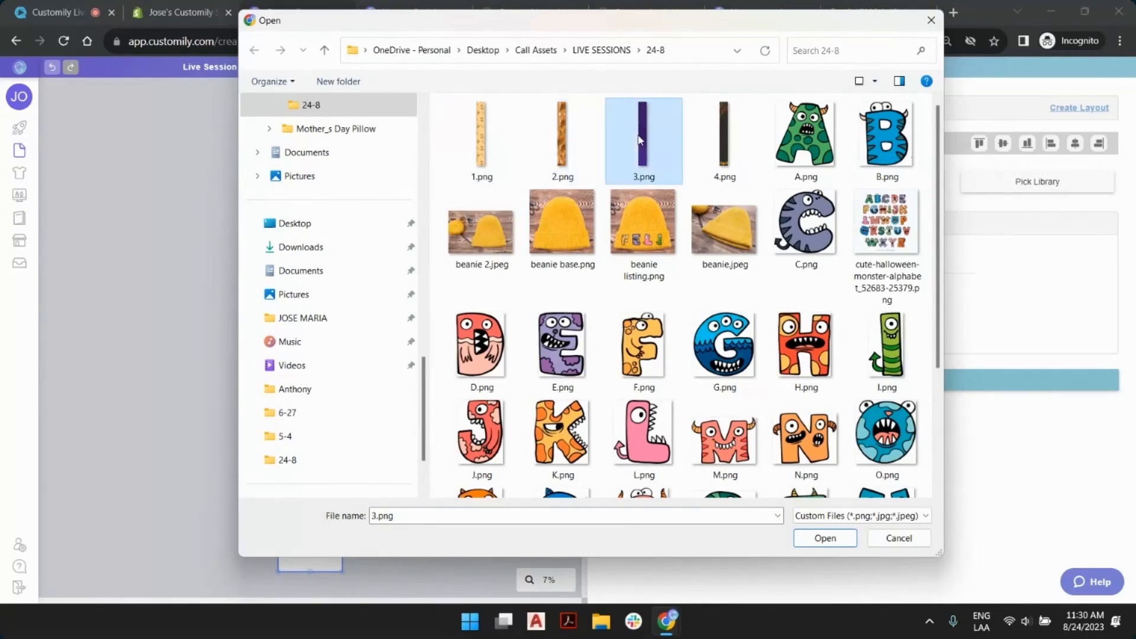
click(482, 133)
shift+click(717, 135)
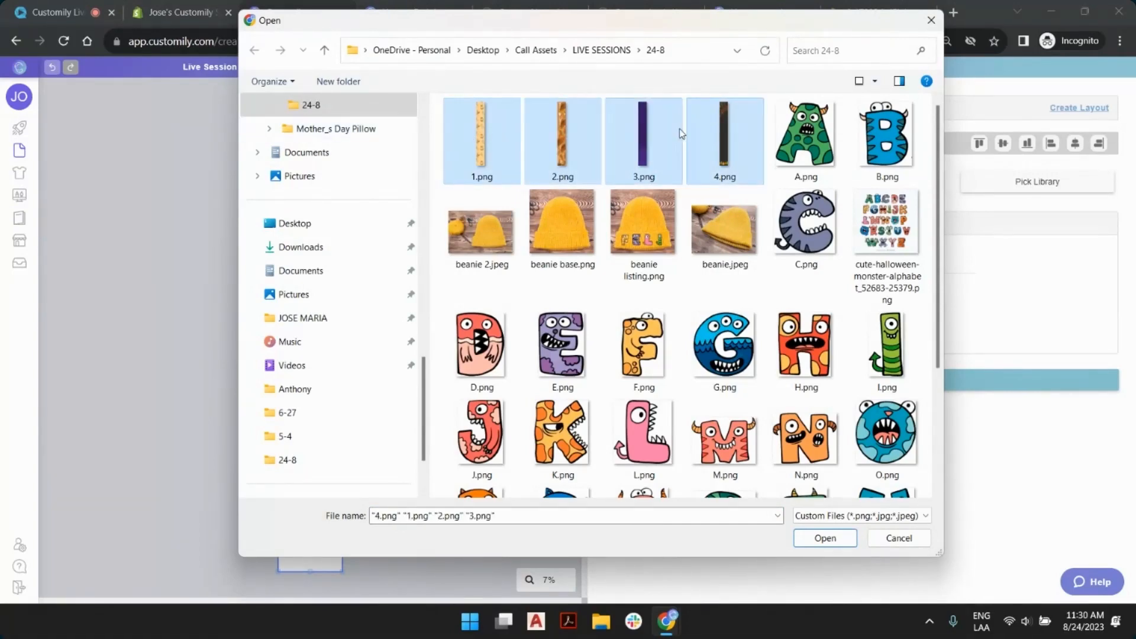
click(835, 541)
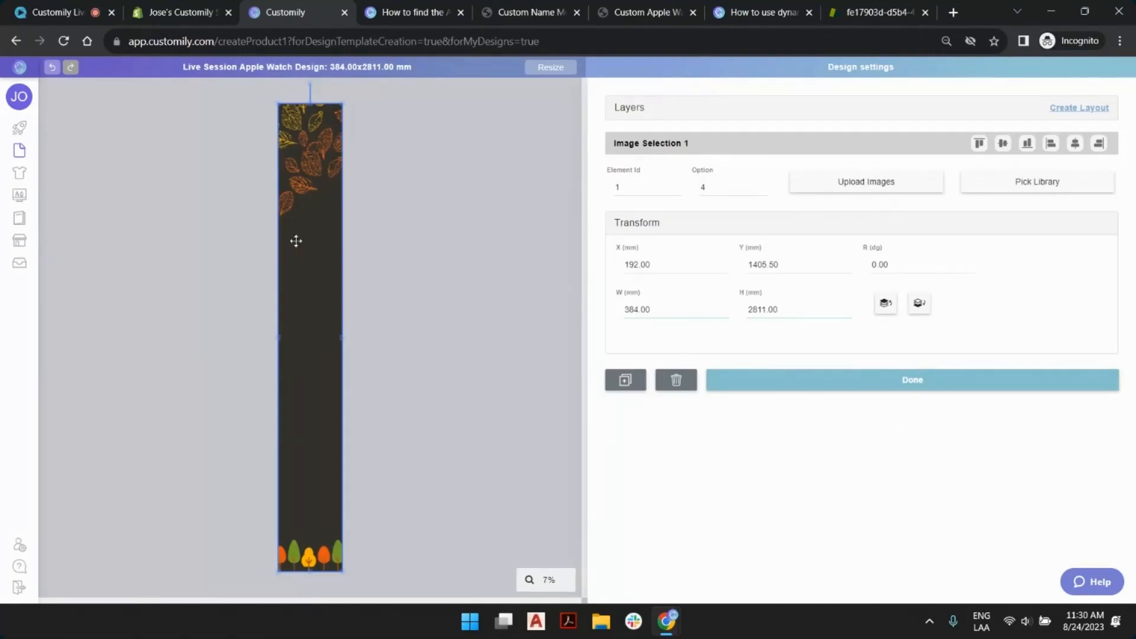
Step through the dynamic image's uploaded background options, set it to option 1, and deselect the element
click(762, 191)
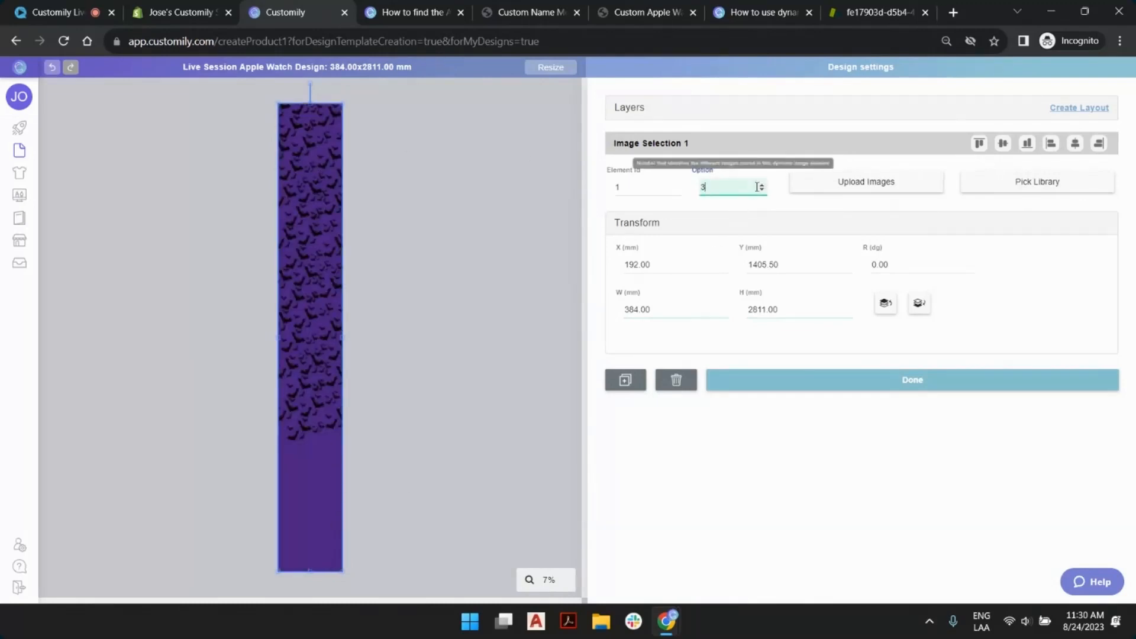
click(762, 190)
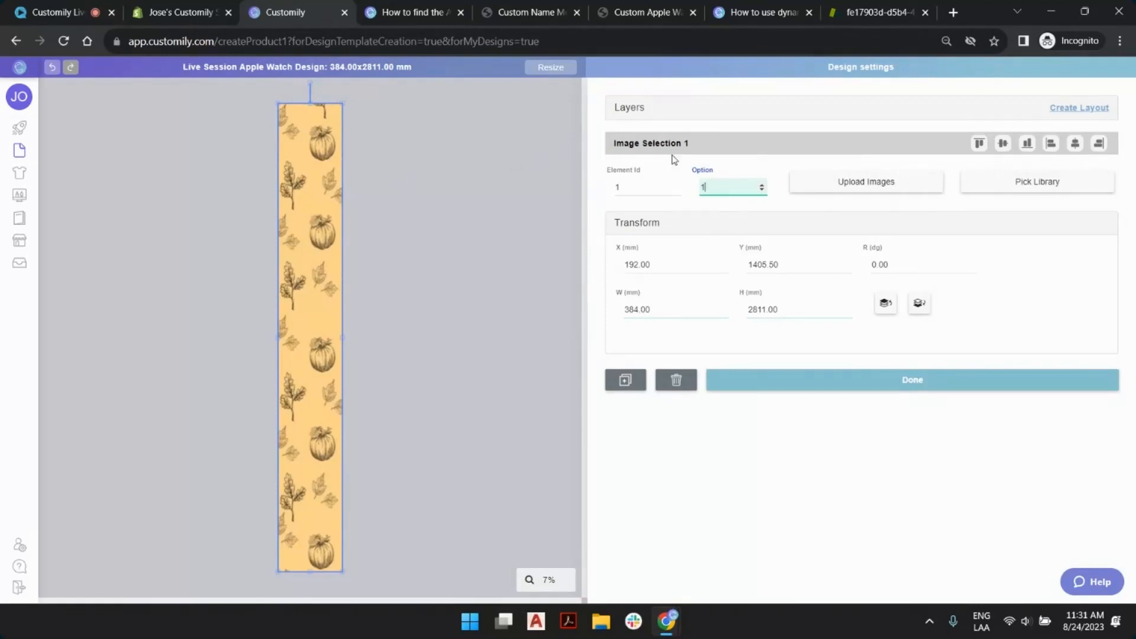
click(762, 185)
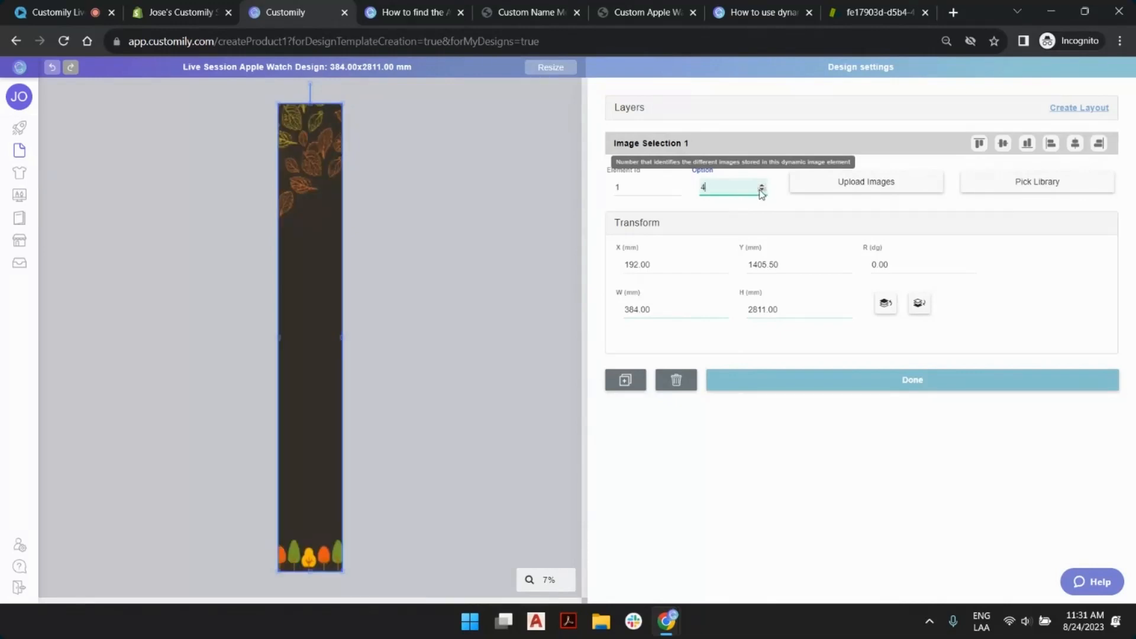
click(761, 187)
click(471, 204)
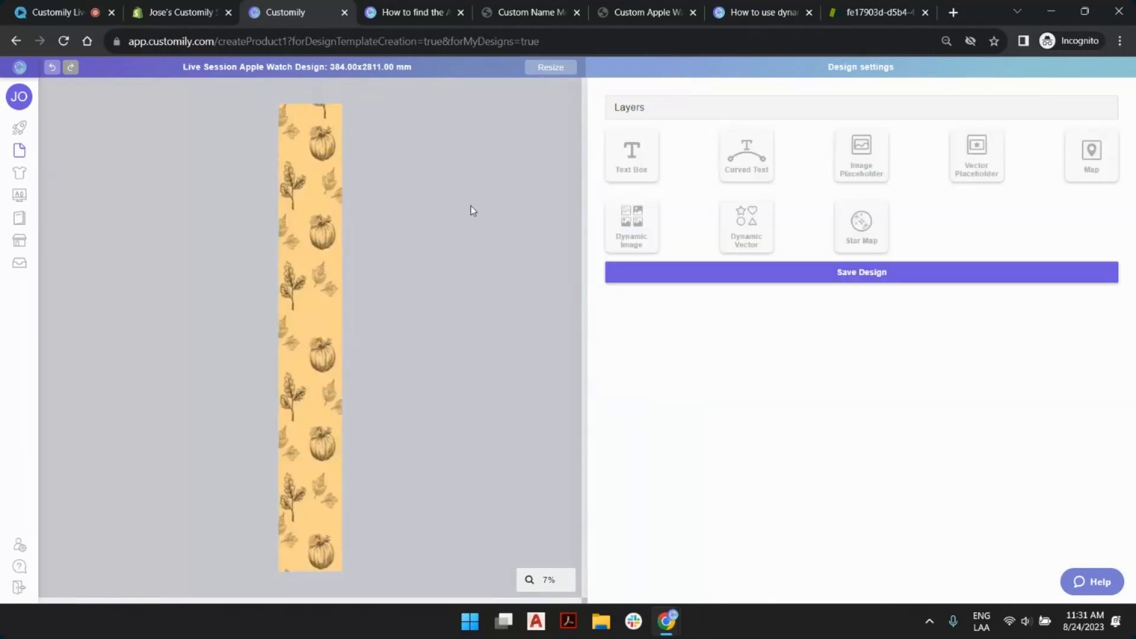
click(288, 157)
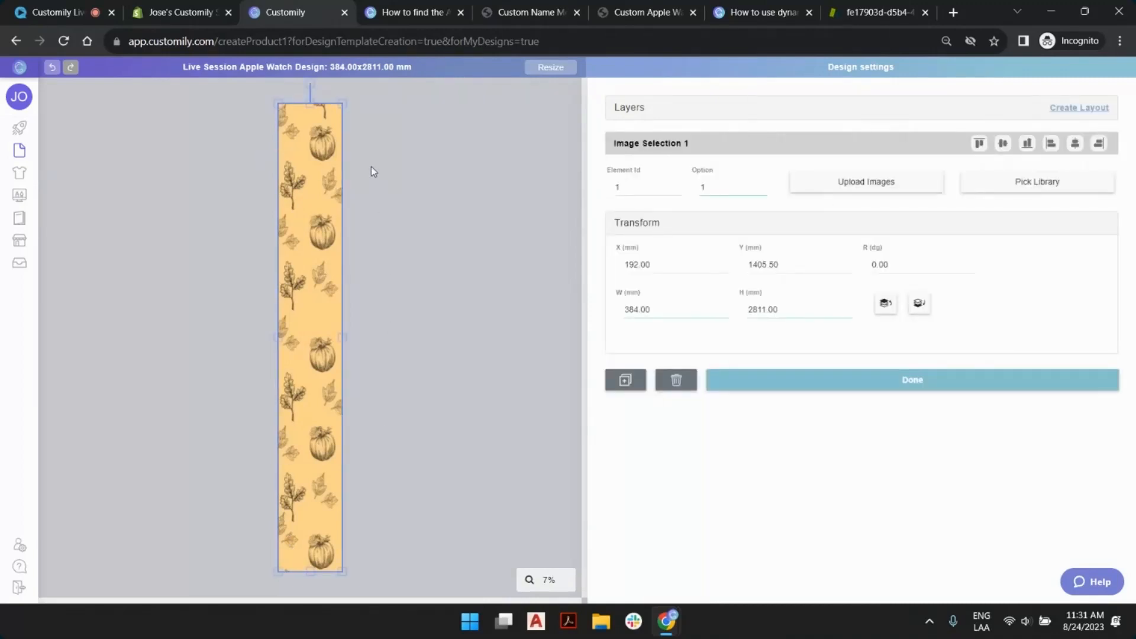
click(399, 157)
View the background and name options on the store's Custom Apple Watch Band (38mm) page, and return to the design editor
click(662, 17)
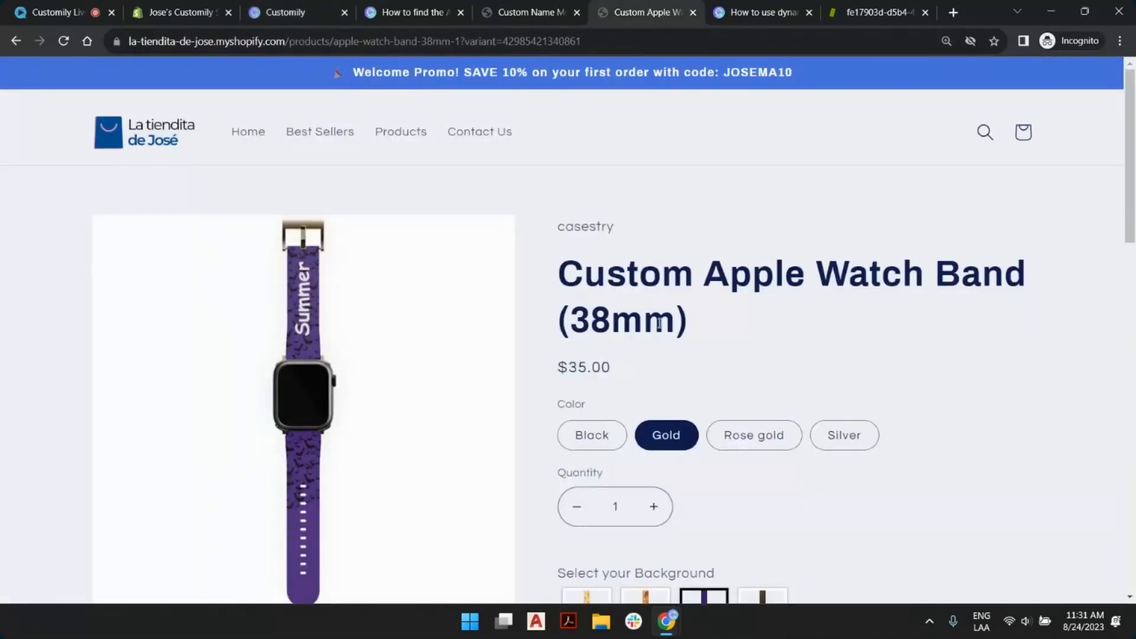
scroll(657, 321, down, 5)
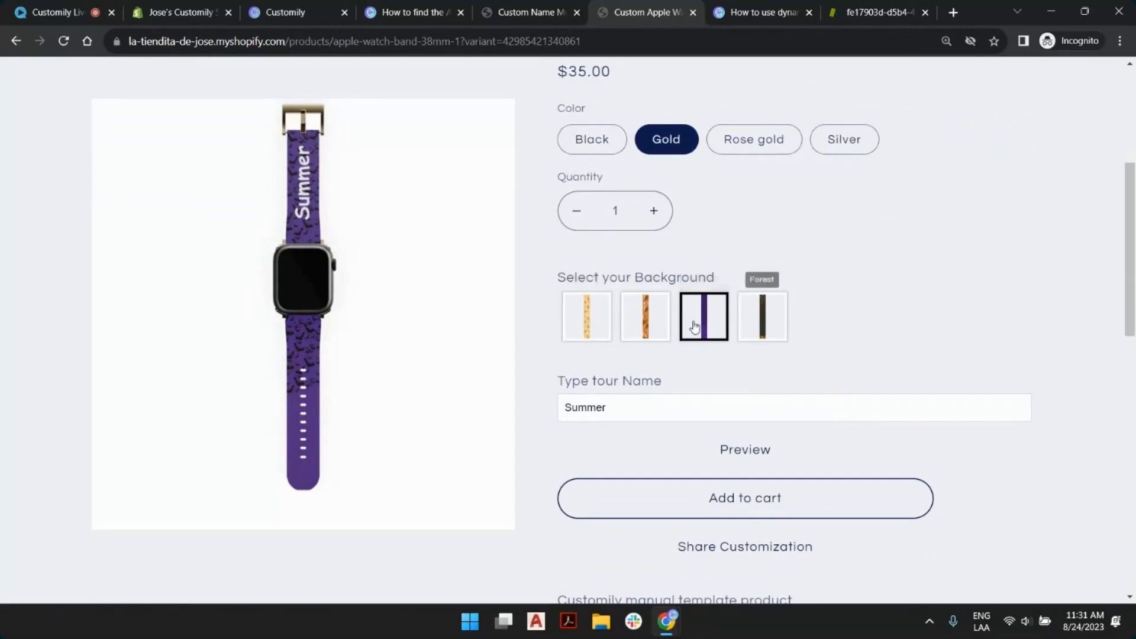
click(532, 12)
click(426, 6)
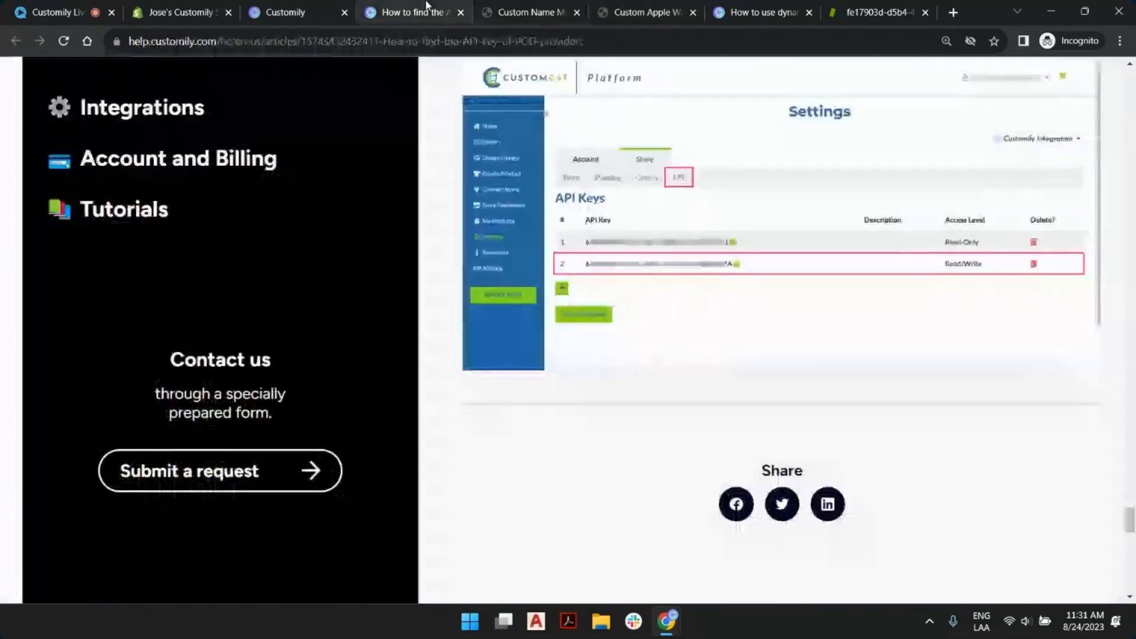
click(305, 11)
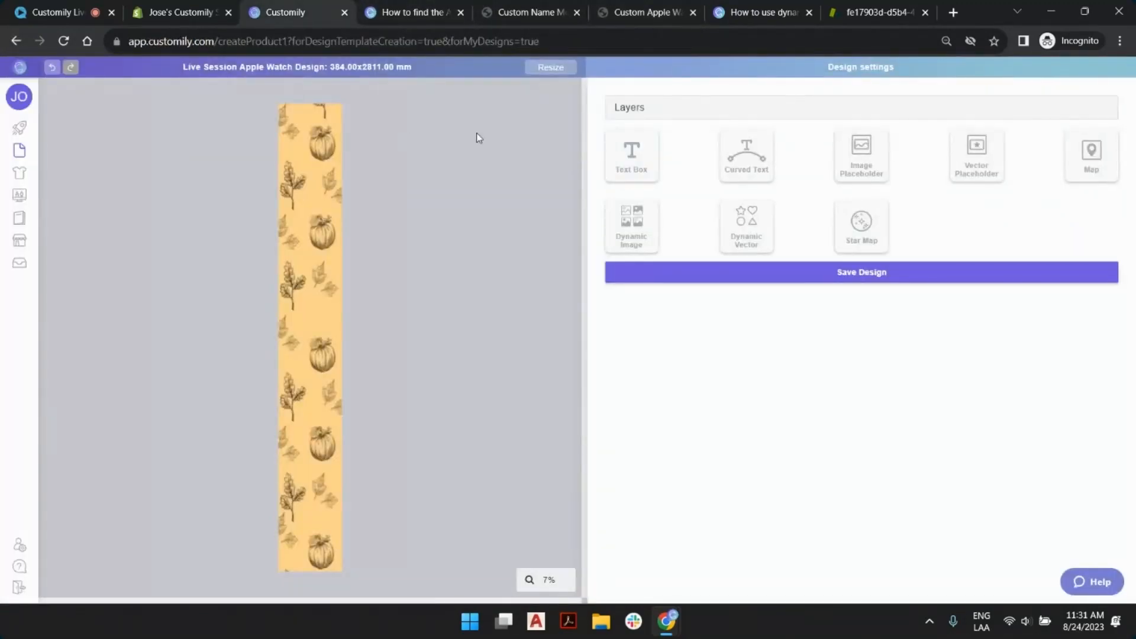
Add a text box to the design and set its rotation to -90 degrees
click(644, 153)
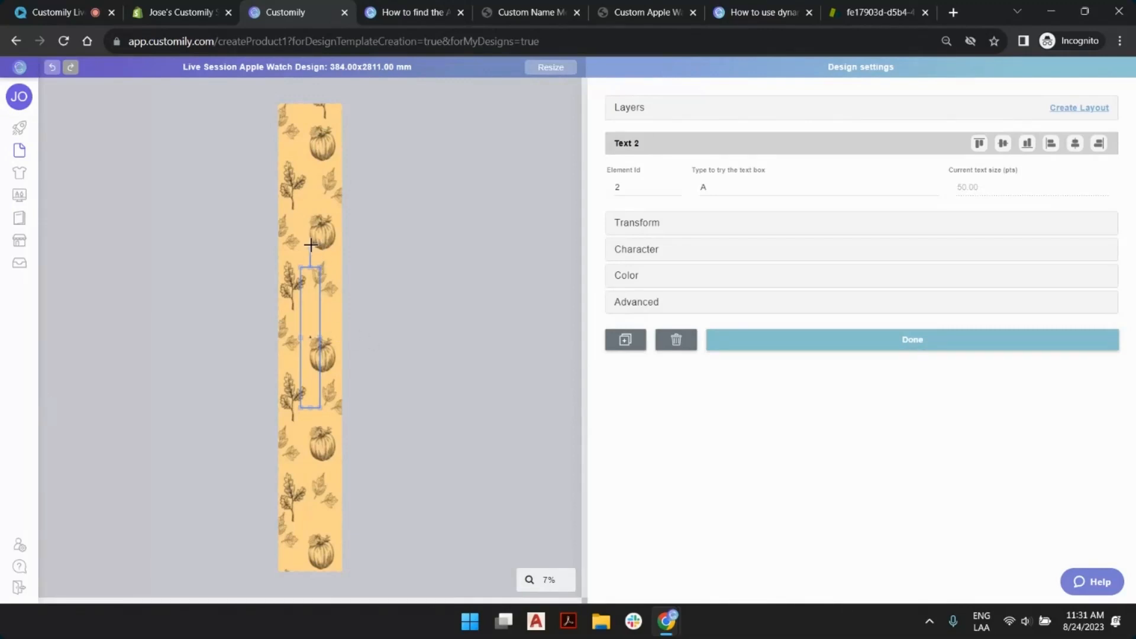
drag(311, 244, 219, 327)
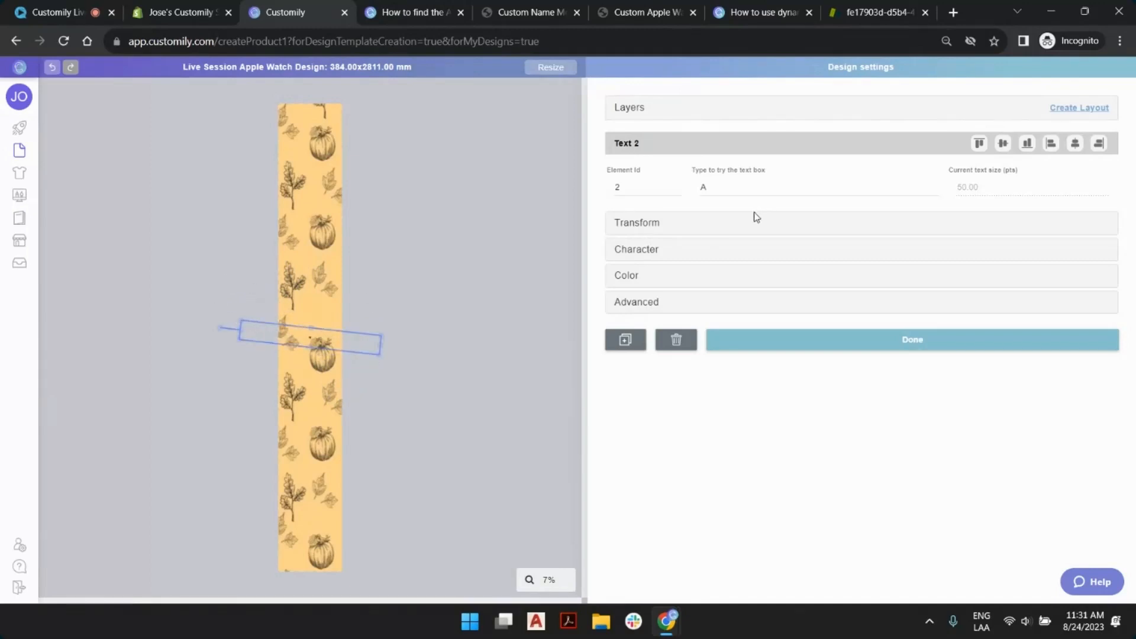
click(679, 223)
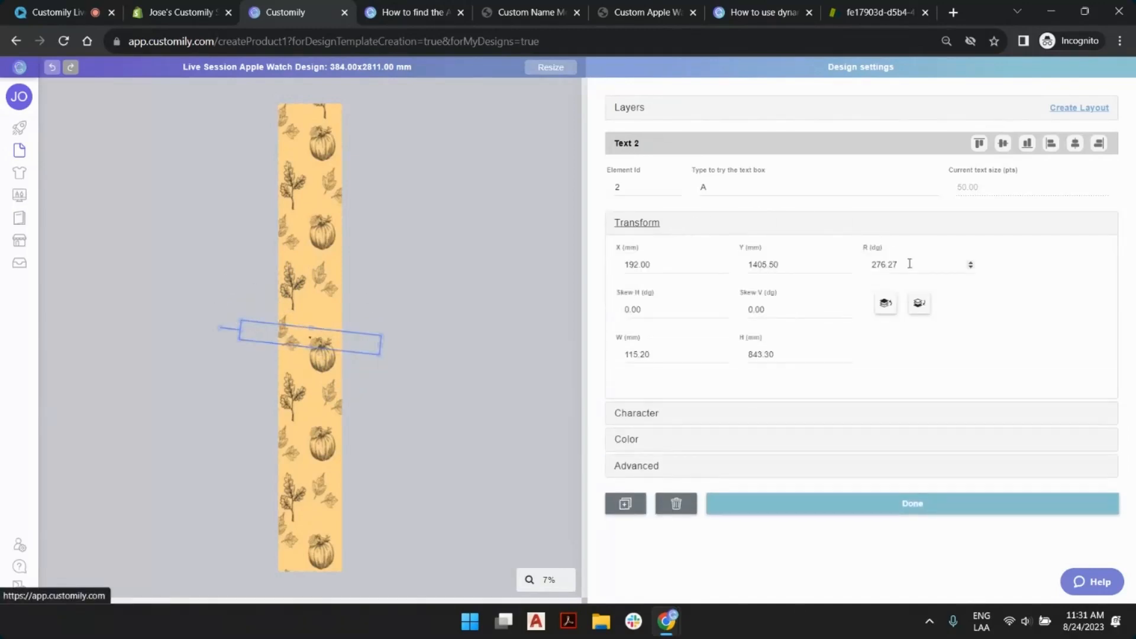
double_click(910, 264)
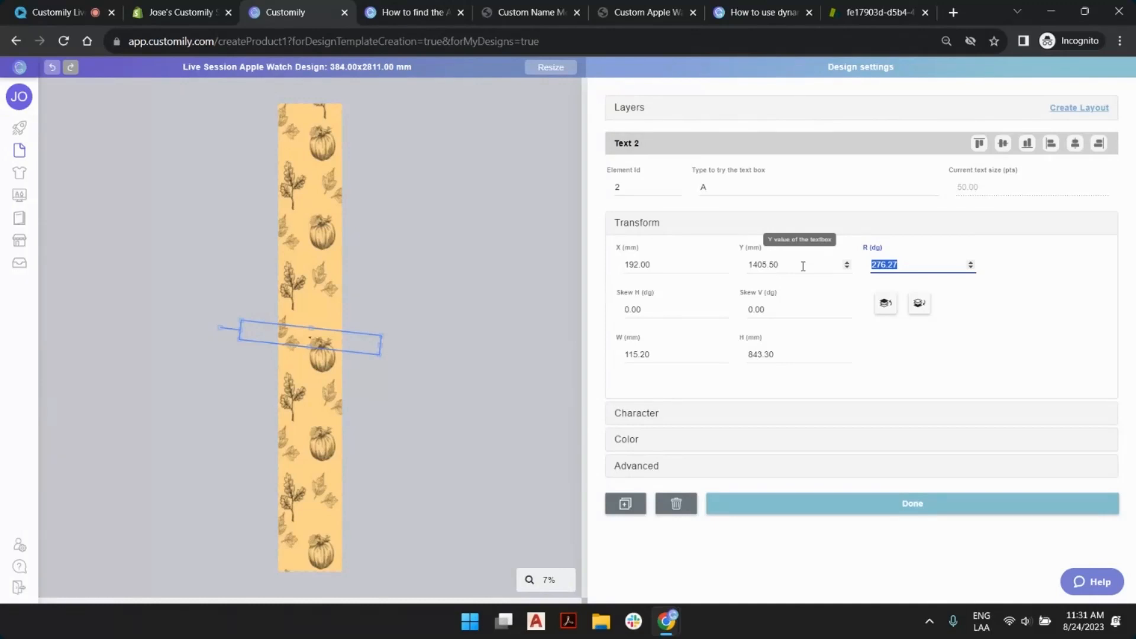
text(270)
key(BackSpace)
key(BackSpace)
key(BackSpace)
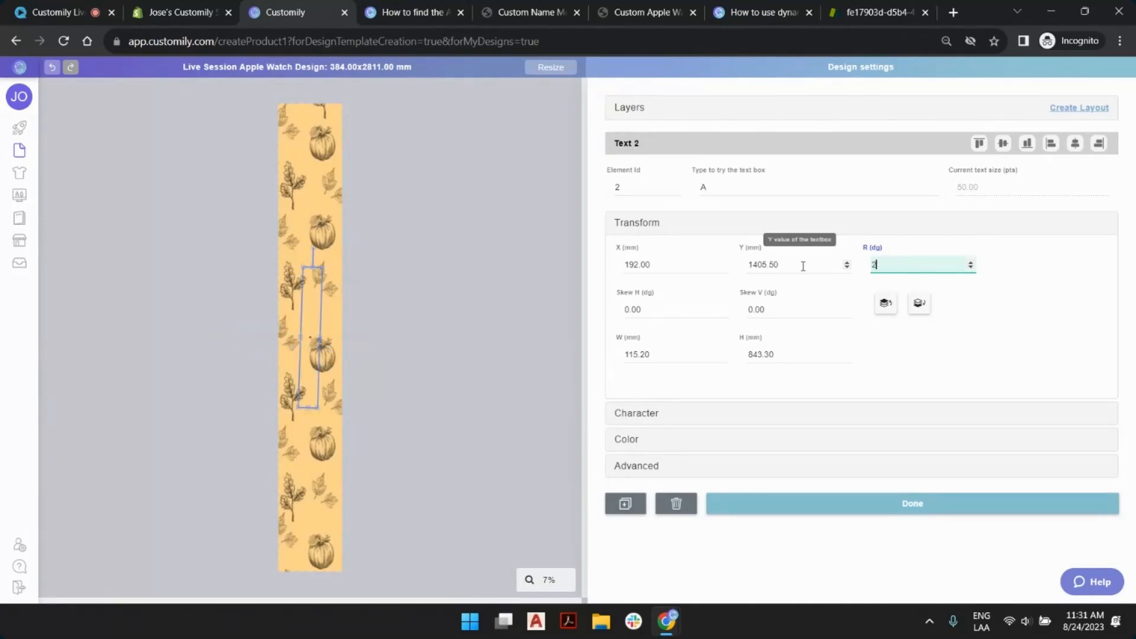
text(-90)
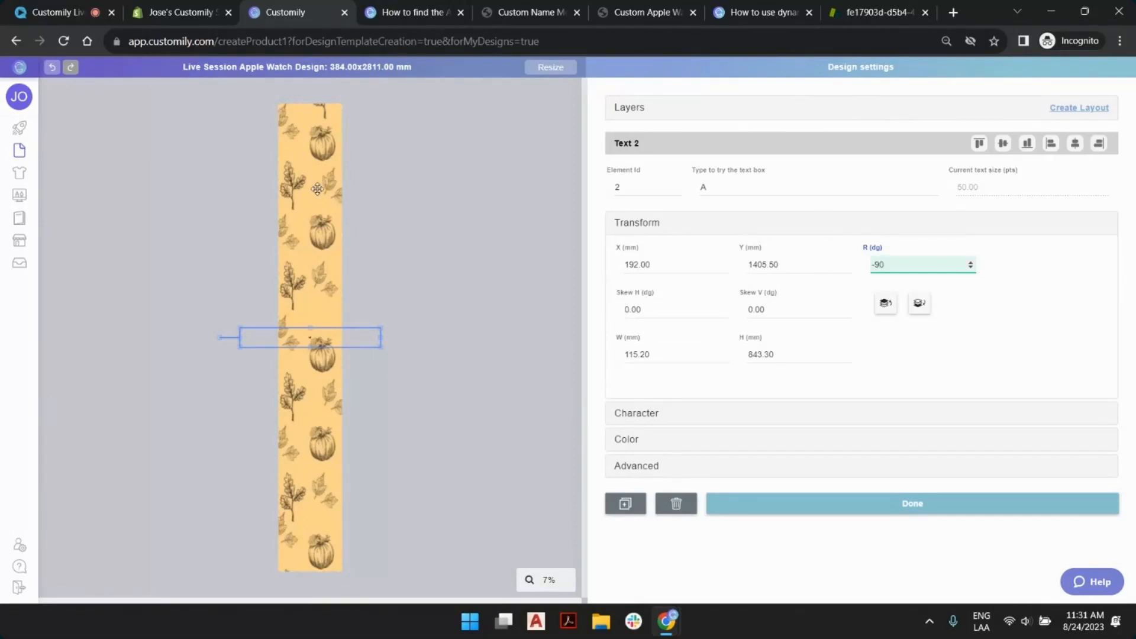
Resize the rotated text box to 705 mm wide and 205 mm high
click(664, 357)
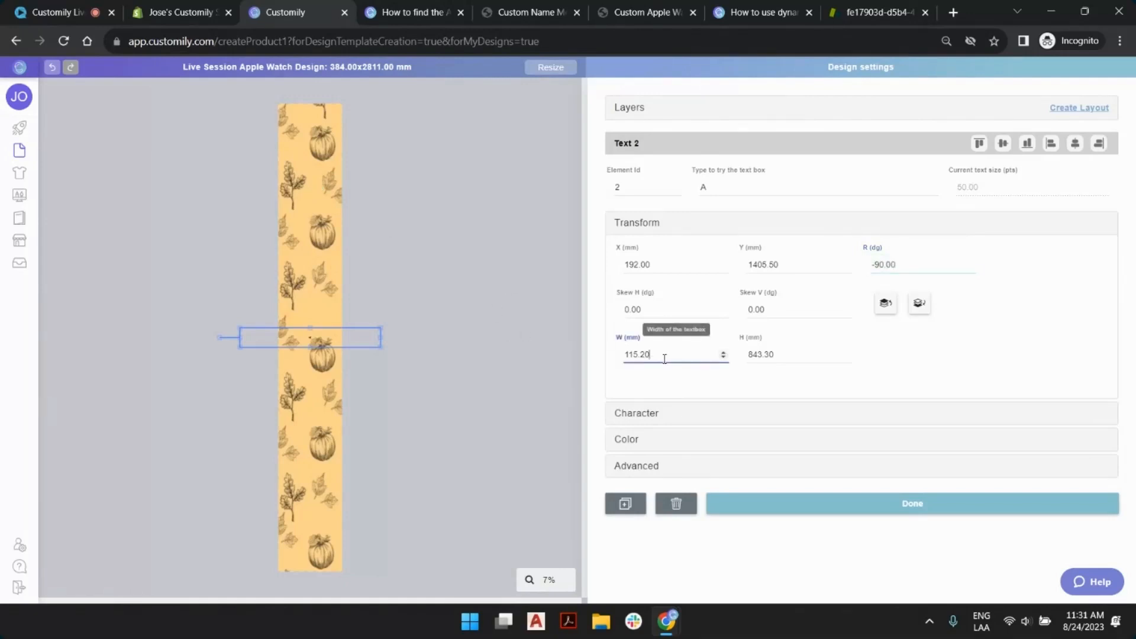
drag(665, 358, 579, 361)
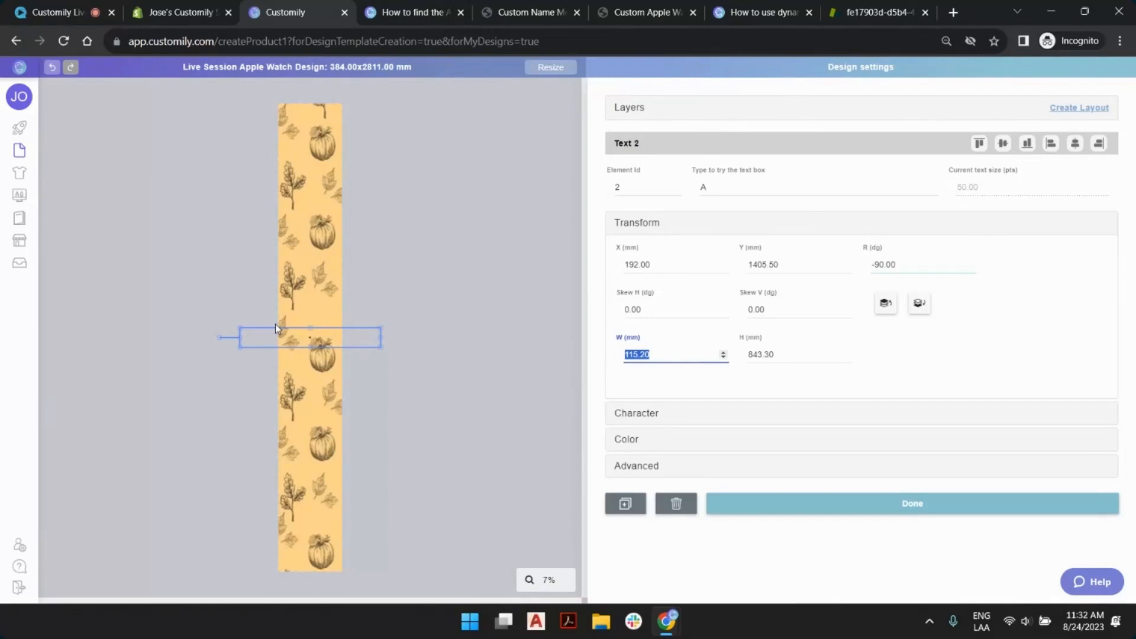
text(705)
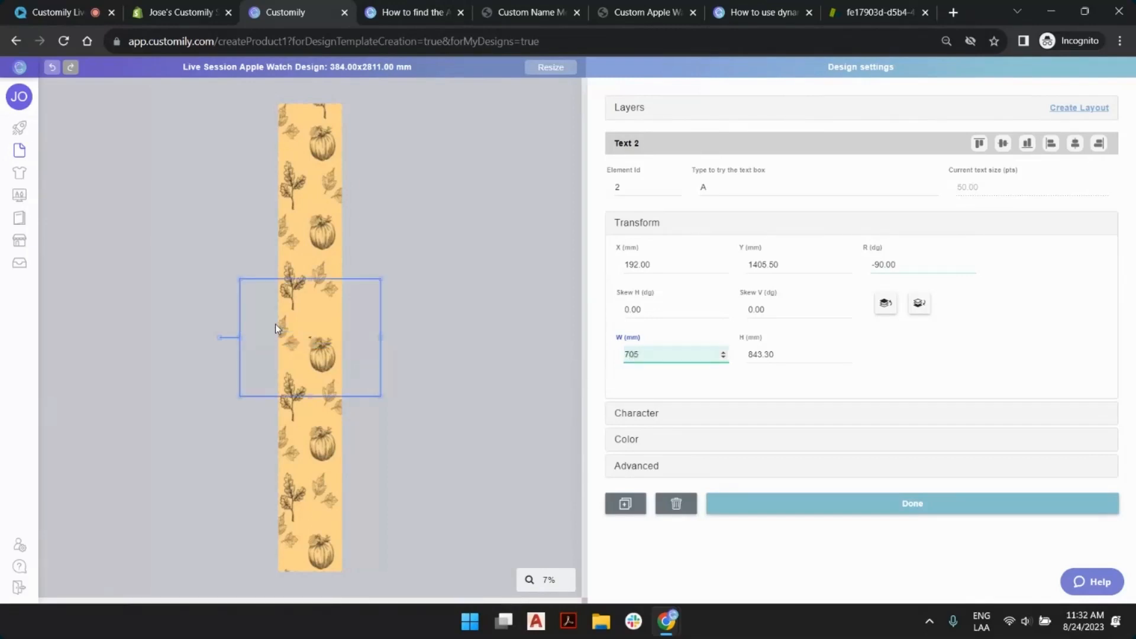
text(205)
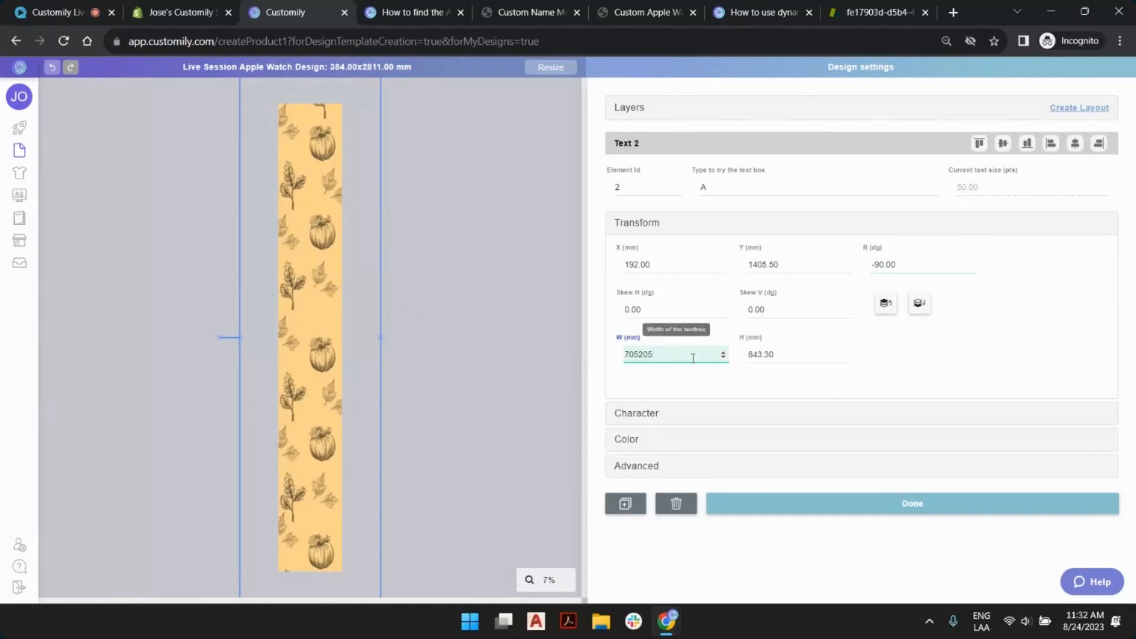
key(BackSpace)
key(BackSpace)
key(BackSpace)
key(BackSpace)
text(5)
key(Tab)
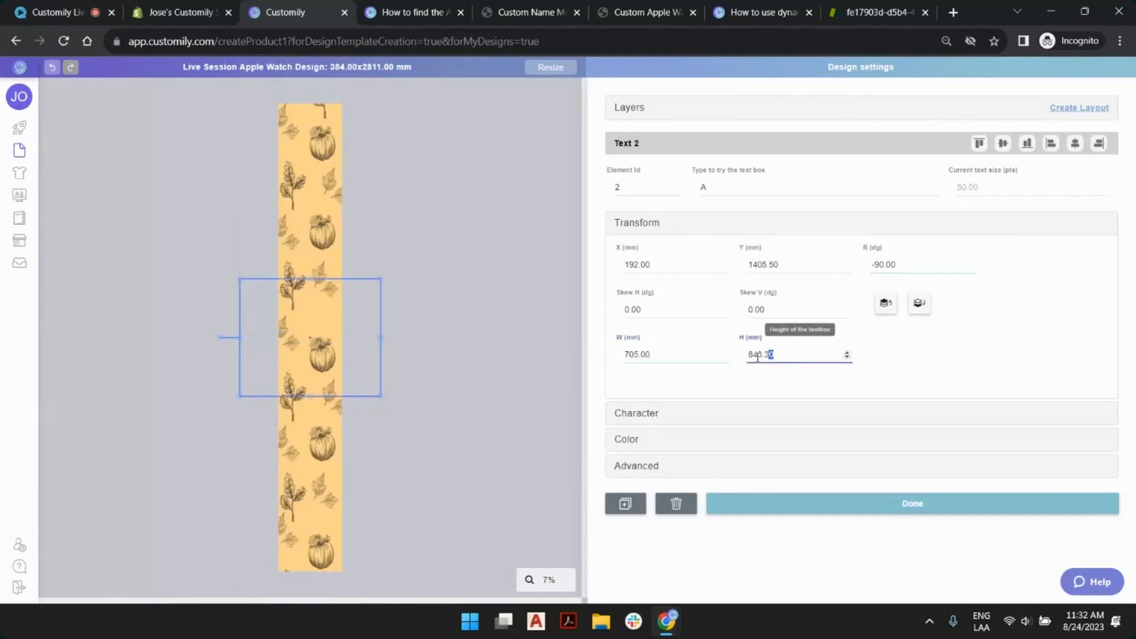
text(205)
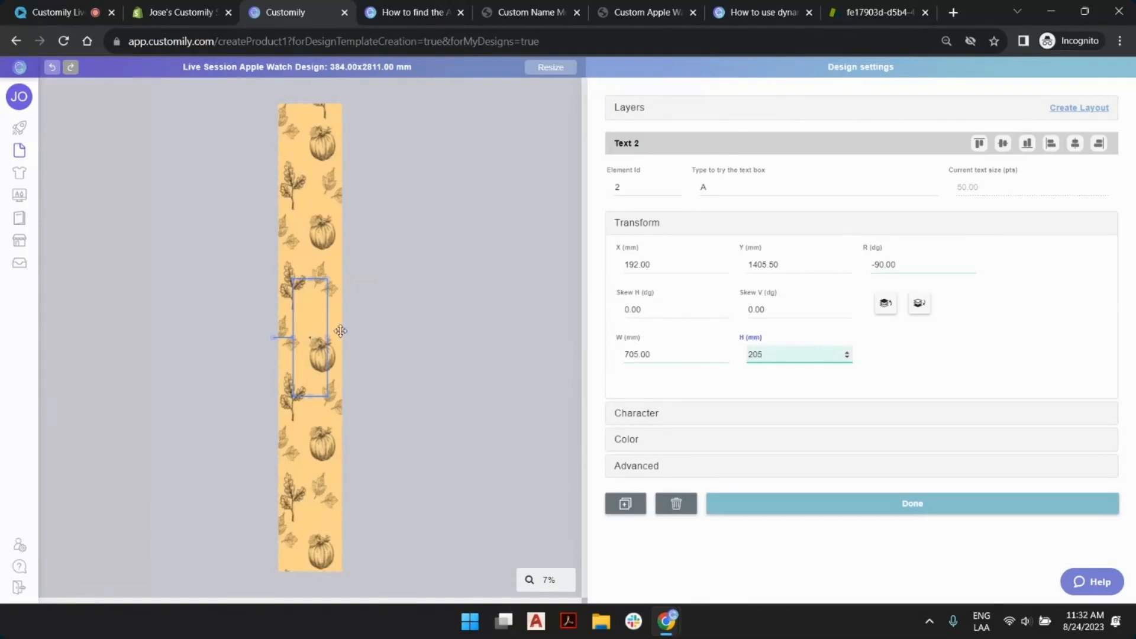
Move the text box to the band's upper part, about Y 482 mm, and centre it horizontally
drag(312, 313, 312, 166)
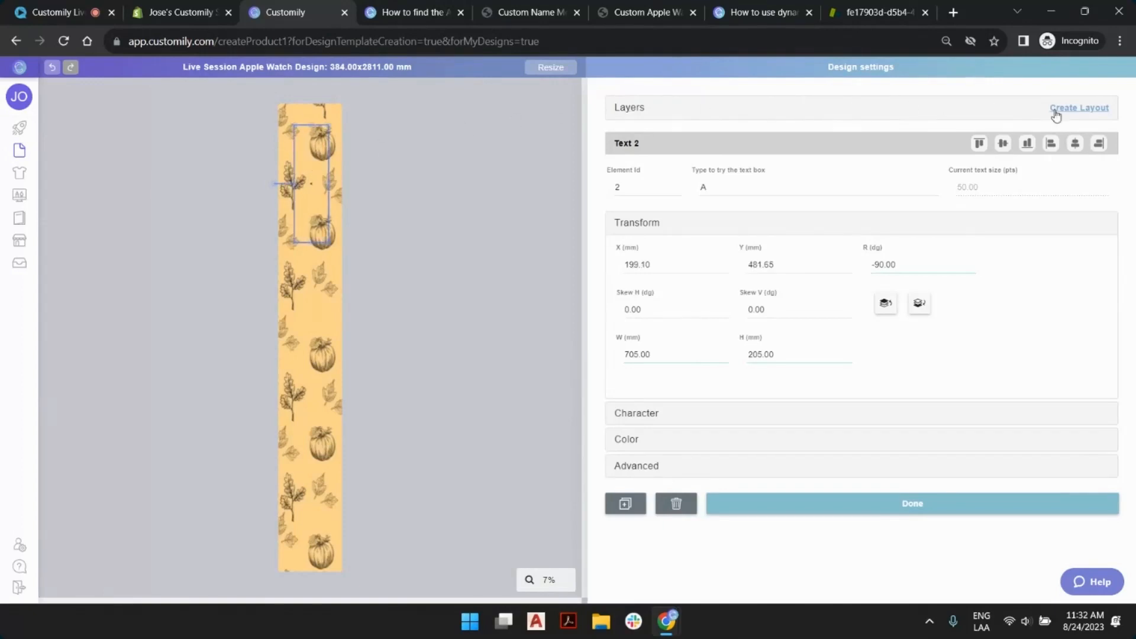
click(1077, 146)
scroll(300, 140, up, 7)
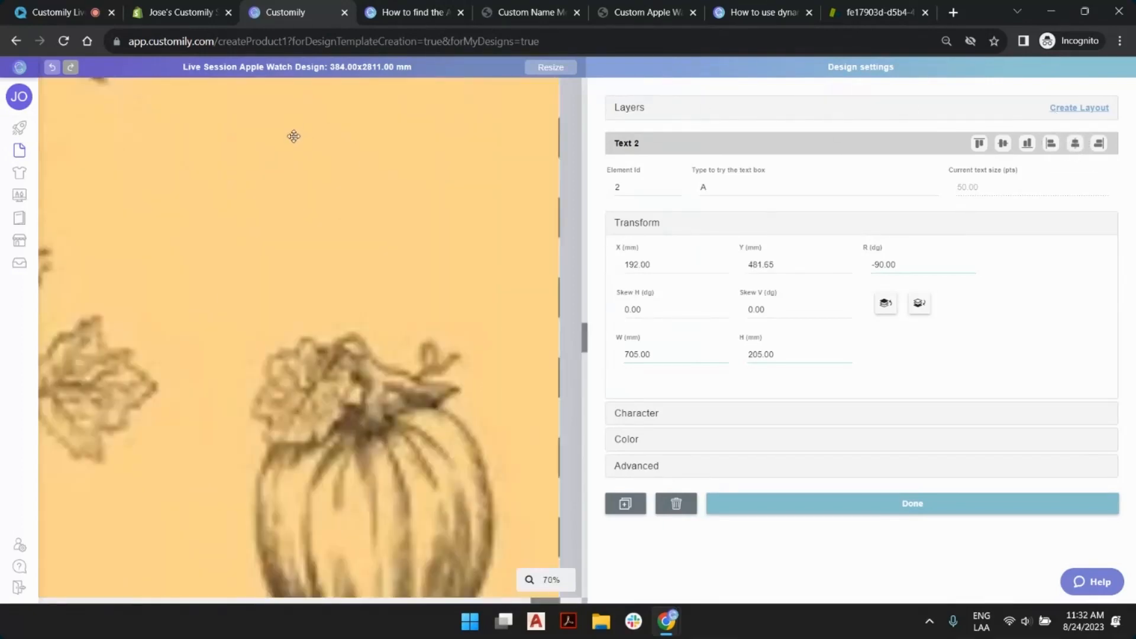
scroll(293, 137, down, 7)
scroll(324, 189, up, 3)
scroll(326, 188, up, 3)
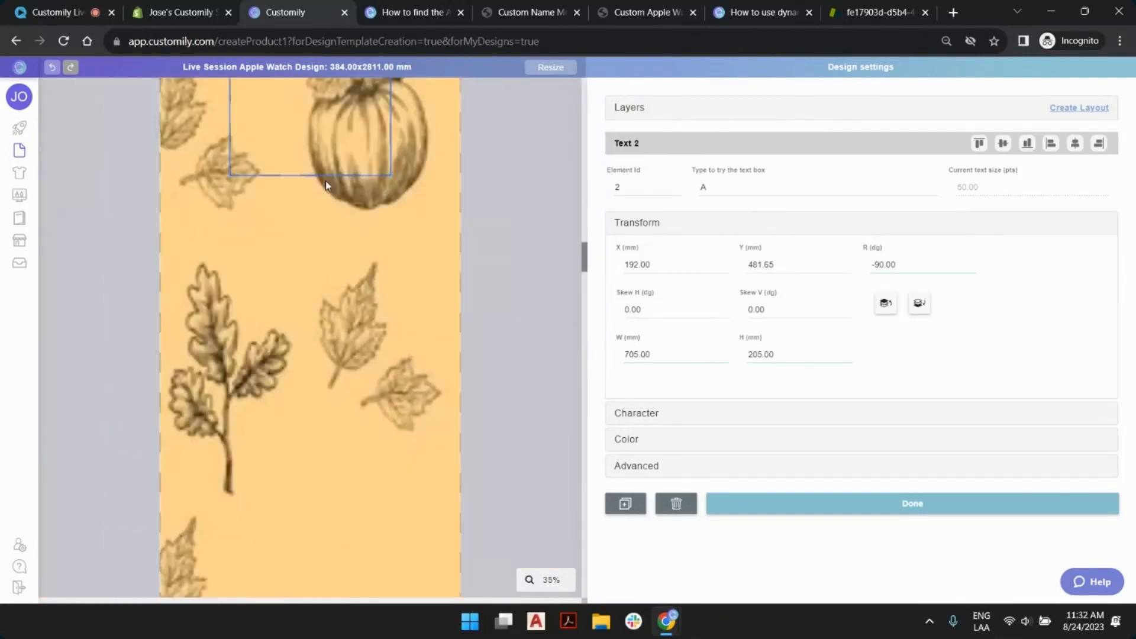
scroll(325, 181, down, 1)
scroll(324, 226, up, 3)
scroll(300, 245, up, 2)
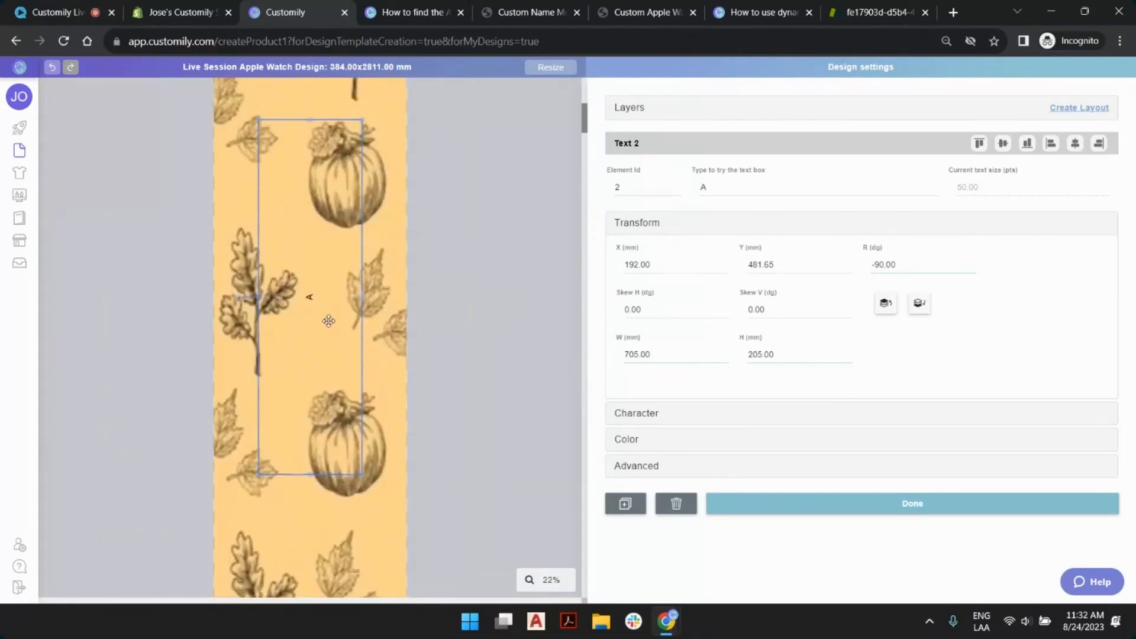
Replace the text box's sample text with a first name and set font option 1 to Comic Sans MS (Bold)
double_click(712, 189)
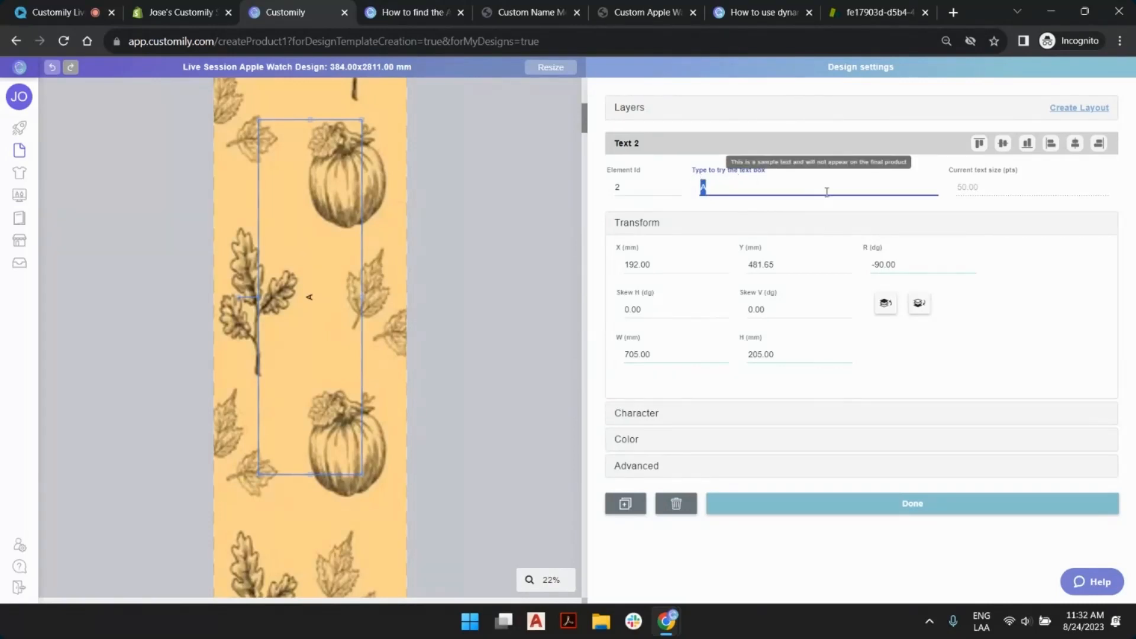
text(Stephanie)
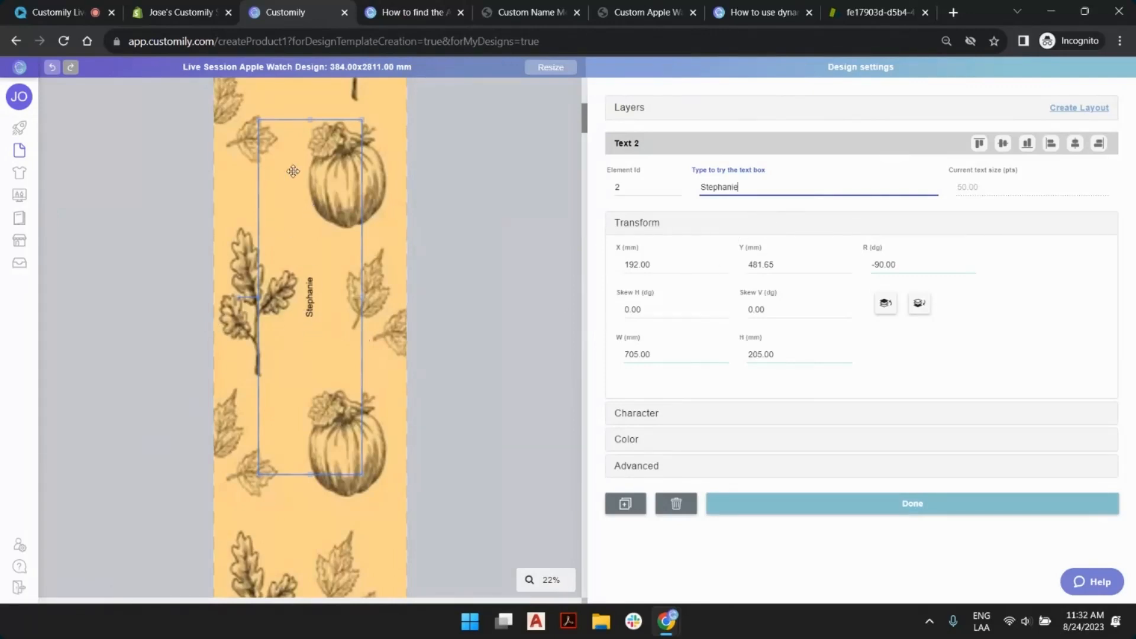
click(761, 230)
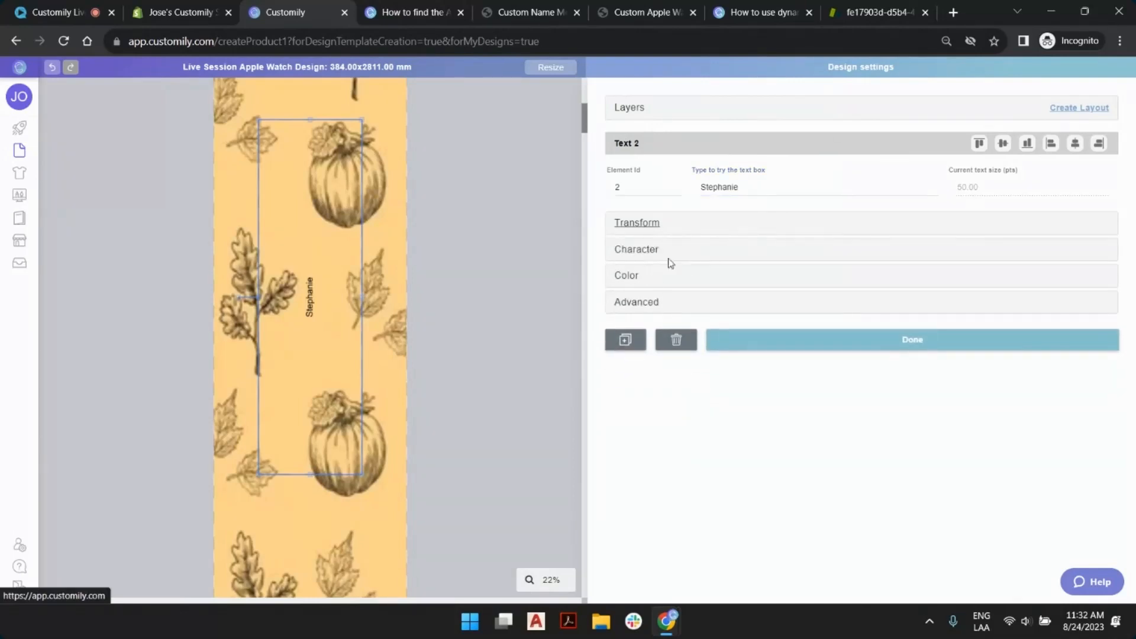
click(655, 254)
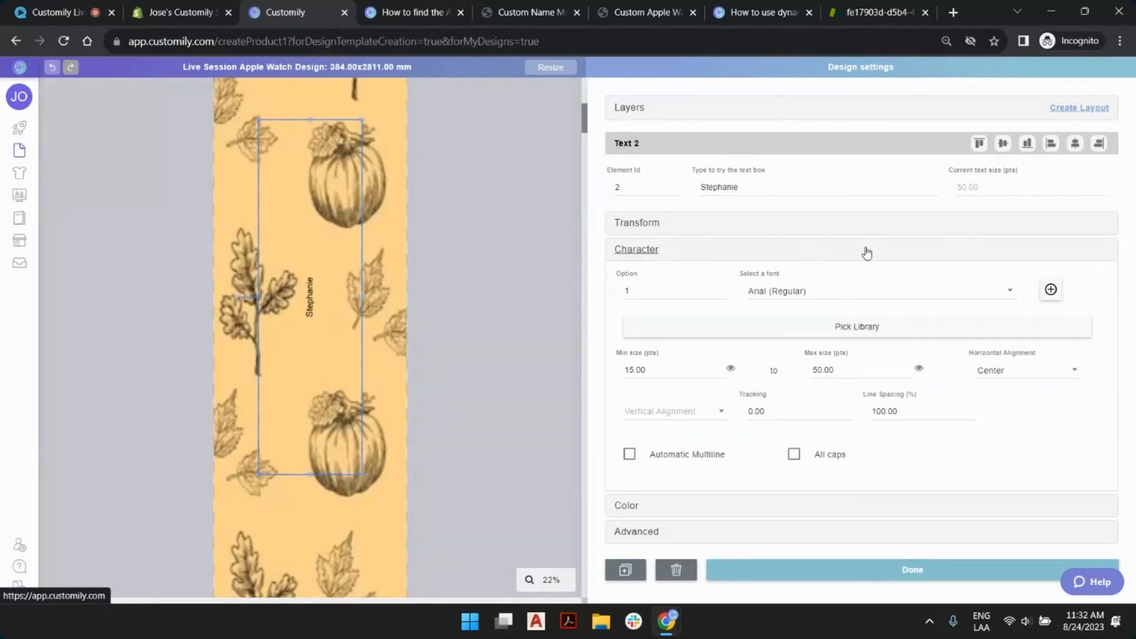
click(841, 298)
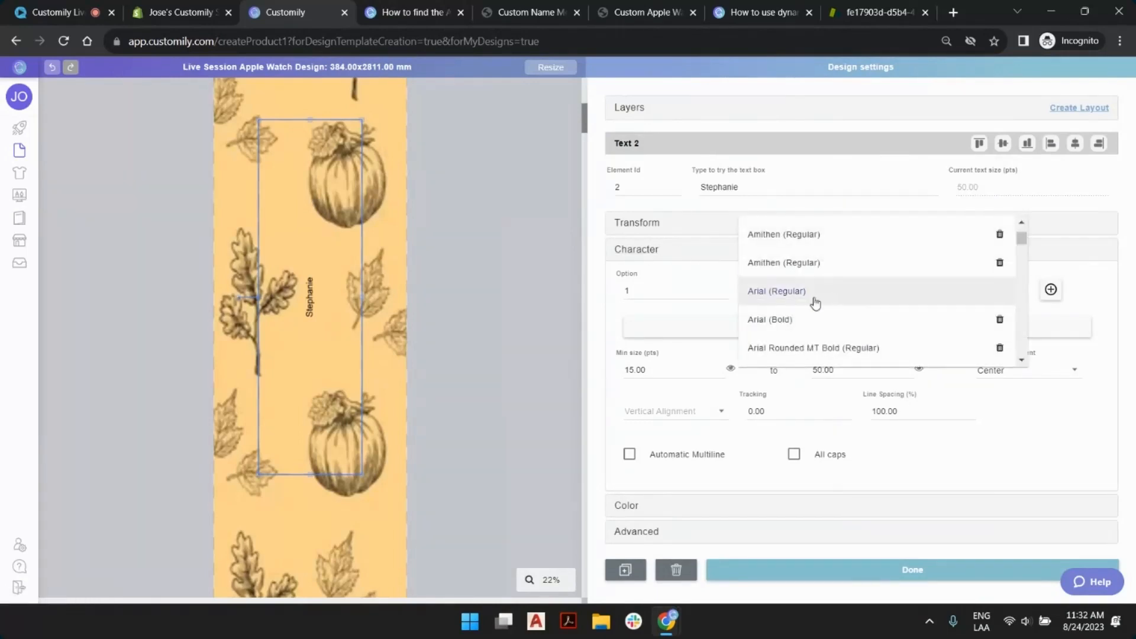
scroll(830, 298, down, 5)
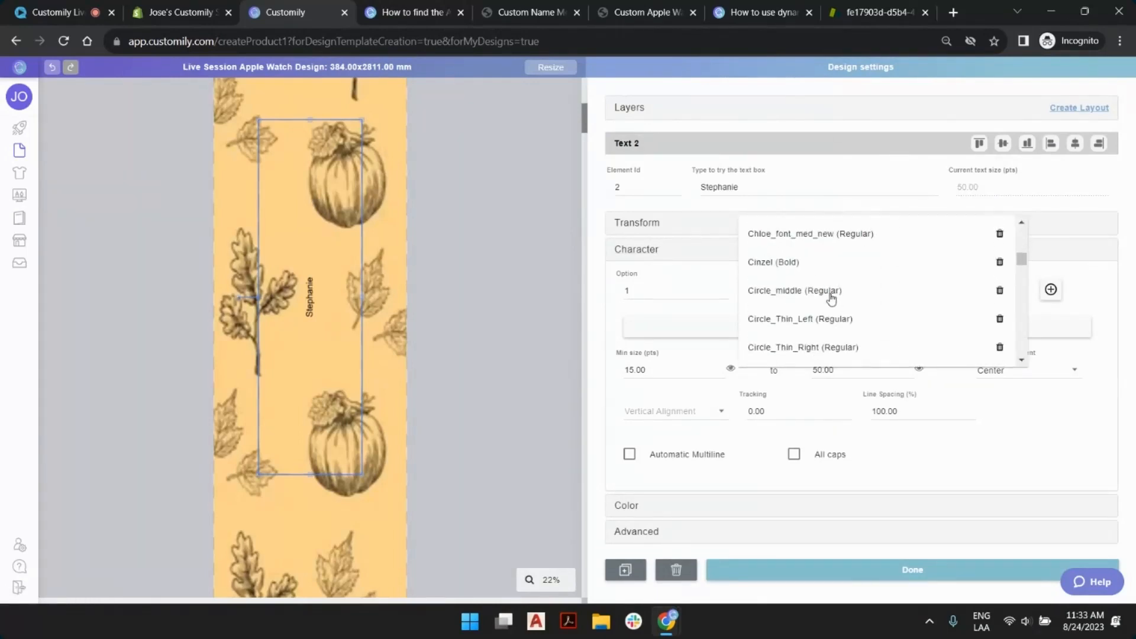
scroll(831, 299, up, 2)
scroll(822, 296, down, 4)
click(817, 266)
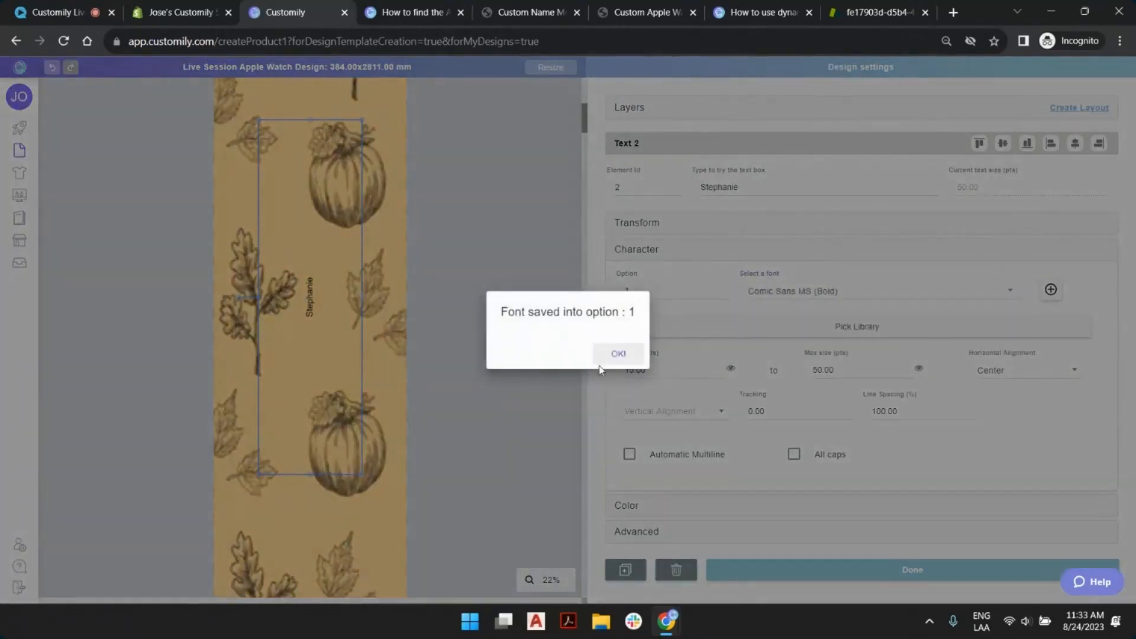
click(619, 353)
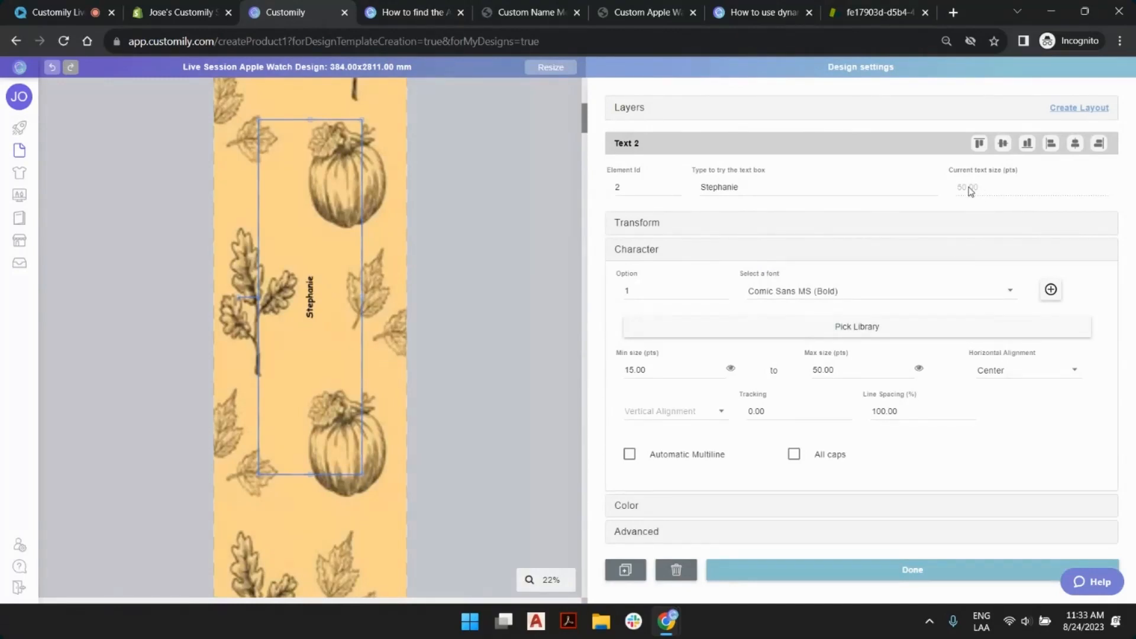
Try a maximum text size of 500 pts, and settle on 450 pts
click(908, 367)
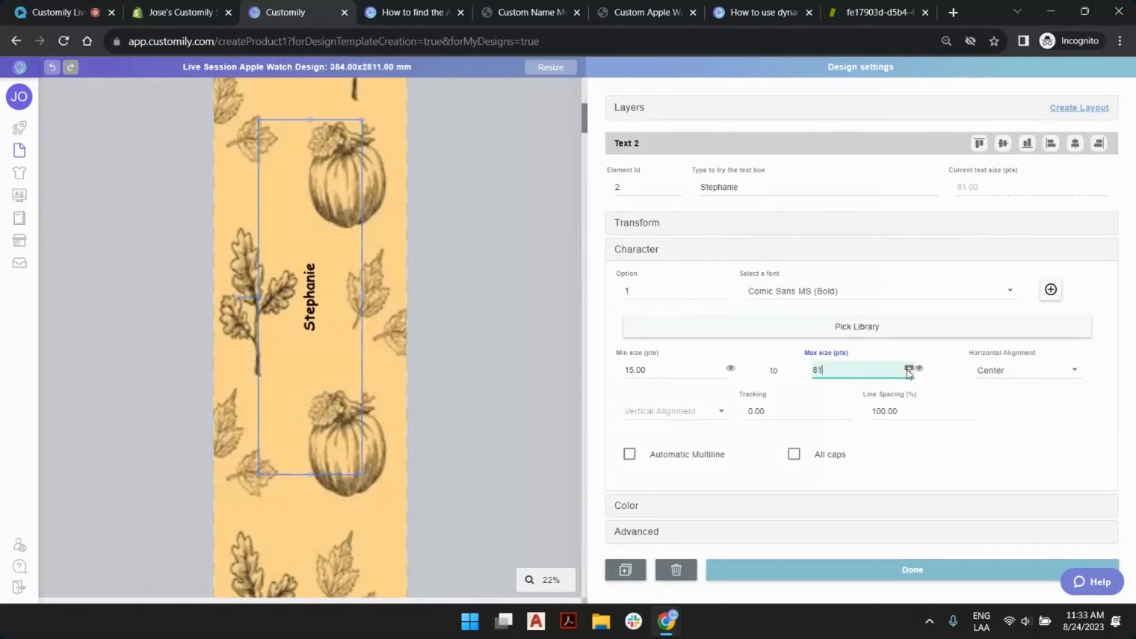
drag(908, 374, 761, 372)
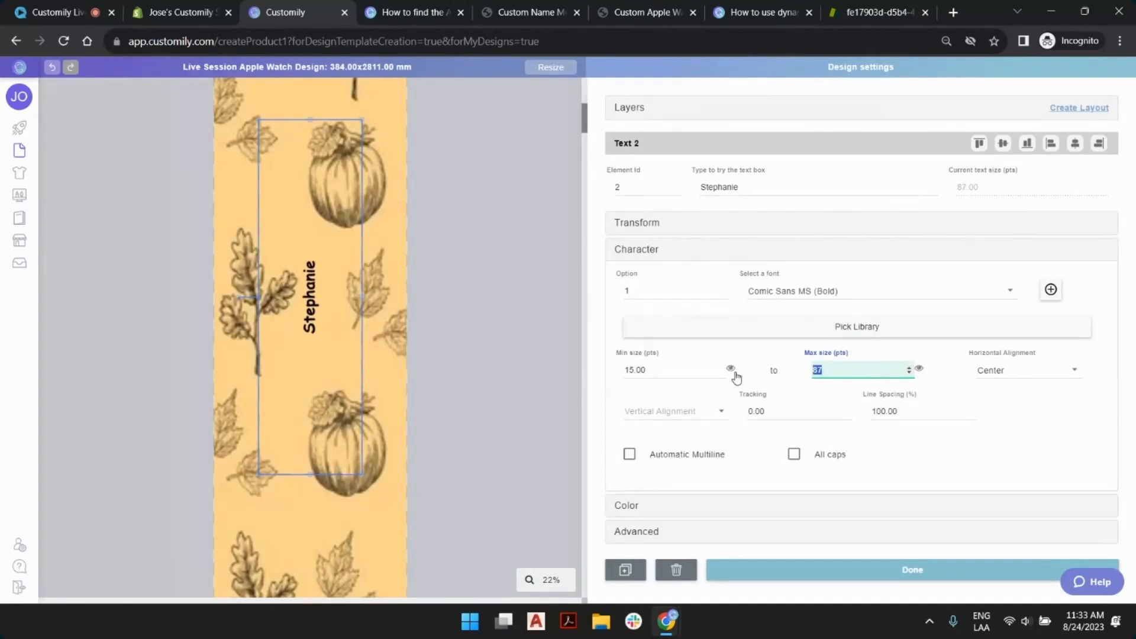
text(500)
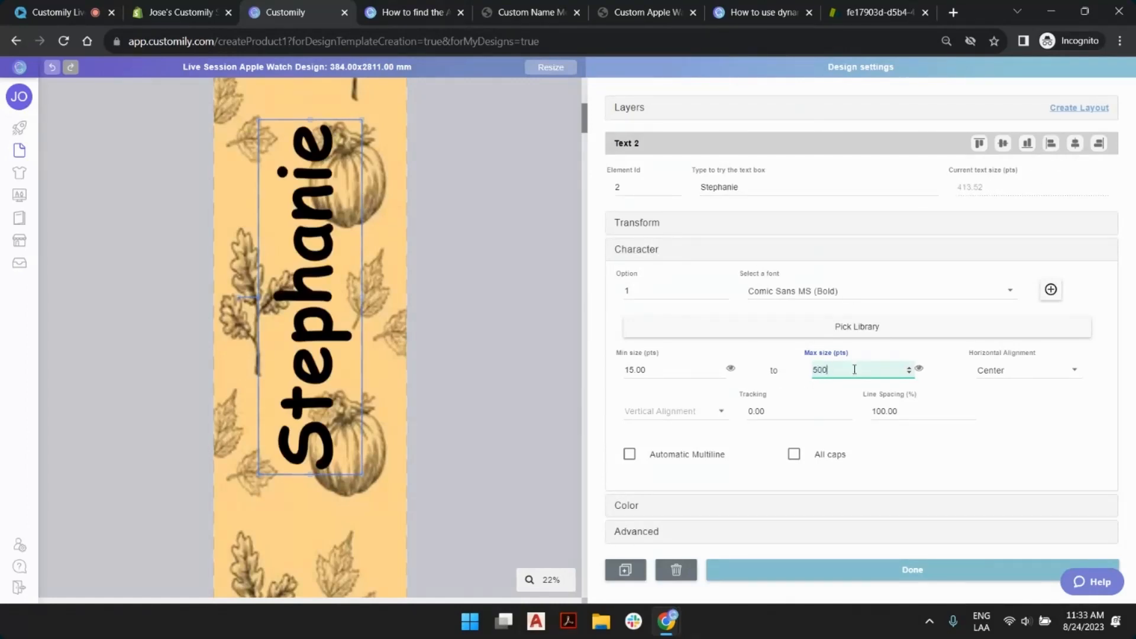
drag(987, 187, 954, 190)
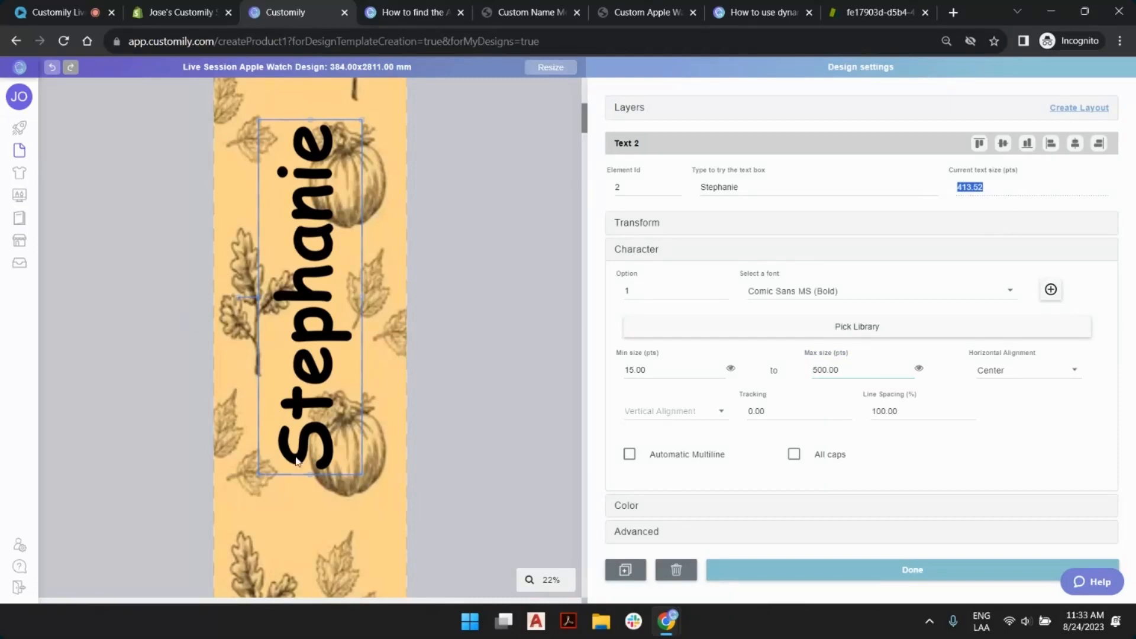
drag(843, 372, 717, 370)
text(450)
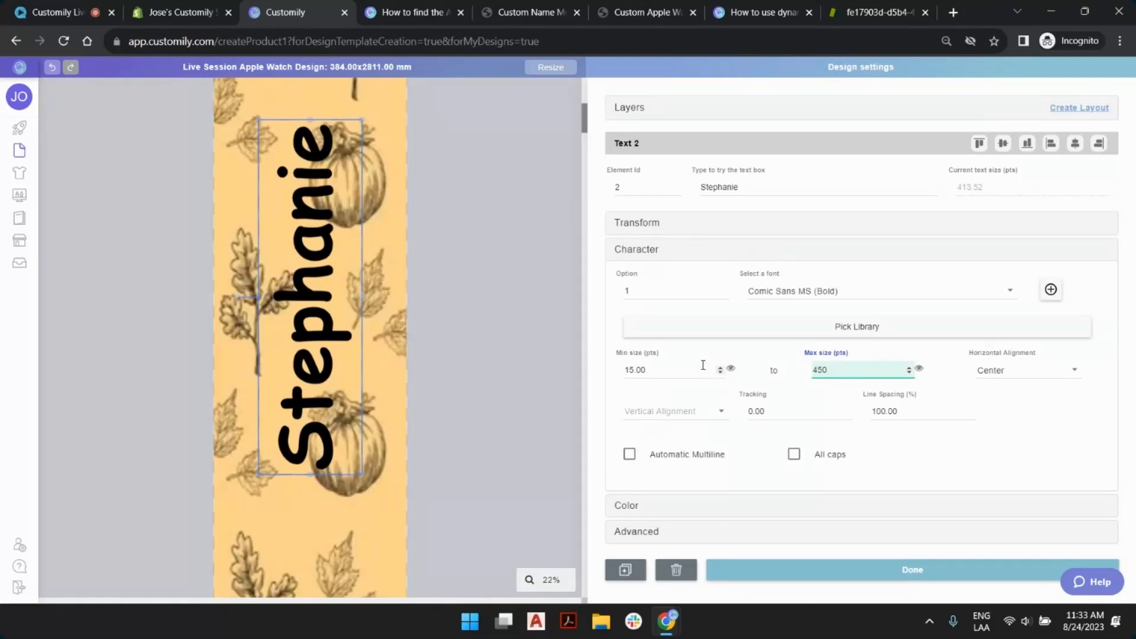
Lengthen the sample name with a run of extra e's to test how long names fit the text box
click(788, 187)
click(772, 190)
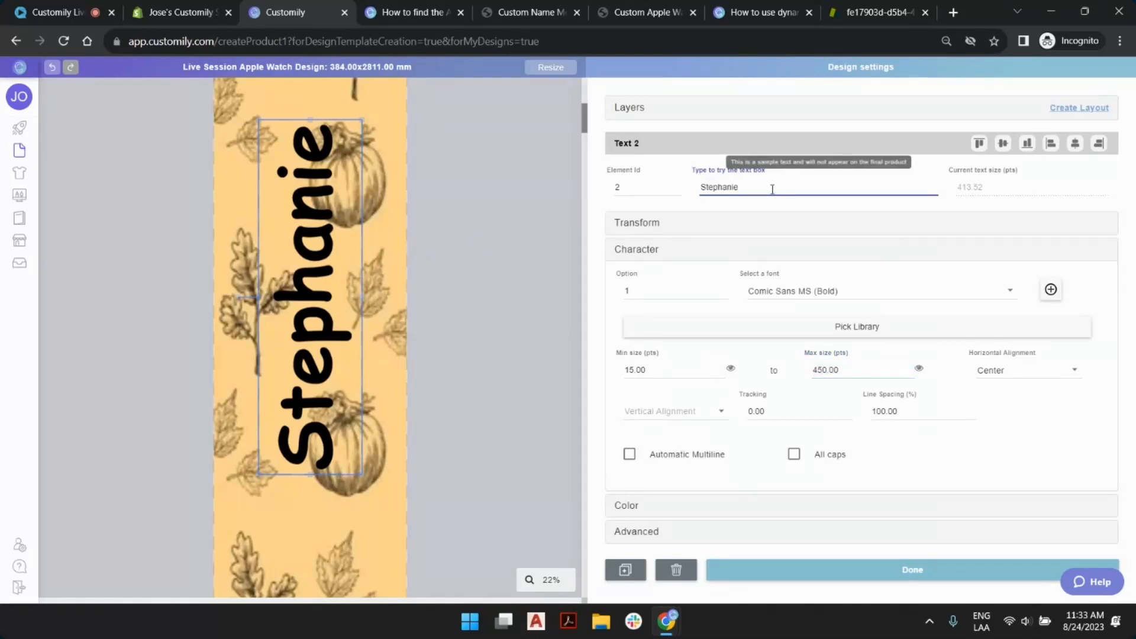
text(eeeeeeee)
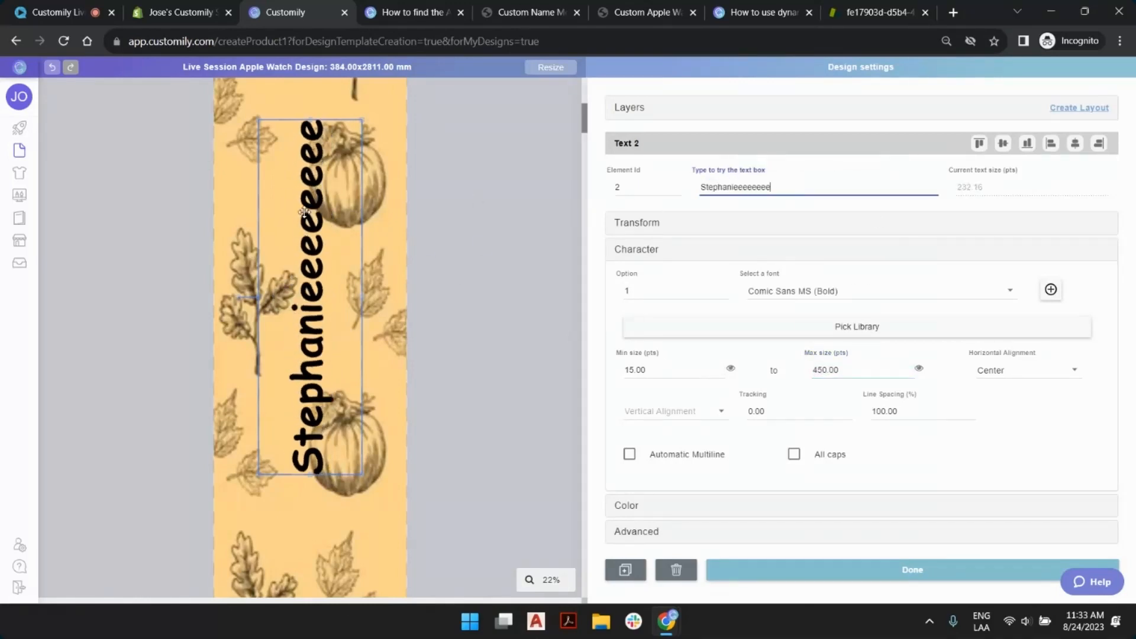
text(e)
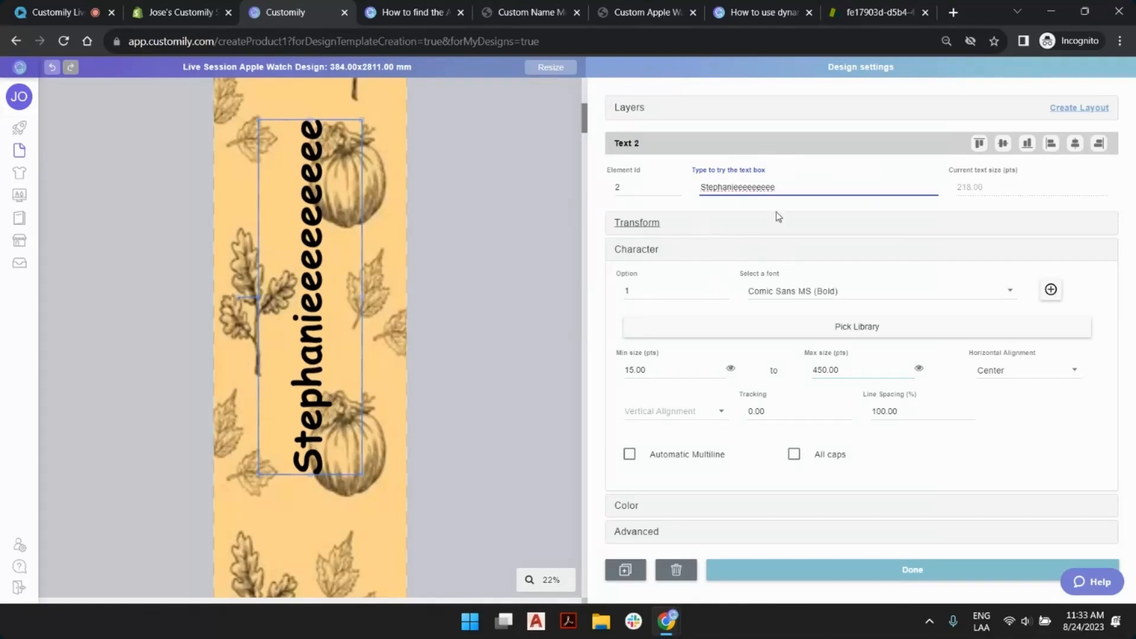
click(794, 185)
Preview the lengthened sample name at its minimum size and try a minimum text size of 350 pts
click(732, 369)
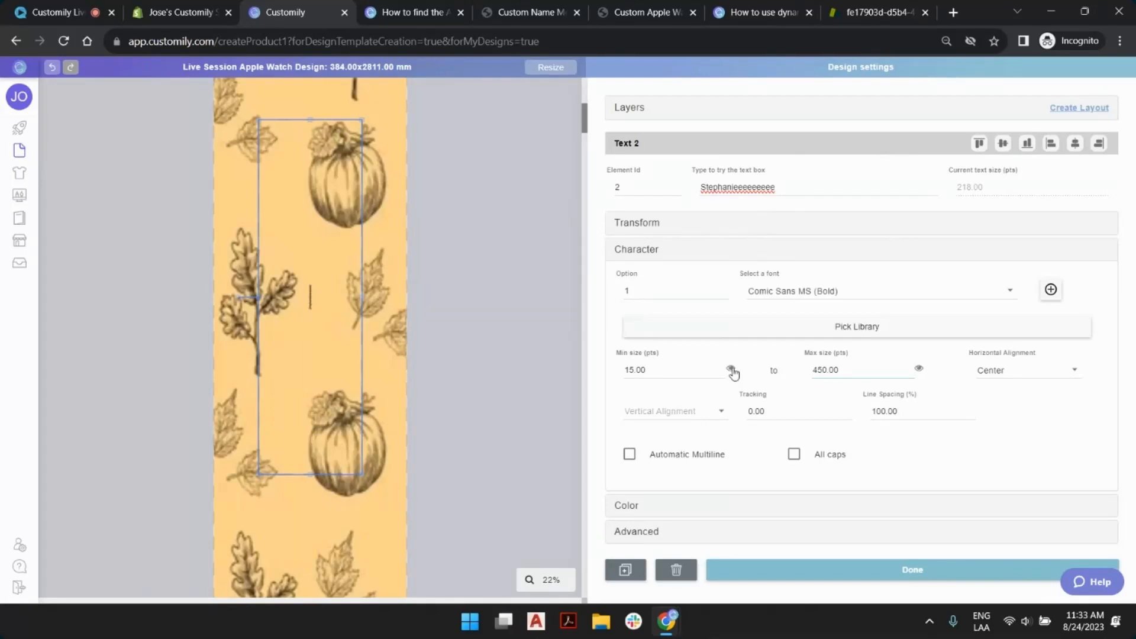
click(732, 369)
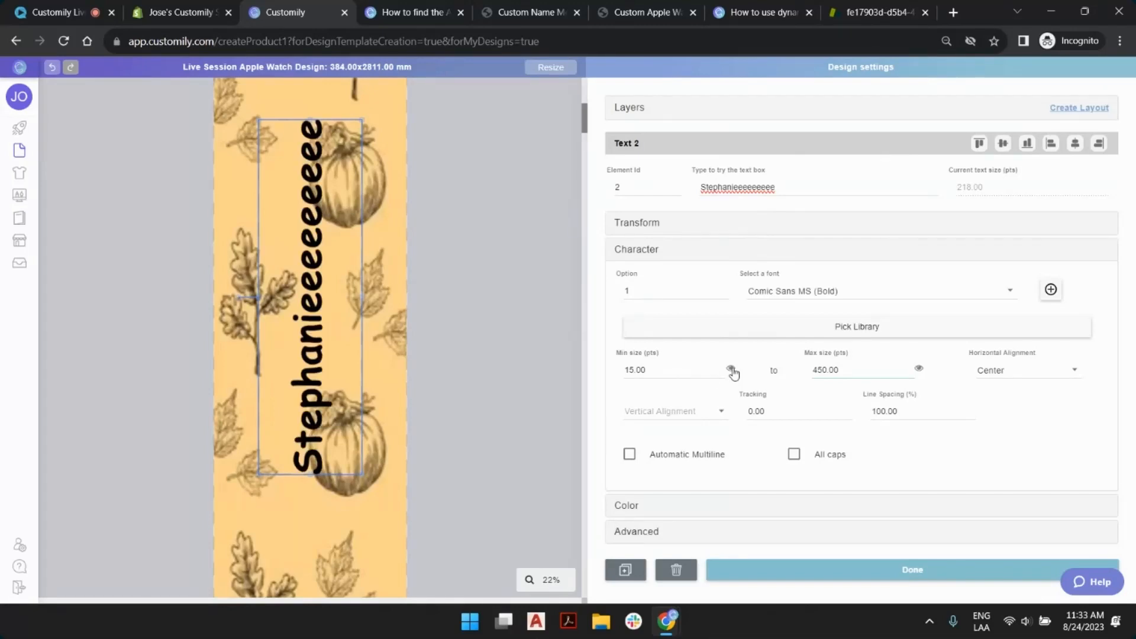
drag(667, 372, 595, 372)
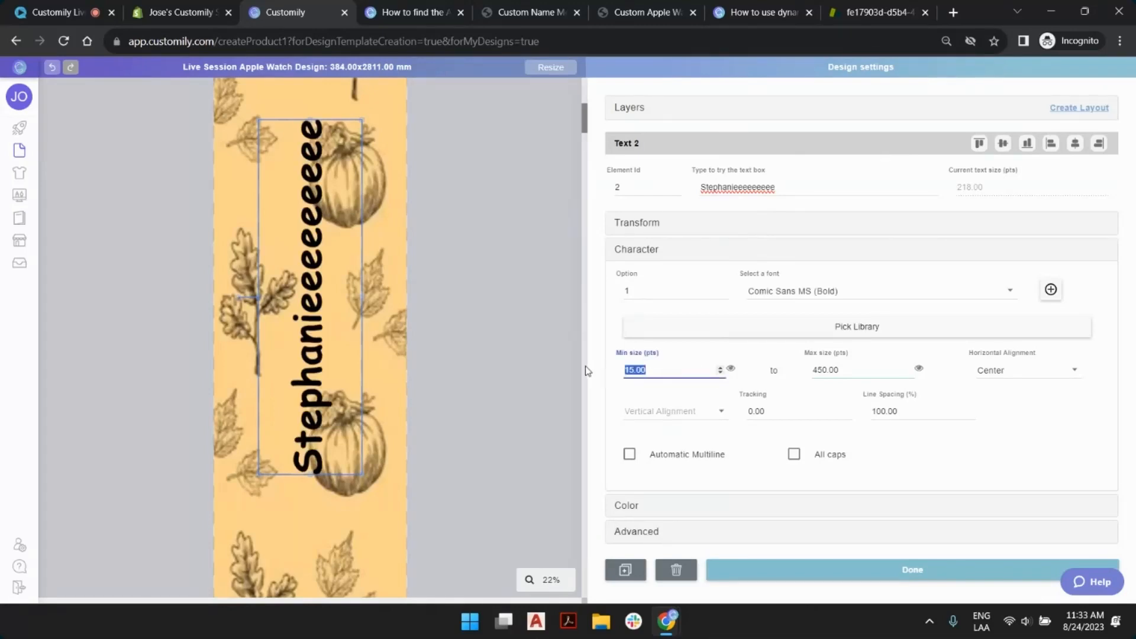
text(350)
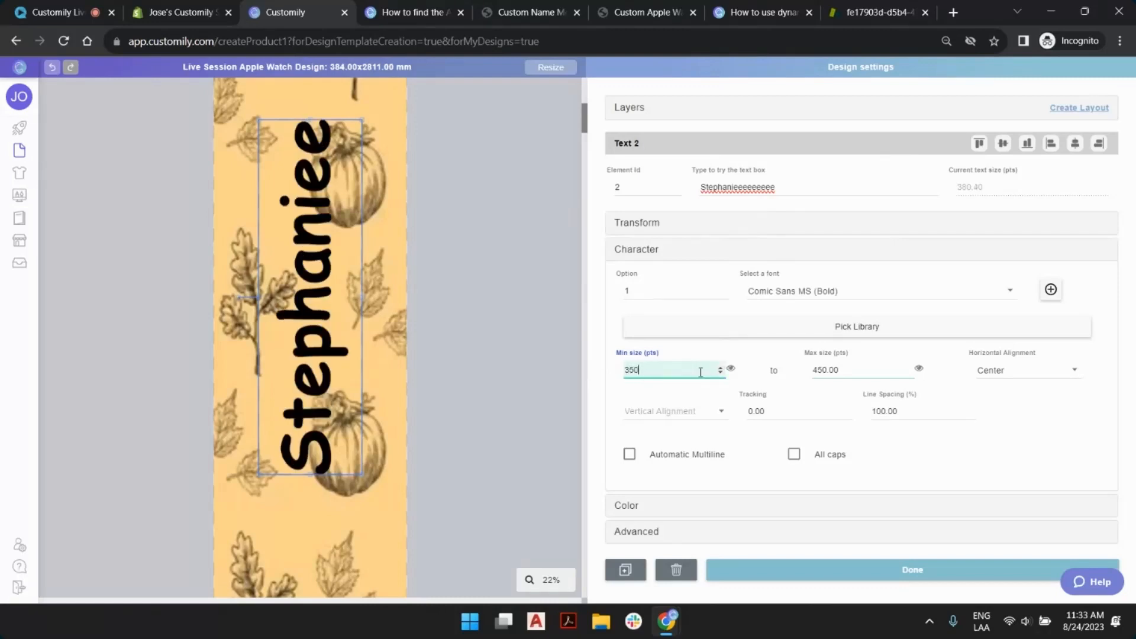
Add a few extra letters to the lengthened sample text, and shorten it back to the plain first name
double_click(806, 188)
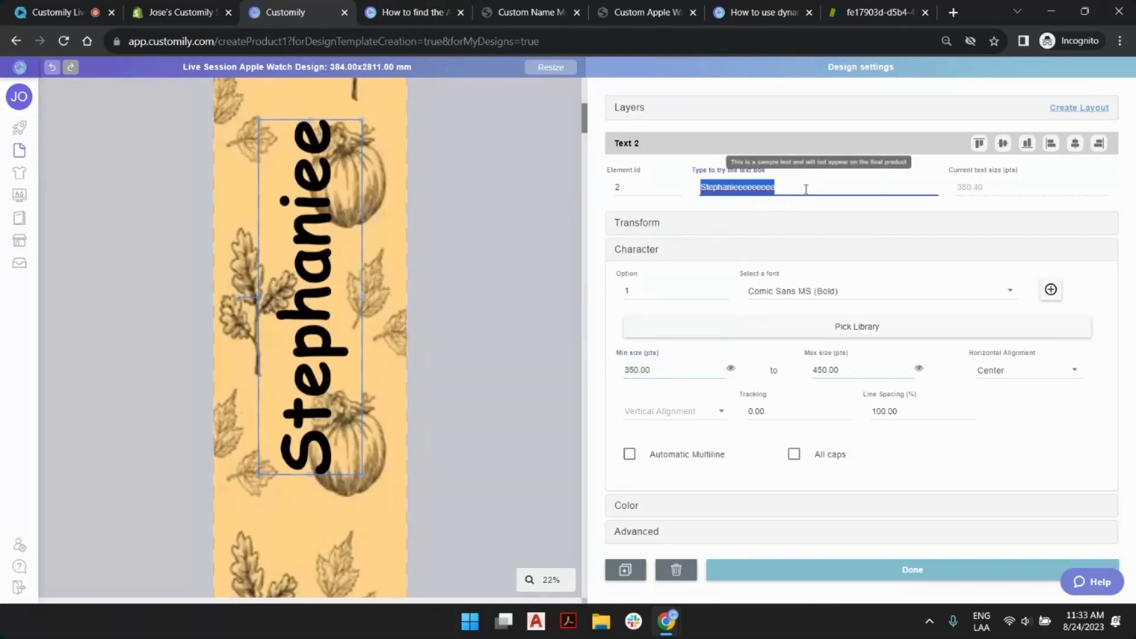
click(805, 188)
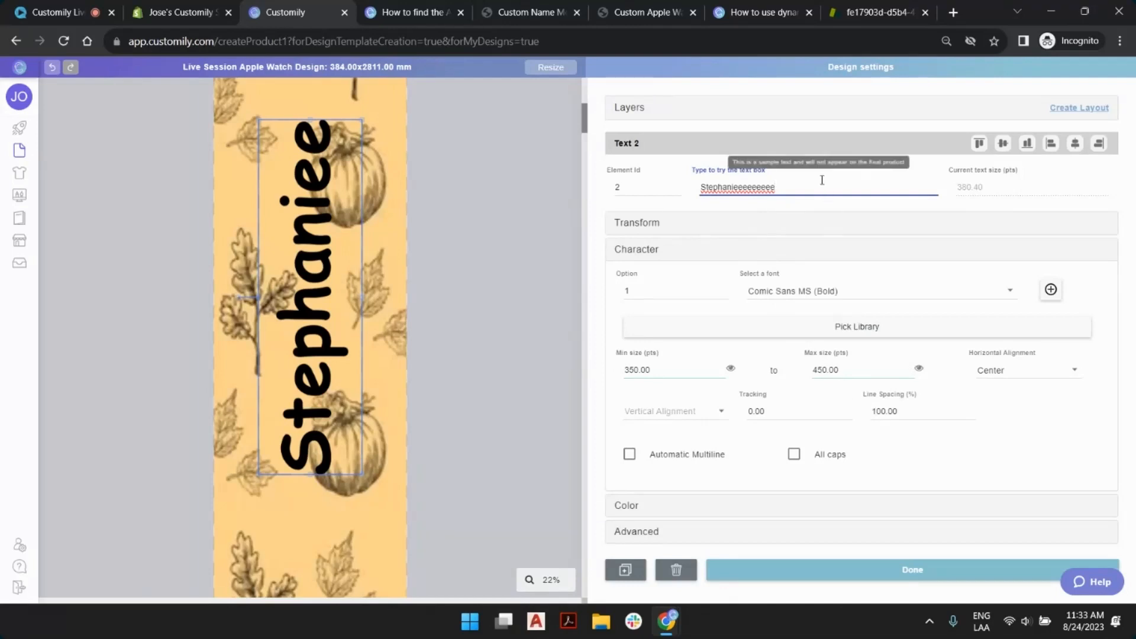
text(ytyy)
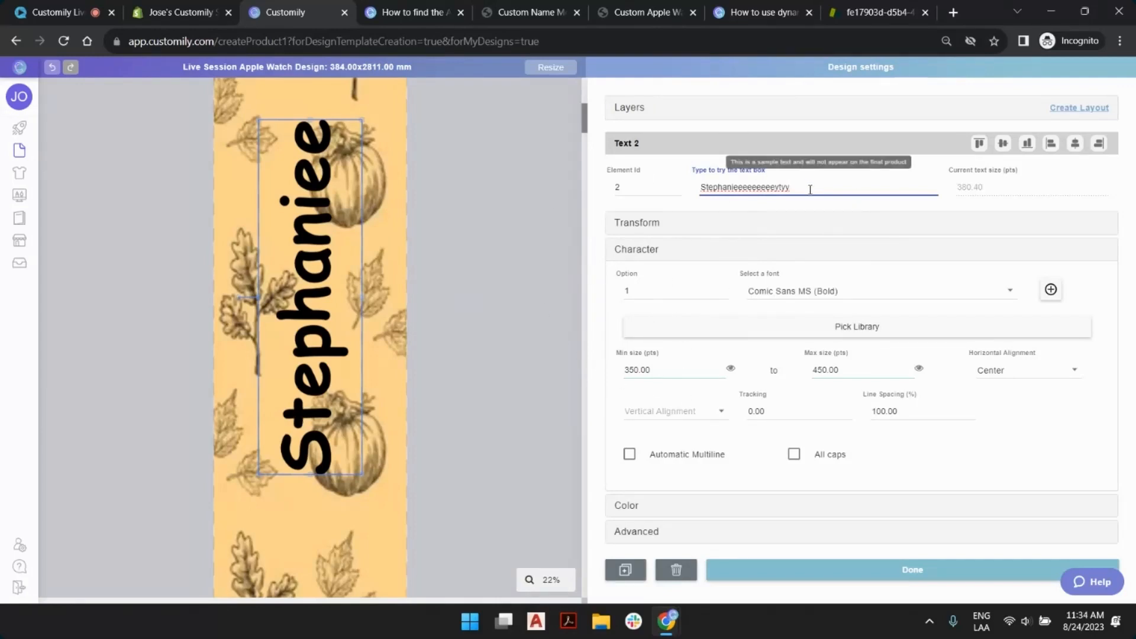
key(BackSpace)
key(BackSpace)
key(BackSpace)
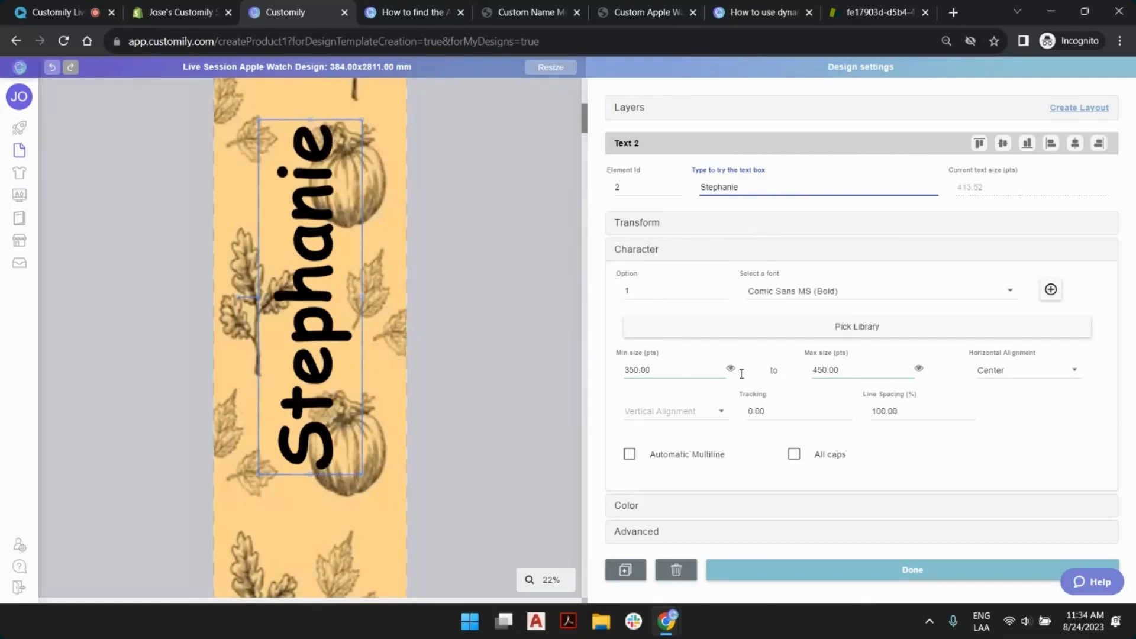
Try a minimum text size of 450 pts, and settle on 300 pts
double_click(658, 365)
text(450)
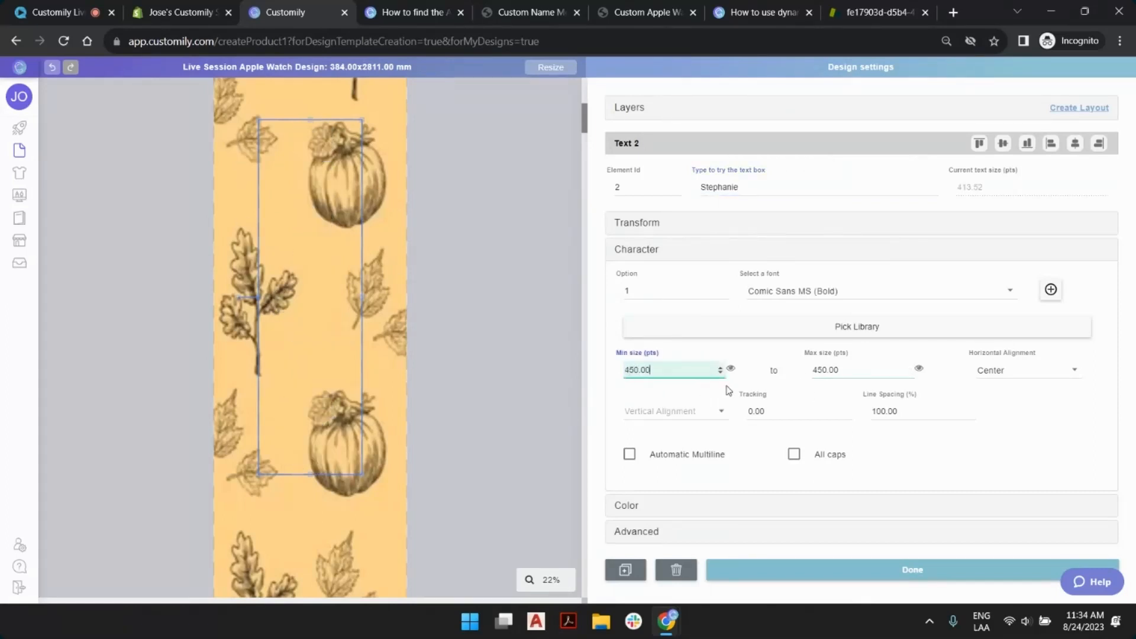
drag(720, 371, 548, 374)
text(300)
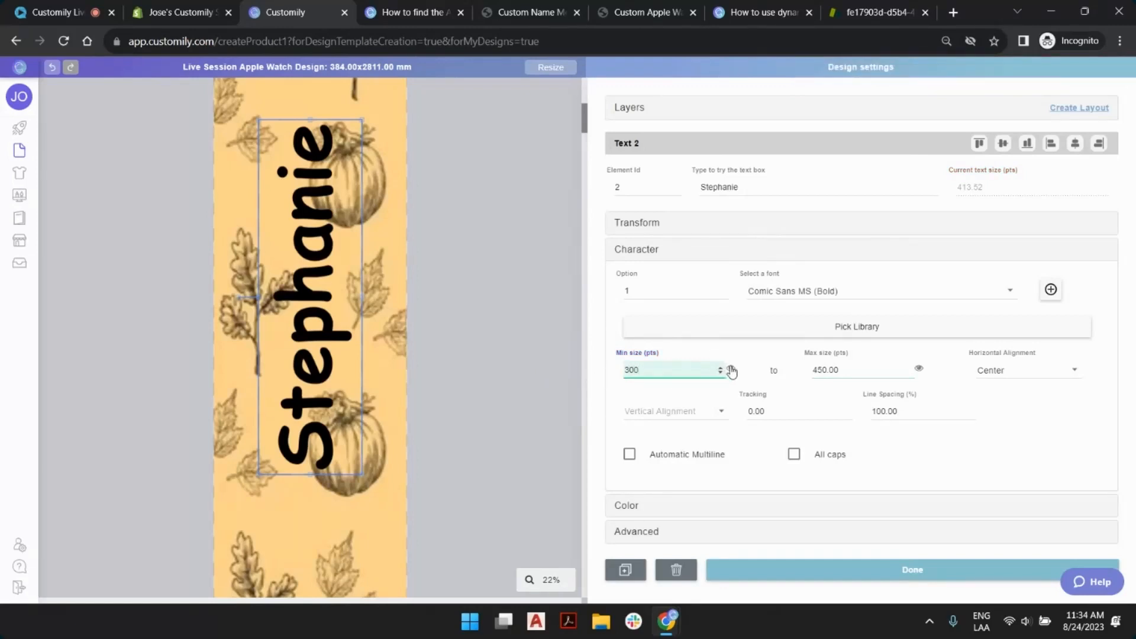
key(Return)
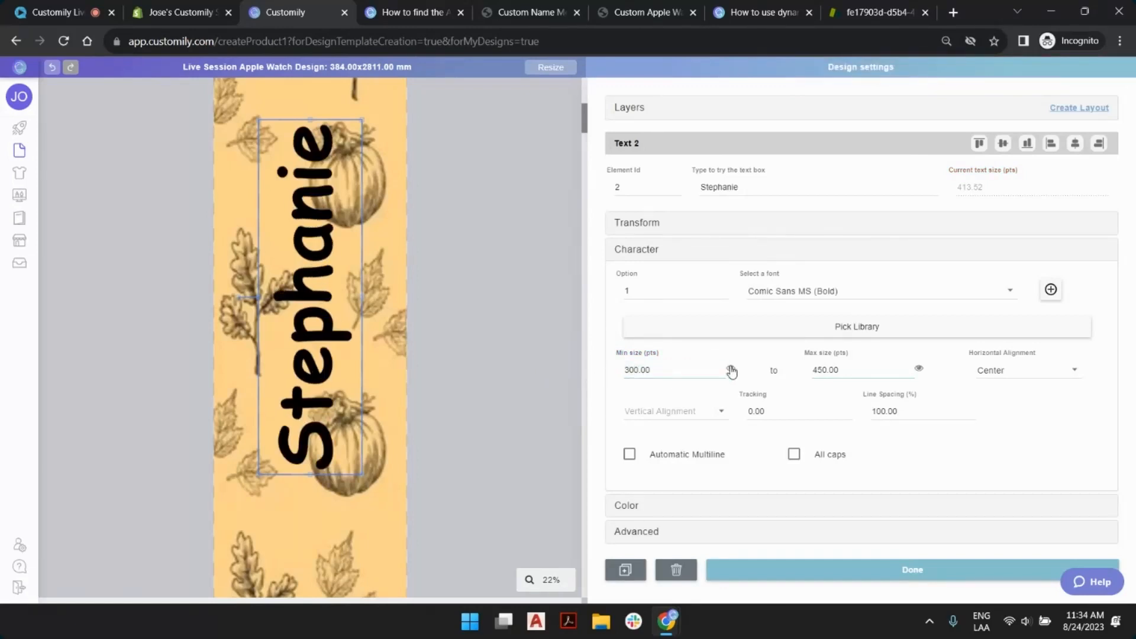
Cycle the band's background image through options 2, 3 and 4 to check the black name's contrast
click(837, 256)
click(825, 278)
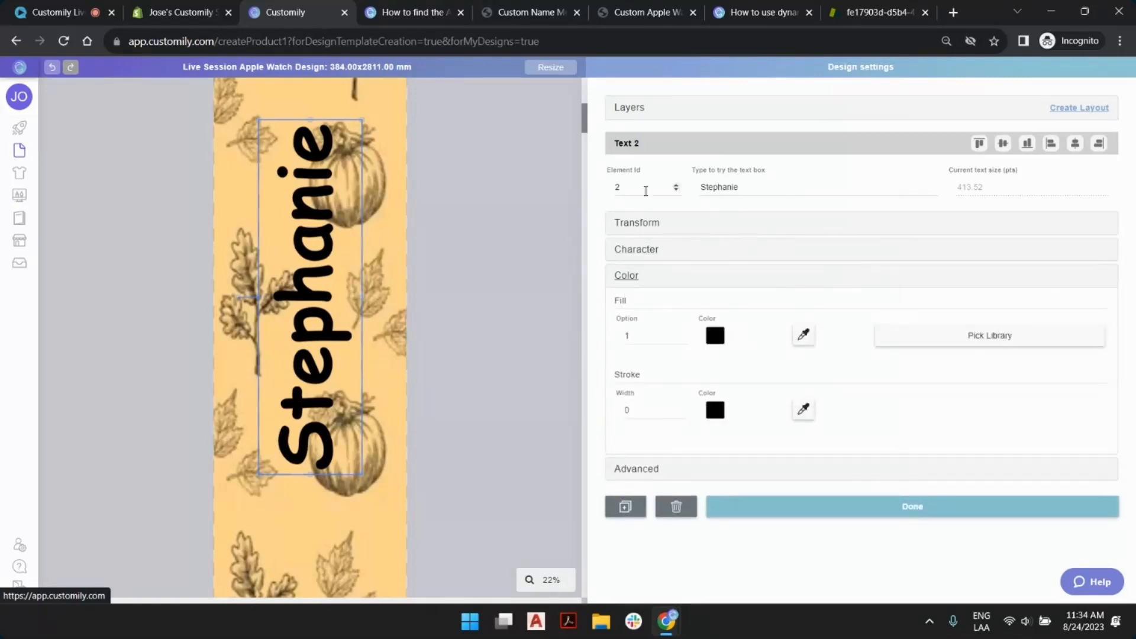
click(396, 121)
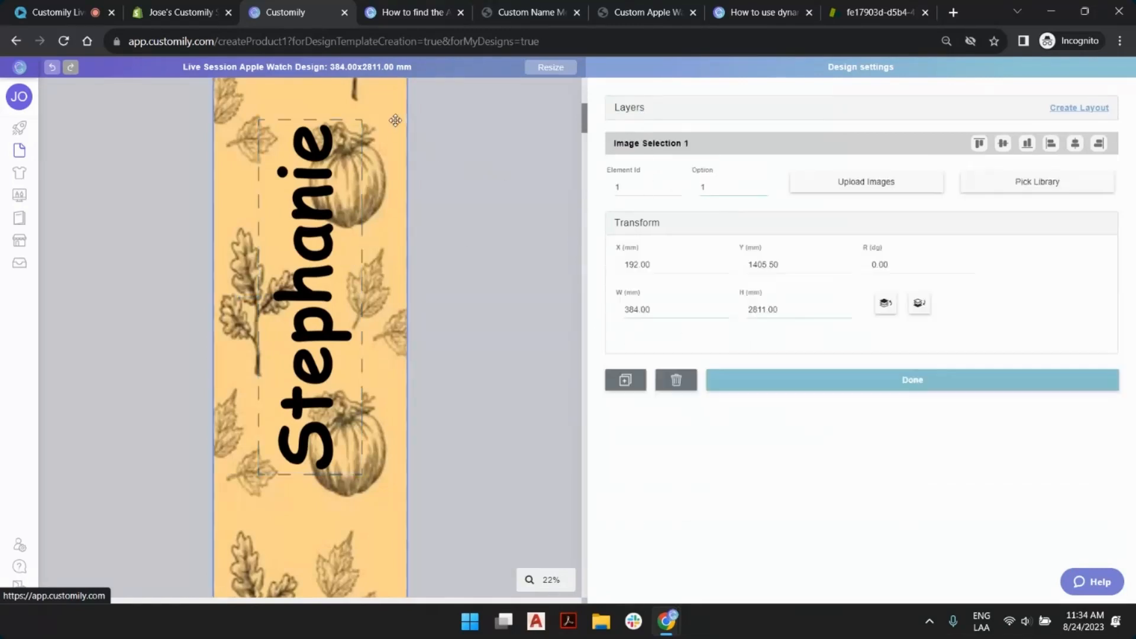
click(761, 186)
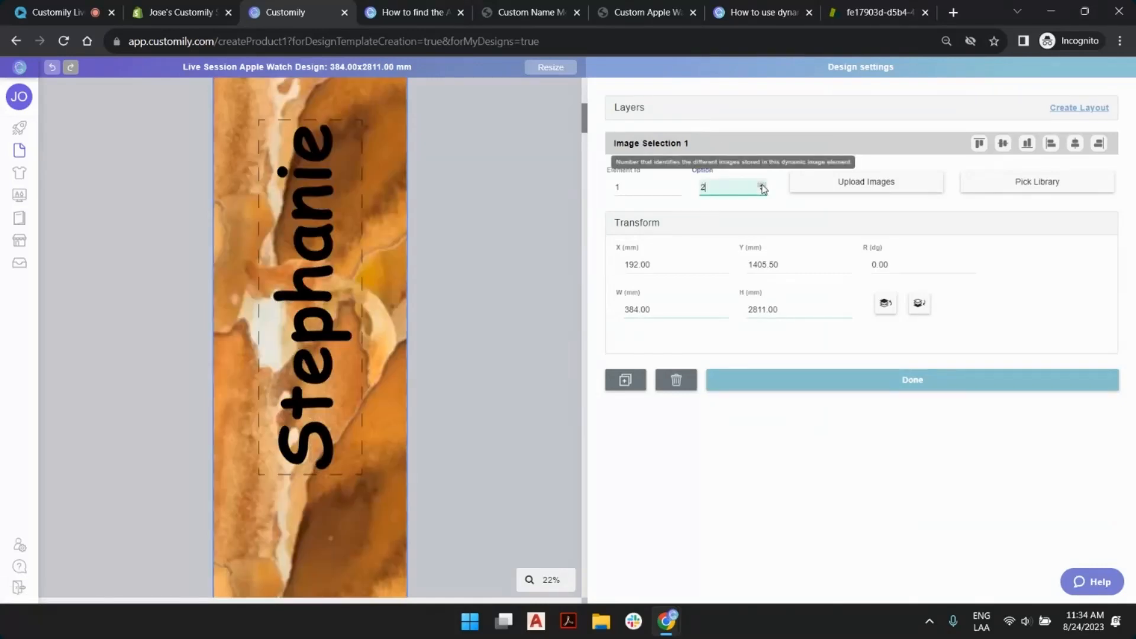
click(762, 186)
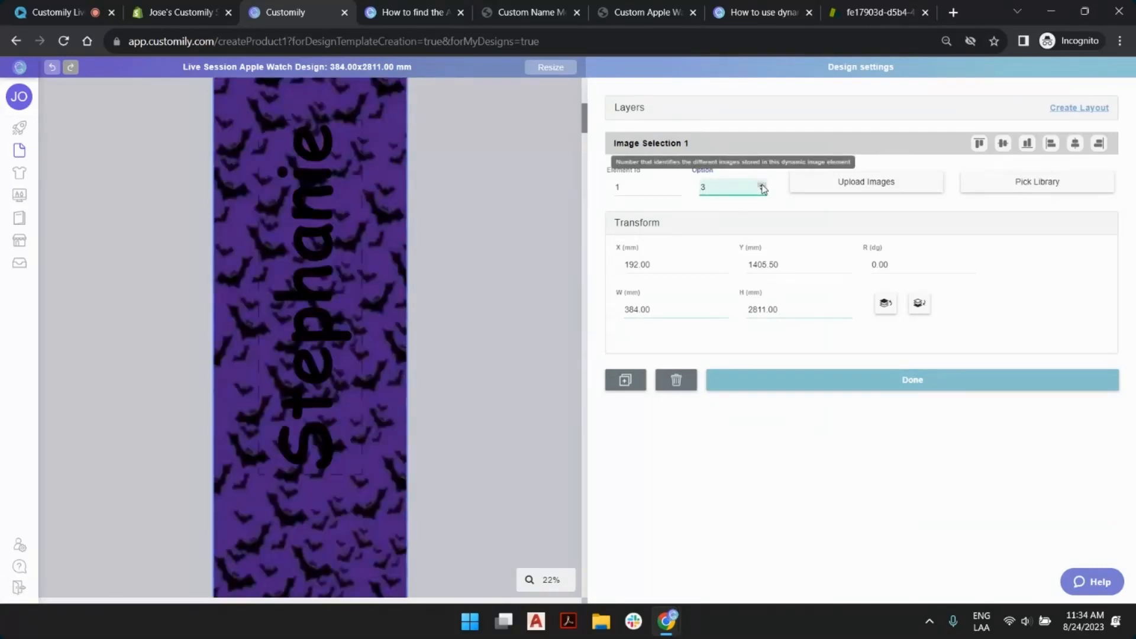
click(761, 186)
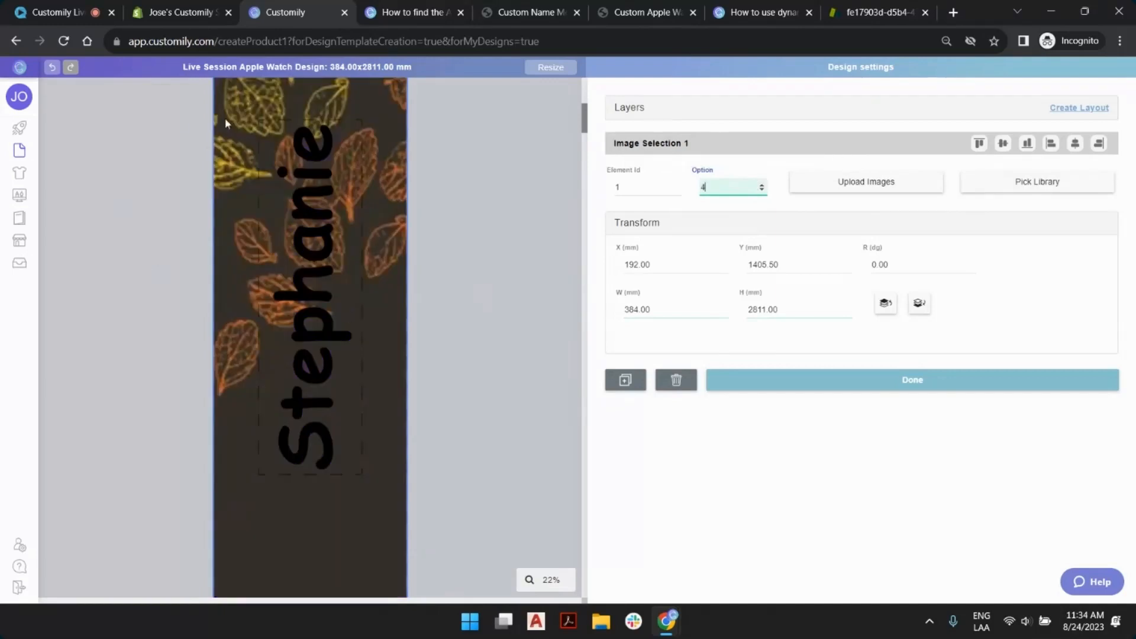
Set the name text's fill color to white (FFFFFF) and save it into color option 1
click(325, 213)
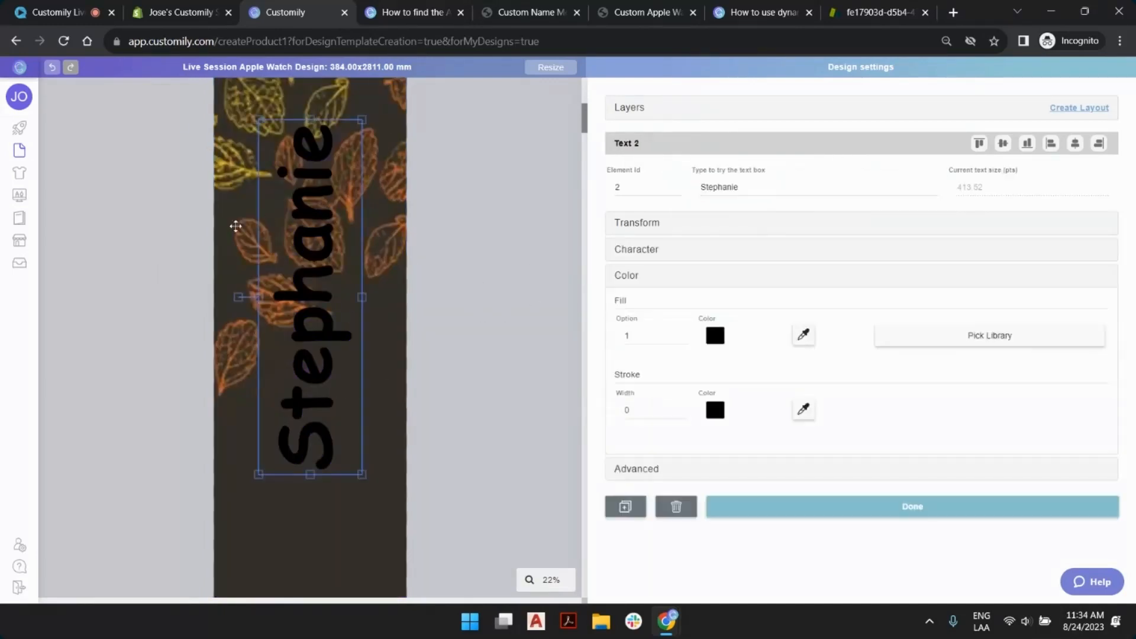
click(715, 336)
drag(746, 259, 674, 131)
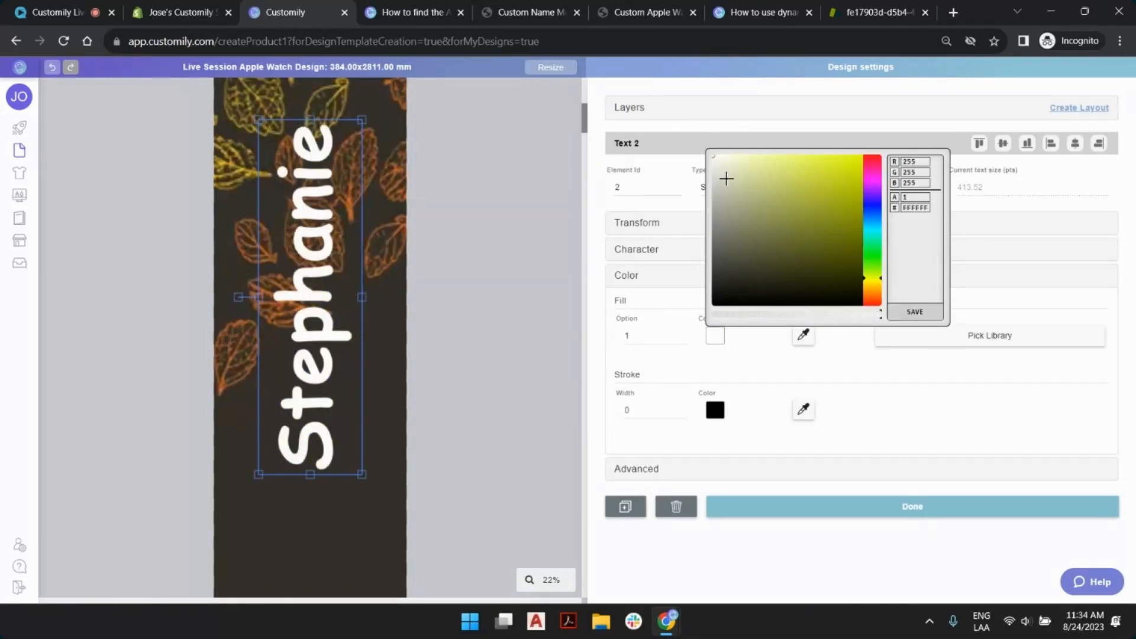
click(914, 312)
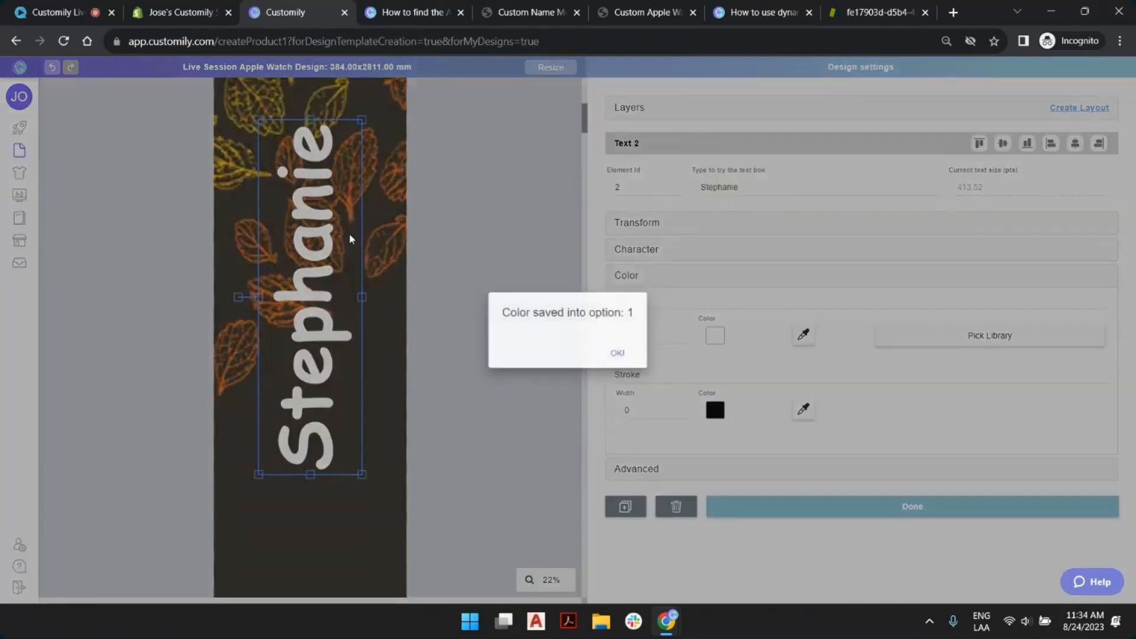
click(612, 362)
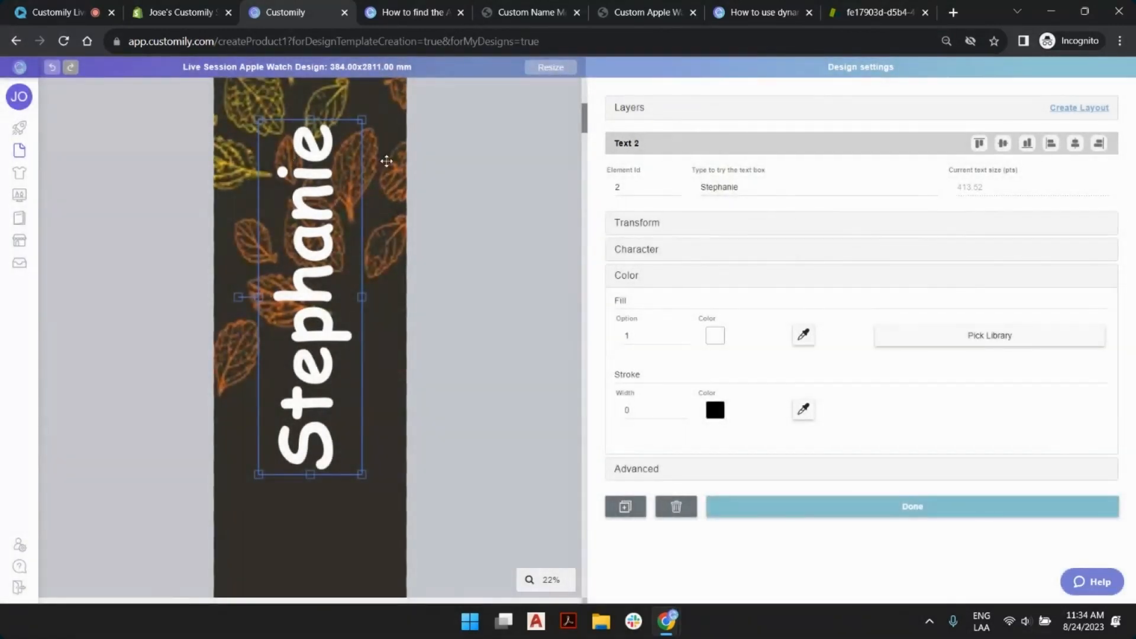
Cycle the background image back down to option 1 to check the white name against each design
click(386, 159)
click(762, 190)
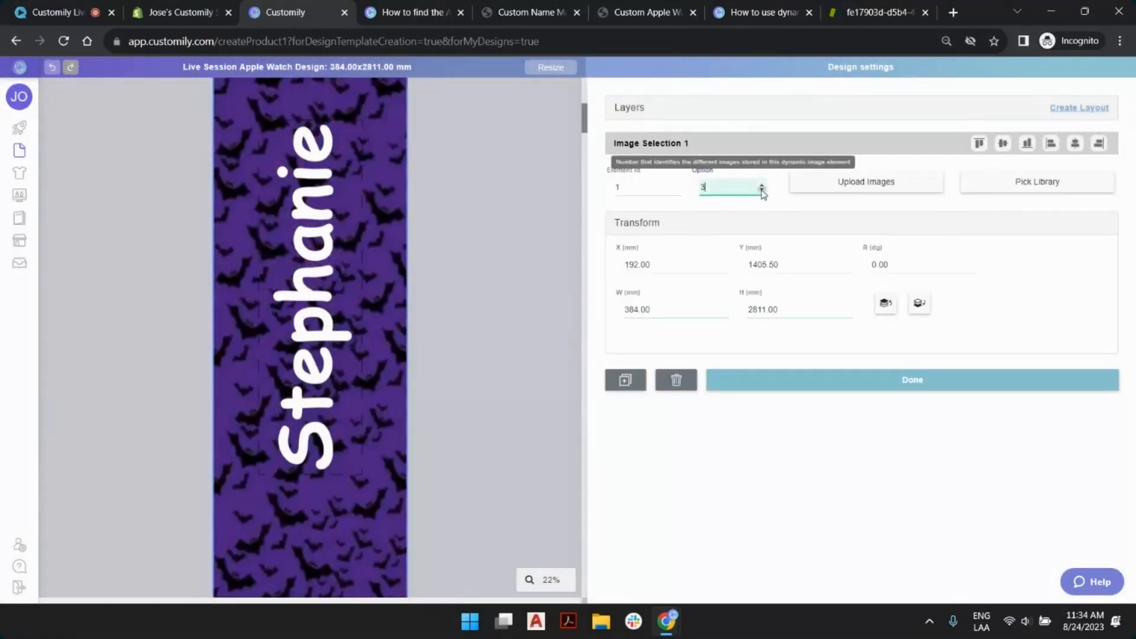
click(762, 192)
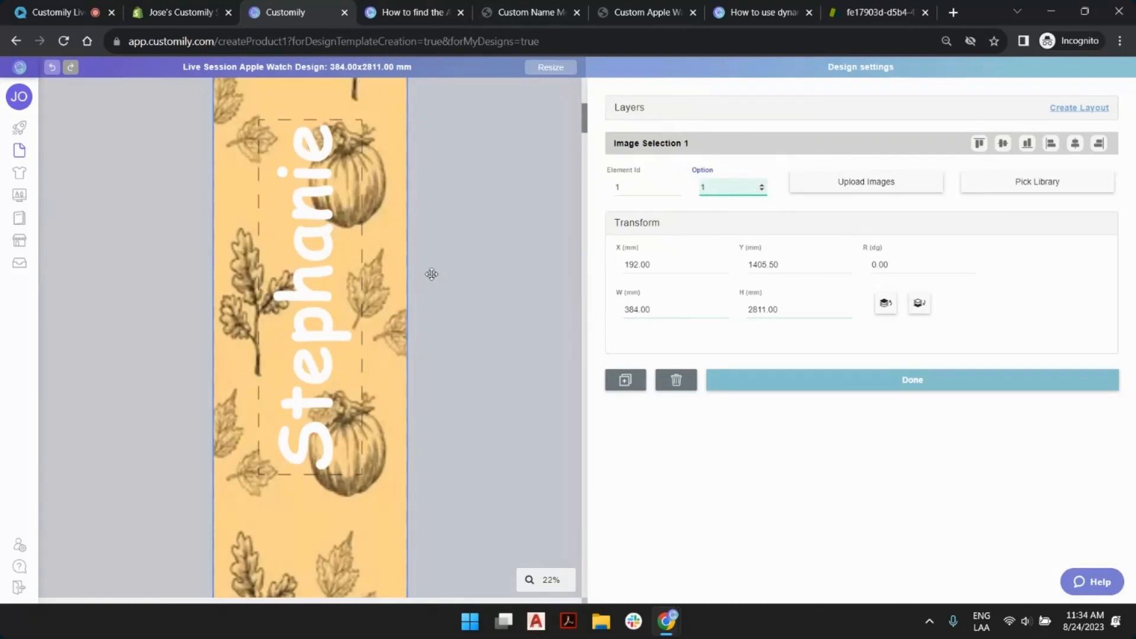
click(506, 224)
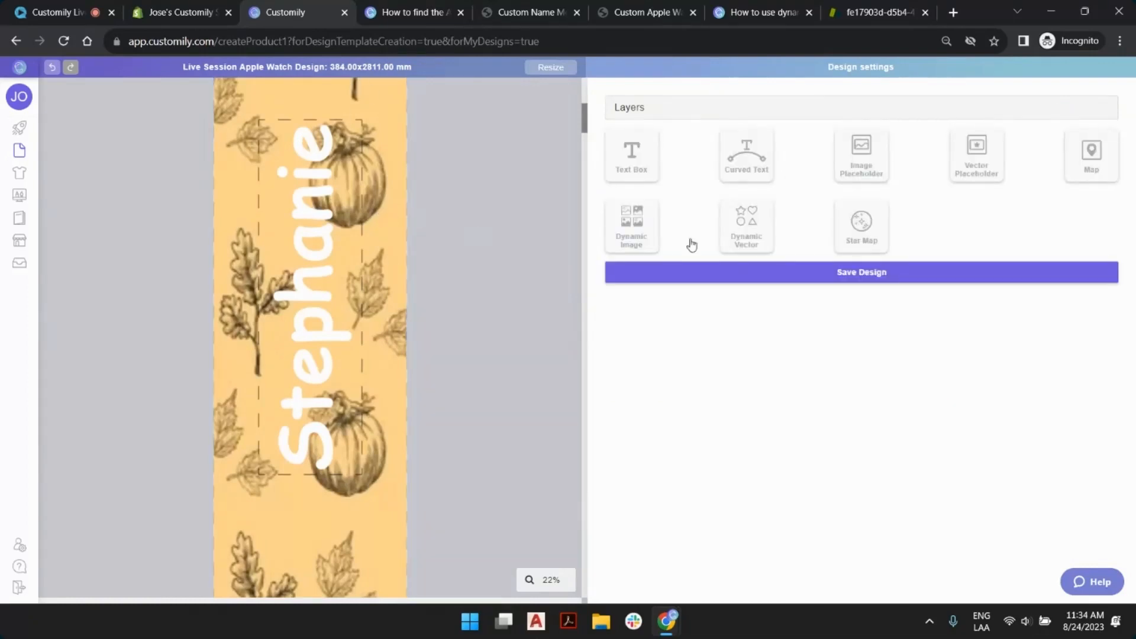
Replace the text box's sample text with a shorter, four-letter first name
click(349, 205)
double_click(747, 188)
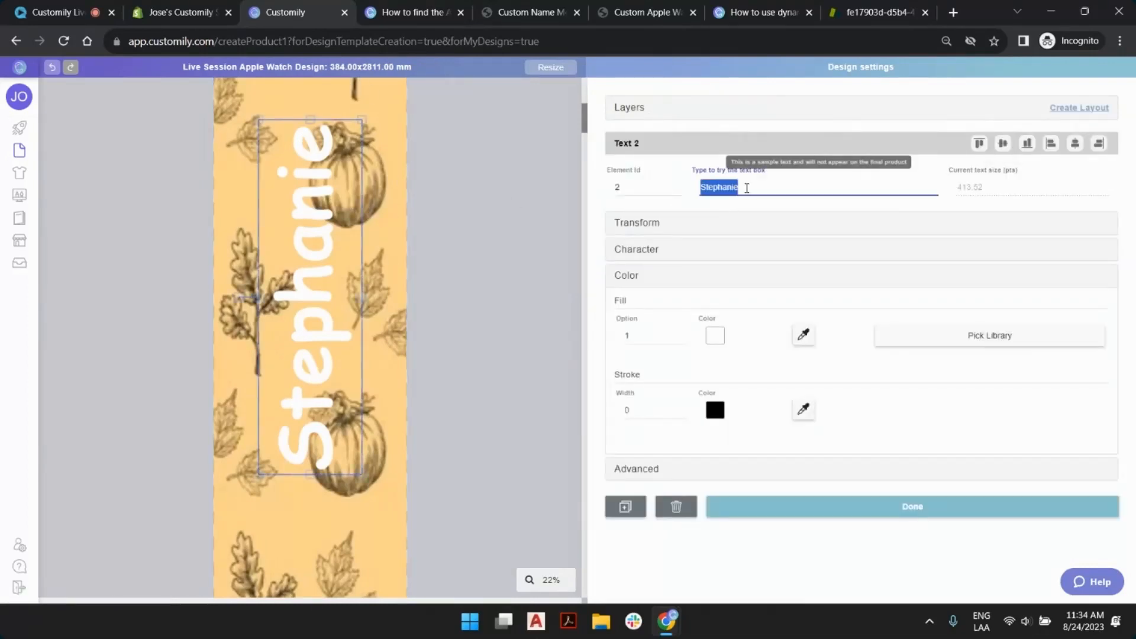
text(Toby)
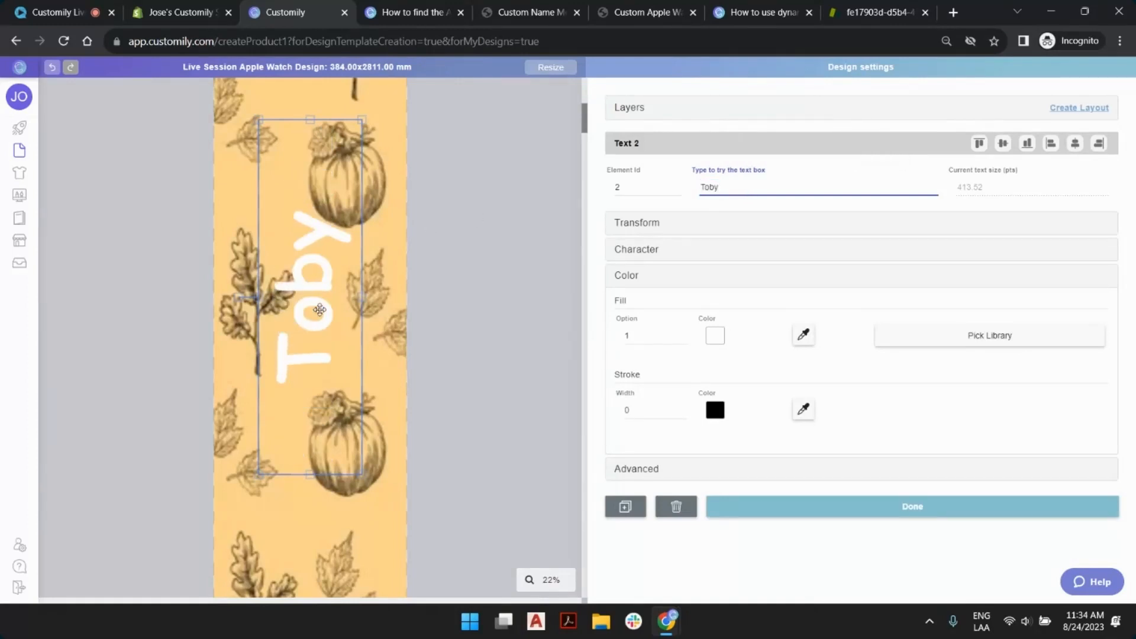
Set the name text's horizontal alignment to Right
scroll(322, 307, down, 3)
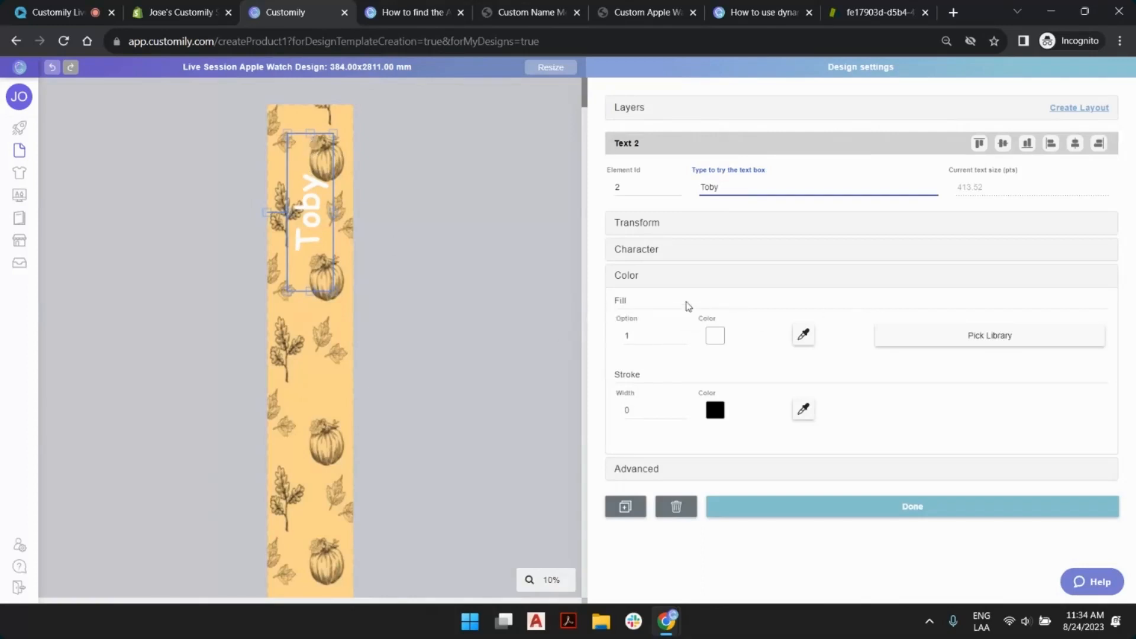
click(642, 248)
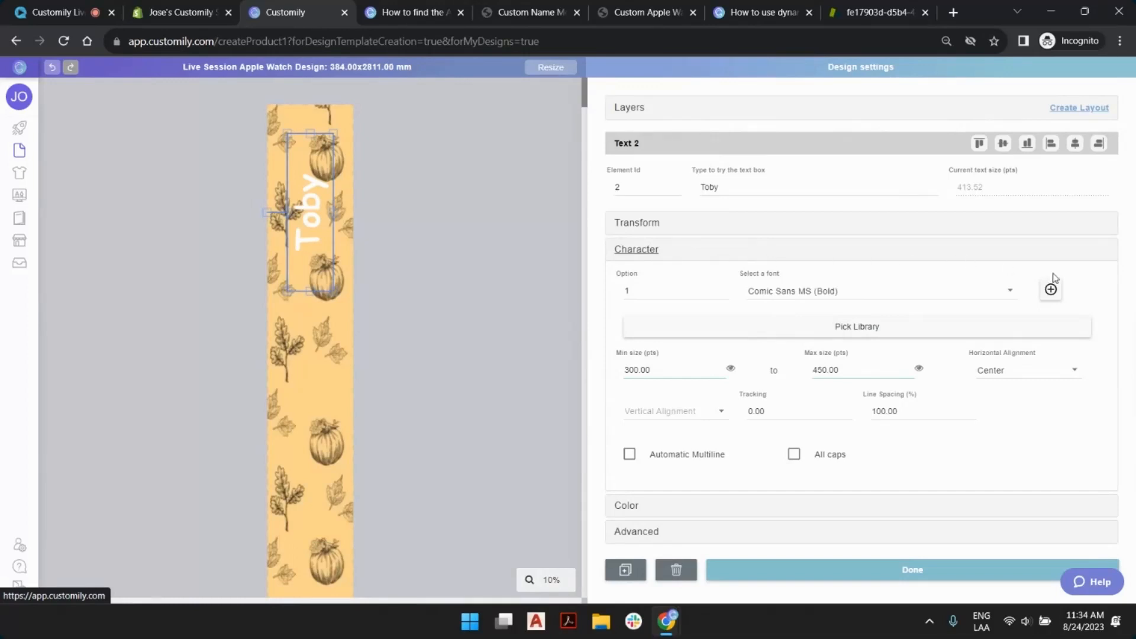
click(1040, 377)
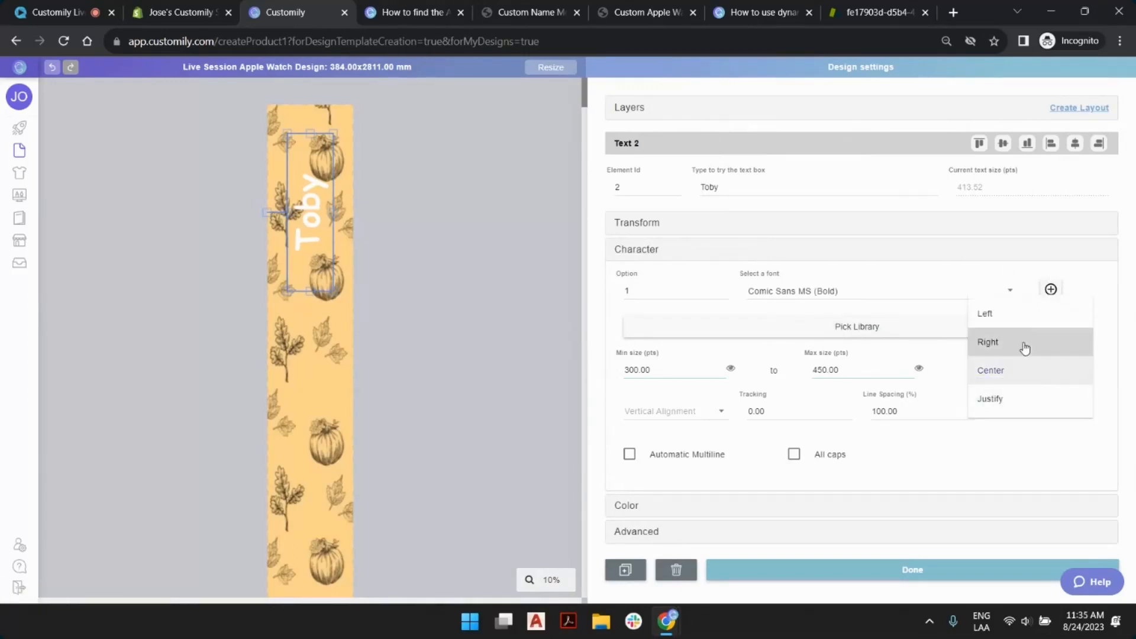
click(1024, 348)
click(525, 214)
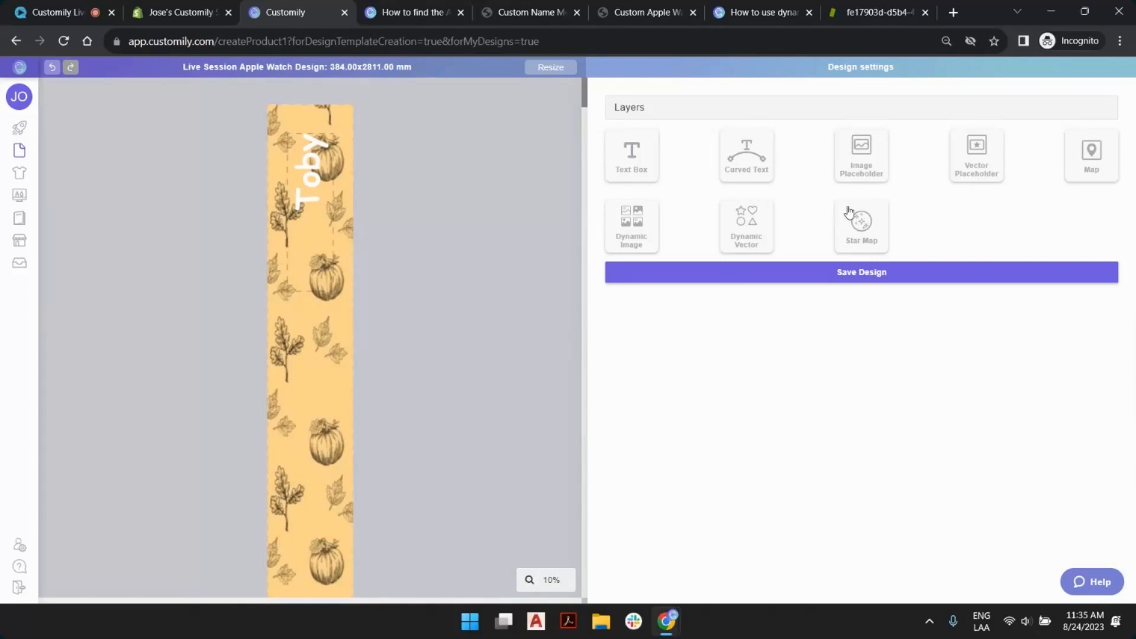
Check the option labels on the example watch band product page and rename the Image Selection 1 layer as "Select your Background"
click(636, 111)
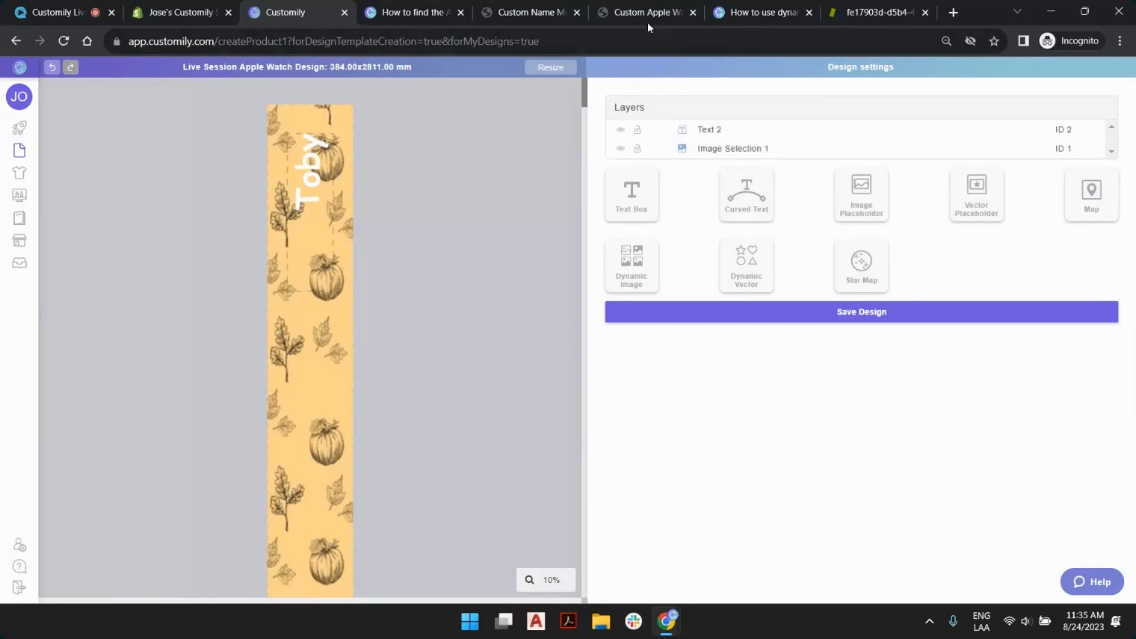
click(627, 13)
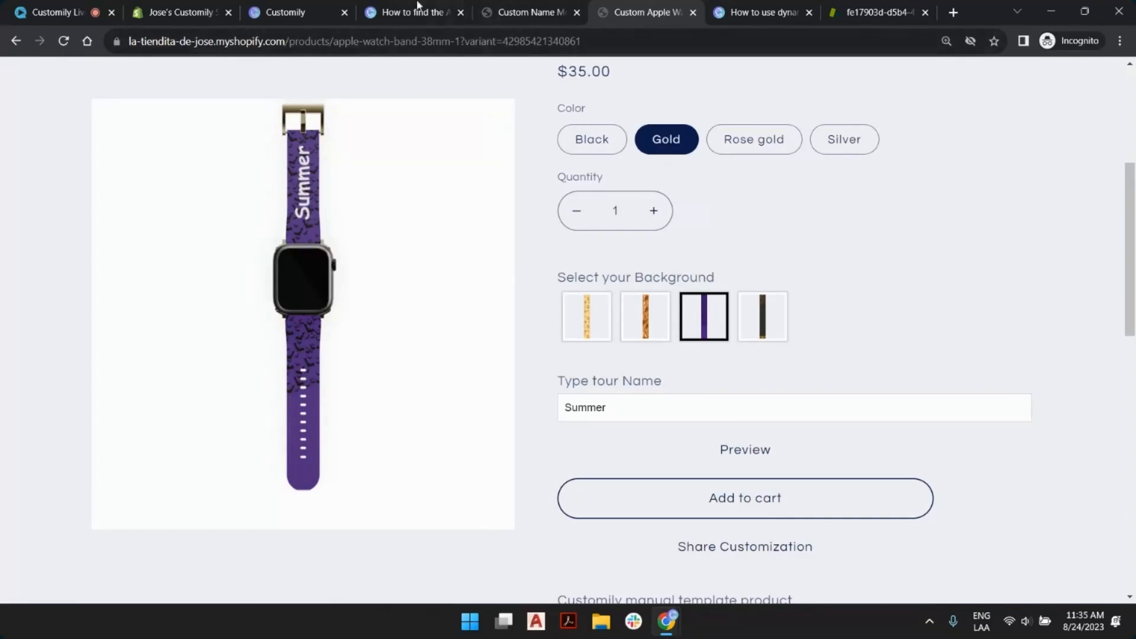
click(285, 12)
click(729, 153)
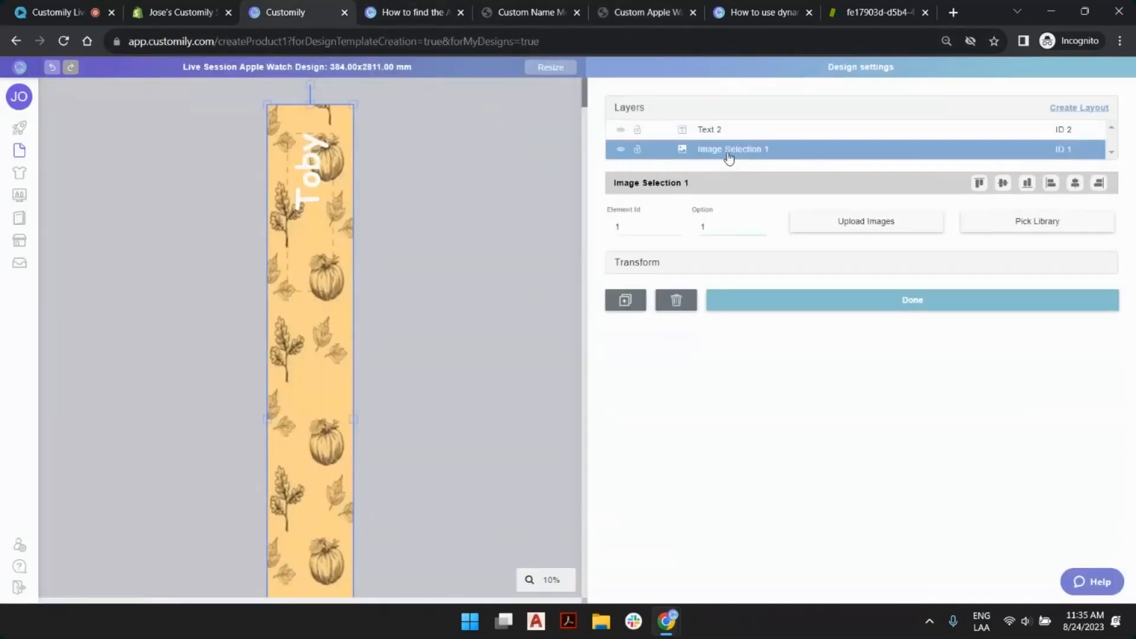
double_click(728, 152)
text(Select your Backg)
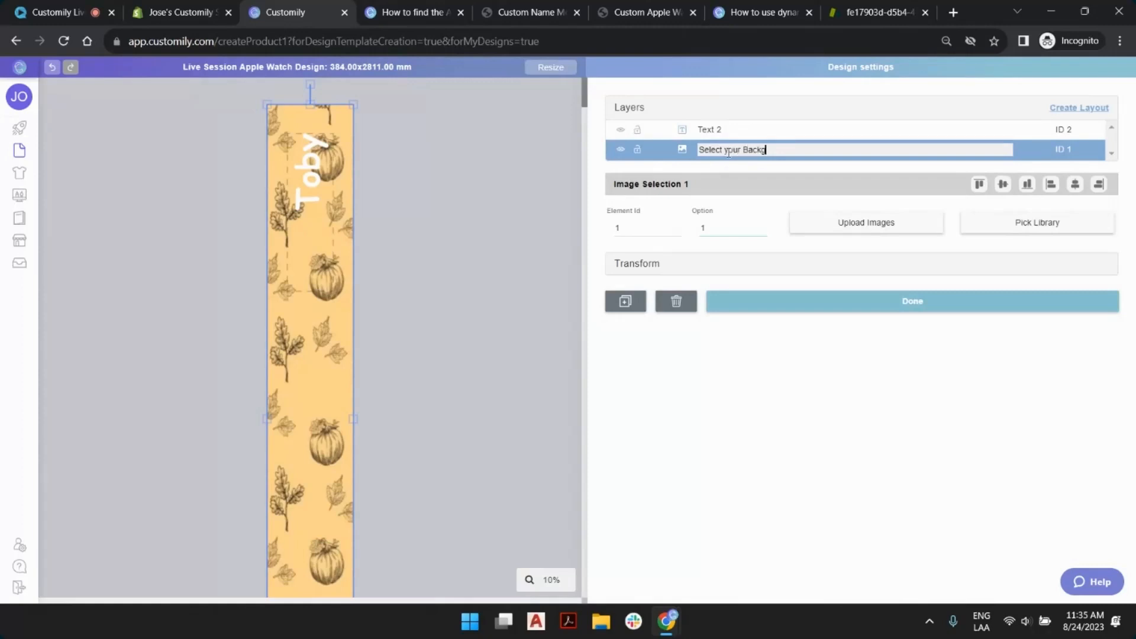
text(round)
key(Return)
Rename the Text 2 layer as "Type your Name"
click(704, 131)
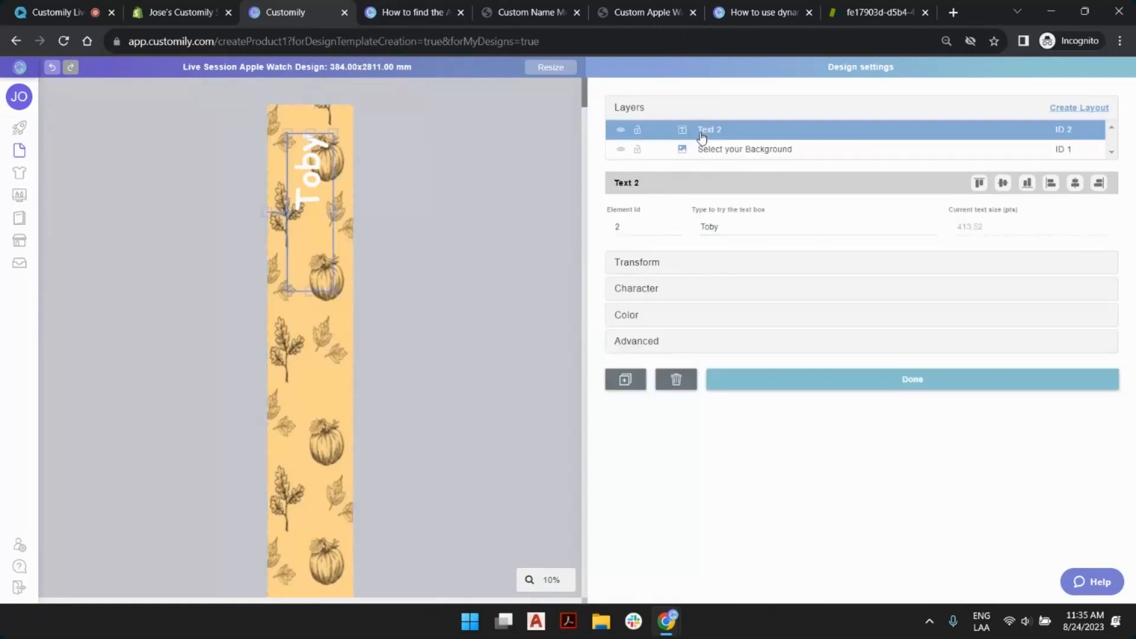
double_click(701, 131)
text(Typ)
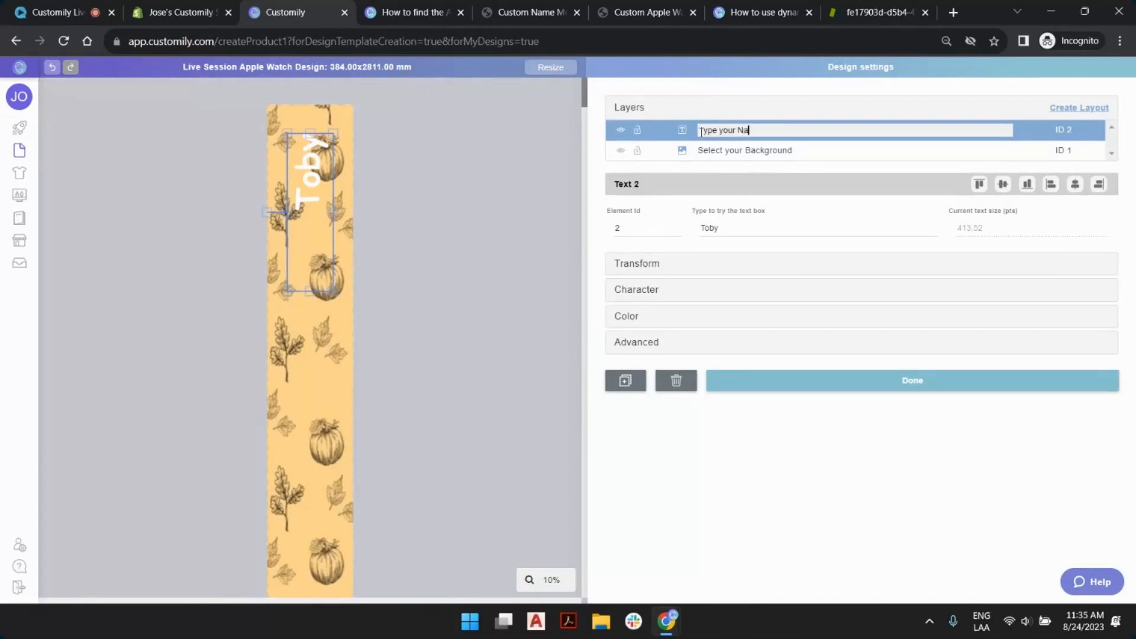
key(Return)
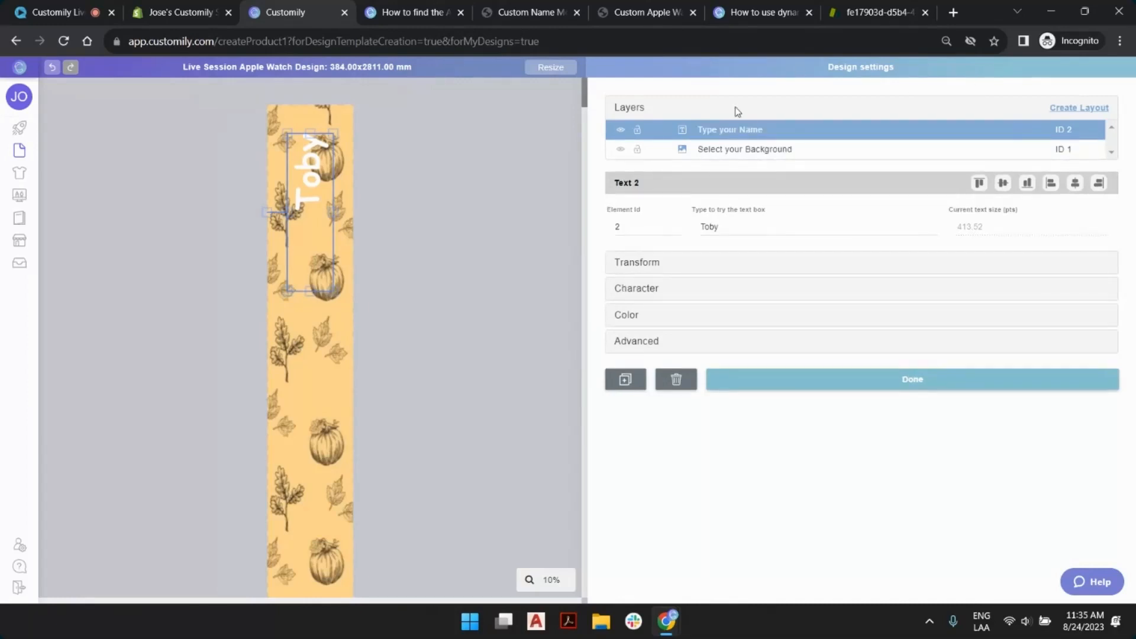
Finish editing the text layer, save the watch band design and dismiss the confirmation
click(817, 379)
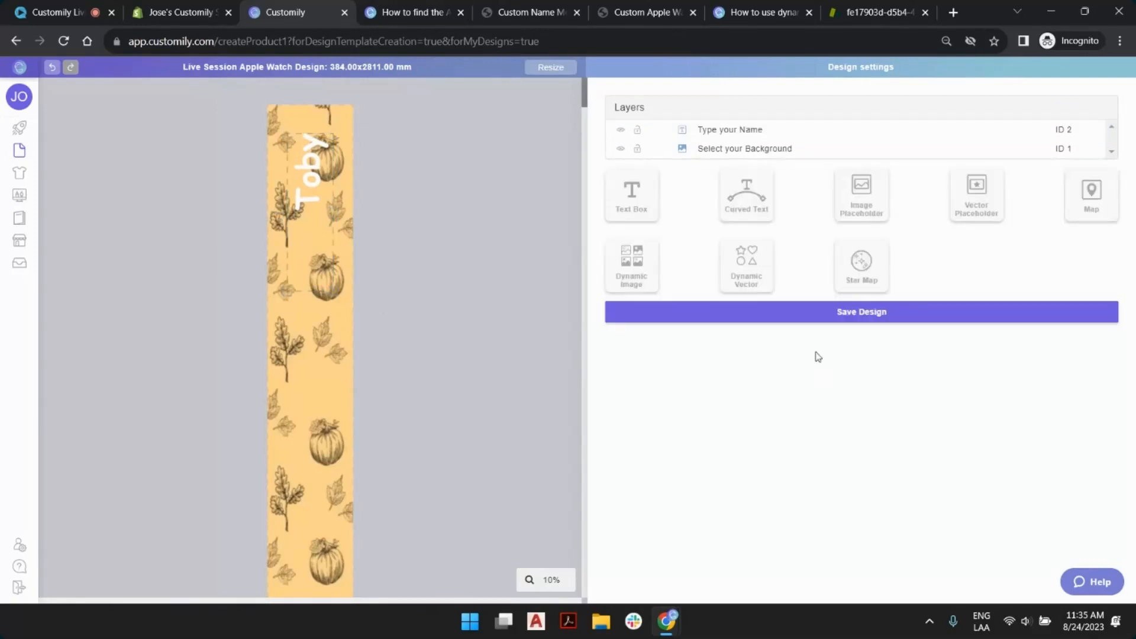
click(811, 313)
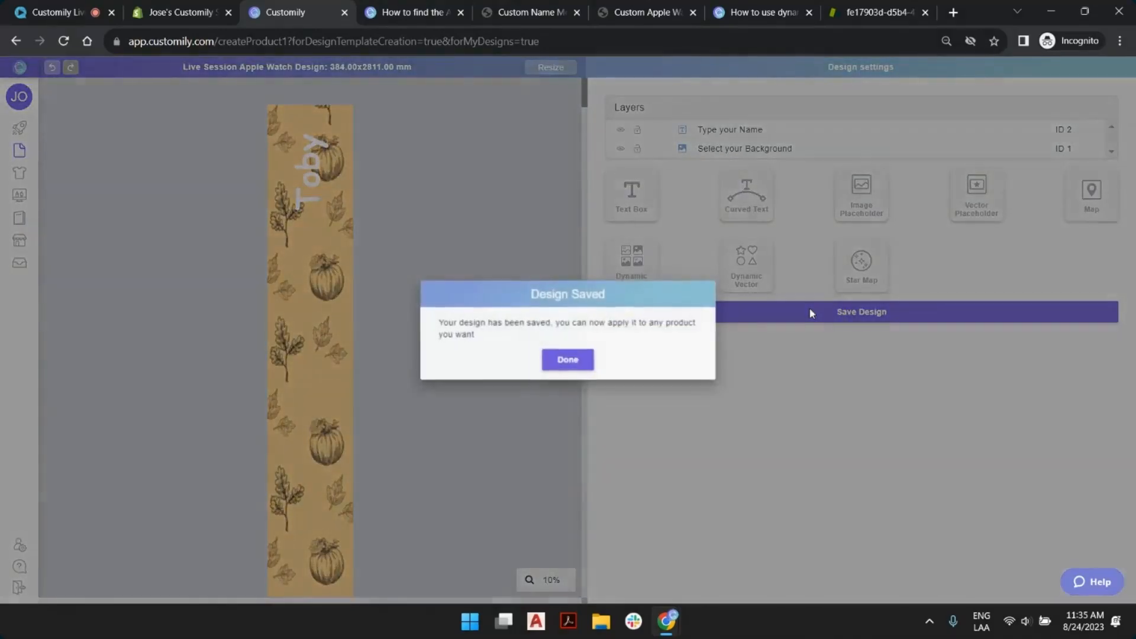
click(554, 363)
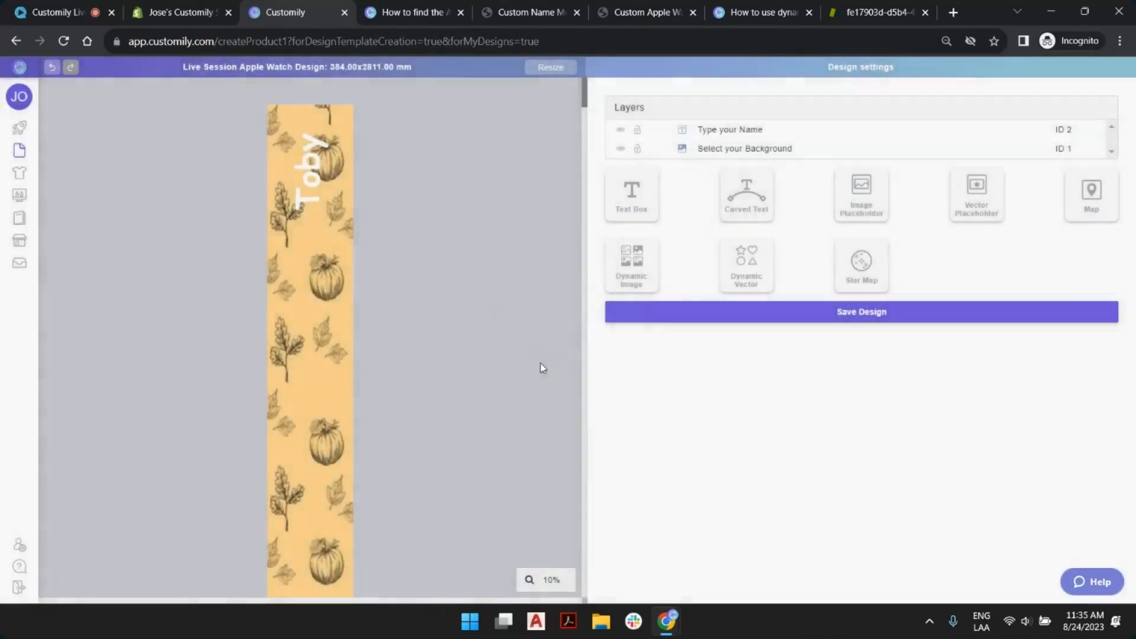
Start a new store product based on Casestry's Apple Watch Band (38mm)
click(20, 128)
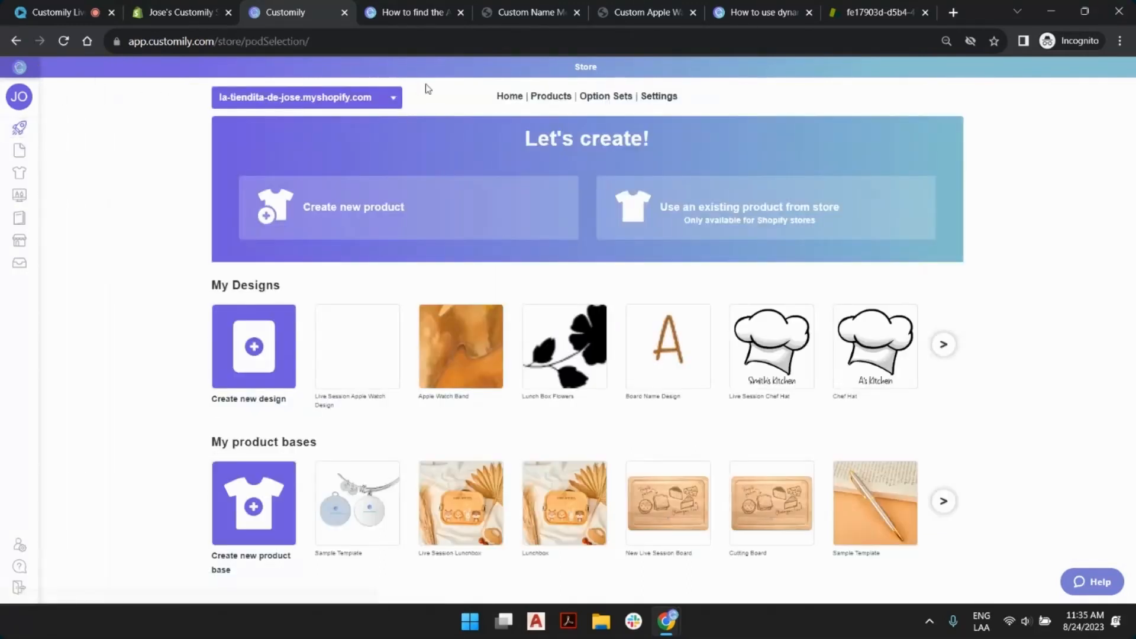
click(408, 197)
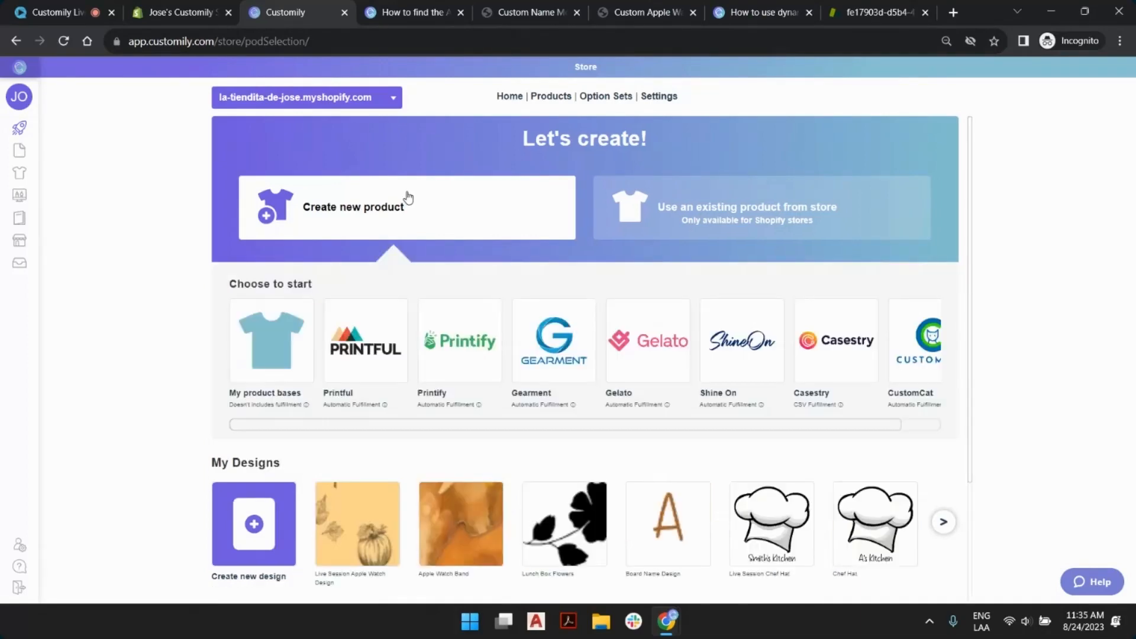
click(848, 322)
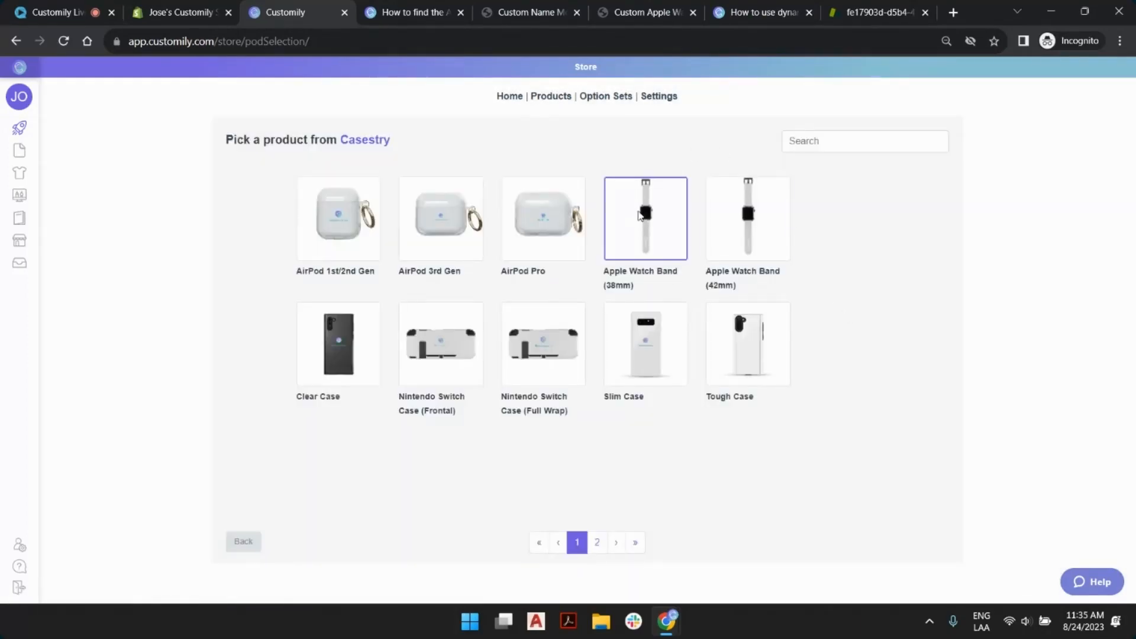
click(639, 215)
Make the Black, Gold, Rose gold and Silver color variants available and continue to the design choice
click(348, 204)
click(383, 204)
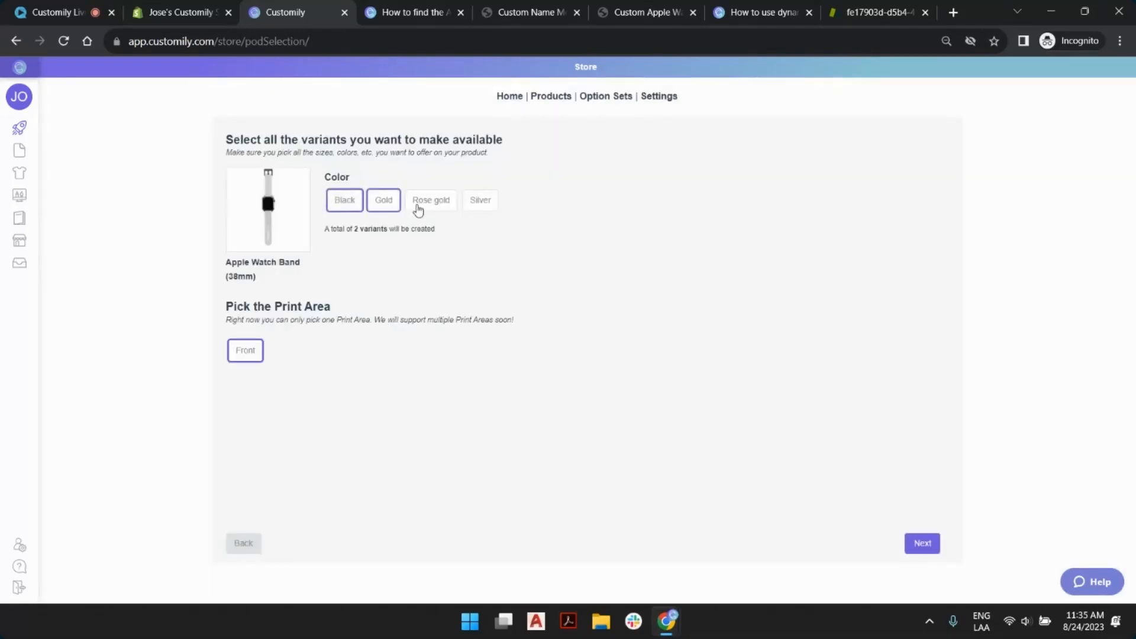
click(421, 206)
click(484, 204)
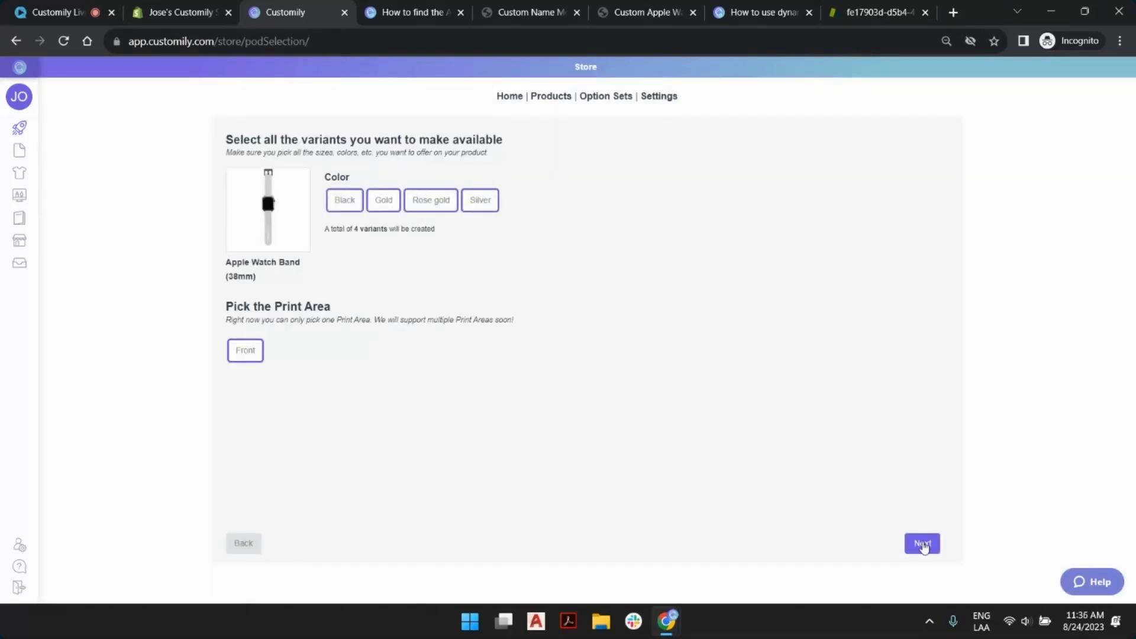
click(923, 541)
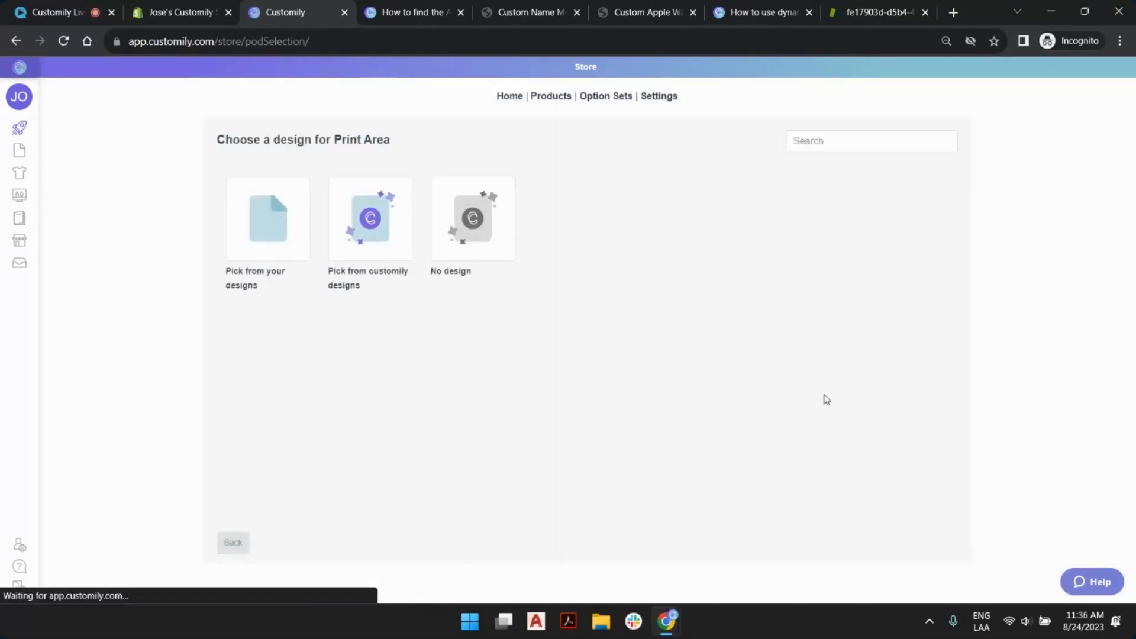
Apply the saved Live Session Apple Watch Design from your own designs to the product's print area
click(265, 224)
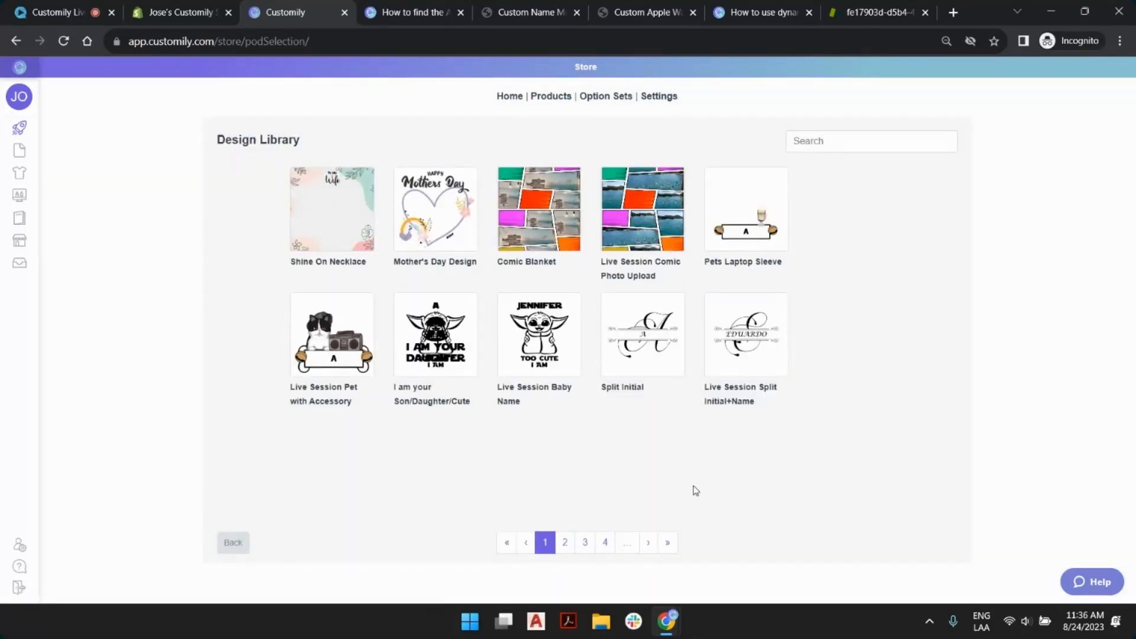
click(667, 543)
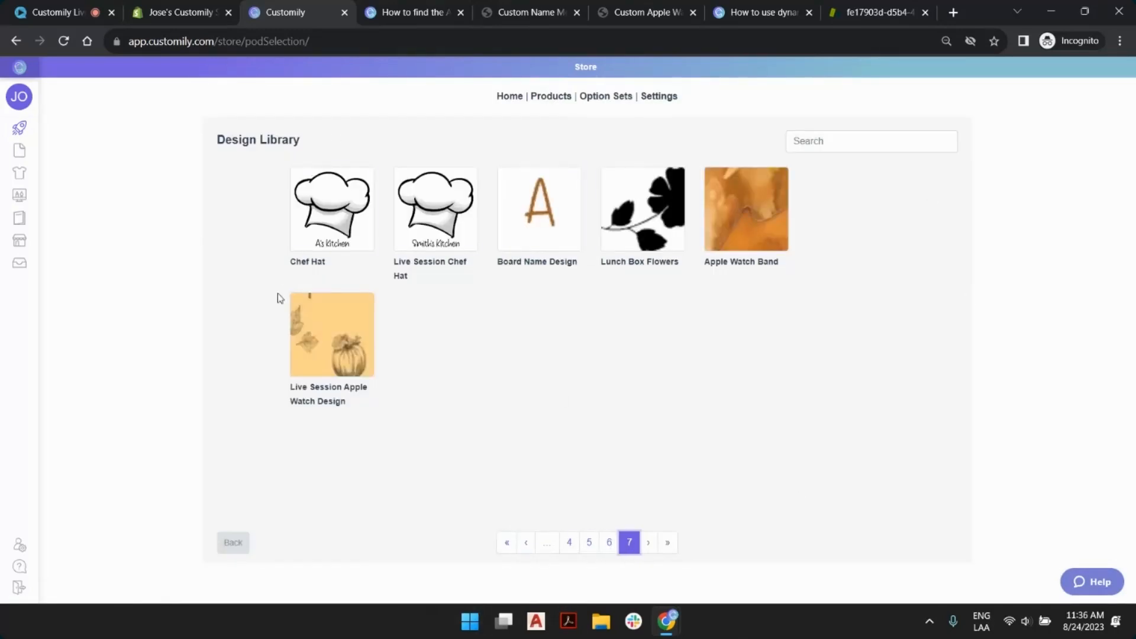
click(336, 338)
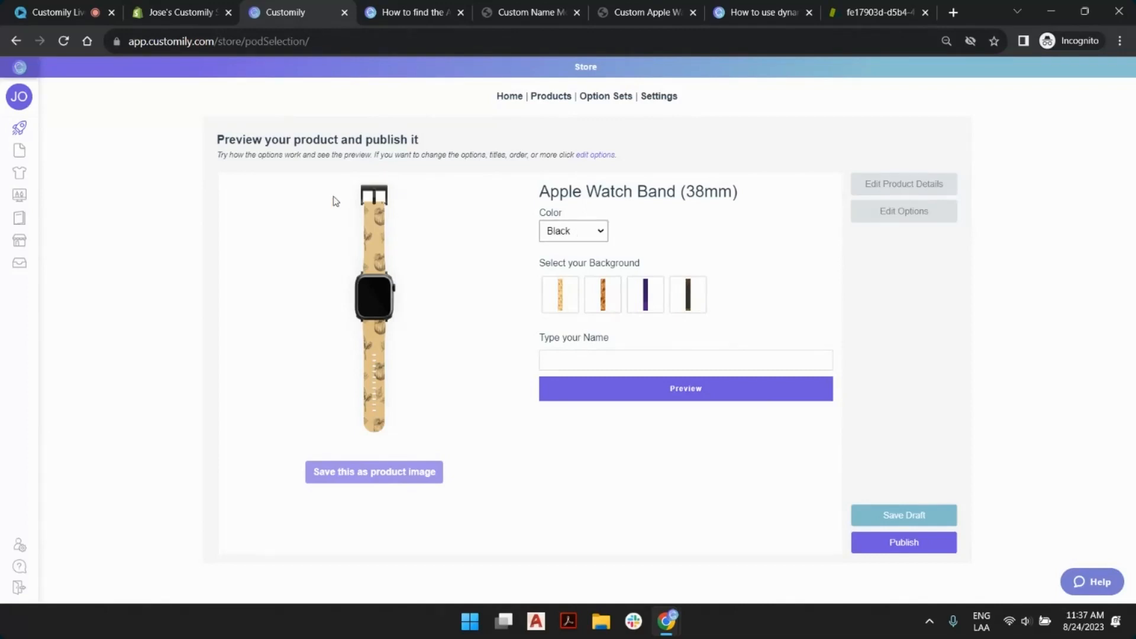
Try the Gold and Rose gold colors in the product preview and set the color to Silver
click(554, 234)
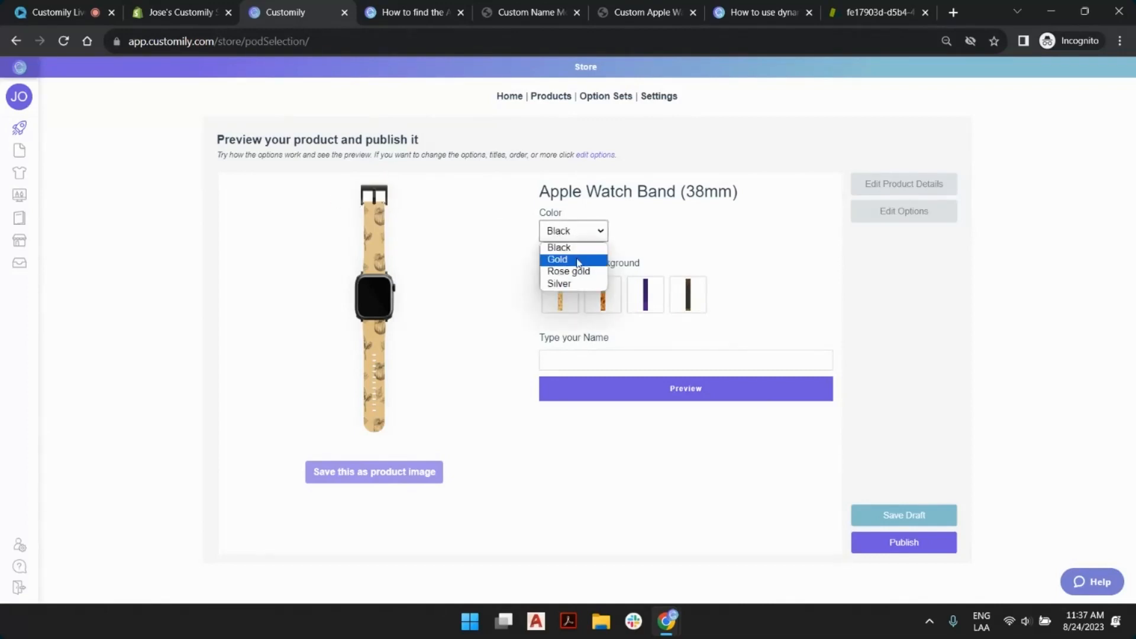
click(557, 259)
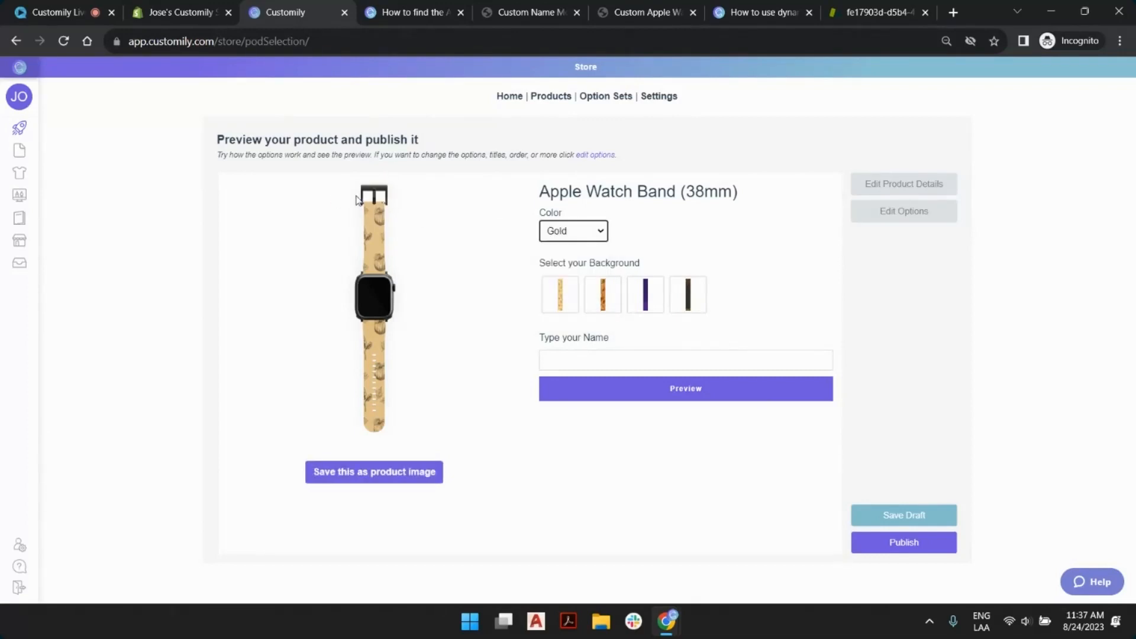
click(582, 233)
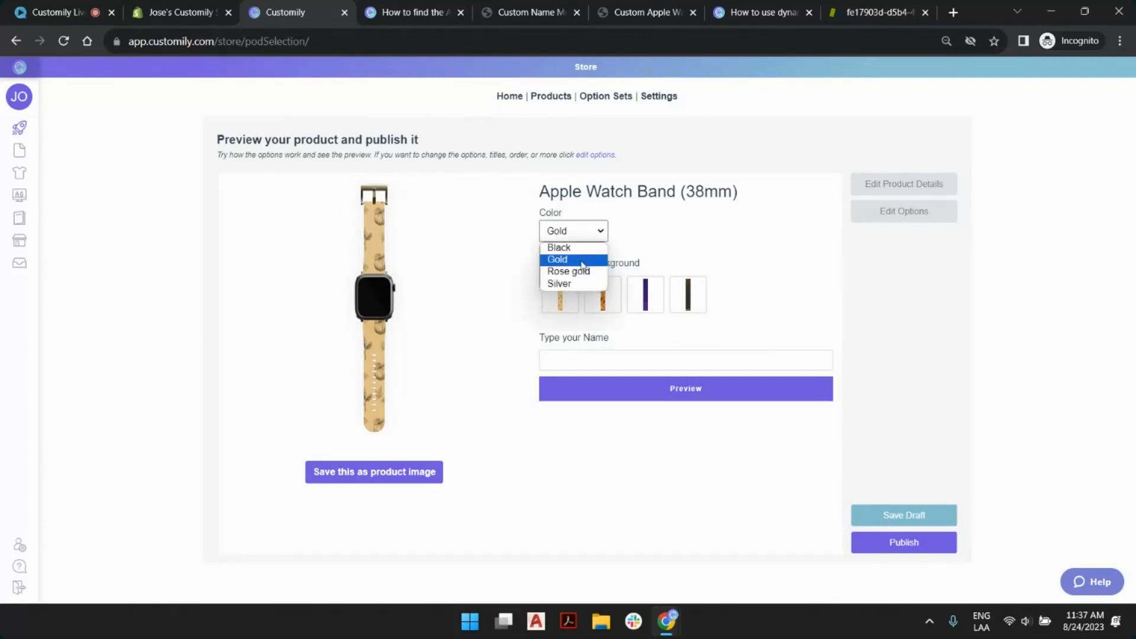
click(577, 271)
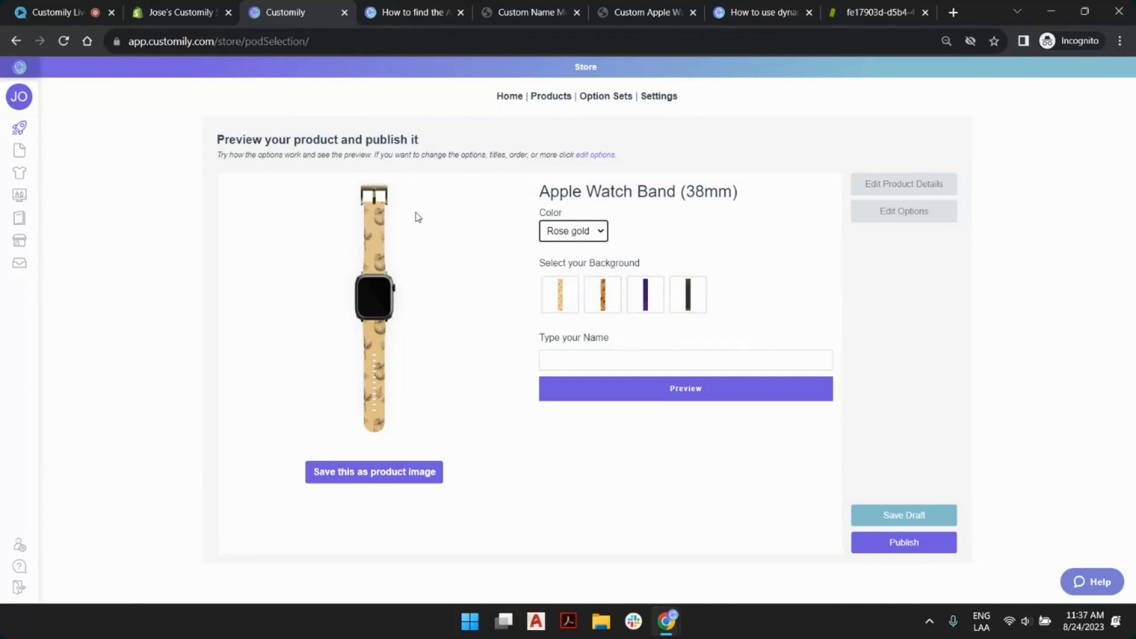
click(586, 234)
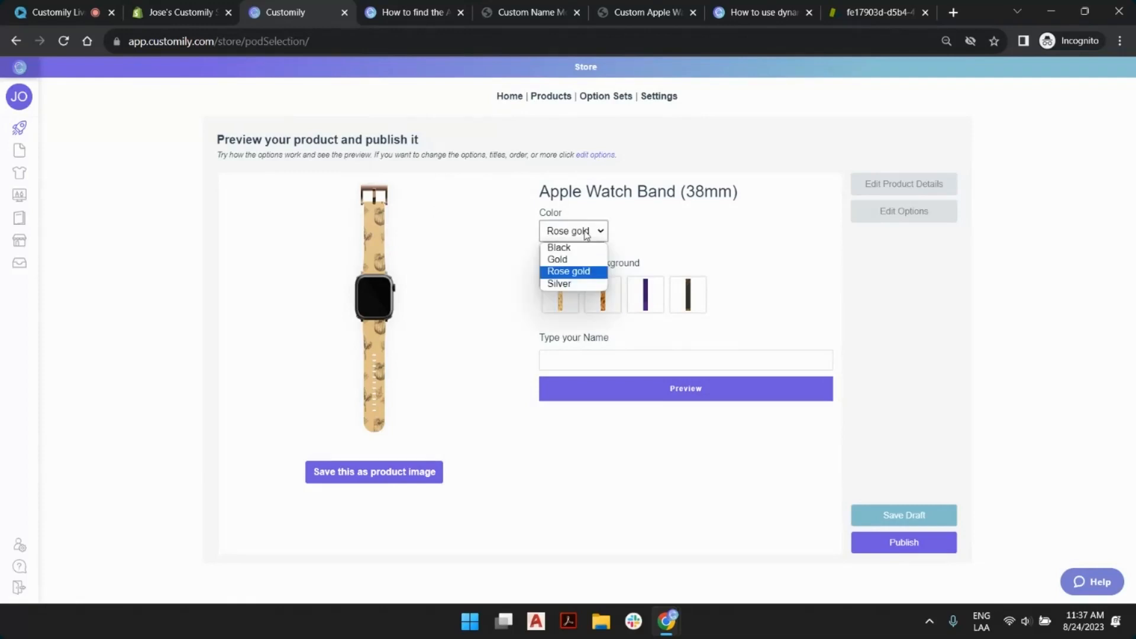
click(577, 285)
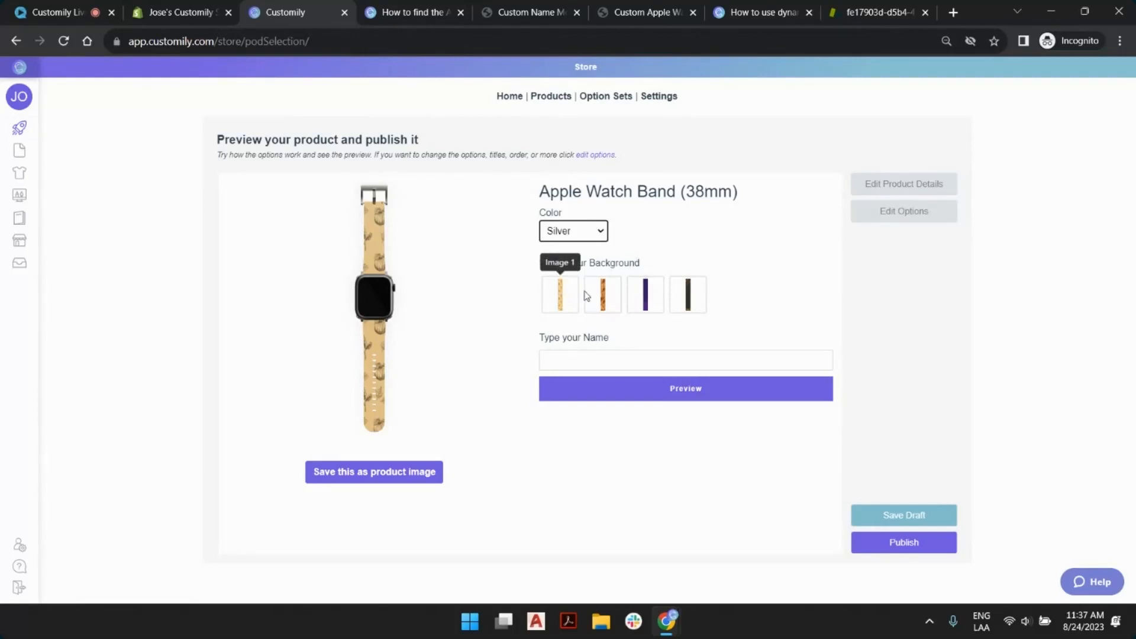
Preview the second, third and fourth background options on the watch band
click(605, 300)
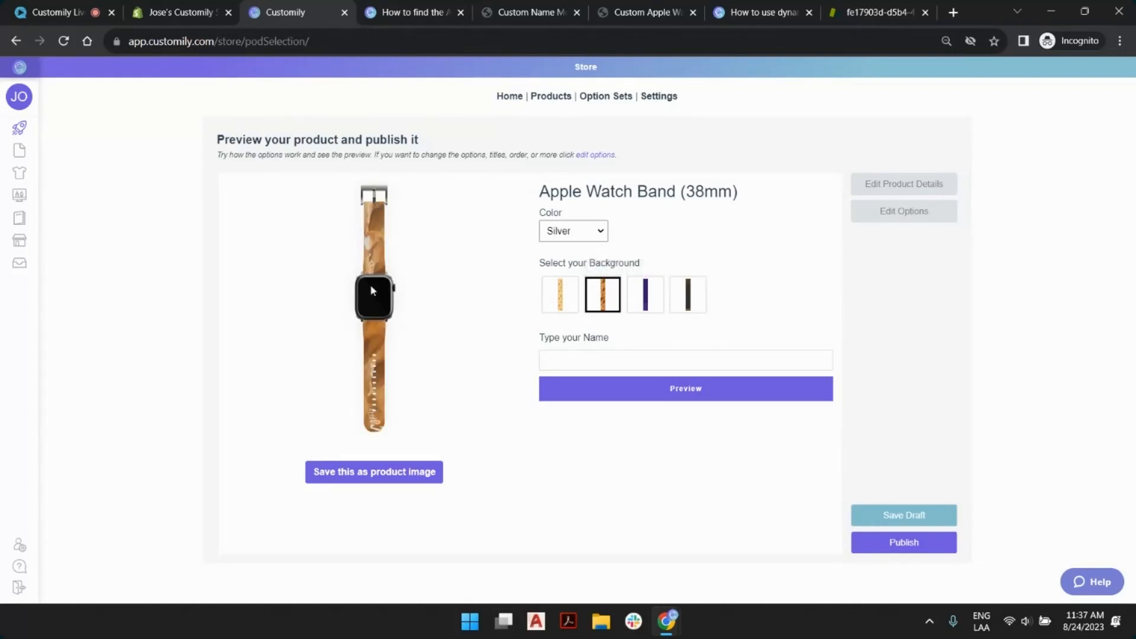
click(643, 295)
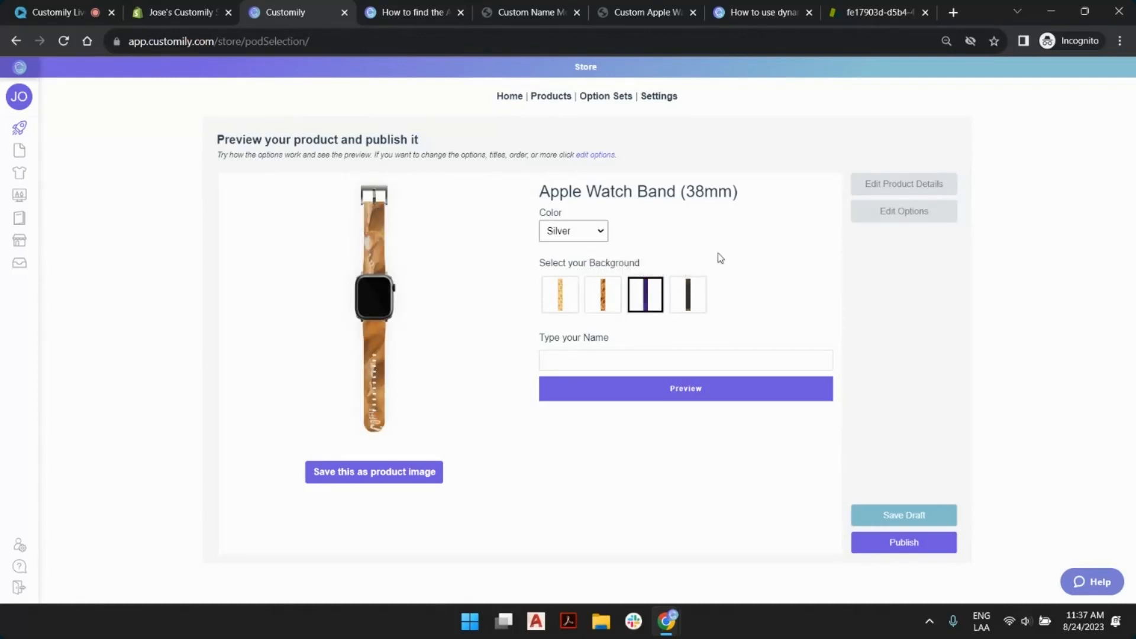
click(687, 298)
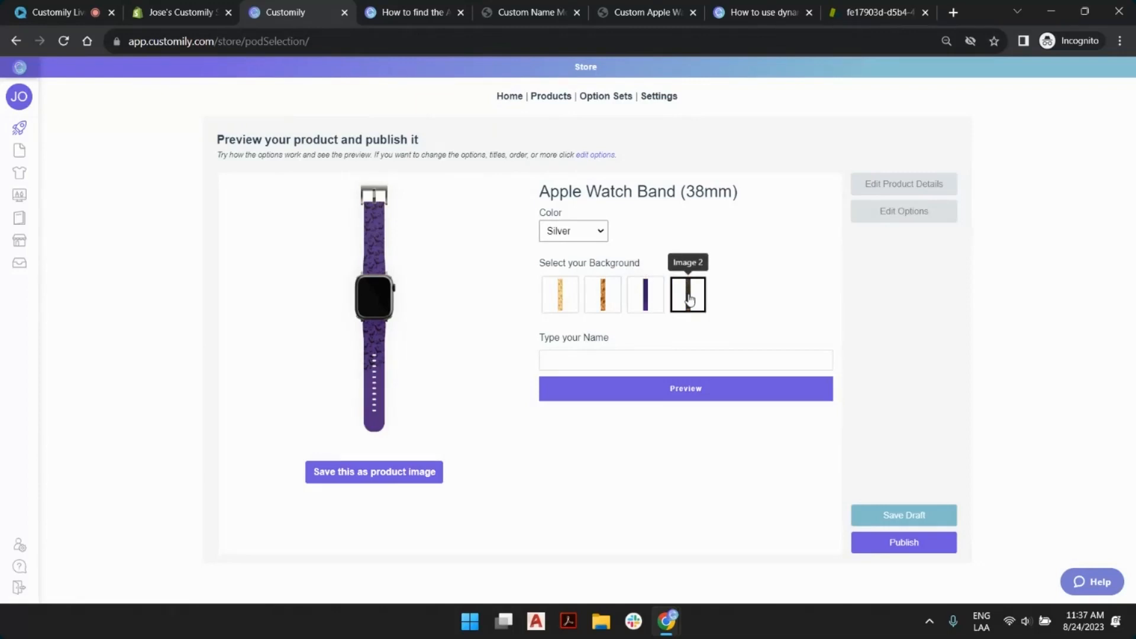
Fill in a sample first name for the preview, clear it to compare the band without text, and enter it again
click(621, 359)
click(646, 396)
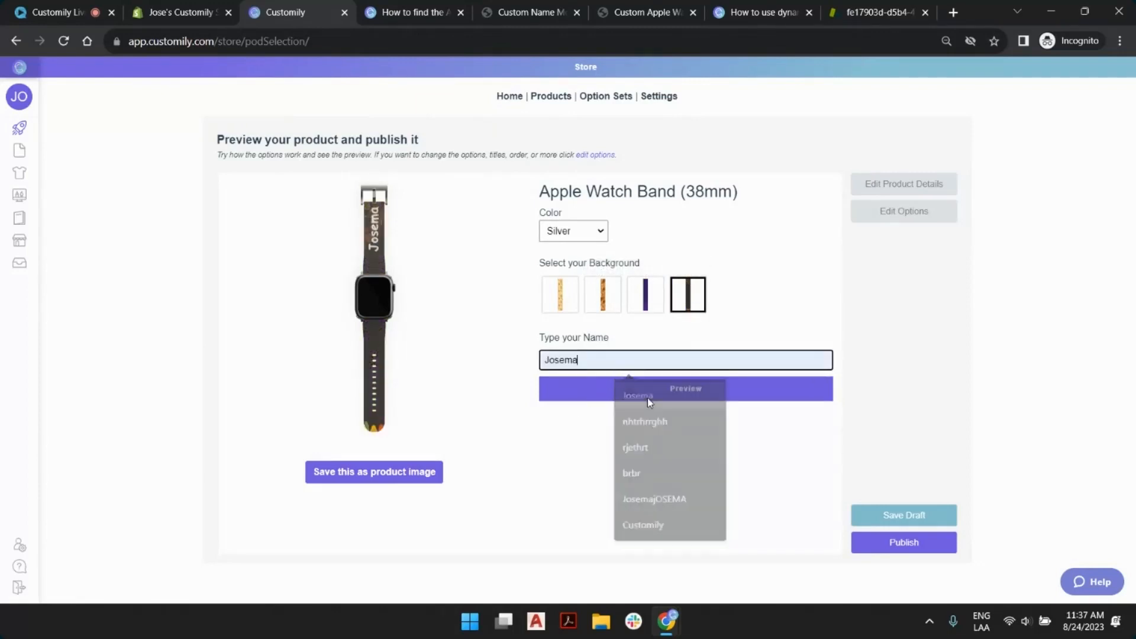
double_click(616, 359)
key(BackSpace)
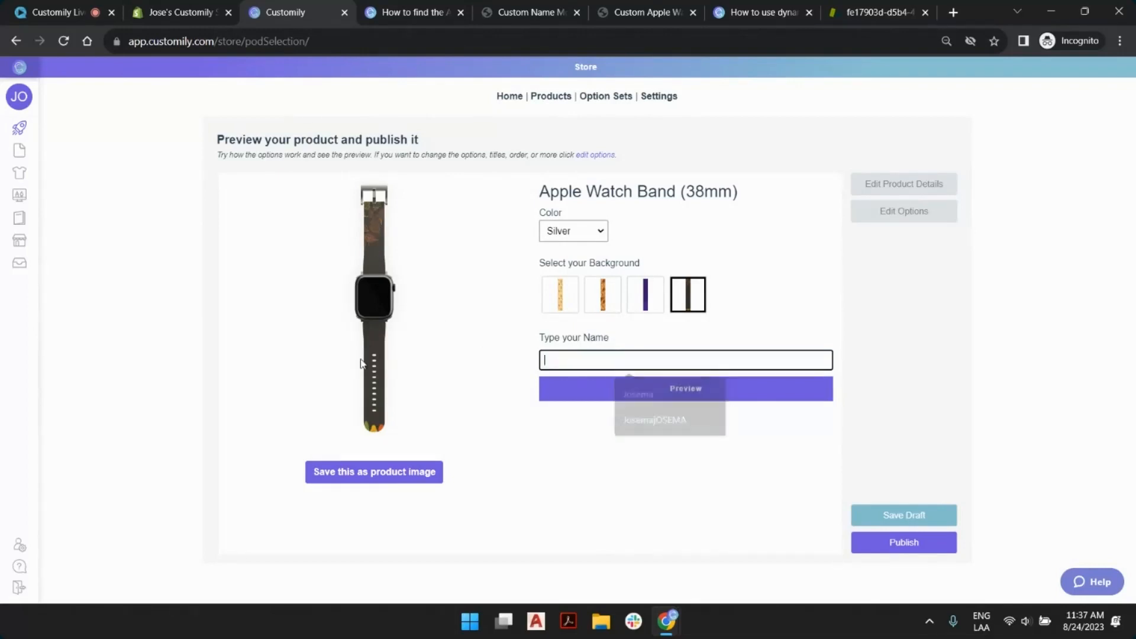
text(Josema)
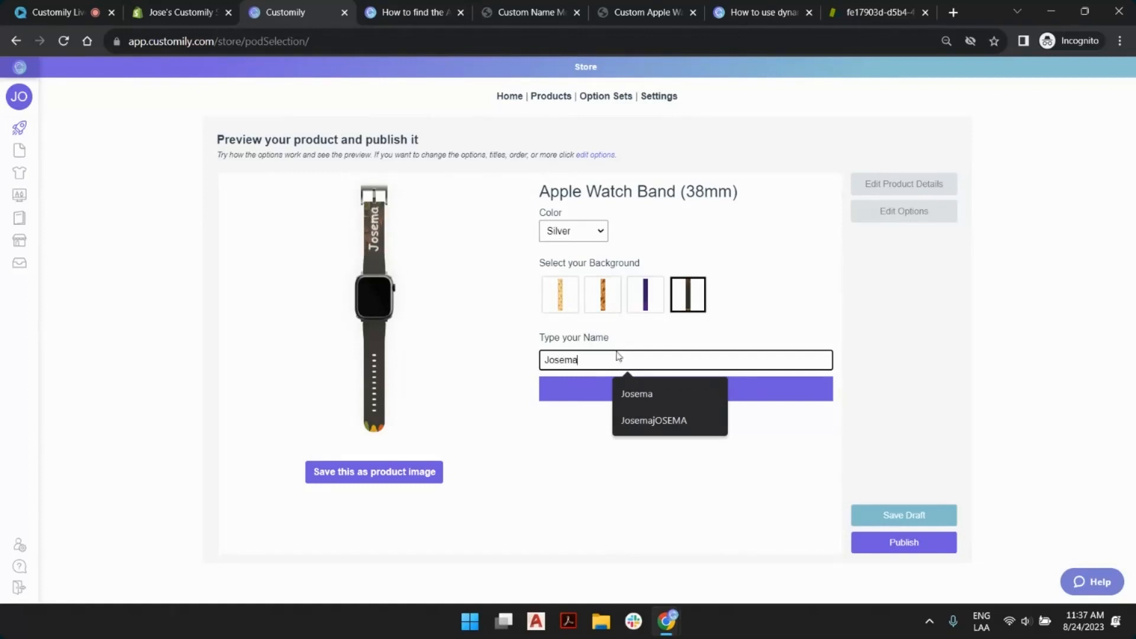
Lengthen the sample name with a run of extra "d" letters to test its auto-sizing, and delete them
text(dd)
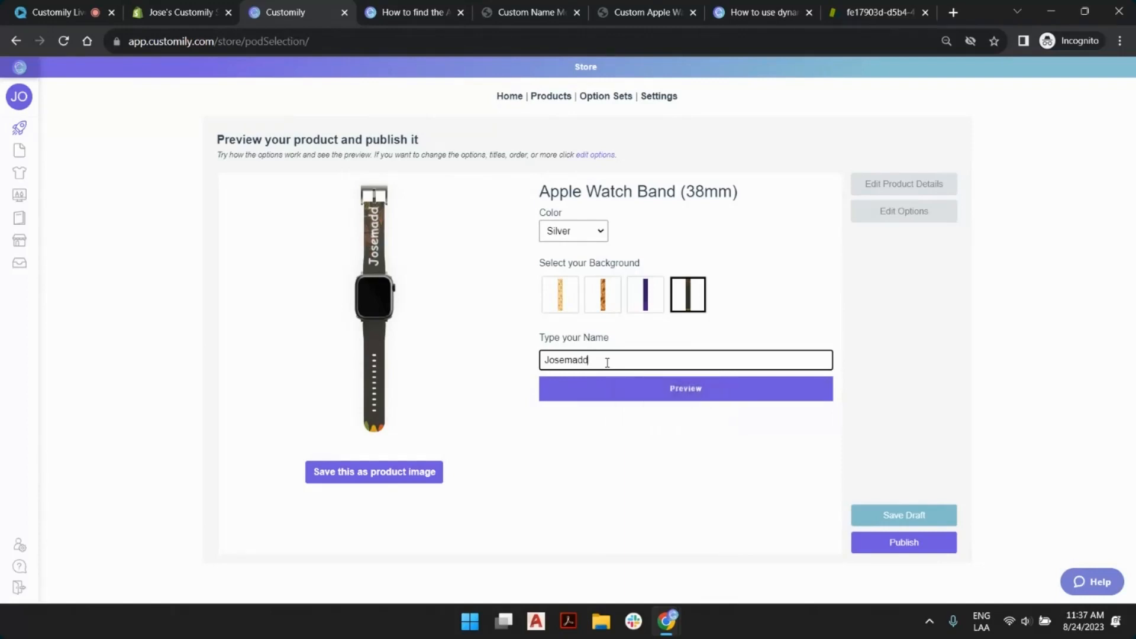
text(dddddd)
key(BackSpace)
key(BackSpace)
key(BackSpace)
key(BackSpace)
key(BackSpace)
key(BackSpace)
key(BackSpace)
key(BackSpace)
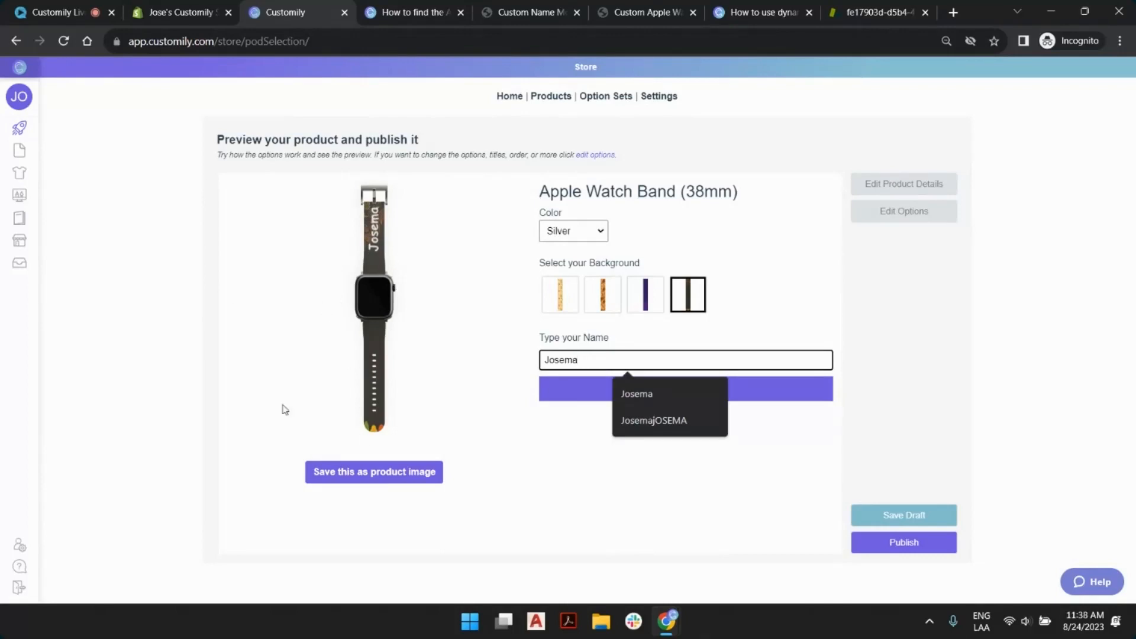
Compare the named band on the other backgrounds, choose the purple third background and save the preview as the product image
click(602, 294)
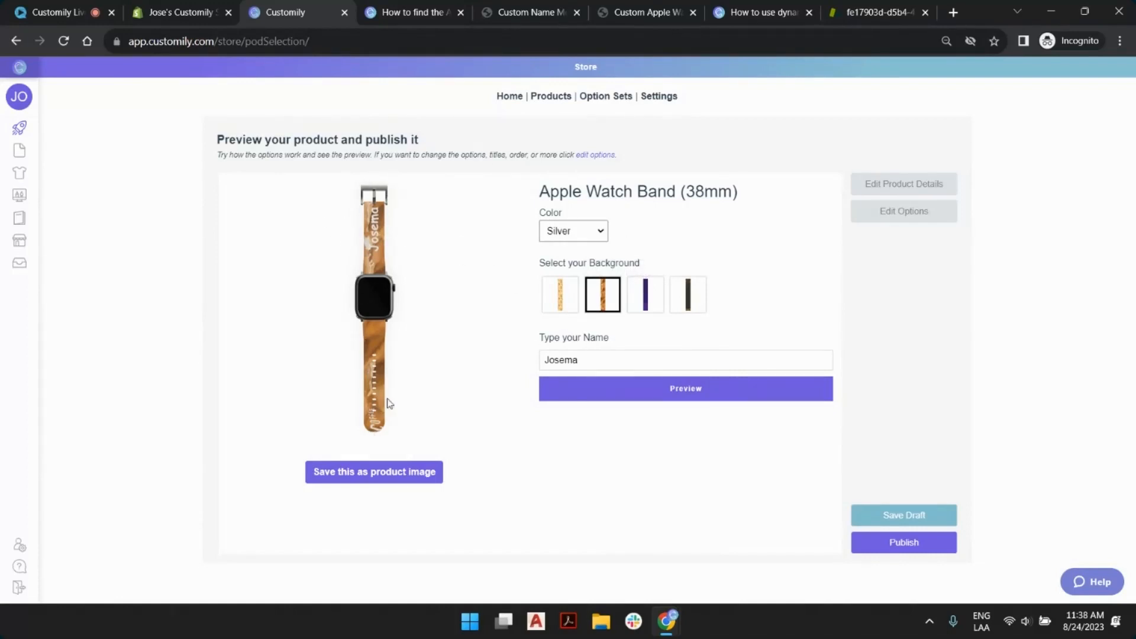
click(566, 305)
click(644, 294)
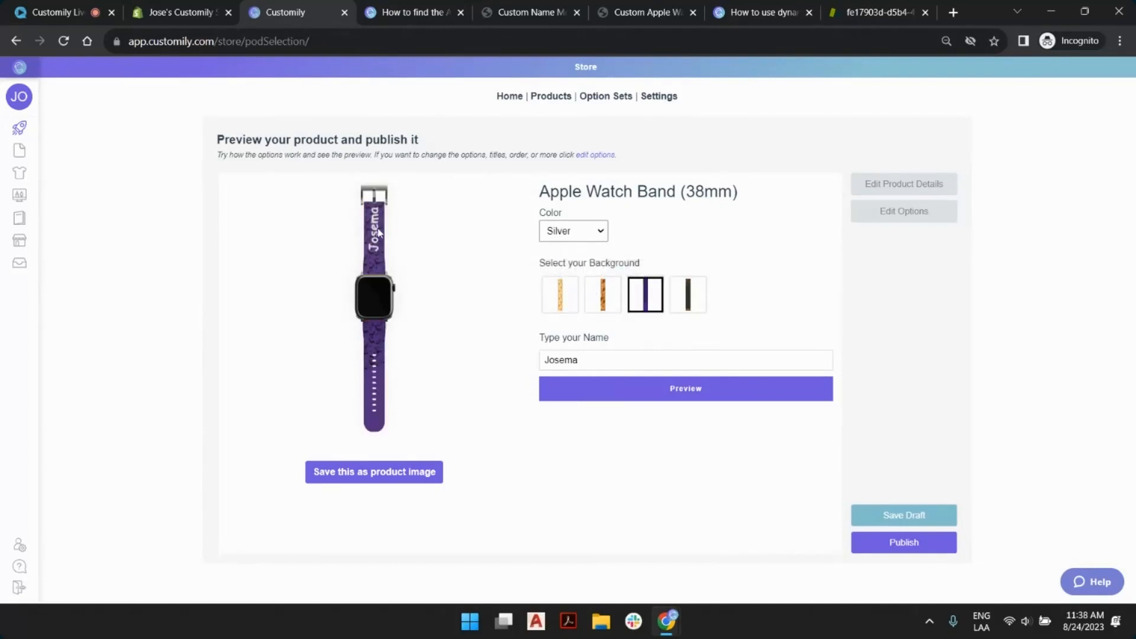
click(365, 476)
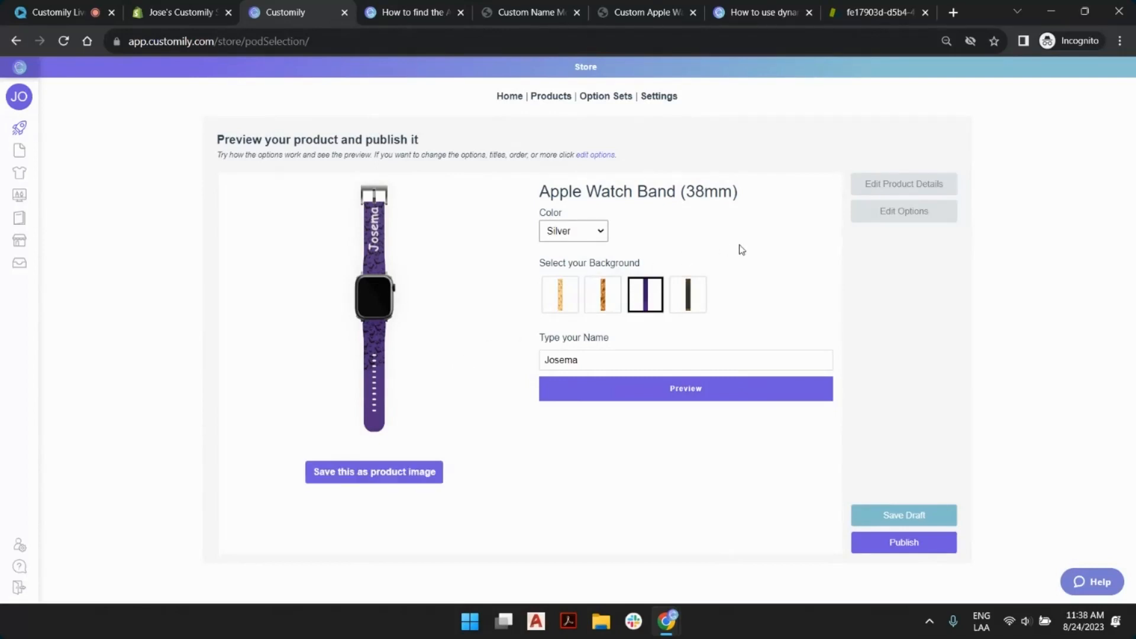
Open the product details for editing and change the title to "Live Session Apple Watch Band (38mm)"
click(912, 184)
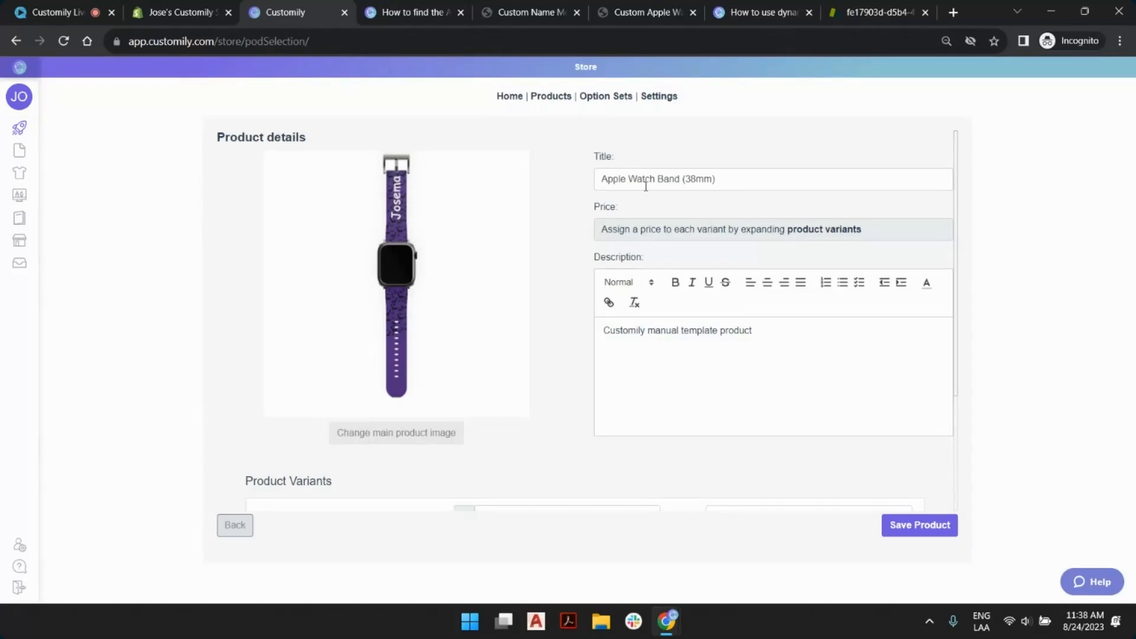
click(600, 183)
text(Live Sessio)
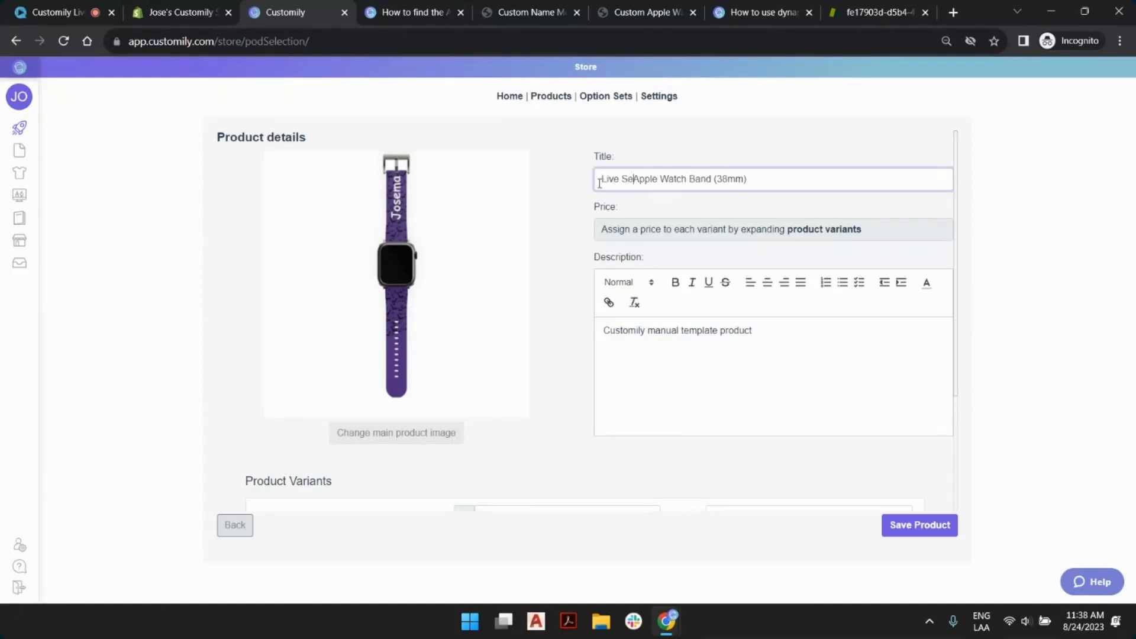
text(n)
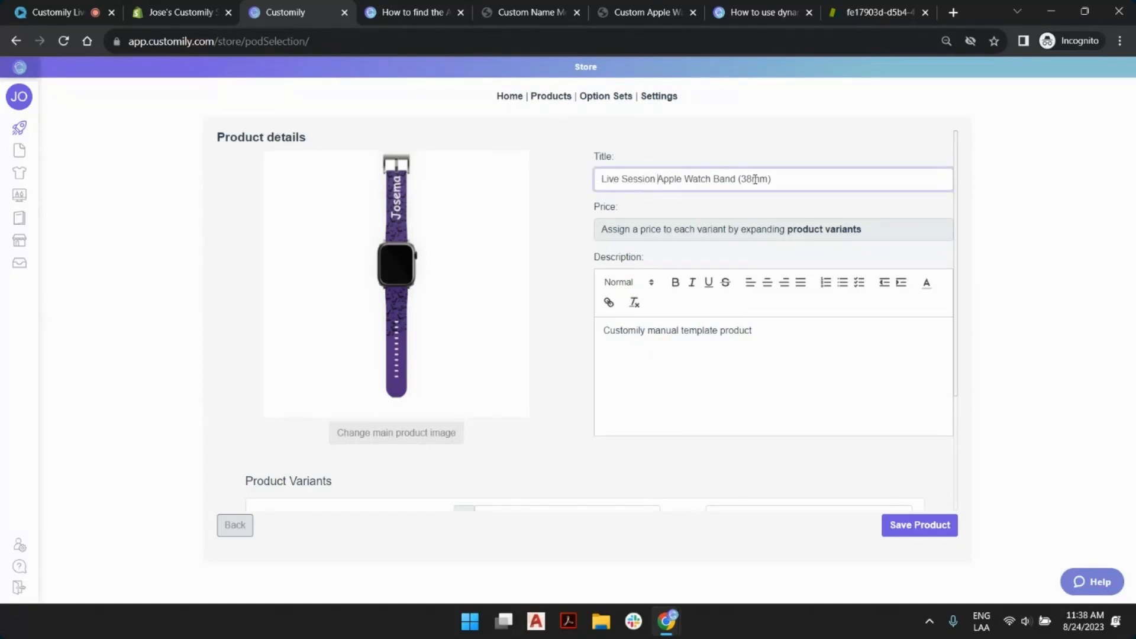
Set the price of the Black, Gold, Rose gold and Silver variants to $26 and save the product
scroll(574, 273, down, 3)
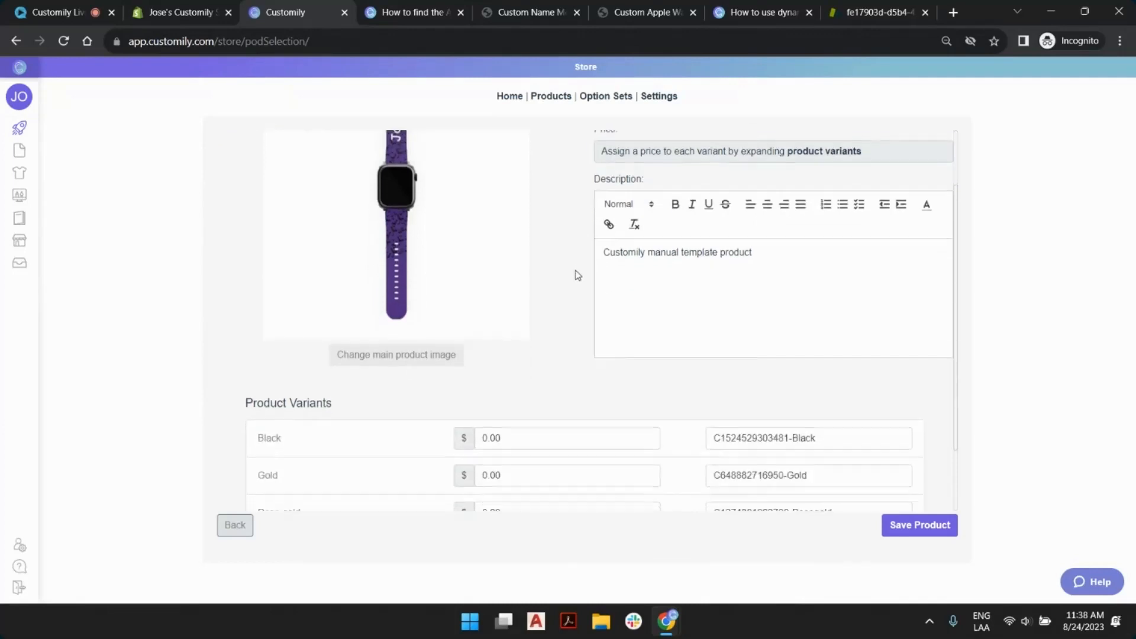
drag(515, 349, 356, 358)
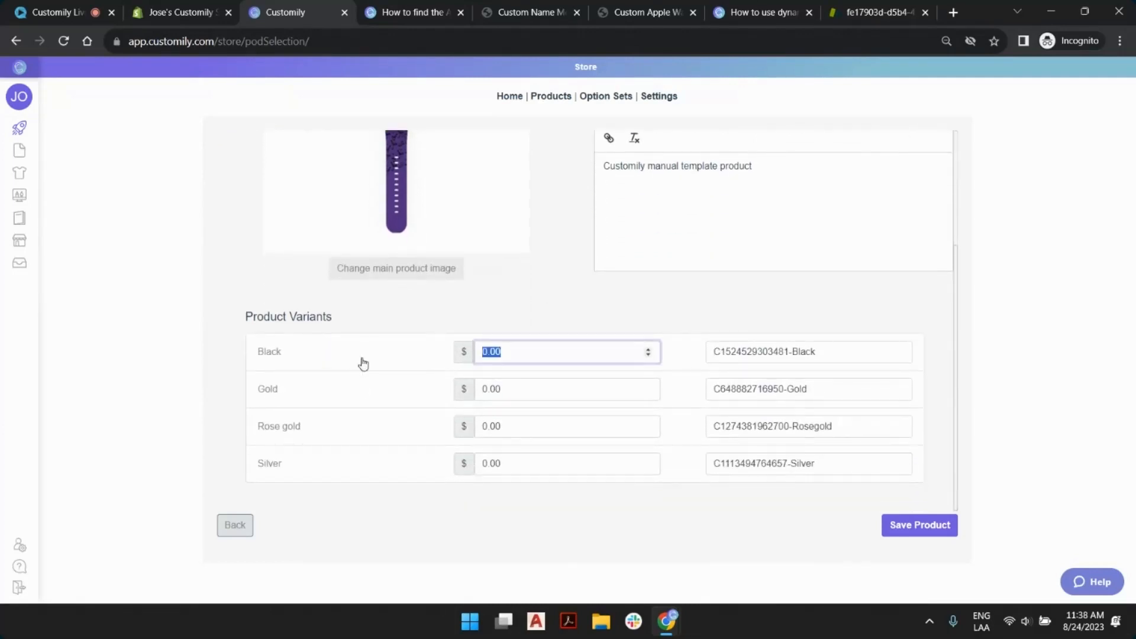
text(26)
key(Tab)
text(26)
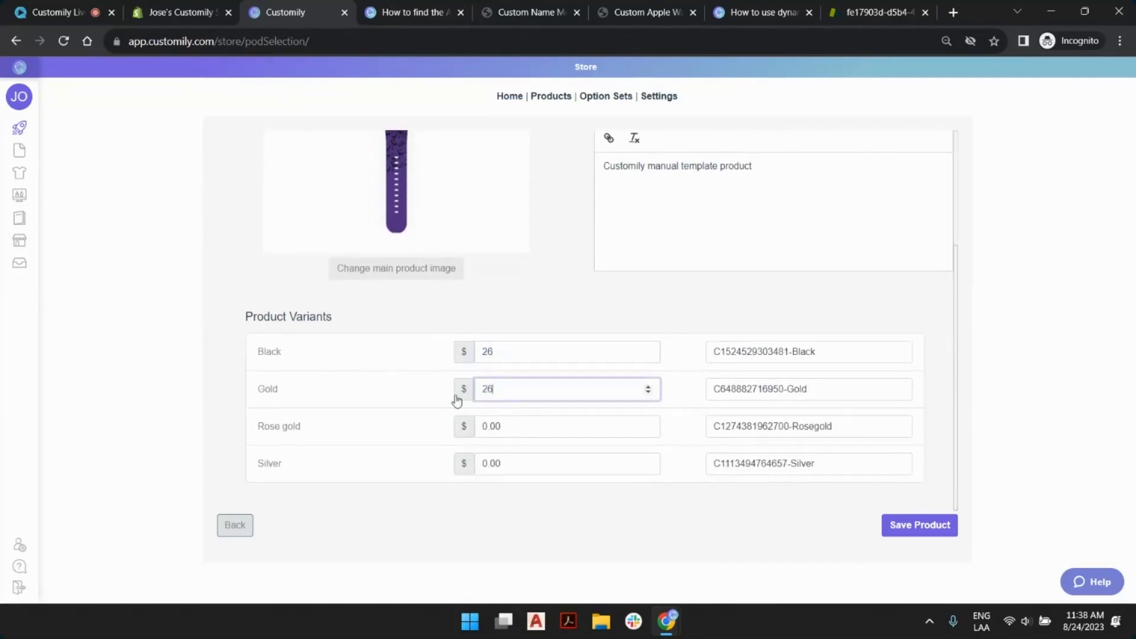
key(Tab)
text(26)
drag(552, 459, 475, 466)
text(26)
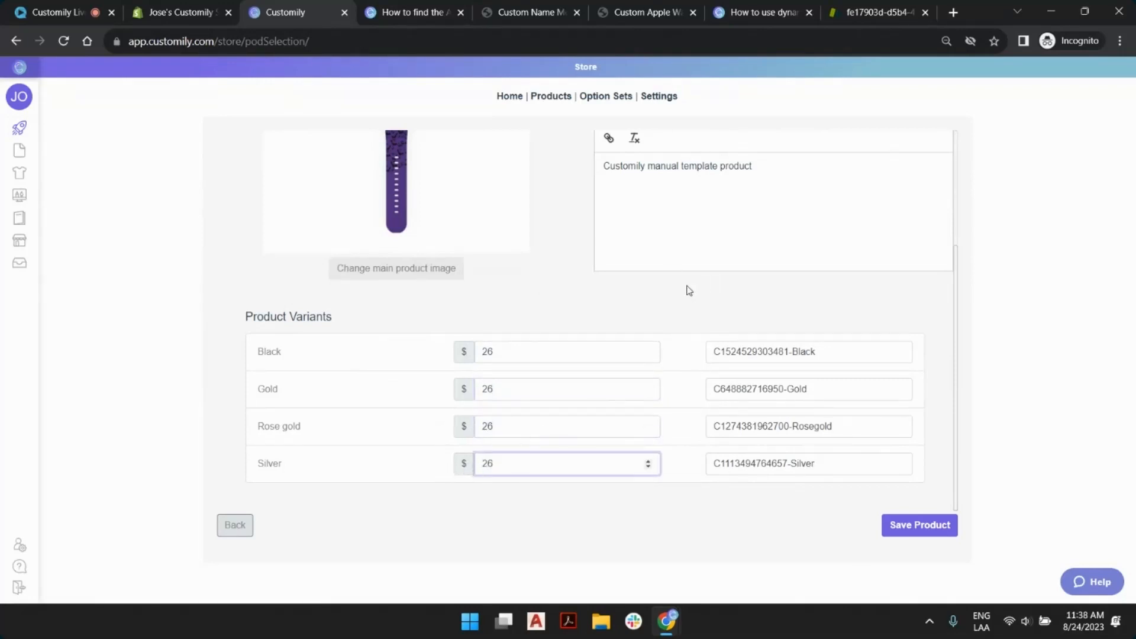
click(385, 368)
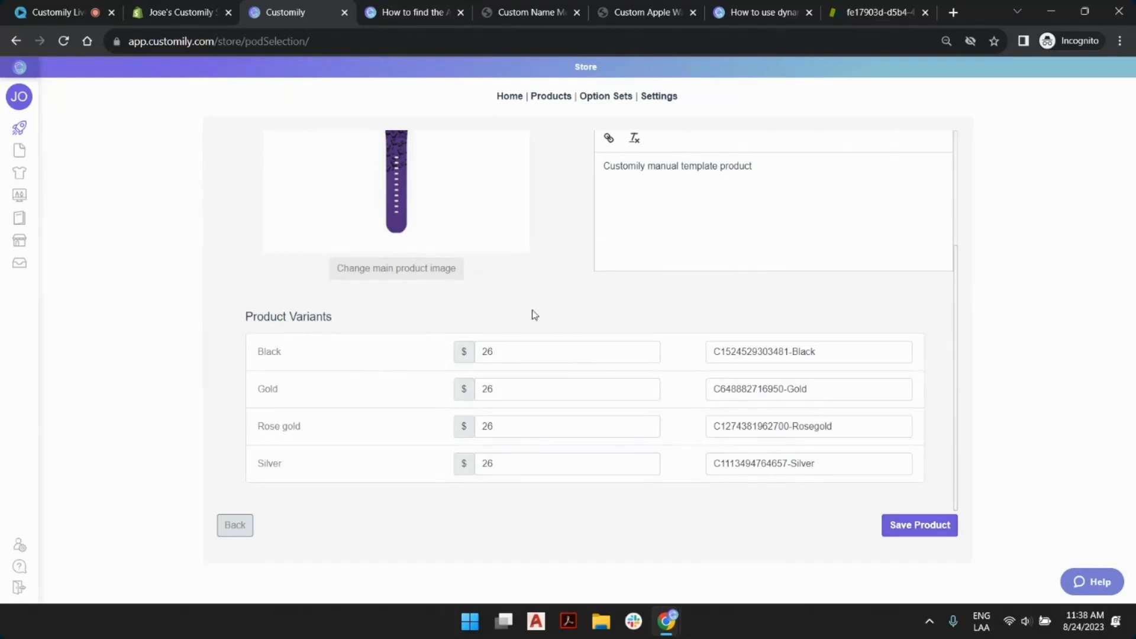
click(928, 527)
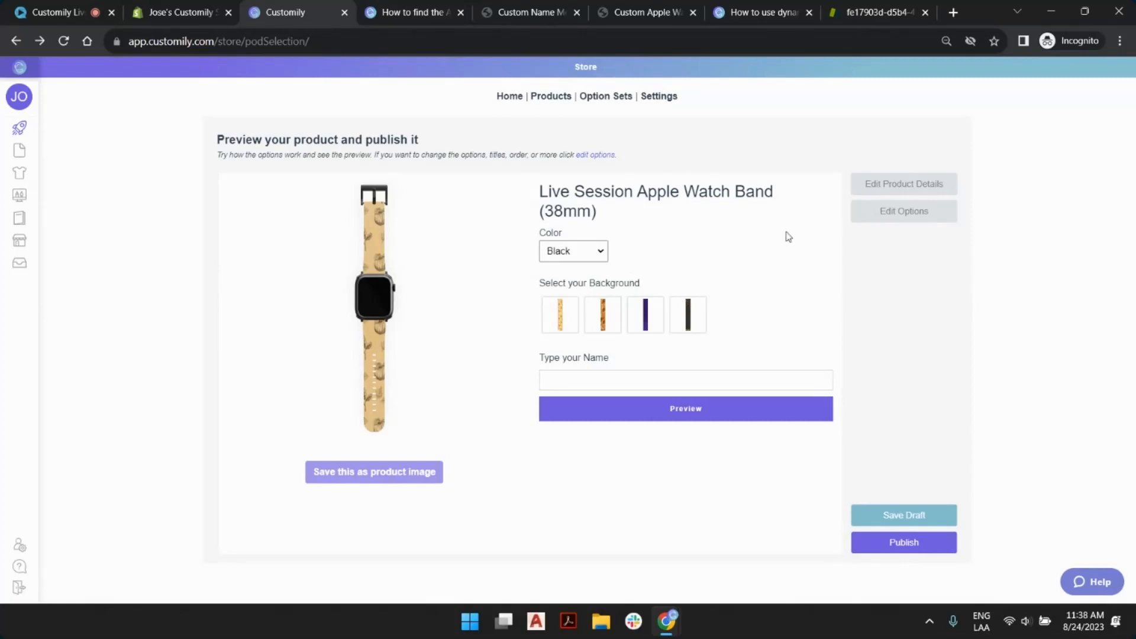
Publish the watch band product to the store and skip adding the Casestry API key for now
click(906, 545)
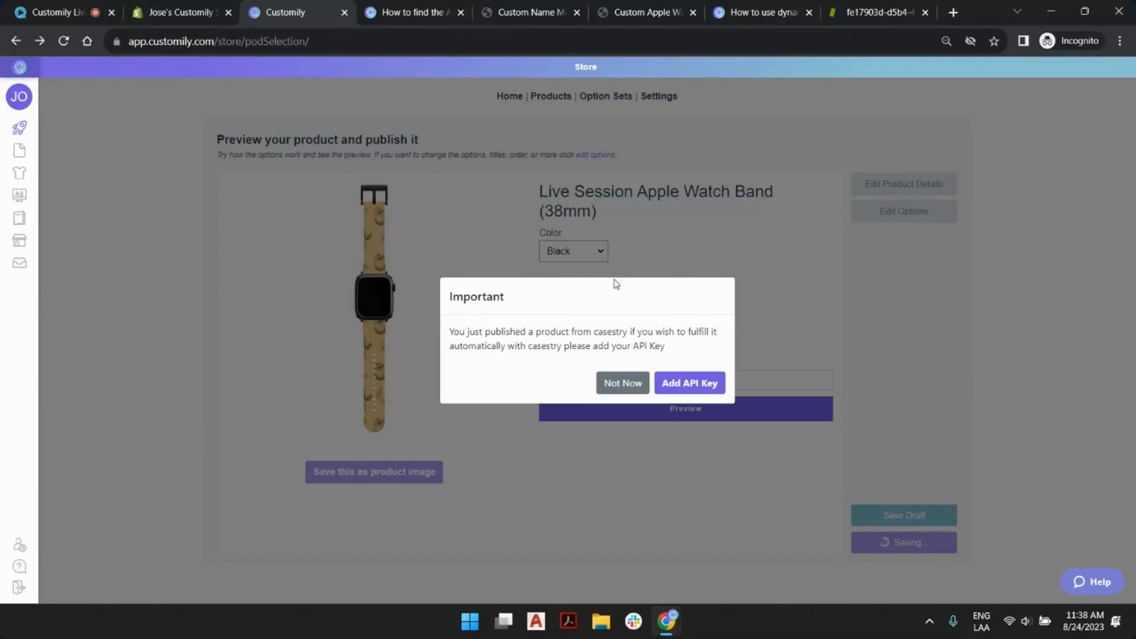
drag(595, 331, 628, 333)
click(580, 334)
click(610, 385)
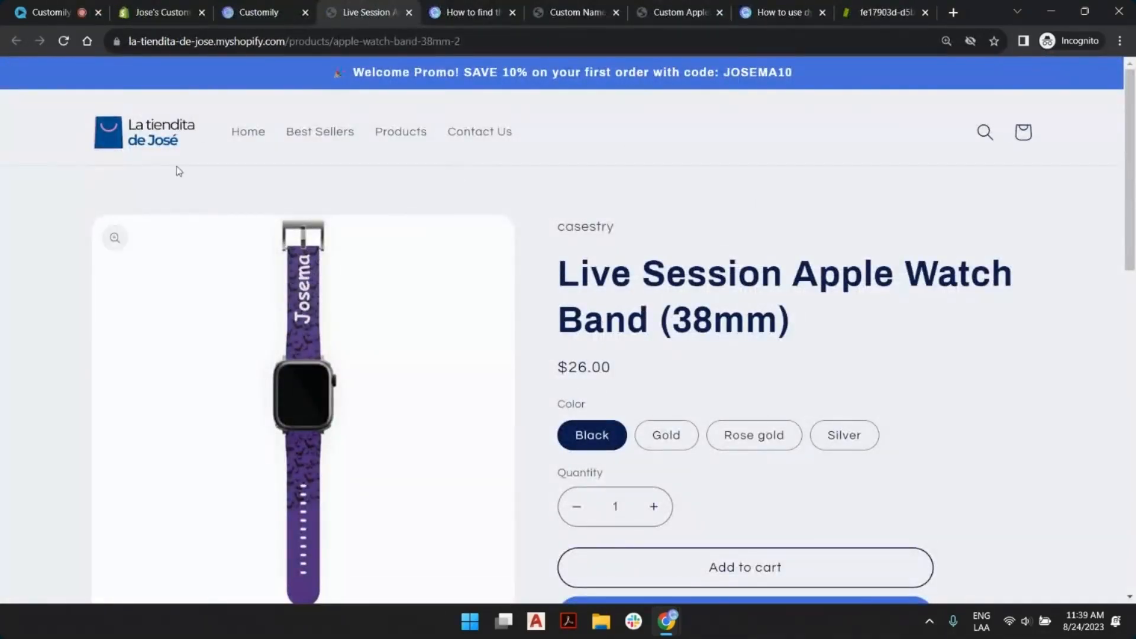
On the published watch band page, try a sample first name for the personalization and replace it with "Customily"
scroll(705, 193, down, 3)
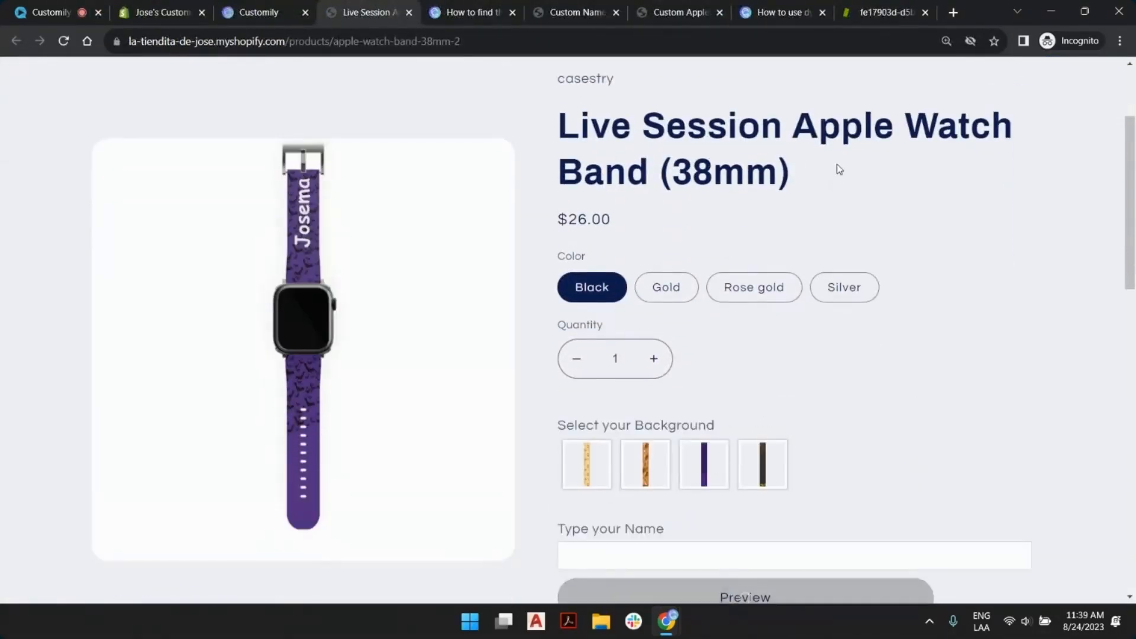
scroll(833, 177, down, 4)
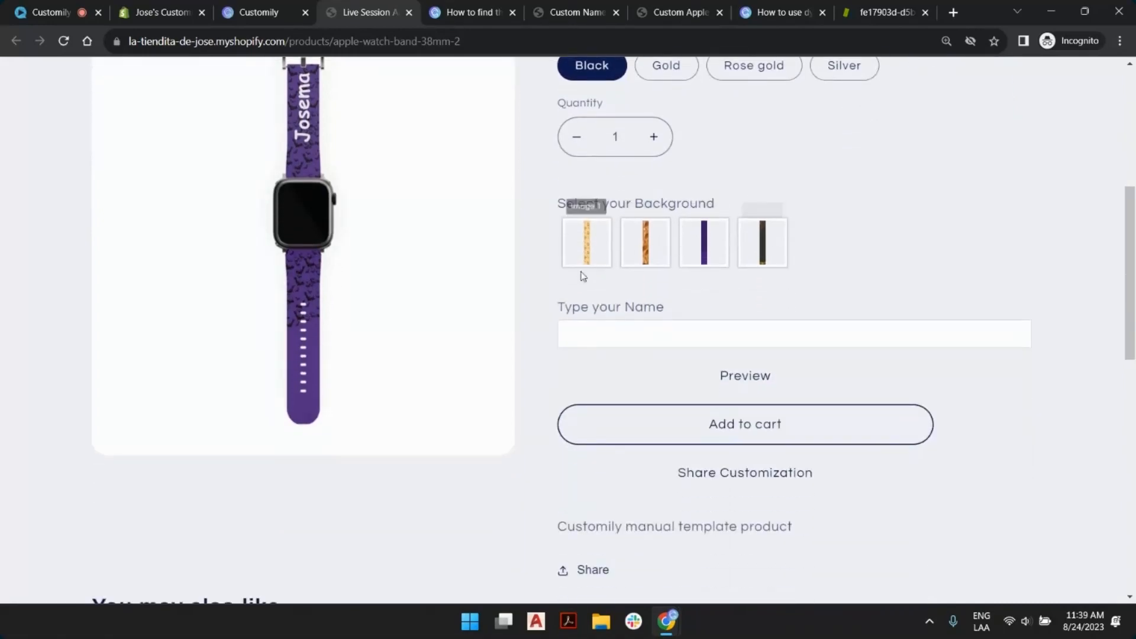
click(636, 336)
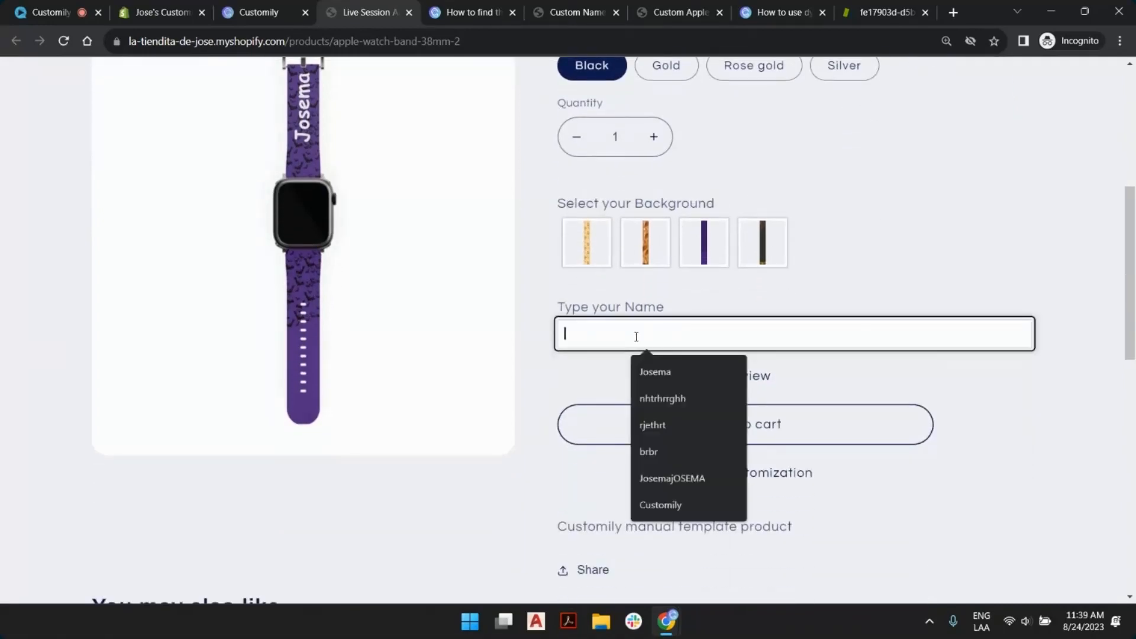
click(672, 371)
click(640, 344)
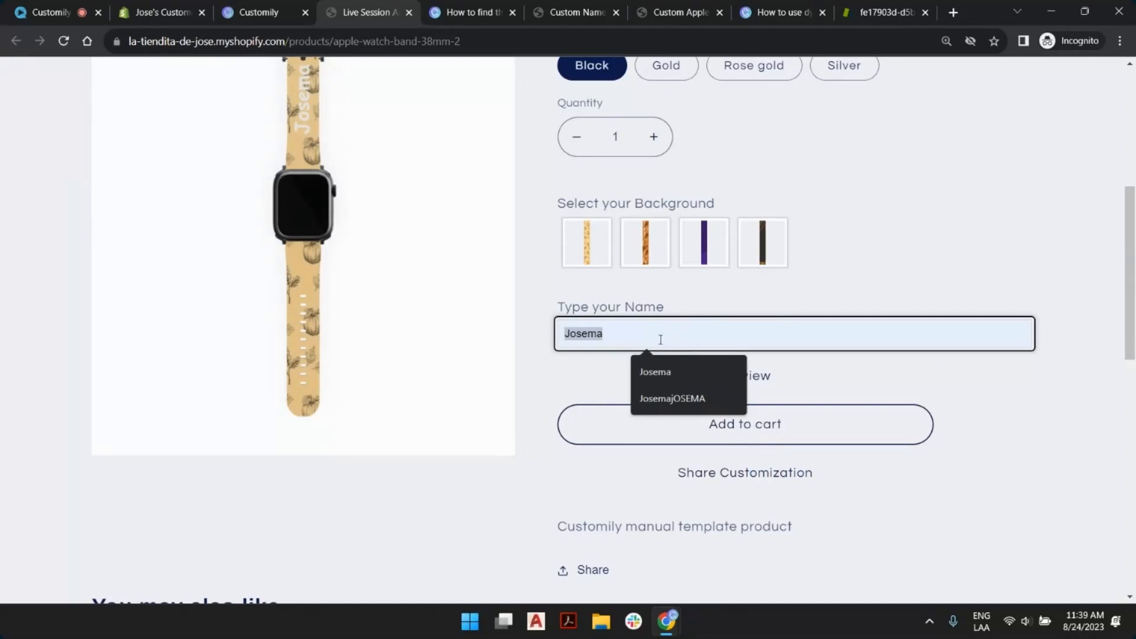
key(BackSpace)
click(618, 332)
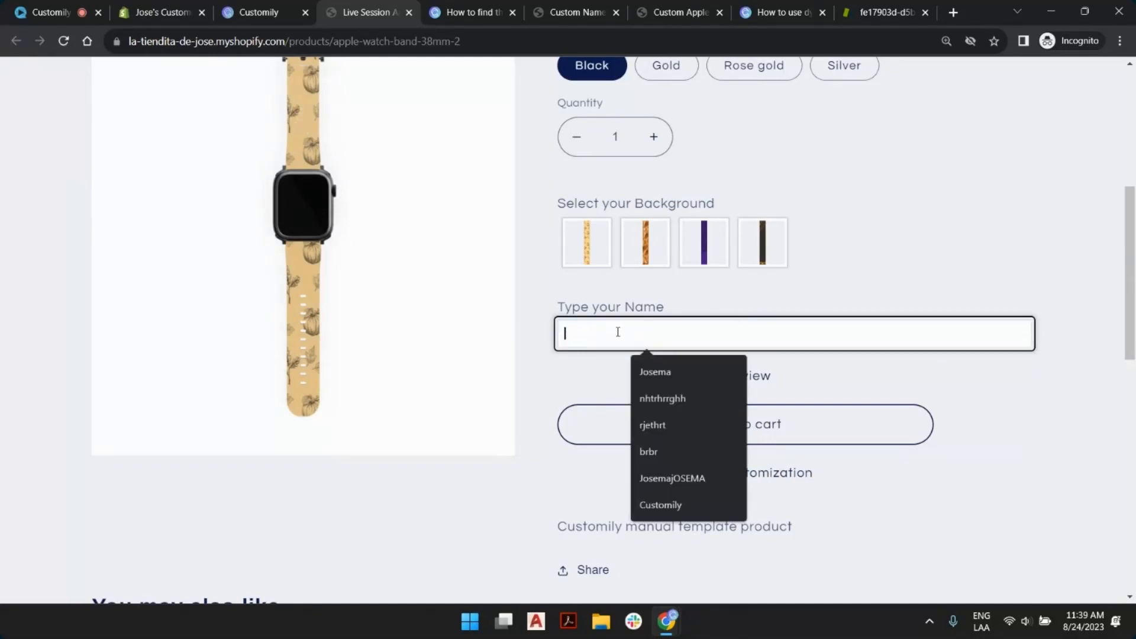
click(710, 505)
Preview the fourth, second and first backgrounds on the live watch band and select the Rose gold color
scroll(426, 290, up, 3)
click(768, 396)
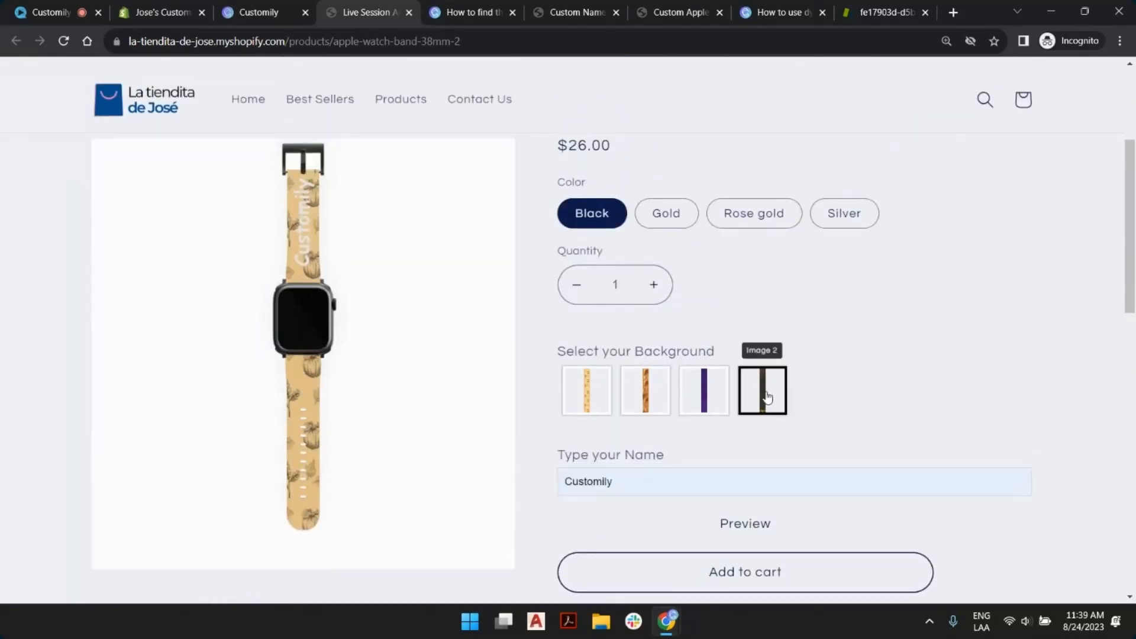
click(642, 395)
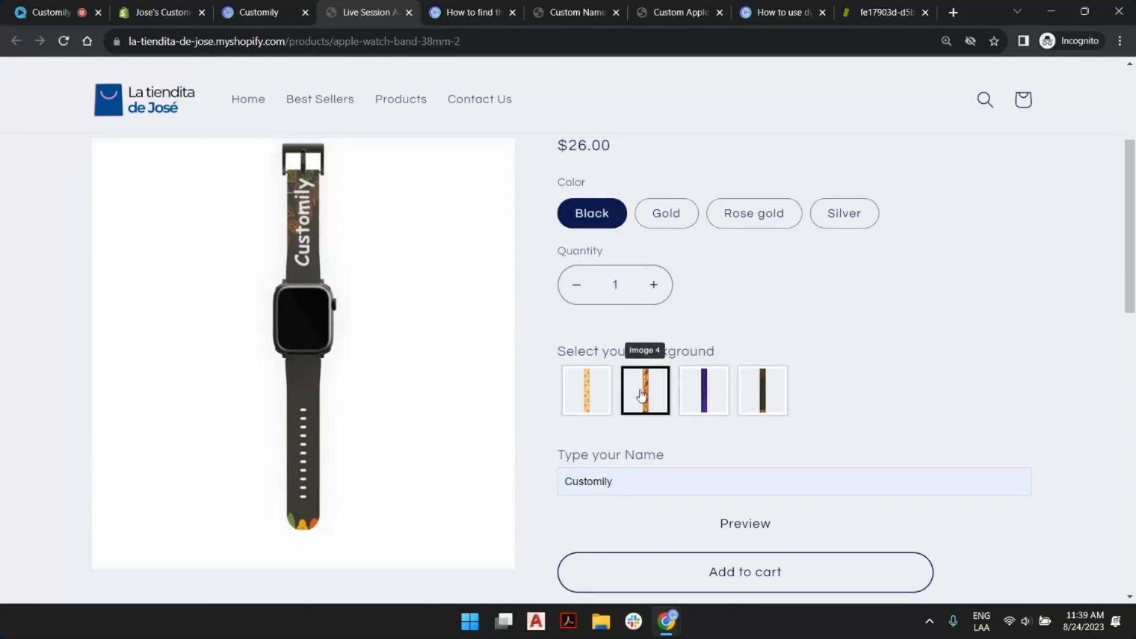
click(592, 394)
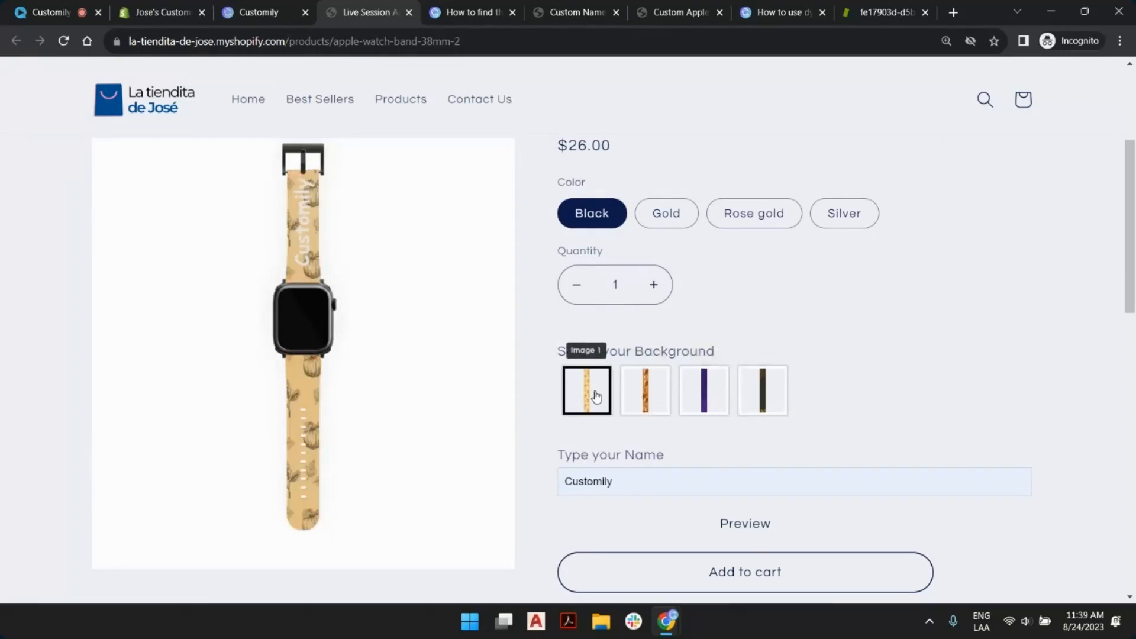
click(764, 214)
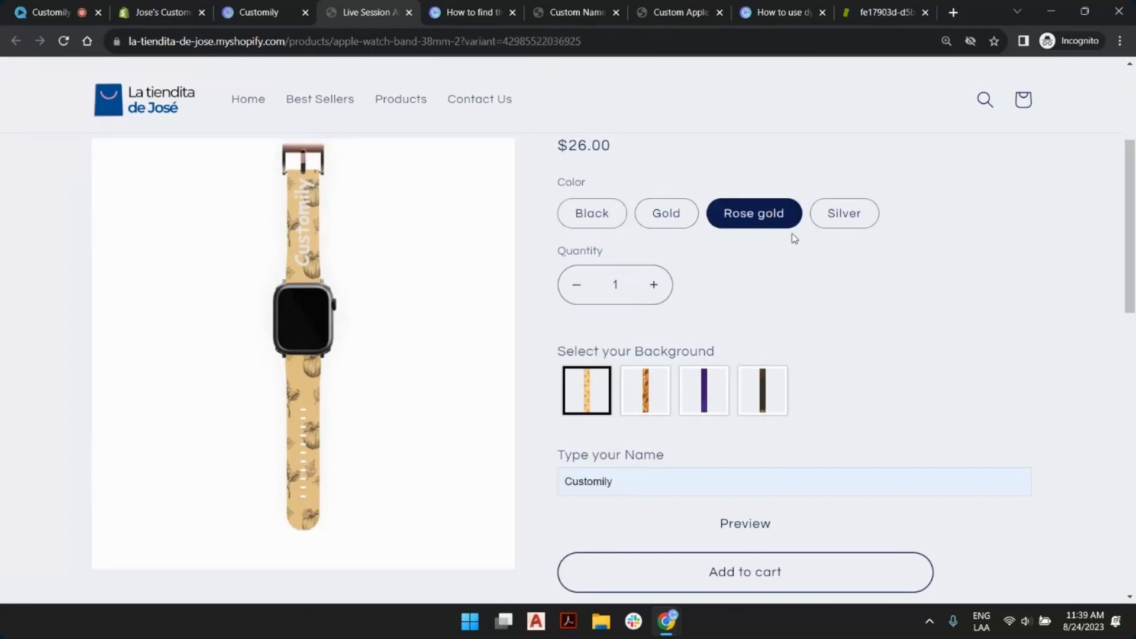
Review the published product page from the title down to the customization options, highlighting the vendor name above the title
scroll(751, 293, up, 4)
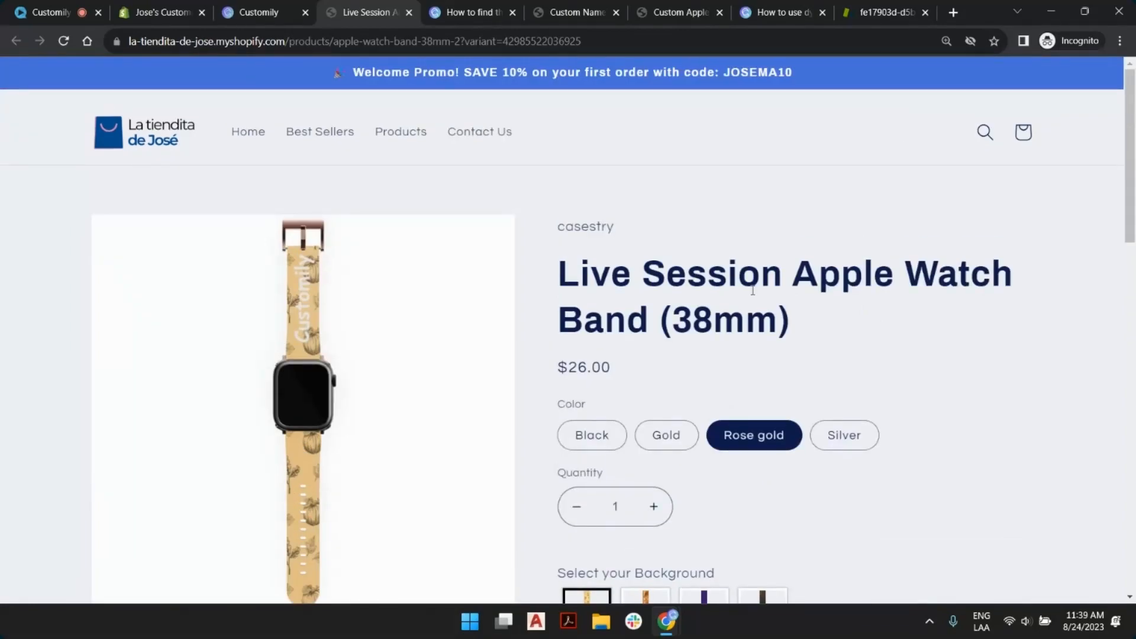
scroll(752, 290, down, 7)
scroll(769, 295, up, 2)
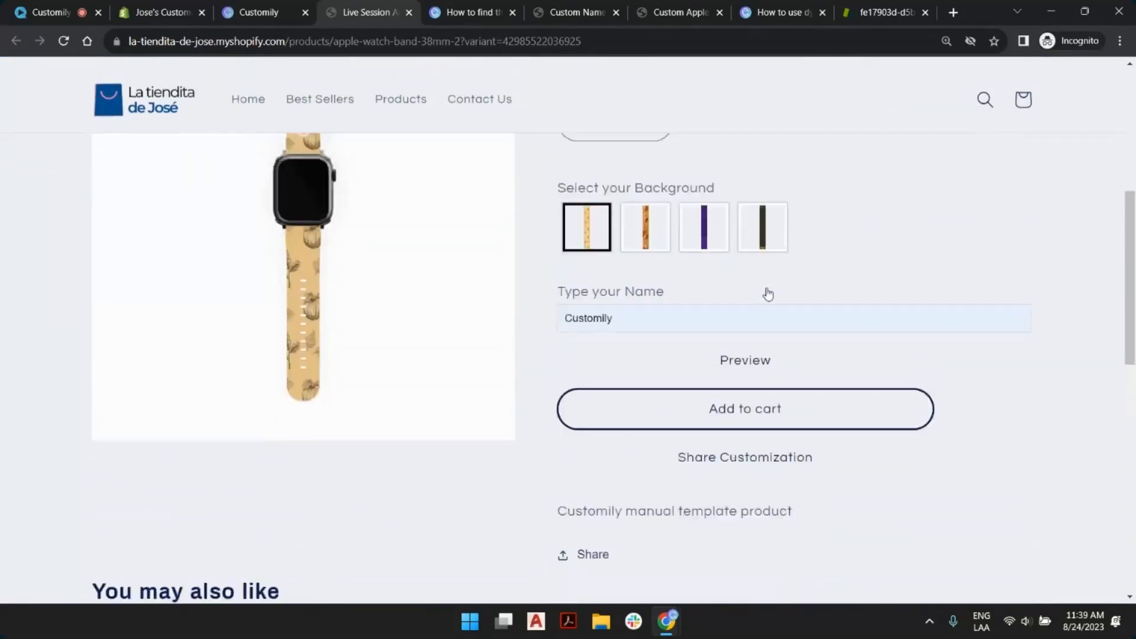
scroll(768, 294, up, 5)
drag(555, 228, 629, 233)
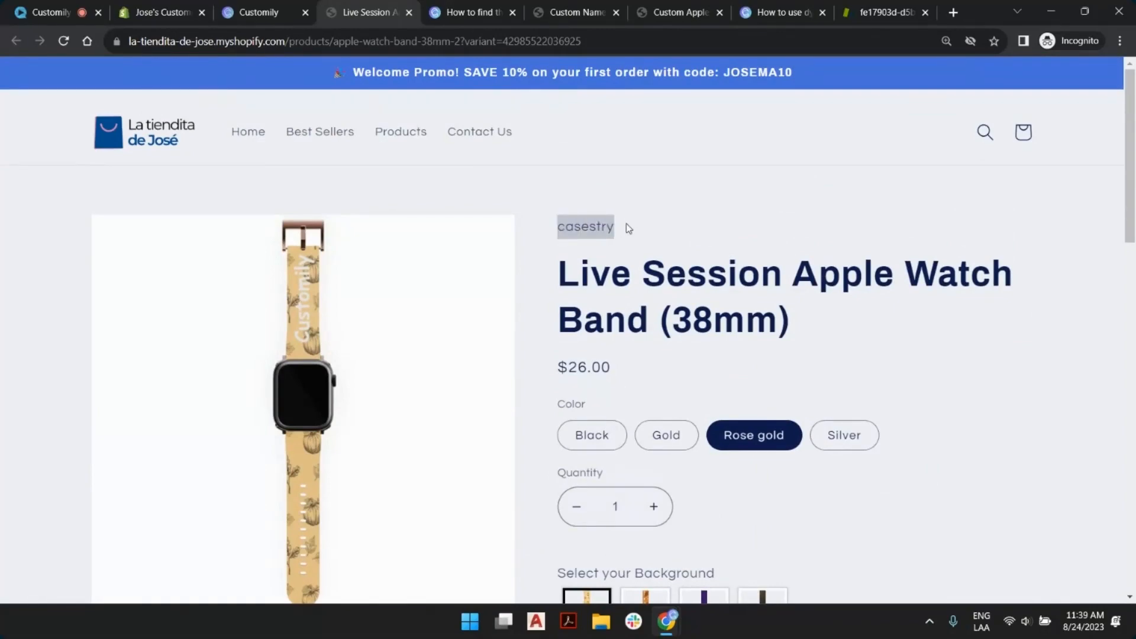
click(581, 226)
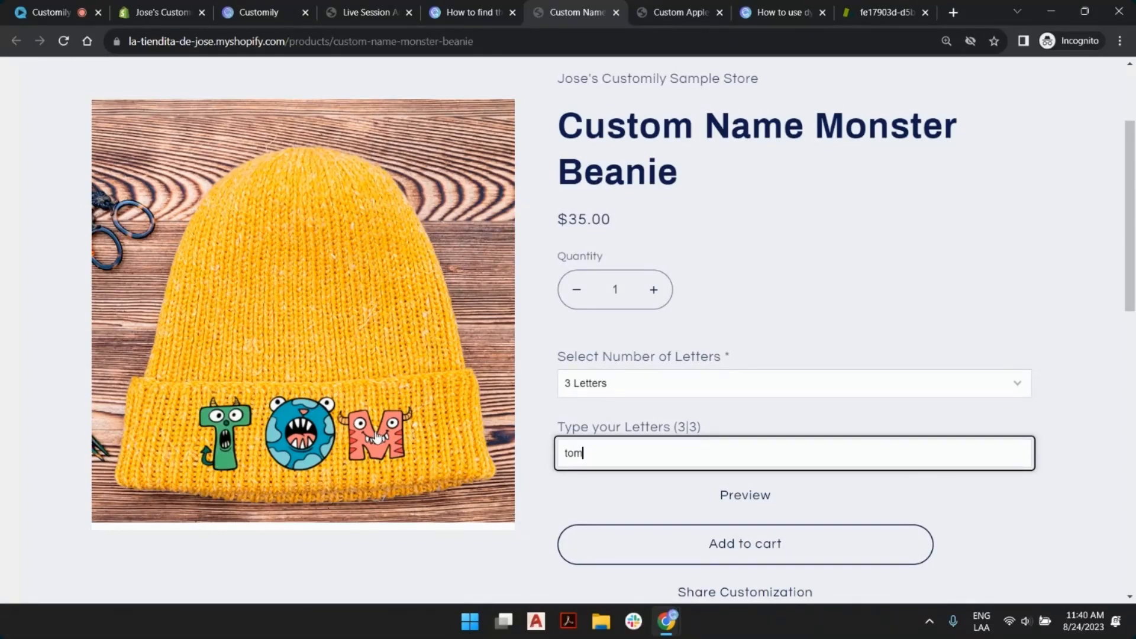
Open the 24-8 assets folder in File Explorer and look through the monster letter PNG images from A to Z
click(609, 625)
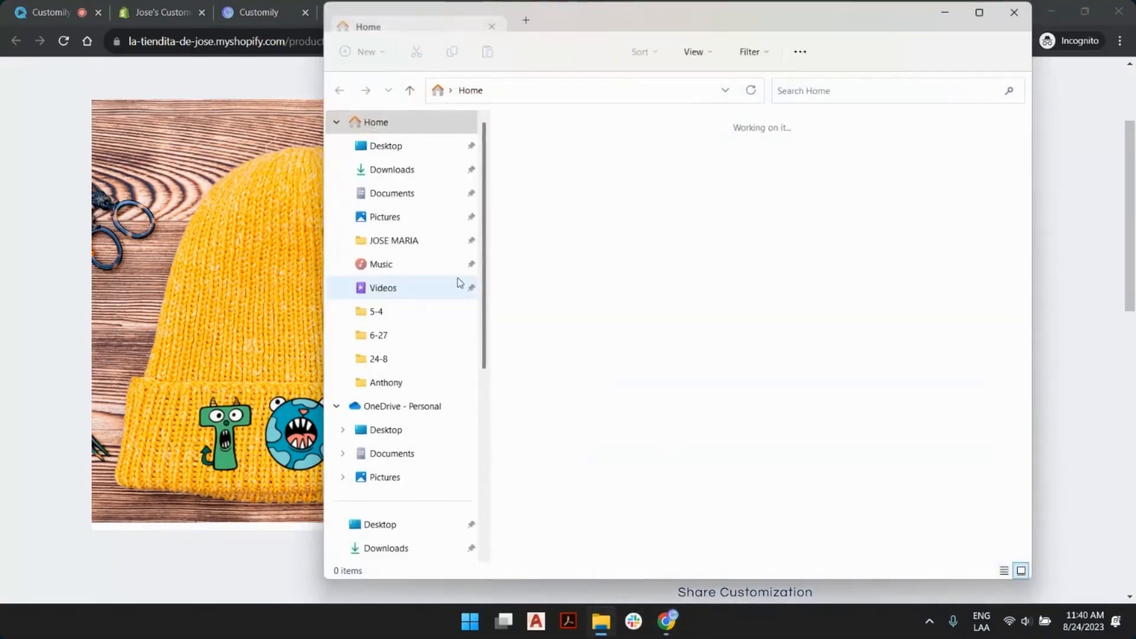
click(424, 369)
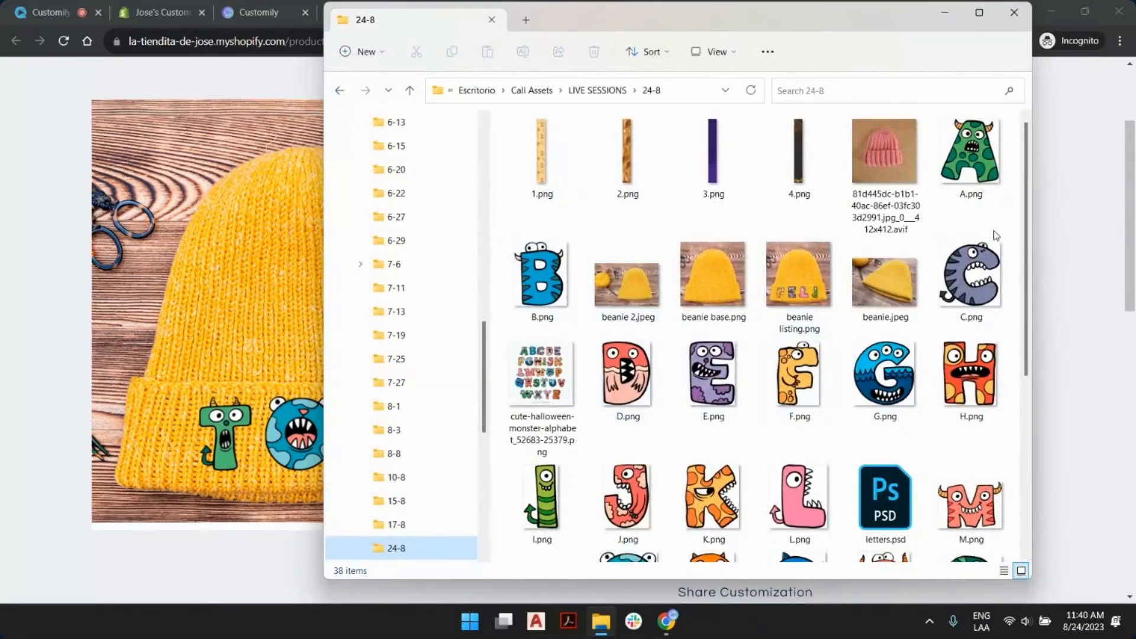
click(985, 185)
click(971, 278)
click(970, 375)
click(858, 390)
click(799, 382)
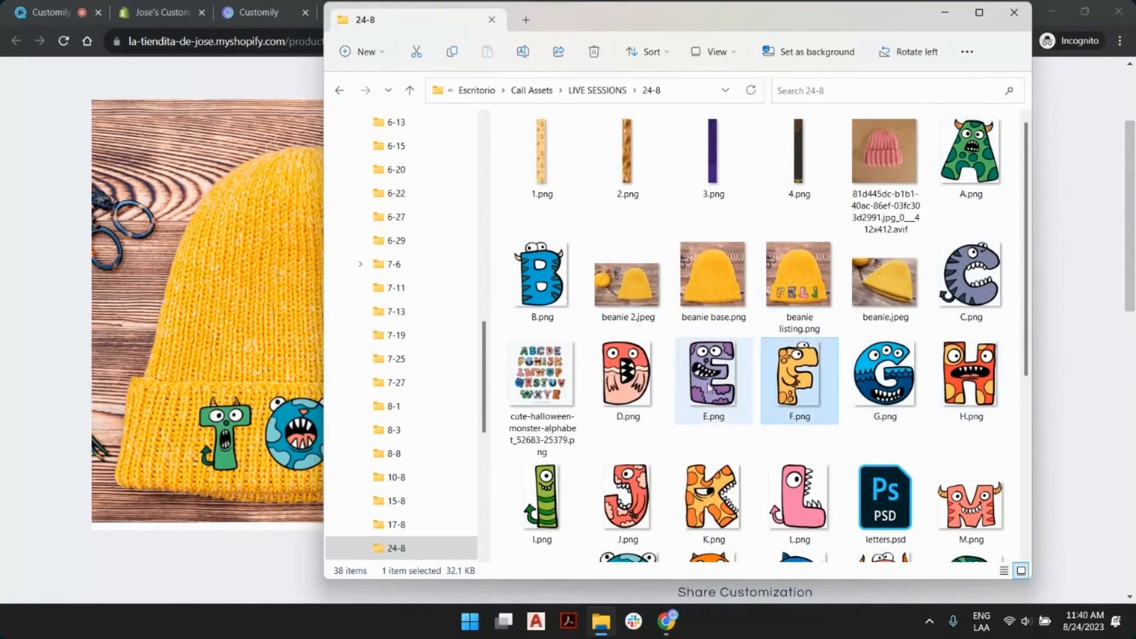
click(713, 382)
click(618, 393)
scroll(618, 394, down, 4)
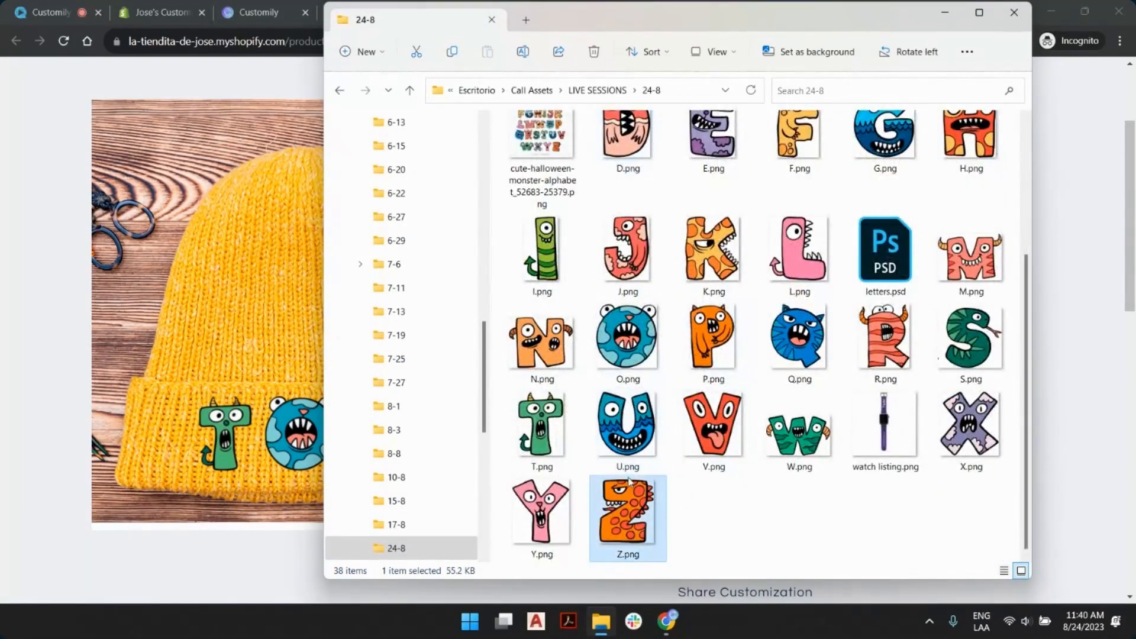
scroll(721, 396, up, 4)
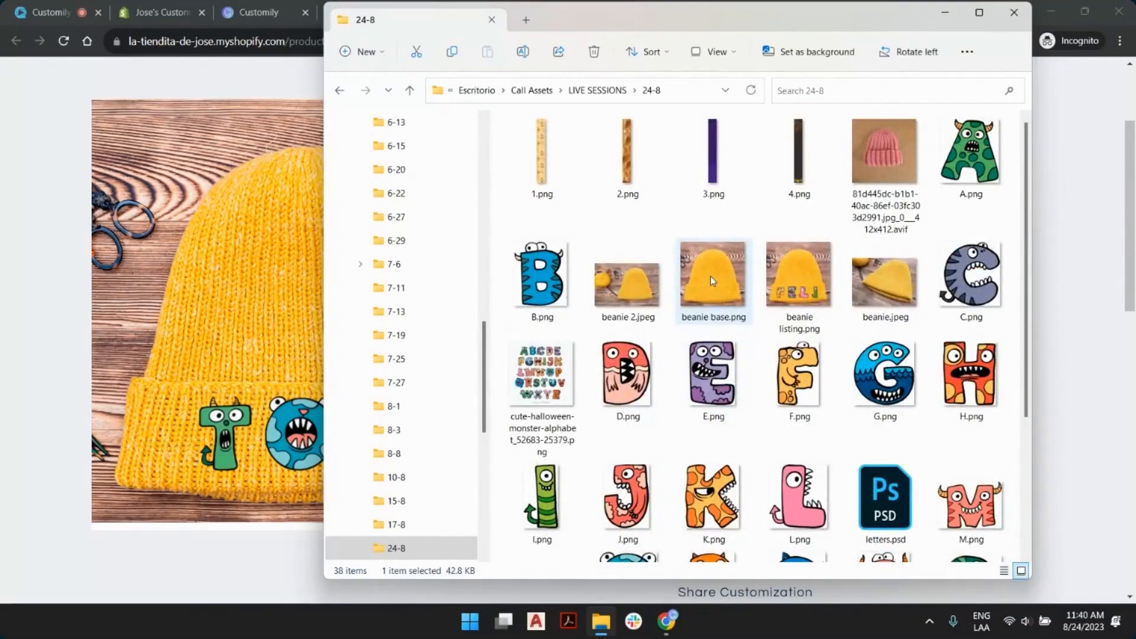
View the blank beanie picture beanie base.png, check the letter images again and return to the beanie's store page
double_click(710, 276)
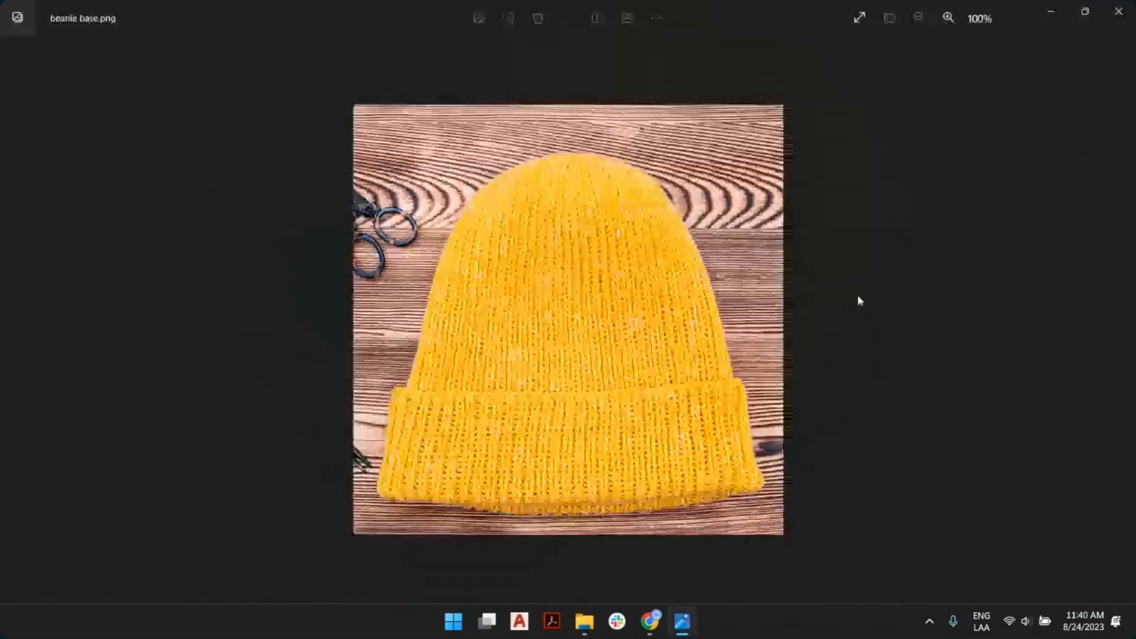
click(1122, 12)
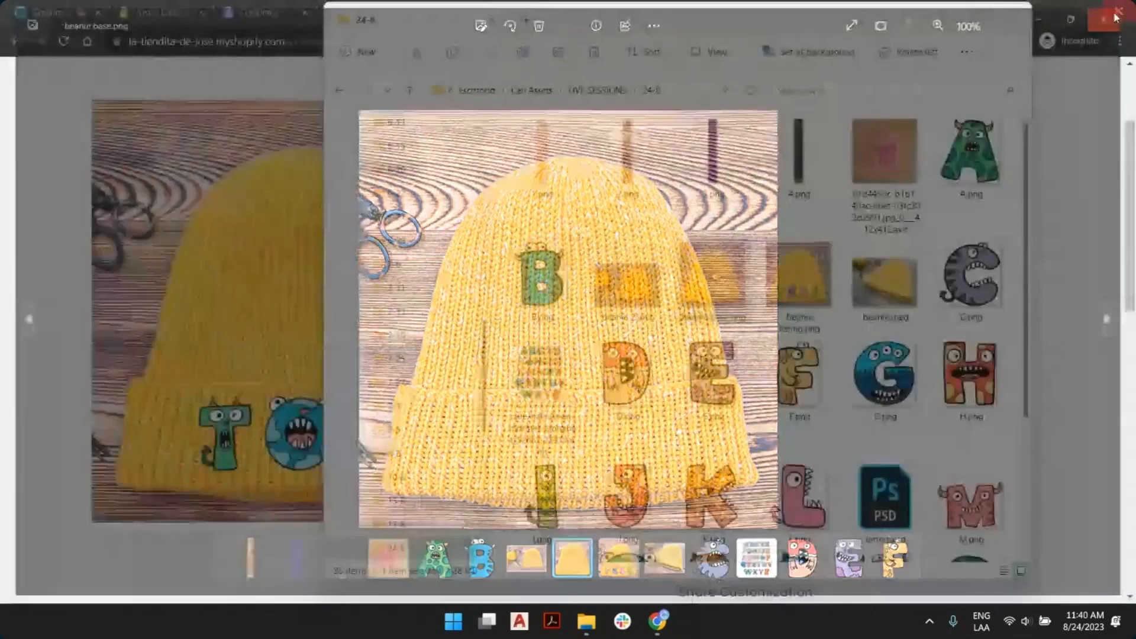
click(970, 278)
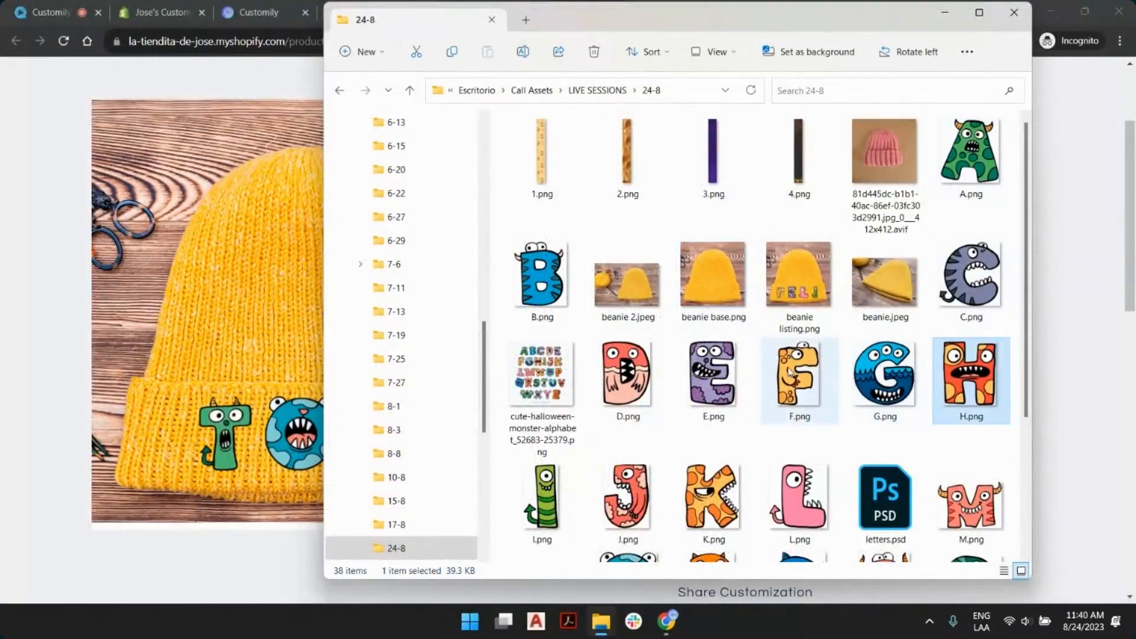
click(645, 371)
scroll(680, 378, down, 3)
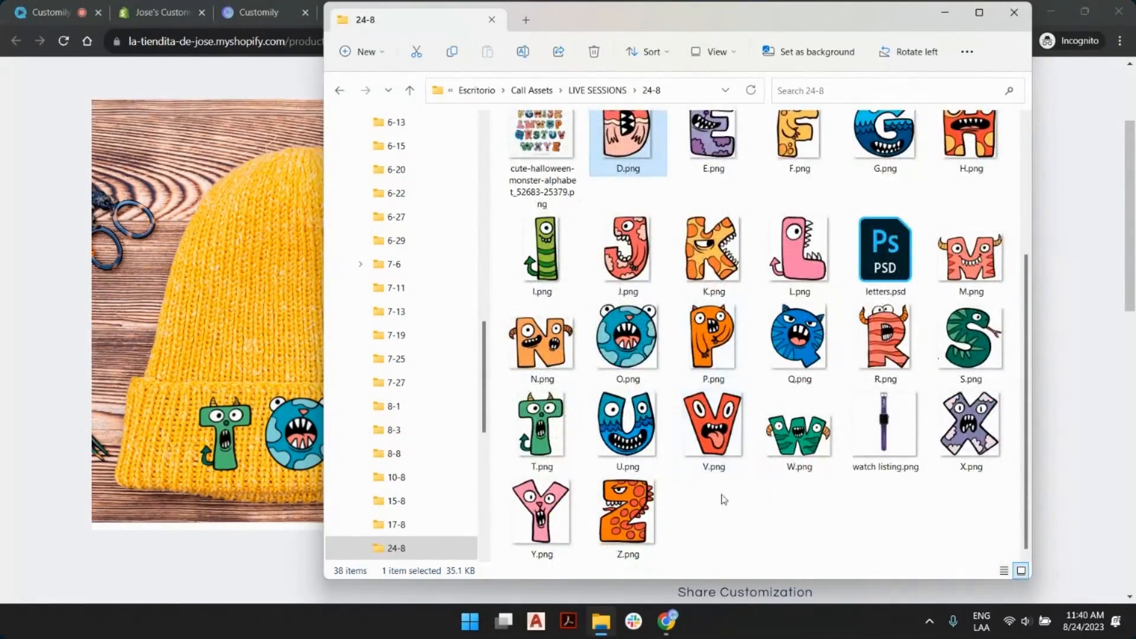
click(248, 558)
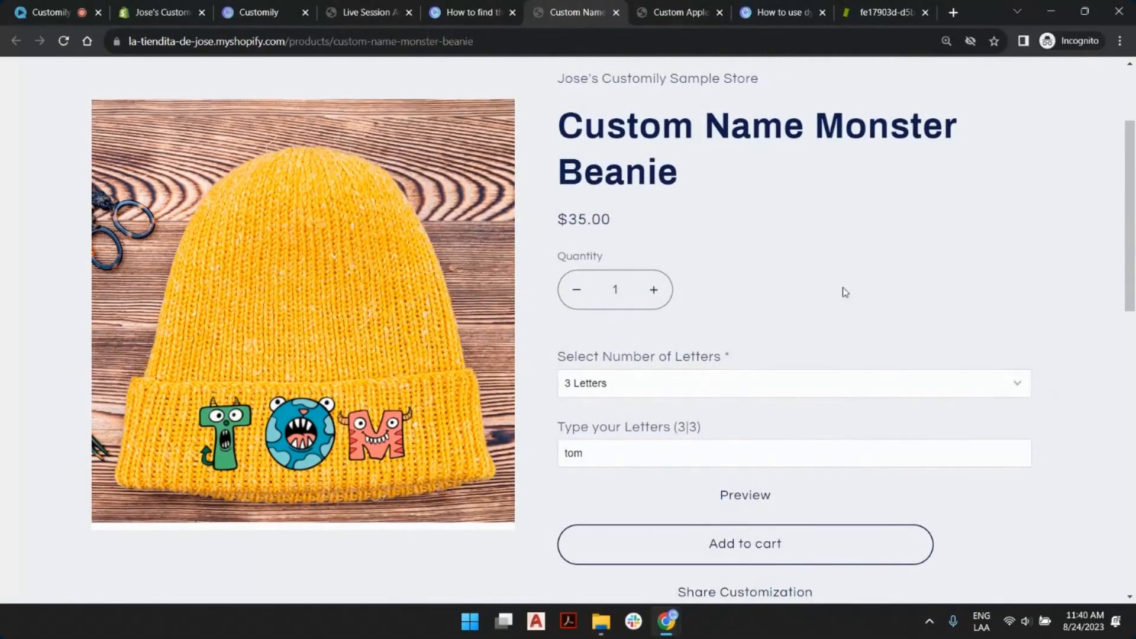
Replace the letters on the Custom Name Monster Beanie with another three-letter sample name and examine the updated preview
click(602, 456)
key(ctrl+a)
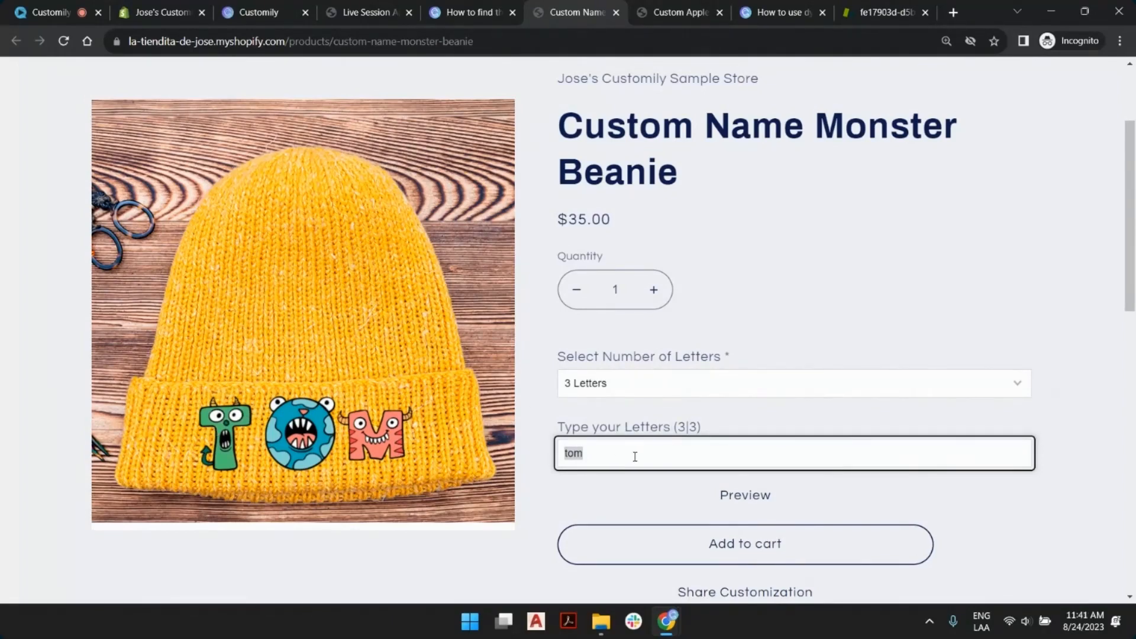
text(jey)
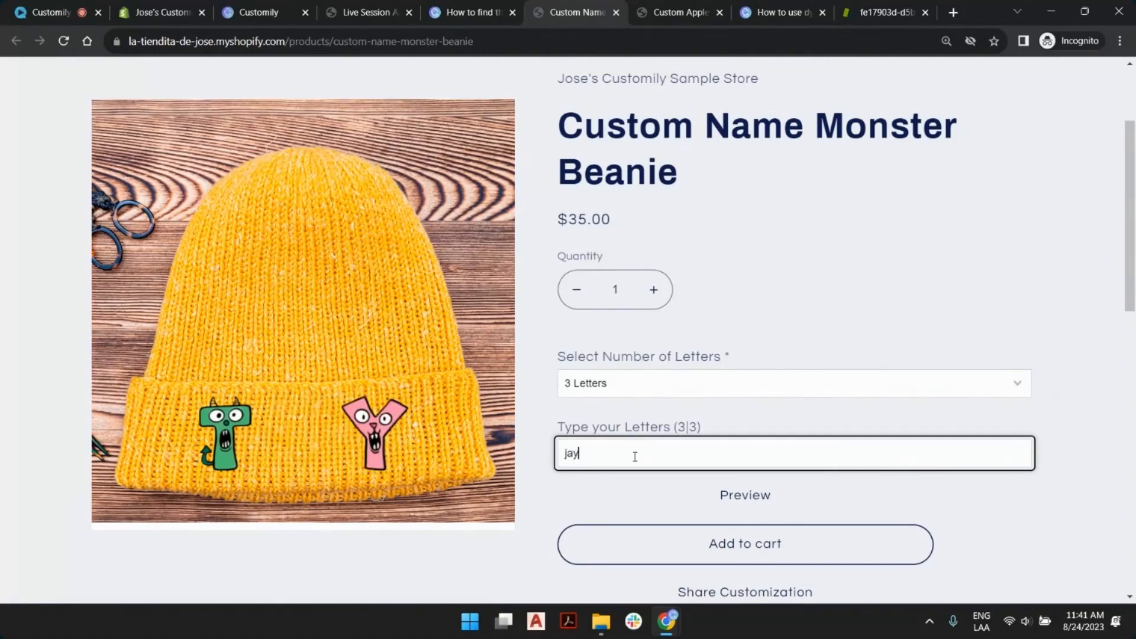
scroll(367, 171, down, 5)
scroll(379, 237, up, 7)
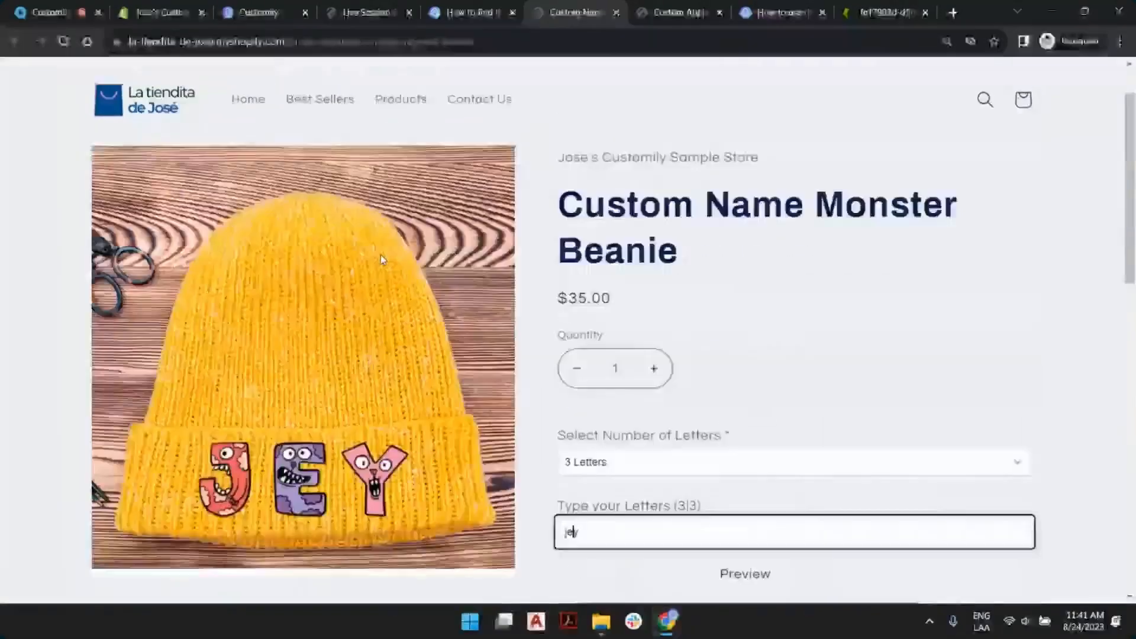
scroll(689, 295, down, 1)
scroll(689, 294, down, 1)
scroll(254, 362, up, 3)
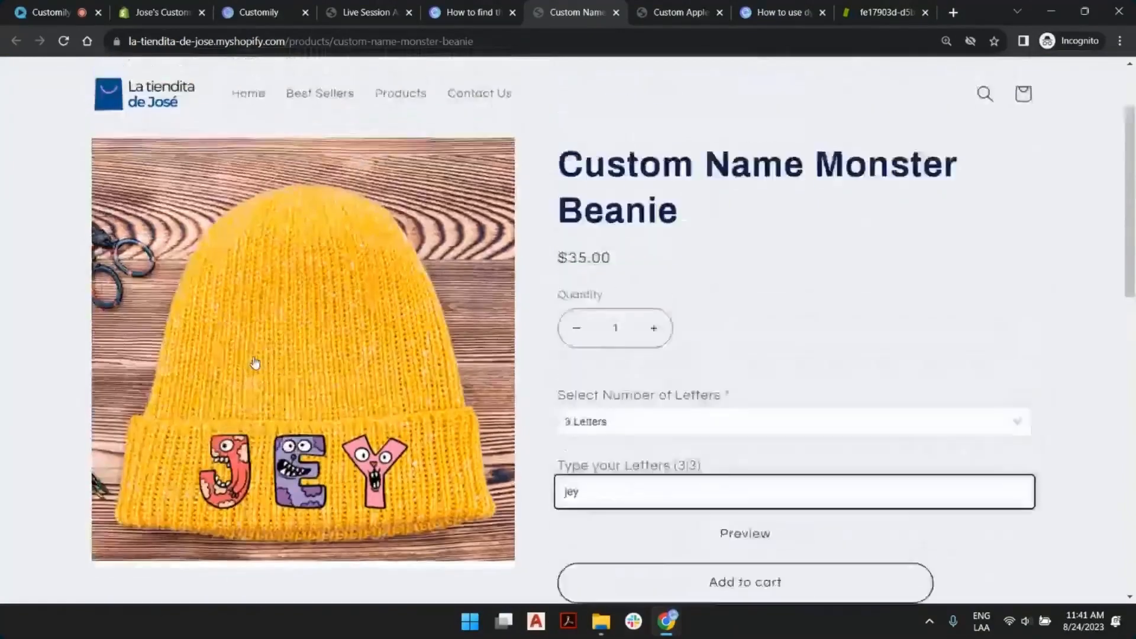
Switch to Customily's store page and view the product bases and providers offered for creating a new product
mouse_move(581, 530)
mouse_down()
mouse_move(565, 529)
mouse_move(591, 529)
mouse_up()
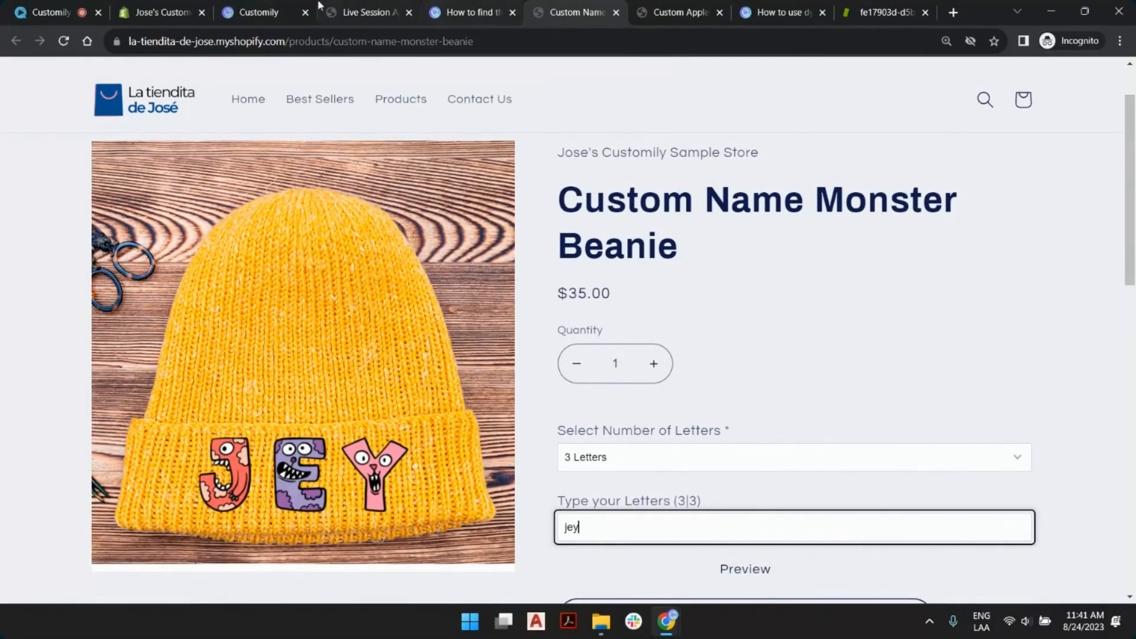
click(277, 9)
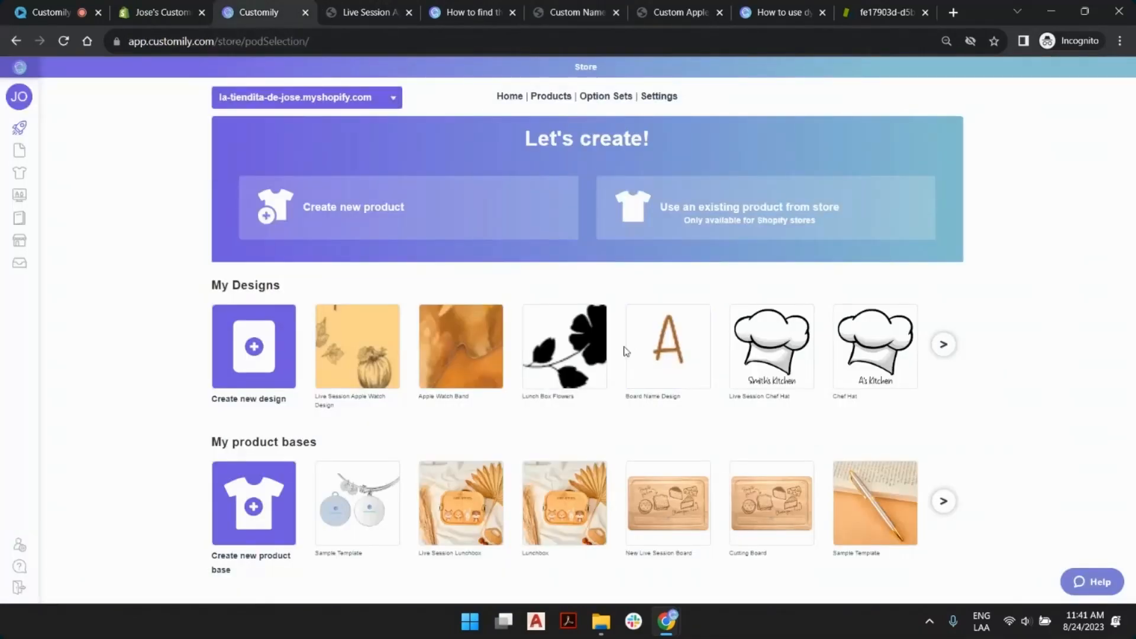
click(251, 228)
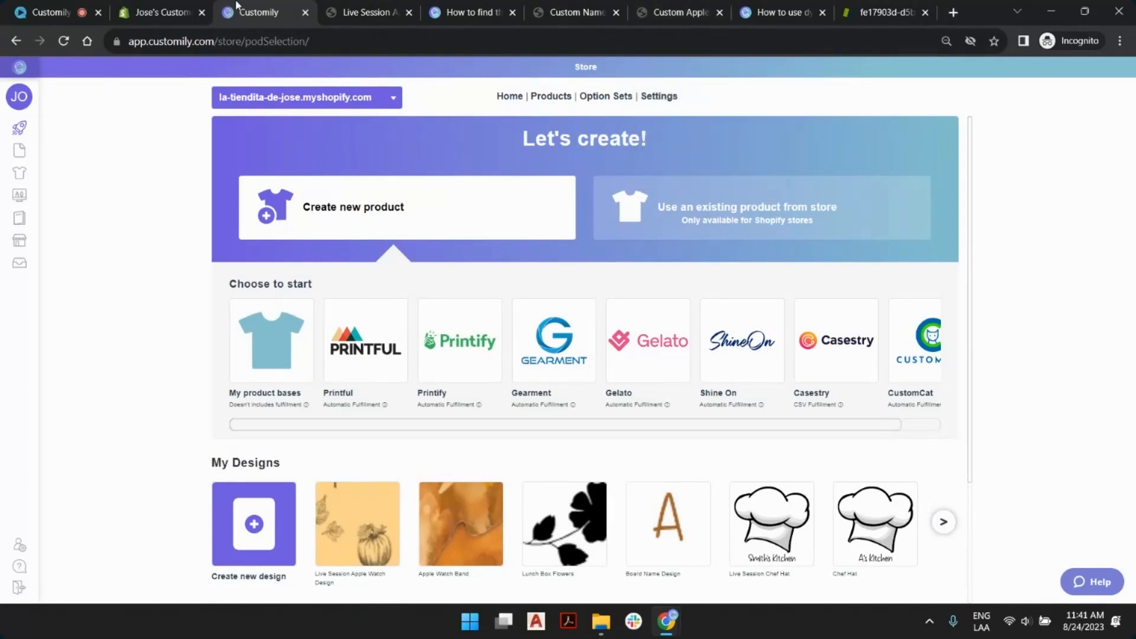
Switch to the Shopify admin and start a new product titled Live Session Monster Beanie
click(152, 7)
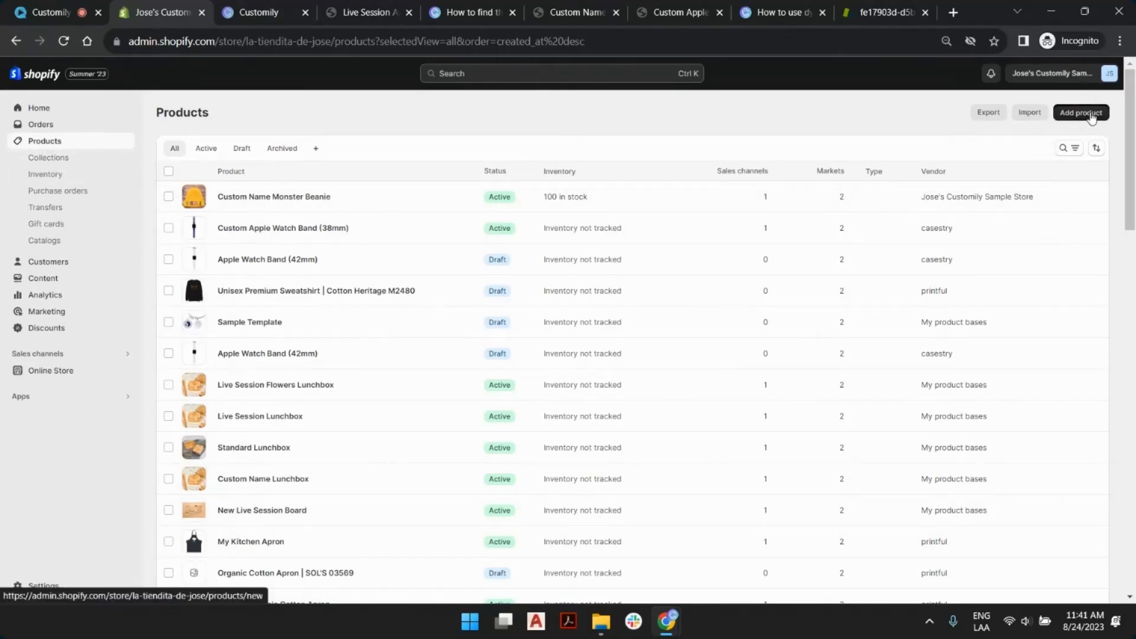
click(1086, 113)
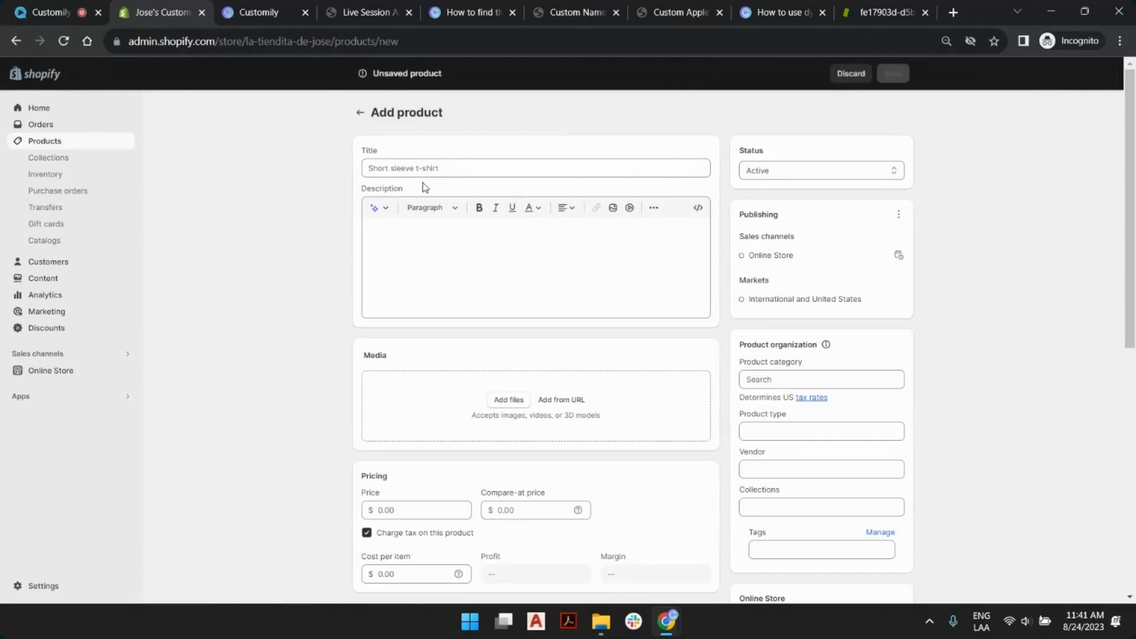
click(443, 169)
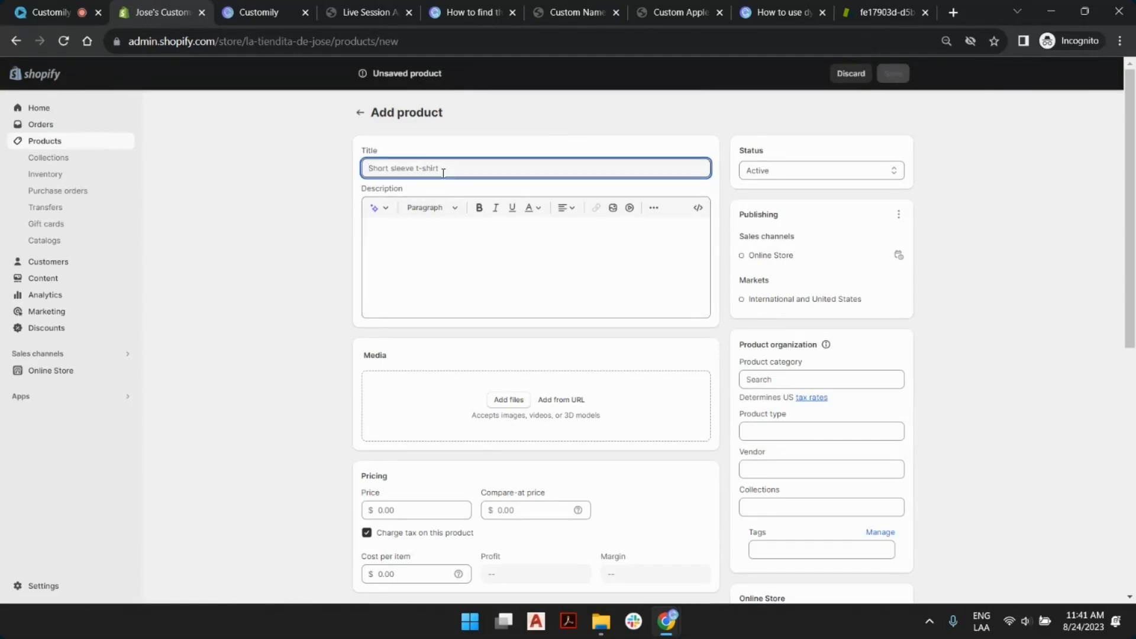
text(Live Sessipon Monster Beanie)
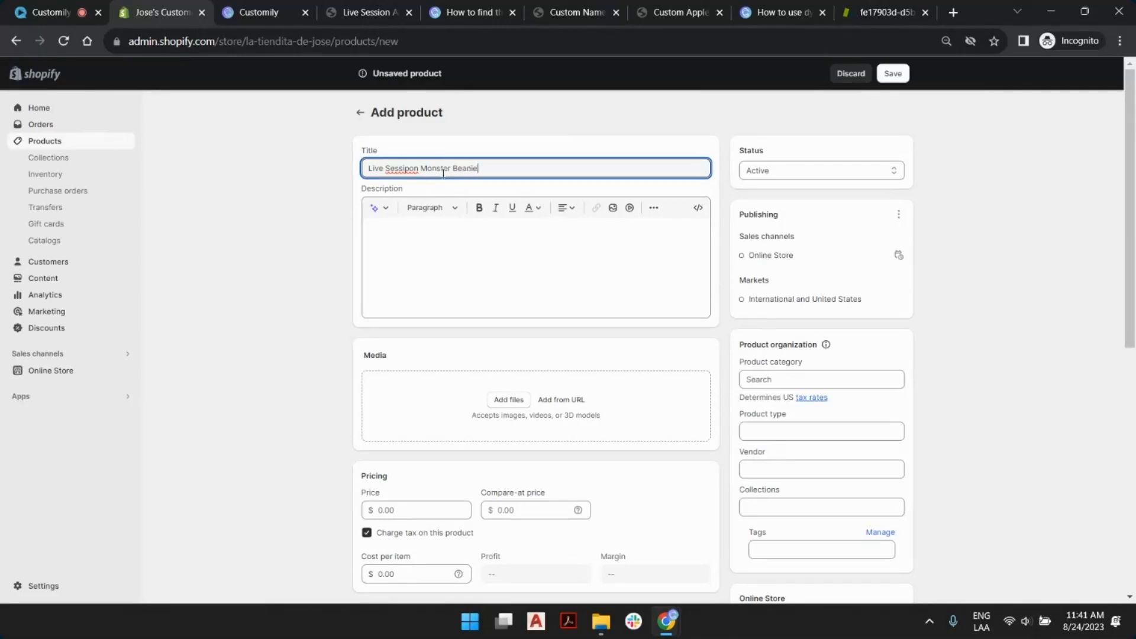
key(BackSpace)
Upload the blank yellow beanie picture as the product's media
scroll(651, 267, down, 3)
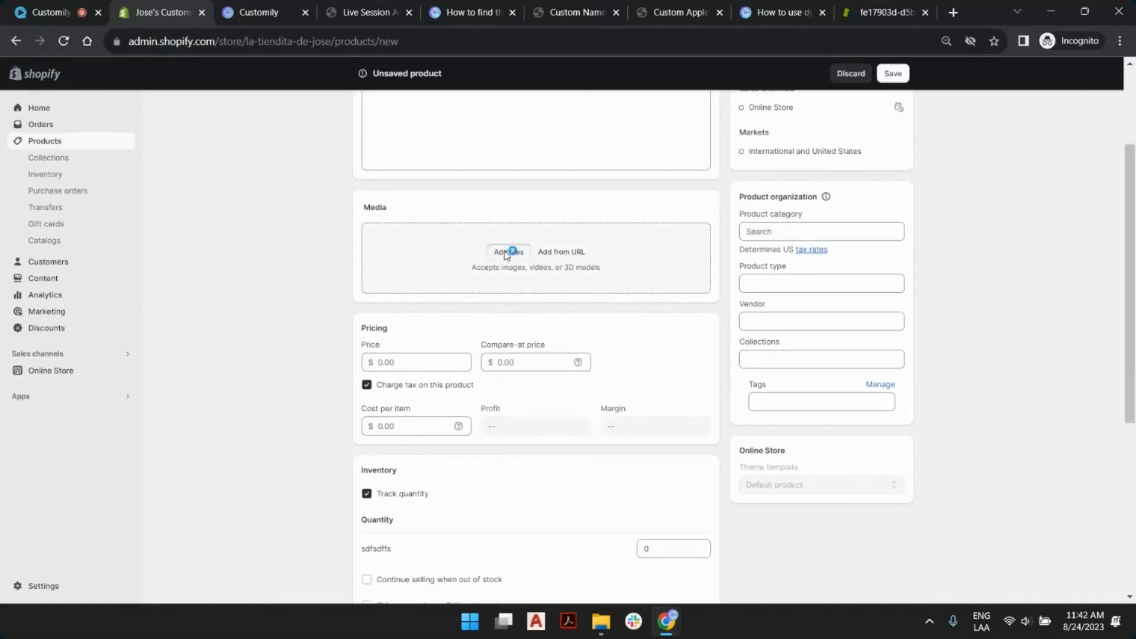
click(507, 255)
double_click(665, 265)
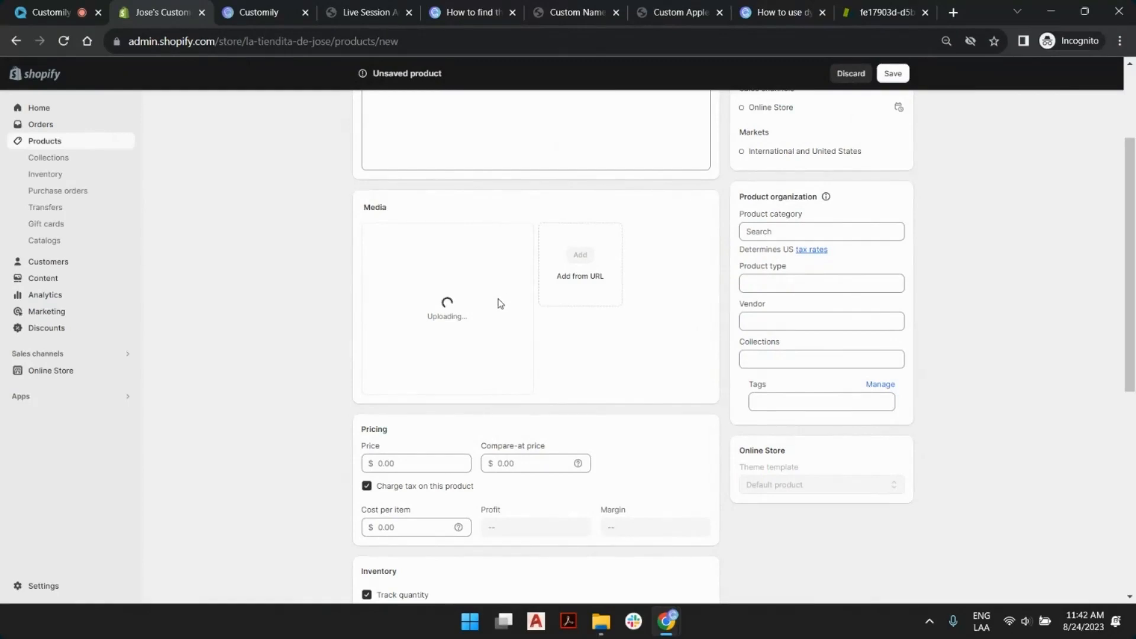
Set the product's price to $36 and its inventory quantity to 100
click(428, 460)
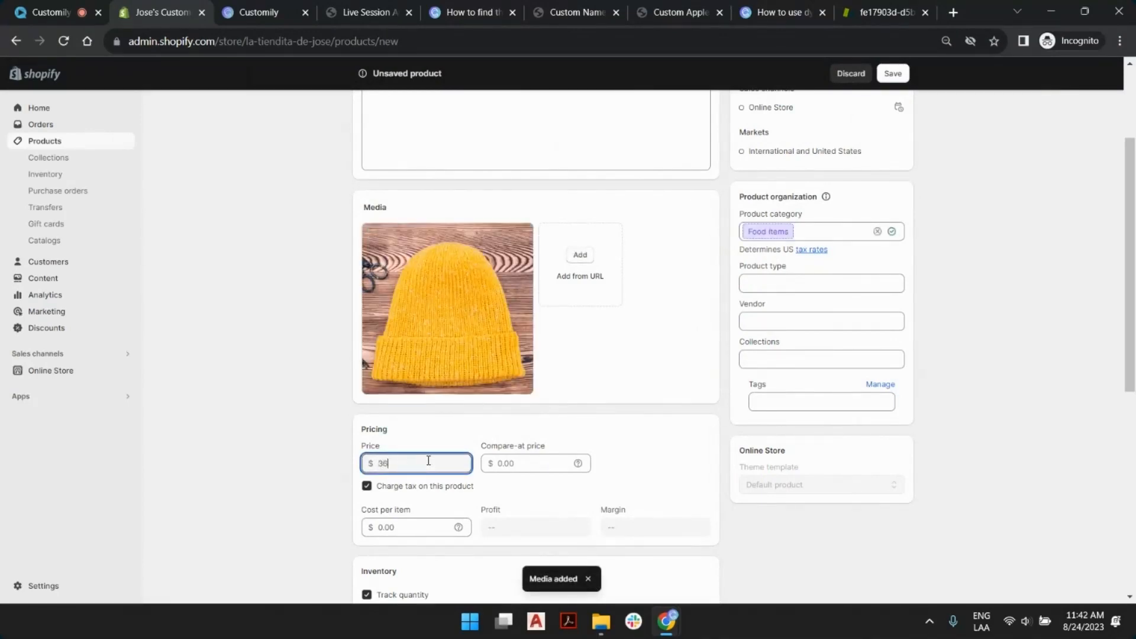
text(36)
scroll(616, 332, down, 4)
click(650, 426)
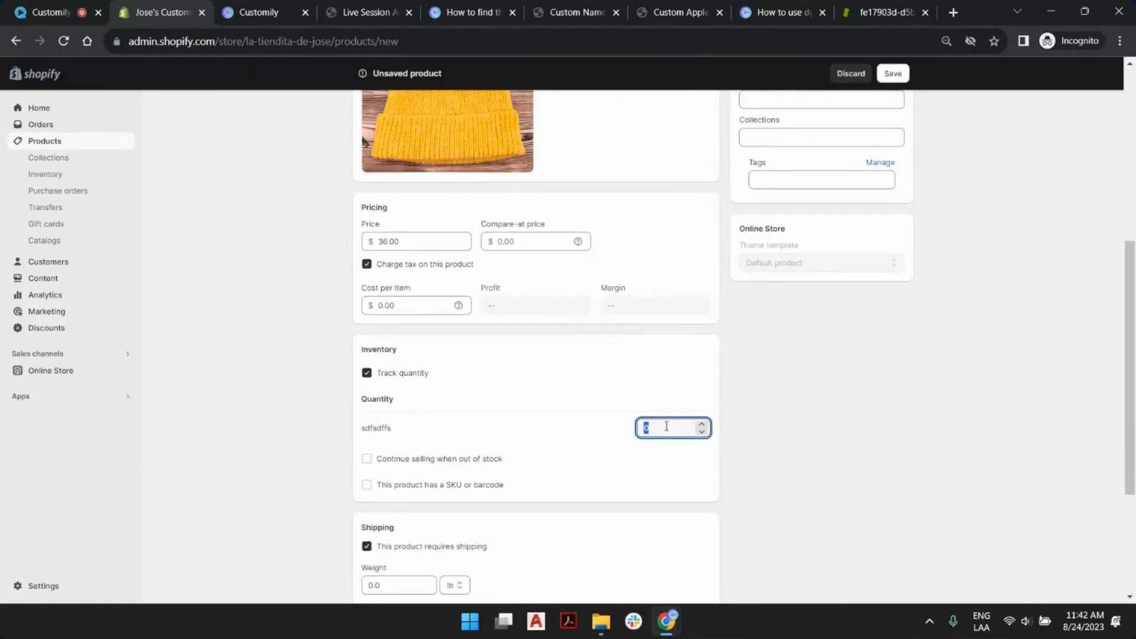
click(859, 397)
Remove the Food Items product category and add the beanie to the Apparel collection
scroll(867, 361, up, 5)
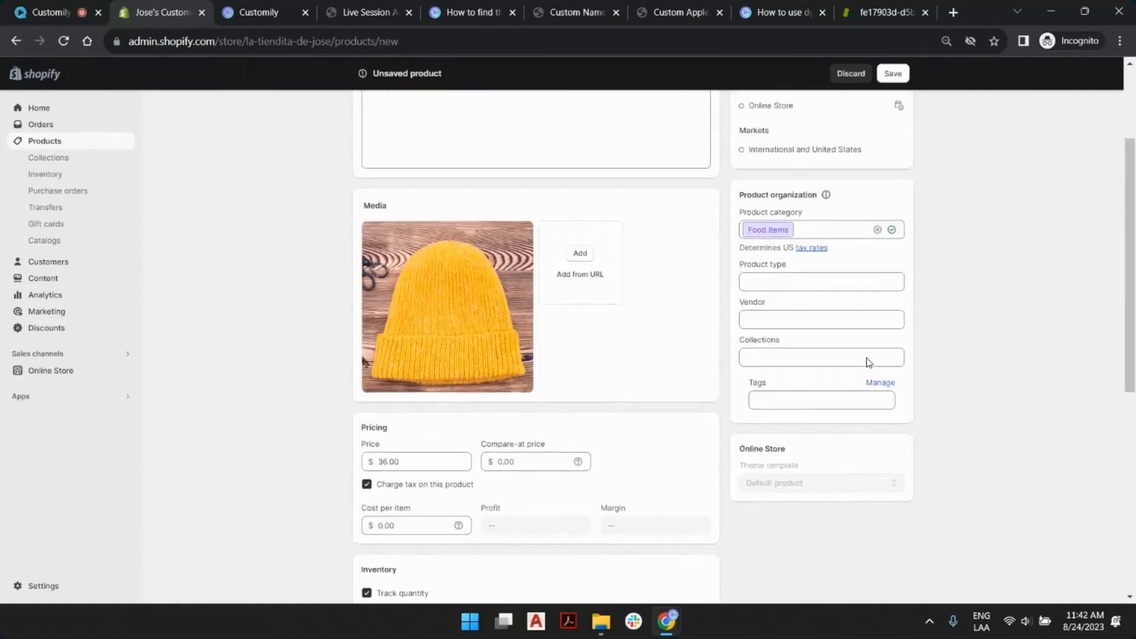
click(877, 300)
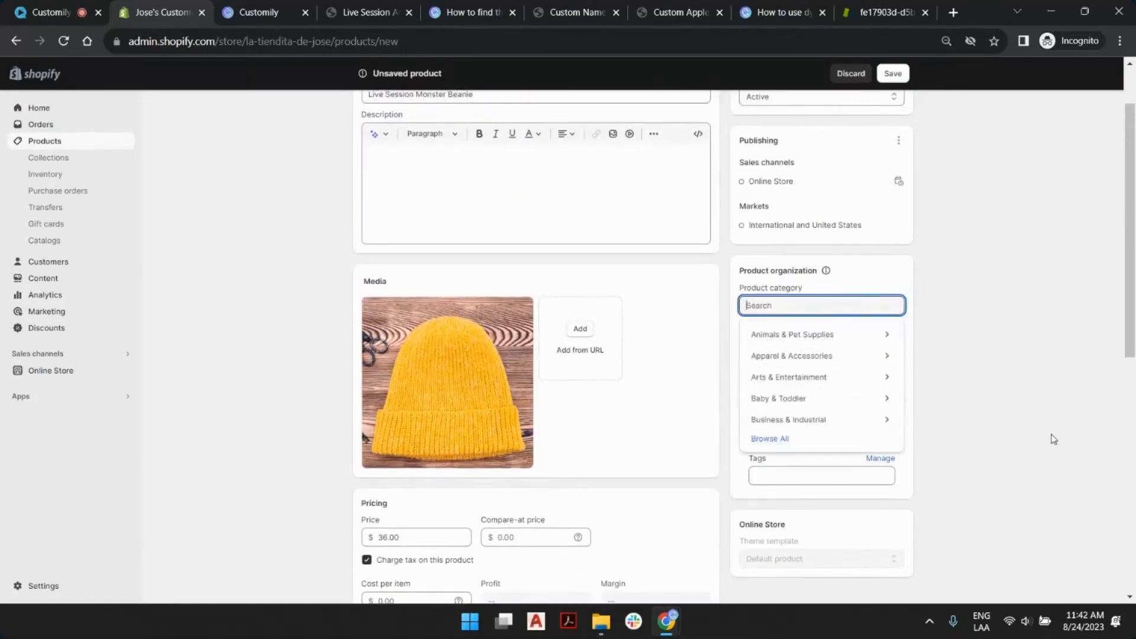
click(1053, 436)
click(798, 426)
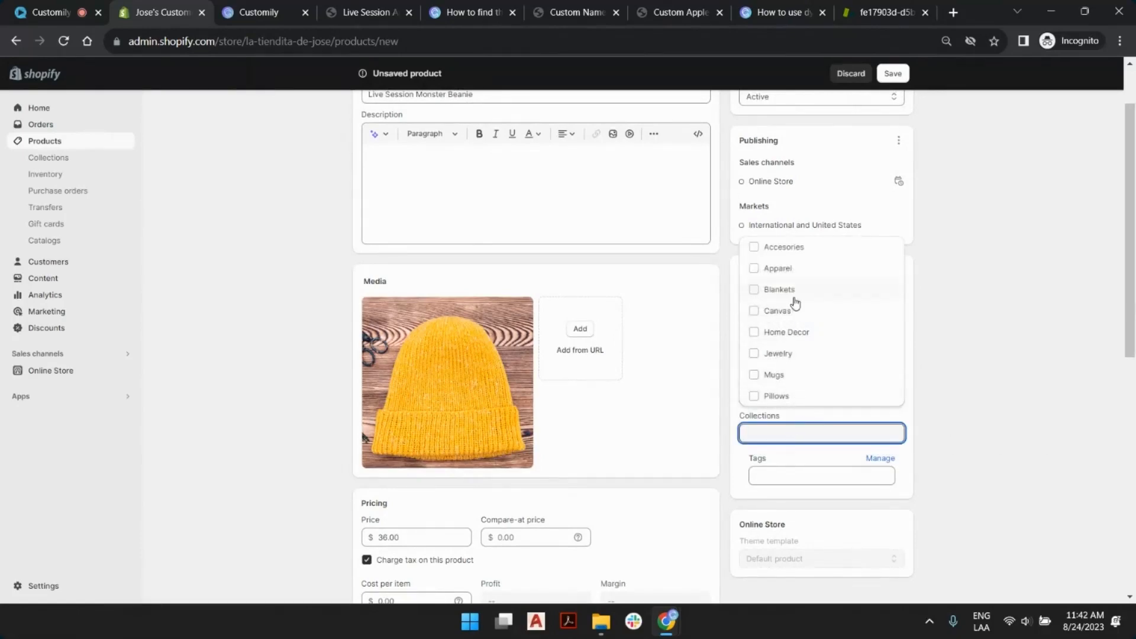
click(790, 272)
click(981, 338)
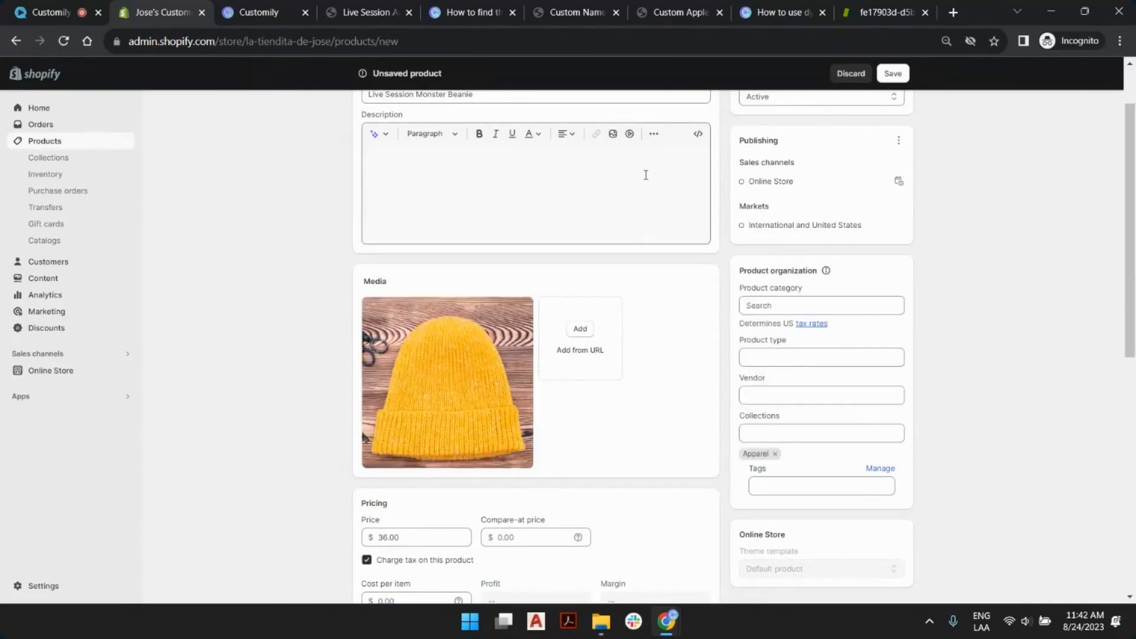
Set the shipping weight to 0.5 lb, leave the description empty and save the product
scroll(580, 188, up, 2)
click(413, 222)
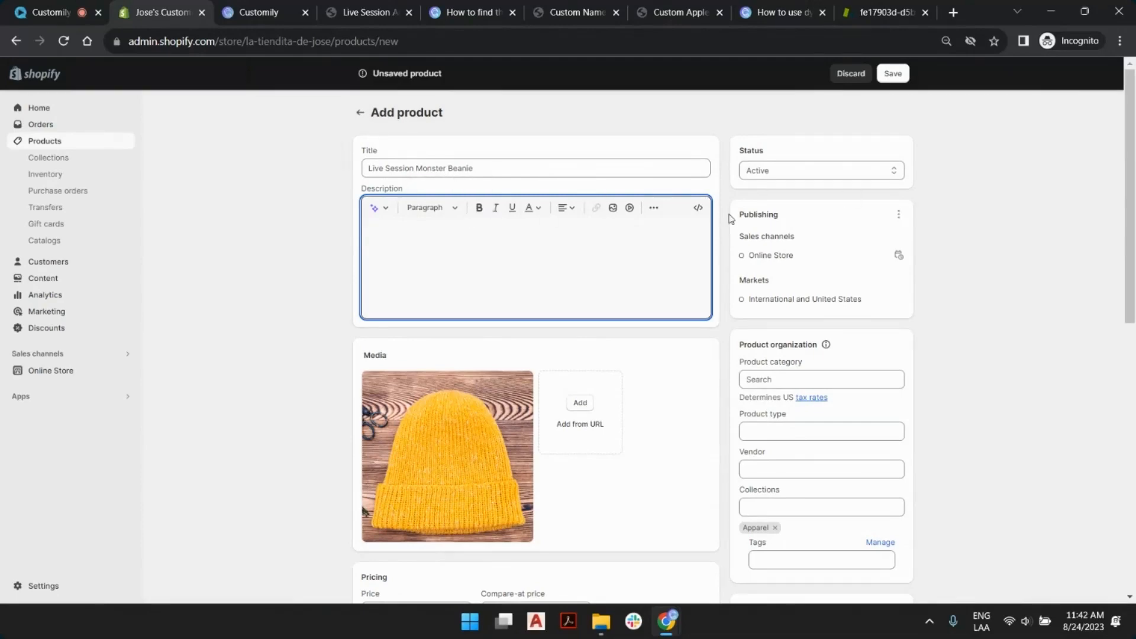
scroll(636, 284, down, 10)
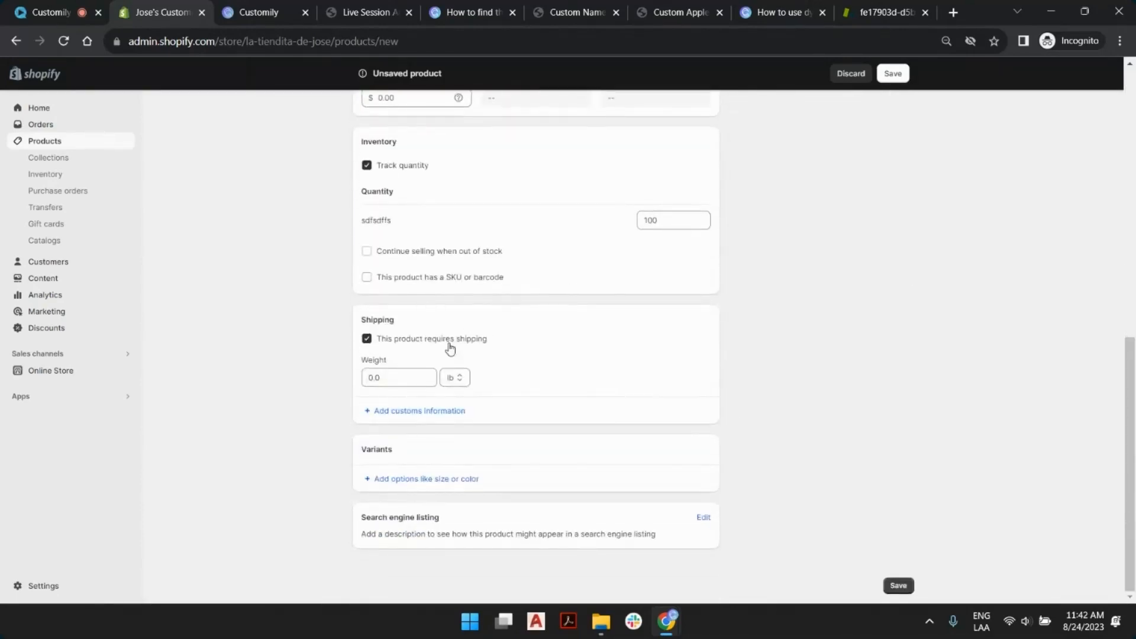
click(376, 377)
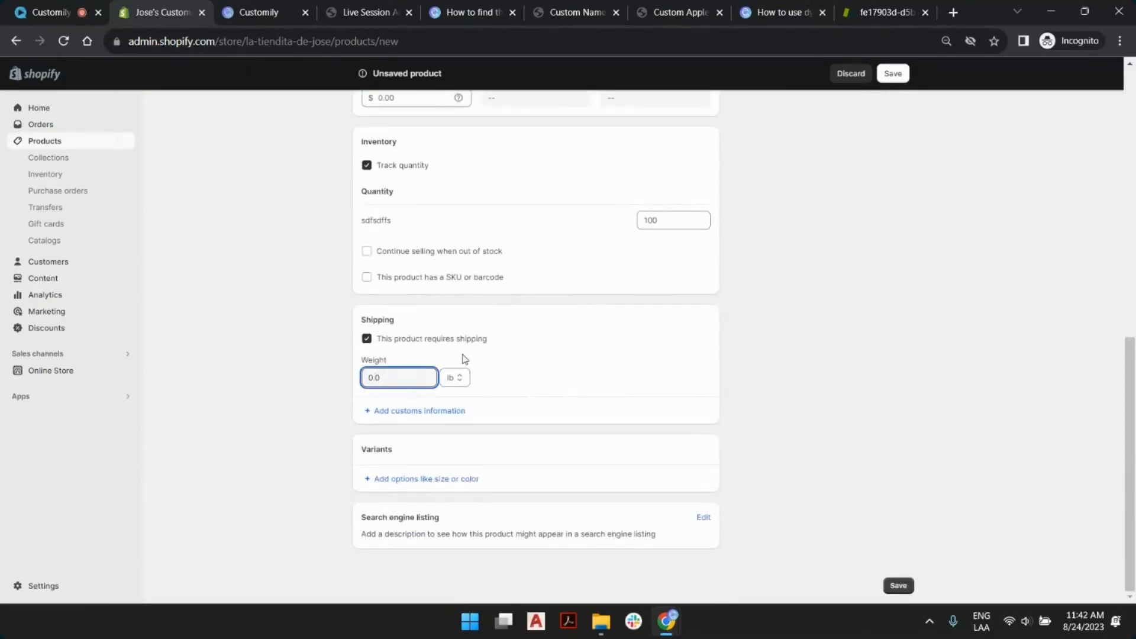
text(0.5)
click(605, 433)
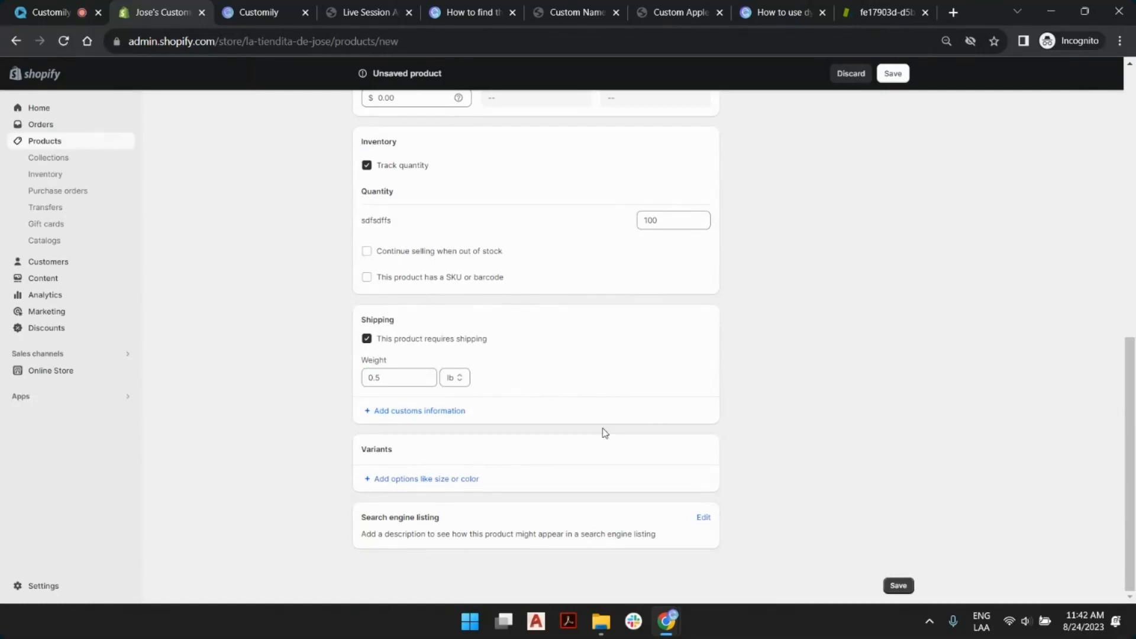
click(898, 586)
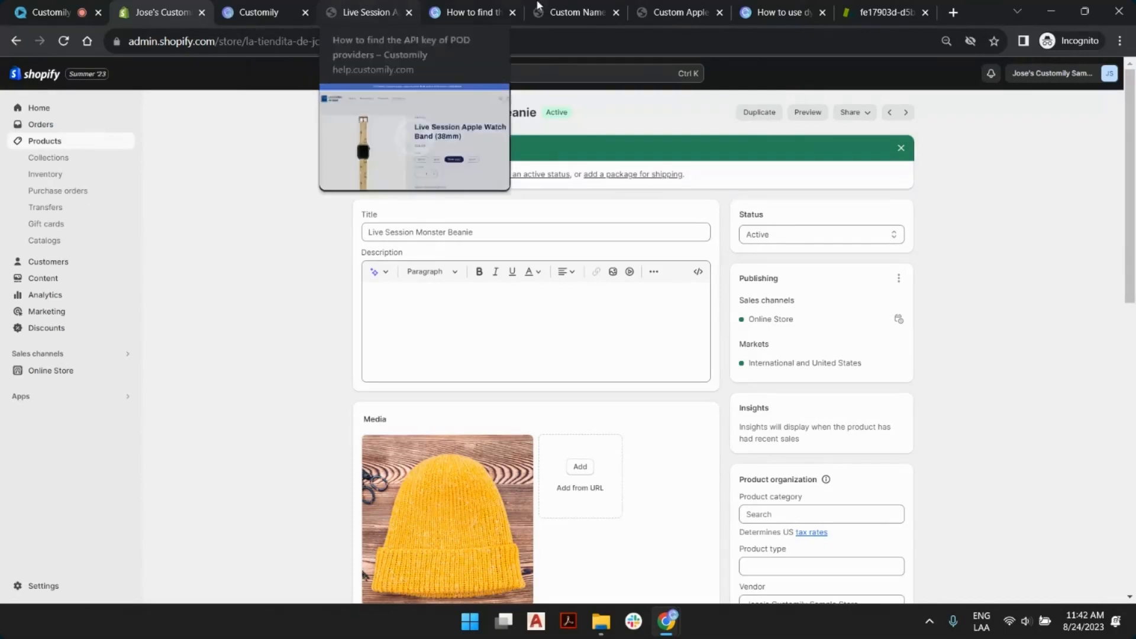
Go to the storefront's home page and search the store for beani
click(379, 7)
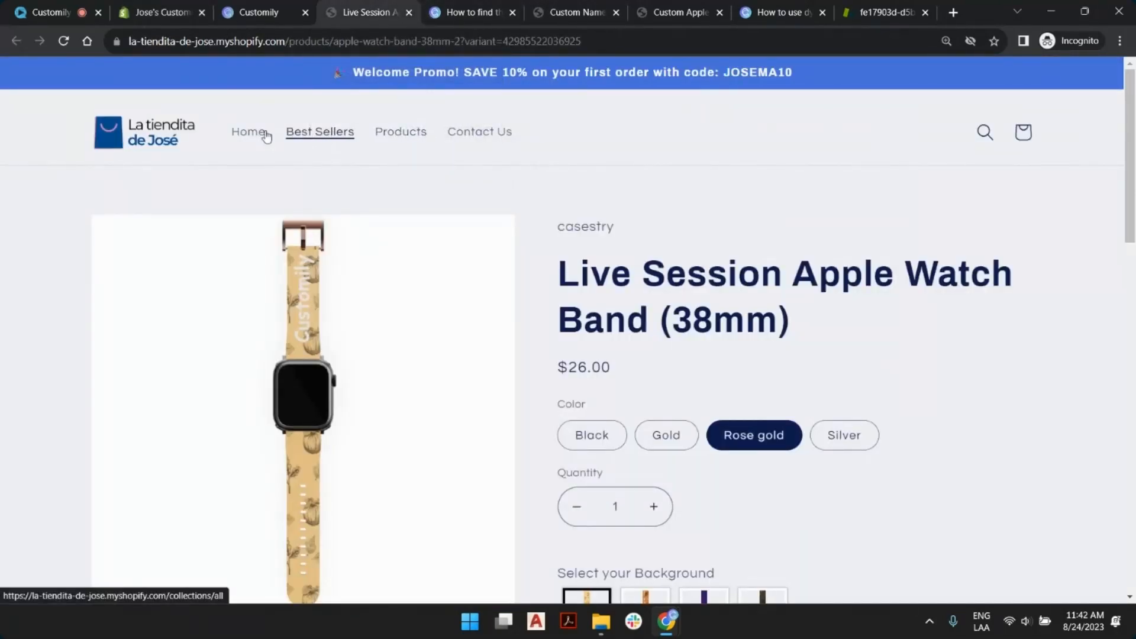
click(985, 132)
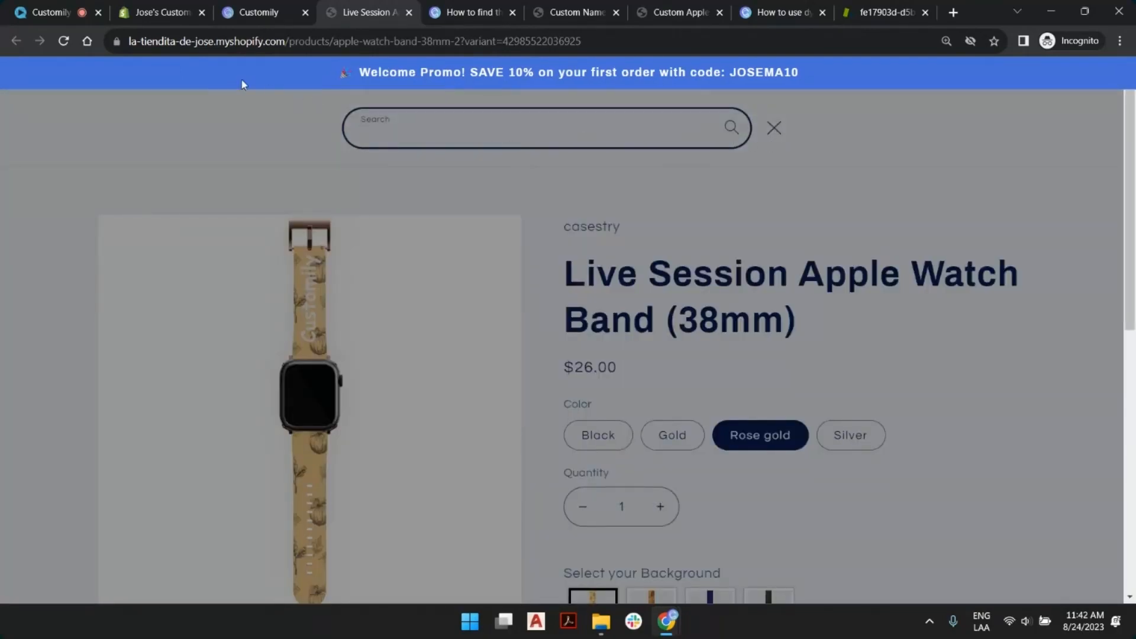
click(259, 145)
click(248, 131)
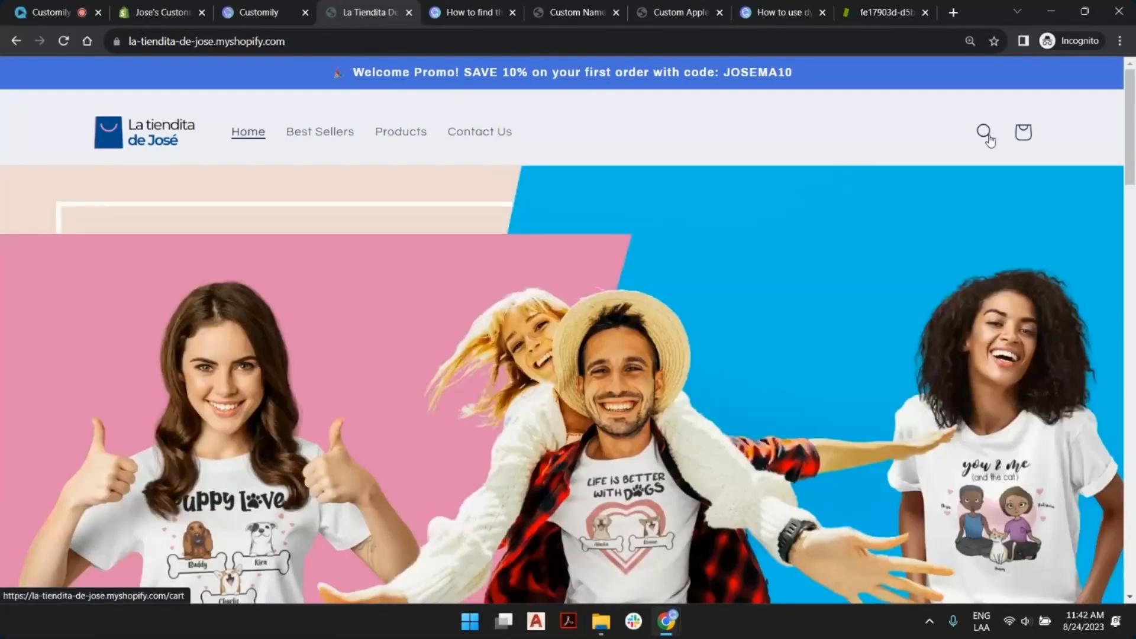
click(984, 132)
text(besni)
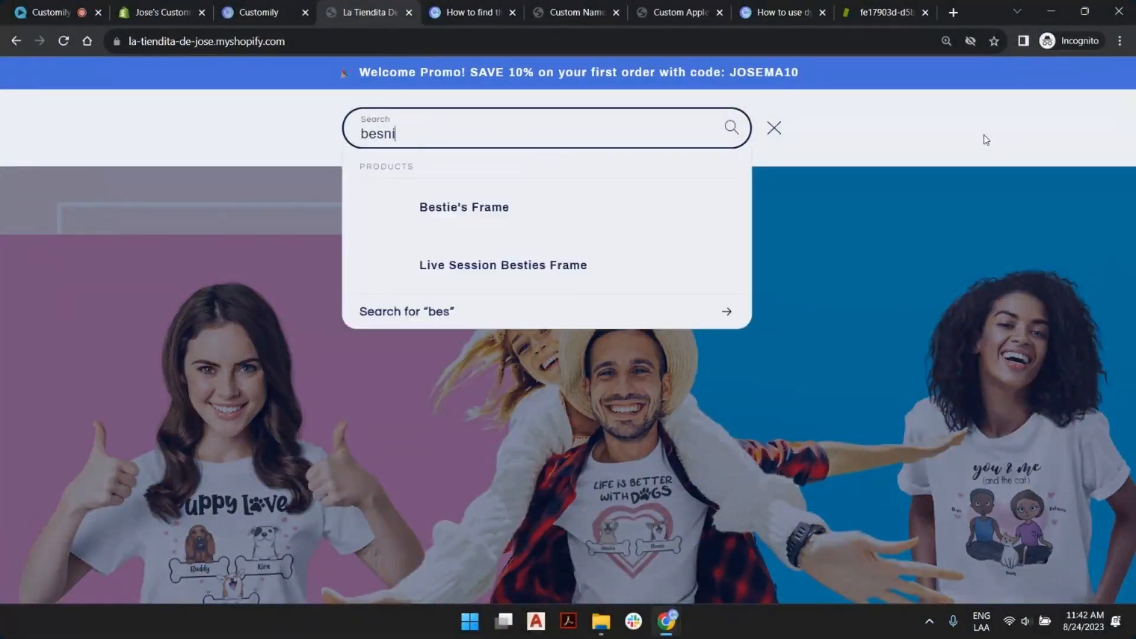
text(a)
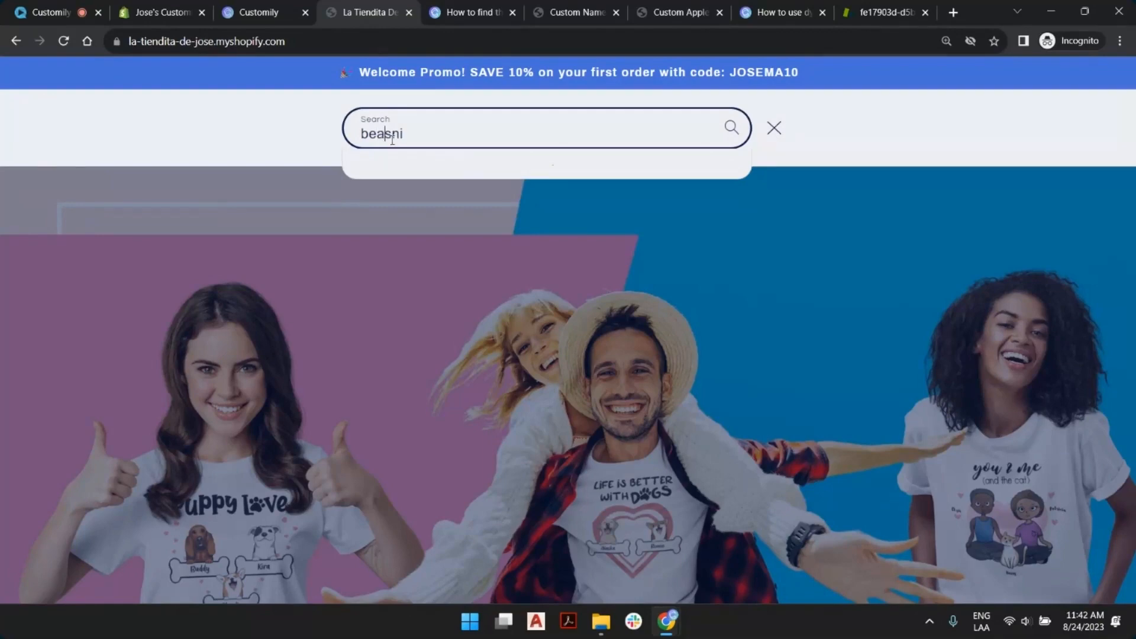
key(Delete)
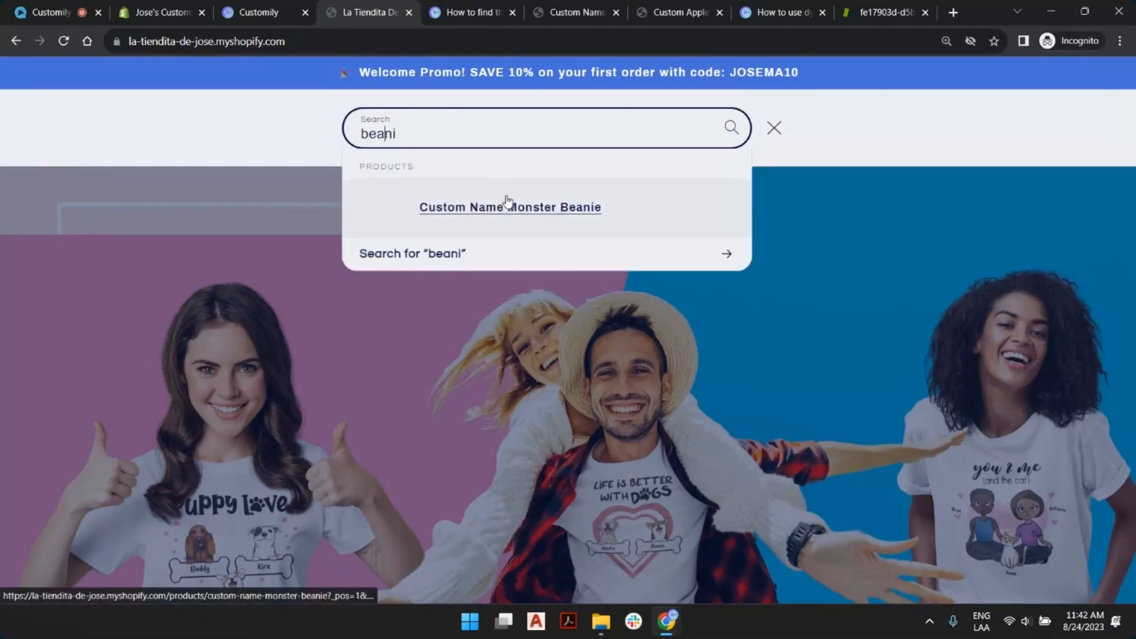
Search the reloaded storefront for bean, then open and review the Live Session Monster Beanie product page
click(64, 41)
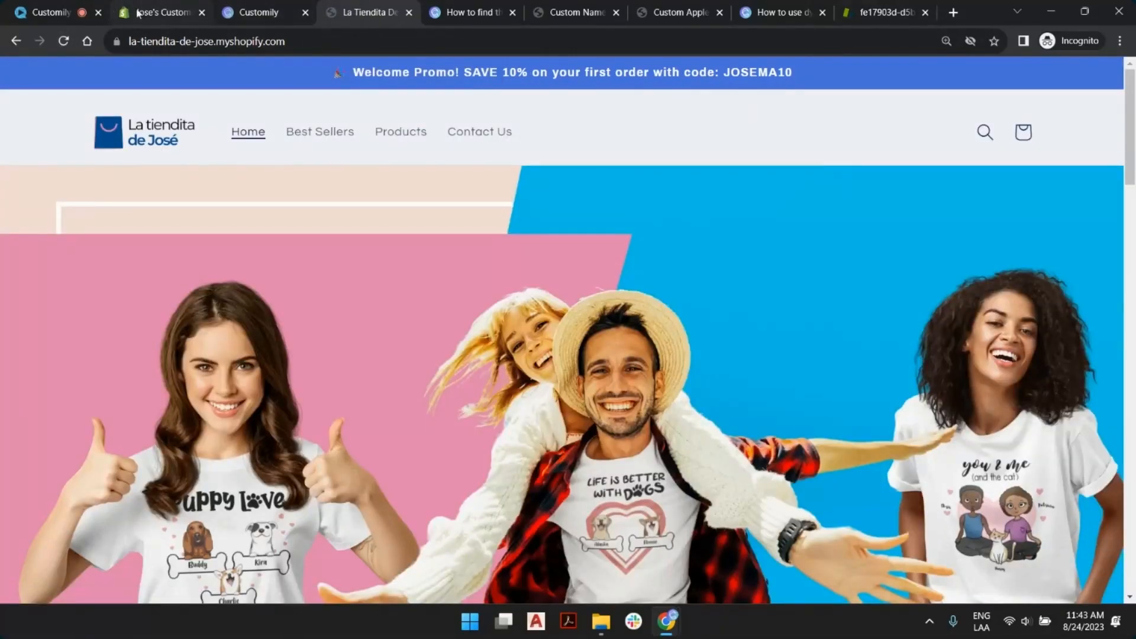
click(985, 131)
text(bea)
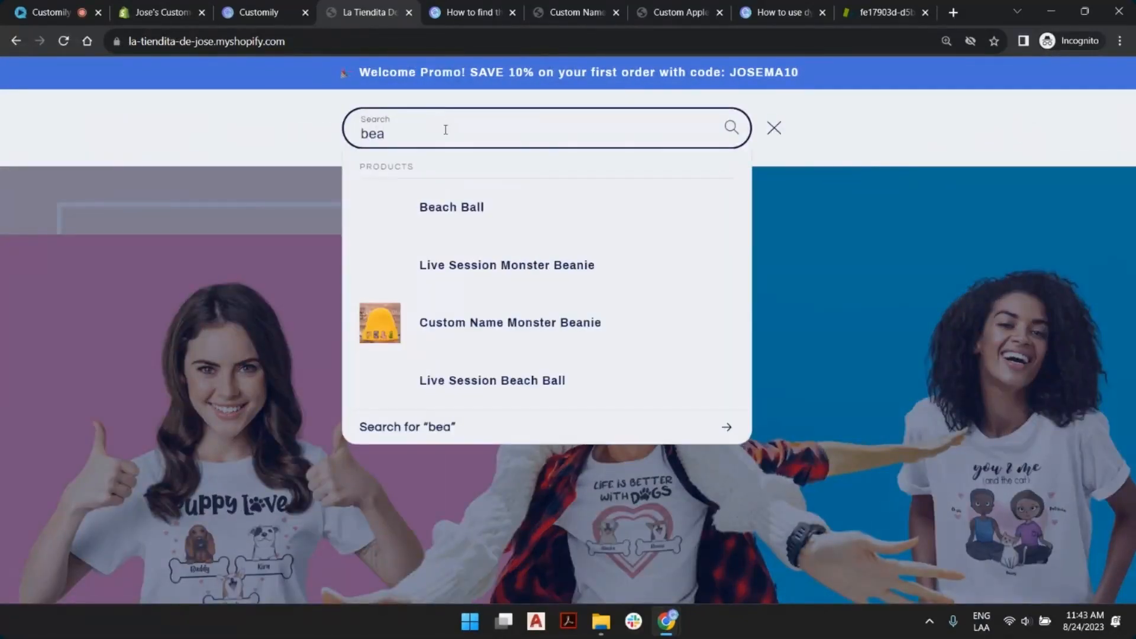
text(n)
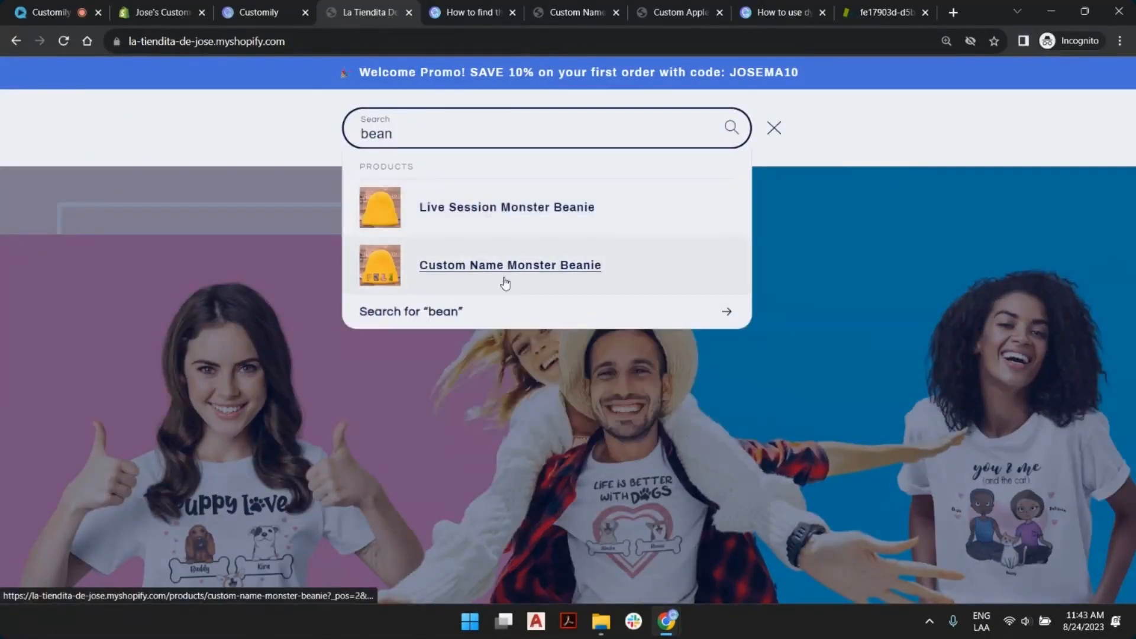
click(533, 213)
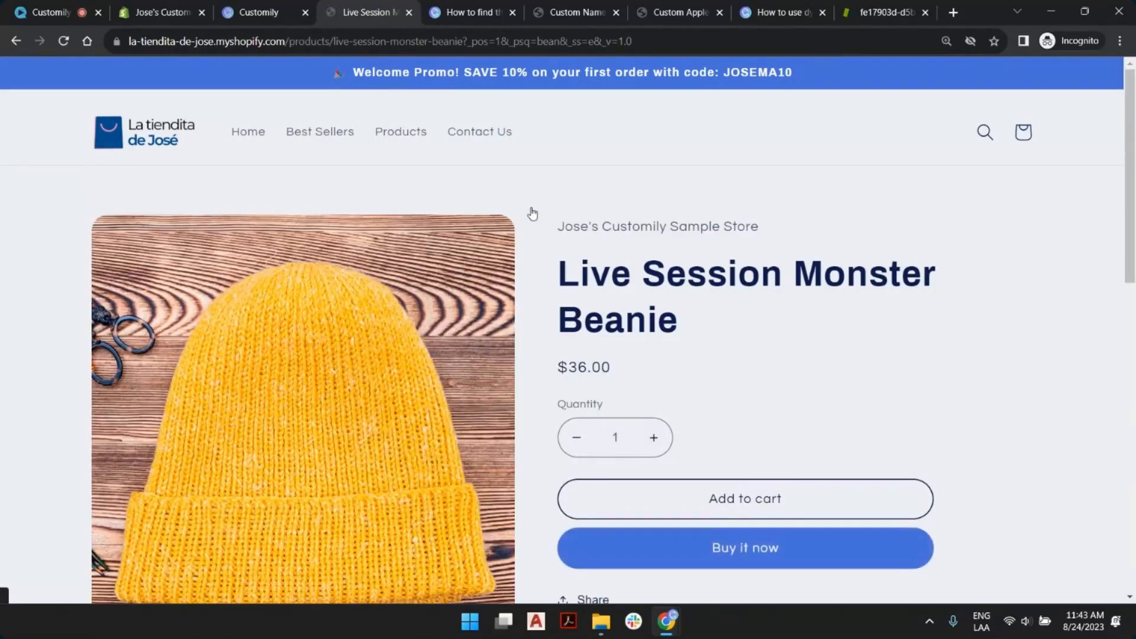
scroll(591, 412, down, 3)
scroll(410, 419, up, 3)
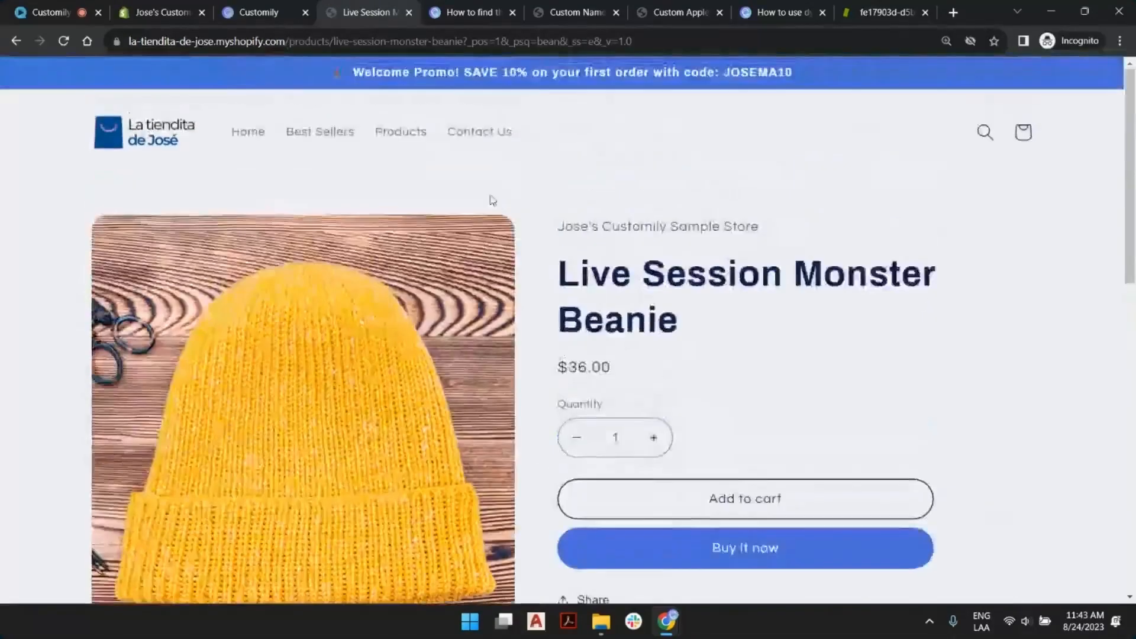
scroll(660, 321, down, 3)
scroll(659, 321, down, 2)
scroll(740, 168, up, 4)
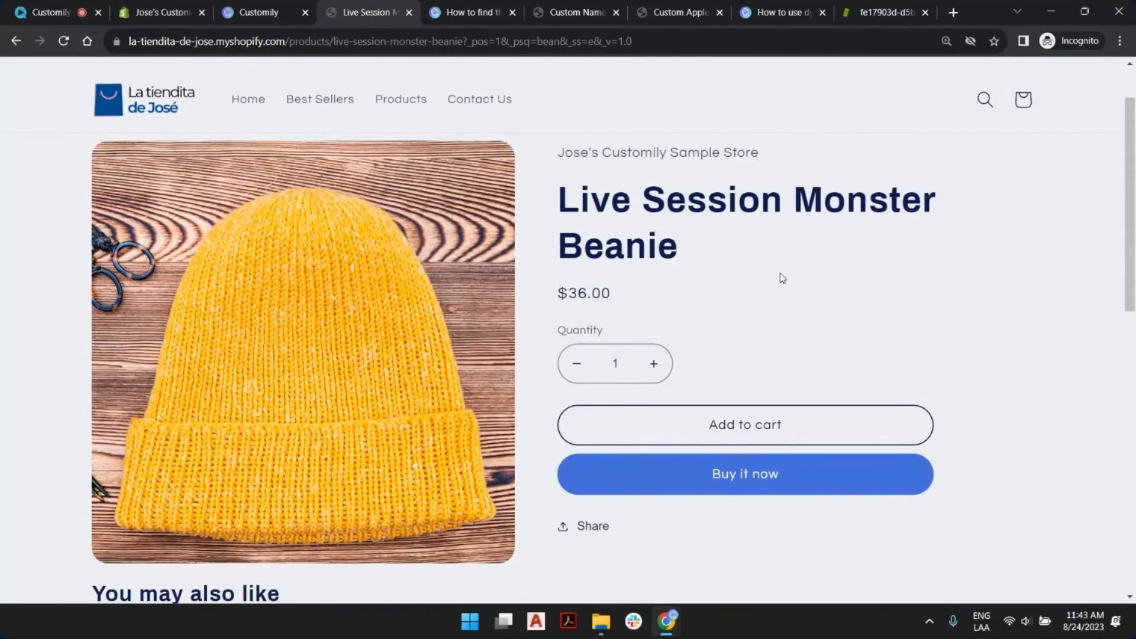
View Customily's templates list, then return to the Custom Name Monster Beanie page as the reference example
click(247, 7)
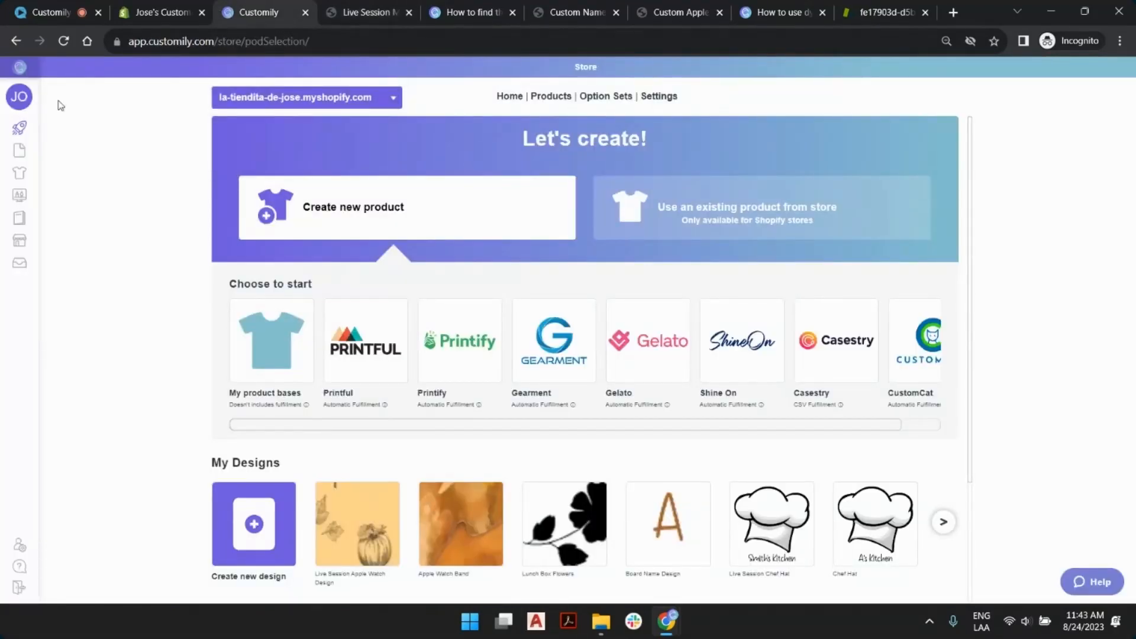
click(42, 196)
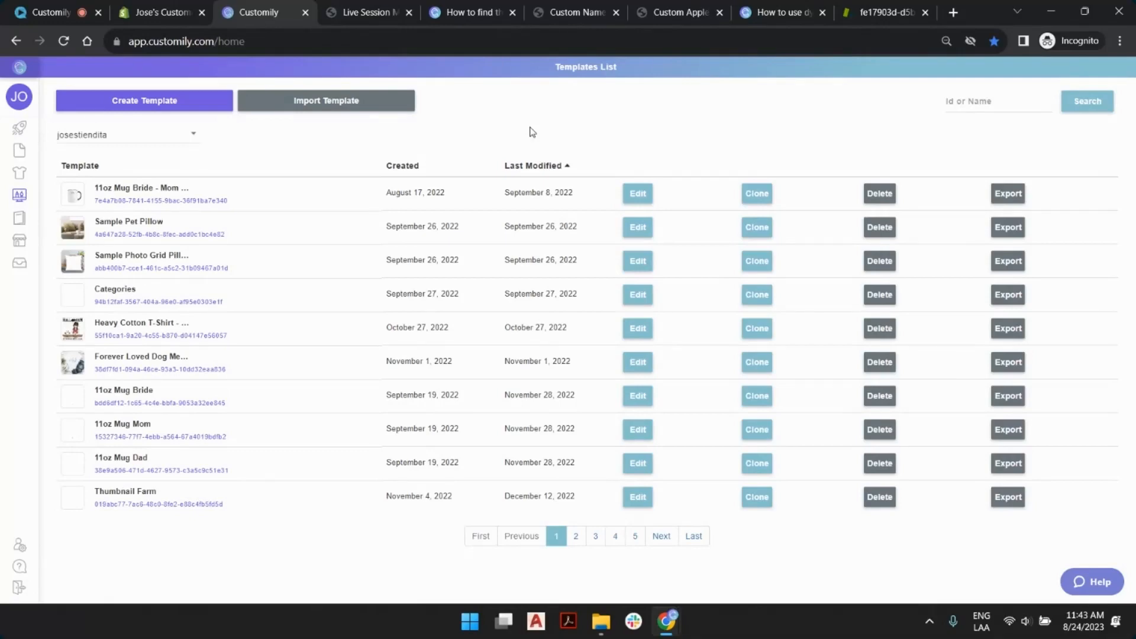
click(559, 12)
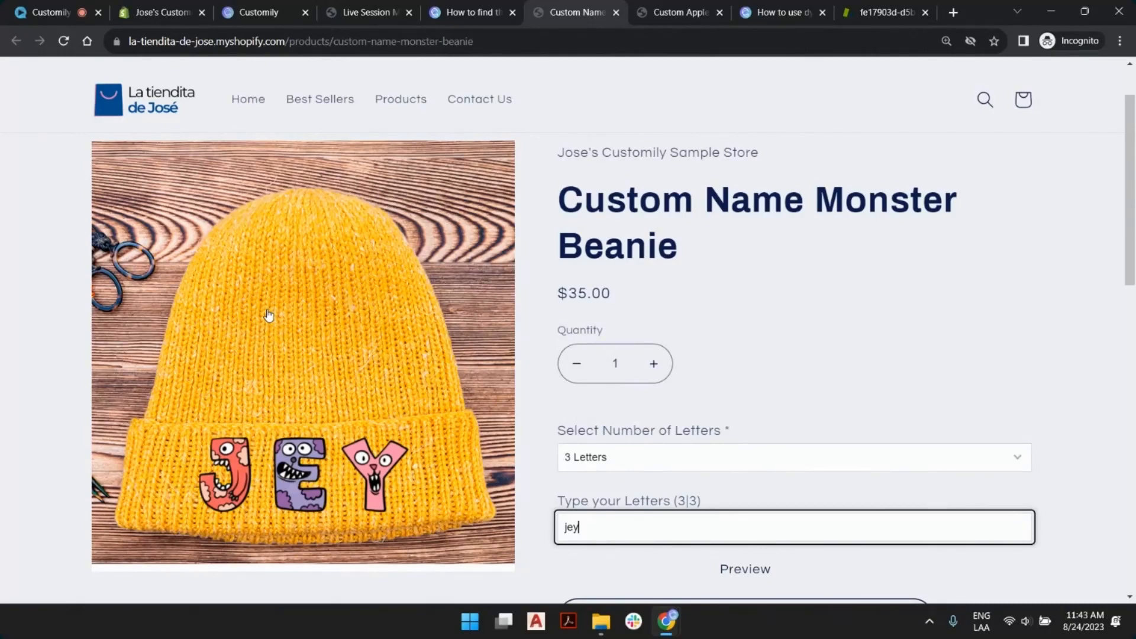
Compare the Live Session Monster Beanie page with the Custom Apple Watch Band example, then return to Customily's templates list
click(369, 12)
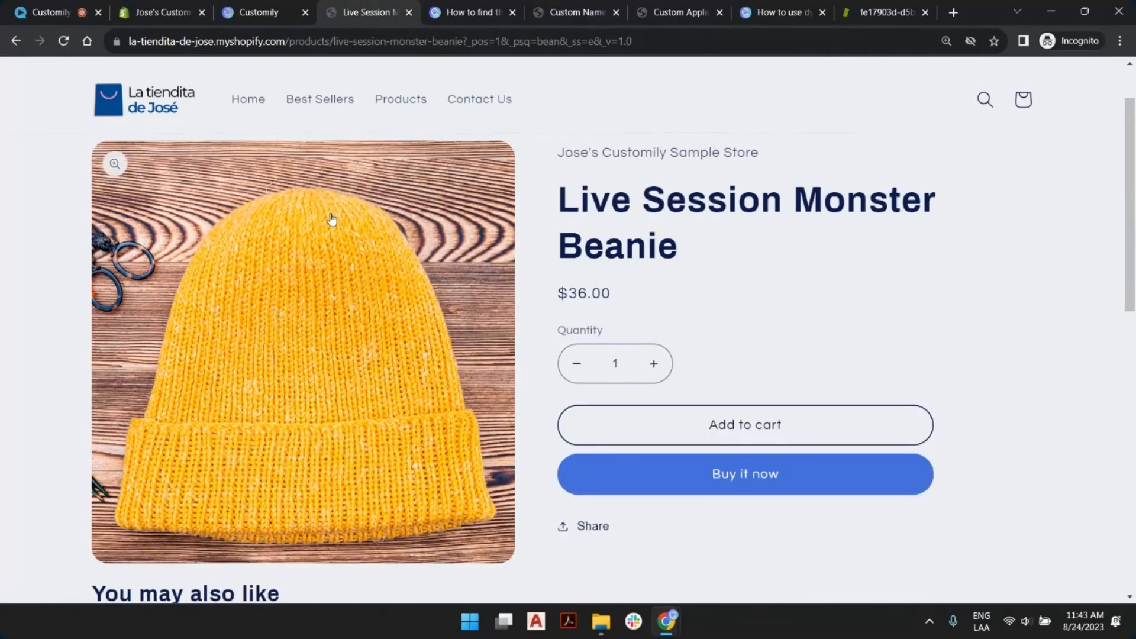
click(680, 12)
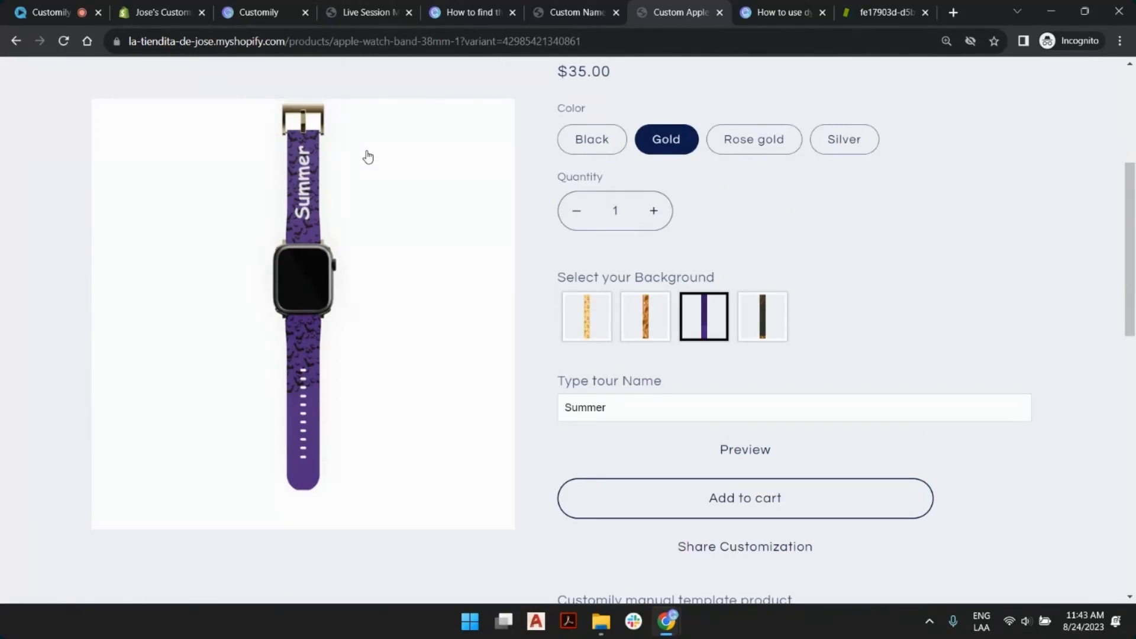
click(263, 11)
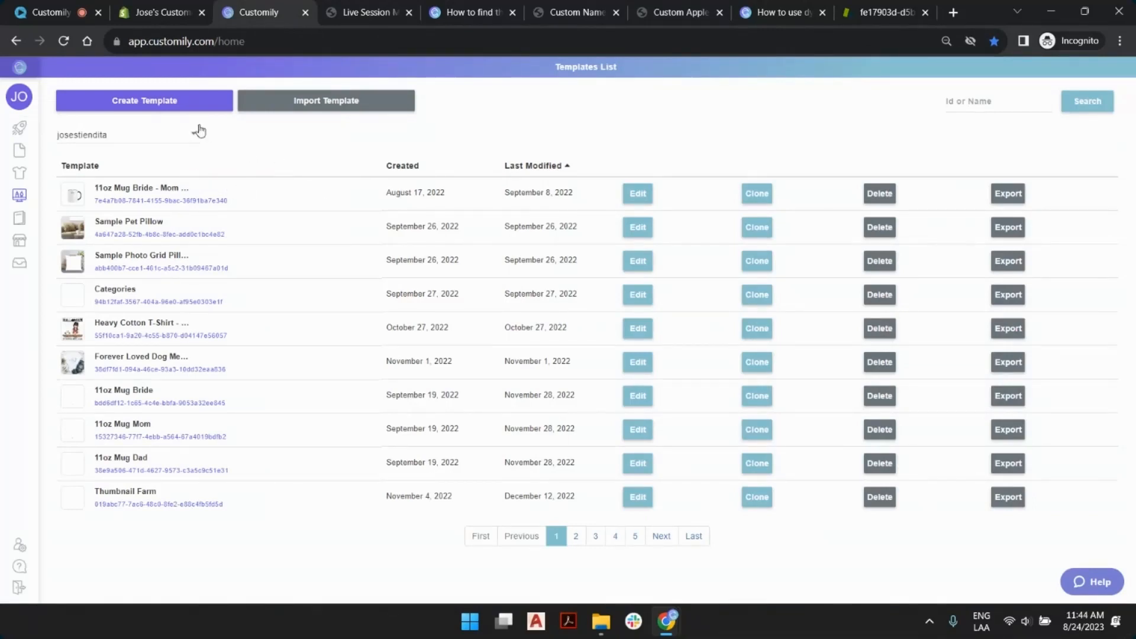
Start a new Customily template and name it Live Session Monster Beanie Letters
click(175, 105)
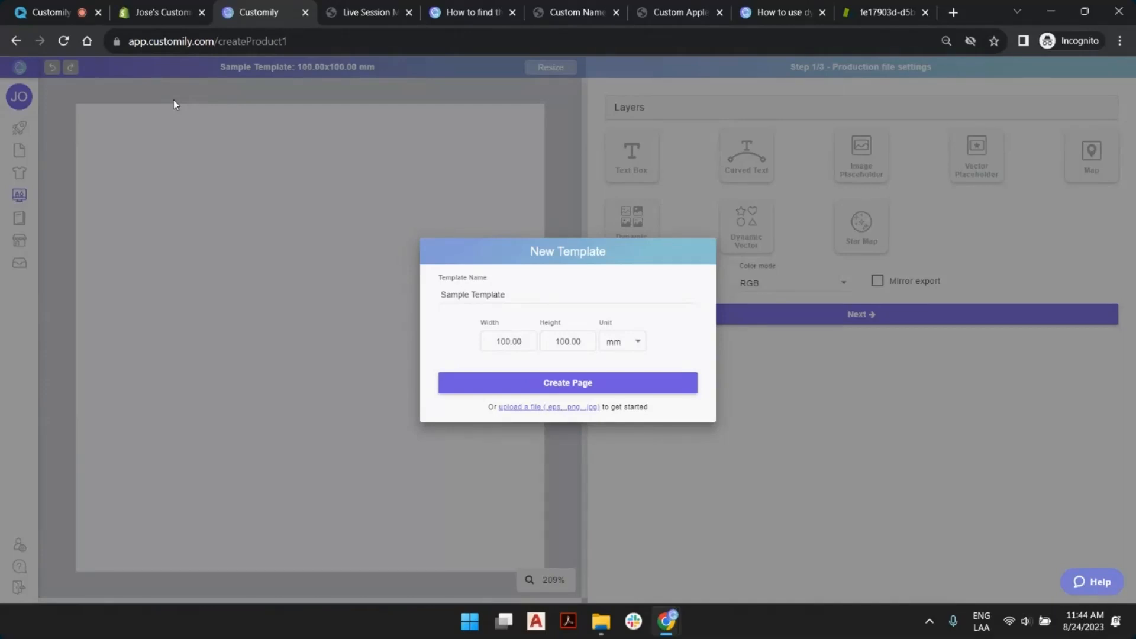
triple_click(492, 294)
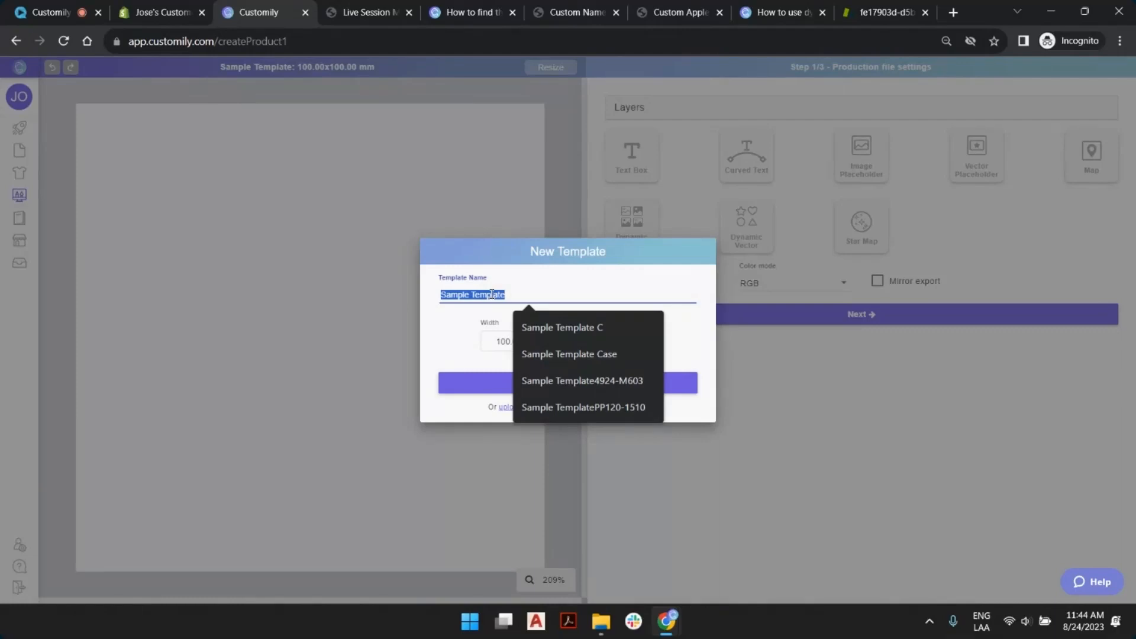
text(Live Session)
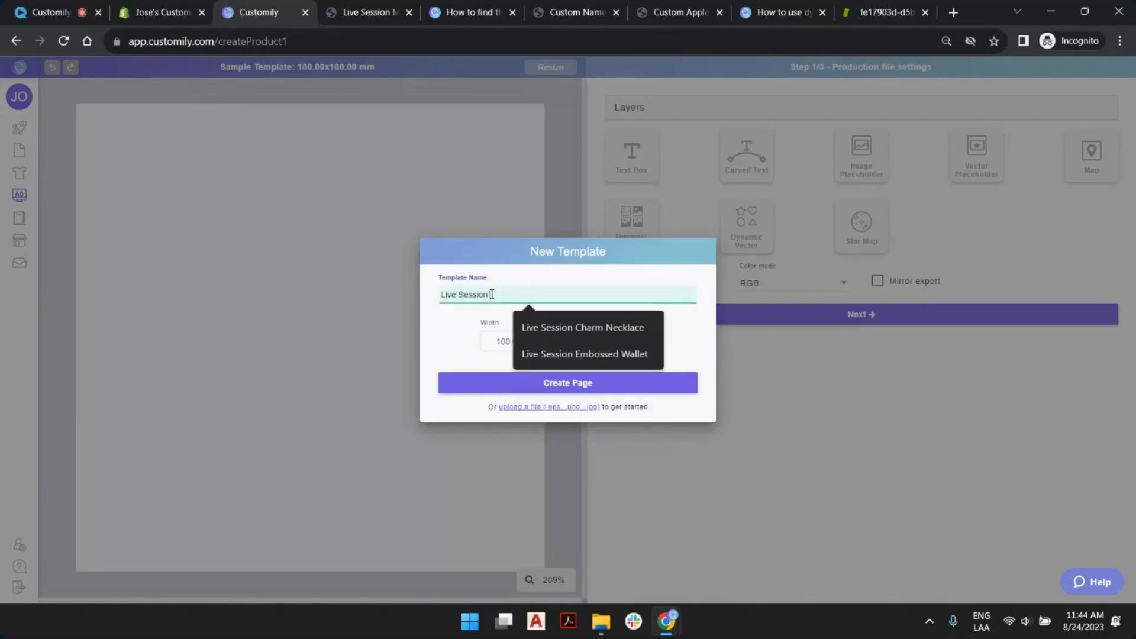
text( Monster M)
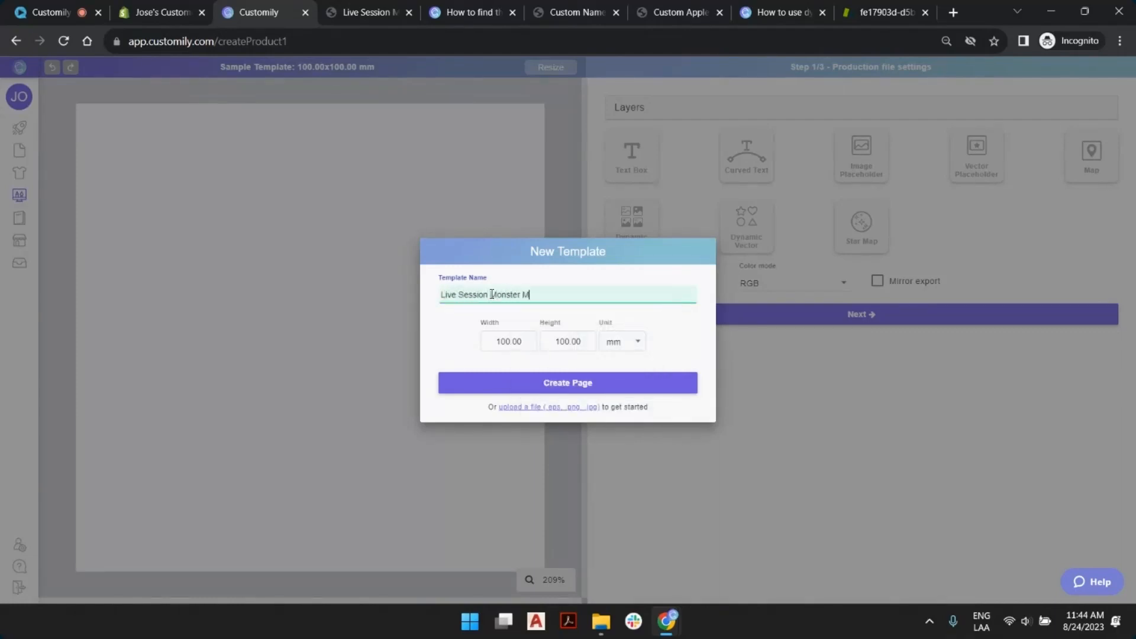
key(BackSpace)
text(Beanie Letters)
Set the template size to 200 mm wide by 50 mm high and create its page
drag(531, 342, 436, 344)
text(200)
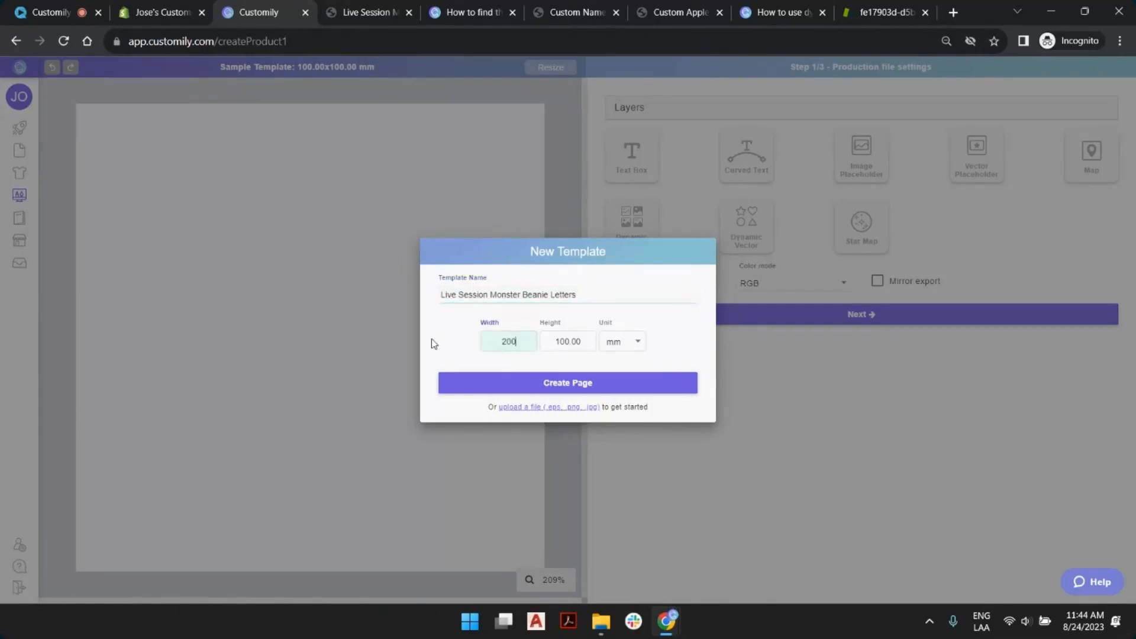
key(Tab)
text(50)
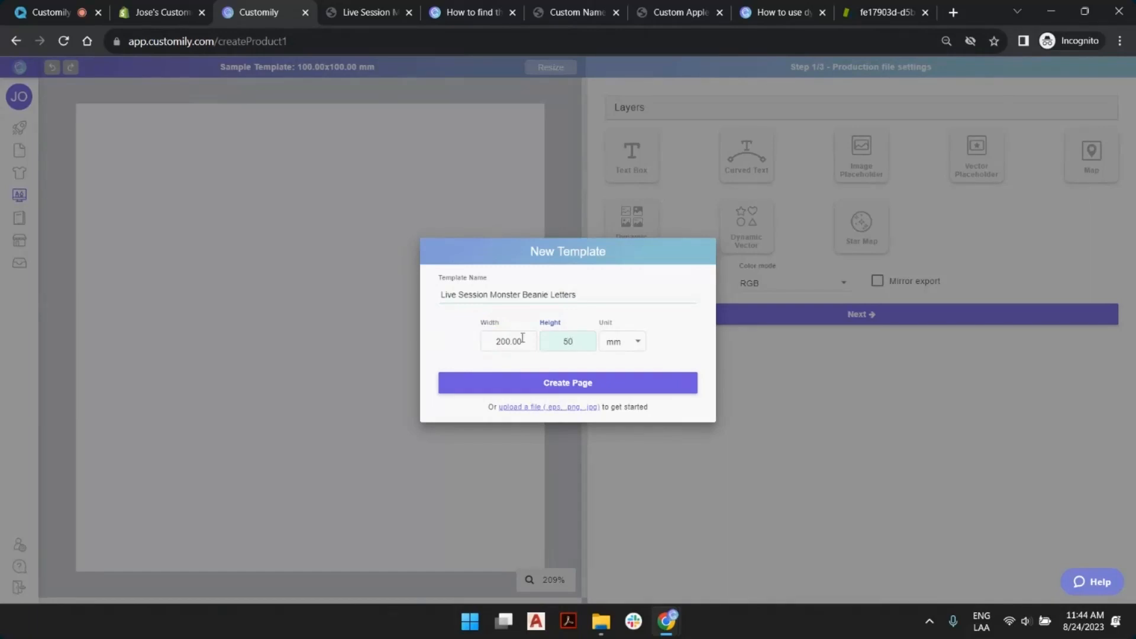
click(593, 386)
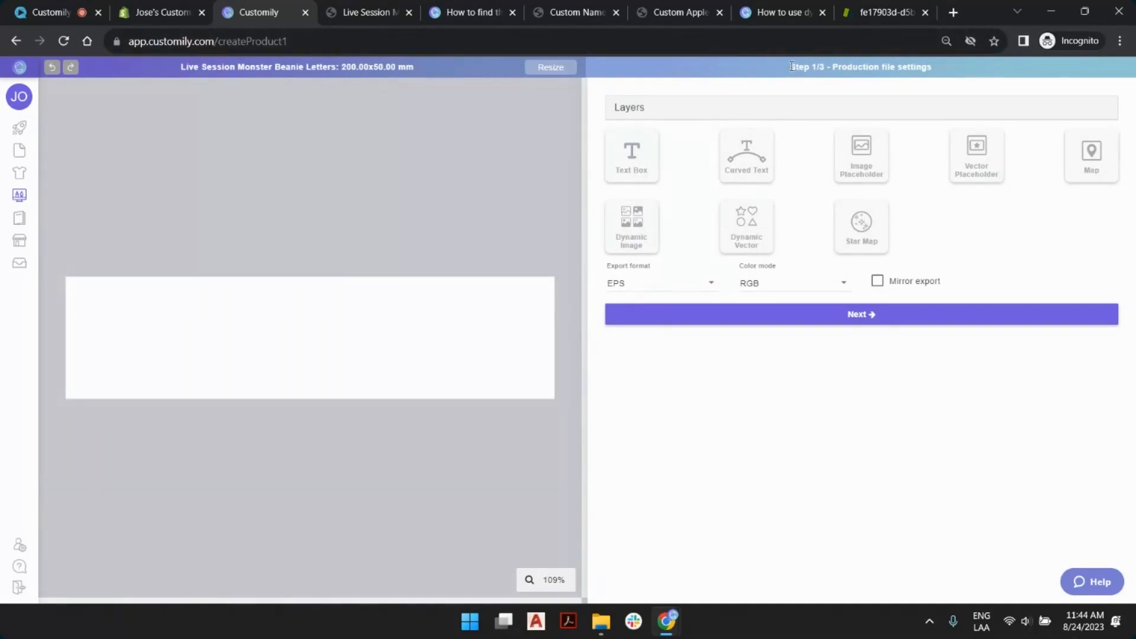
drag(792, 66, 936, 70)
click(925, 67)
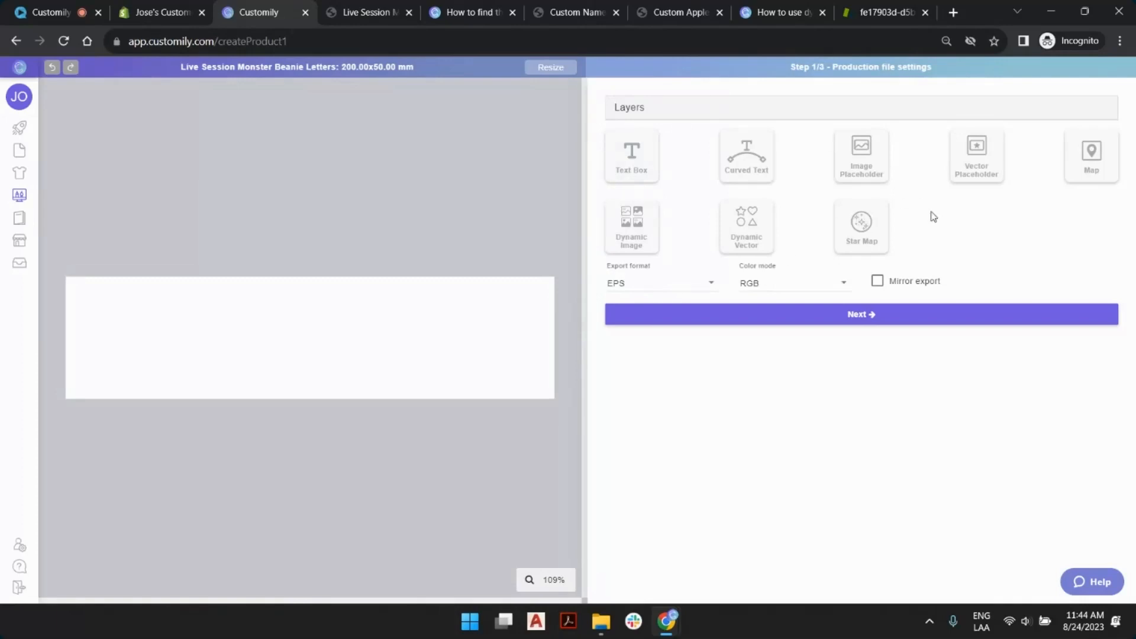
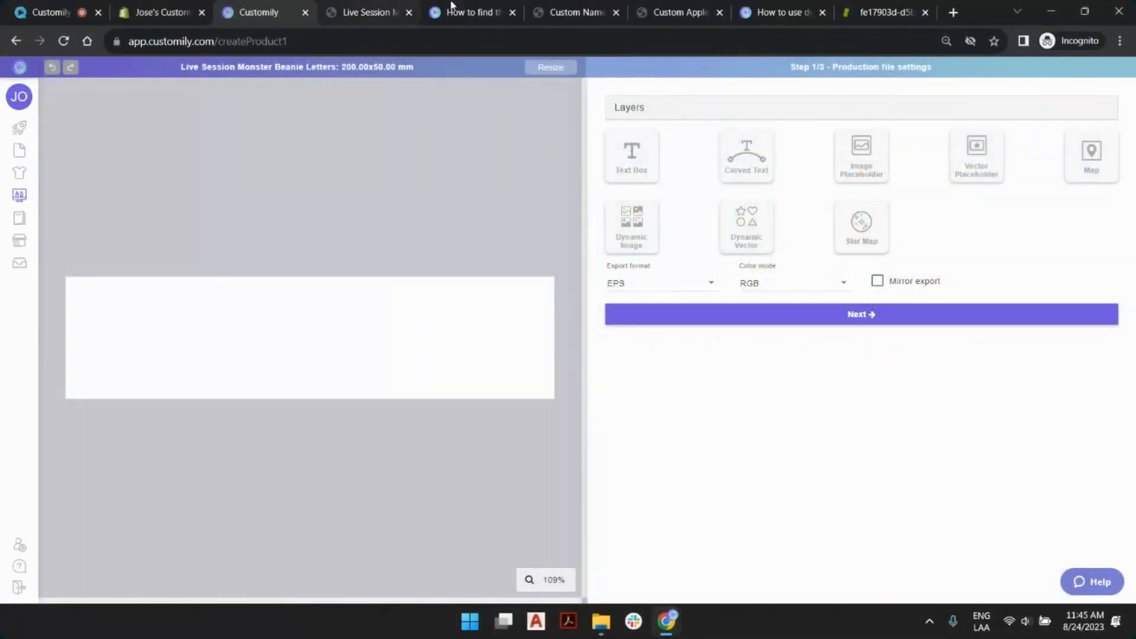
Open the help article How to use dynamic images as text and read its introduction and product examples
click(769, 7)
scroll(733, 271, up, 10)
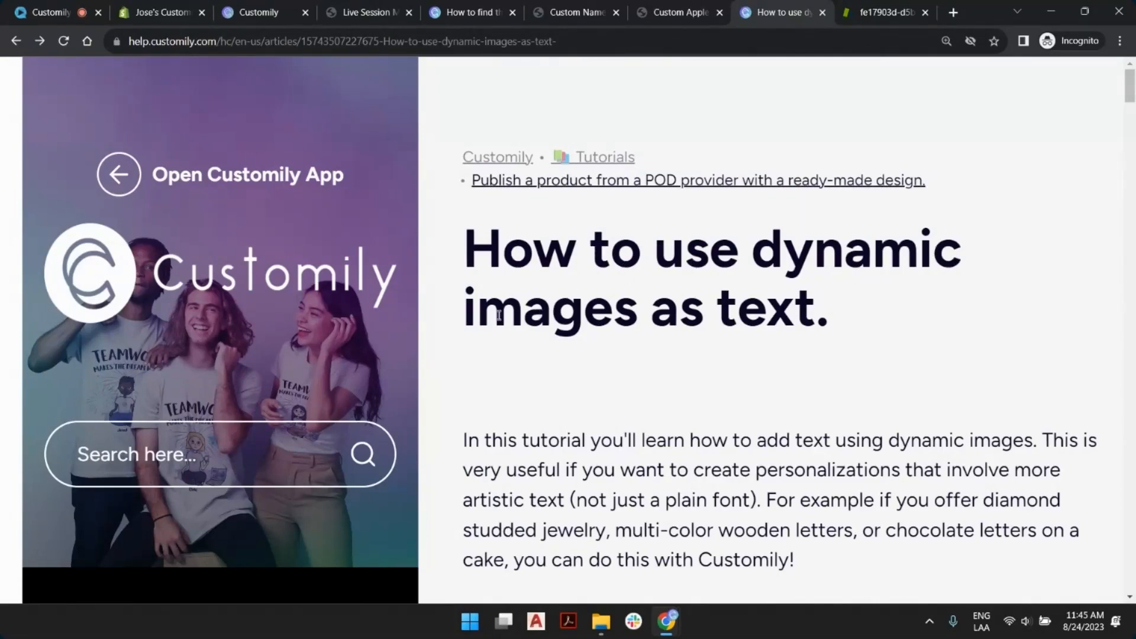
drag(476, 313, 609, 315)
click(692, 316)
scroll(793, 322, down, 3)
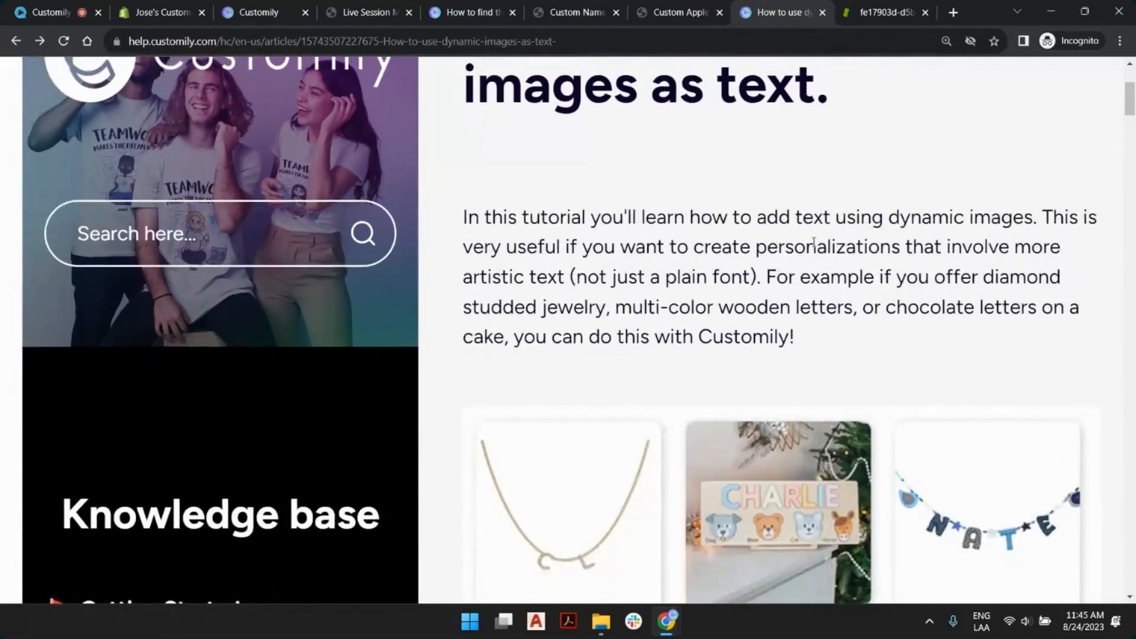
scroll(814, 244, down, 3)
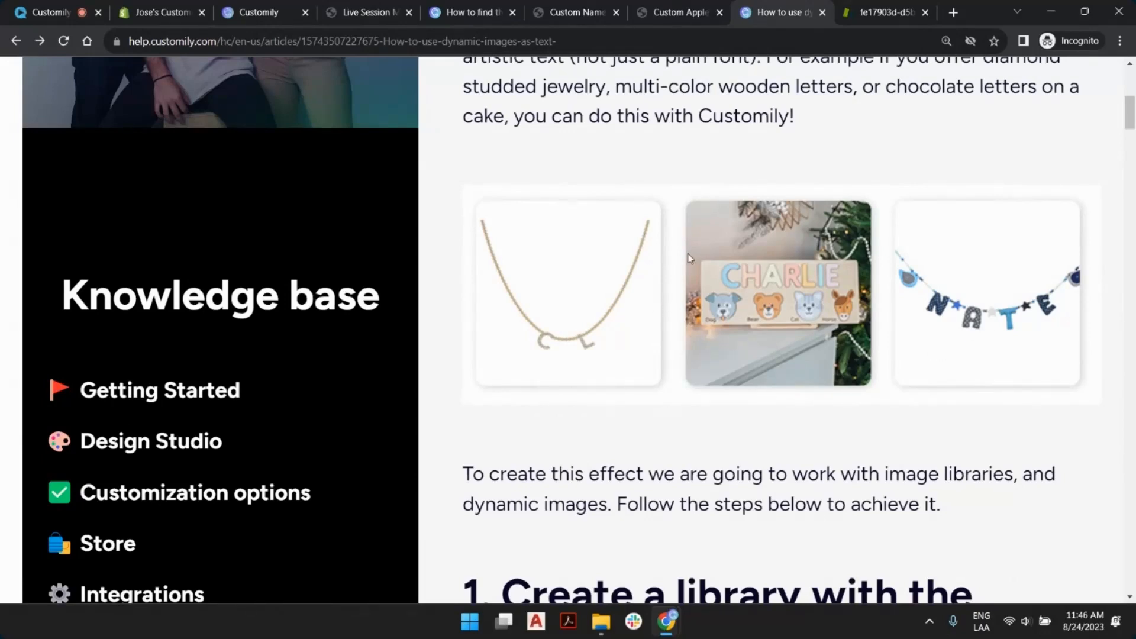
scroll(710, 237, down, 6)
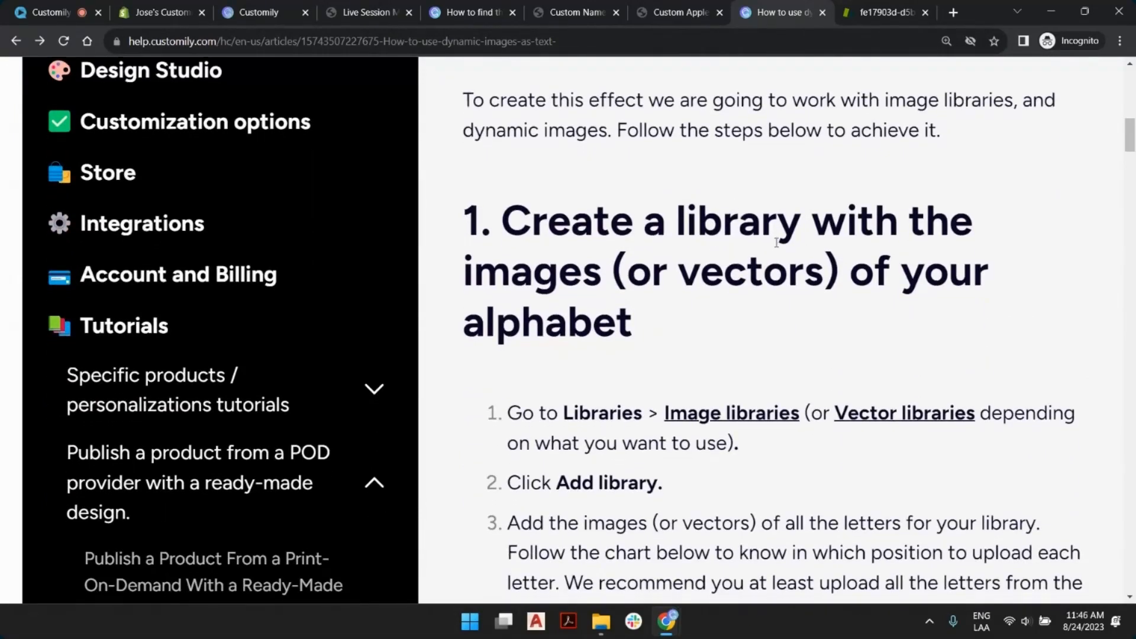
Read the article's steps for creating the alphabet library and examine the chart of symbol positions
scroll(725, 210, down, 1)
scroll(887, 222, down, 3)
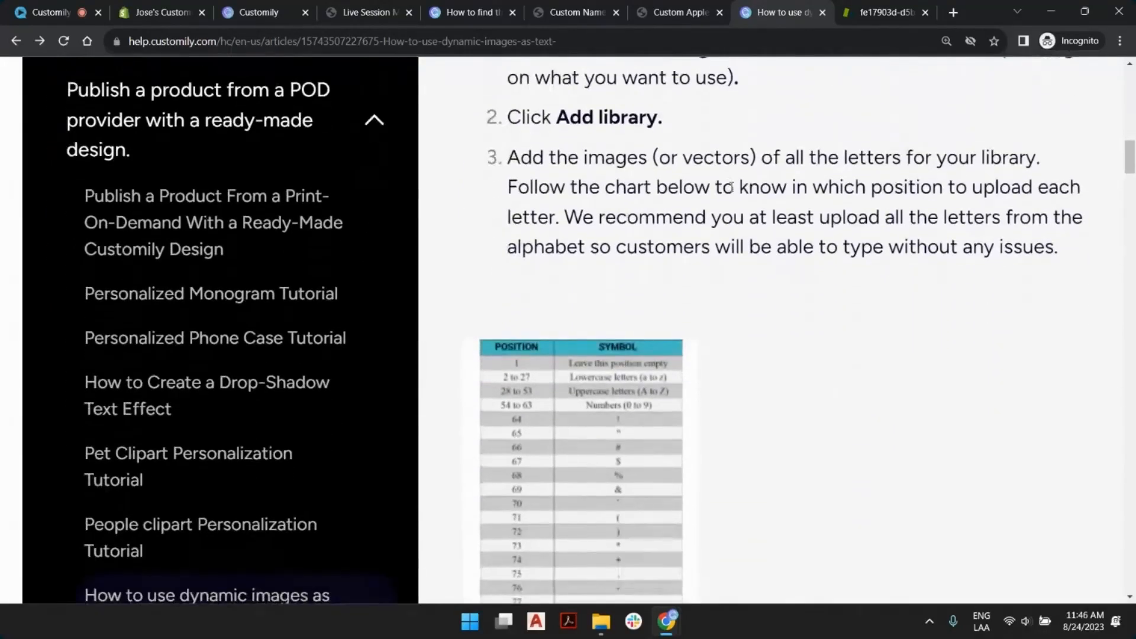
scroll(730, 187, down, 3)
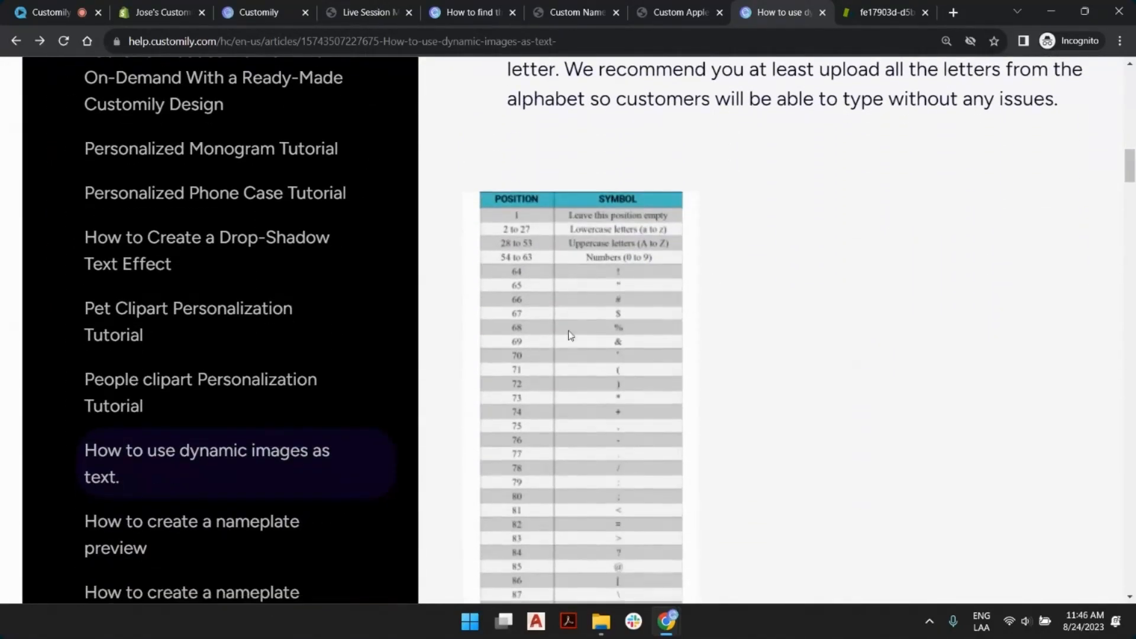
scroll(587, 307, down, 4)
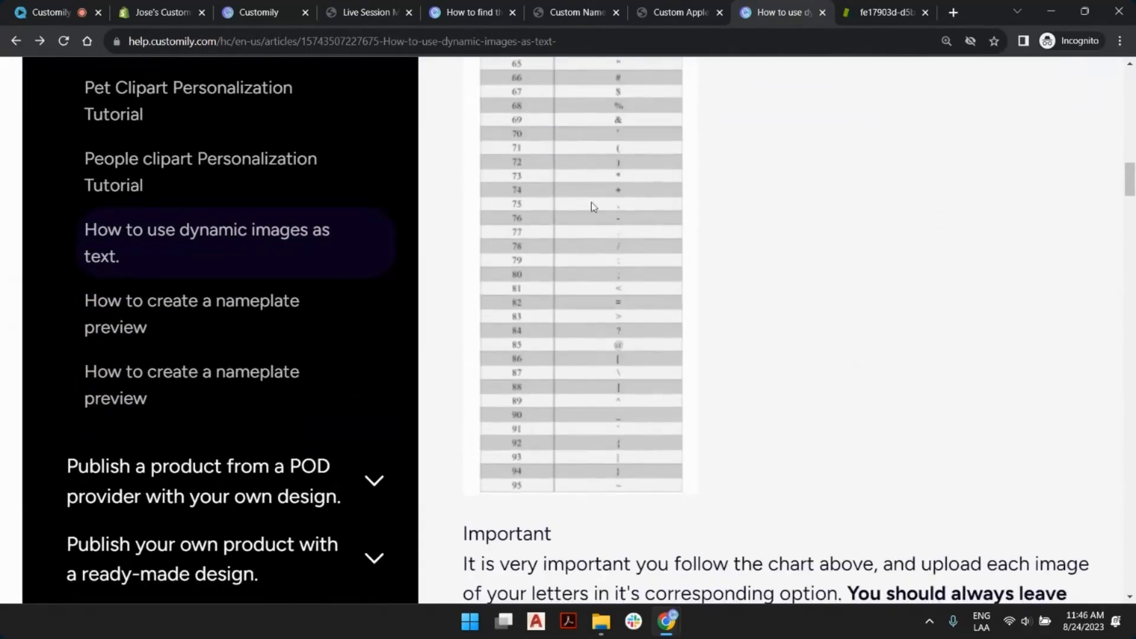
scroll(591, 204, up, 3)
scroll(591, 213, down, 2)
scroll(593, 207, up, 2)
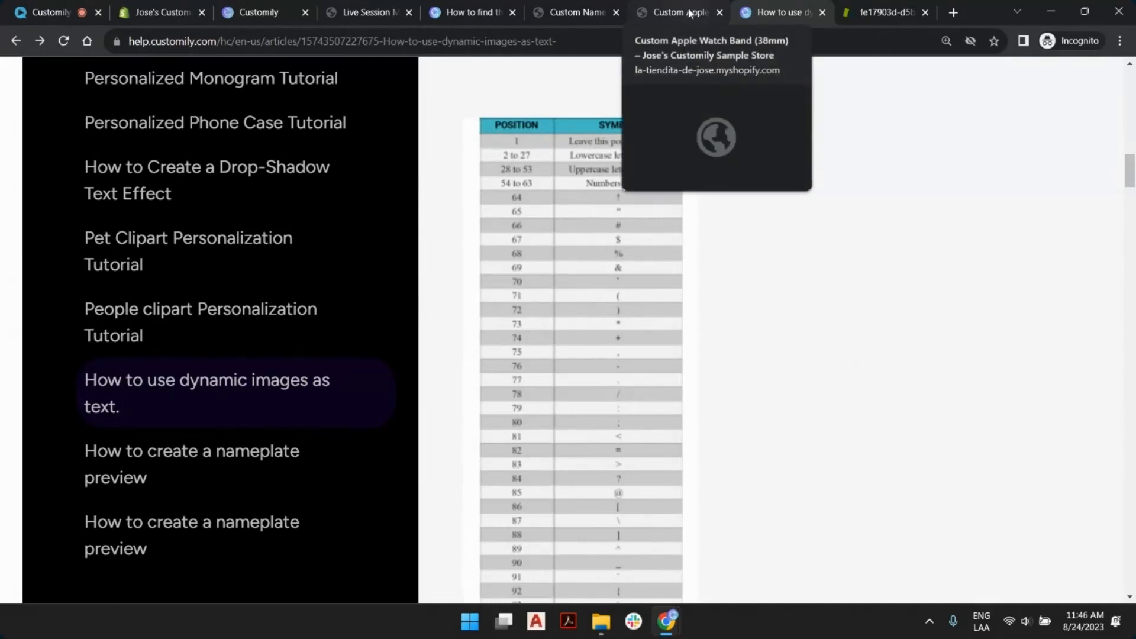
Examine the enlarged position chart image to learn which library position each letter, number and symbol needs
click(882, 12)
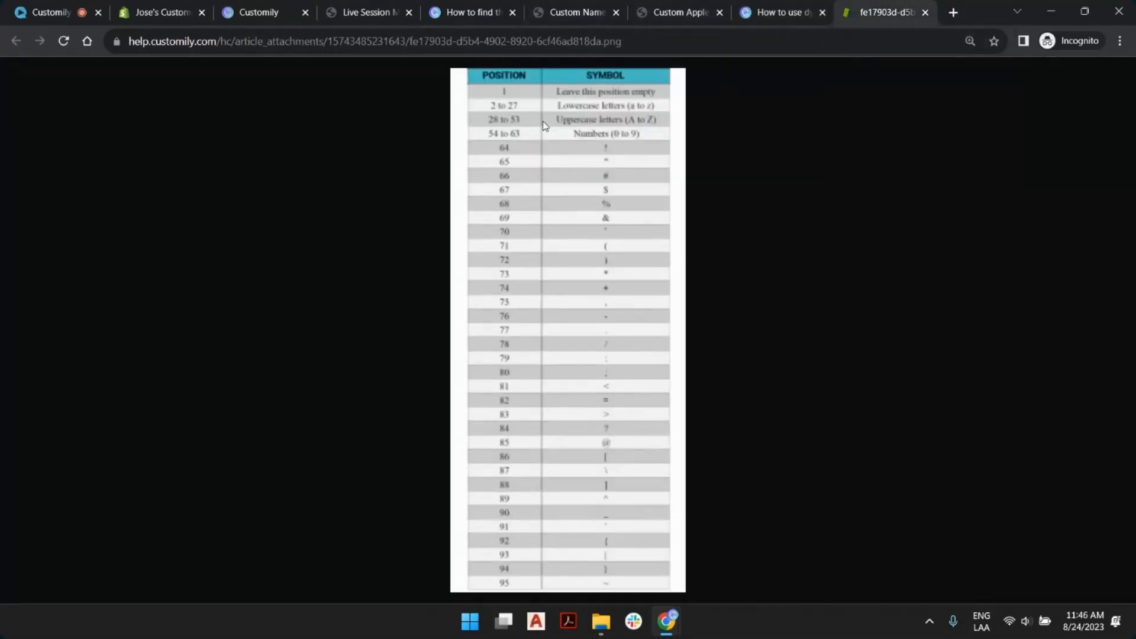
scroll(545, 125, up, 4)
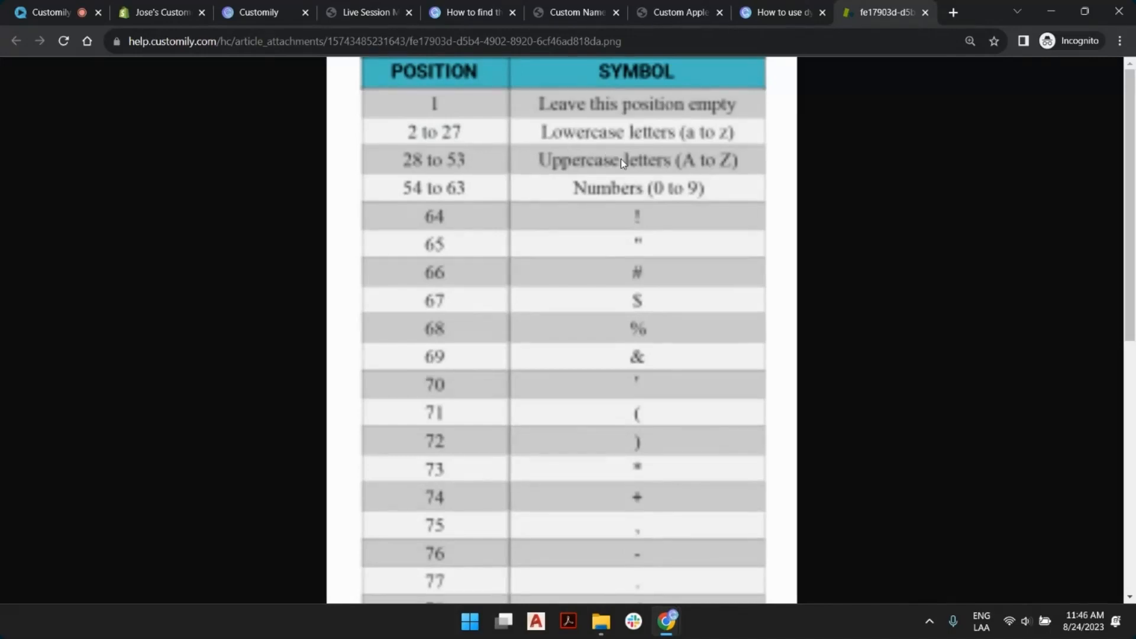
scroll(656, 246, down, 8)
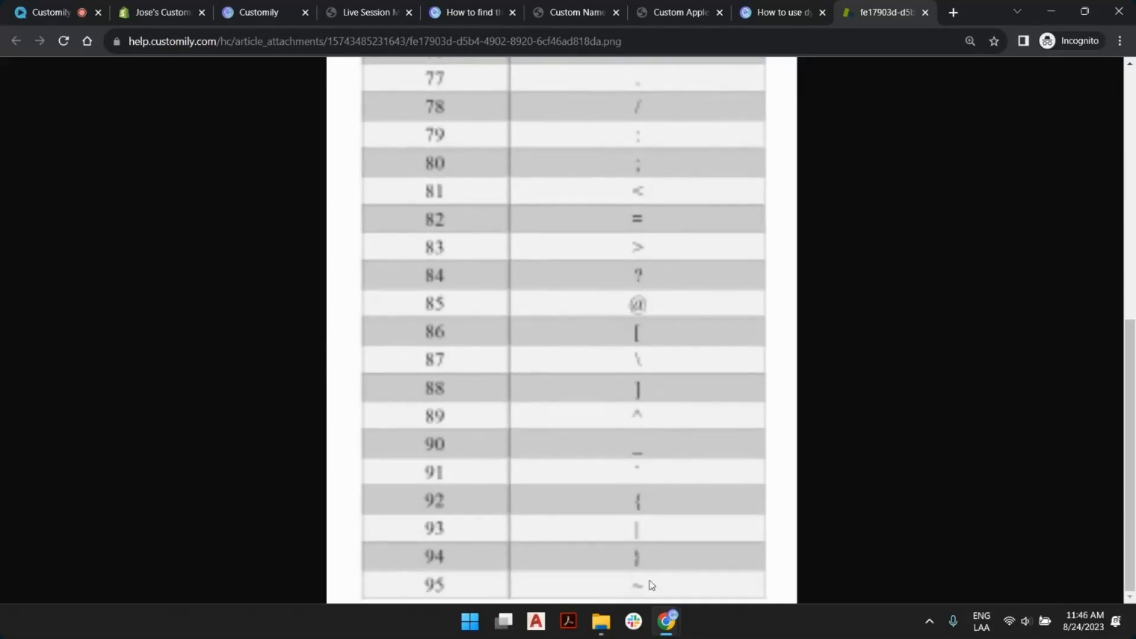
scroll(645, 579, up, 8)
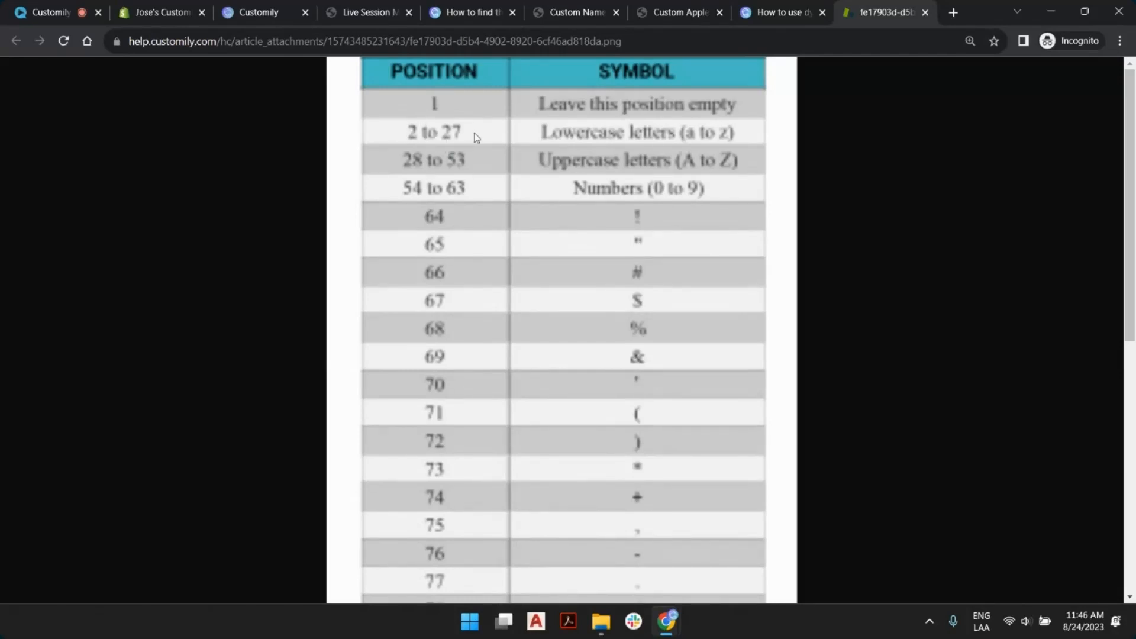
Return to Customily and open its image libraries in a separate browser tab, keeping the template page open
click(259, 7)
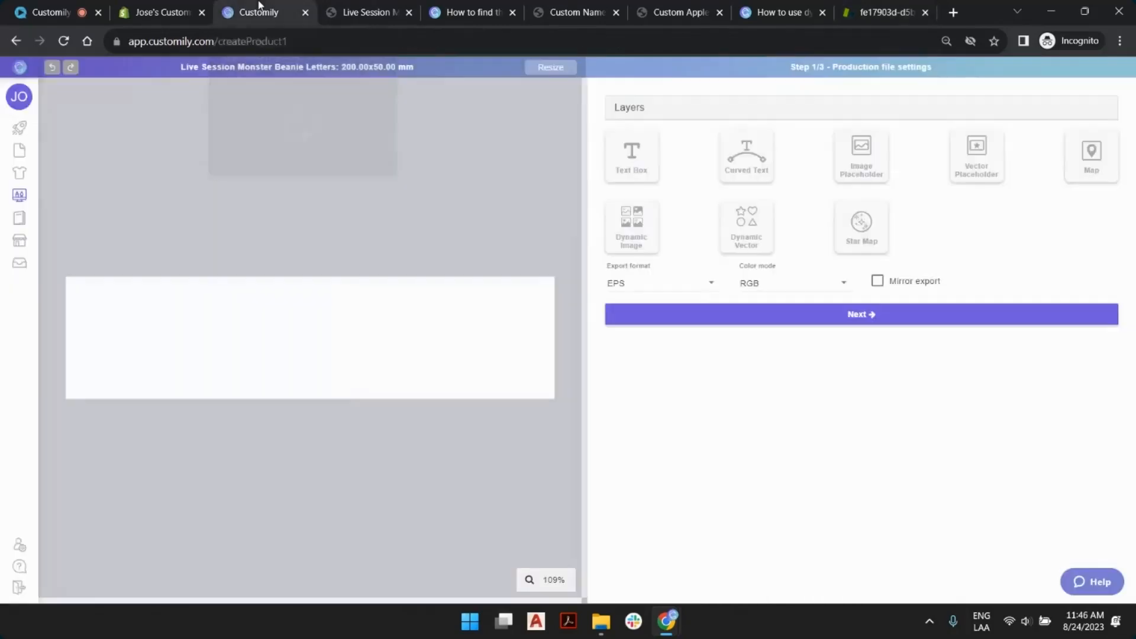
mouse_move(7, 223)
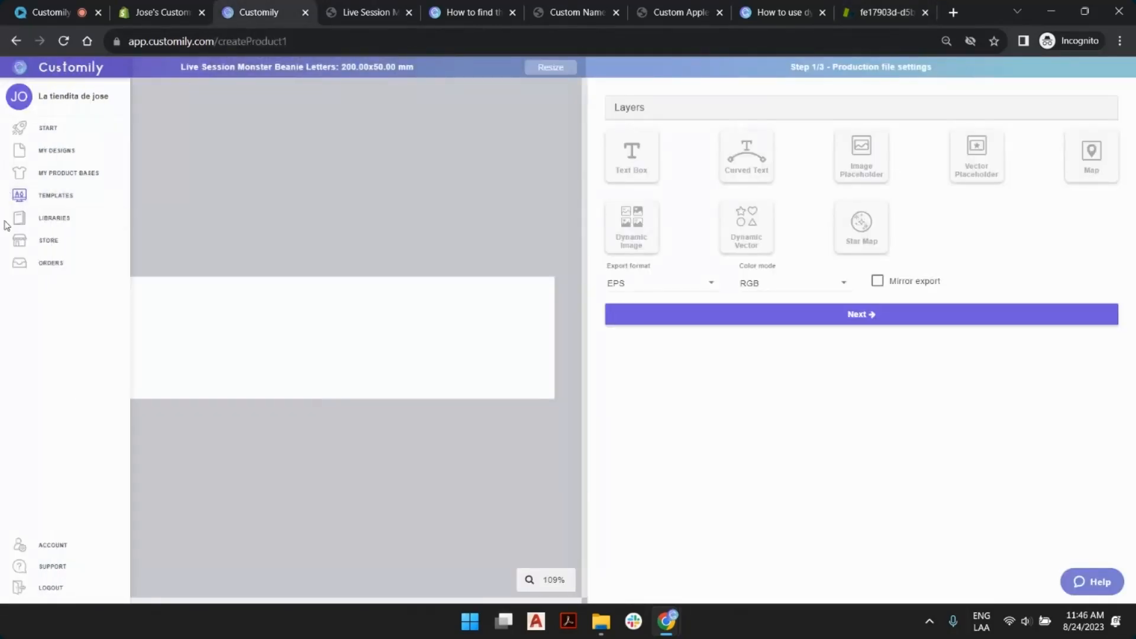
click(41, 238)
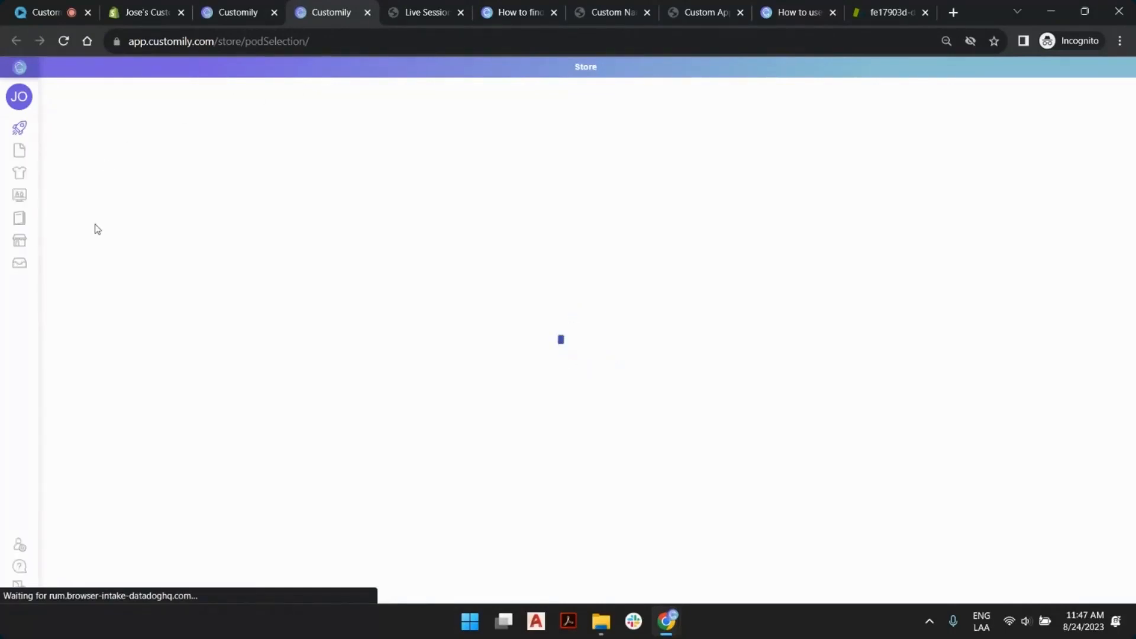
click(34, 220)
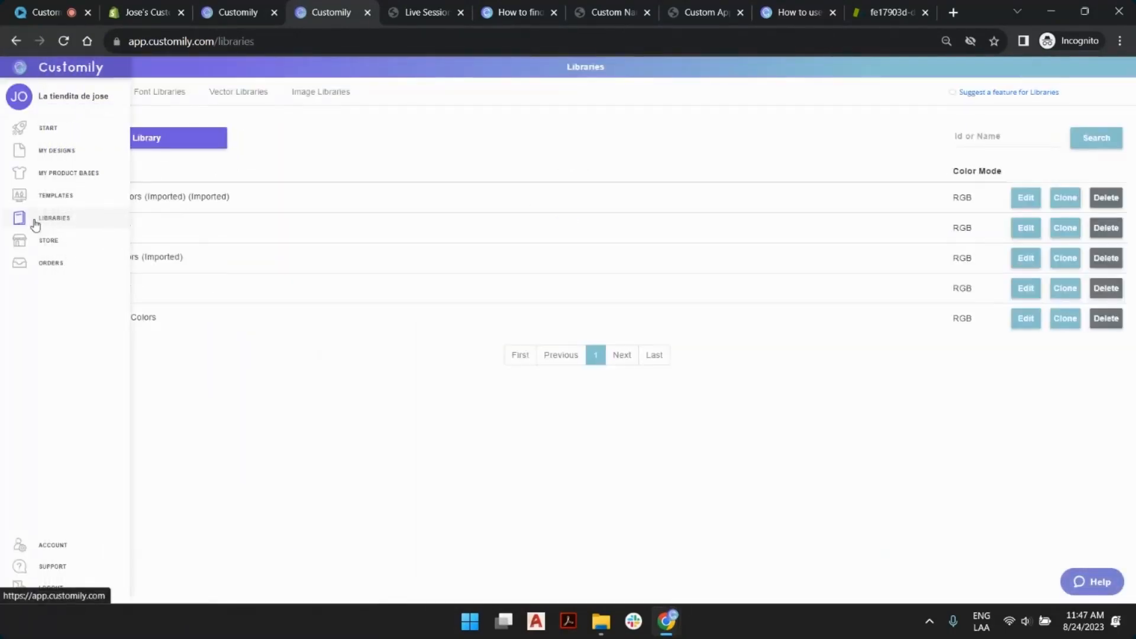
click(340, 93)
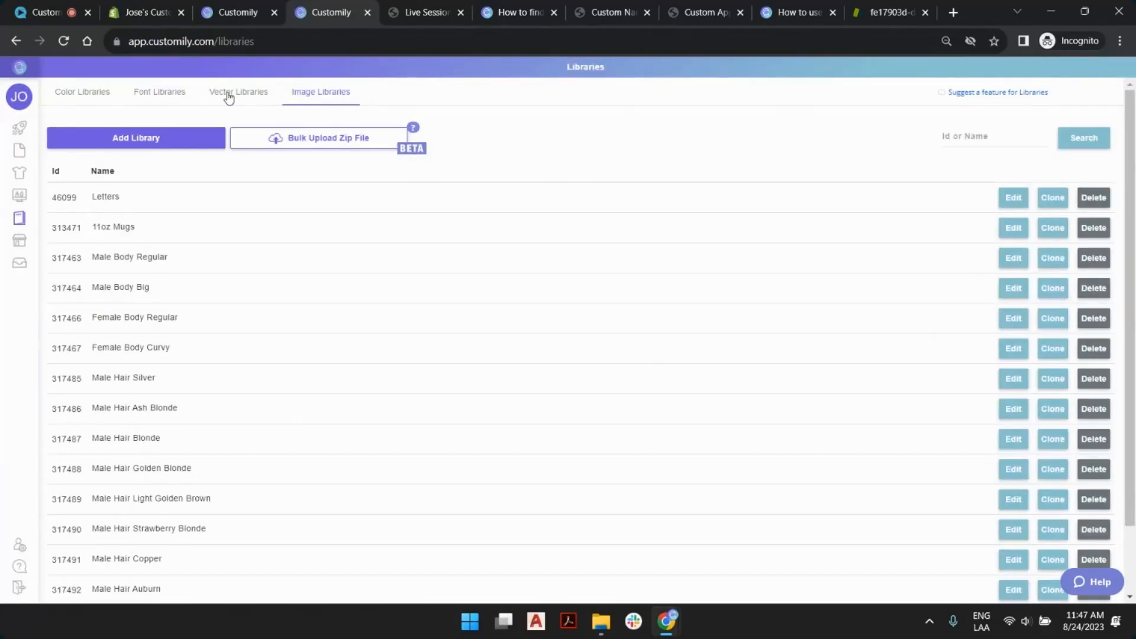
Create a new image library named Monster Letters
click(168, 147)
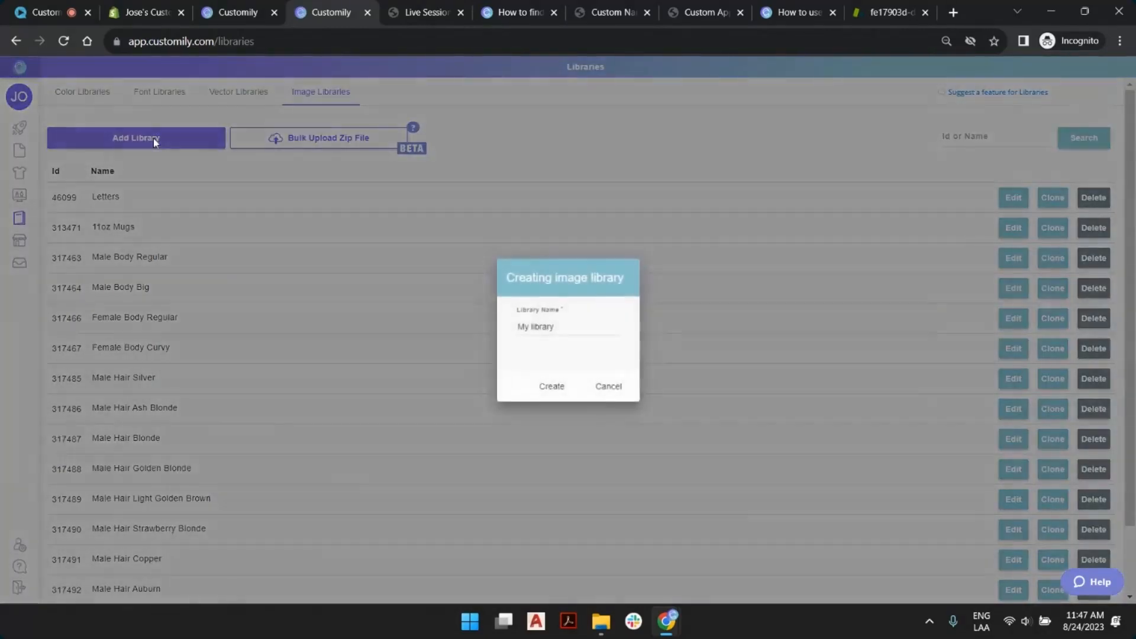
triple_click(558, 327)
text(Monste)
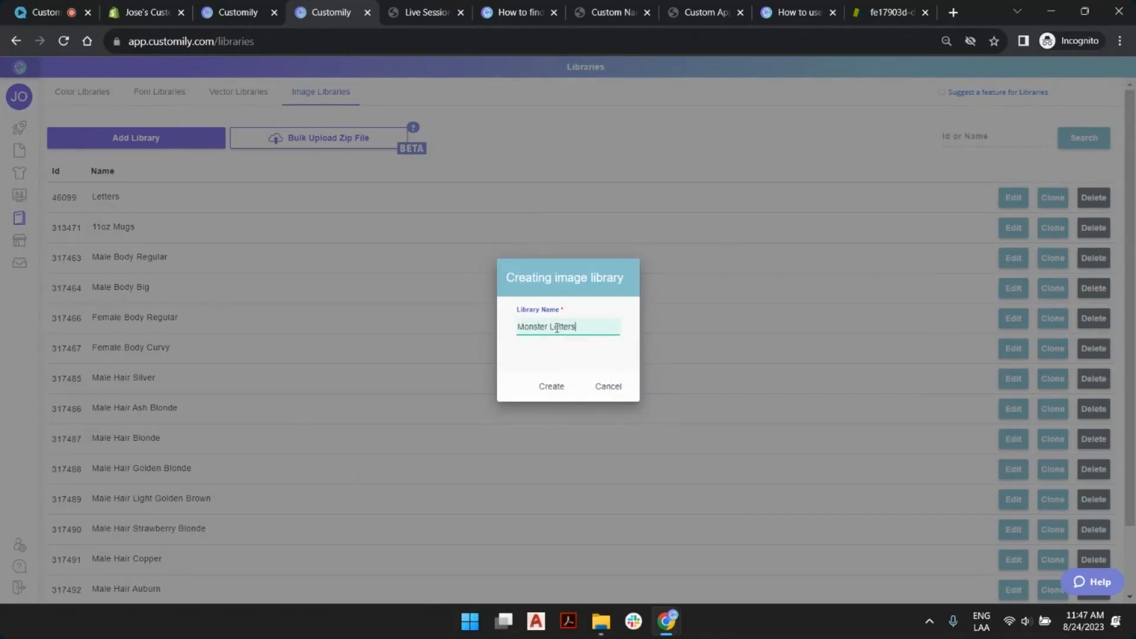
text(r Letters)
click(565, 386)
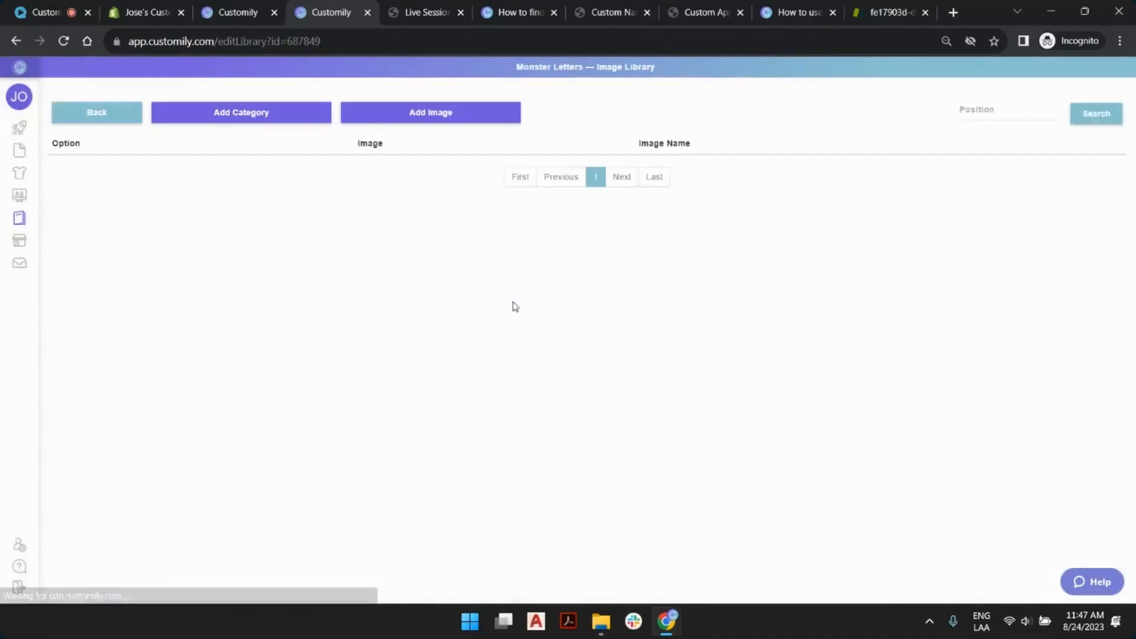
Start adding images to the Monster Letters library with 2 as the initial position and open the file selection
click(459, 116)
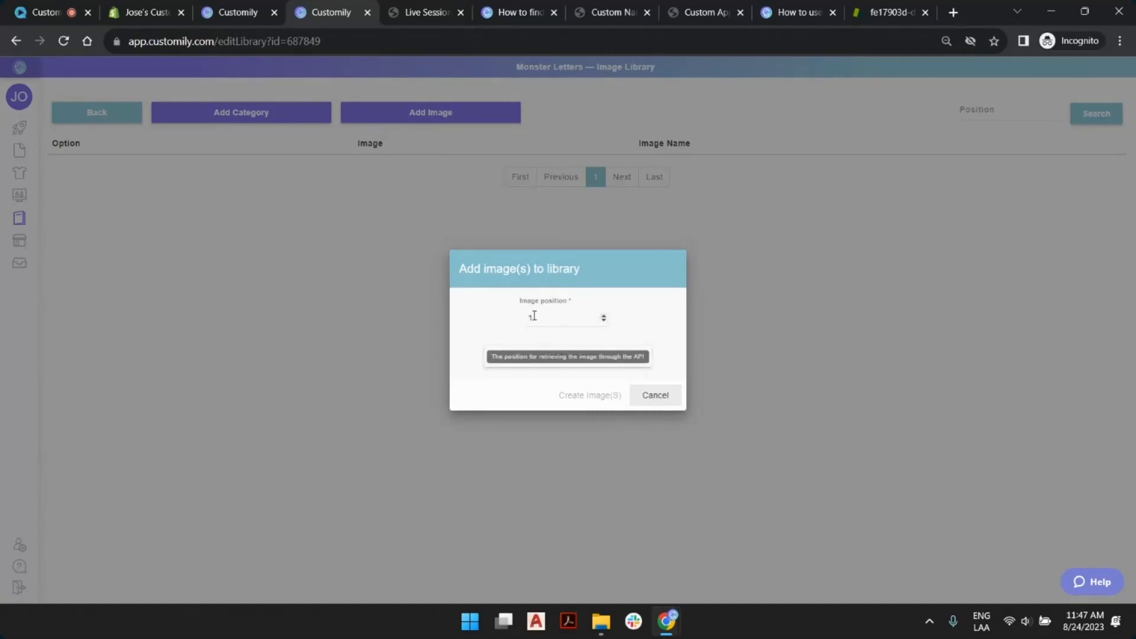
click(603, 316)
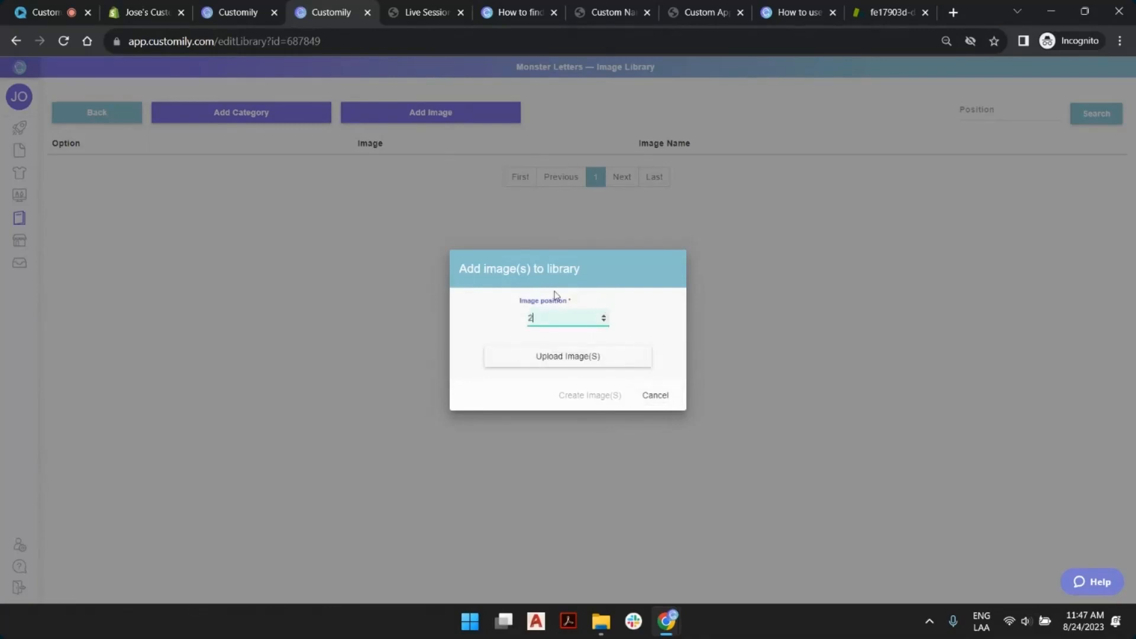
click(574, 362)
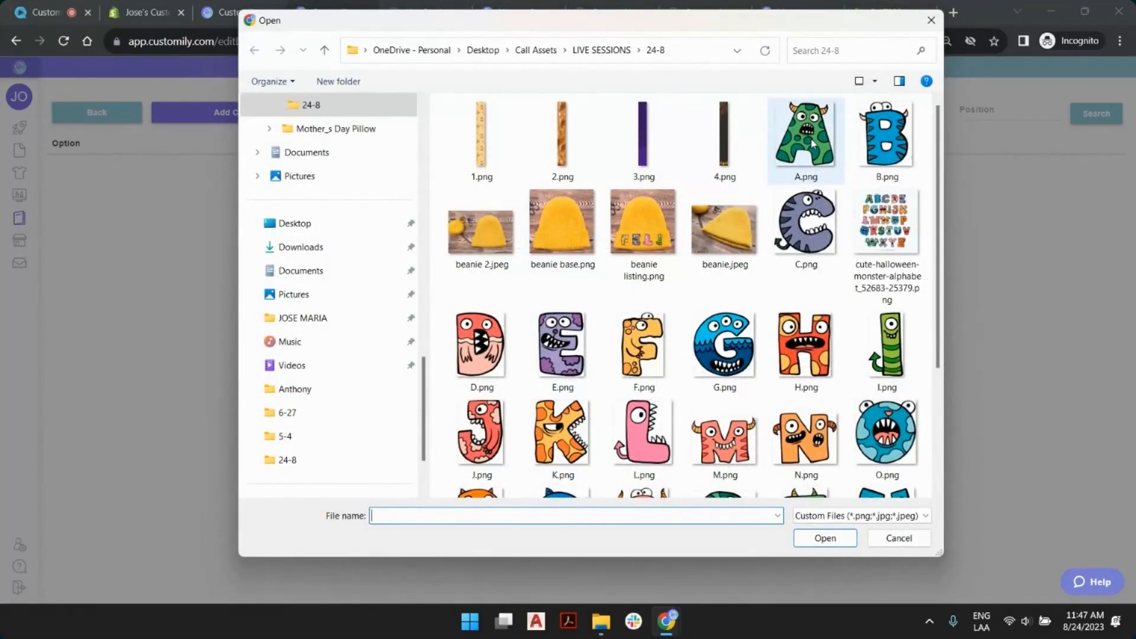
click(813, 144)
ctrl+click(894, 144)
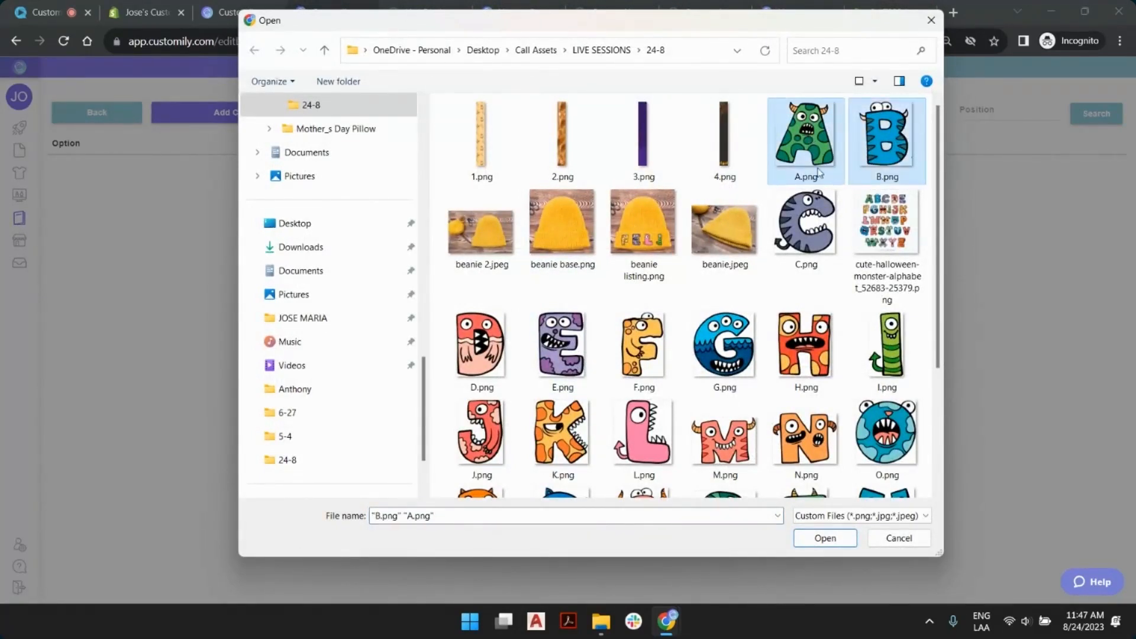
click(767, 148)
right_click(767, 148)
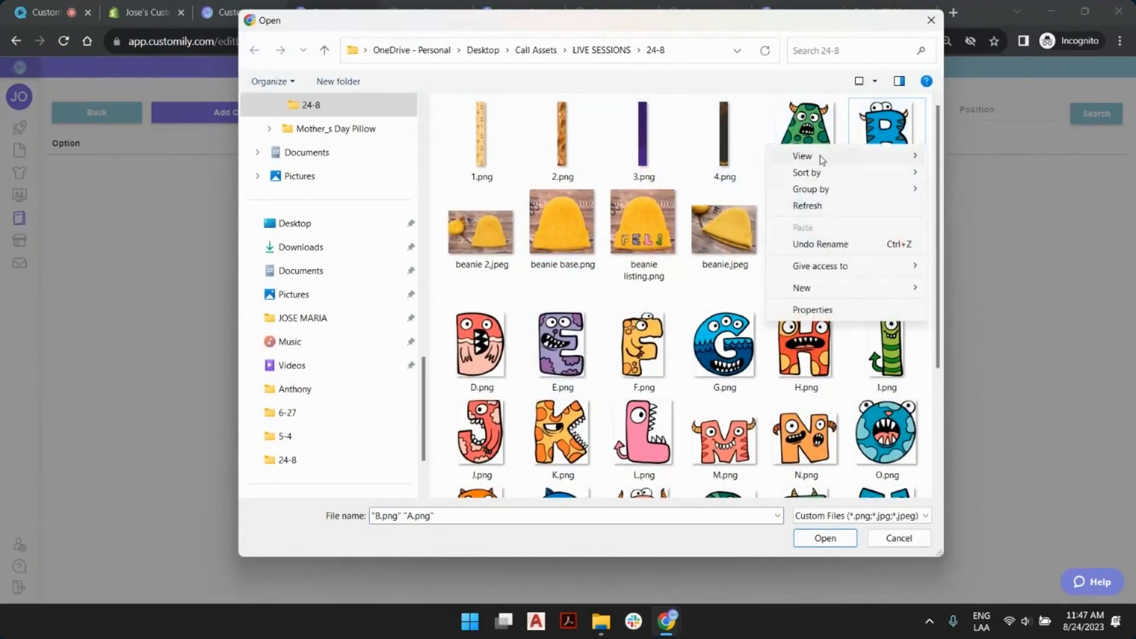
mouse_move(826, 172)
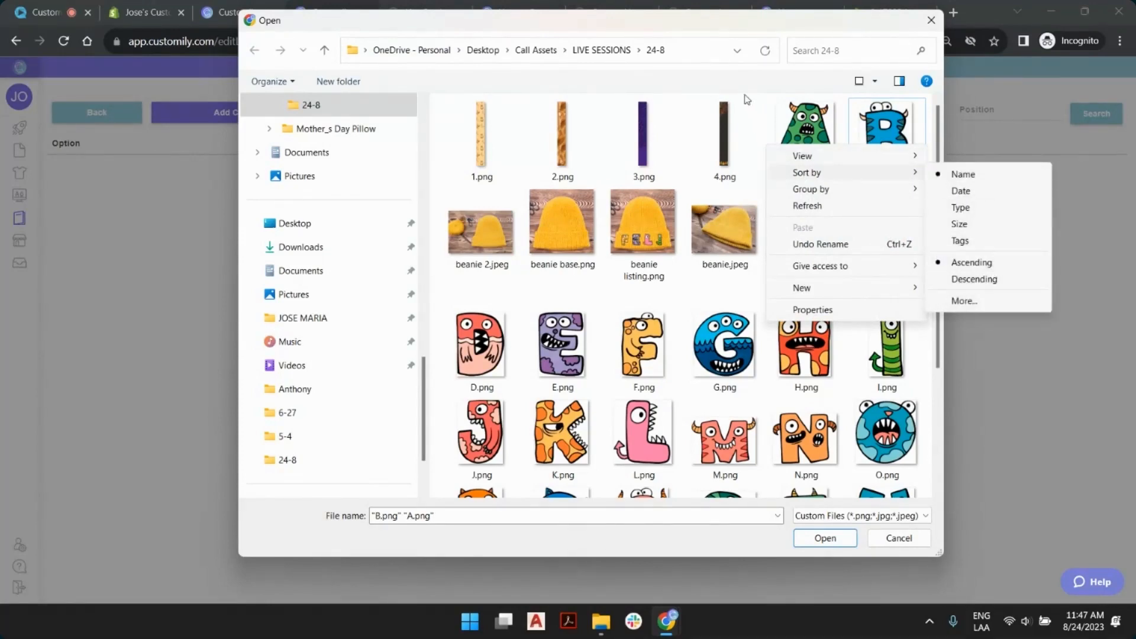
Upload the letter images A.png through Z.png from the 24-8 folder, leaving out watch listing.png and the other non-letter files
click(770, 113)
ctrl+click(887, 140)
ctrl+click(823, 248)
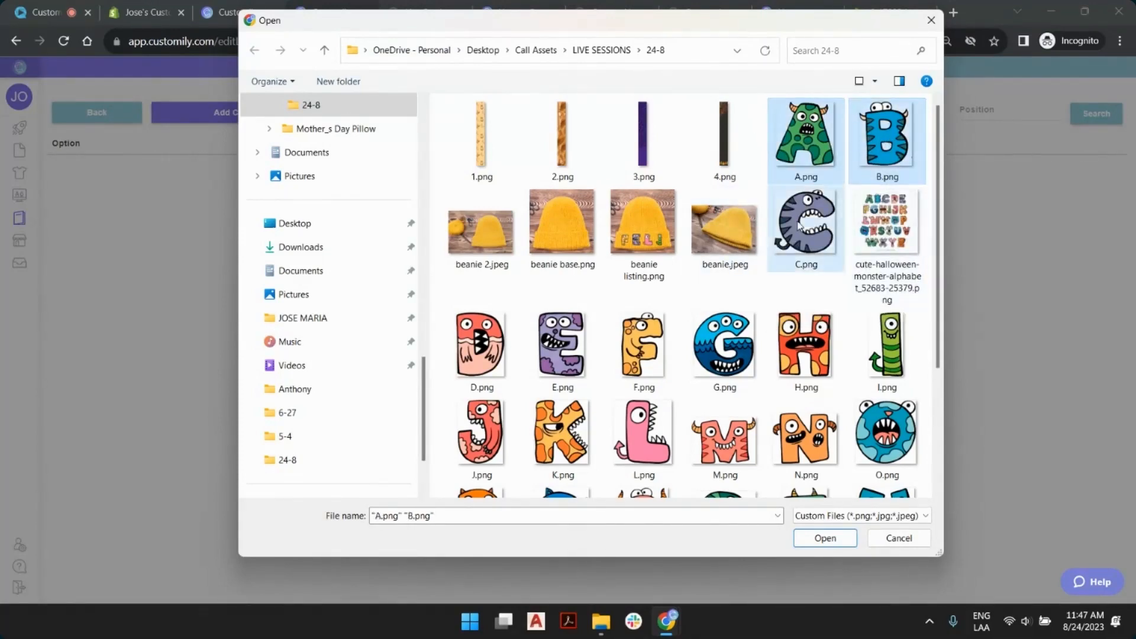
drag(435, 317, 893, 473)
ctrl+click(646, 452)
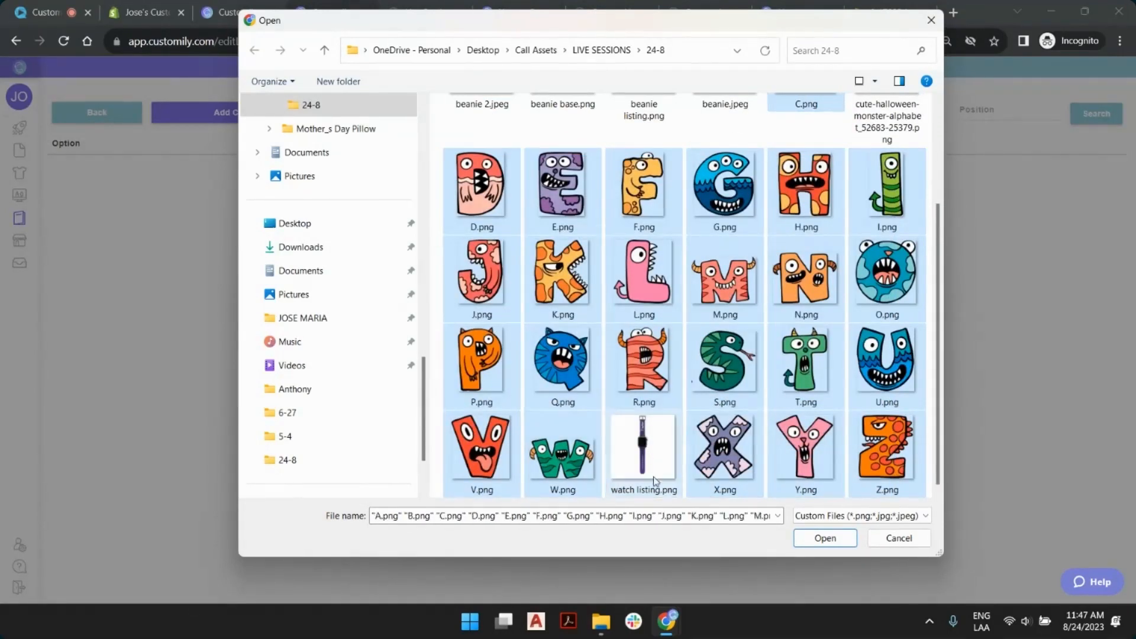
scroll(938, 331, up, 3)
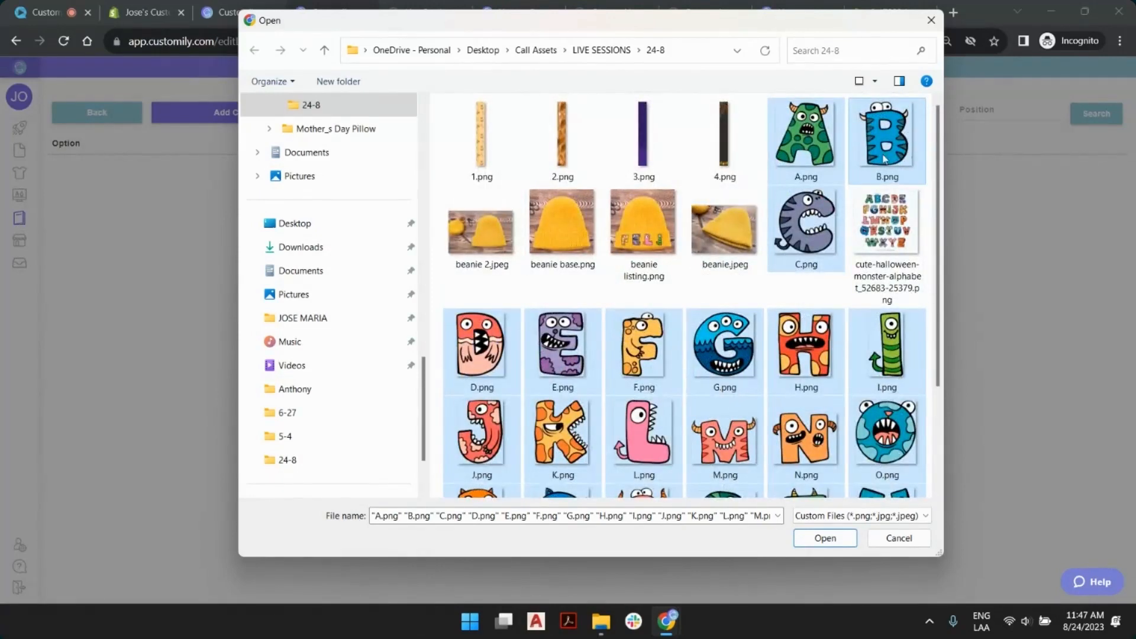
scroll(824, 229, down, 3)
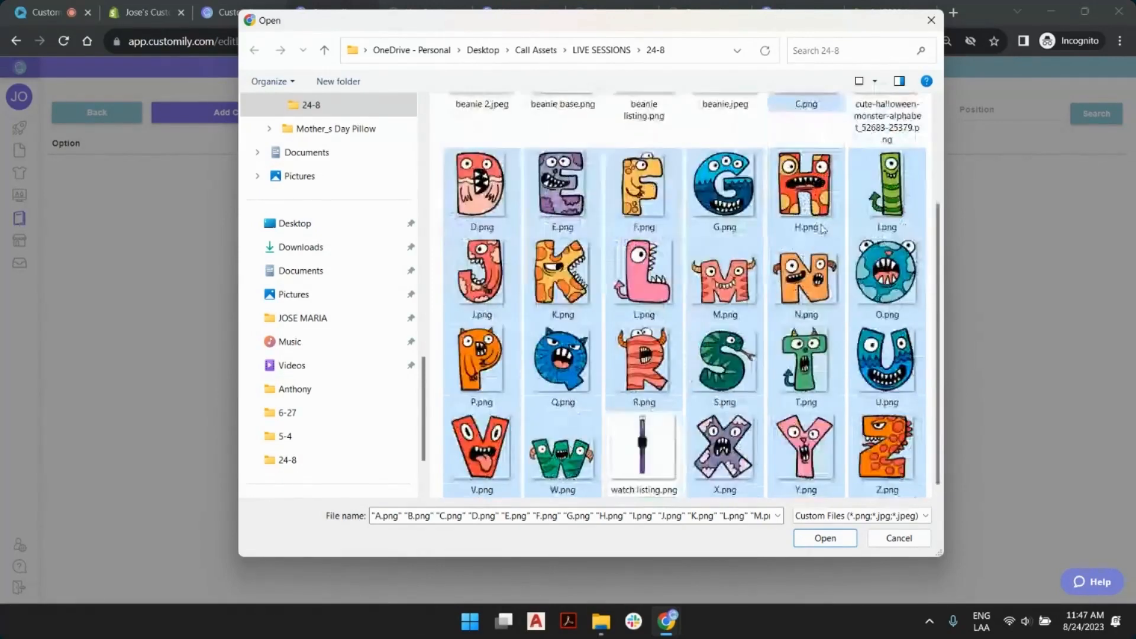
click(827, 537)
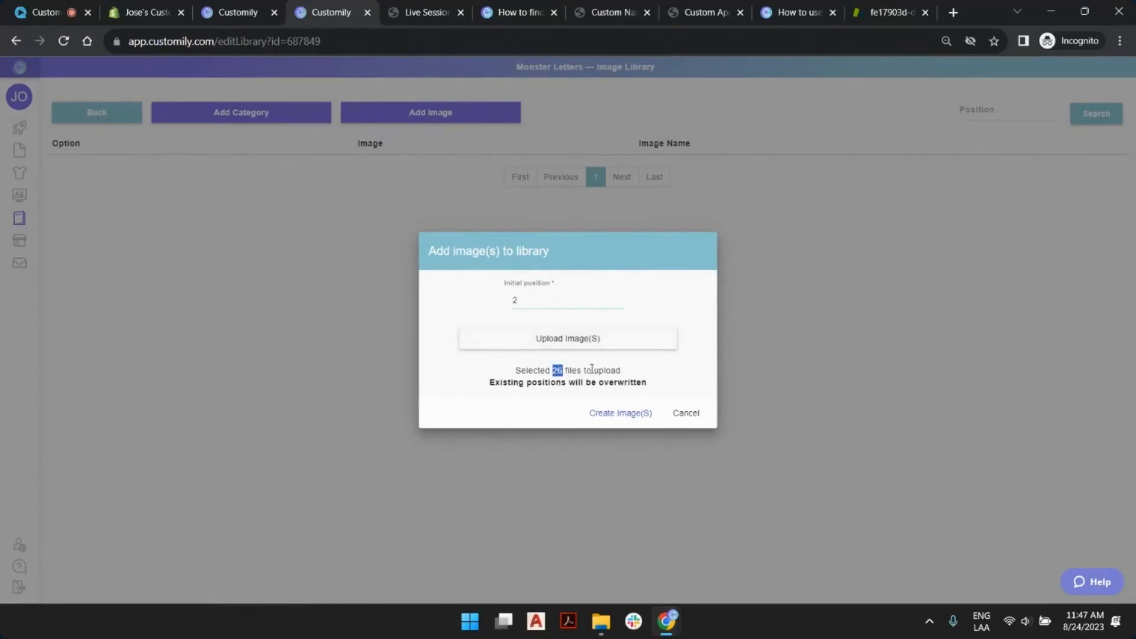
click(594, 369)
click(613, 412)
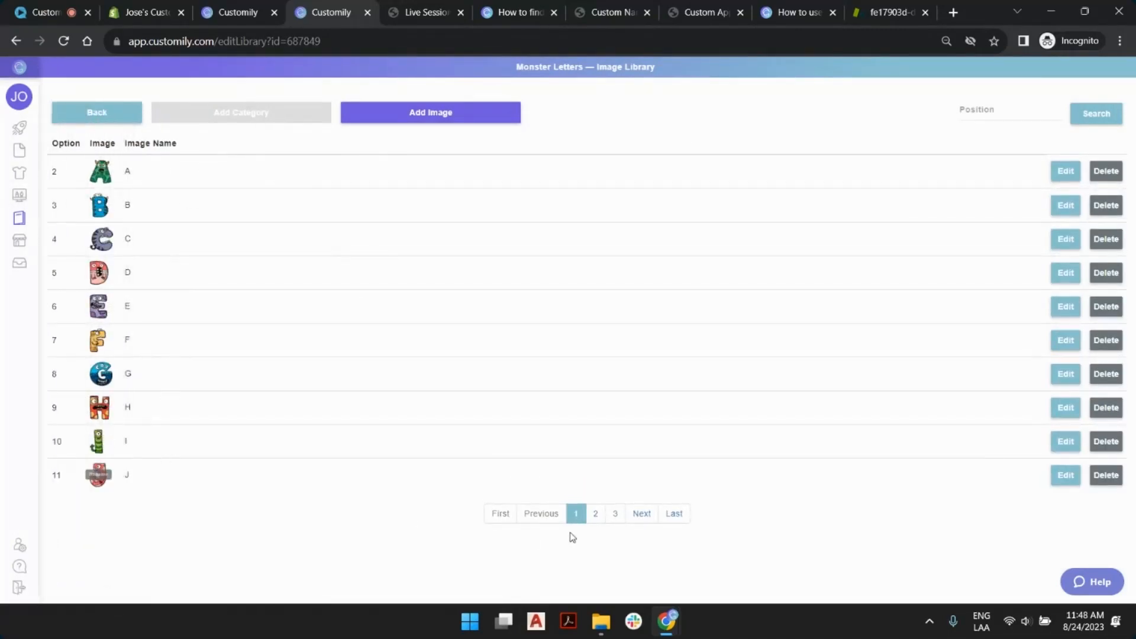
Check the letters and their positions on the library's second and third pages, then leave the library
click(595, 513)
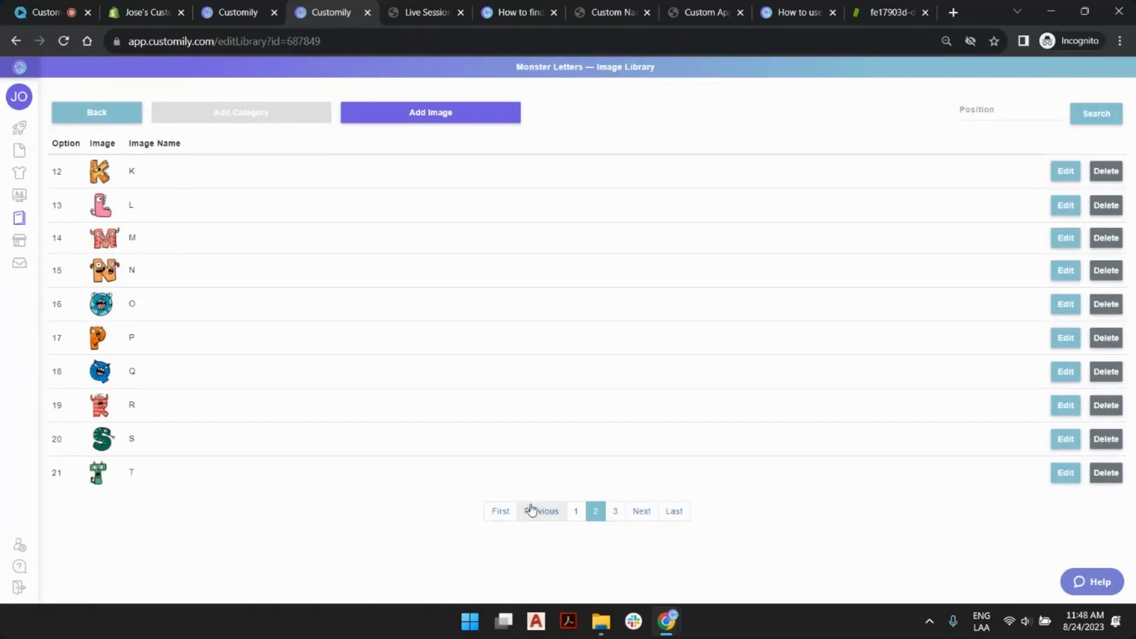
click(615, 513)
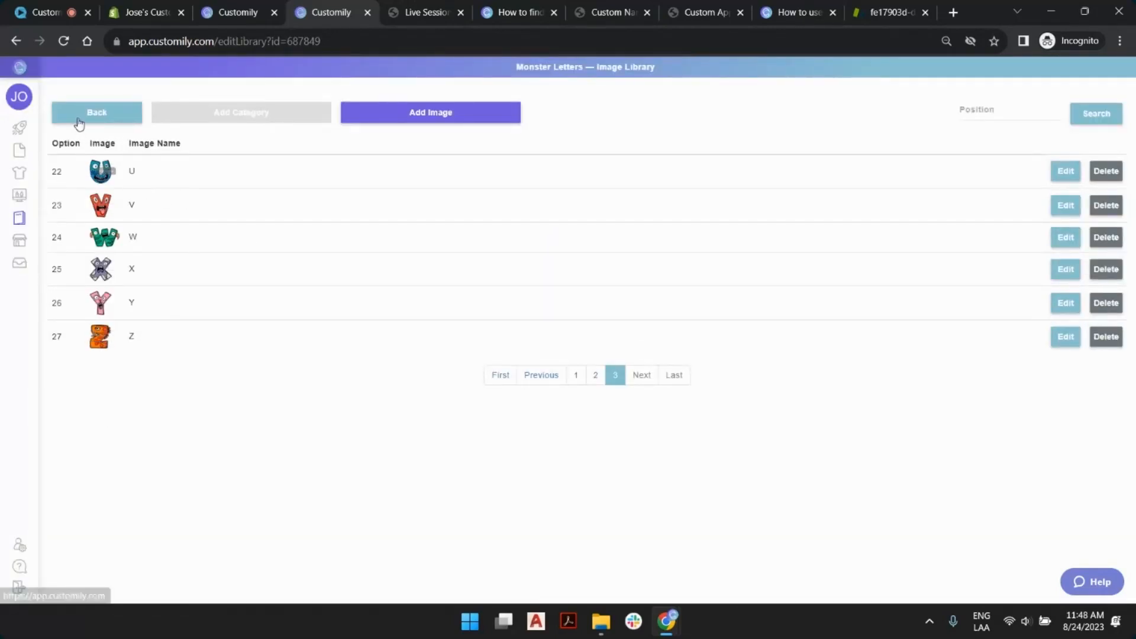
click(98, 113)
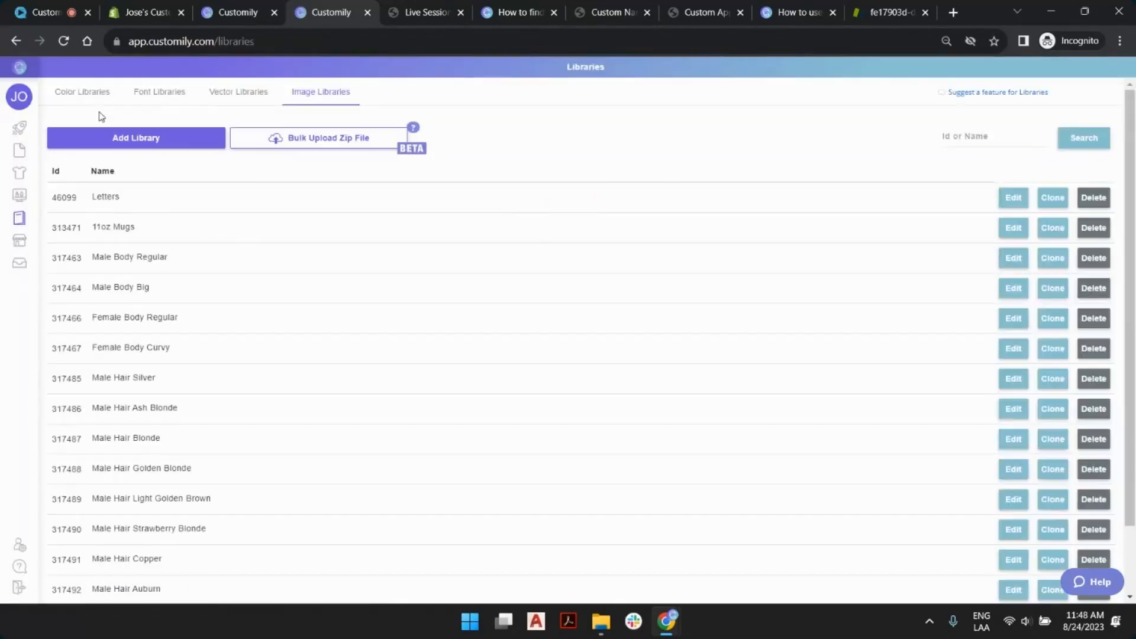
Return to the Live Session Monster Beanie Letters template and add a dynamic image element to the canvas
click(258, 9)
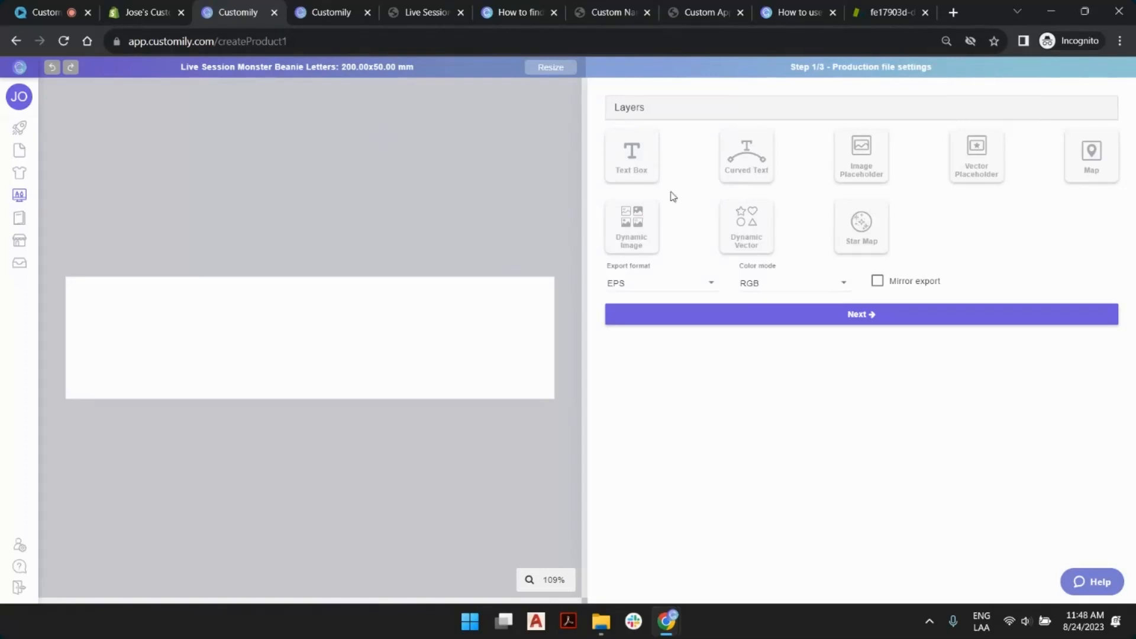
click(642, 228)
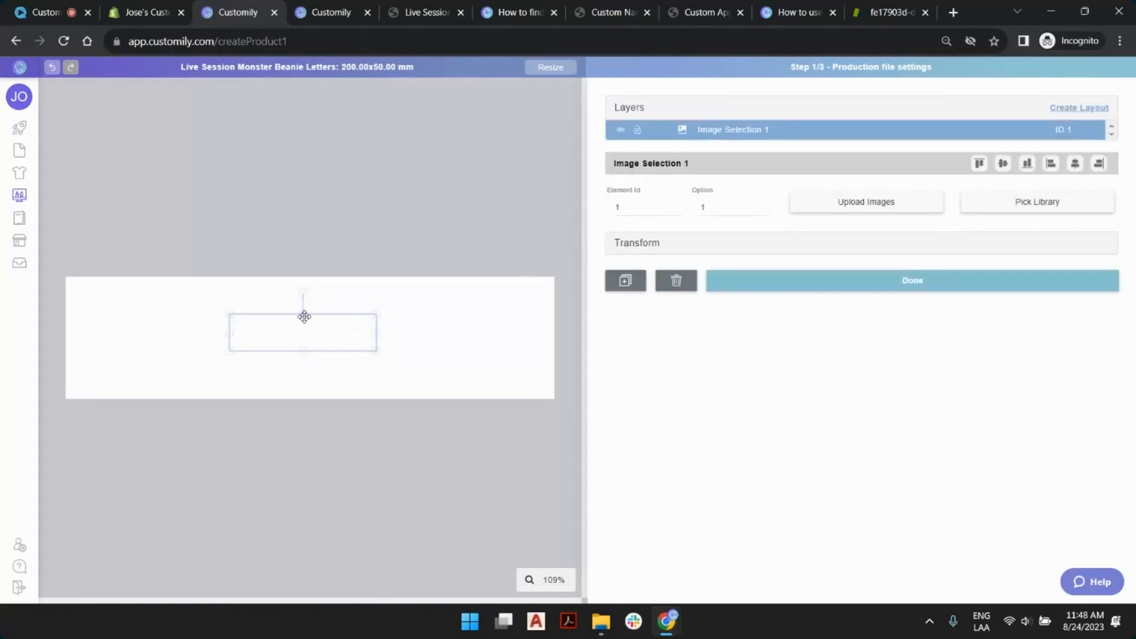
drag(304, 317, 200, 295)
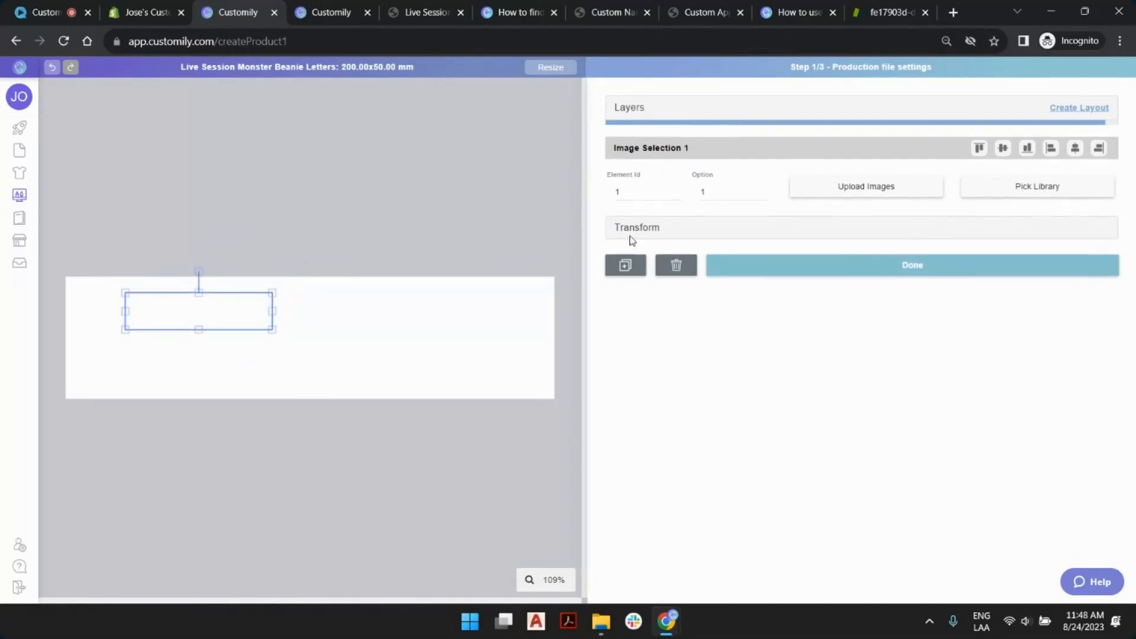
Resize the dynamic image element to 50 by 50 mm and centre it horizontally and vertically on the canvas
click(640, 223)
double_click(633, 310)
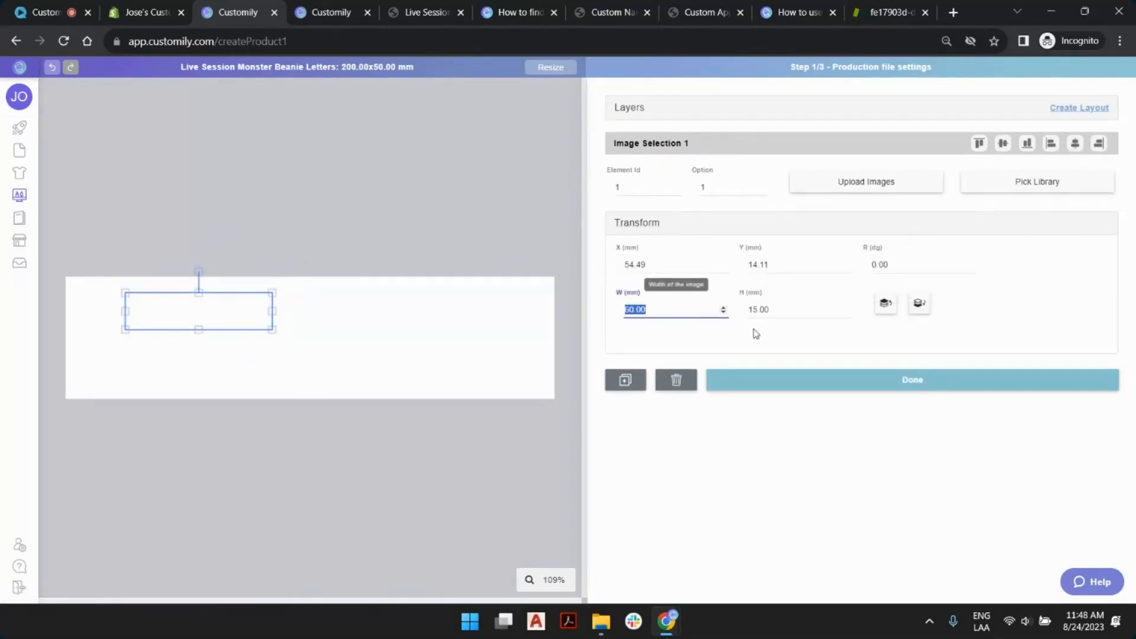
text(50)
double_click(786, 310)
text(50)
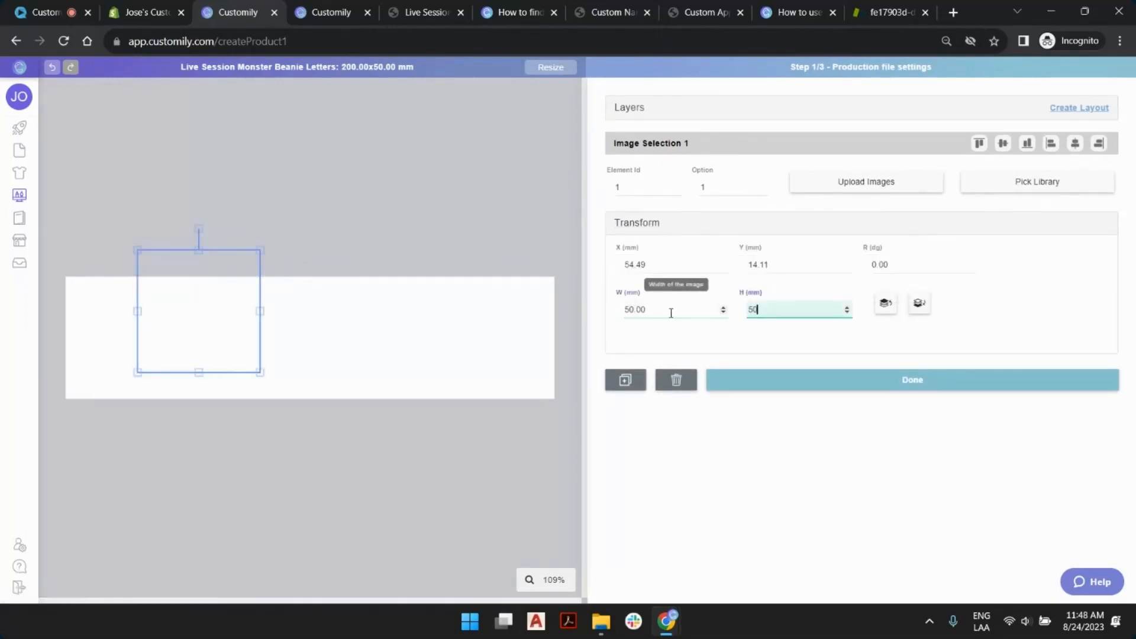
click(1075, 143)
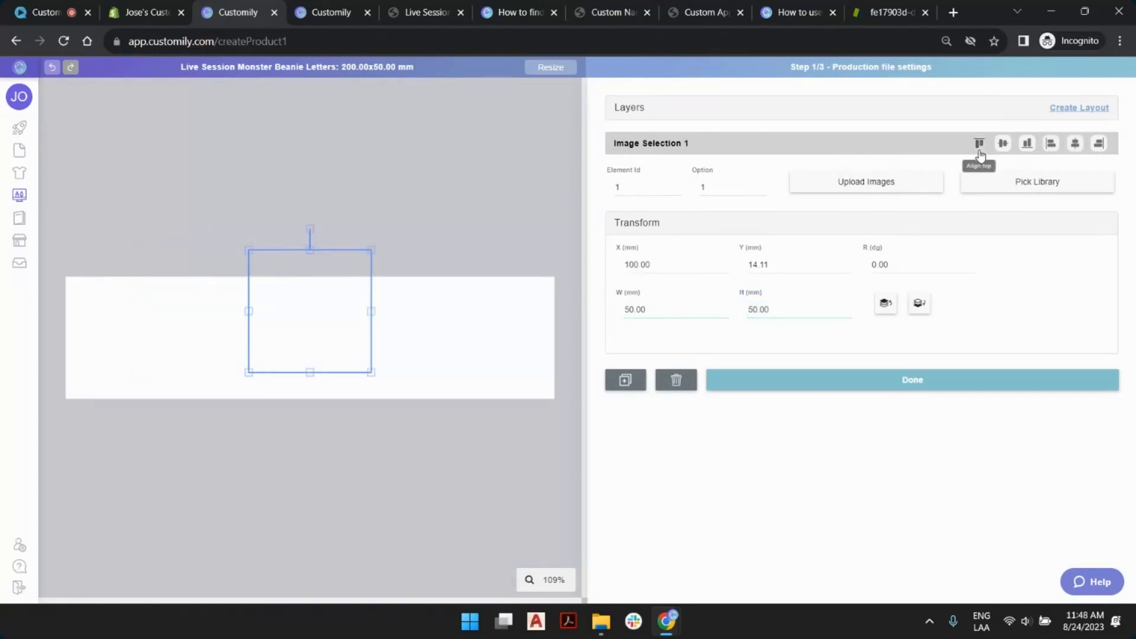
click(1002, 143)
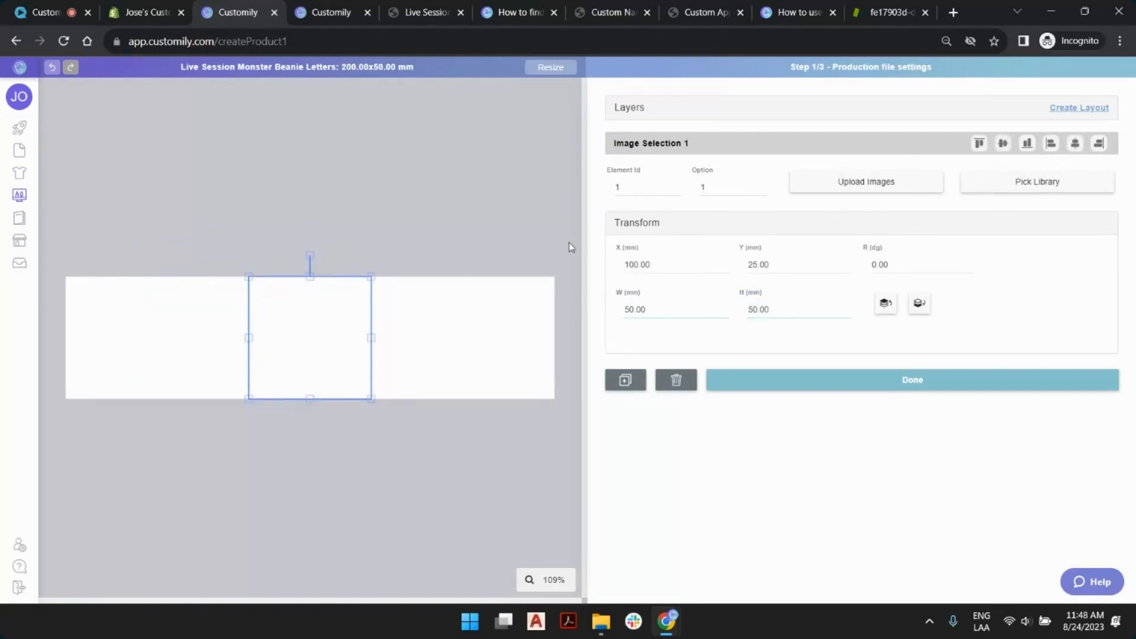
Rename the dynamic image layer as Letter
click(638, 117)
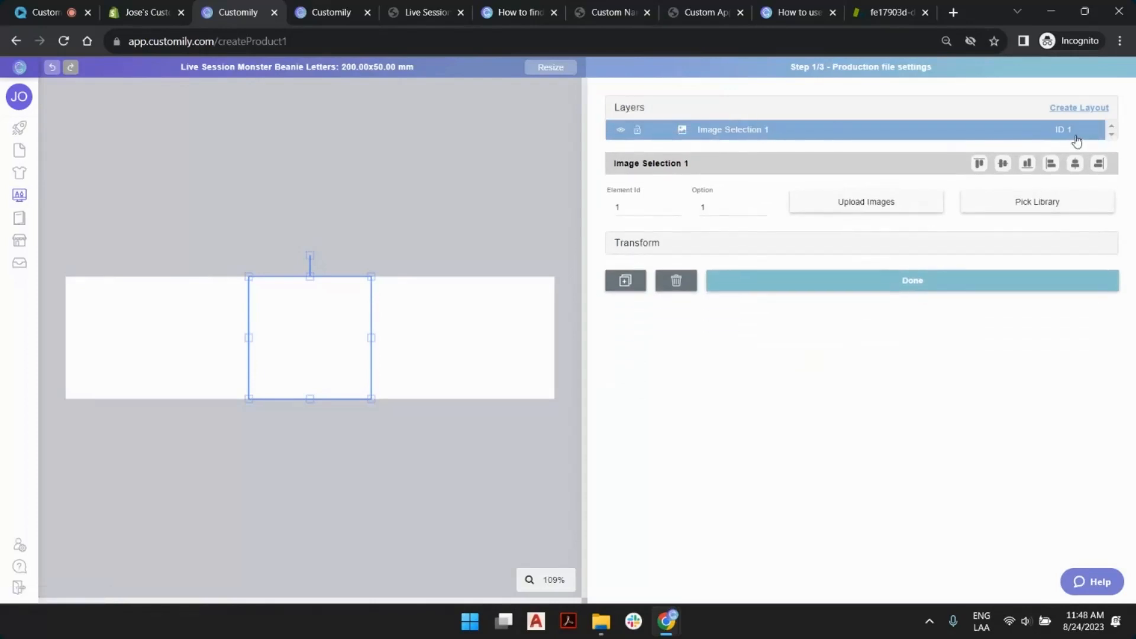
double_click(742, 128)
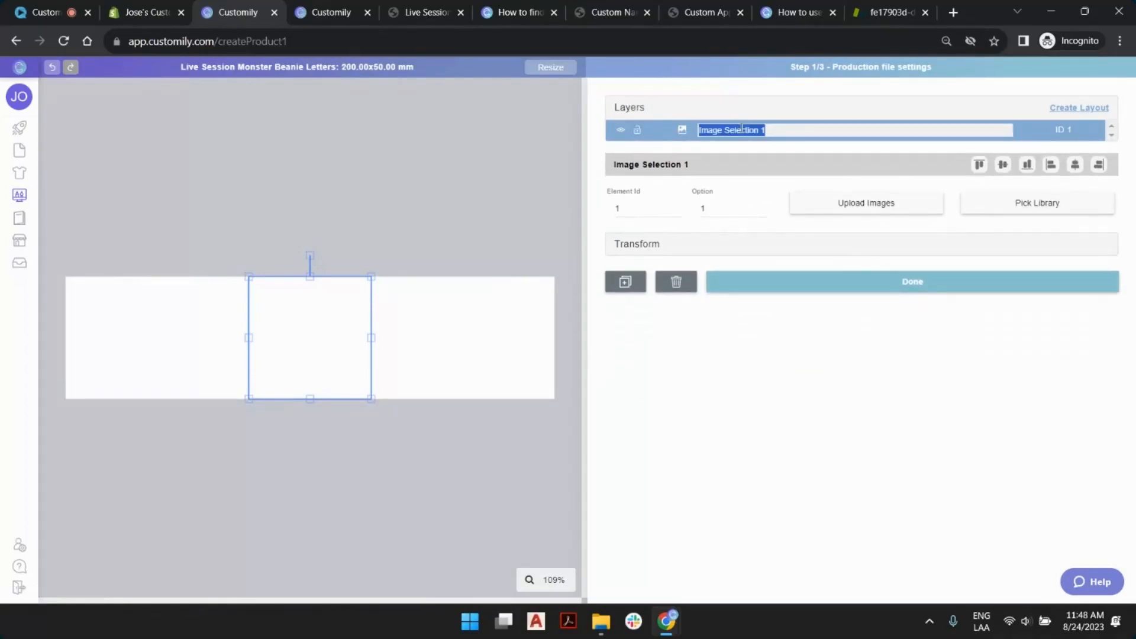
text(Type your Lette)
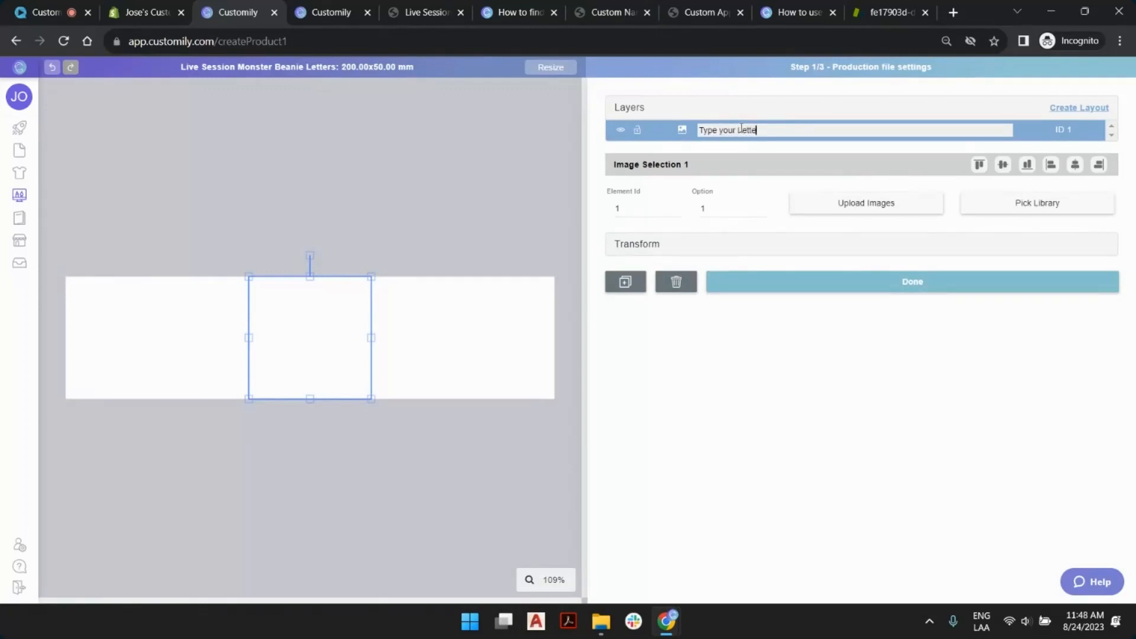
key(BackSpace)
key(BackSpace)
key(BackSpace)
key(BackSpace)
key(BackSpace)
key(BackSpace)
key(BackSpace)
key(BackSpace)
key(BackSpace)
key(BackSpace)
key(BackSpace)
key(BackSpace)
key(BackSpace)
key(Return)
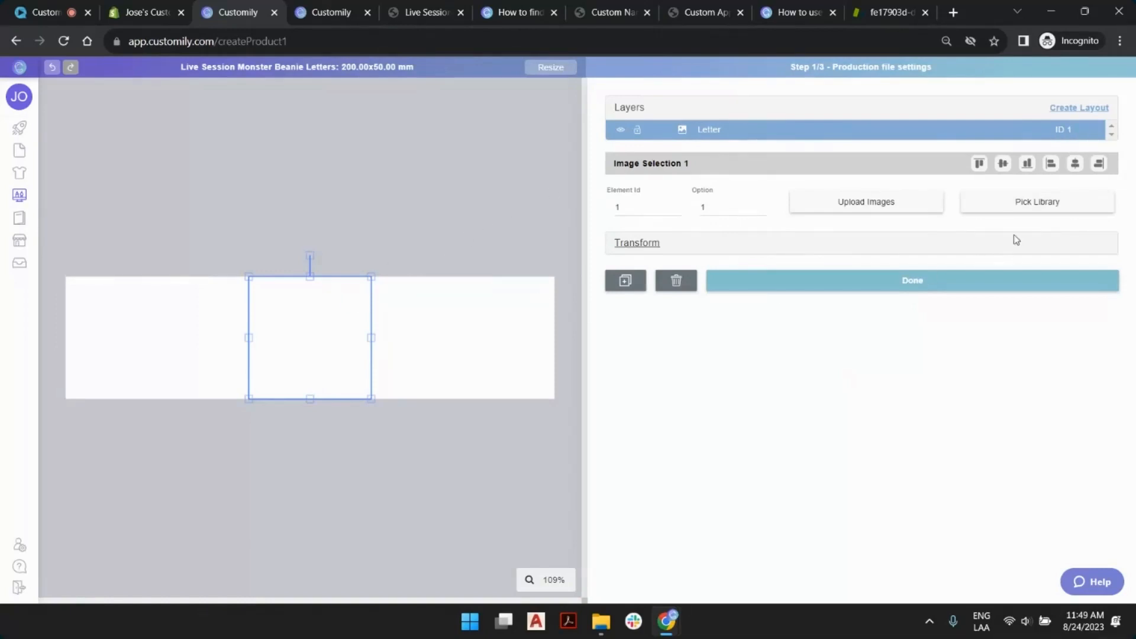
Assign the Monster Letters image library to the Letter element
click(1037, 203)
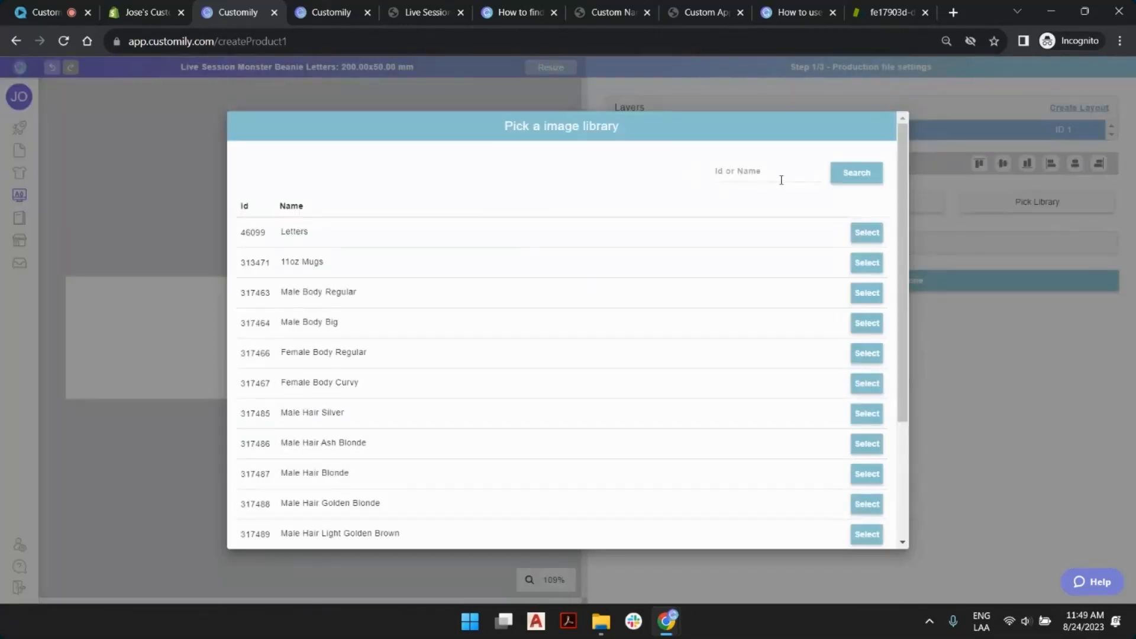
scroll(715, 398, down, 5)
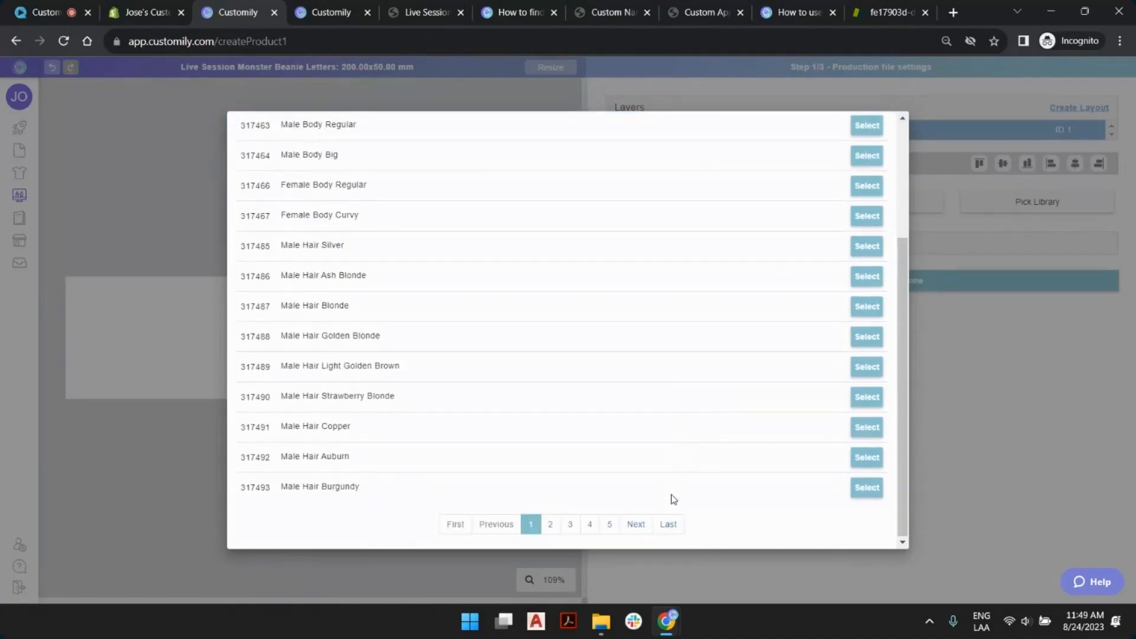
click(669, 525)
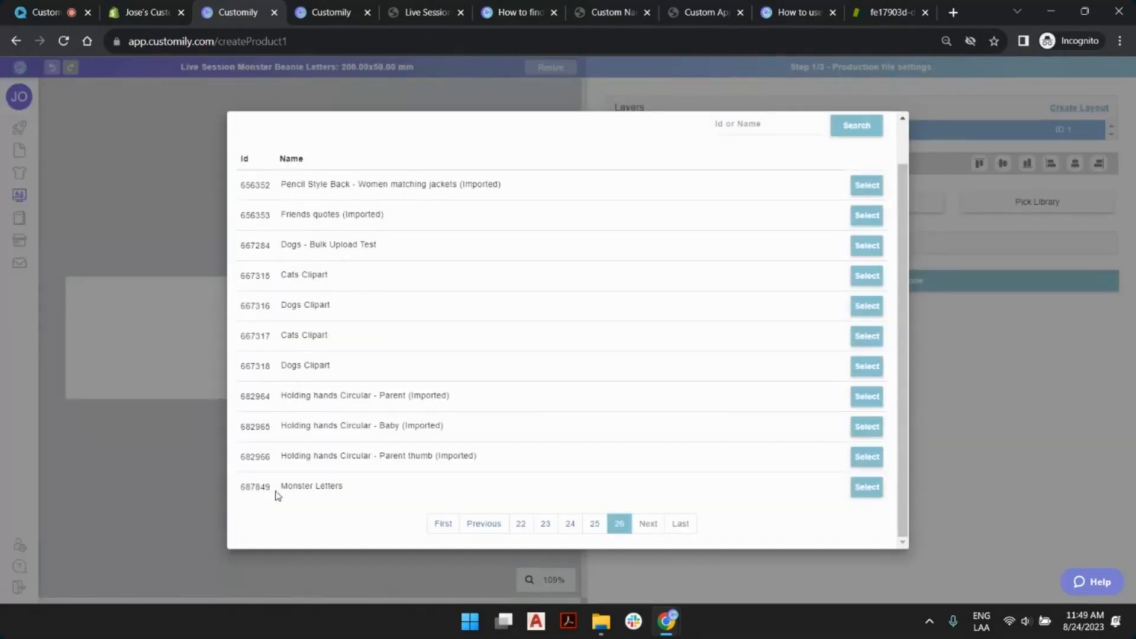
click(867, 487)
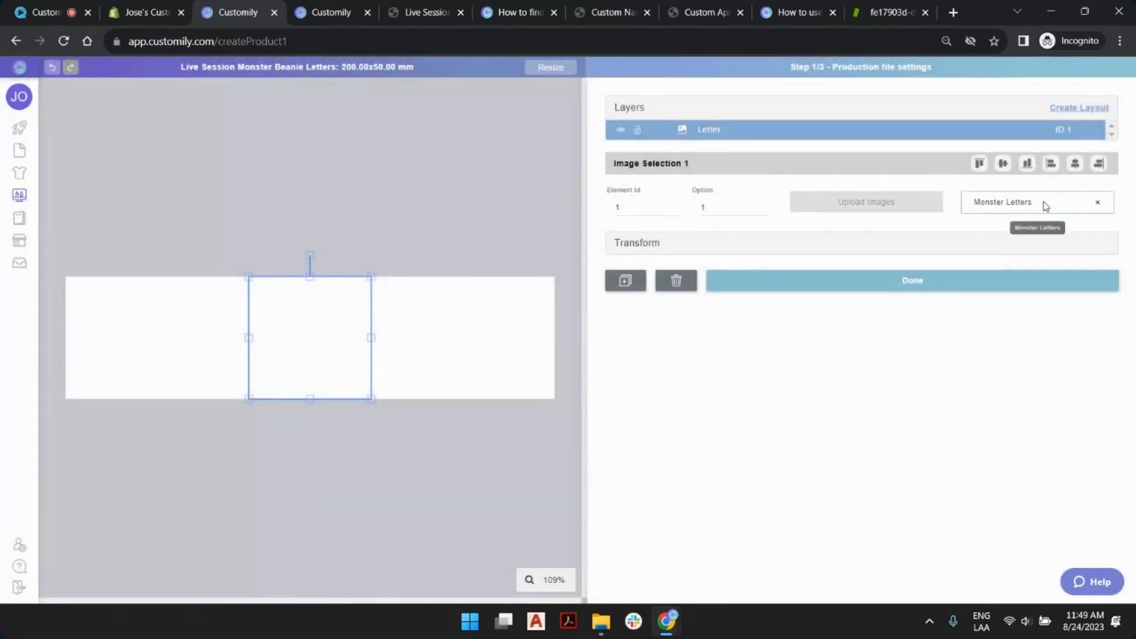
Preview library options 3 and 27 in the Letter element, then set its option to 6 and deselect it
click(761, 207)
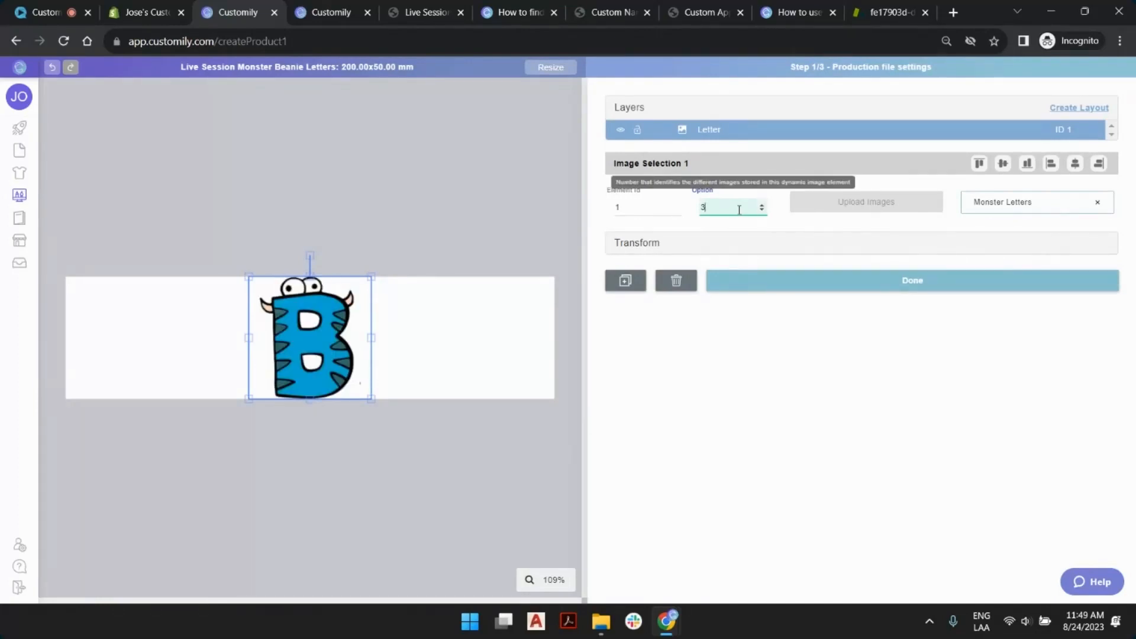
key(BackSpace)
text(27)
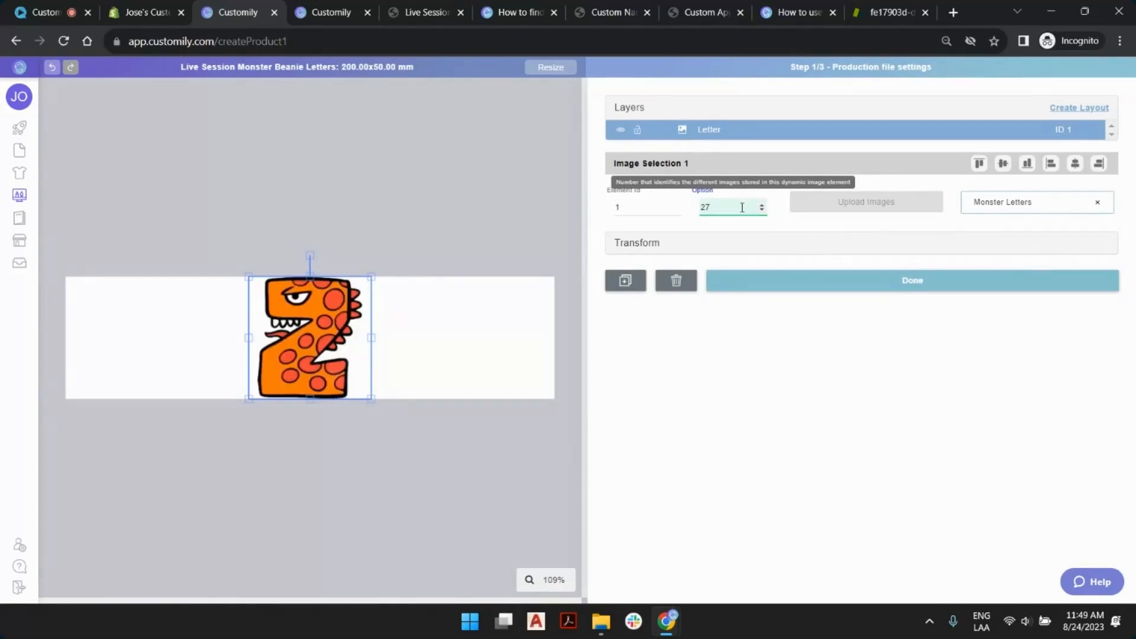
key(BackSpace)
key(BackSpace)
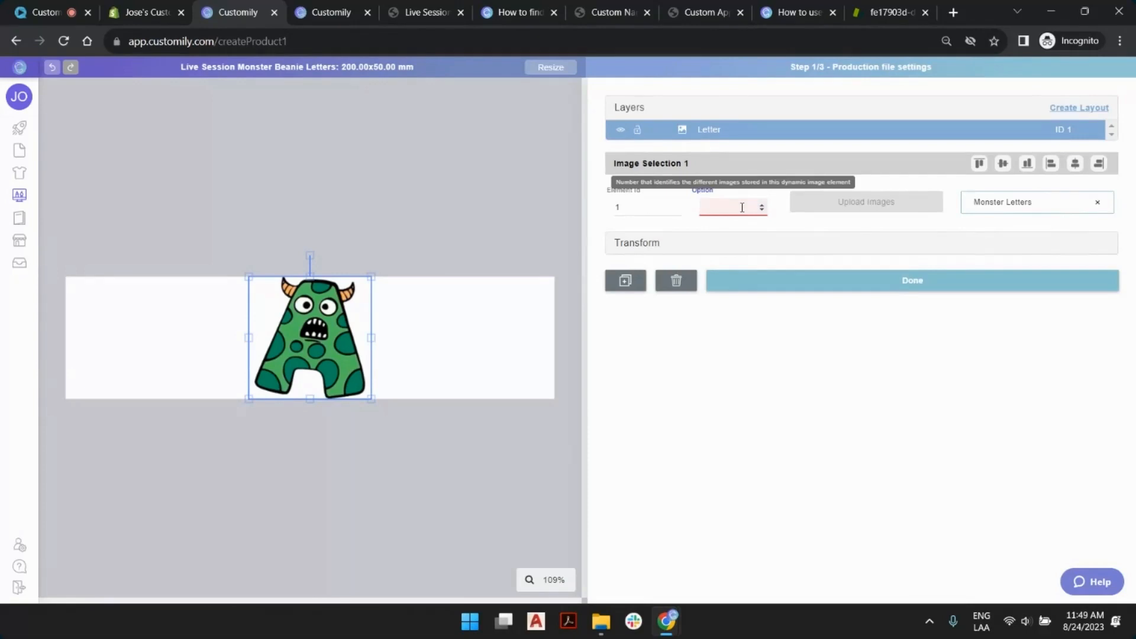
text(6)
click(467, 205)
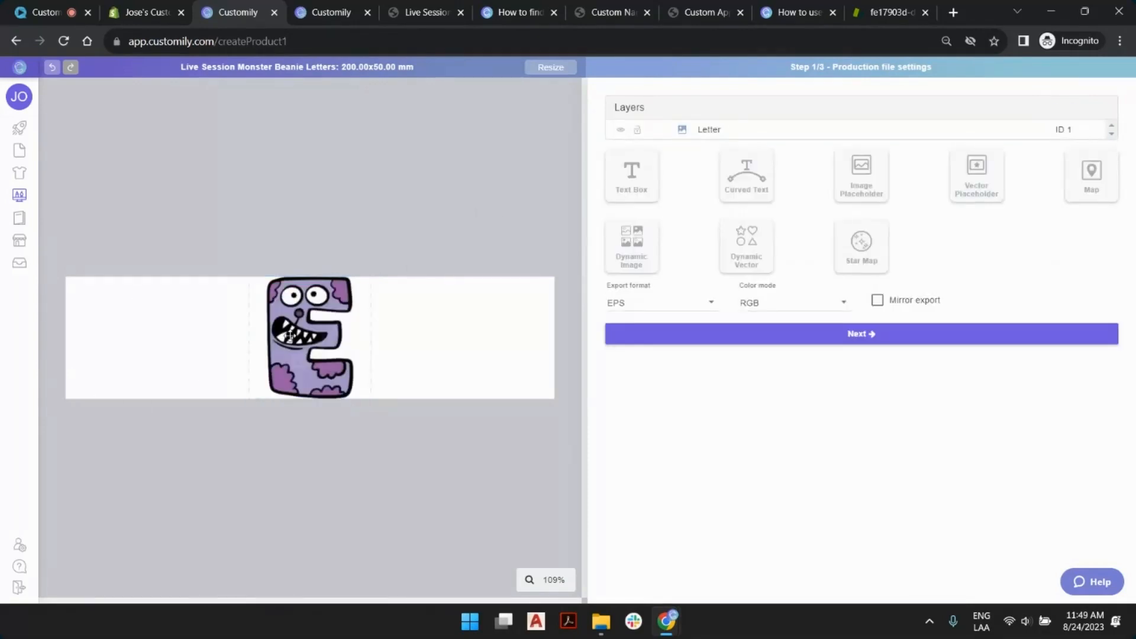
Clone the Letter element three times and spread the copies apart across the canvas
click(315, 298)
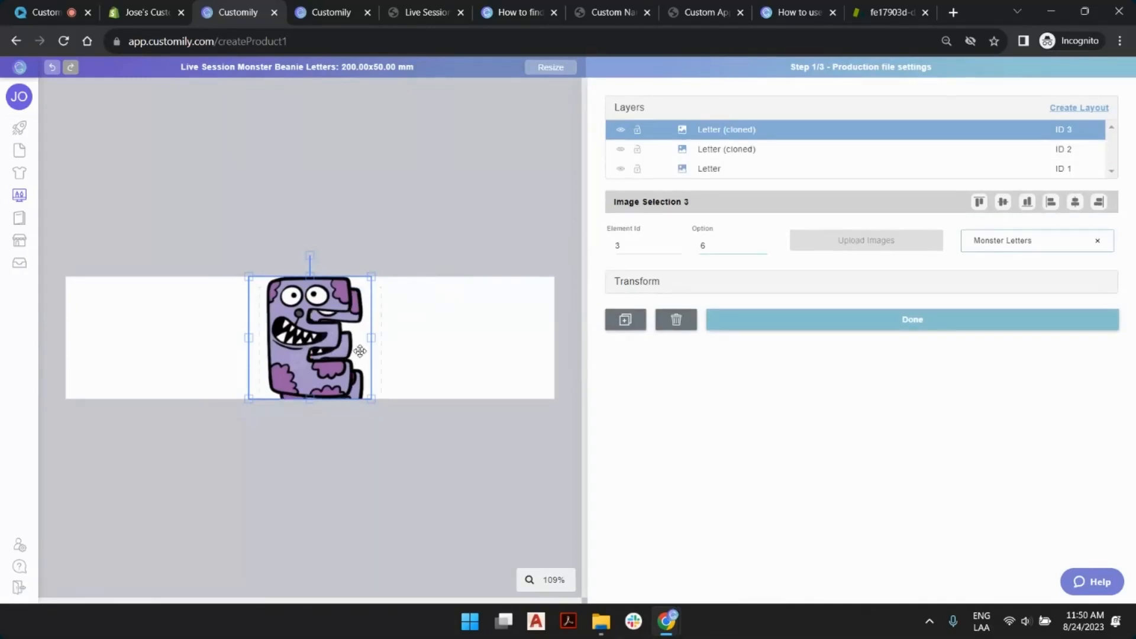
mouse_move(357, 349)
mouse_down()
mouse_move(456, 355)
mouse_move(324, 342)
mouse_up()
drag(248, 310, 1, 311)
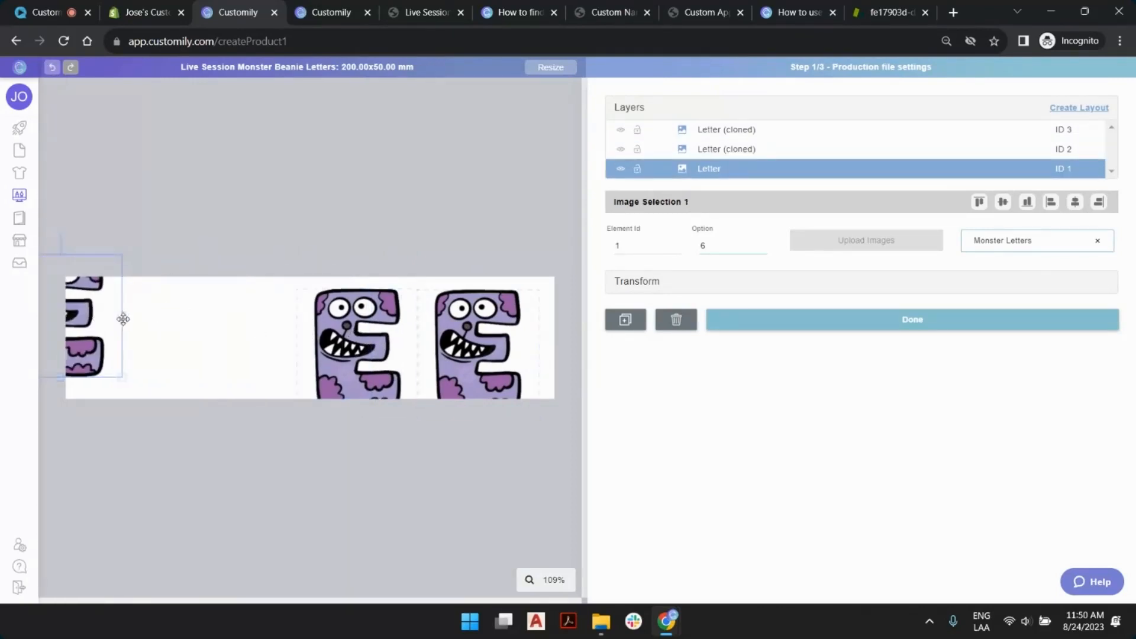
drag(122, 317, 240, 317)
mouse_move(335, 329)
mouse_down()
mouse_move(278, 326)
mouse_move(387, 352)
mouse_up()
key(ctrl+v)
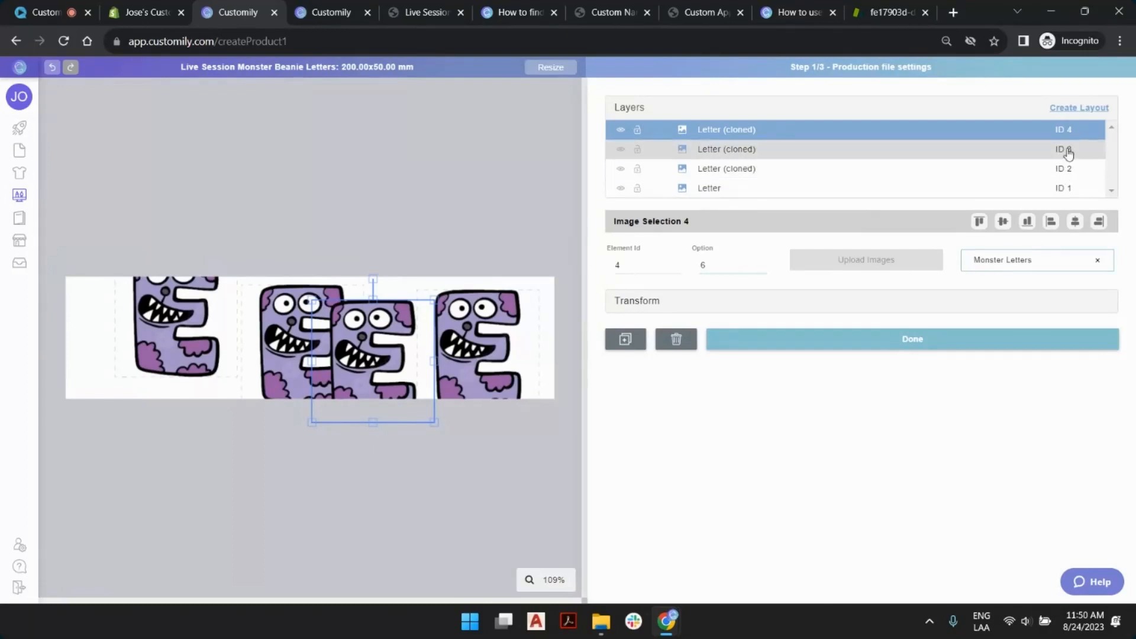
Arrange the four letter elements edge to edge in a row across the canvas, in order 1, 2, 4, 3
click(190, 333)
drag(190, 323, 155, 344)
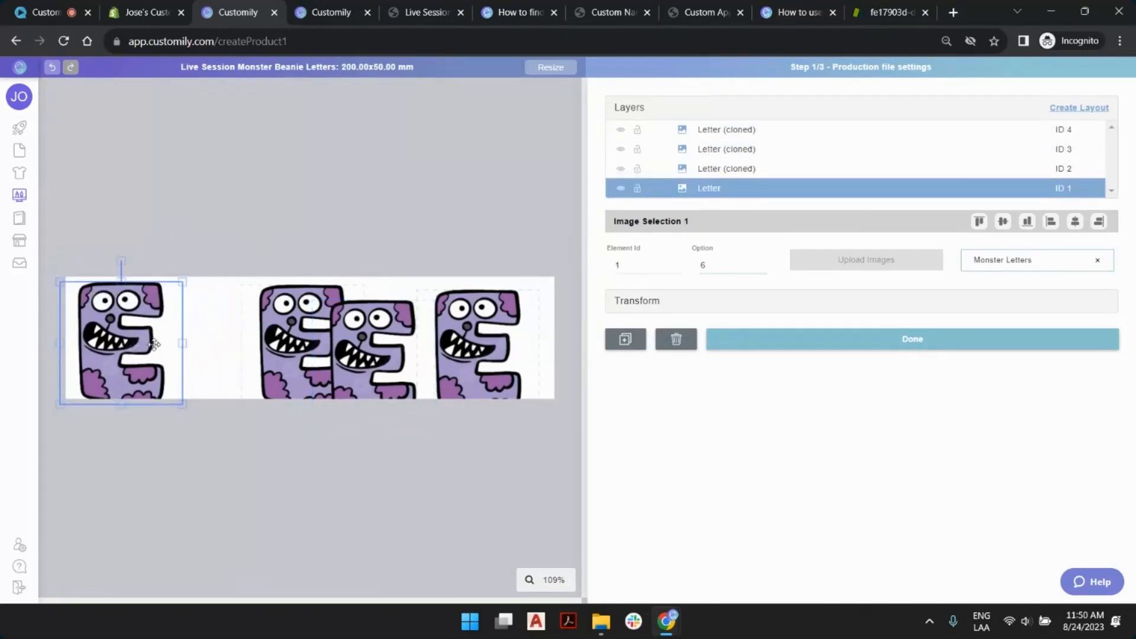
click(272, 333)
drag(272, 333, 203, 323)
drag(353, 350, 344, 322)
drag(207, 329, 218, 336)
drag(343, 331, 344, 333)
drag(465, 339, 476, 329)
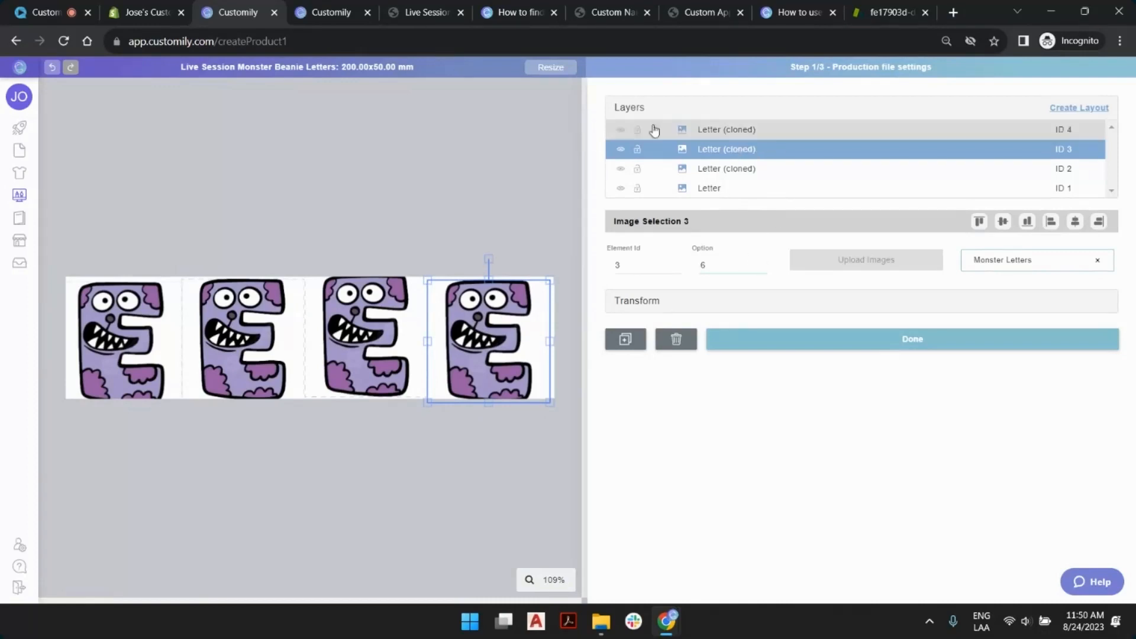
Select all four letter layers and align their vertical middles relative to the selection
click(738, 134)
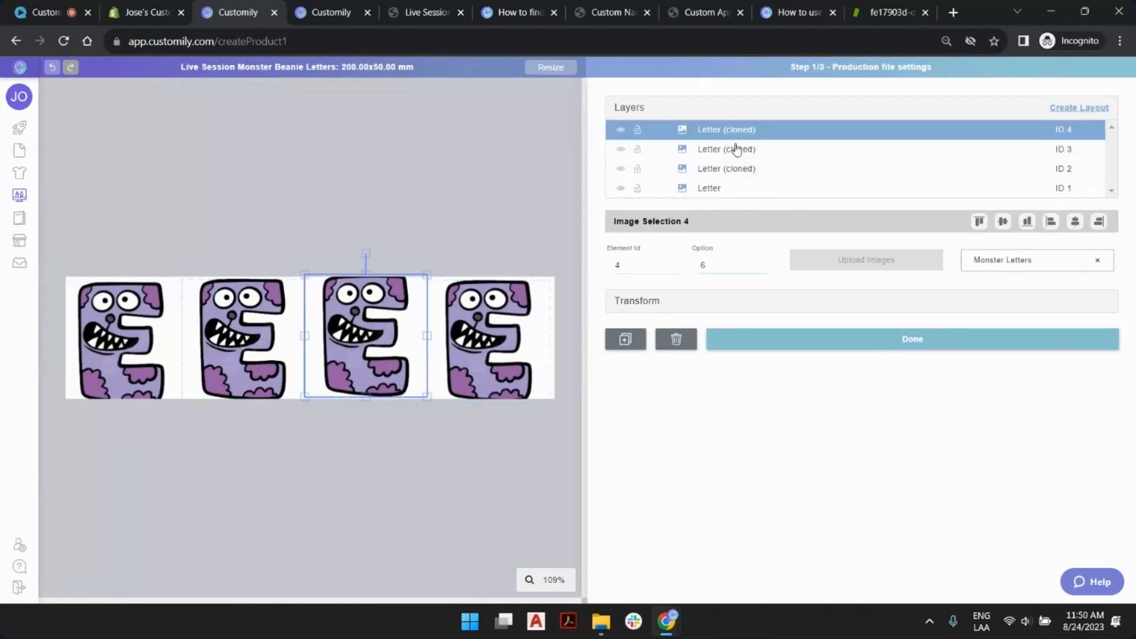
shift+click(725, 188)
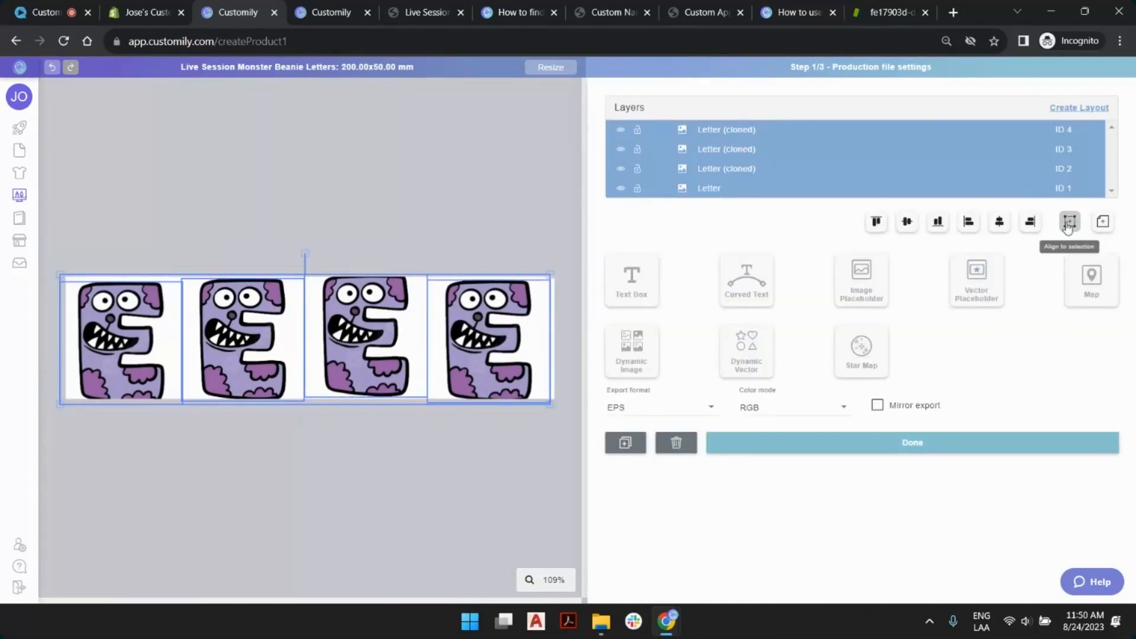
click(907, 222)
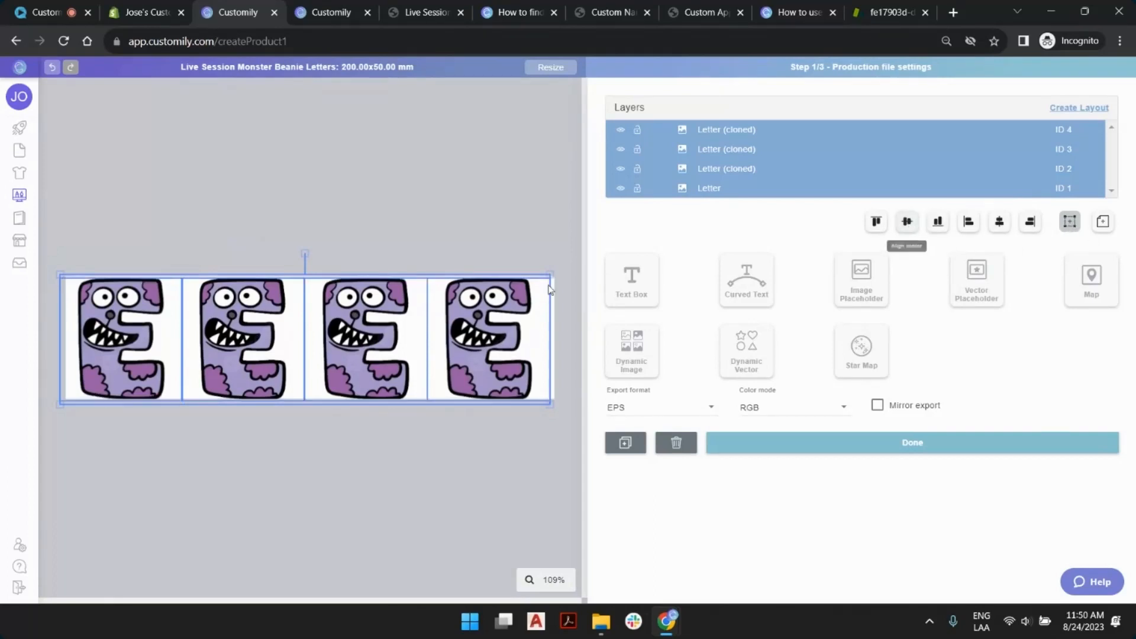
Centre the four selected letters horizontally and vertically on the canvas and scale them down slightly to fit inside it
click(999, 222)
click(908, 223)
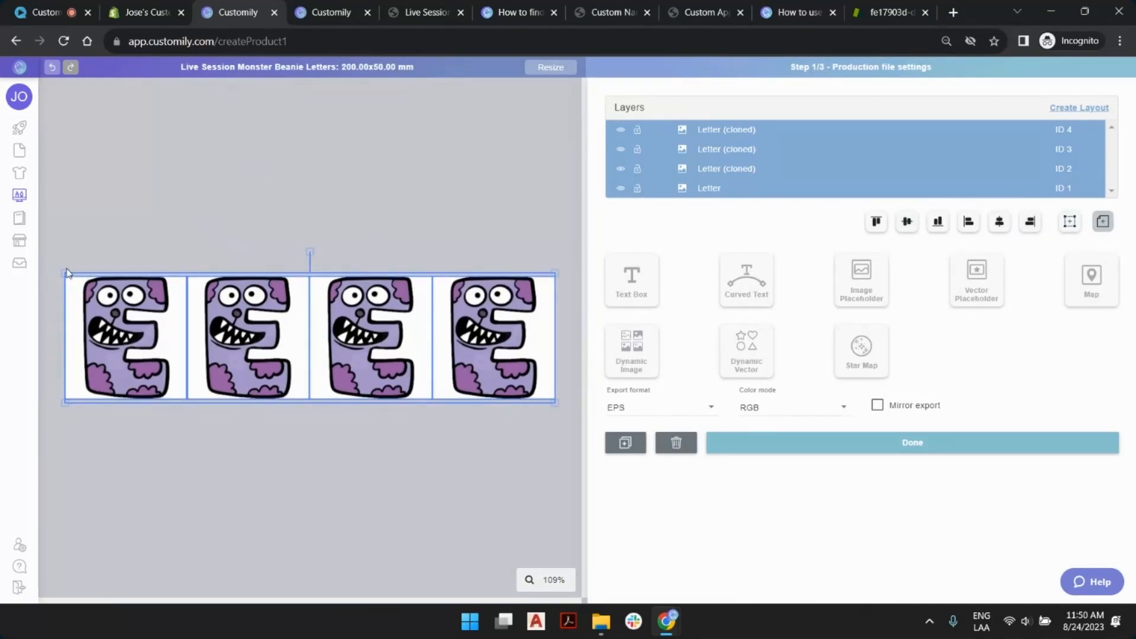
mouse_move(67, 275)
mouse_down()
mouse_move(80, 274)
mouse_move(65, 274)
mouse_up()
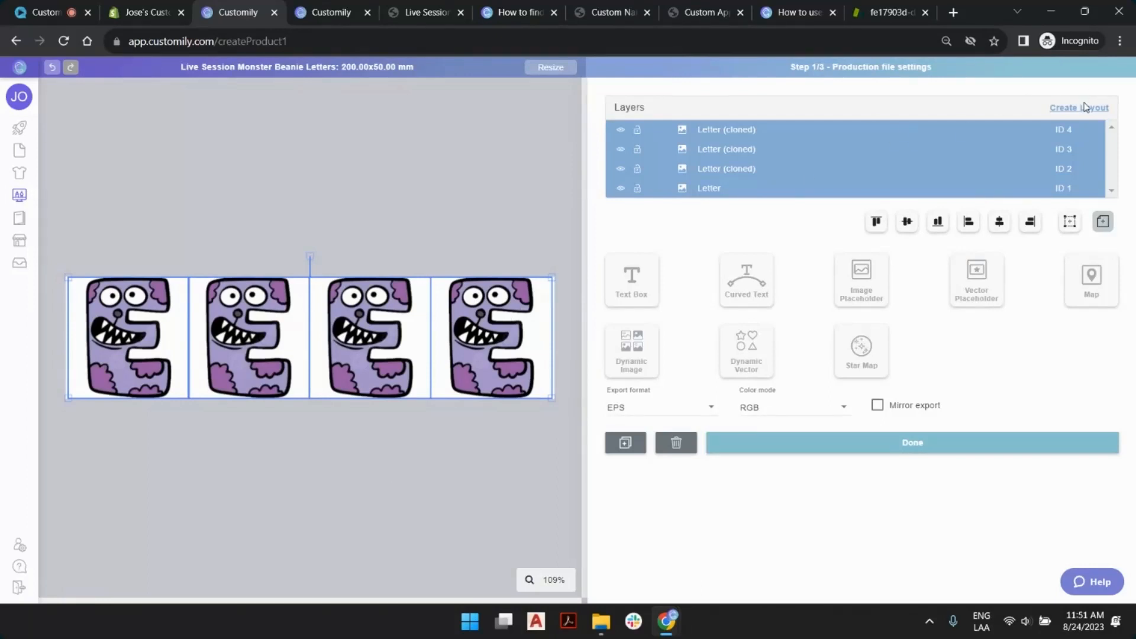
Create a layout from the four selected letters, rename it as 4 Letters and collapse it
click(1099, 114)
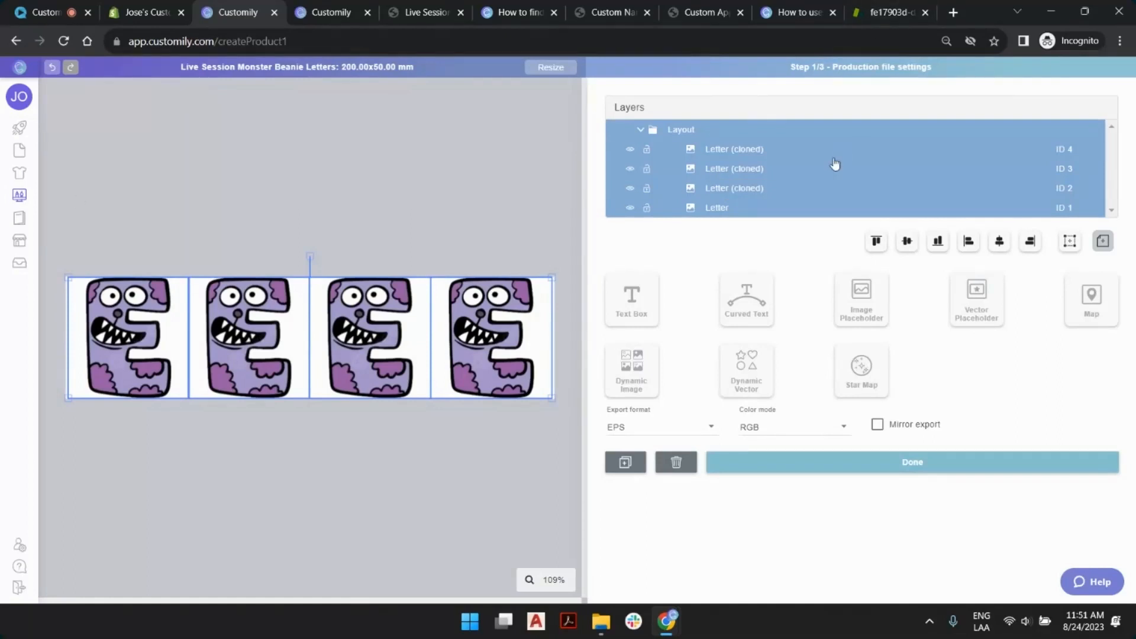
click(682, 134)
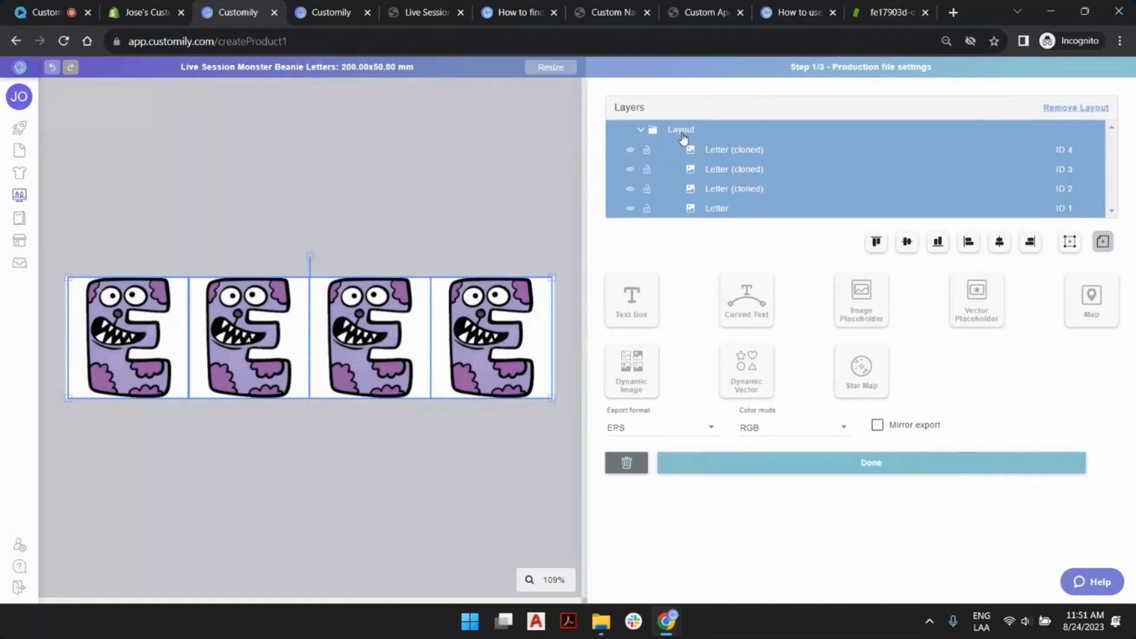
double_click(683, 134)
text(4 L)
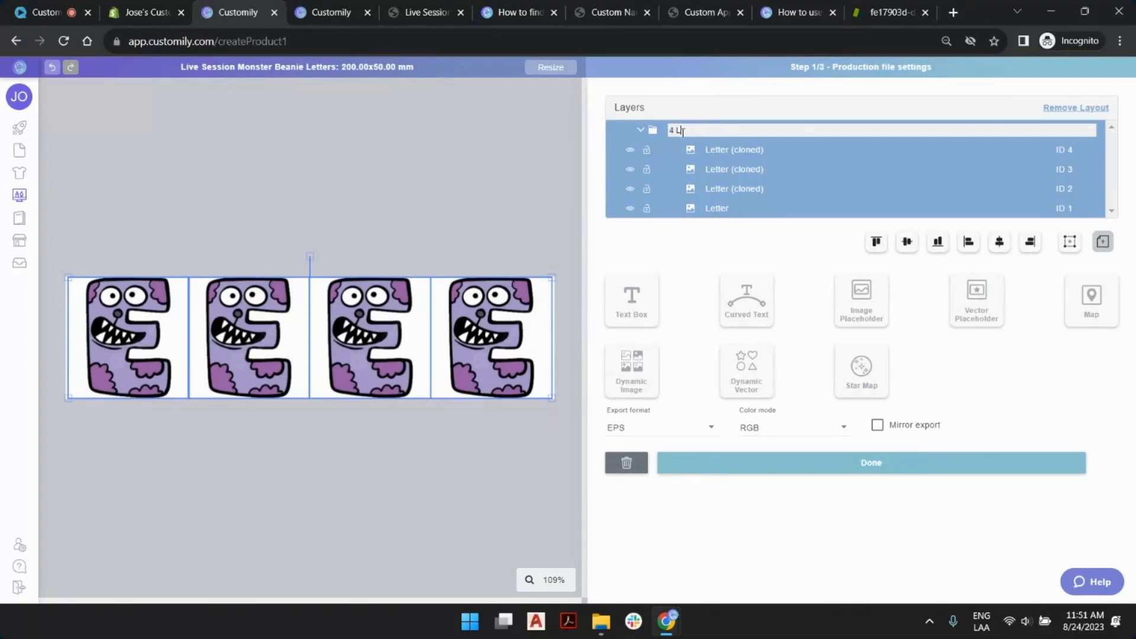
text(etters)
key(Return)
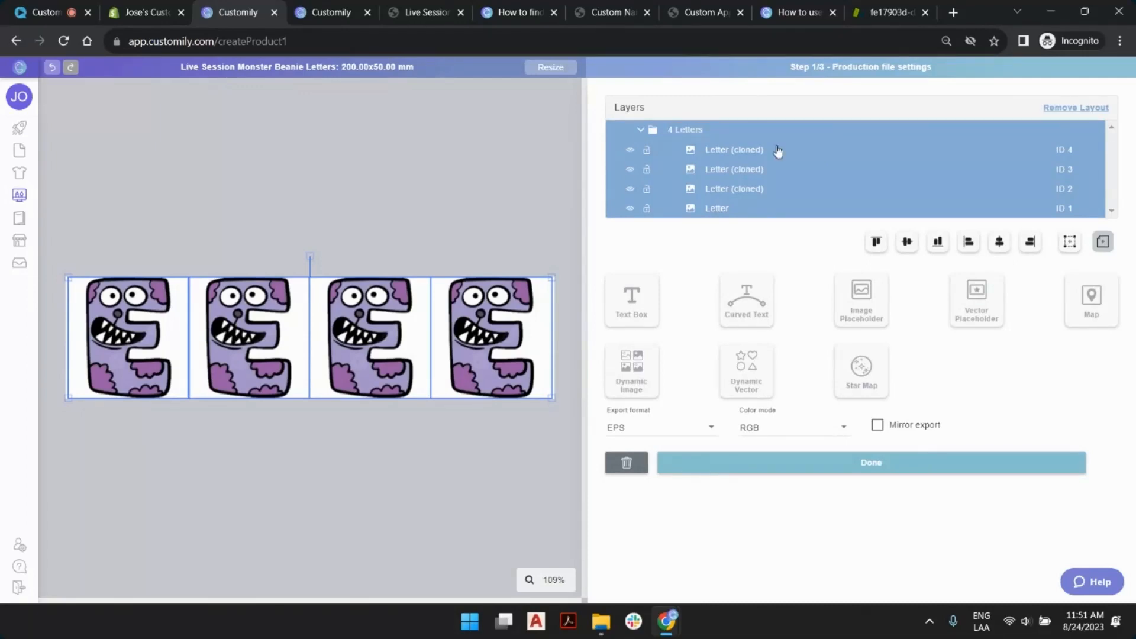
click(641, 130)
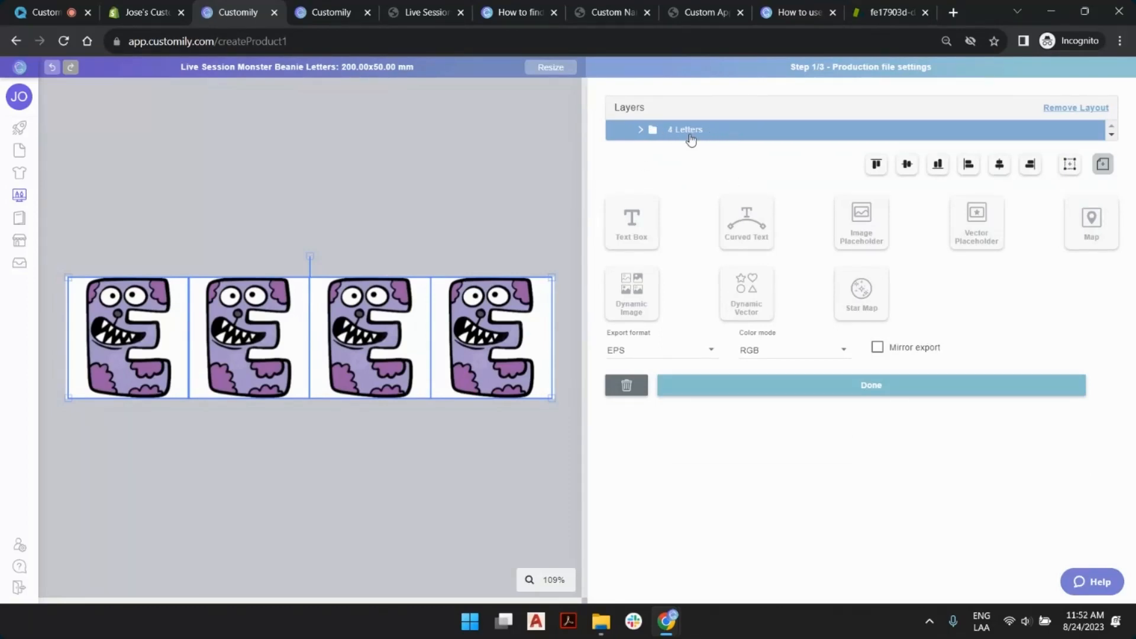
Duplicate the 4 Letters layout and rename the copy 3 Letters
key(ctrl+d)
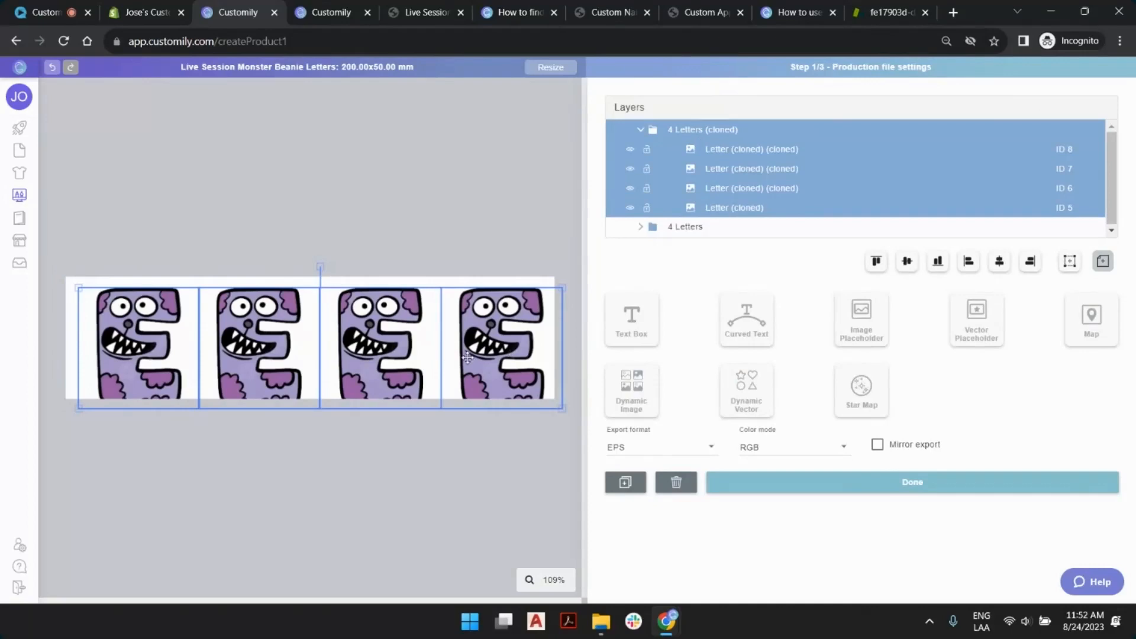
double_click(701, 131)
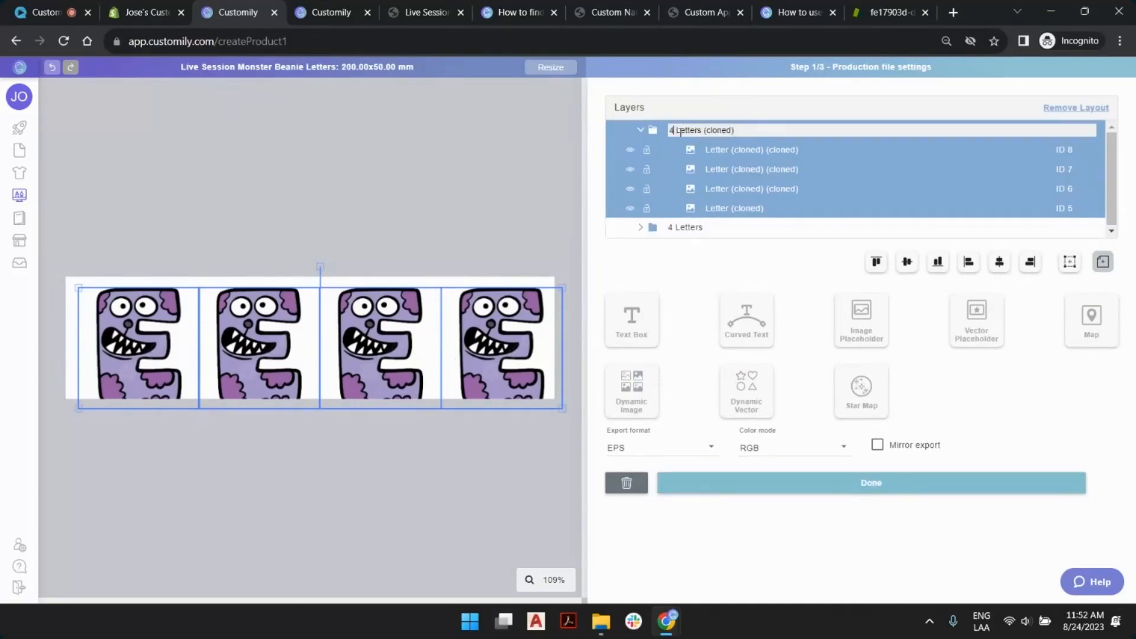
key(Delete)
key(Delete)
text(3)
key(BackSpace)
key(BackSpace)
key(BackSpace)
key(BackSpace)
key(Return)
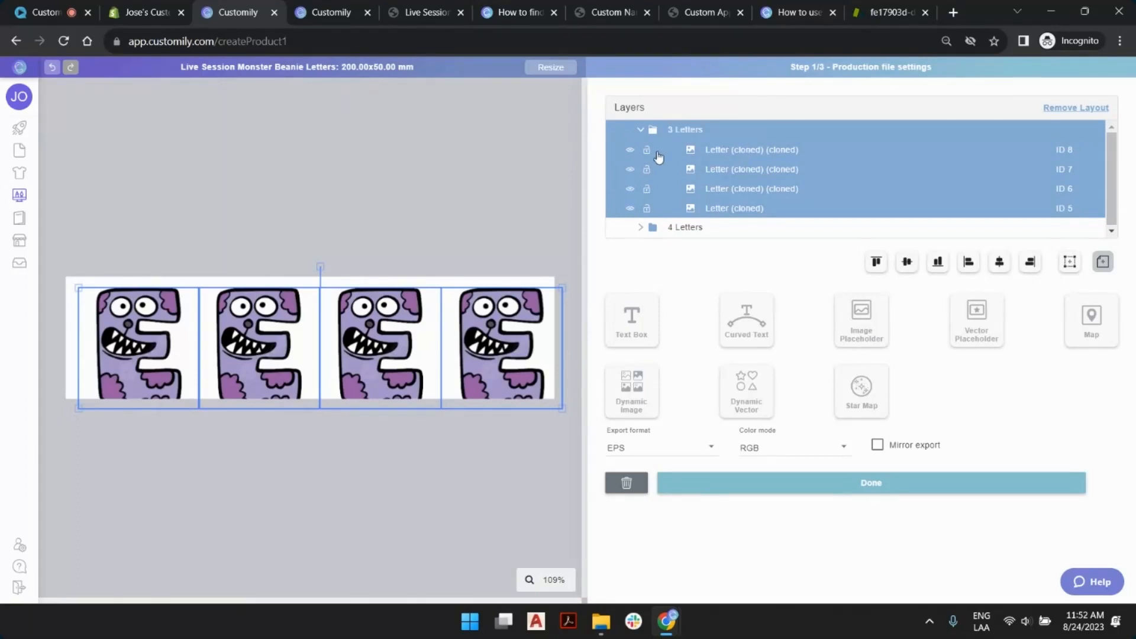
Delete the letter with ID 8 from the 3 Letters layout
click(640, 130)
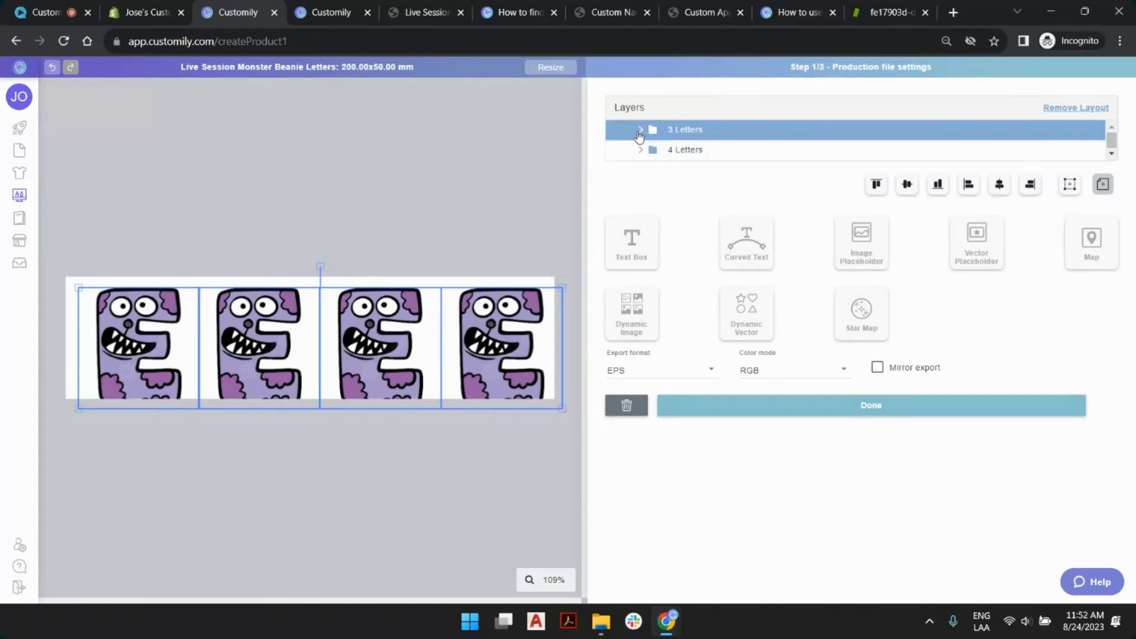
click(728, 133)
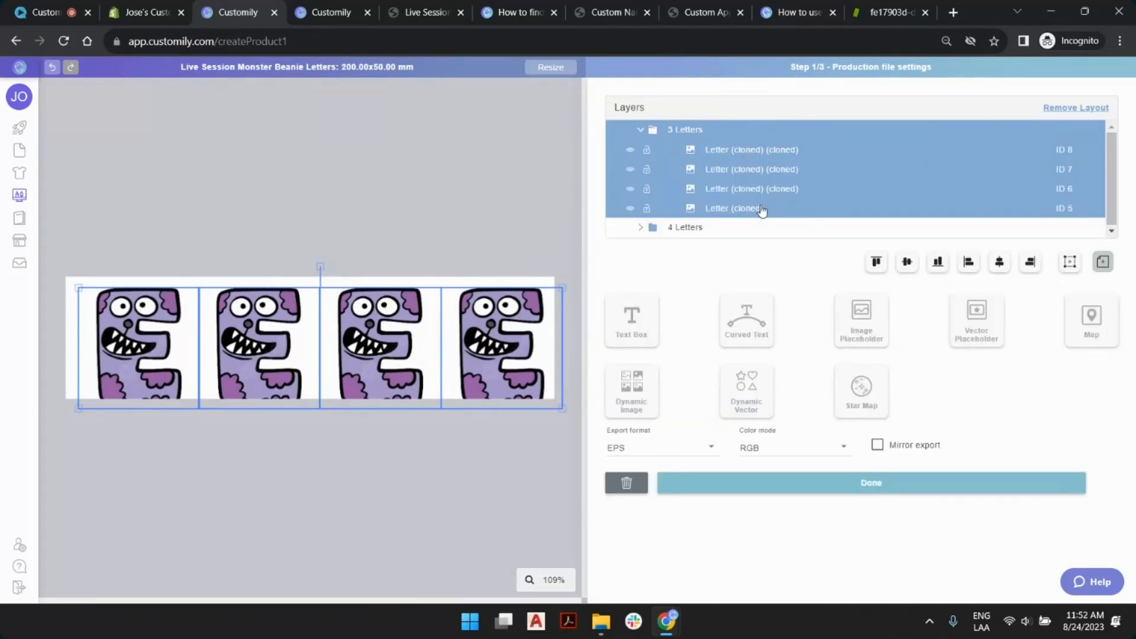
click(1063, 213)
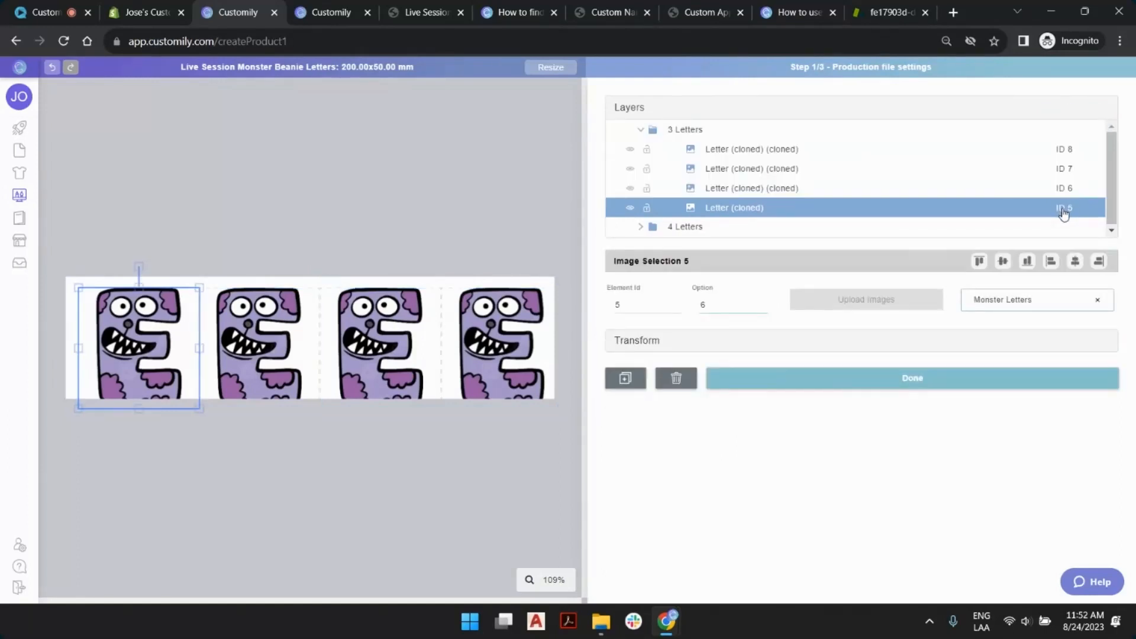
click(1064, 153)
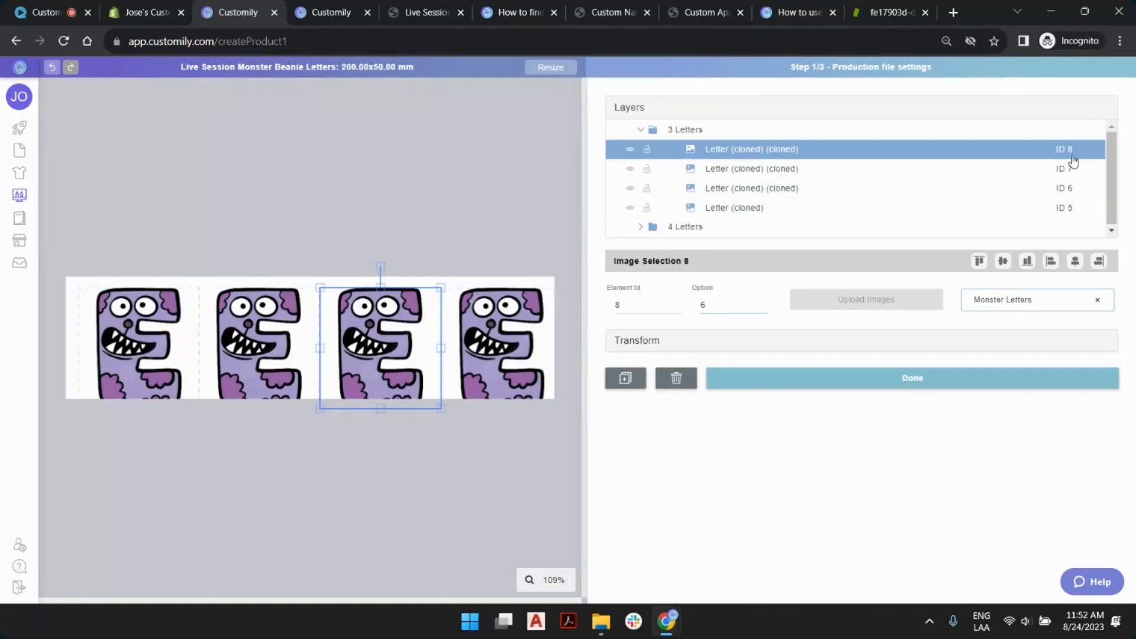
key(Delete)
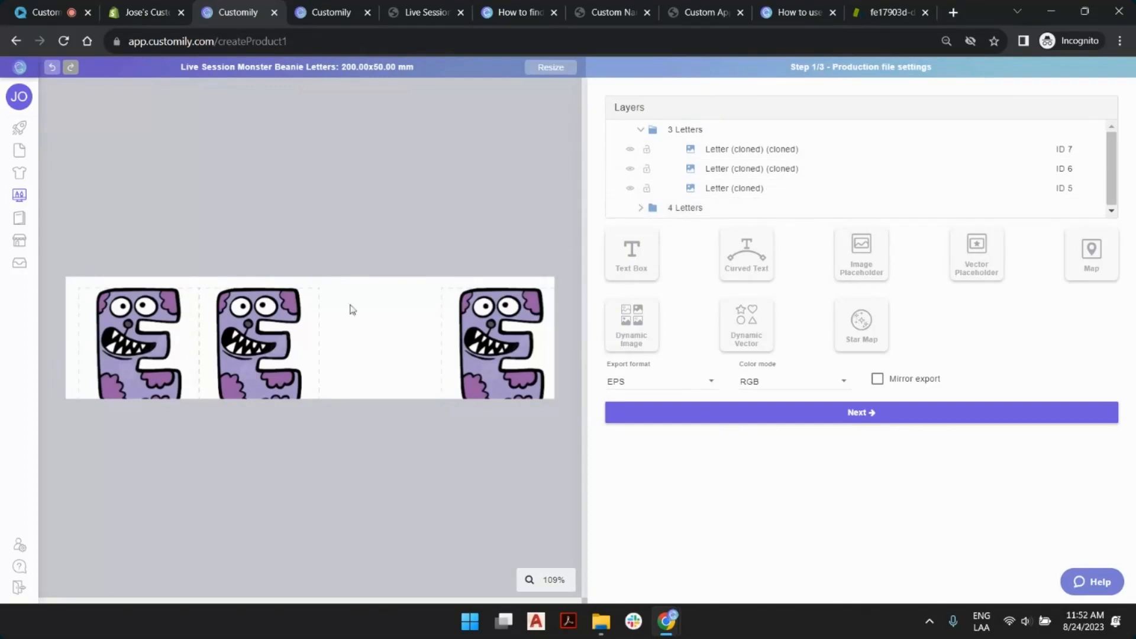
Move the letter with ID 7 into the gap beside the second letter of the 3 Letters layout
click(1071, 192)
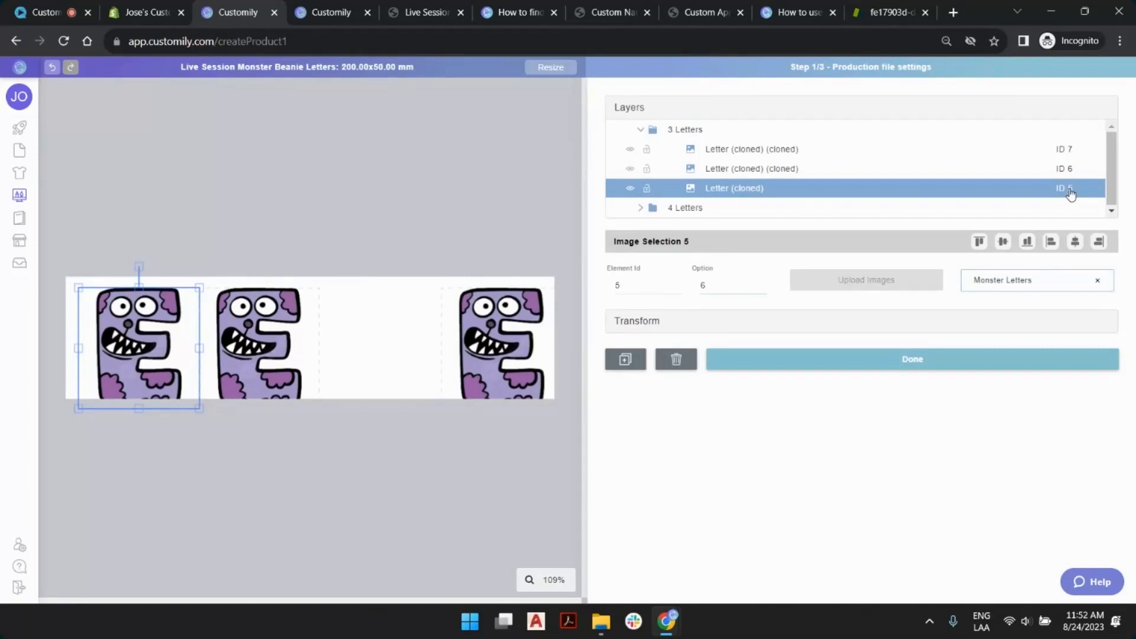
click(1068, 169)
click(1063, 150)
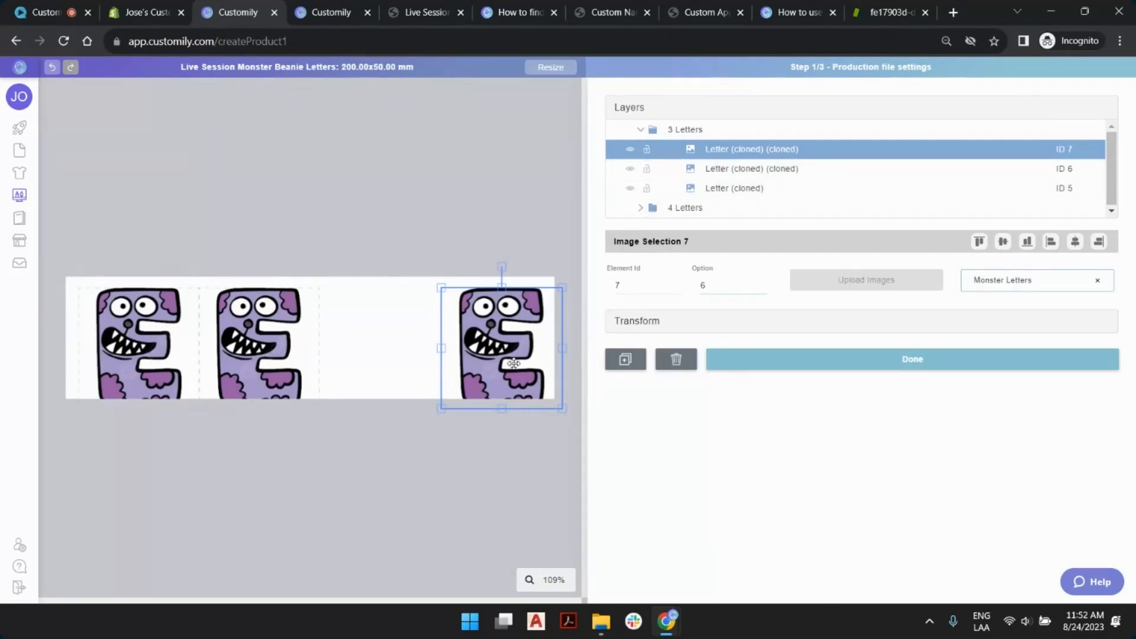
drag(483, 314, 357, 350)
click(342, 346)
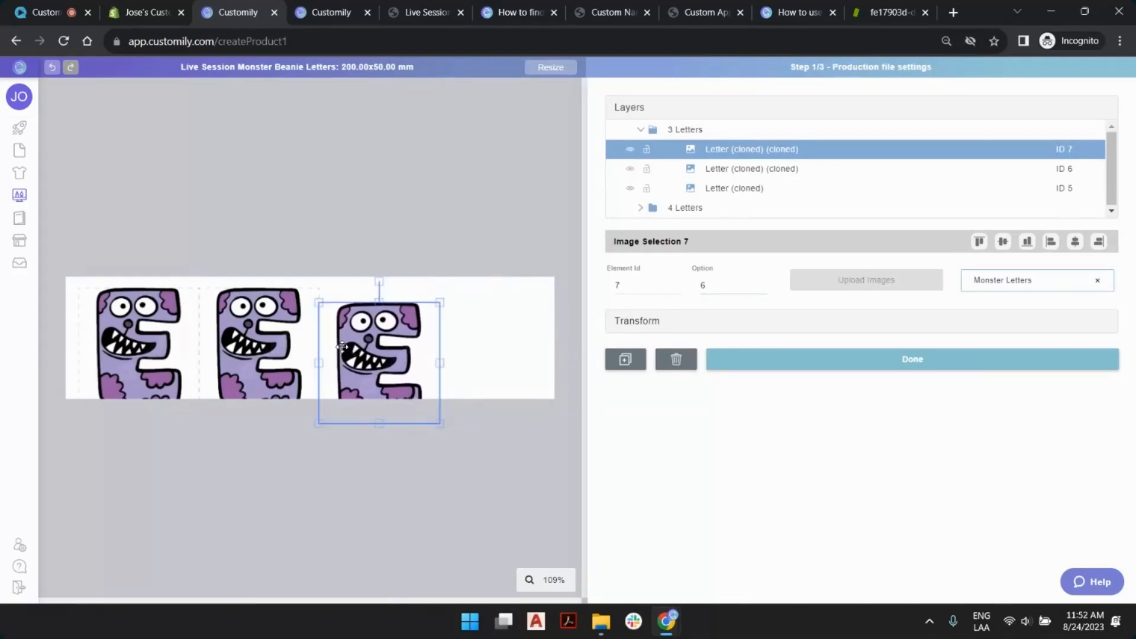
Align the three letters of the 3 Letters layout with one another and centre them horizontally and vertically on the canvas
shift+click(257, 342)
shift+click(170, 335)
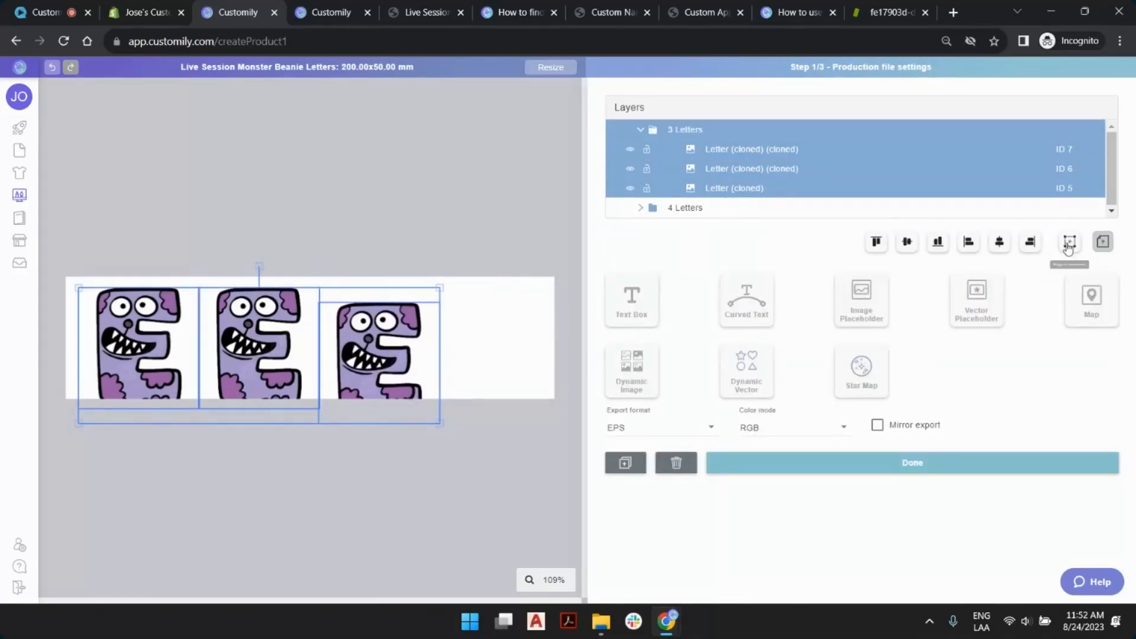
click(877, 242)
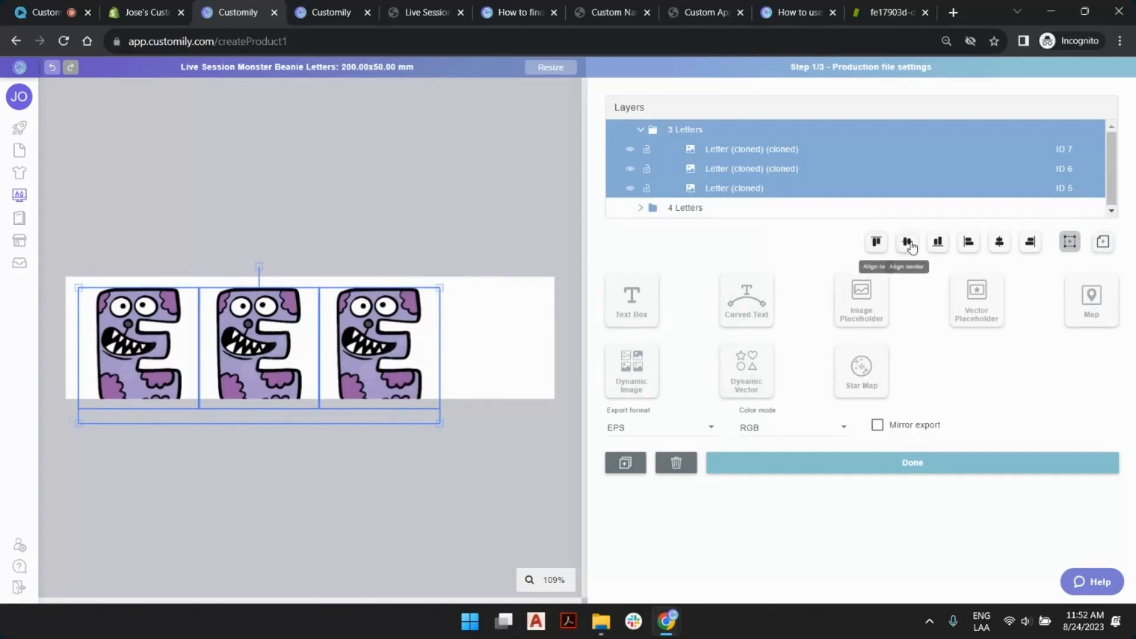
click(907, 242)
click(1105, 242)
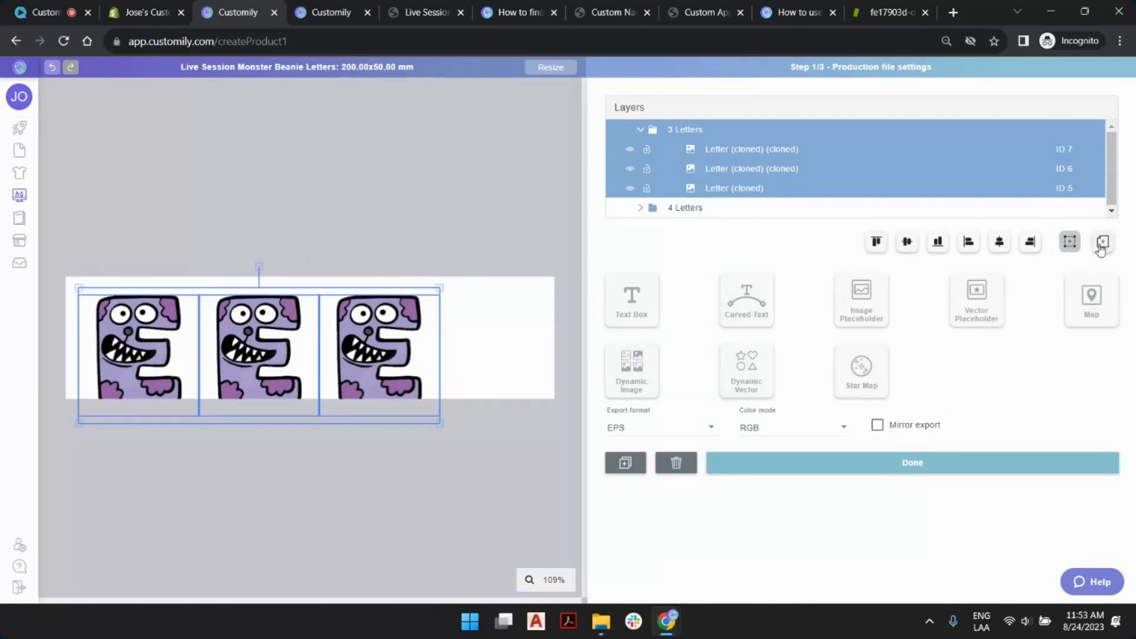
click(999, 242)
click(906, 241)
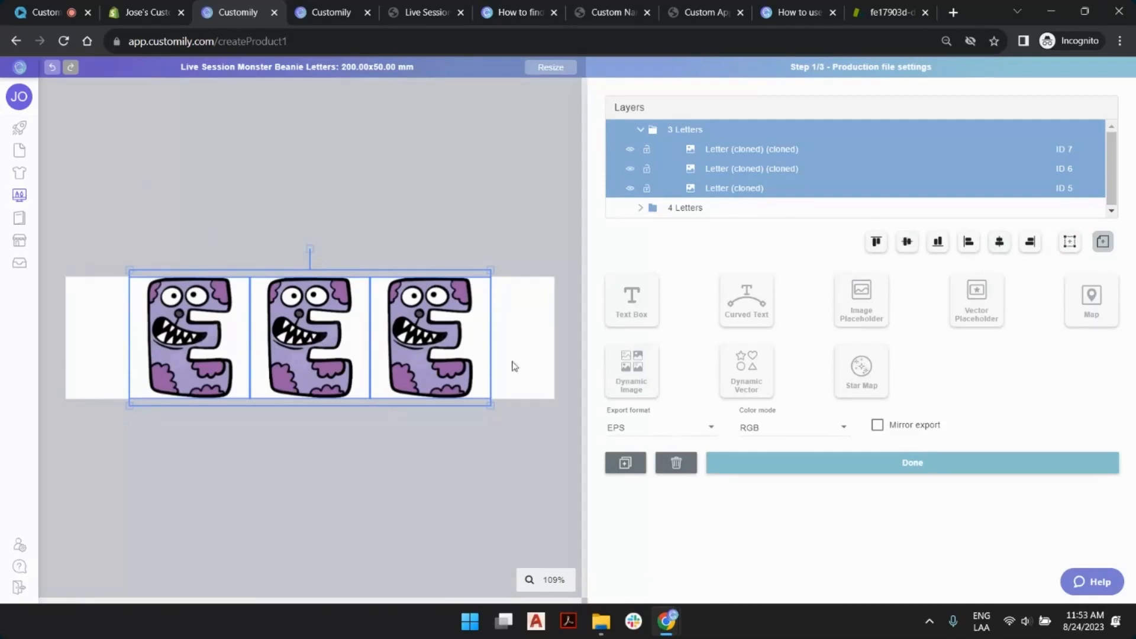
click(222, 231)
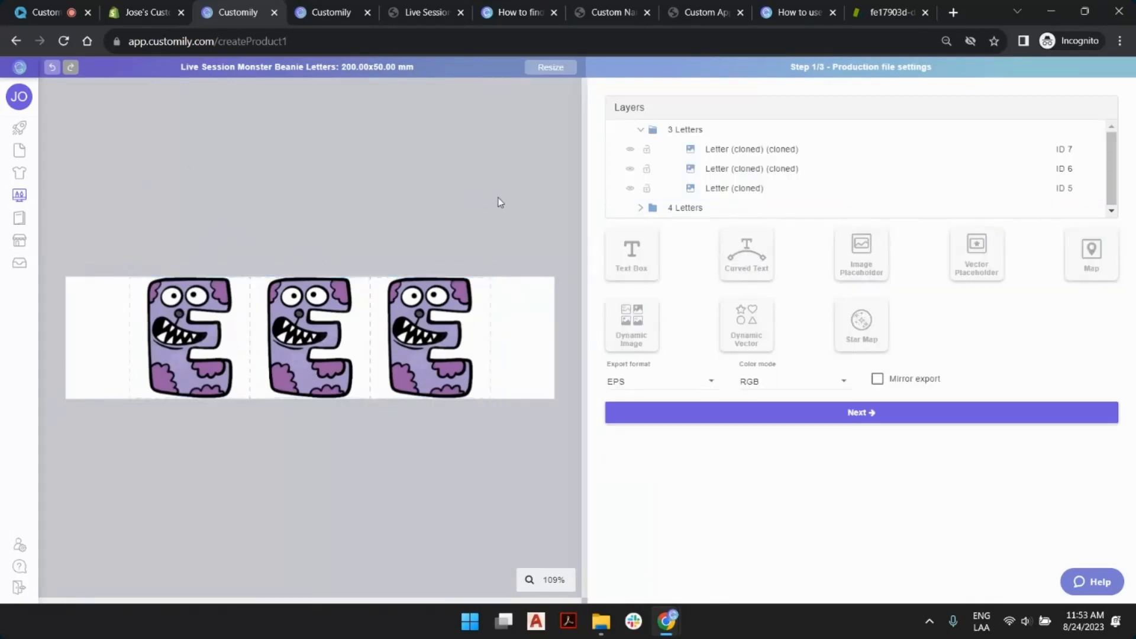
Compare the letter arrangements of the 3 Letters and 4 Letters layouts on the canvas
drag(499, 201, 225, 334)
click(360, 201)
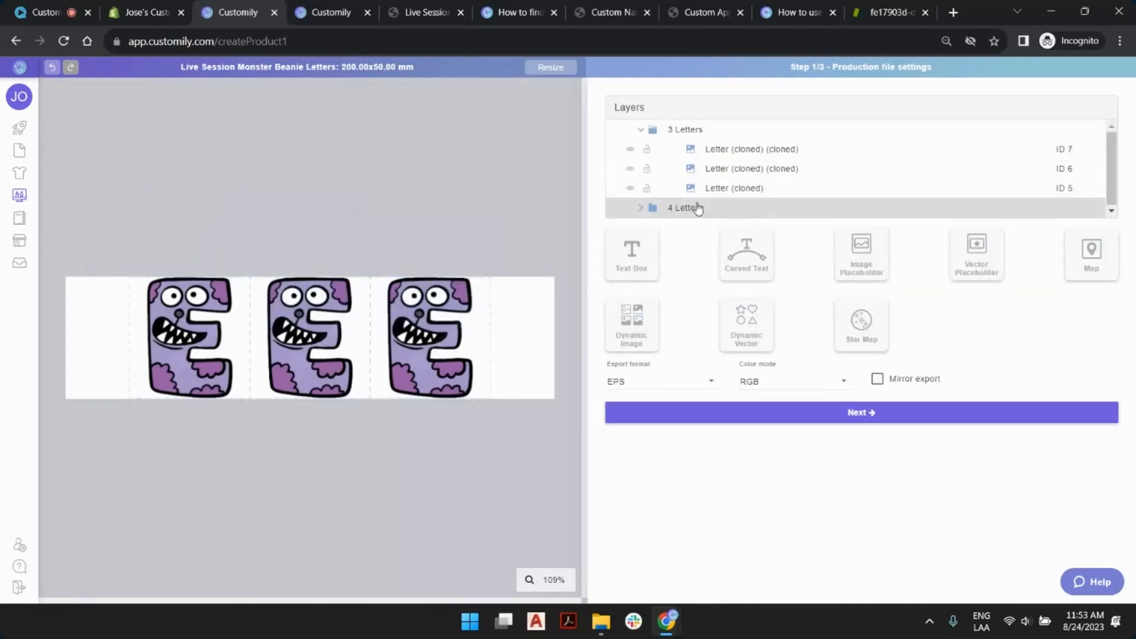
click(641, 208)
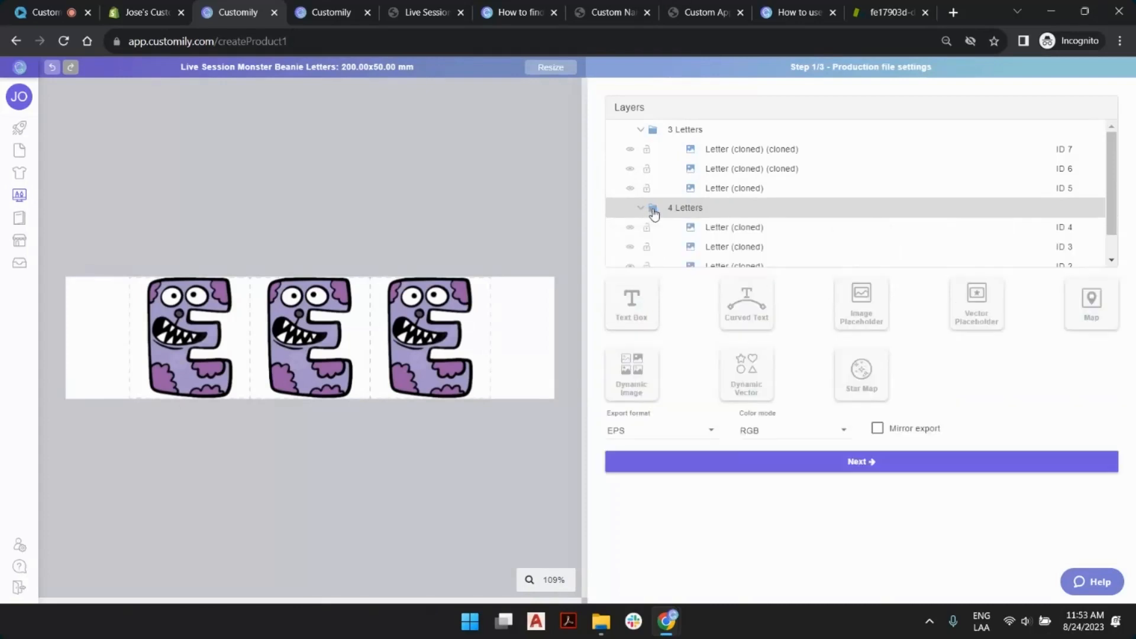
click(740, 228)
scroll(745, 240, down, 1)
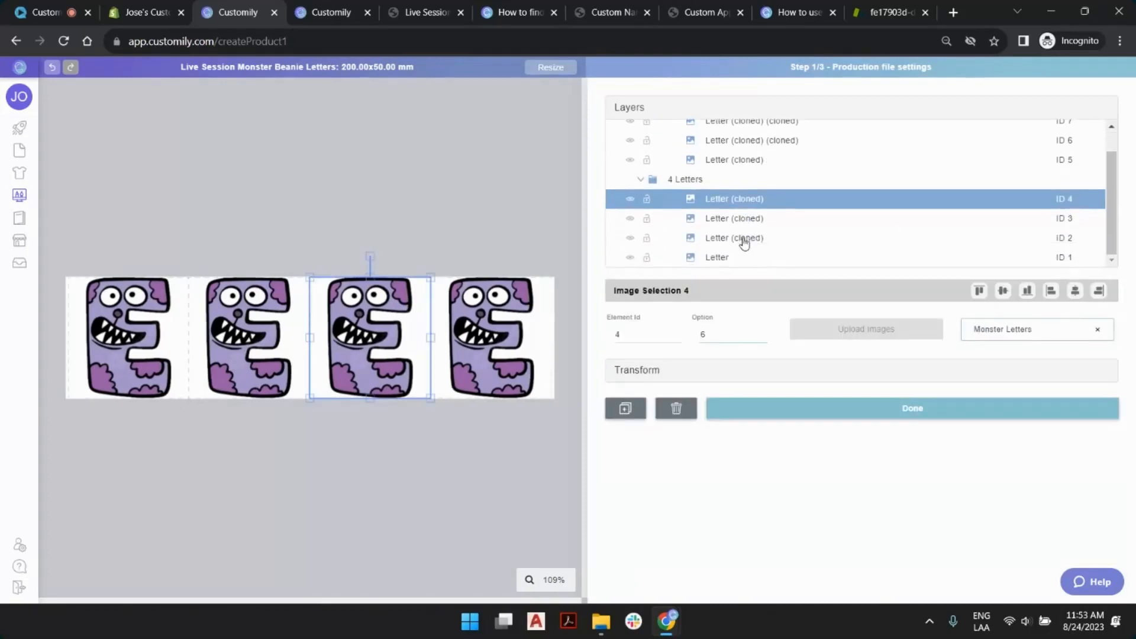
click(504, 318)
drag(488, 232, 127, 277)
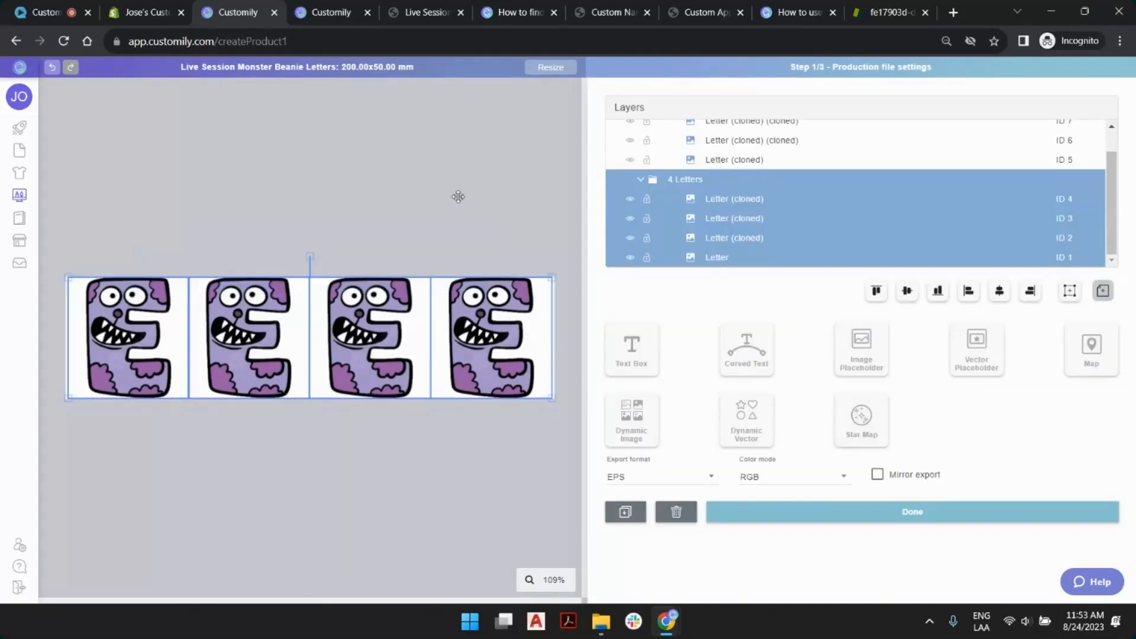
click(681, 179)
scroll(684, 185, up, 1)
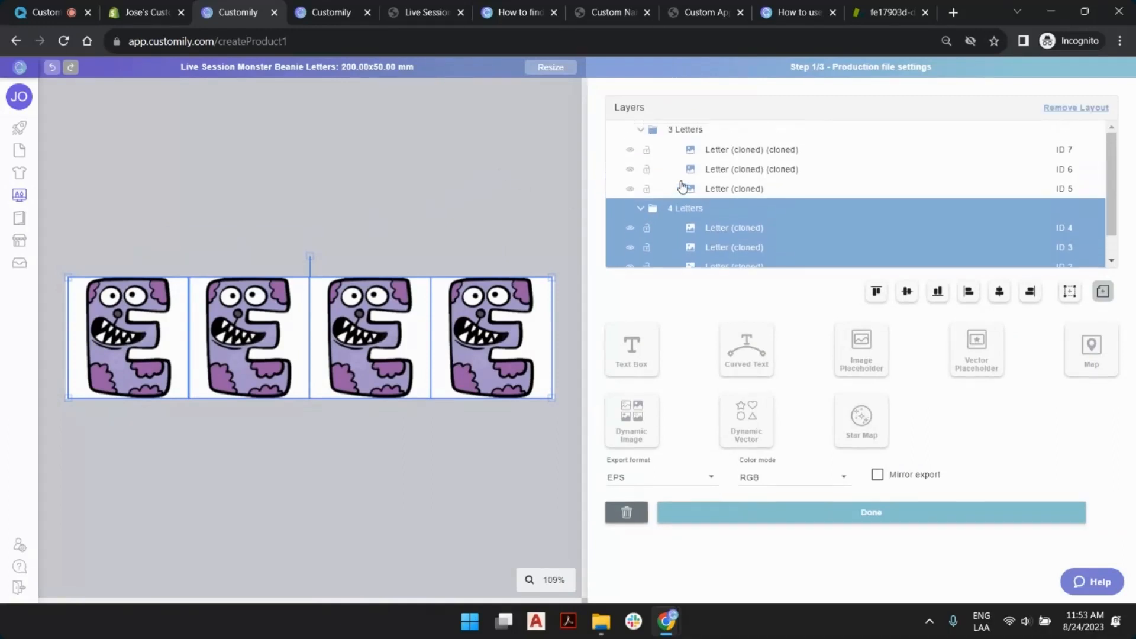
click(695, 142)
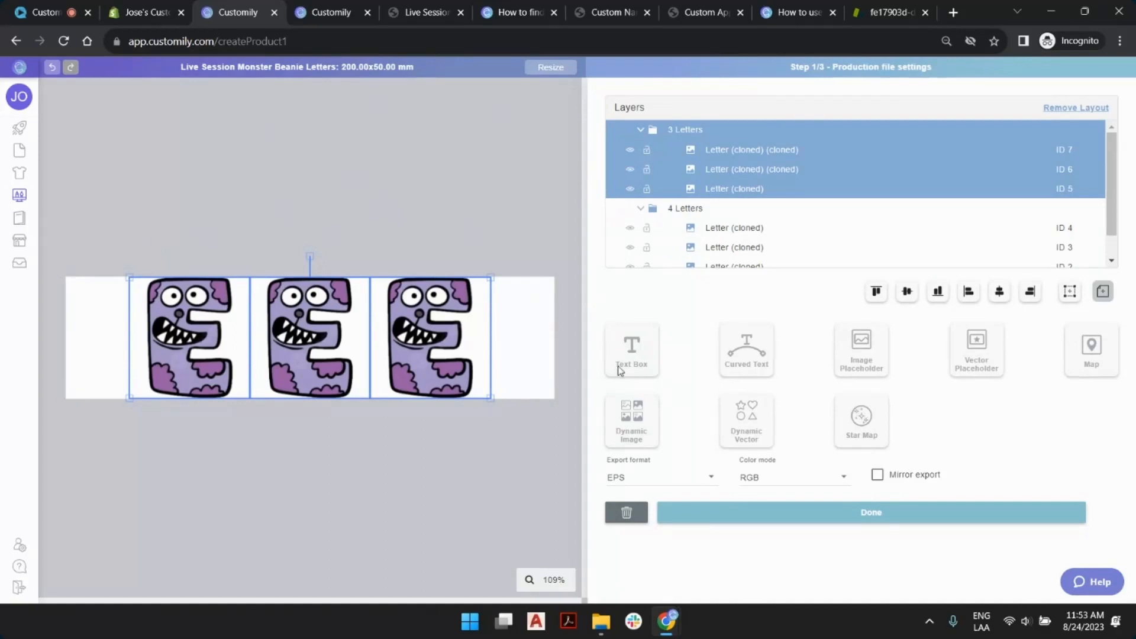
Collapse both layouts, duplicate the 3 Letters layout and rename the copy 2 Letters
click(640, 209)
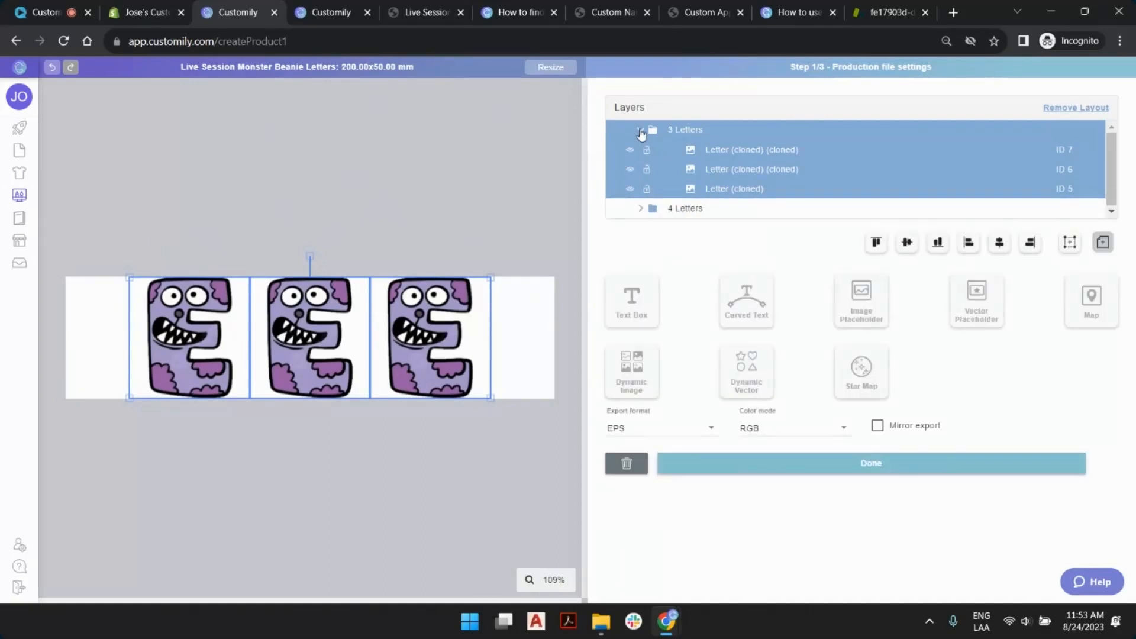
click(640, 130)
click(675, 150)
click(684, 130)
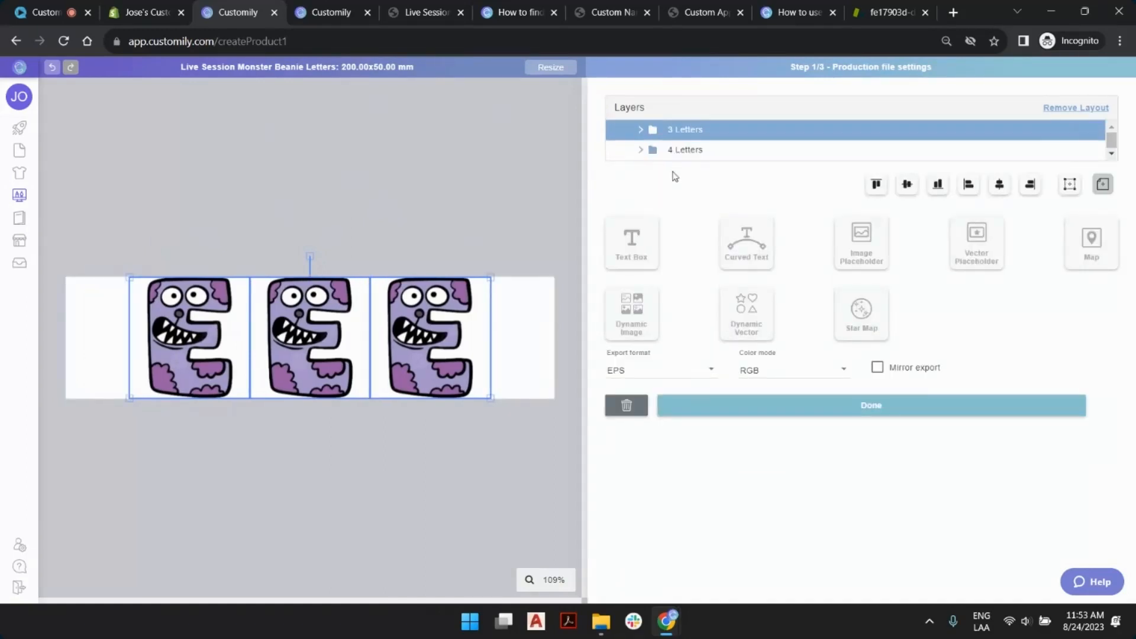
key(ctrl+d)
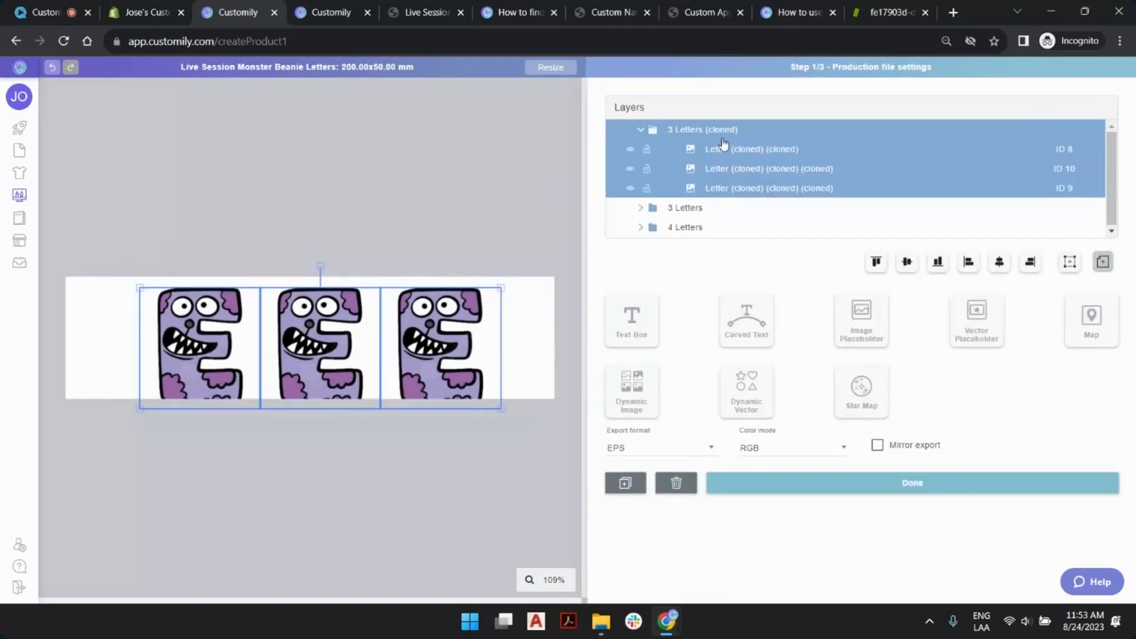
double_click(679, 129)
key(BackSpace)
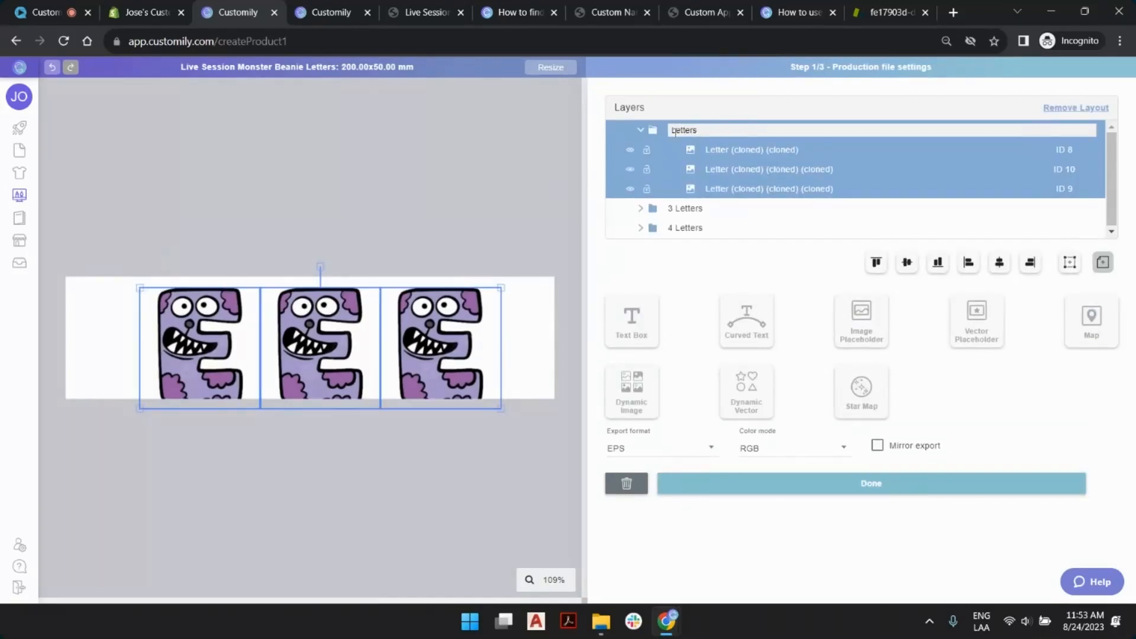
text(2)
key(Return)
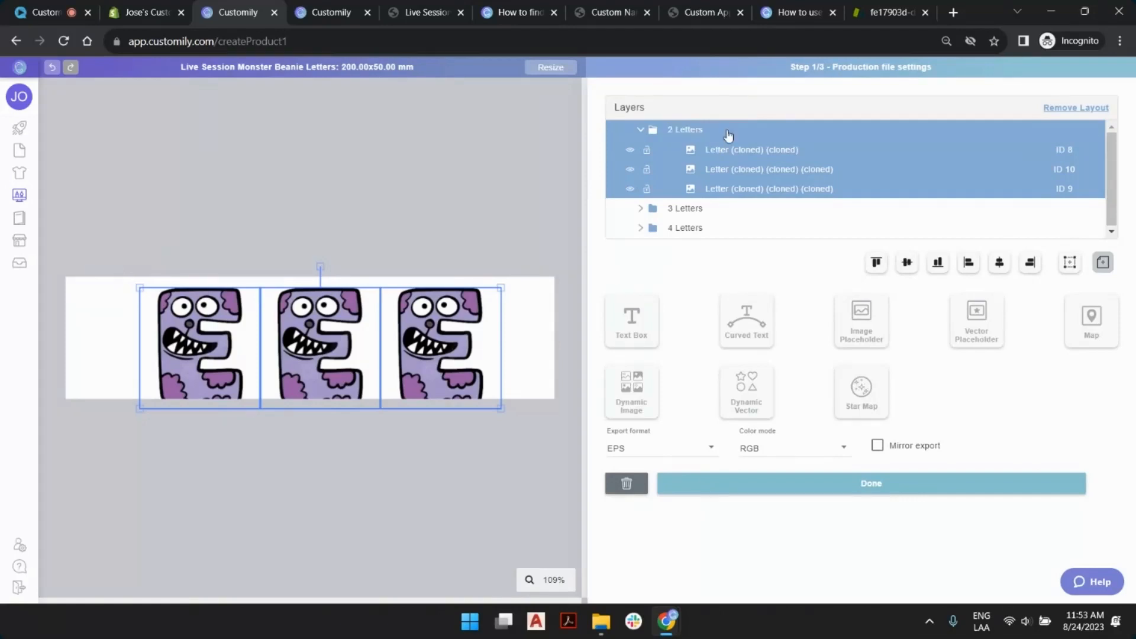
Delete the letter with ID 10 from the 2 Letters layout
click(1064, 150)
click(1062, 187)
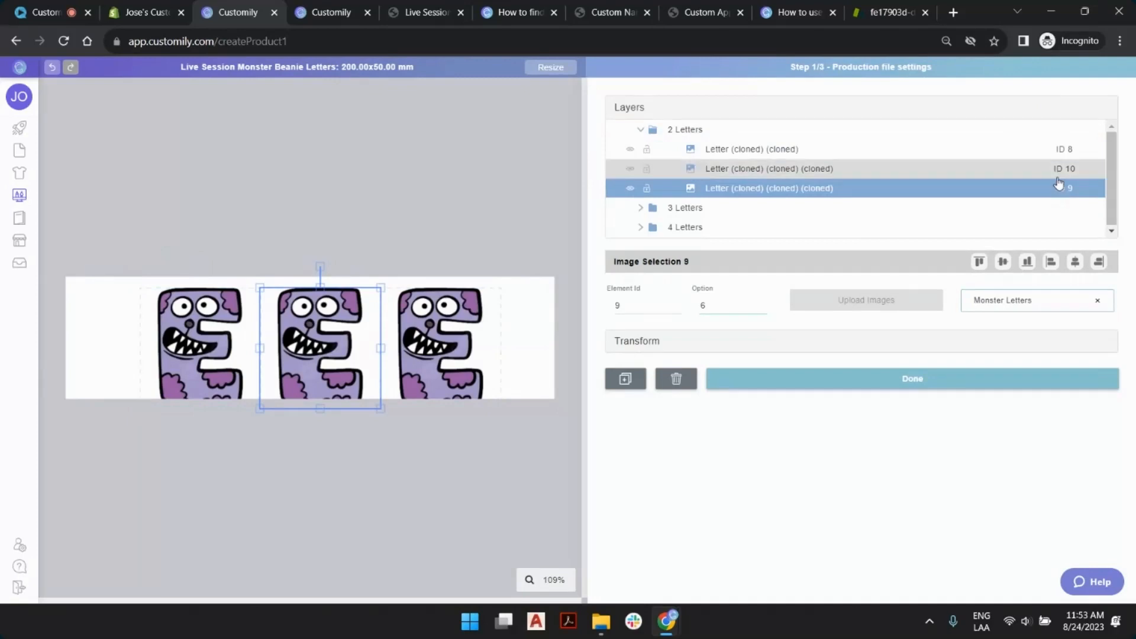
click(1059, 169)
key(Delete)
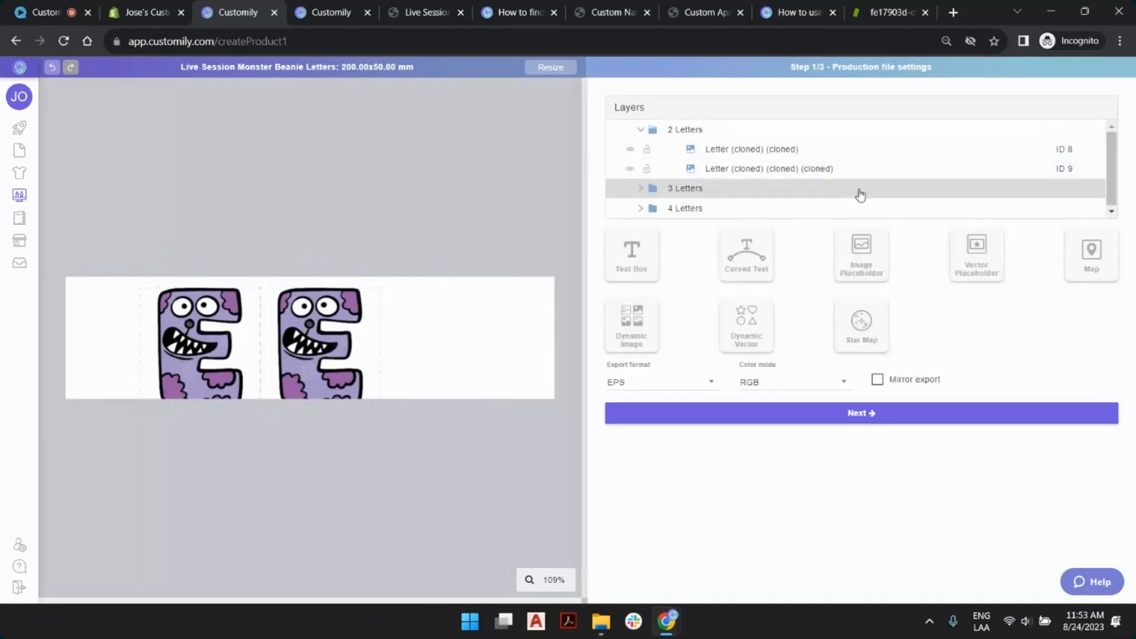
Check the letter order and element IDs in the 2 Letters and 3 Letters layouts
click(820, 149)
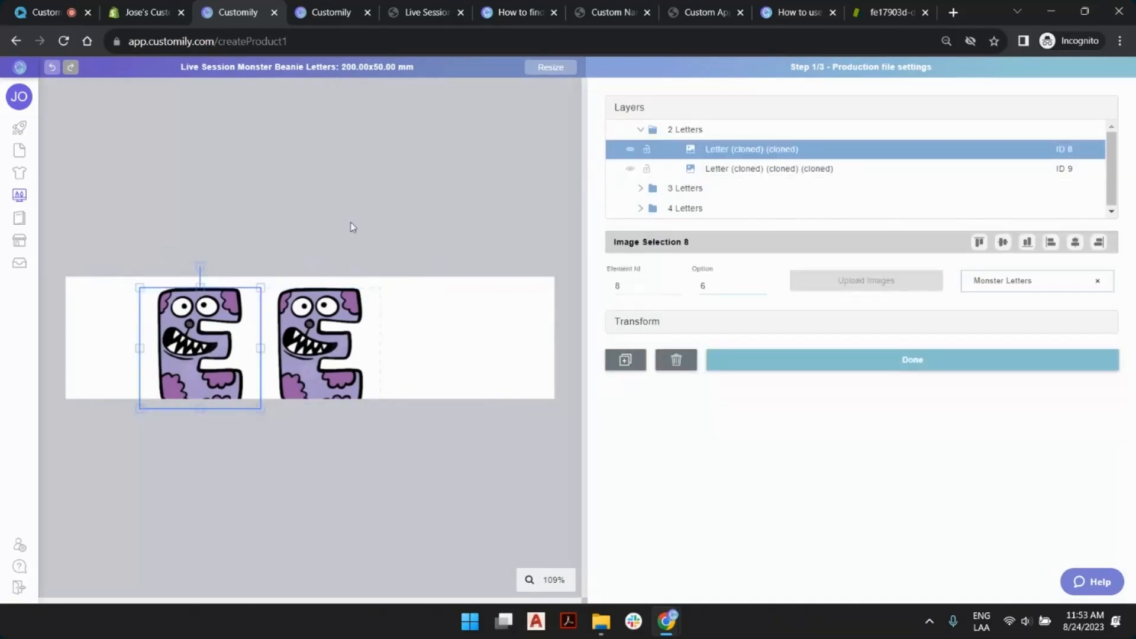
click(308, 295)
click(675, 190)
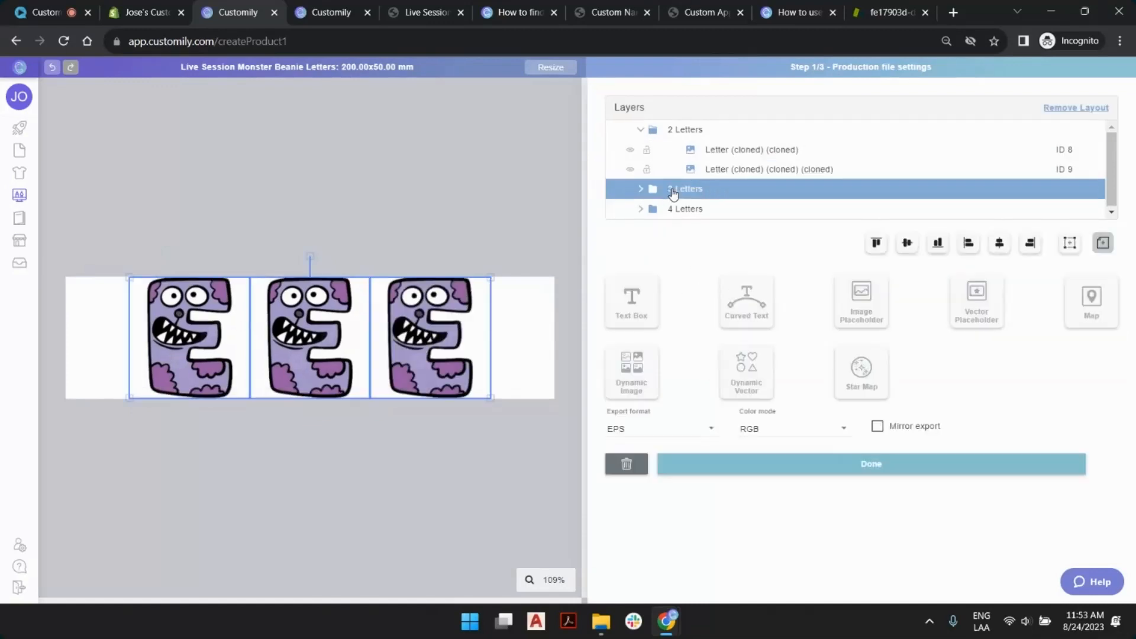
click(207, 306)
click(640, 188)
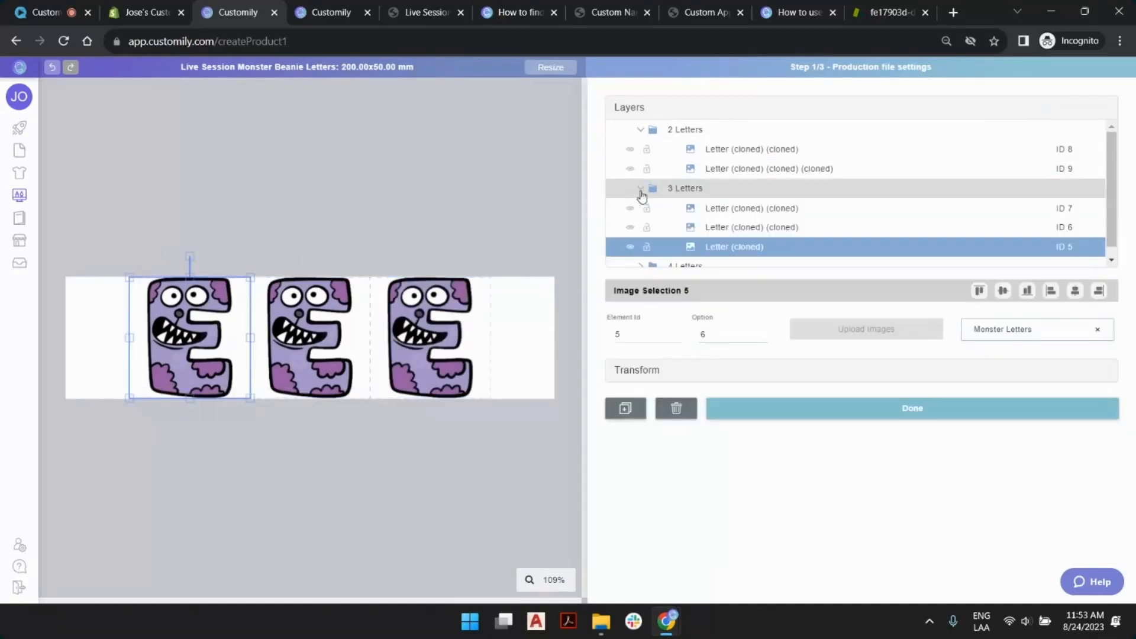
click(297, 319)
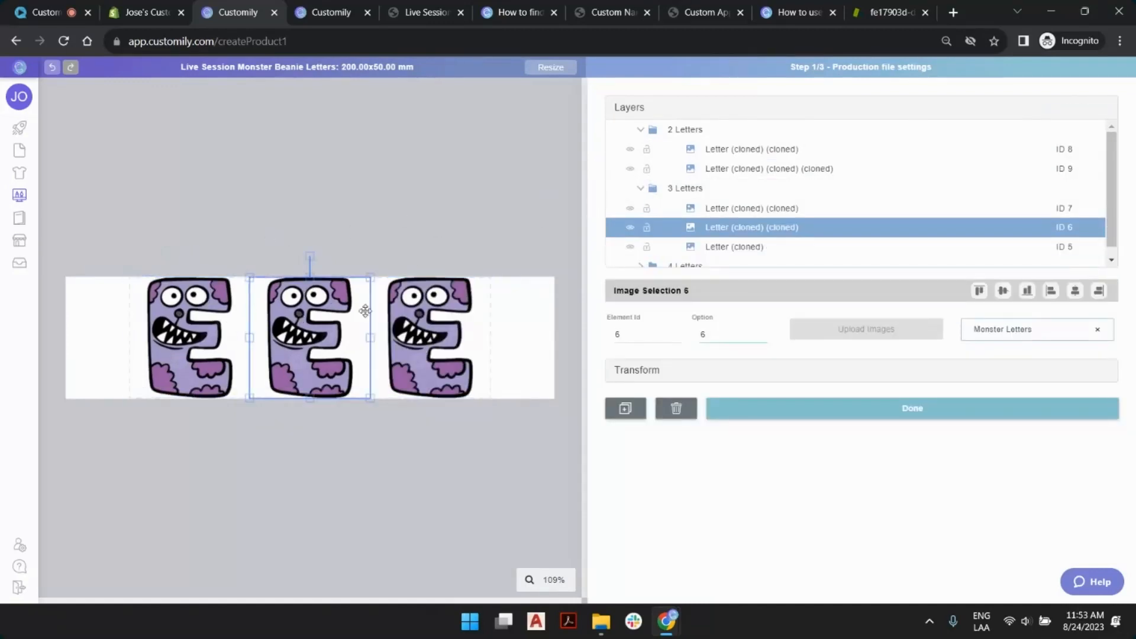
click(403, 311)
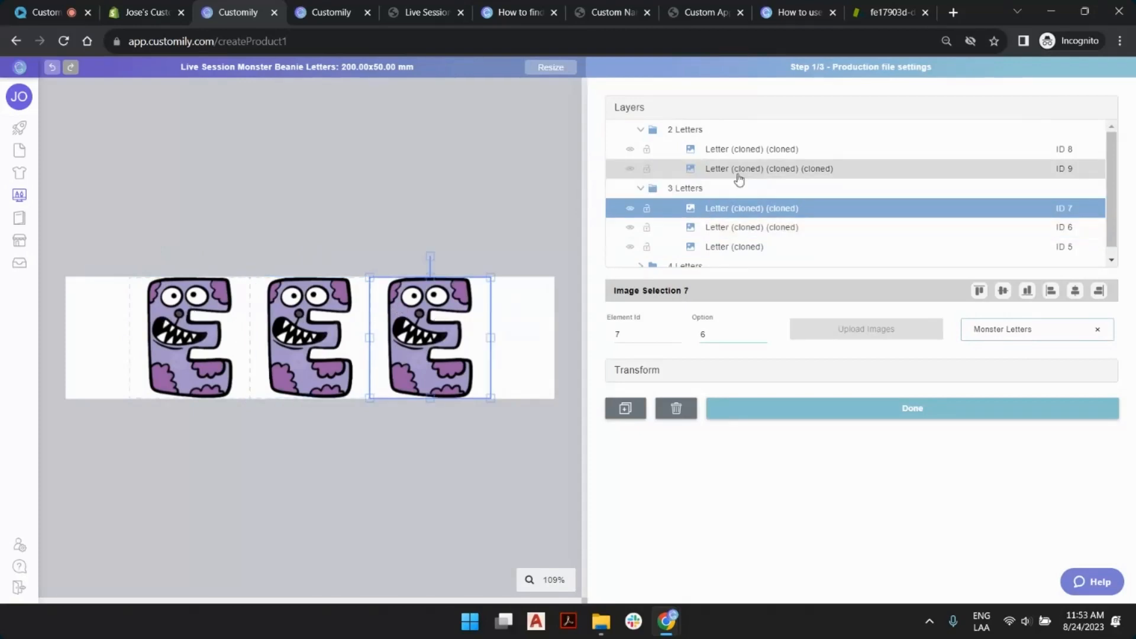
click(640, 188)
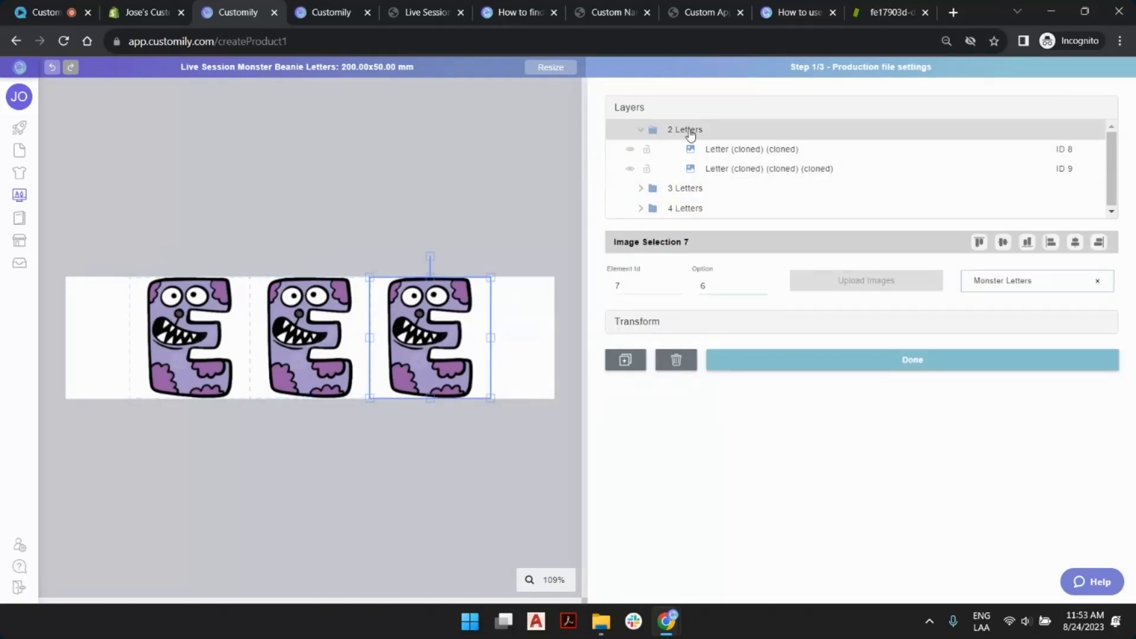
Centre the 2 Letters layout as a group horizontally and vertically on the canvas
click(690, 131)
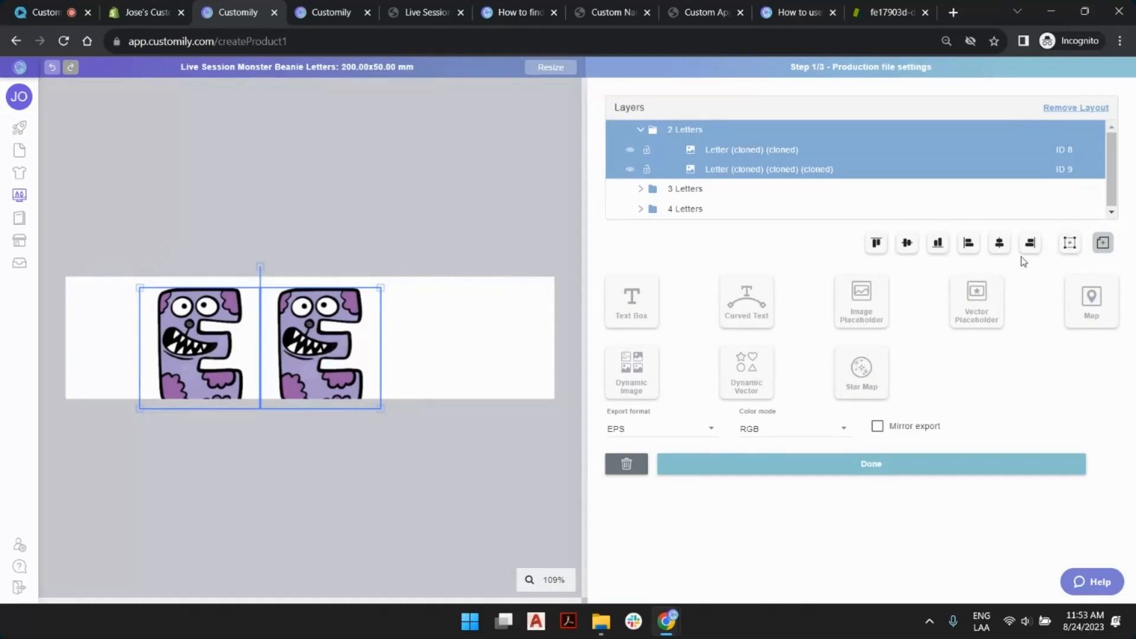
click(999, 243)
click(907, 243)
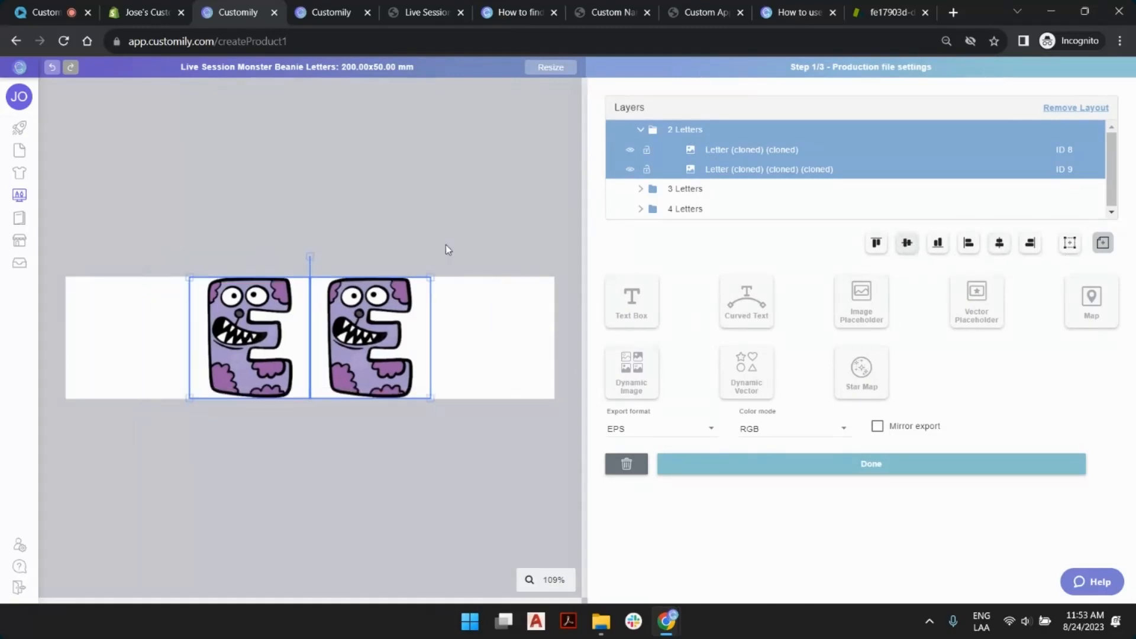
click(445, 234)
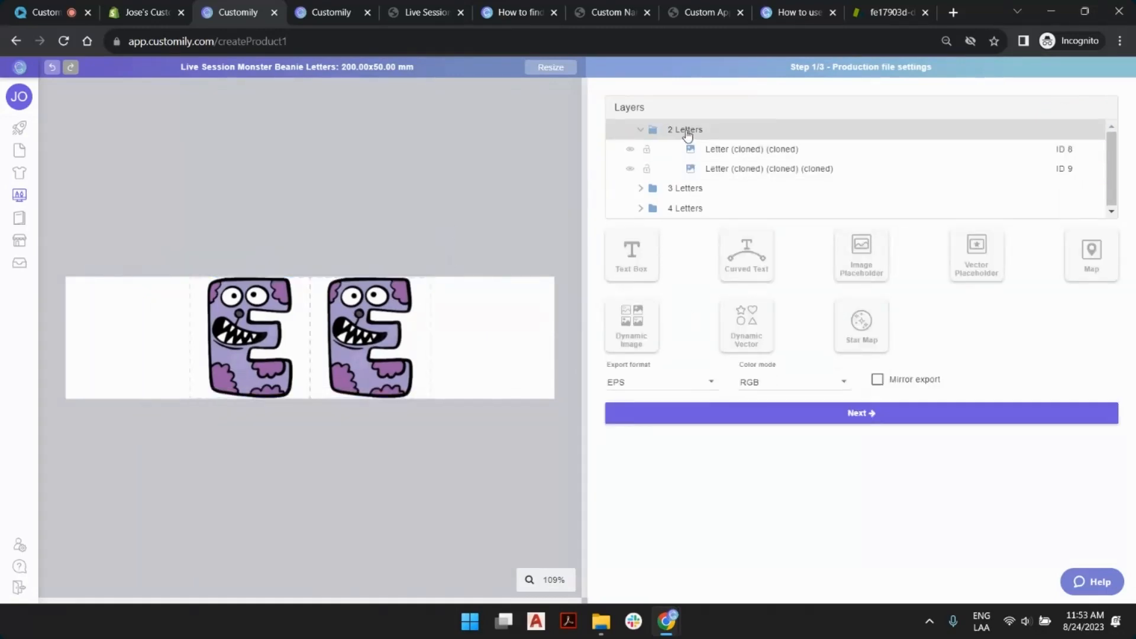
Duplicate the 2 Letters layout and rename the copy 1 Letter
click(686, 135)
click(680, 135)
key(ctrl+c)
key(ctrl+v)
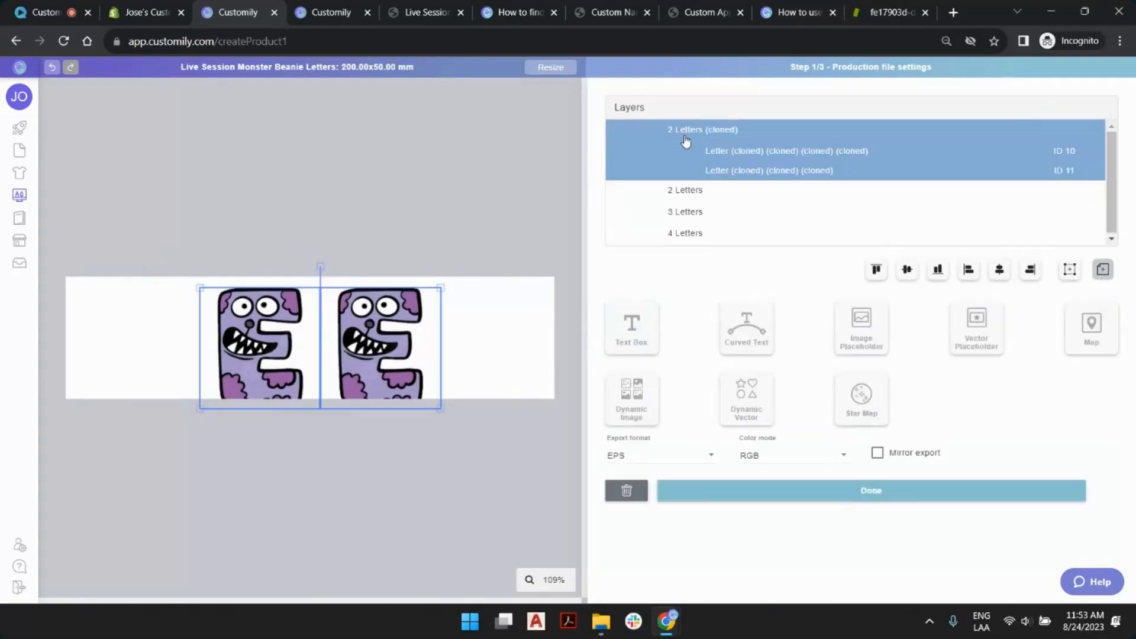
double_click(704, 132)
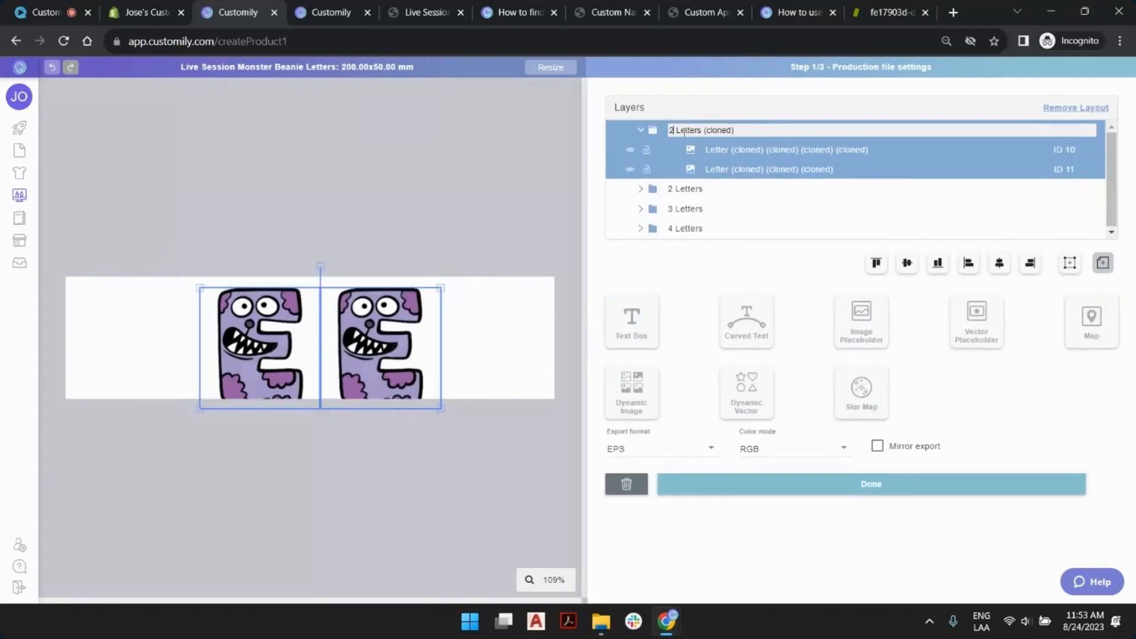
key(BackSpace)
text(1)
drag(702, 131, 739, 131)
key(BackSpace)
key(BackSpace)
key(Return)
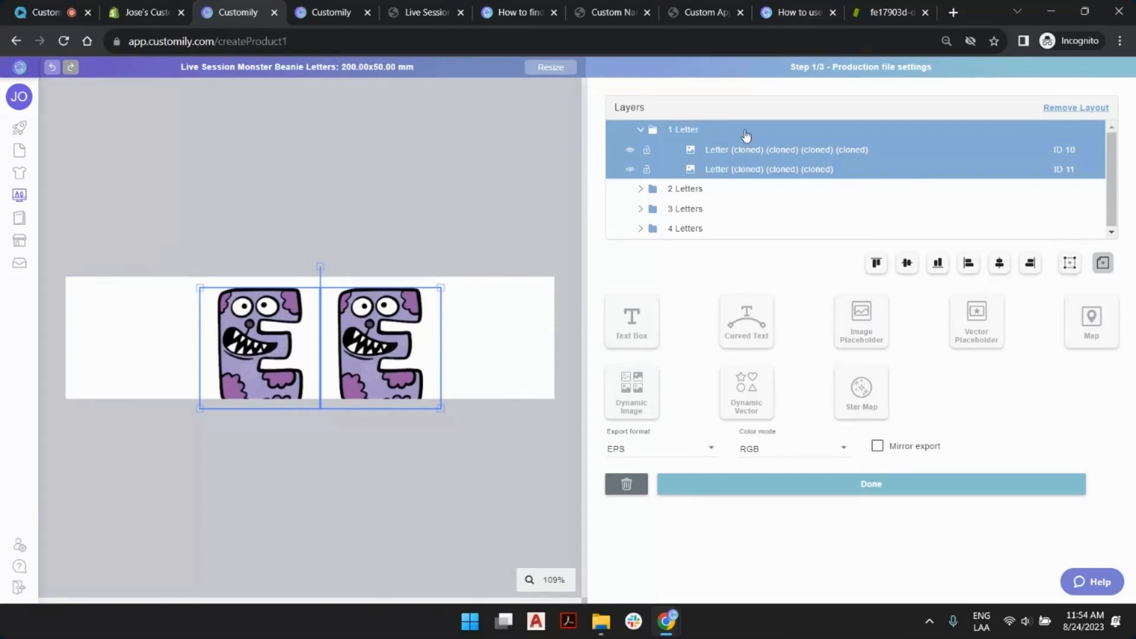
Delete the letter with ID 11 from the 1 Letter layout and collapse the layout
click(793, 169)
key(Delete)
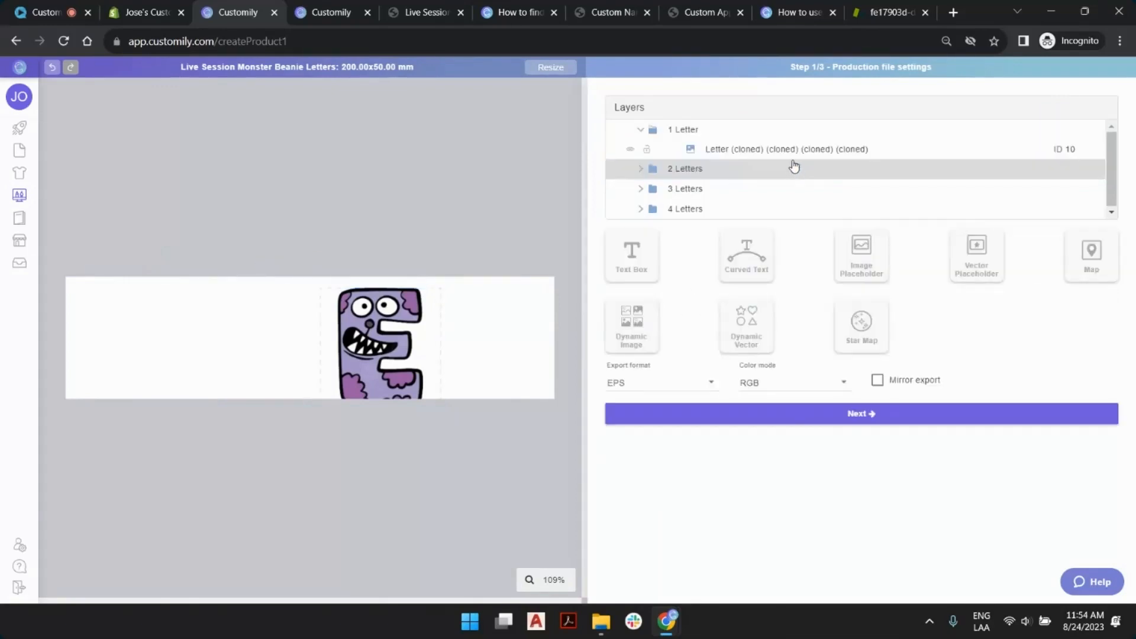
click(640, 130)
Centre the single letter of the 1 Letter layout horizontally and vertically on the canvas
click(684, 129)
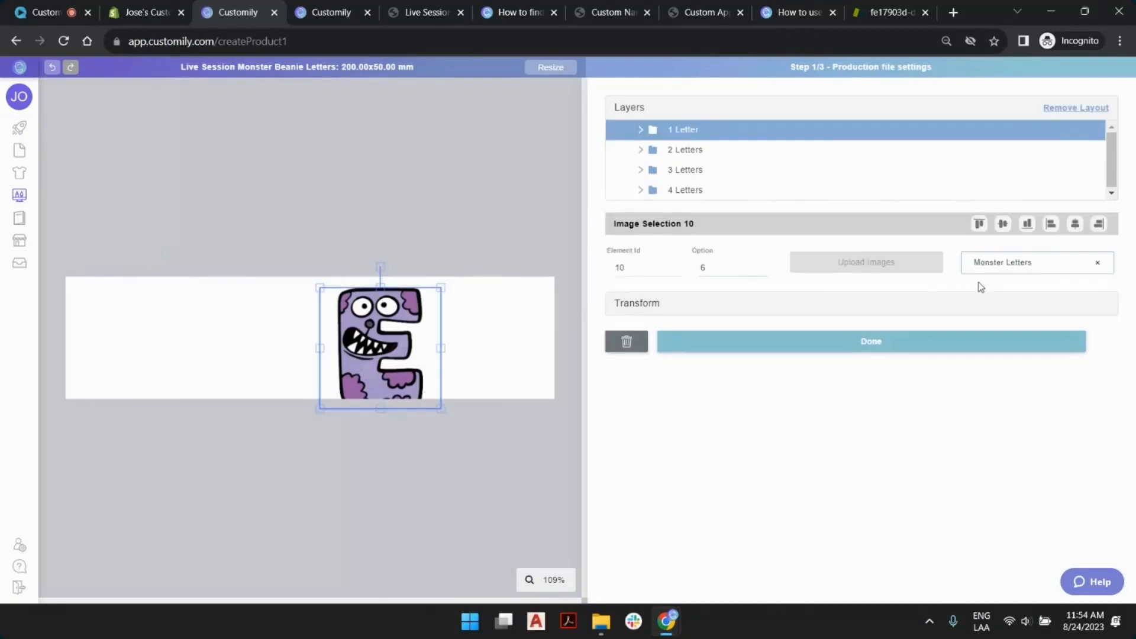
click(1075, 227)
click(1003, 227)
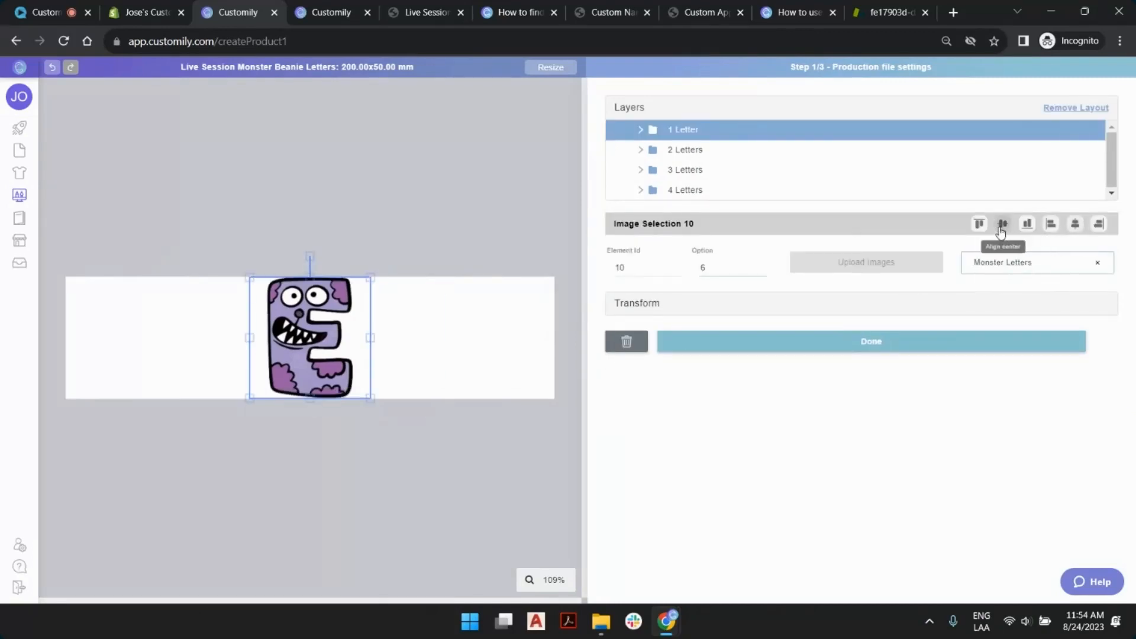
click(512, 146)
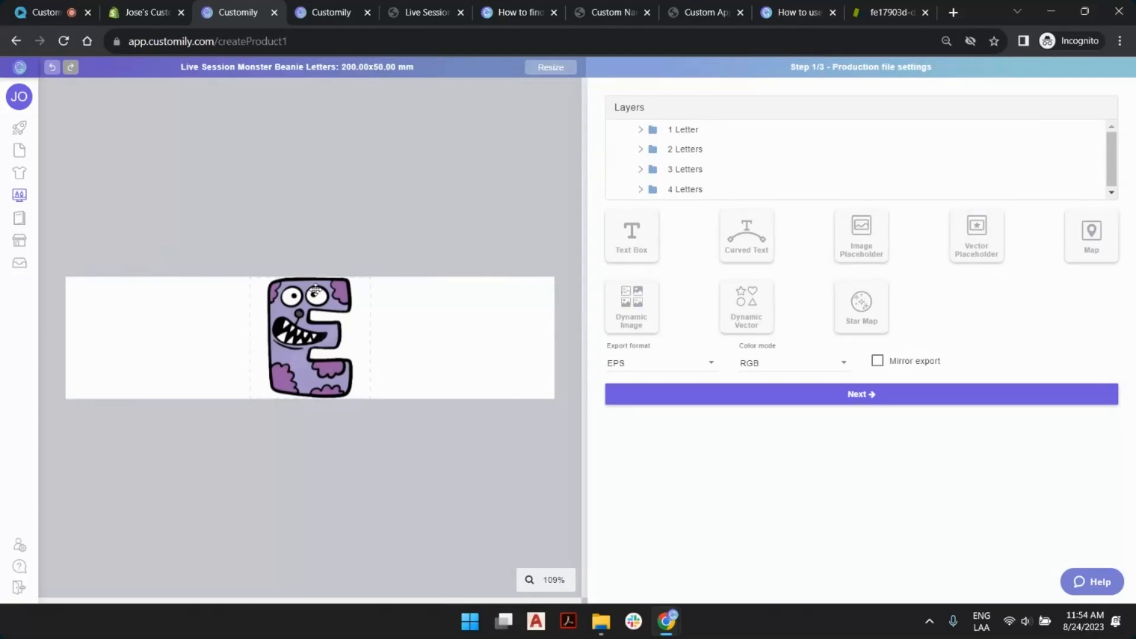
Check the letter arrangement of each layout from 1 Letter to 4 Letters on the canvas
click(686, 132)
click(683, 150)
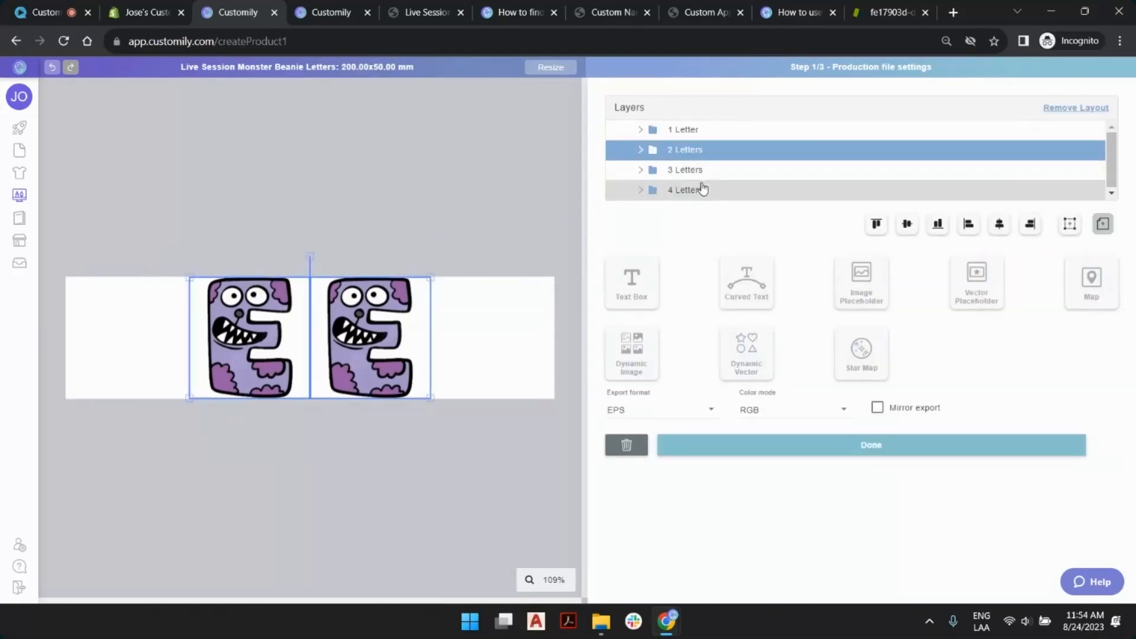
click(686, 170)
click(685, 190)
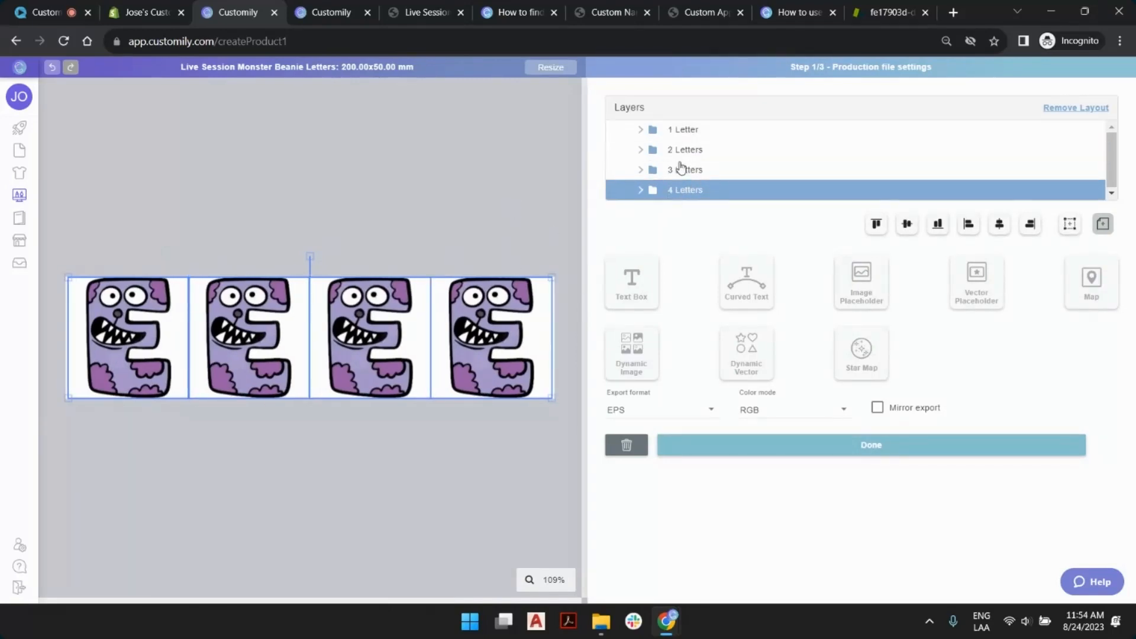
click(420, 237)
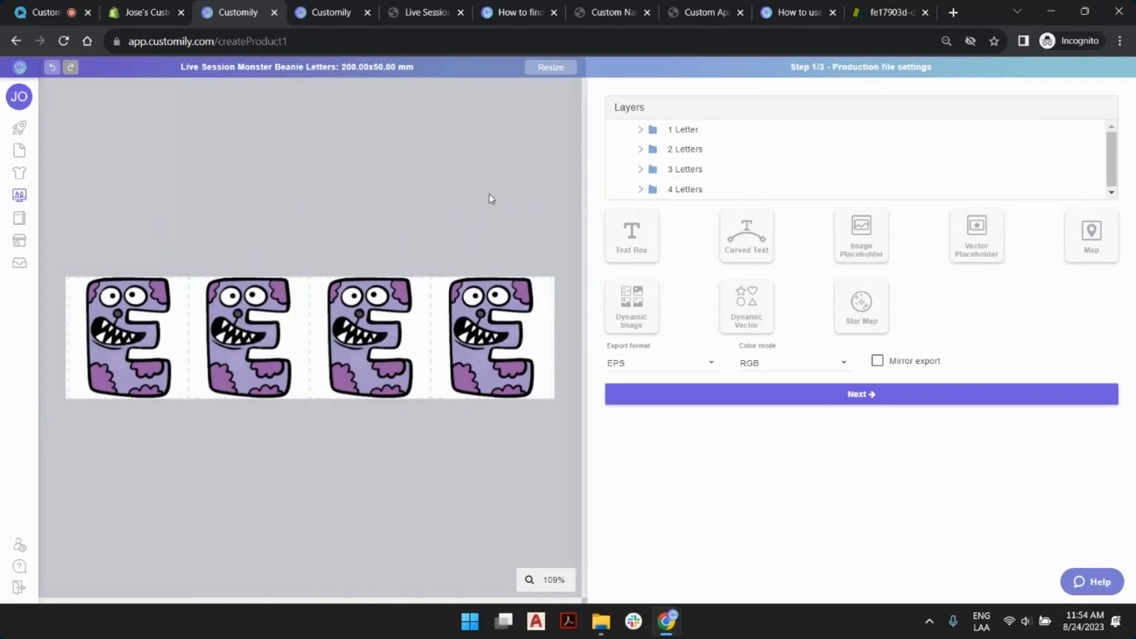
Set the production file's export format to PDF after reviewing the available formats
click(665, 363)
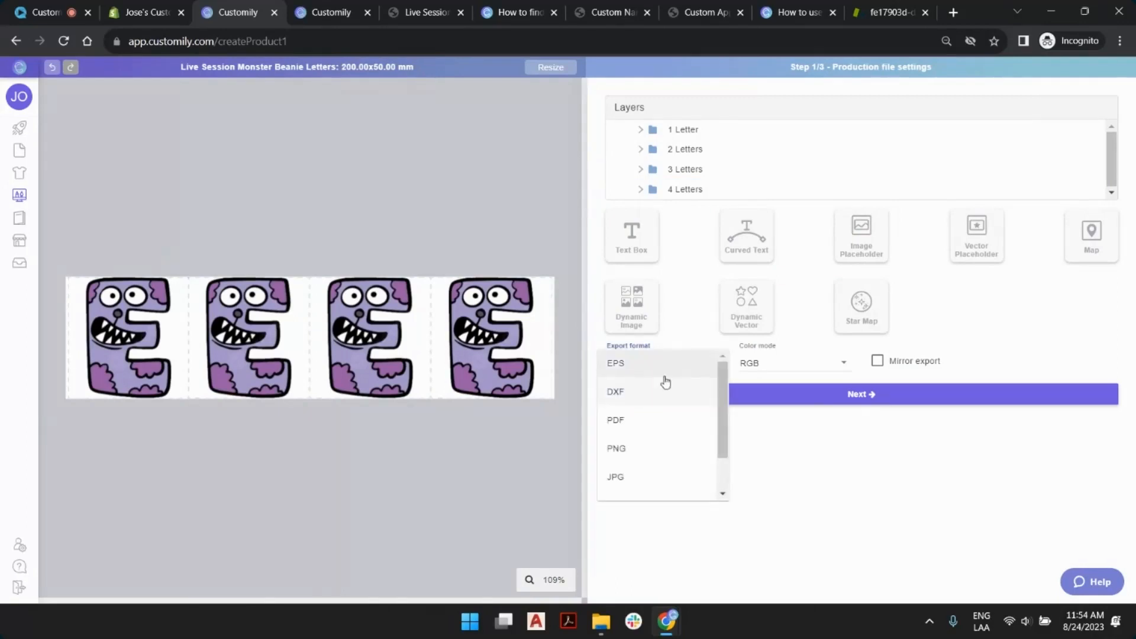
click(651, 426)
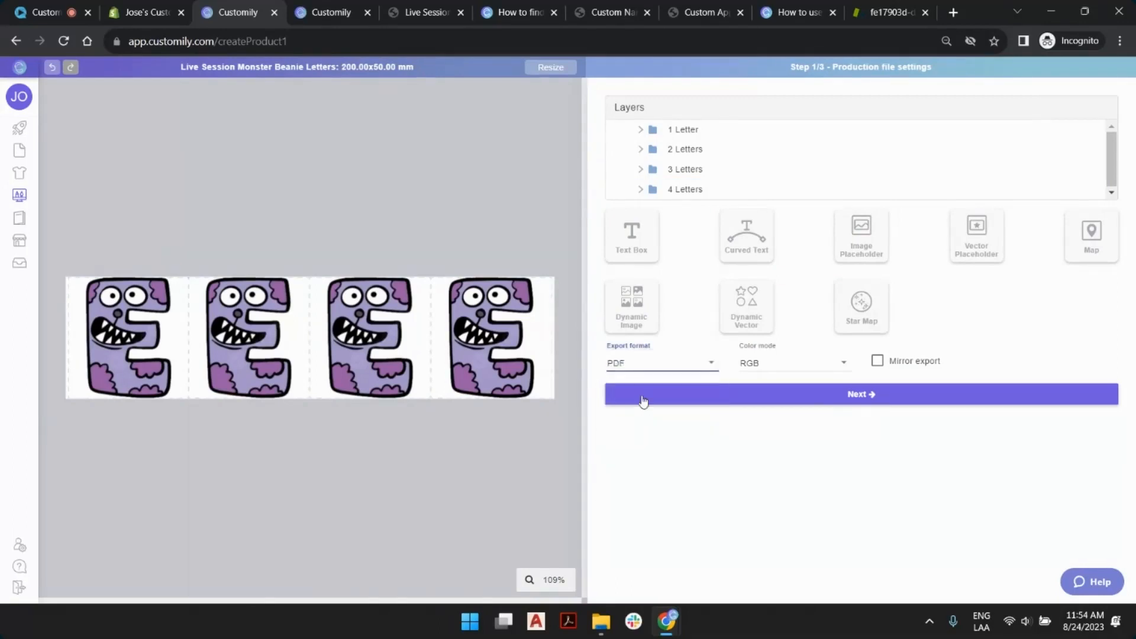
click(638, 361)
scroll(668, 378, down, 2)
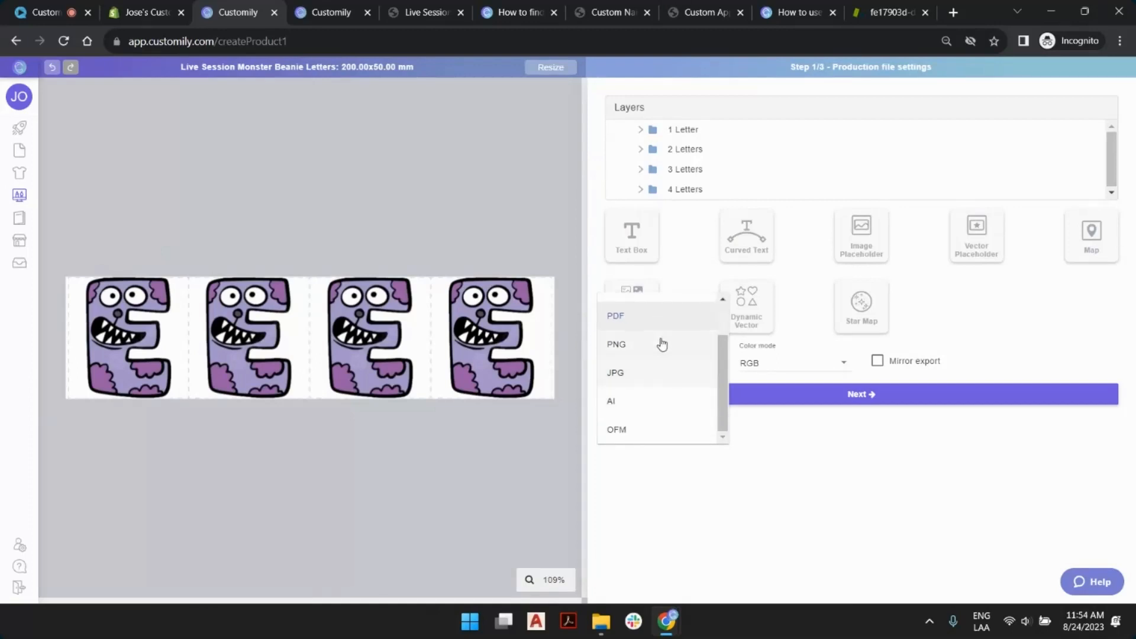
scroll(661, 342, up, 2)
click(651, 363)
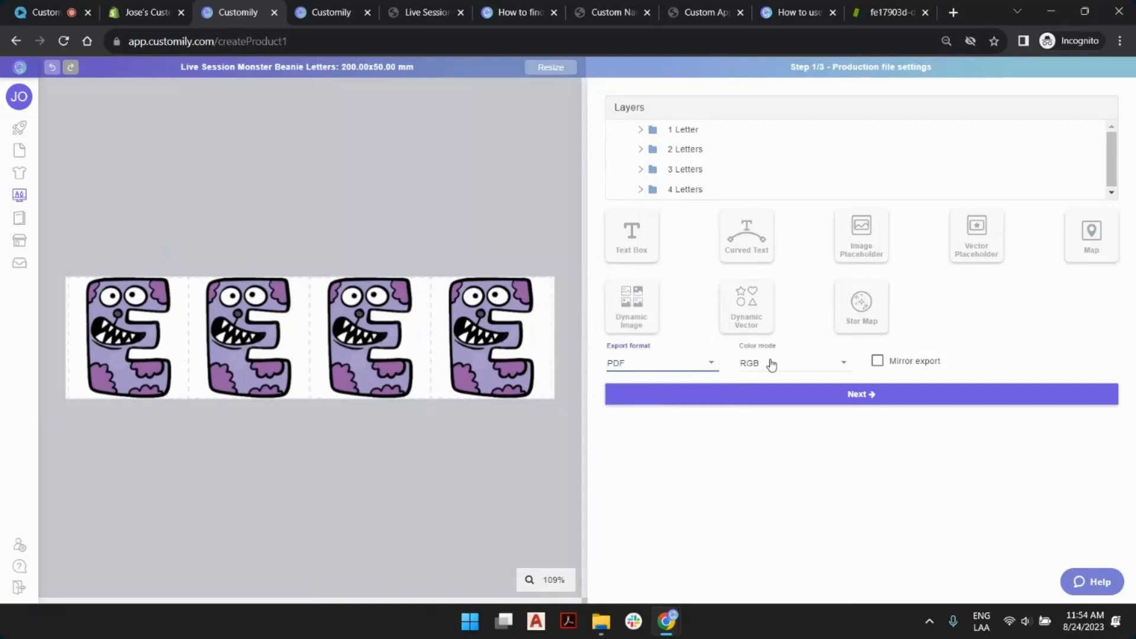
Review the colour modes, keep RGB, and continue to the preview settings
click(763, 364)
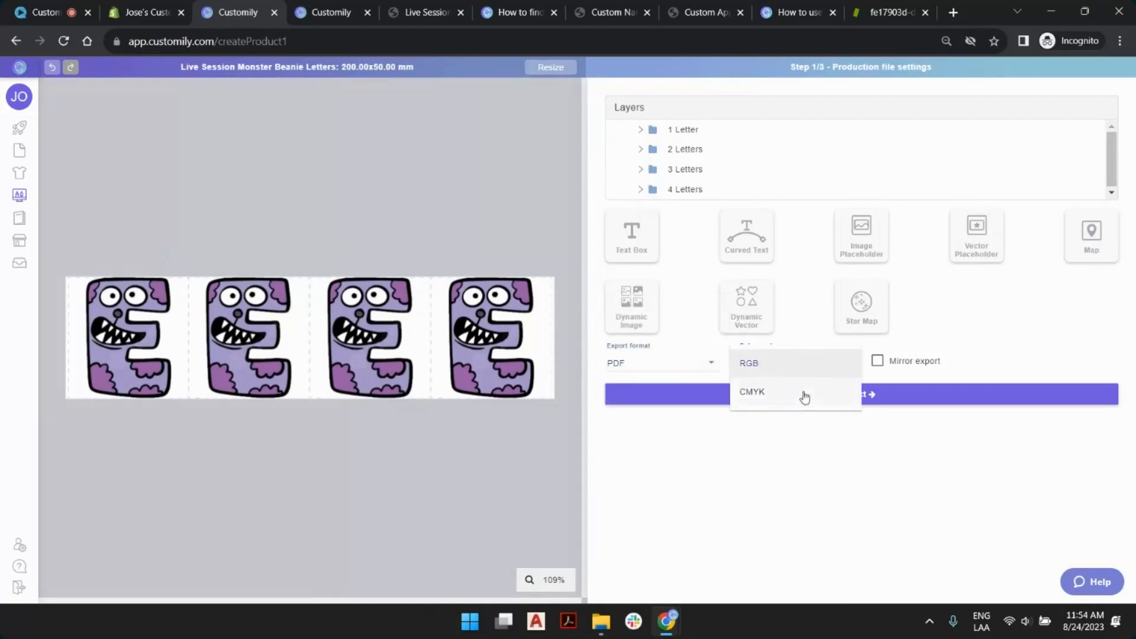
click(1000, 476)
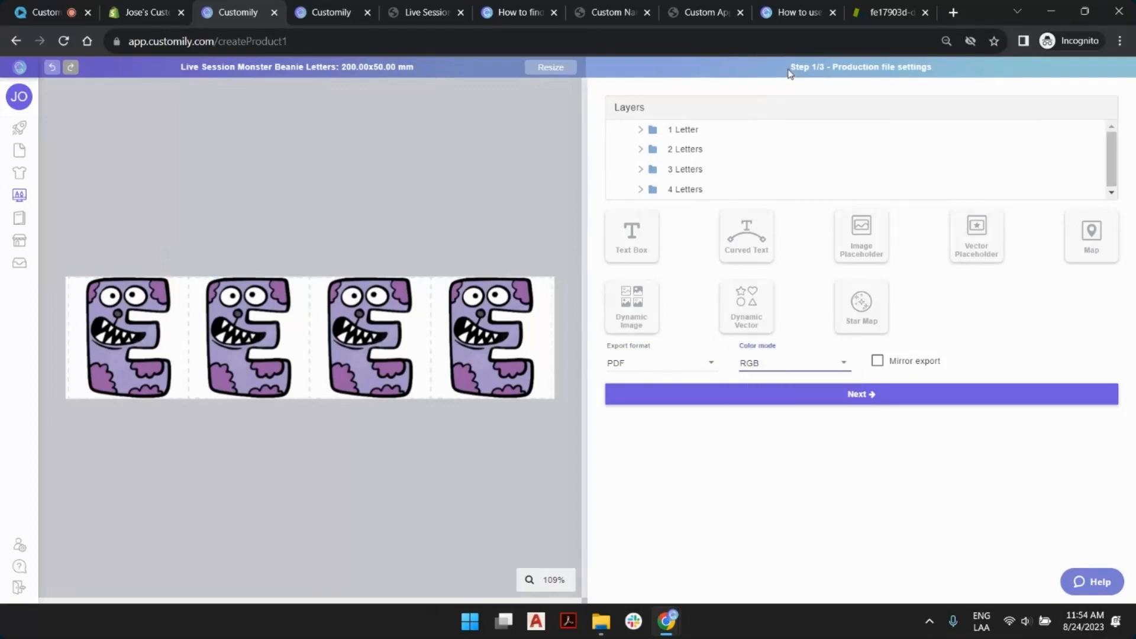
drag(788, 70, 826, 69)
click(895, 395)
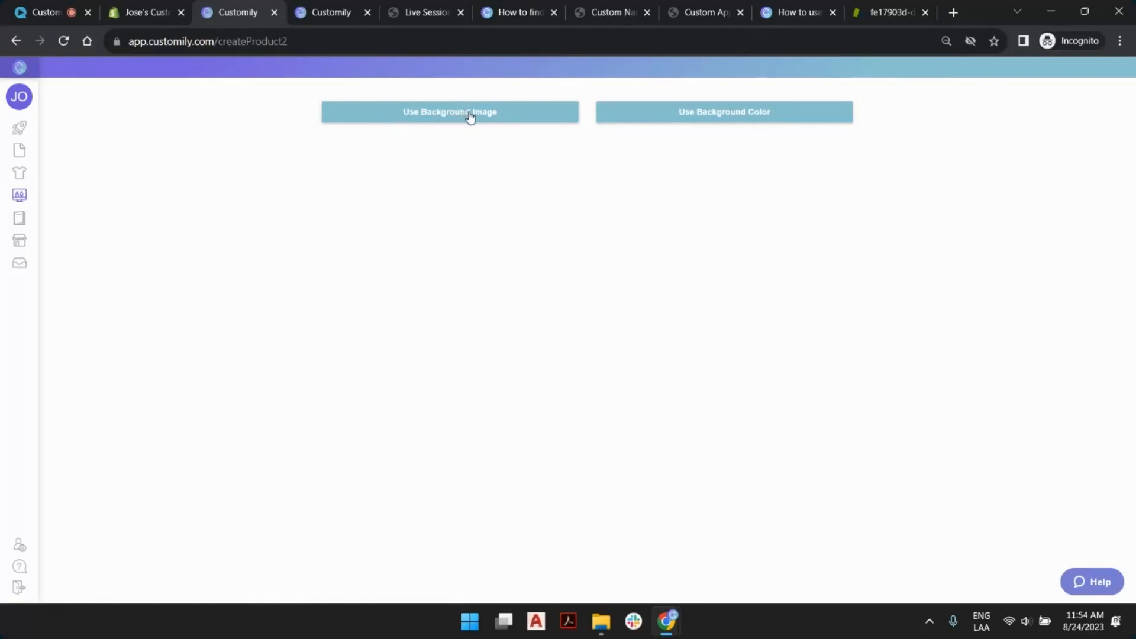
Upload beanie base.png as the preview's background image, after looking at the background colour alternative
click(727, 114)
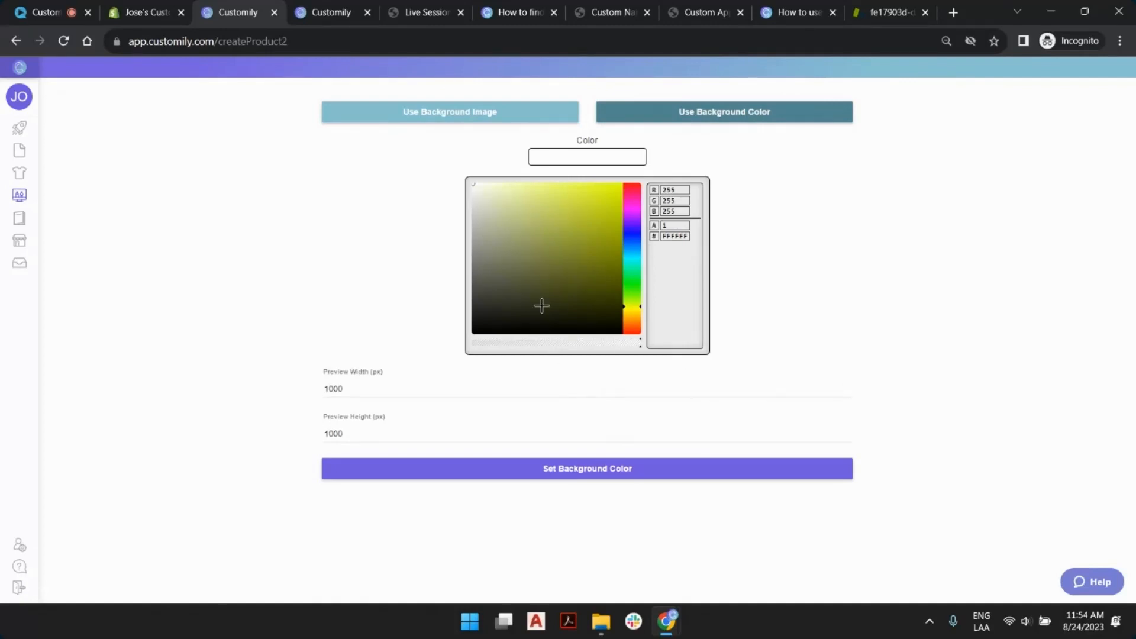
click(475, 121)
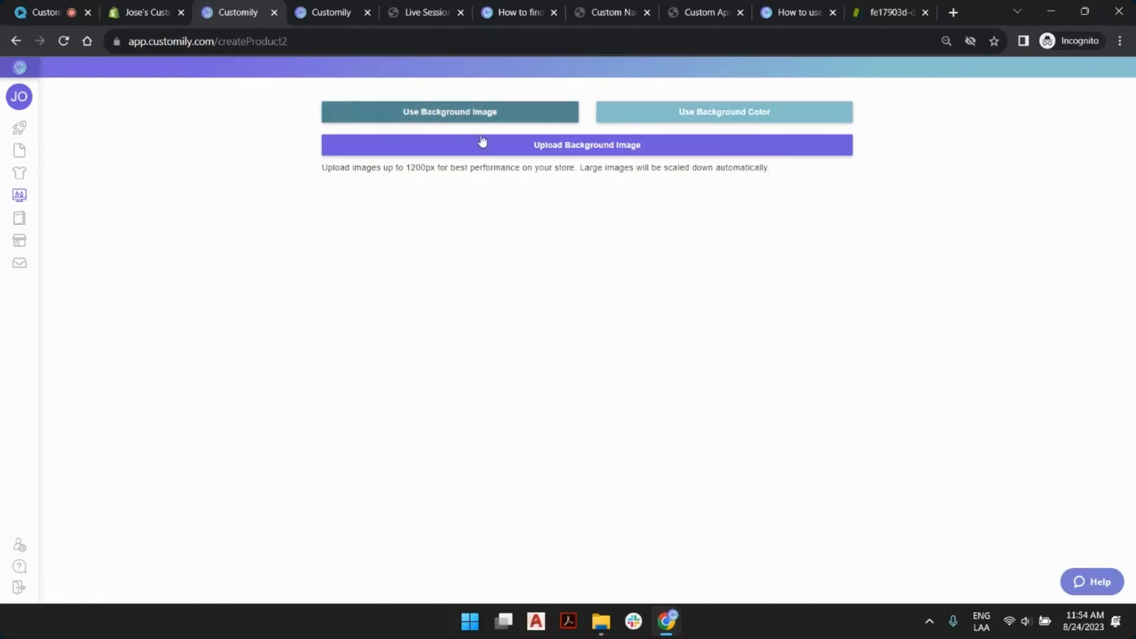
click(482, 142)
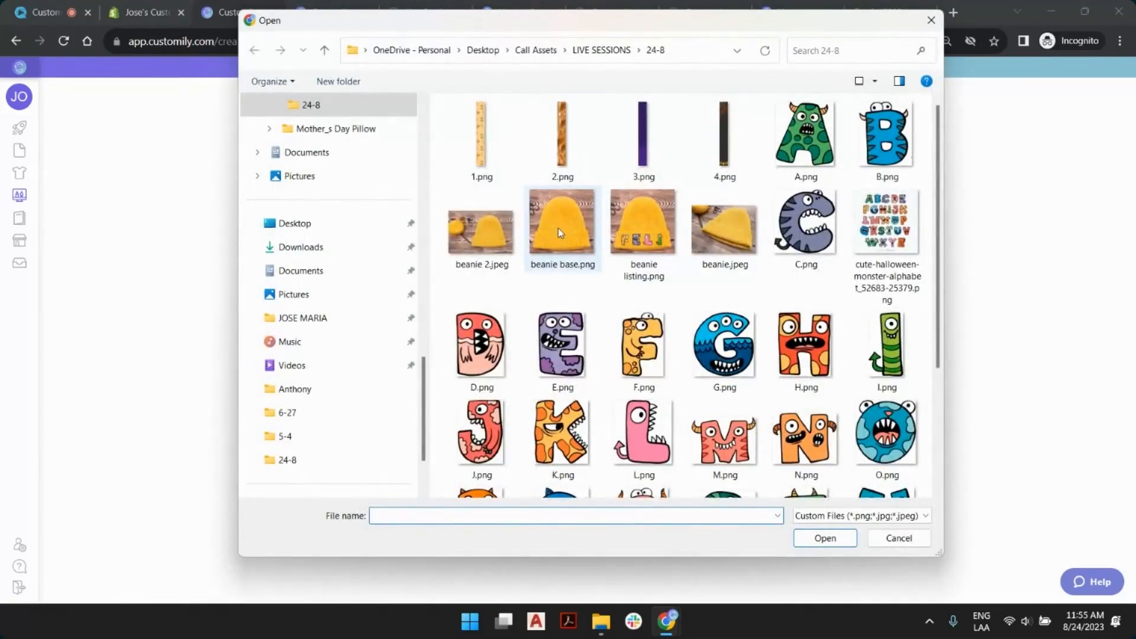
click(561, 232)
double_click(566, 225)
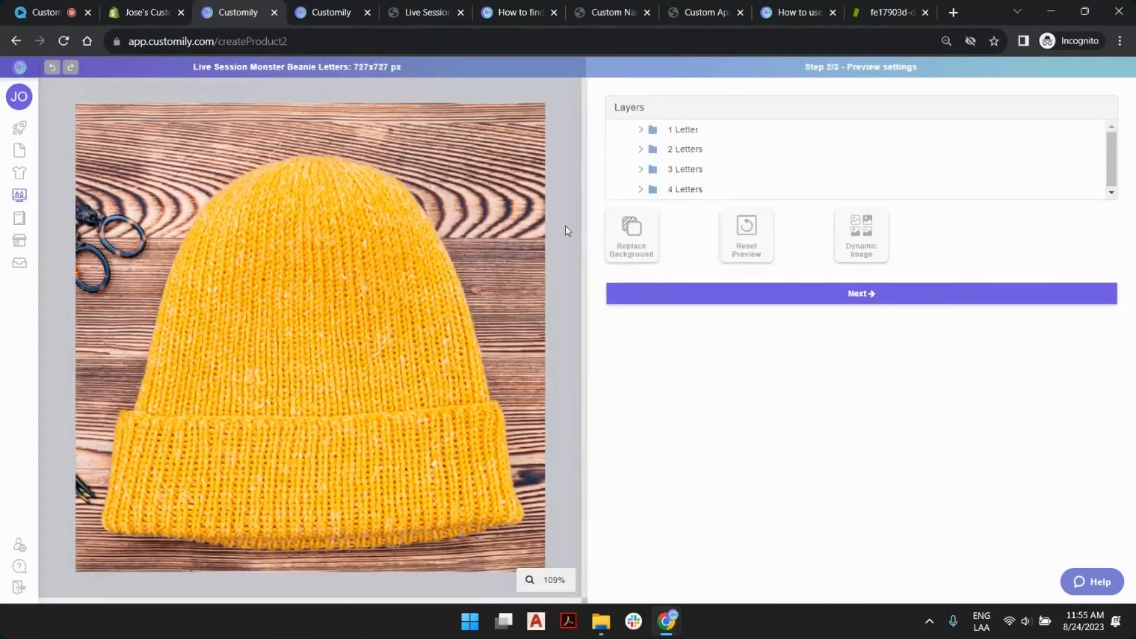
Check where the 4, 3, 2 and 1 letter layouts sit on the beanie preview
click(690, 194)
click(695, 176)
click(691, 153)
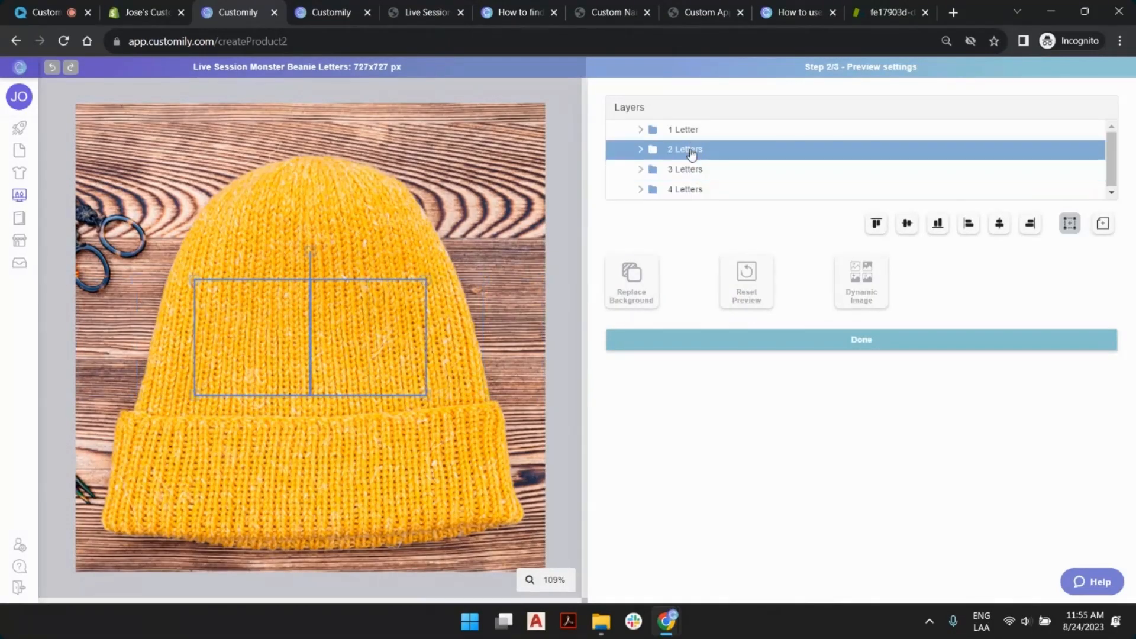
click(692, 135)
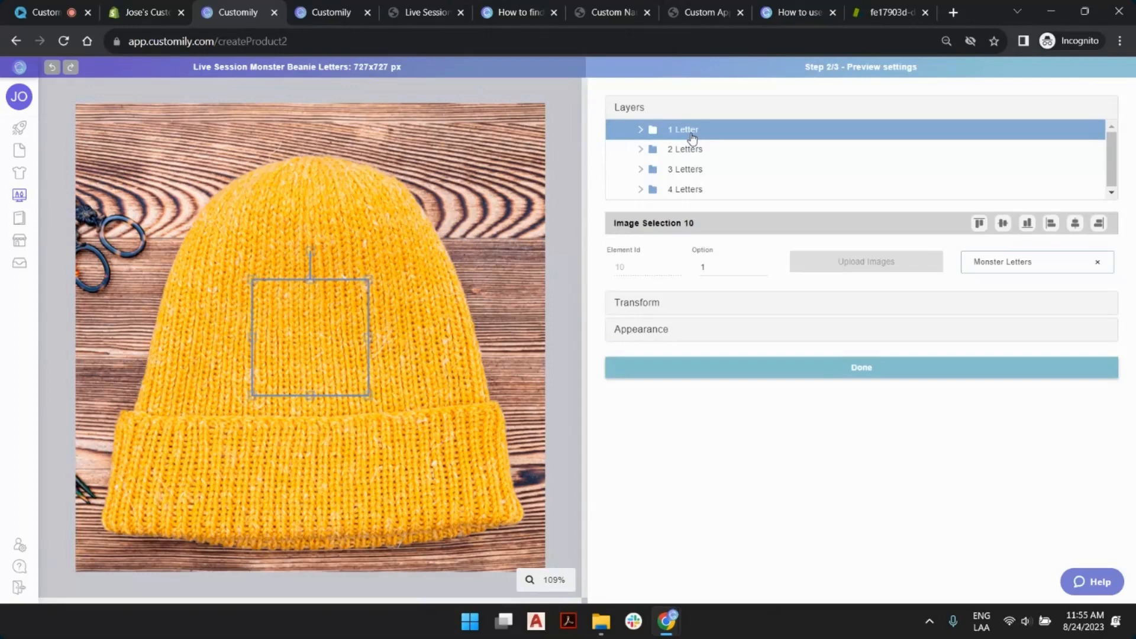
Expand the 4 Letters layout and set the image option of its four letters to 2
click(686, 188)
click(639, 191)
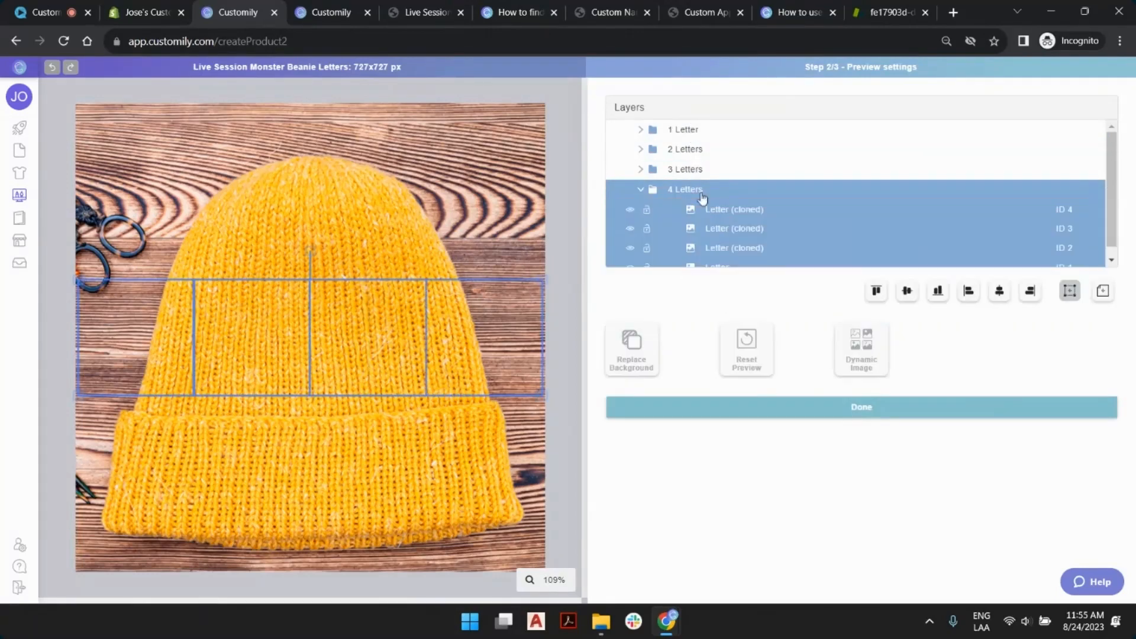
click(740, 210)
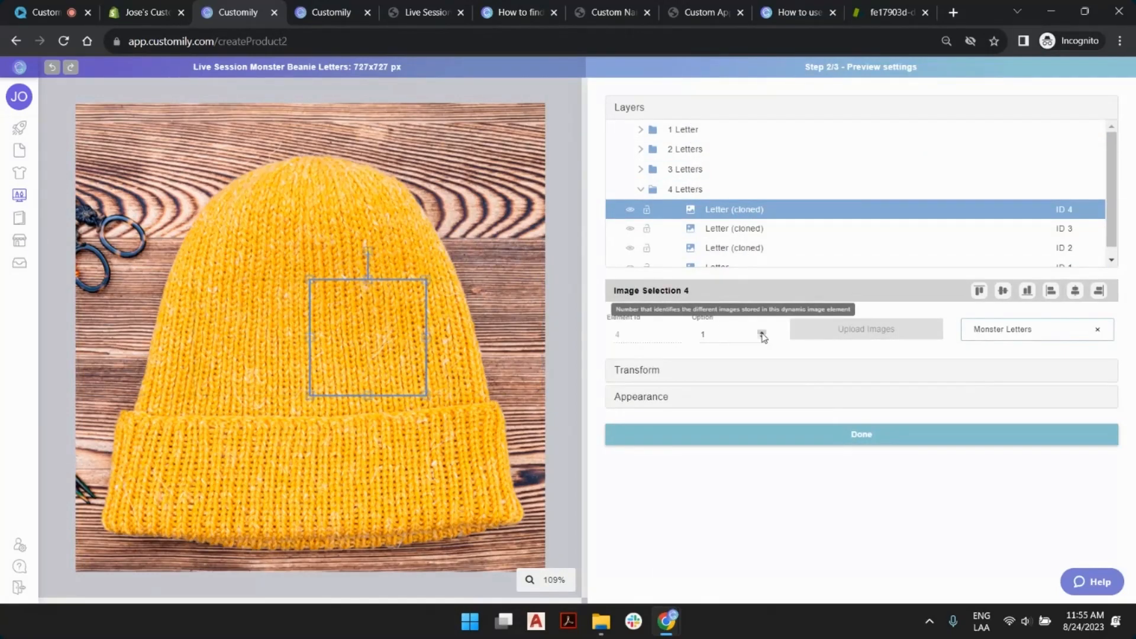
click(754, 229)
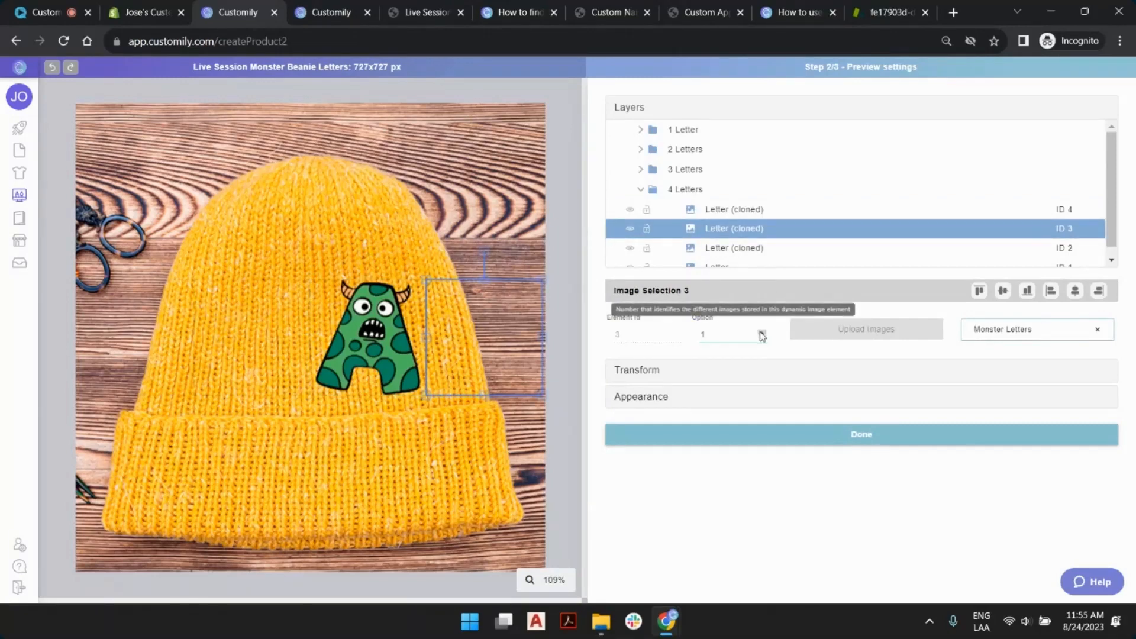
click(761, 333)
click(753, 248)
click(761, 332)
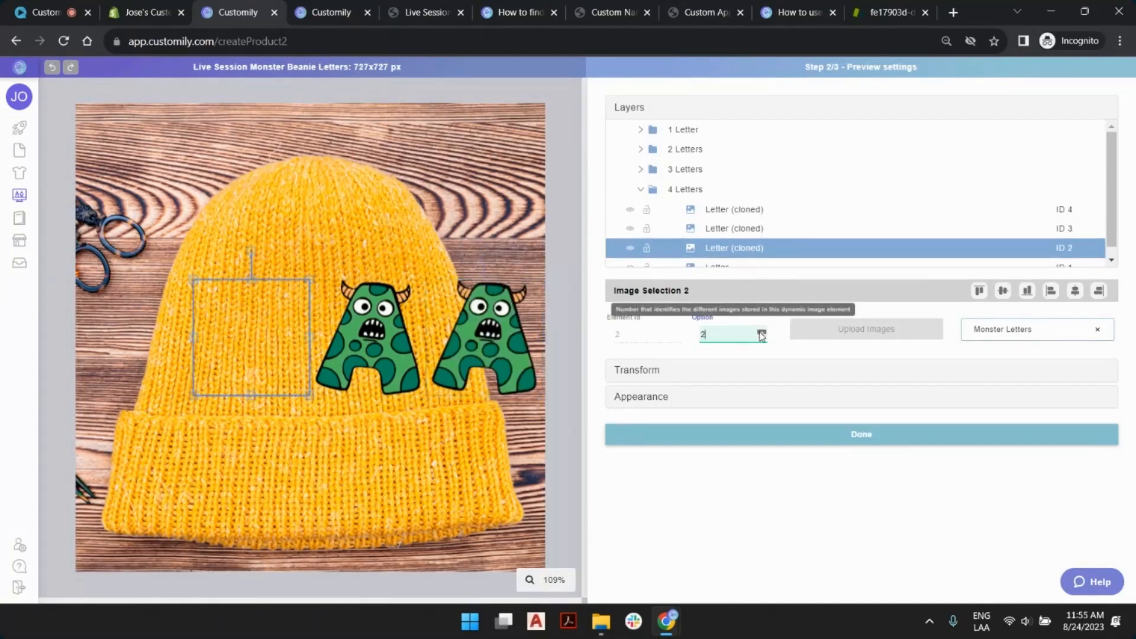
click(757, 267)
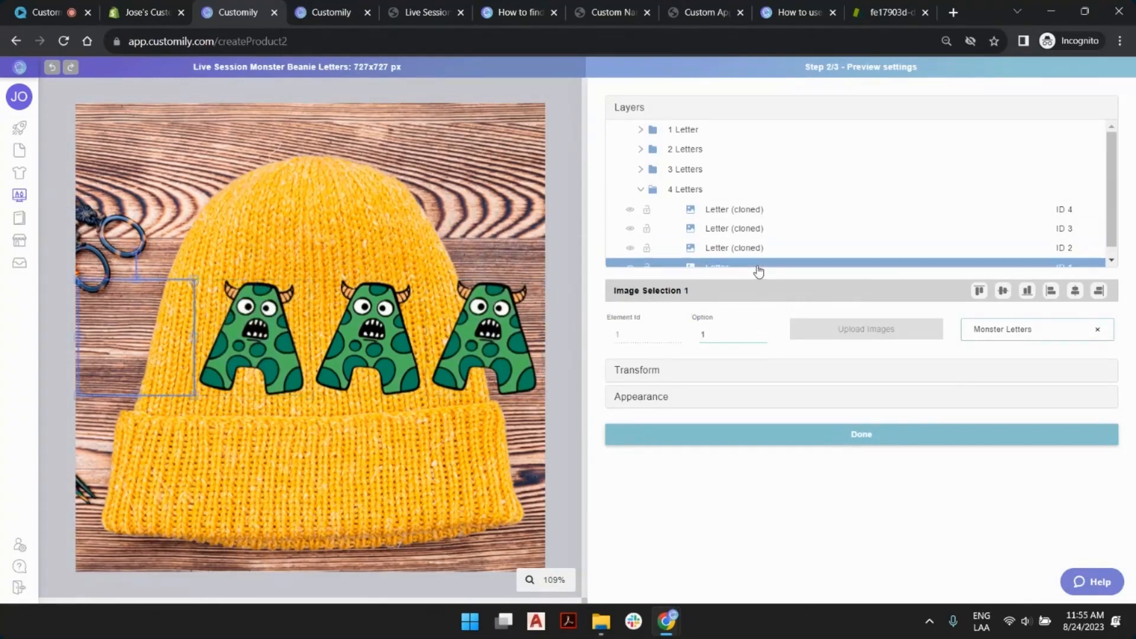
click(761, 333)
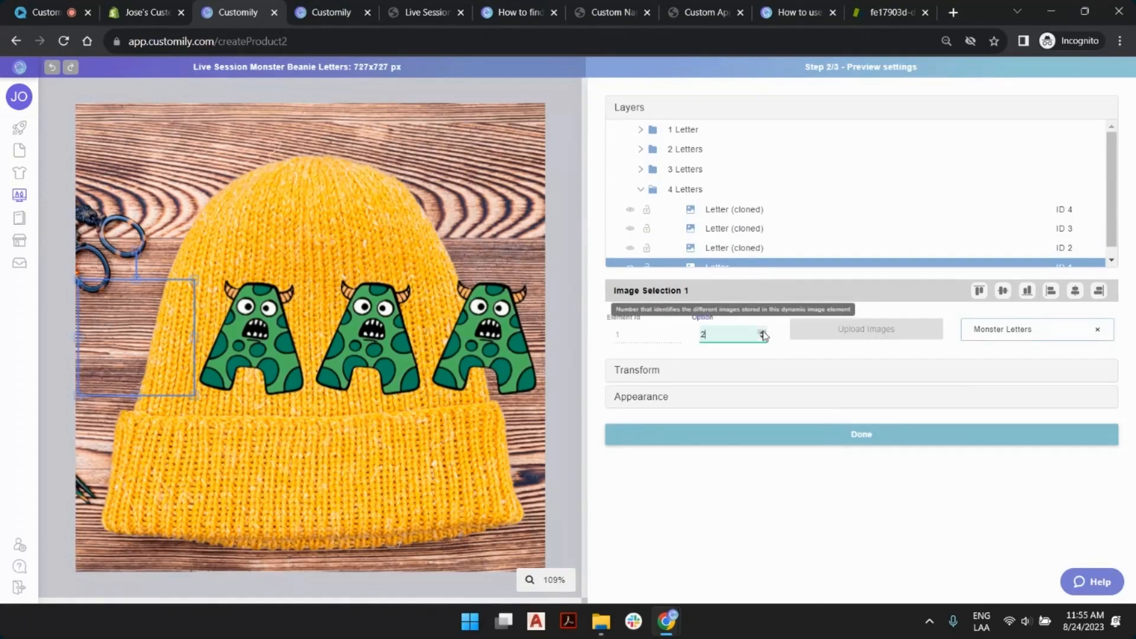
Select all four layouts, scale them down together and place them on the beanie's folded brim
click(646, 189)
click(675, 190)
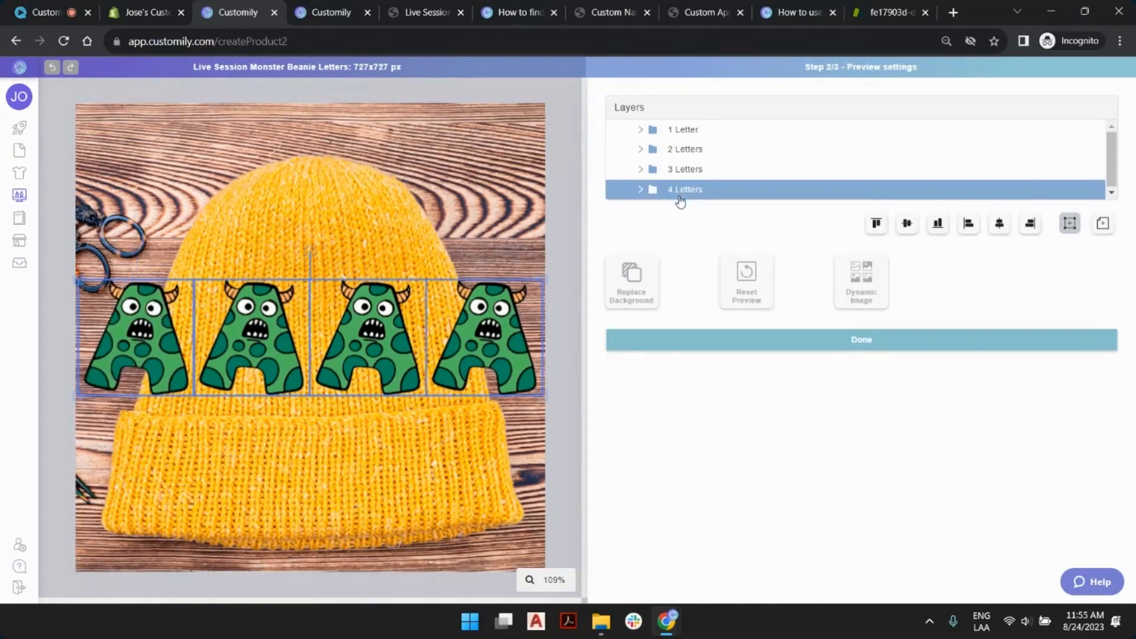
shift+click(686, 134)
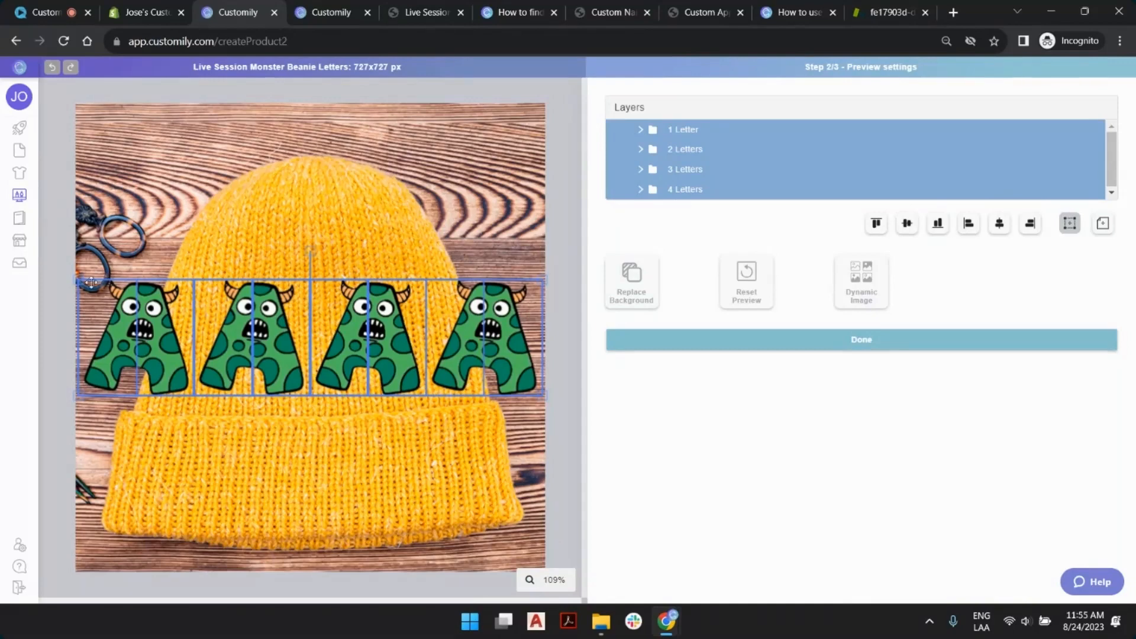
drag(79, 281, 139, 281)
drag(277, 301, 280, 451)
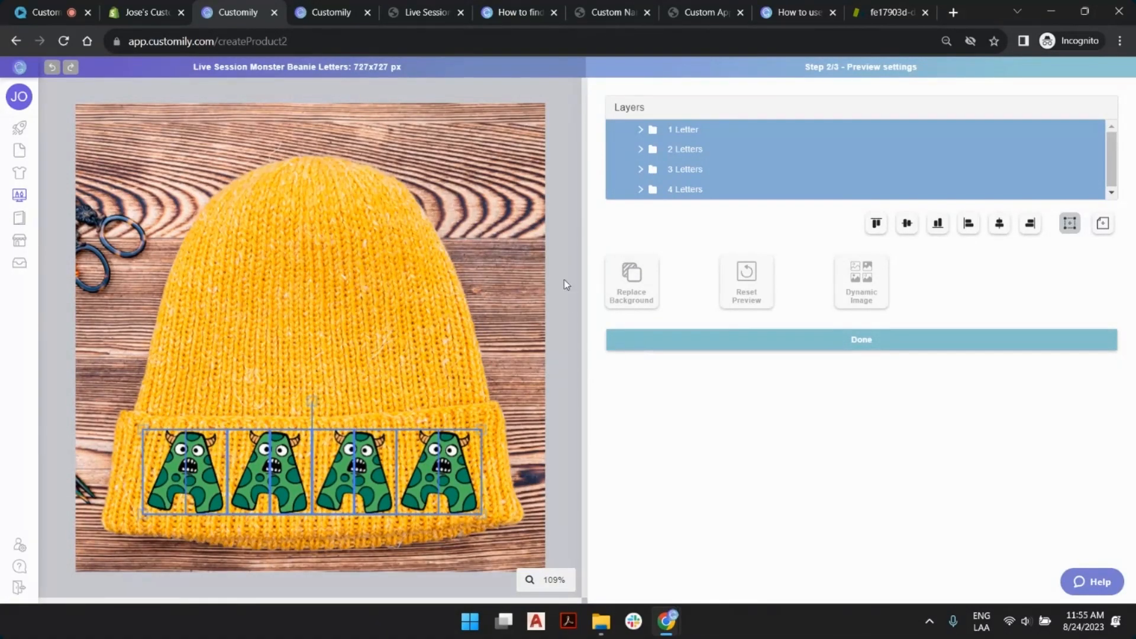
Nudge the four layouts slightly on the beanie's brim, then check the 2, 3 and 4 letter layouts one by one
drag(332, 473, 331, 475)
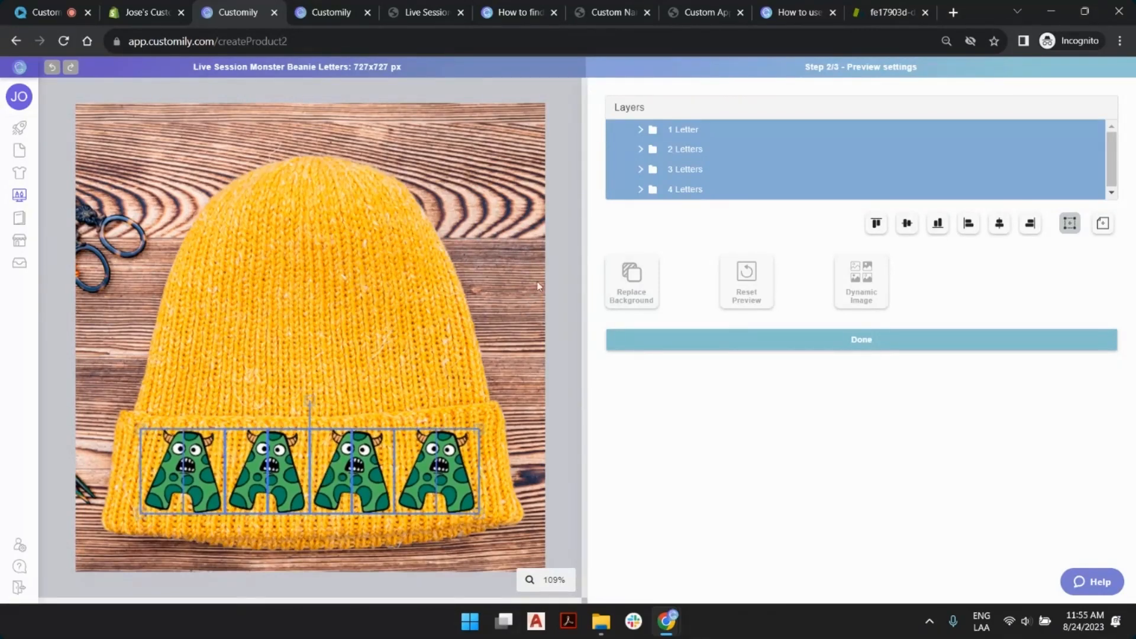
click(509, 307)
click(698, 151)
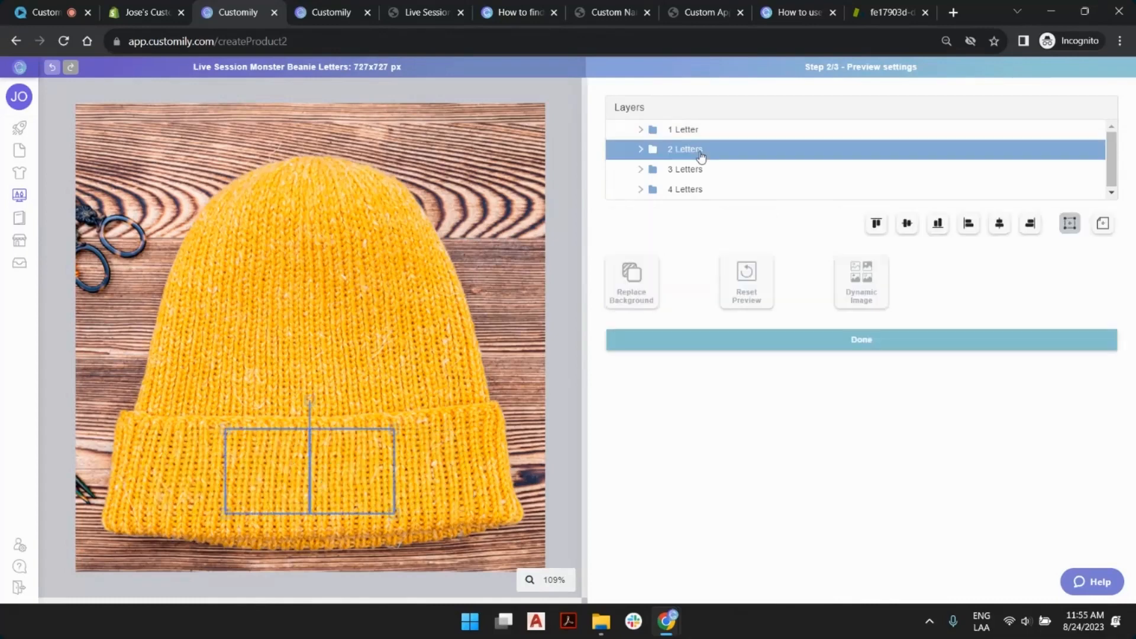
click(695, 171)
click(687, 191)
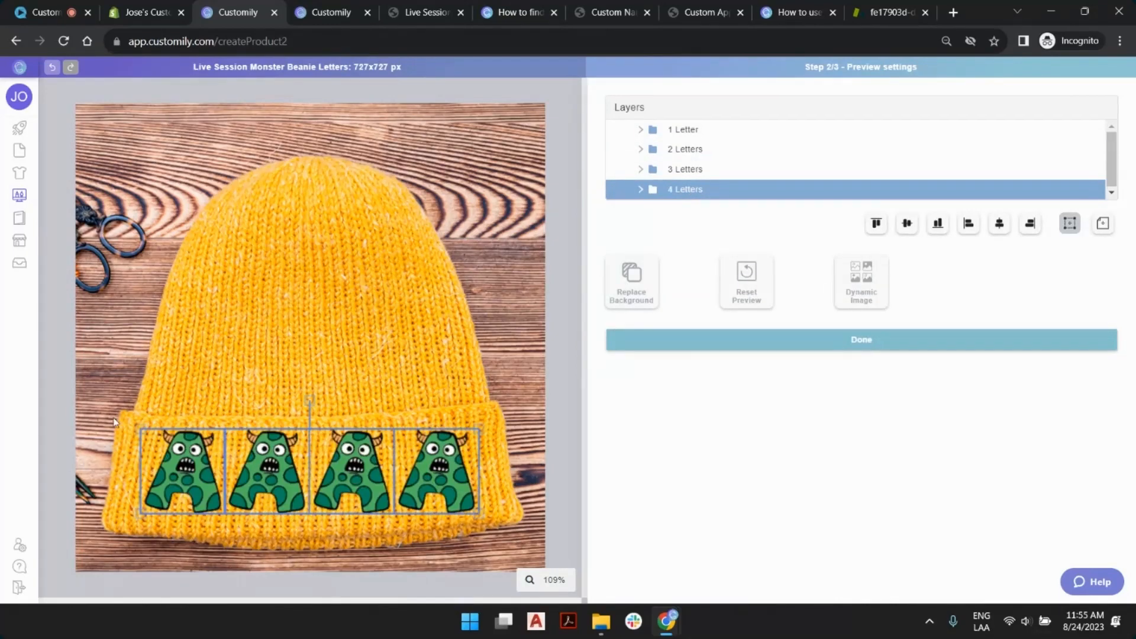
click(567, 187)
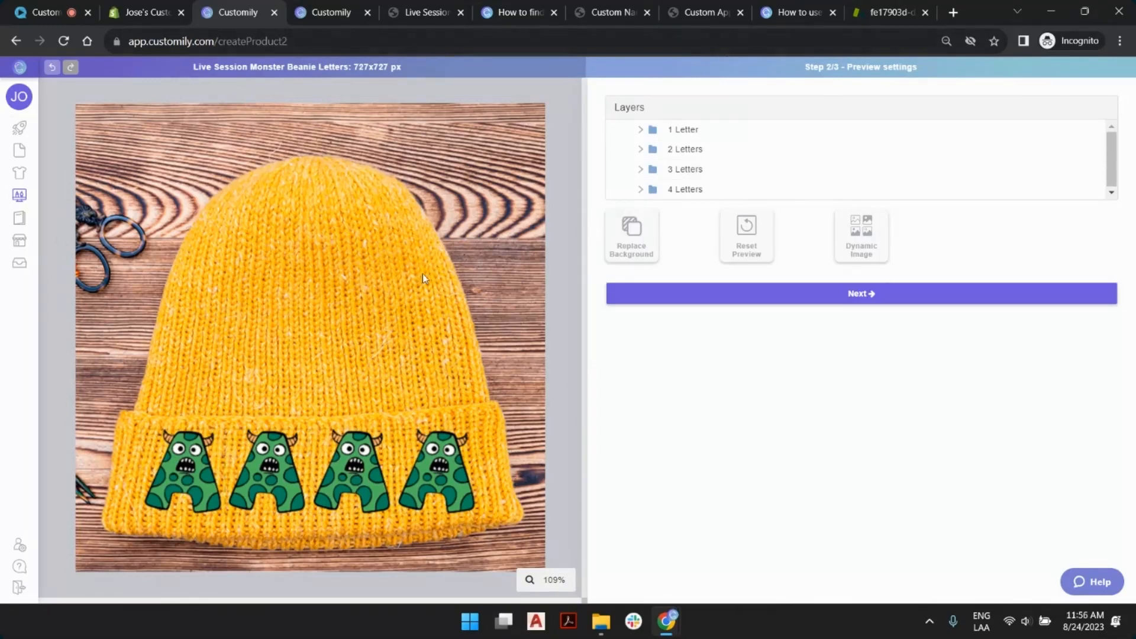
Proceed to the template review and set the image option of the first listed letter layer to 2
click(891, 295)
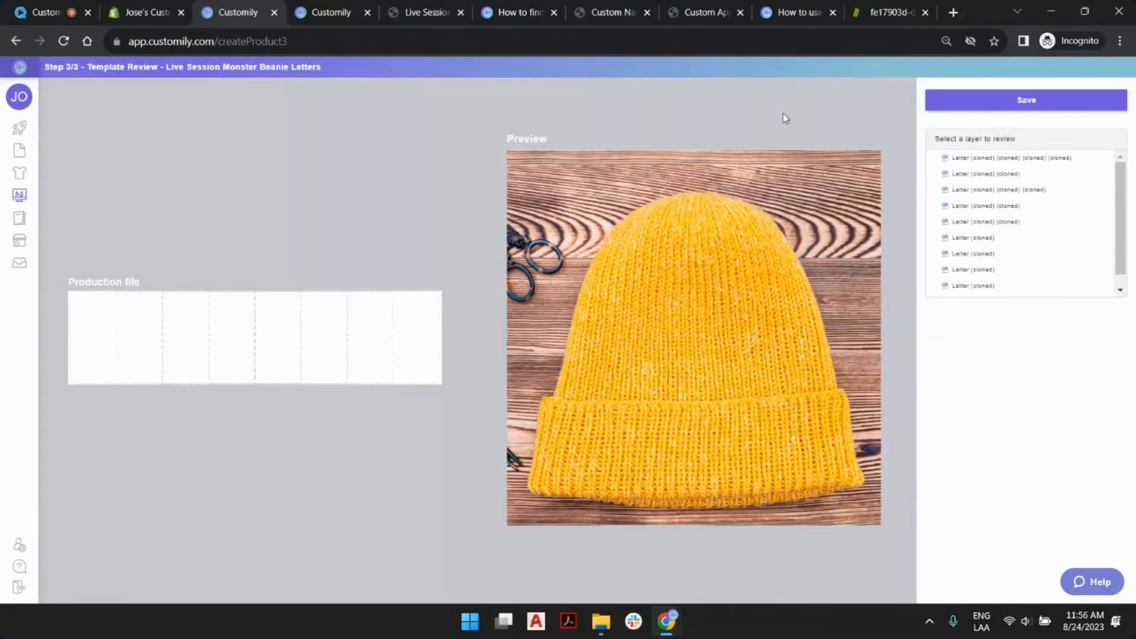
click(1023, 165)
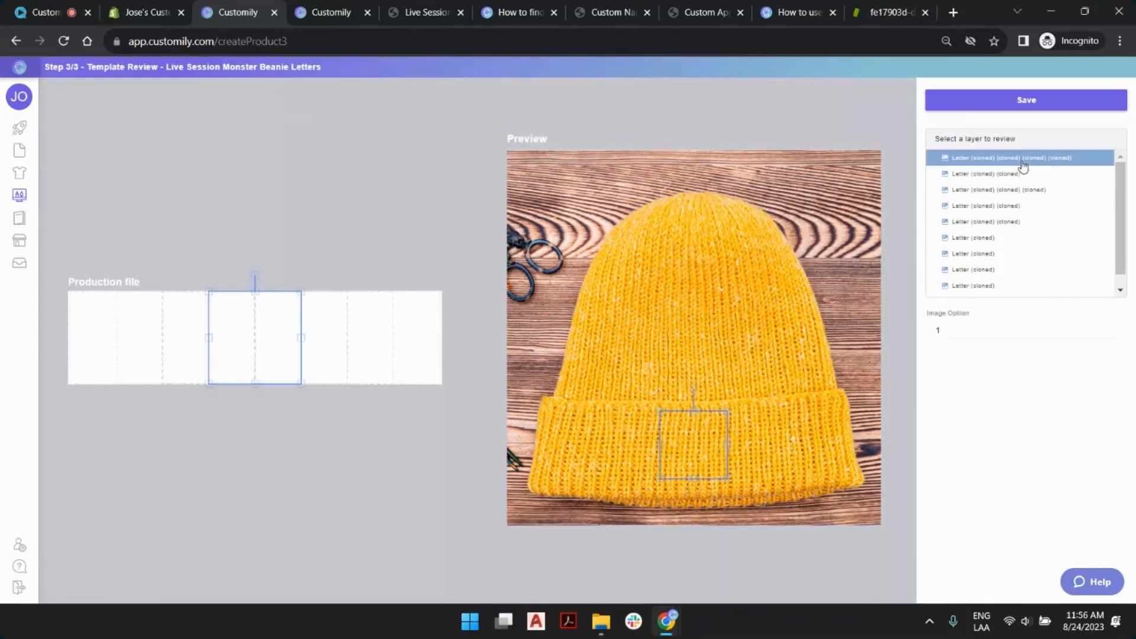
click(1113, 328)
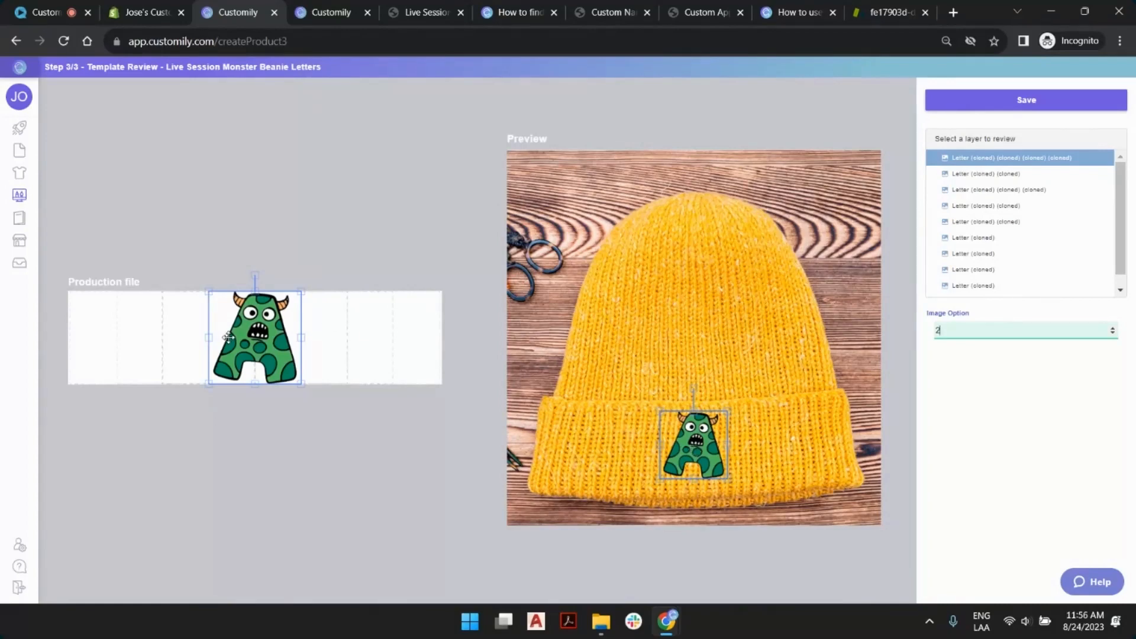
click(481, 112)
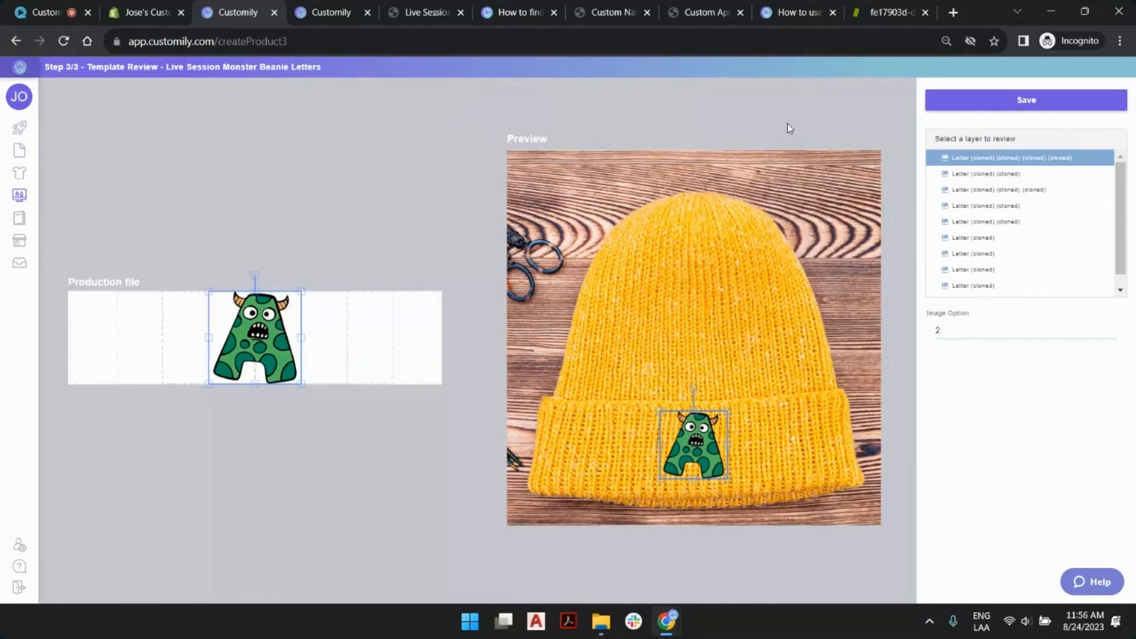
Save the template and start connecting it with a Shopify product
click(994, 109)
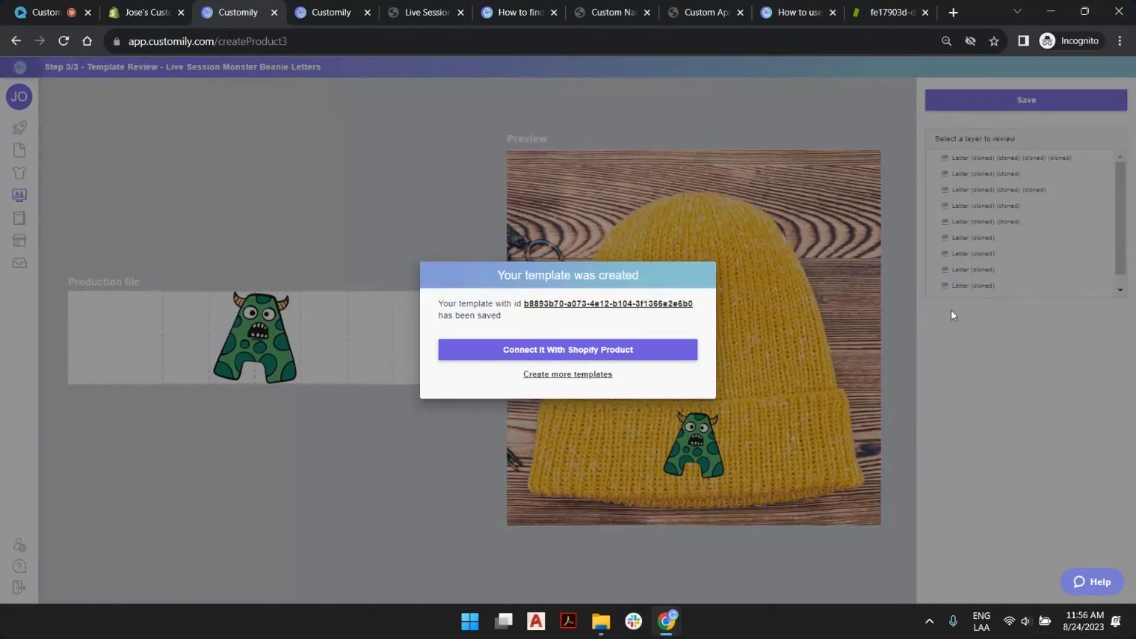
click(590, 350)
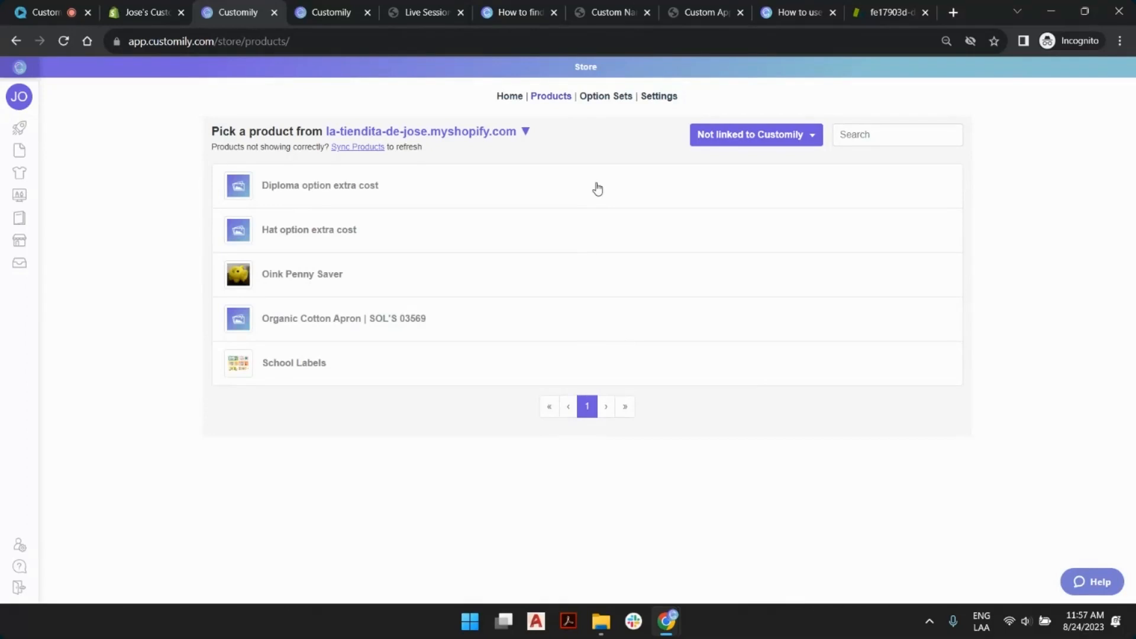
Check which Shopify store is selected and sync its products to refresh the list
click(525, 132)
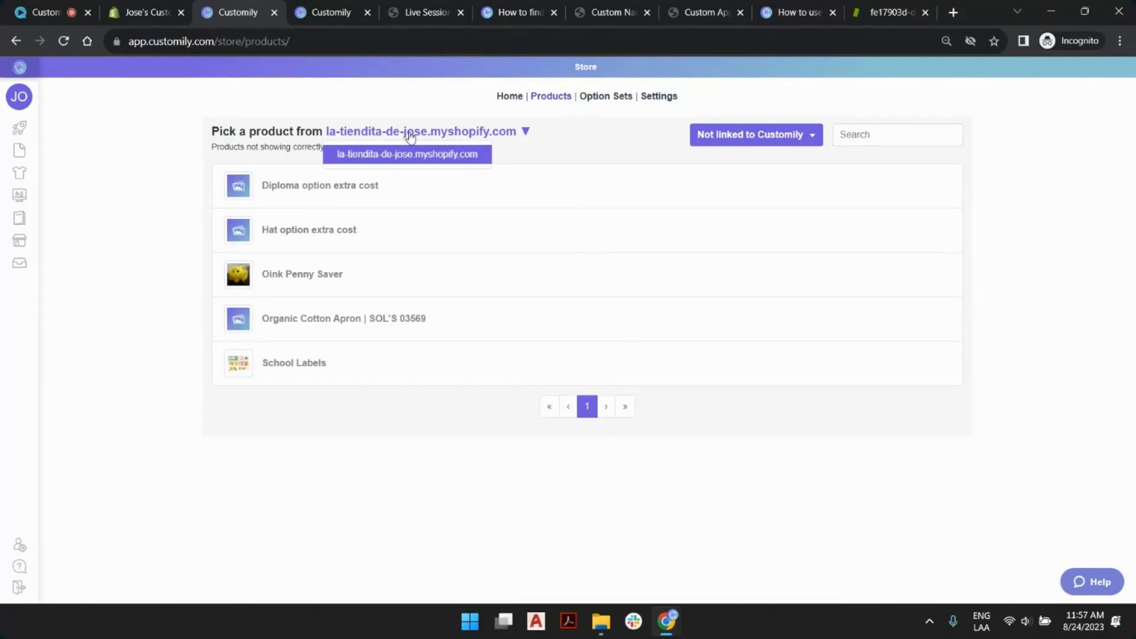
click(613, 136)
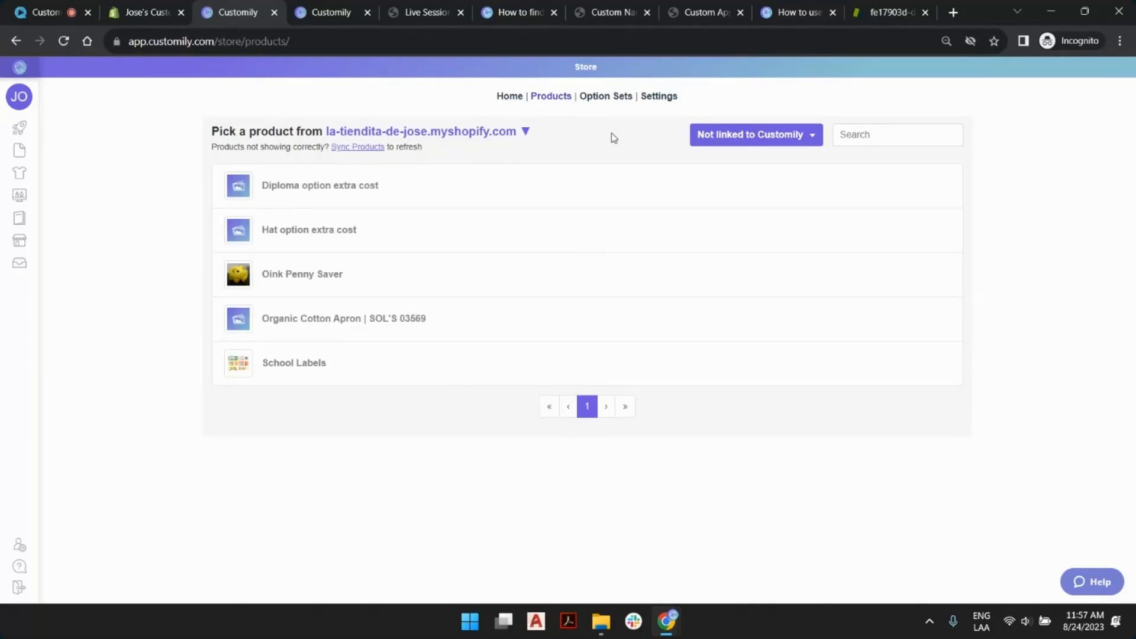
click(358, 147)
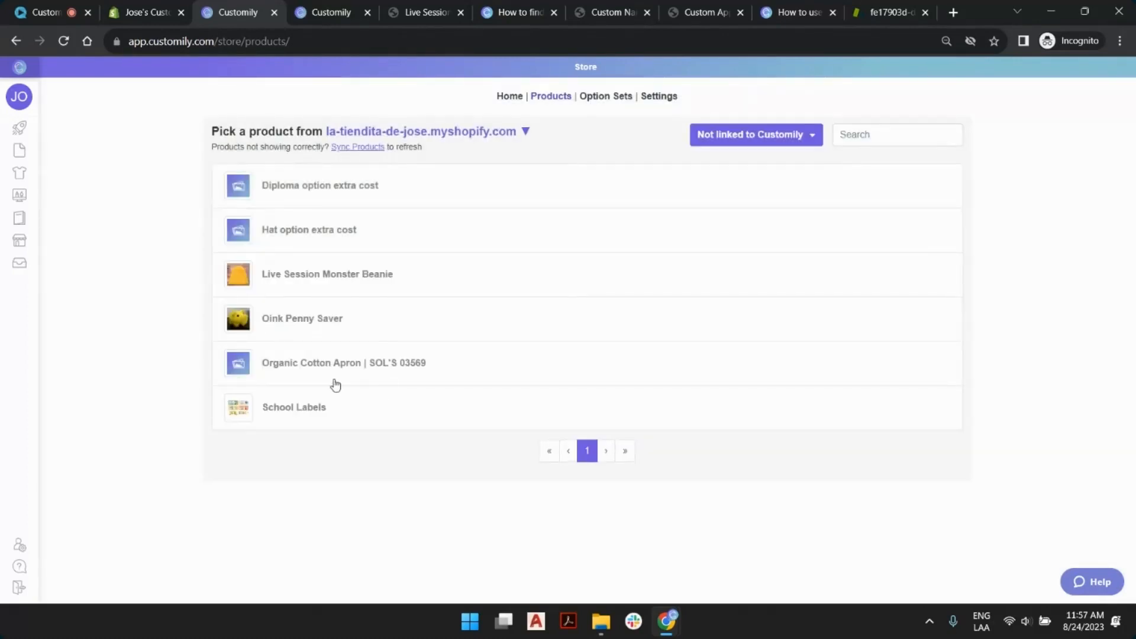
Look at the product list filtered by all products and by linked products, ending on those not linked to Customily
click(763, 135)
click(764, 162)
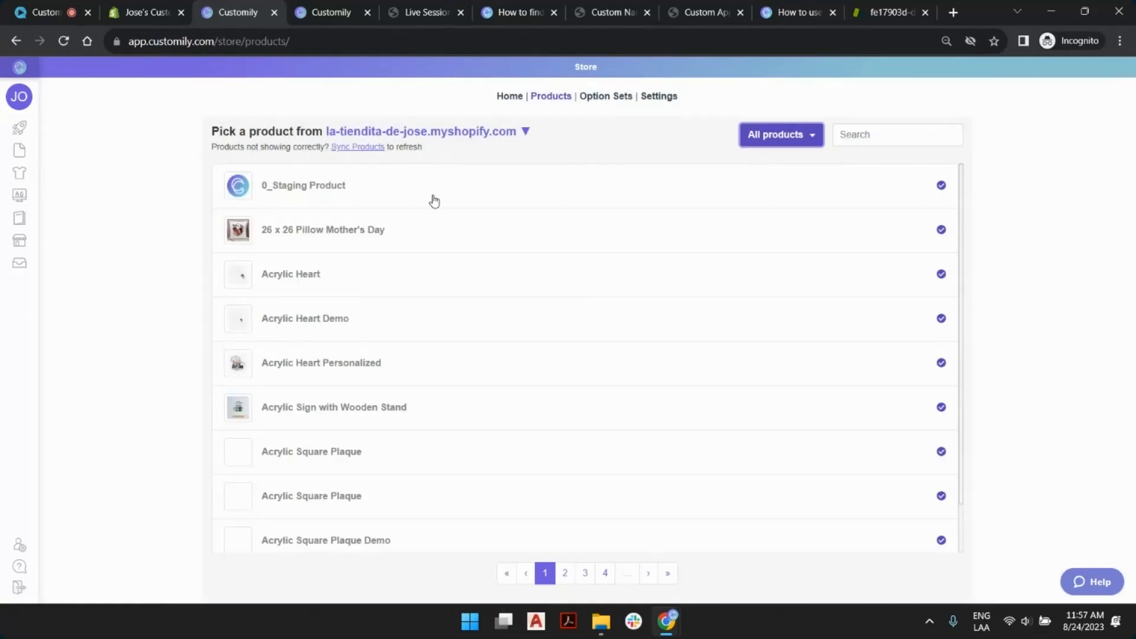
click(774, 147)
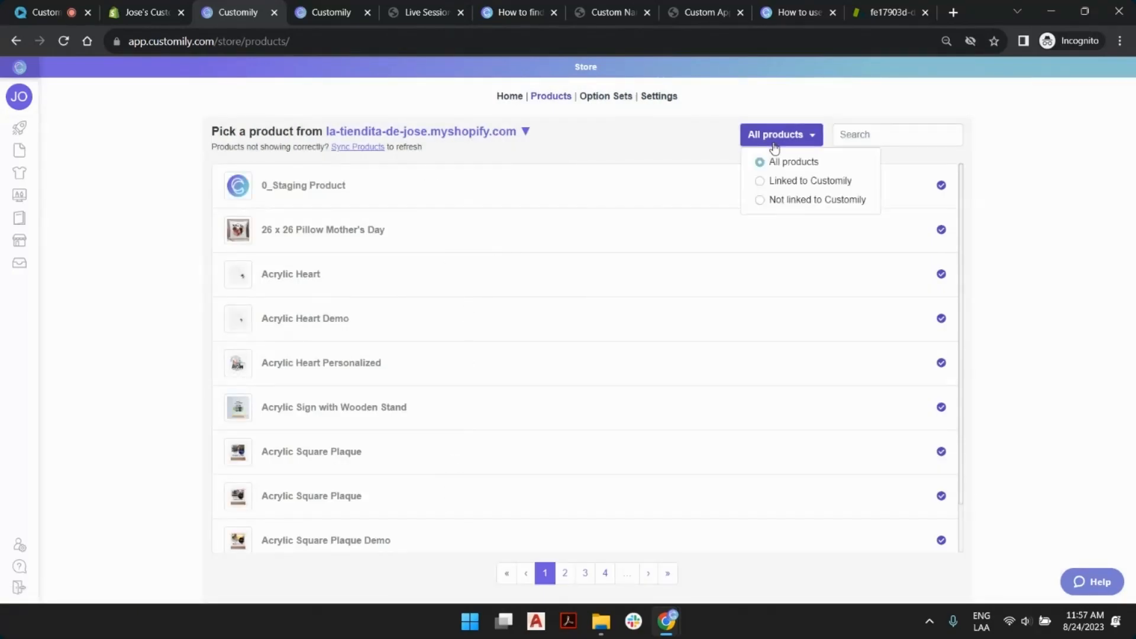
click(780, 181)
click(814, 140)
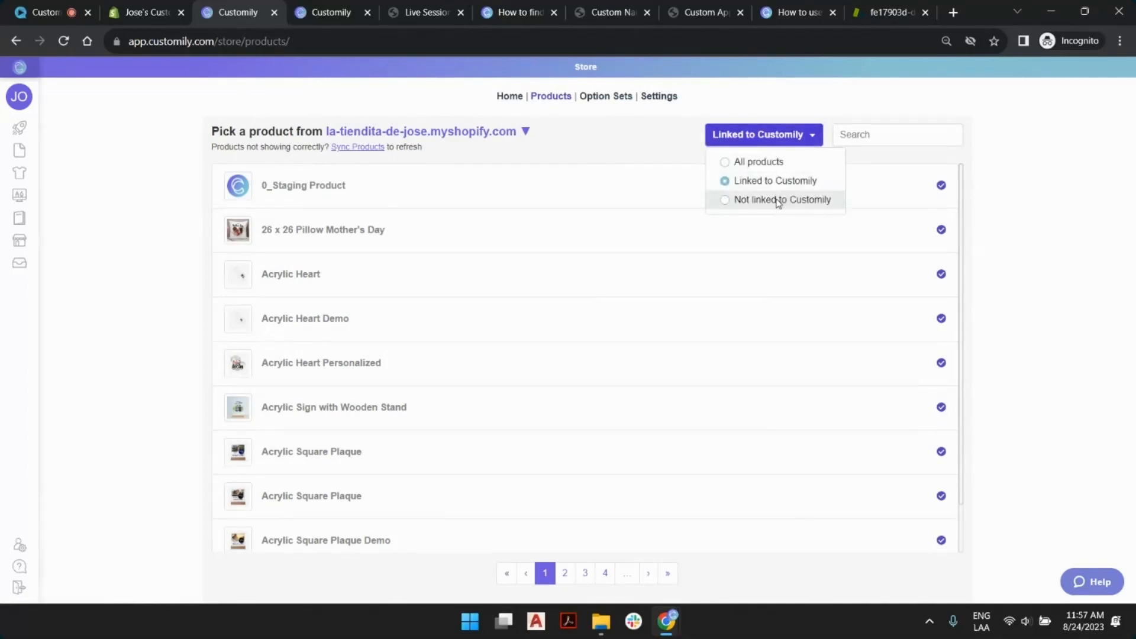
click(775, 199)
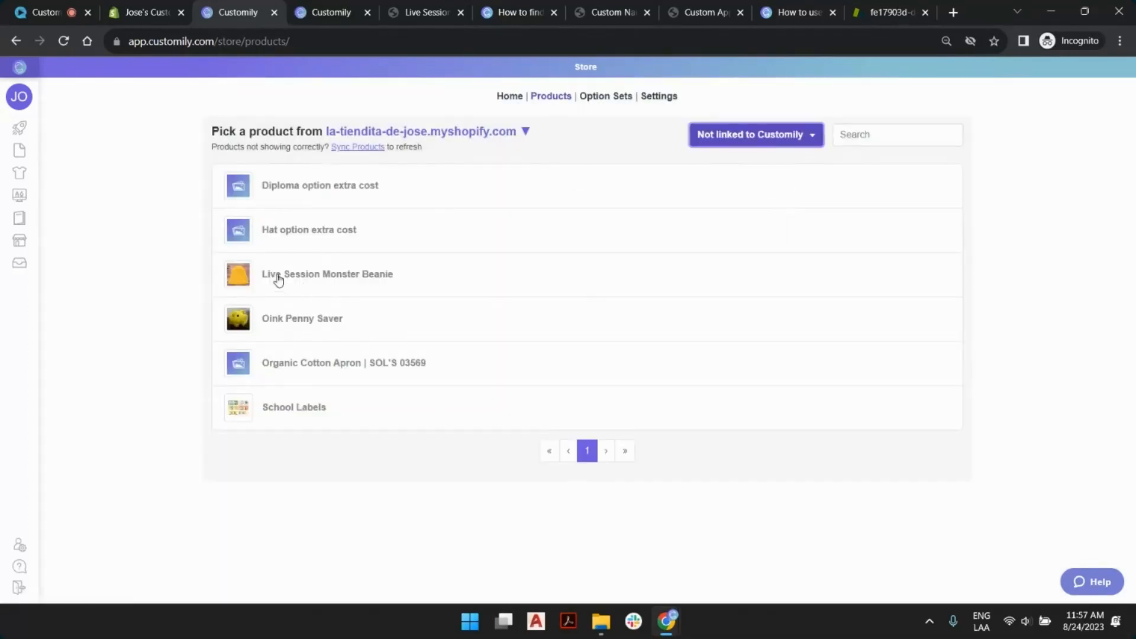
Open the Live Session Monster Beanie product's settings and check its current page in the online store
click(354, 281)
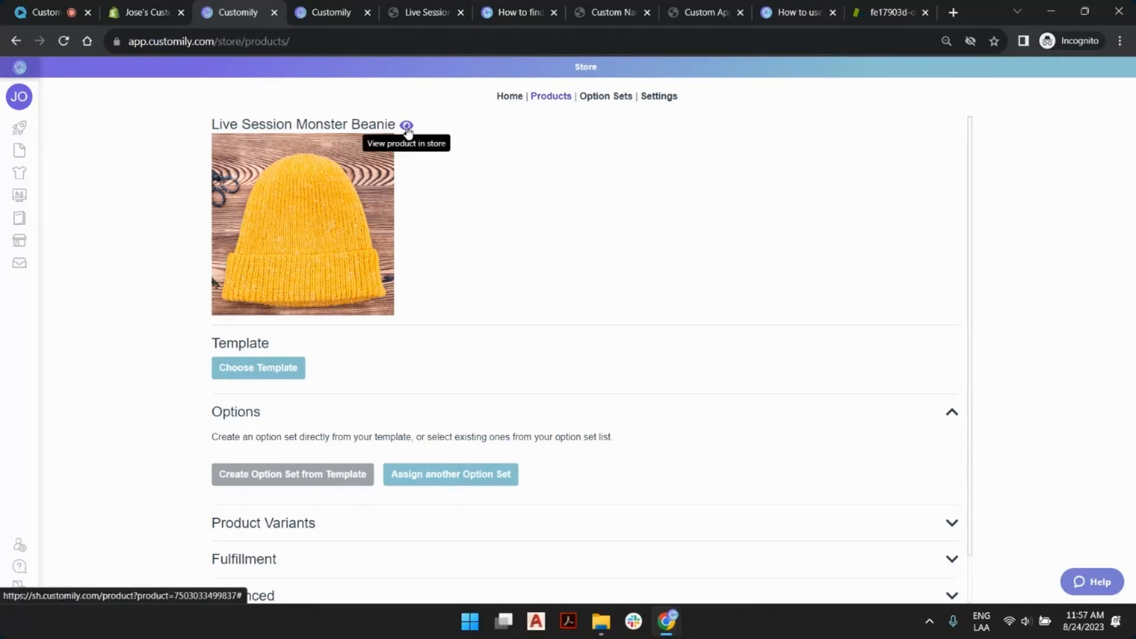
click(401, 10)
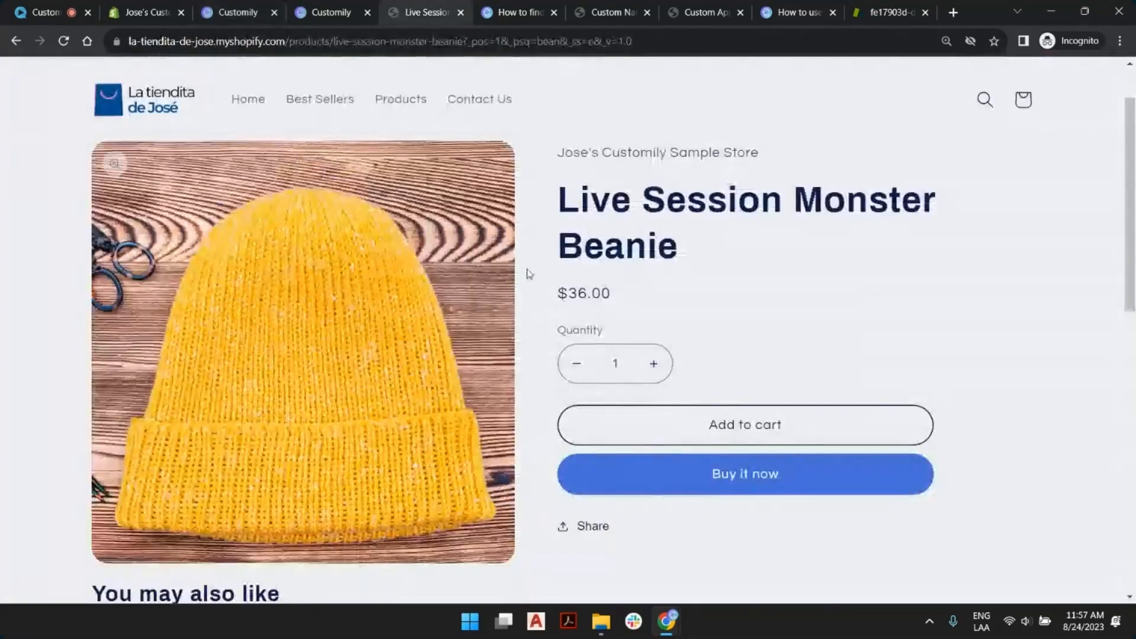
click(234, 11)
Assign the Live Session Monster Beanie Letters template to the product
scroll(332, 243, down, 1)
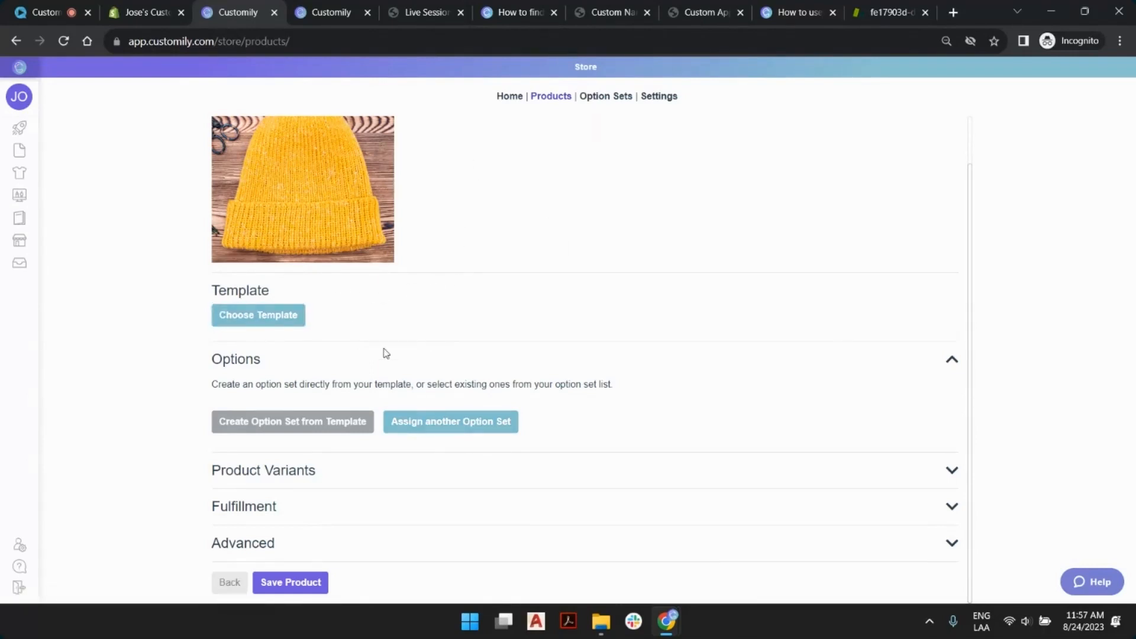
click(280, 317)
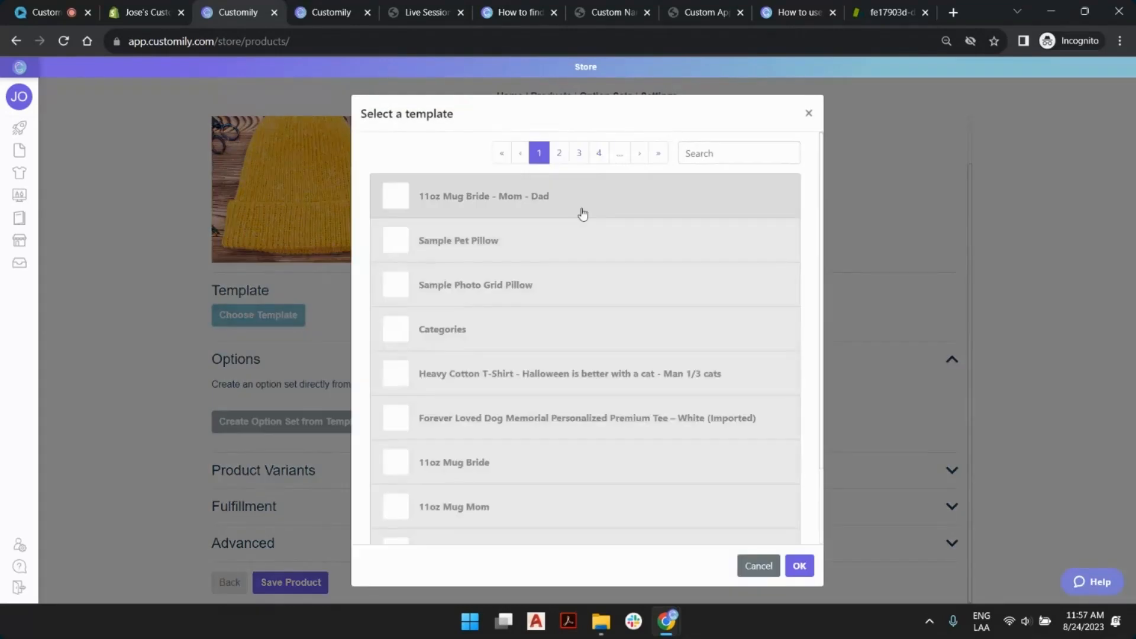
click(656, 153)
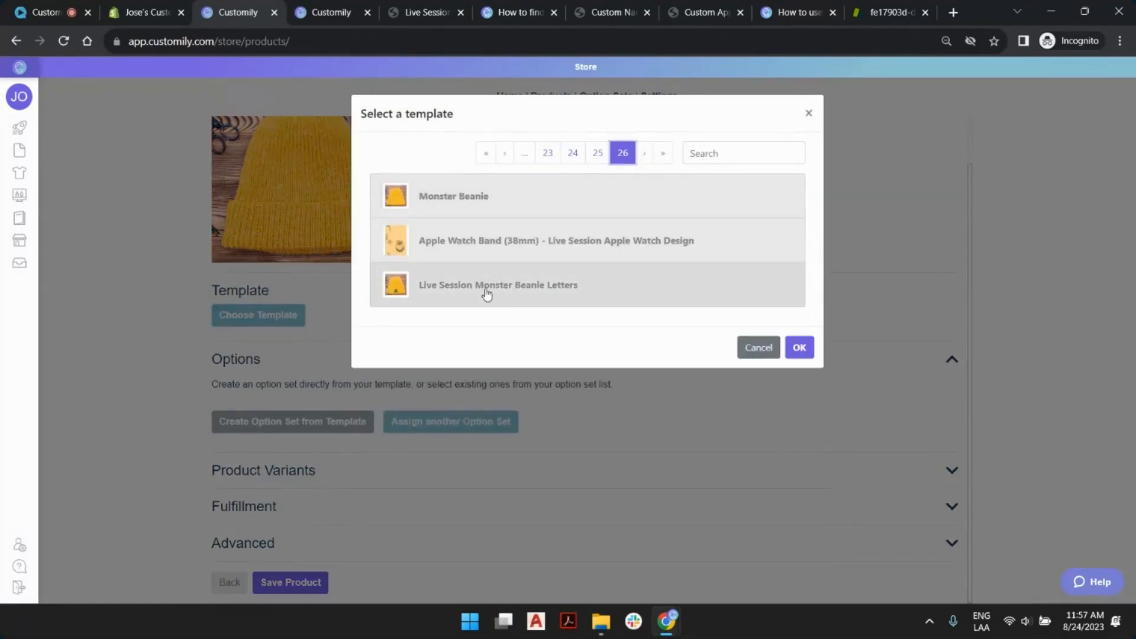
click(516, 290)
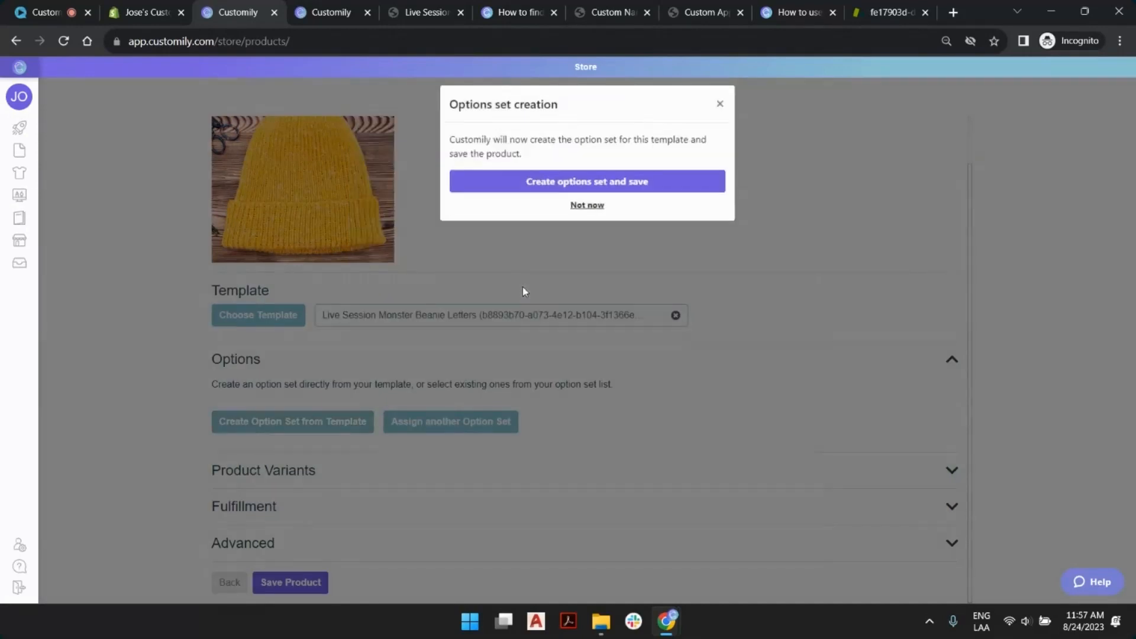
Create the option set from the assigned template and save the product
click(601, 197)
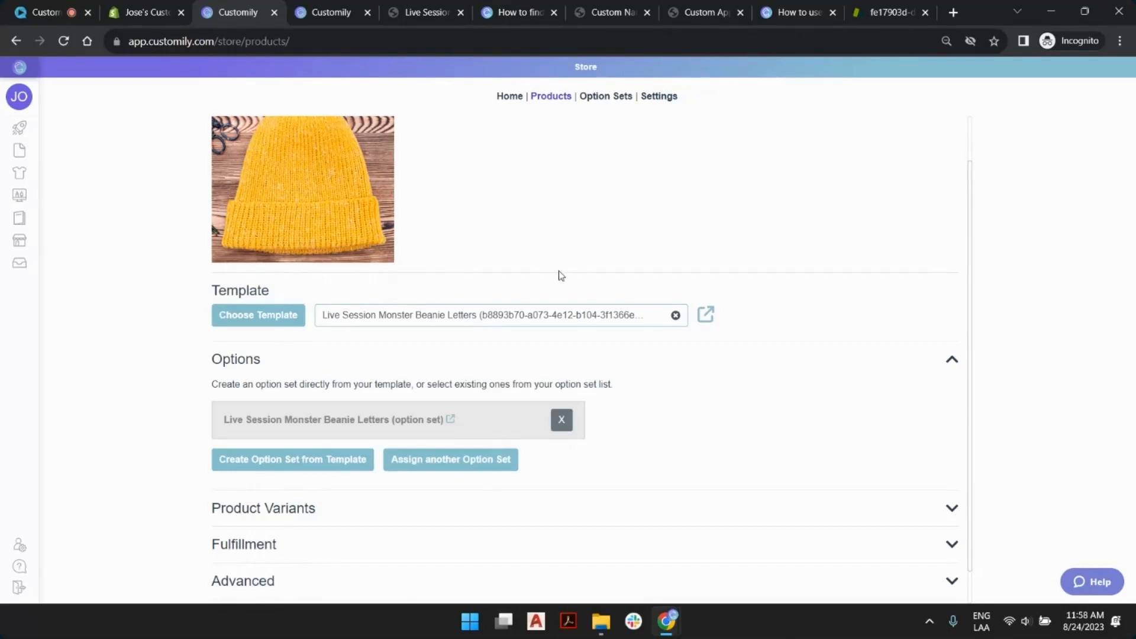
scroll(481, 231, up, 1)
scroll(414, 414, down, 2)
click(299, 583)
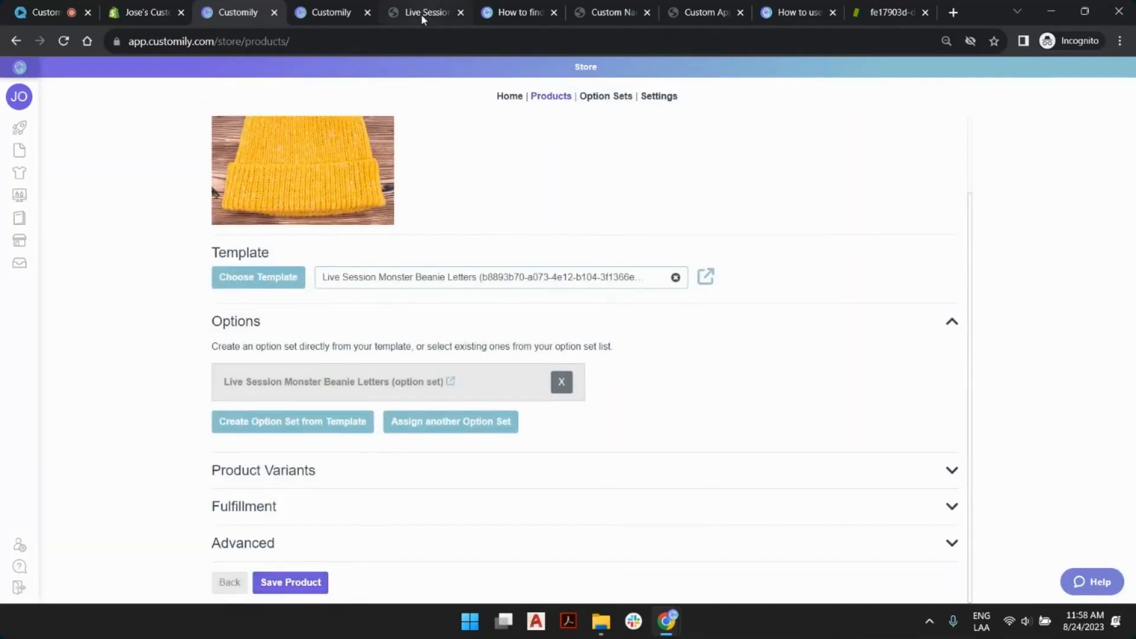
Reload the Live Session Monster Beanie page in the online store and examine its customization options
click(404, 8)
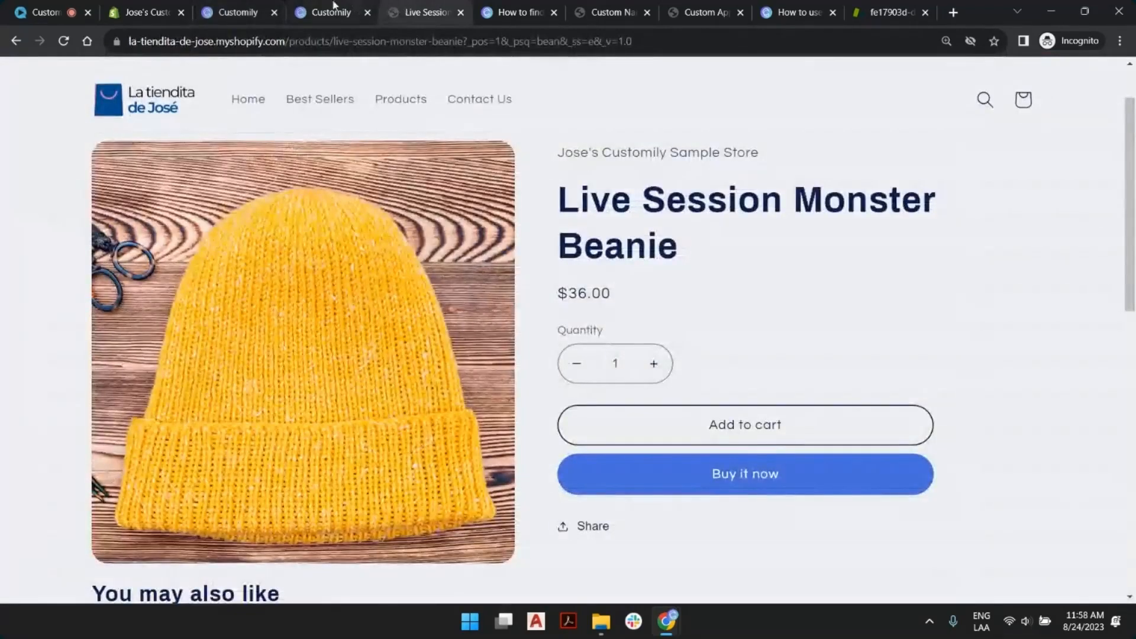
click(66, 42)
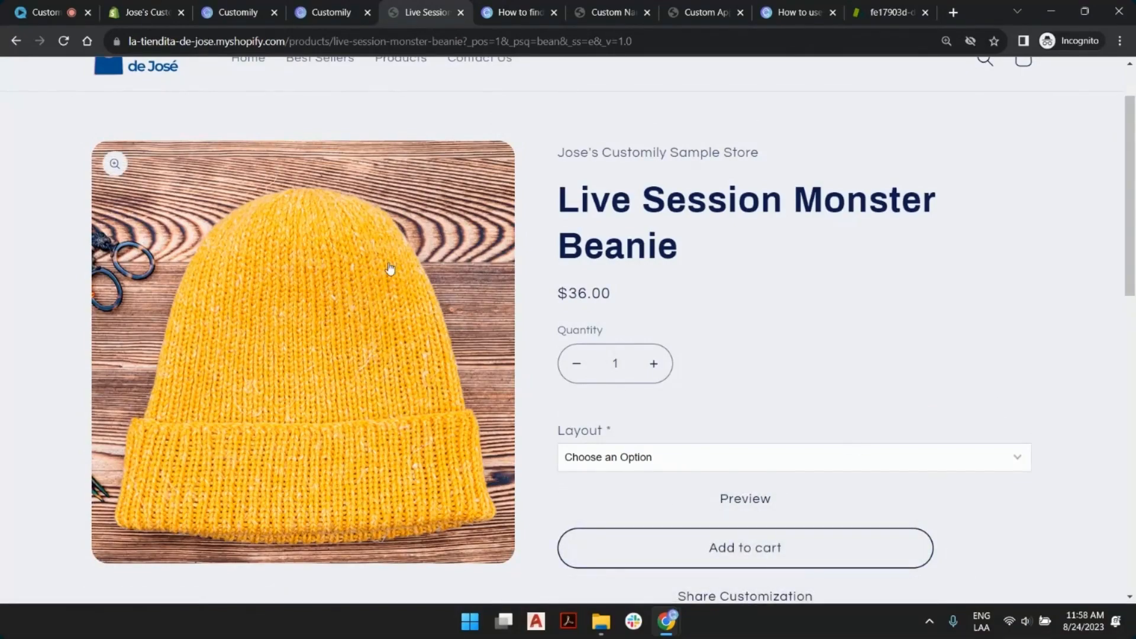
scroll(808, 298, down, 5)
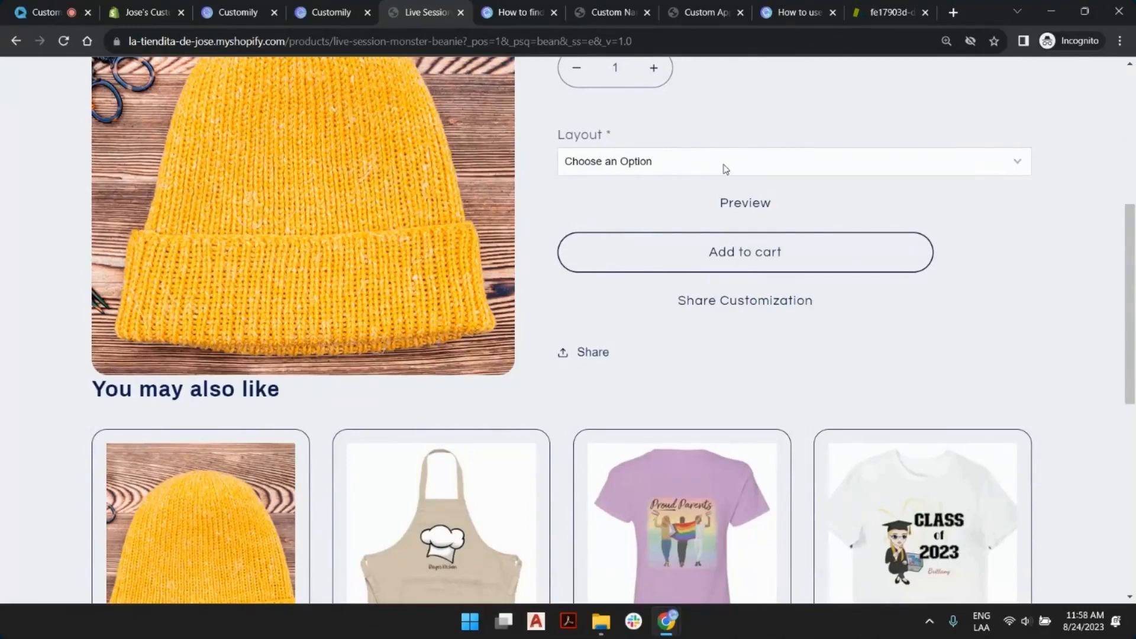
Test the 1 Letter layout on the store page with the monster letters U and N
click(725, 169)
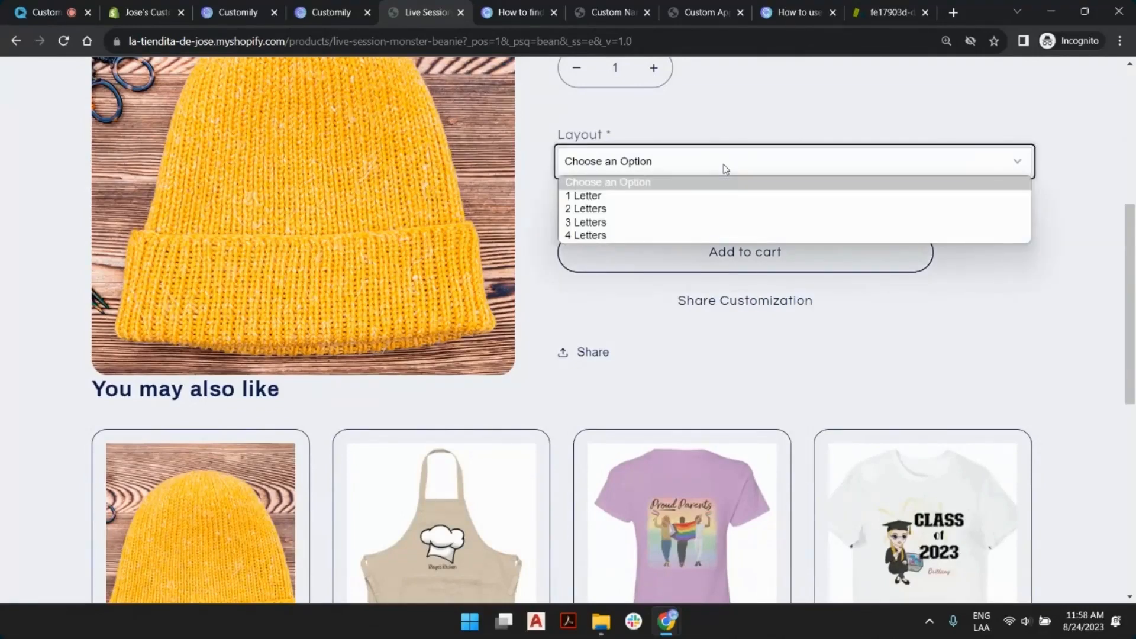
click(704, 195)
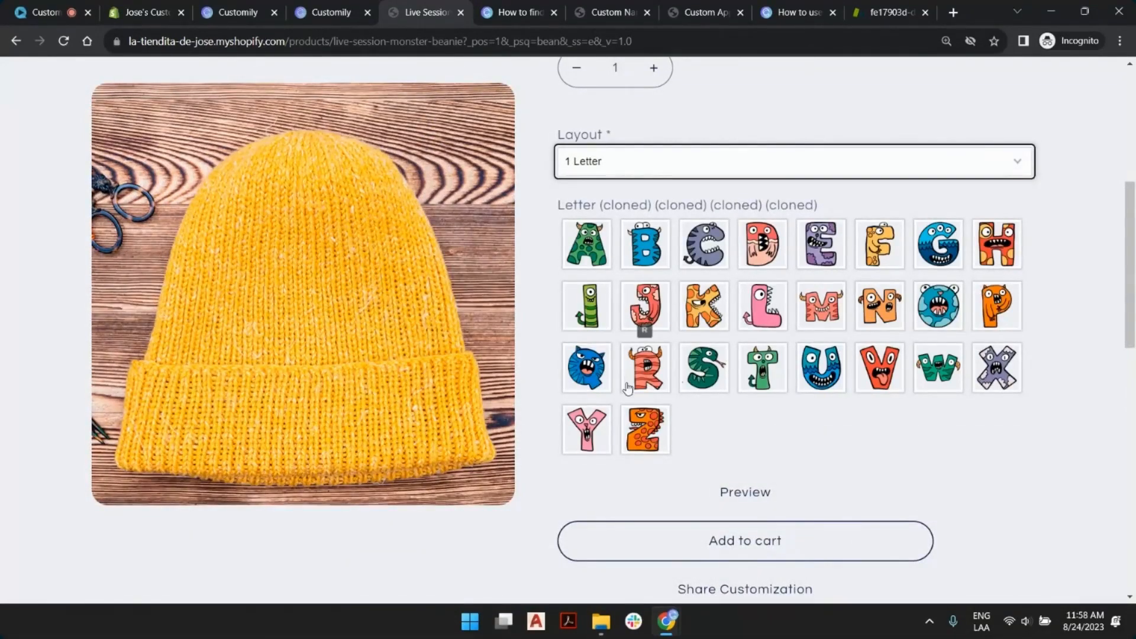
click(819, 368)
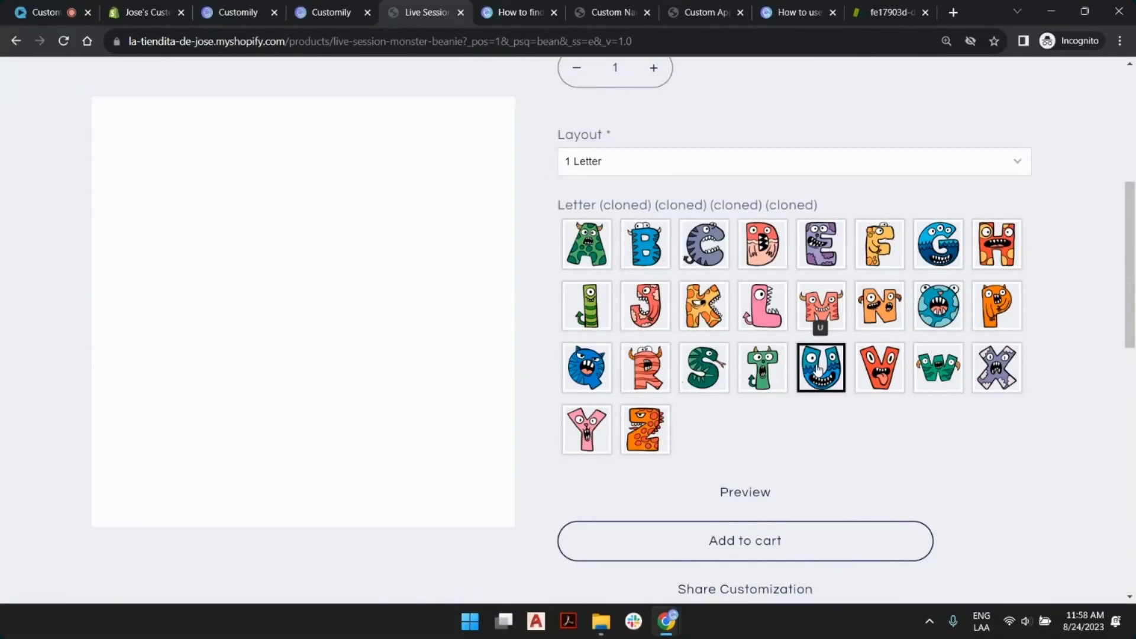
click(884, 306)
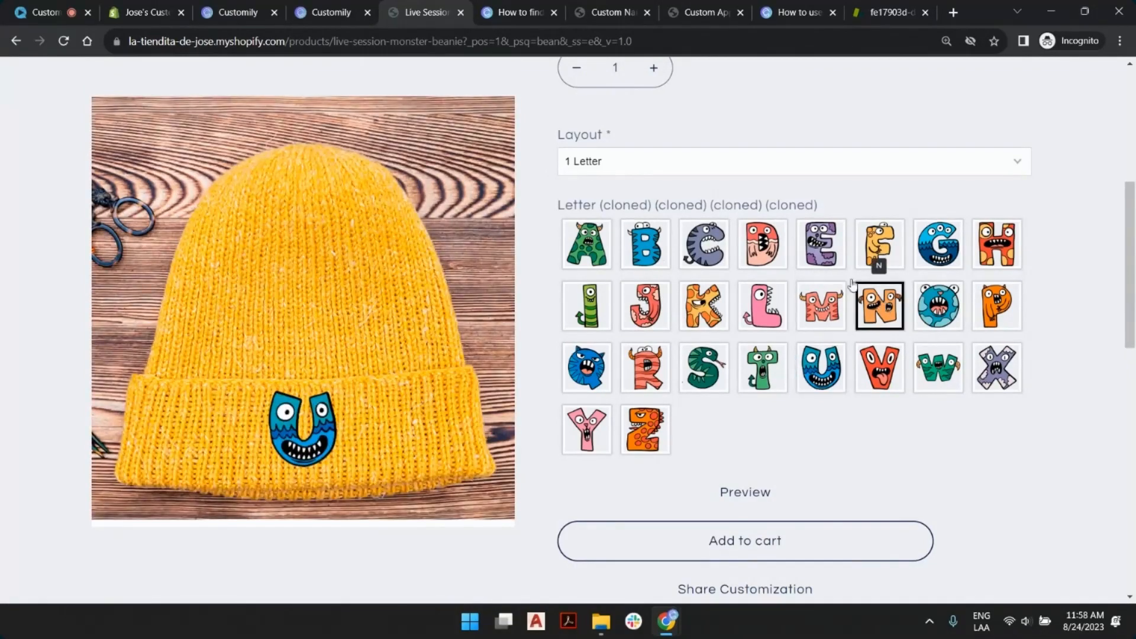
Switch the store page to the 4 Letters layout and examine the letter swatch groups it offers
click(745, 168)
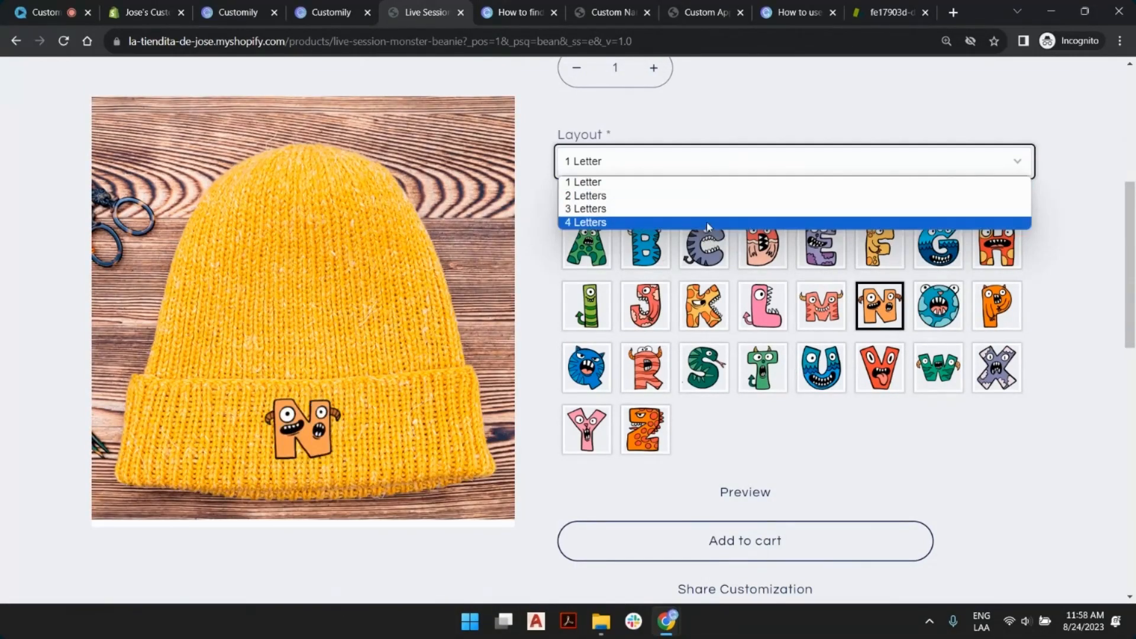
click(707, 222)
scroll(701, 248, down, 4)
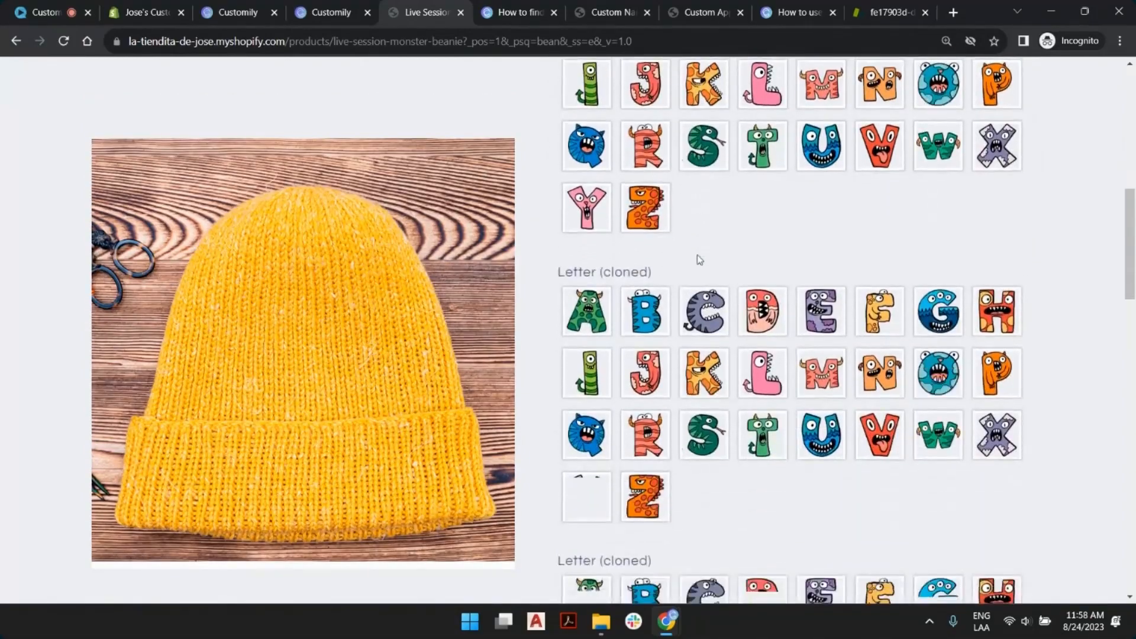
scroll(700, 259, down, 10)
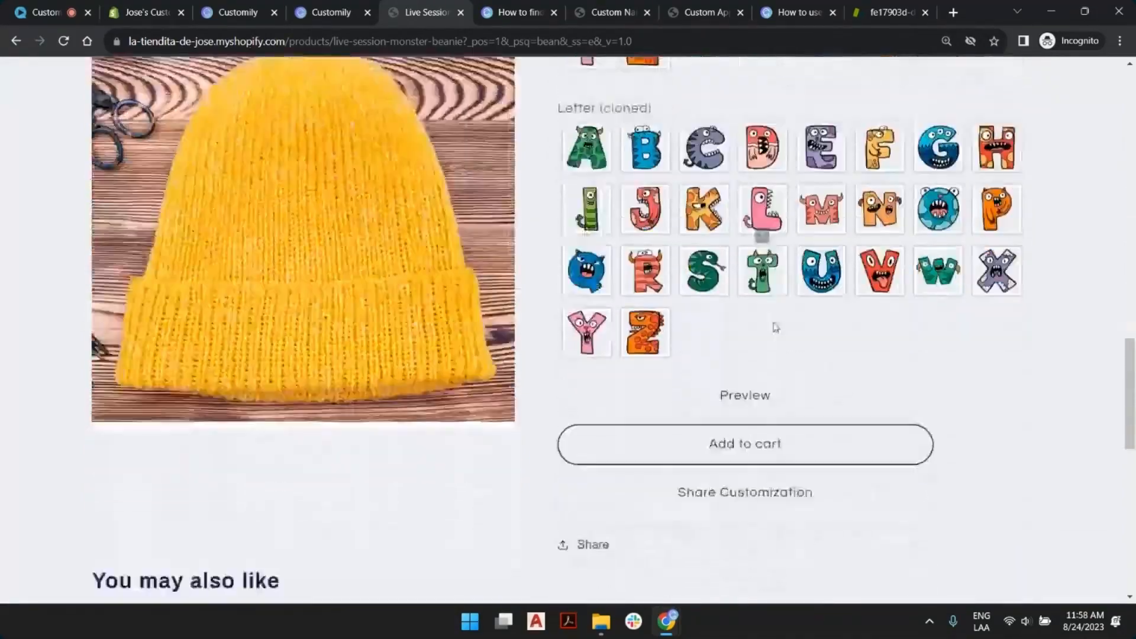
scroll(776, 327, down, 3)
scroll(773, 355, up, 15)
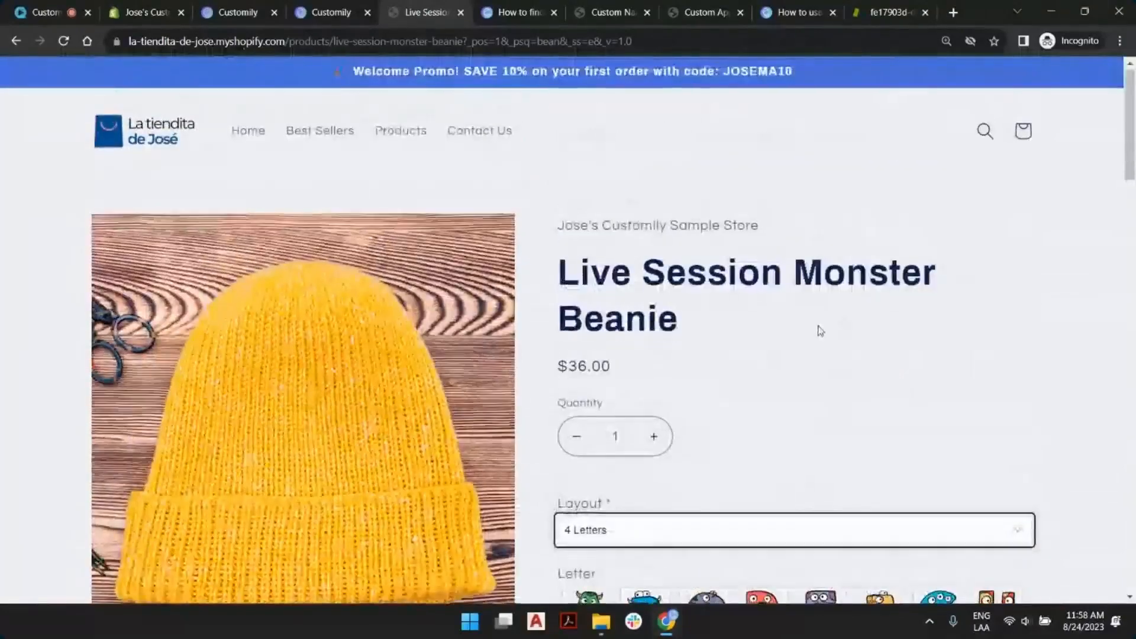
scroll(819, 330, down, 6)
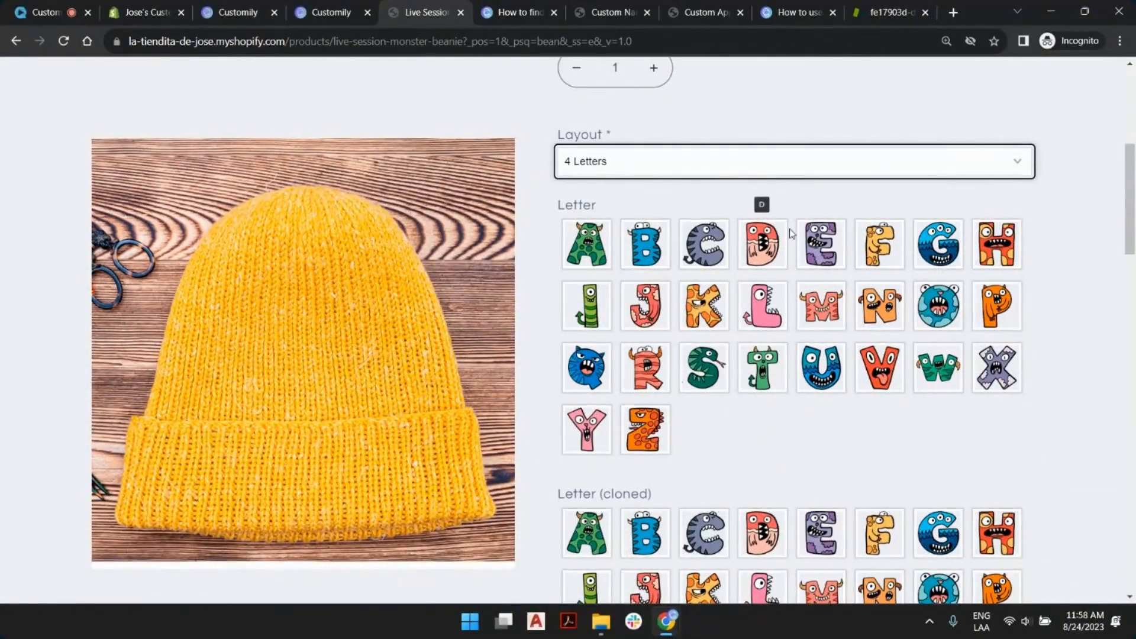
Open the Live Session Monster Beanie Letters option set from the Customily product page and turn on the options preview
click(322, 11)
click(245, 13)
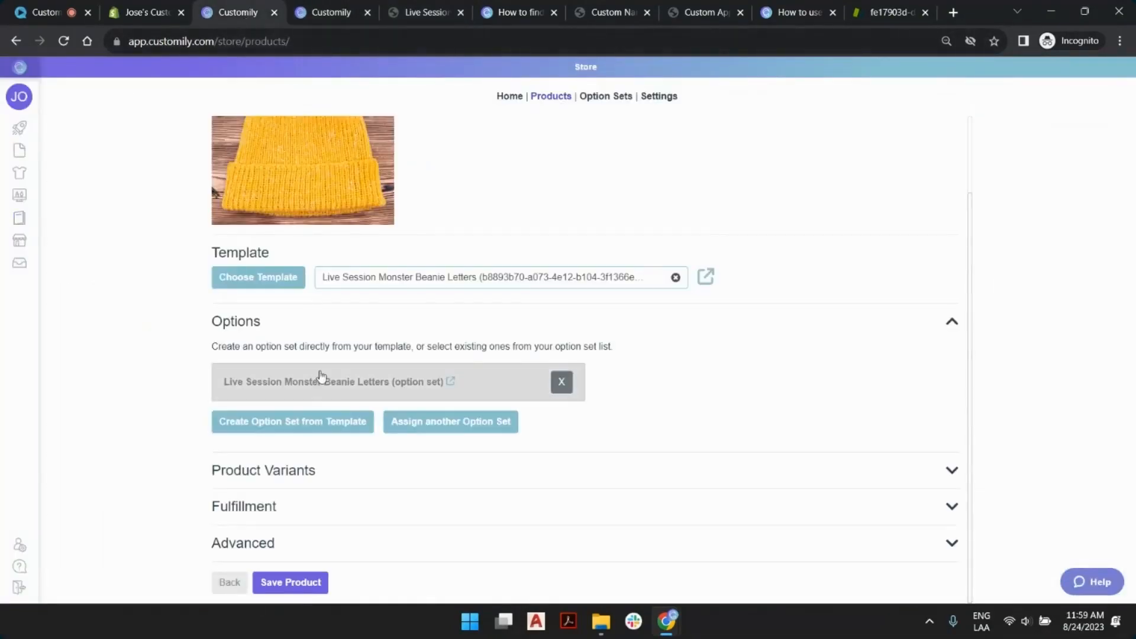
click(365, 383)
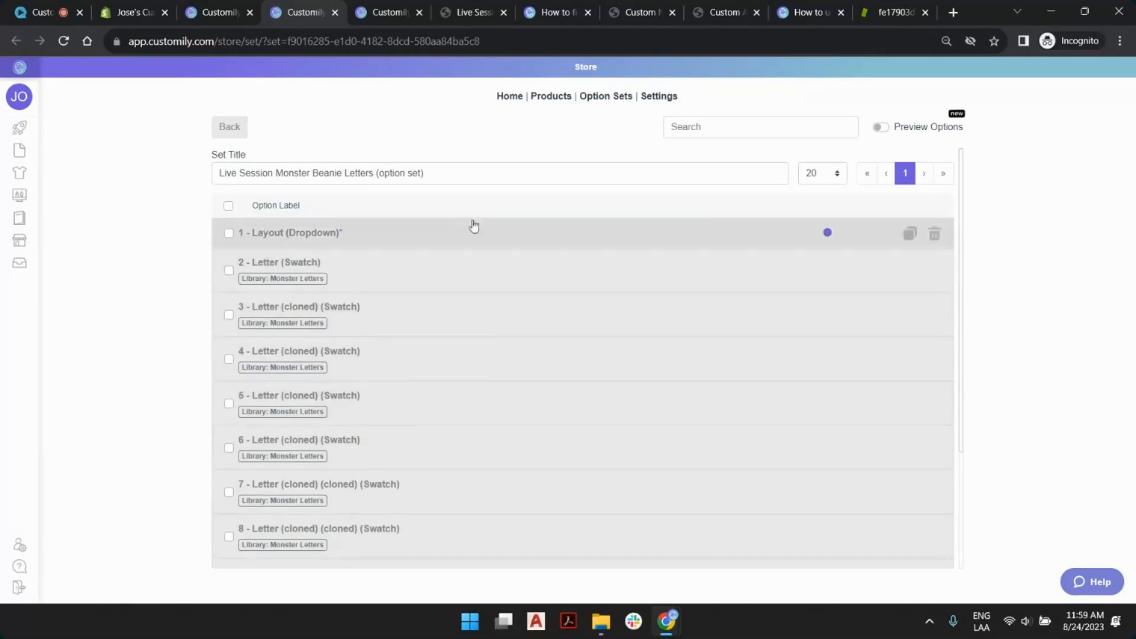
click(910, 128)
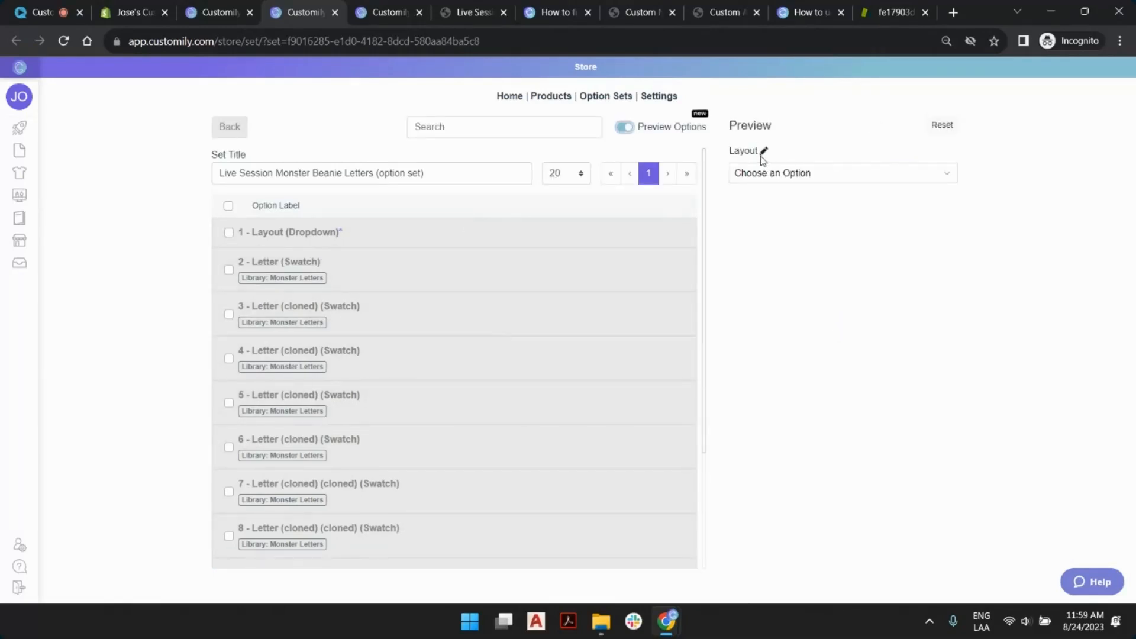
click(821, 174)
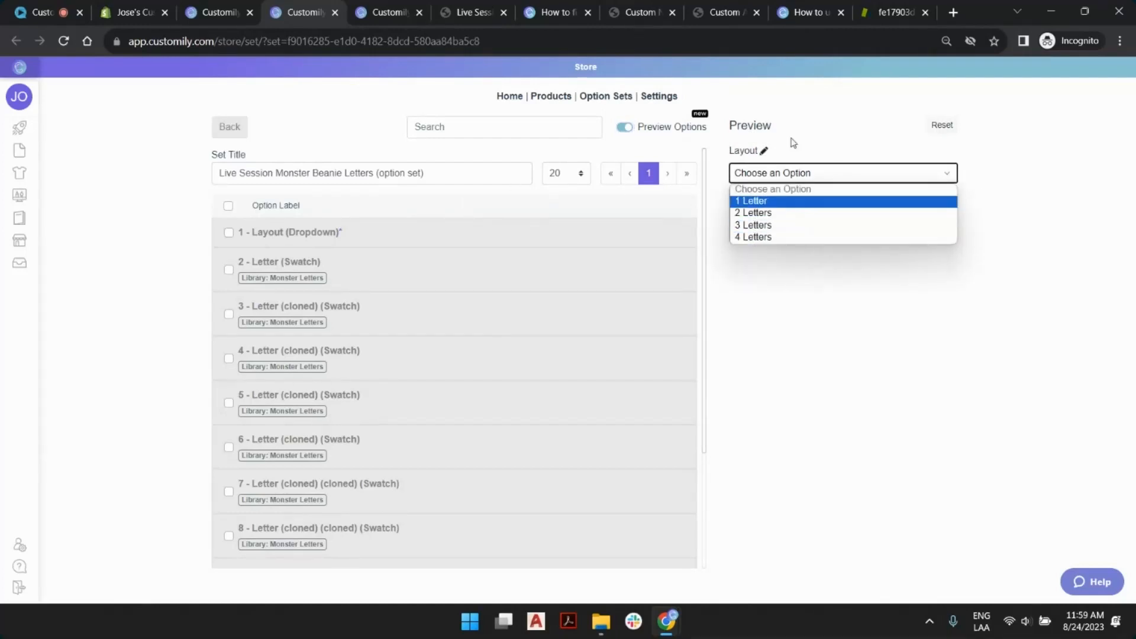
click(810, 136)
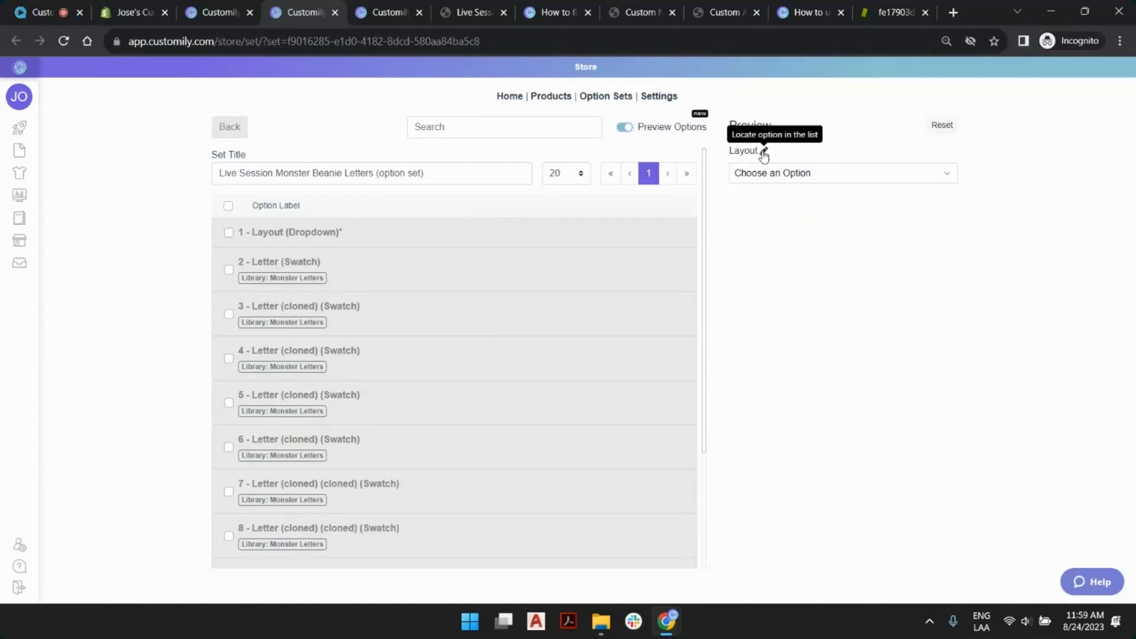
Rename the Layout dropdown option's label to "Select Number of Letters"
click(763, 151)
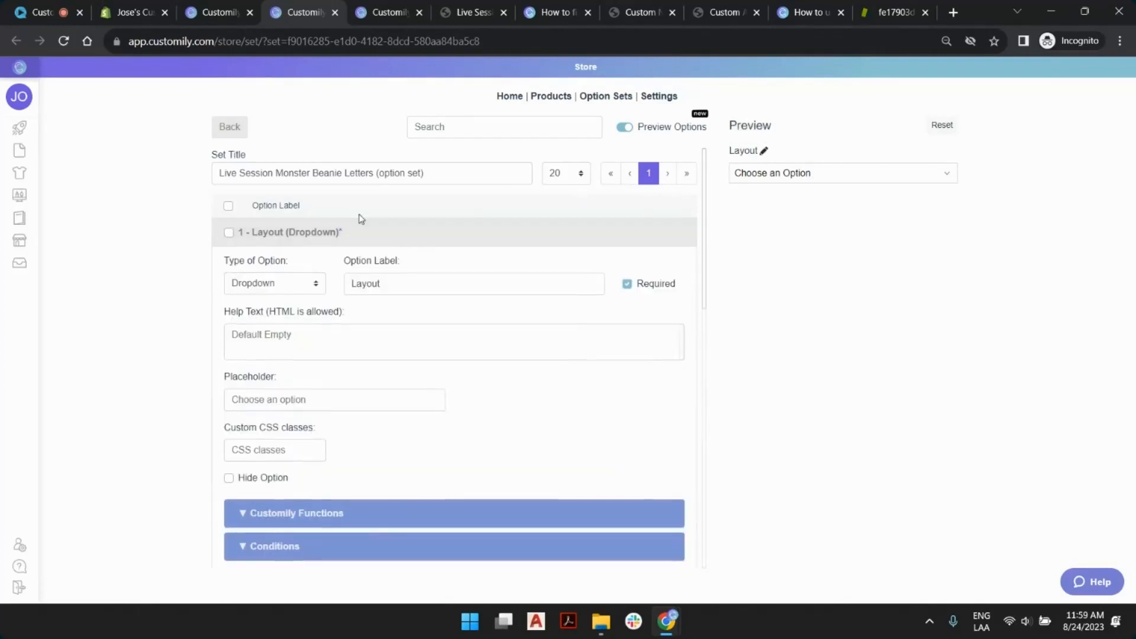
double_click(375, 285)
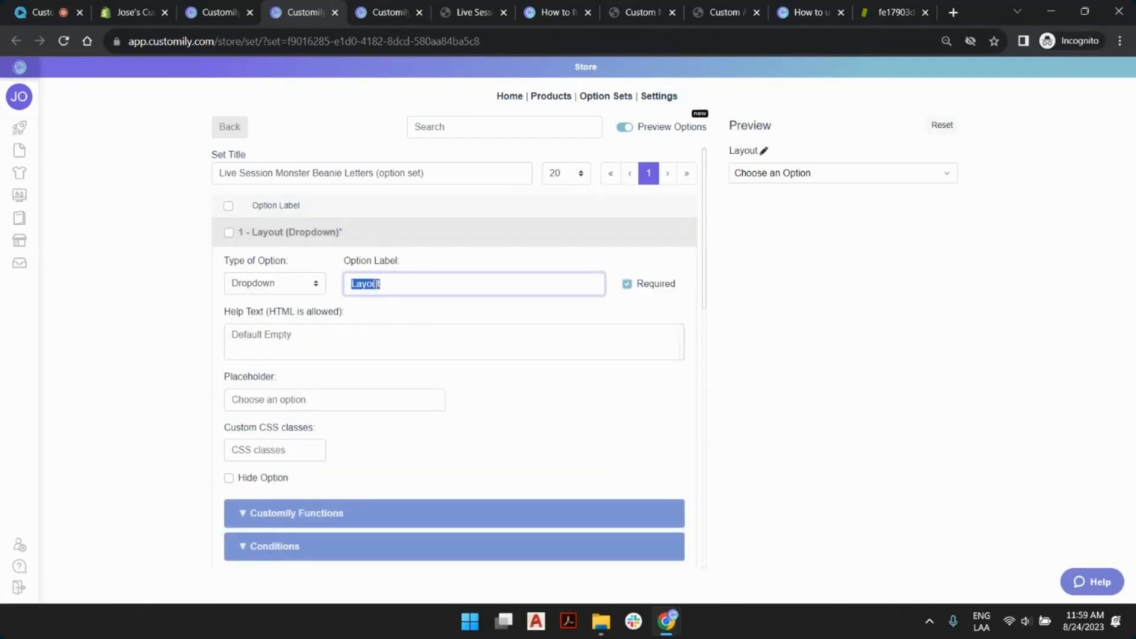
text(Select)
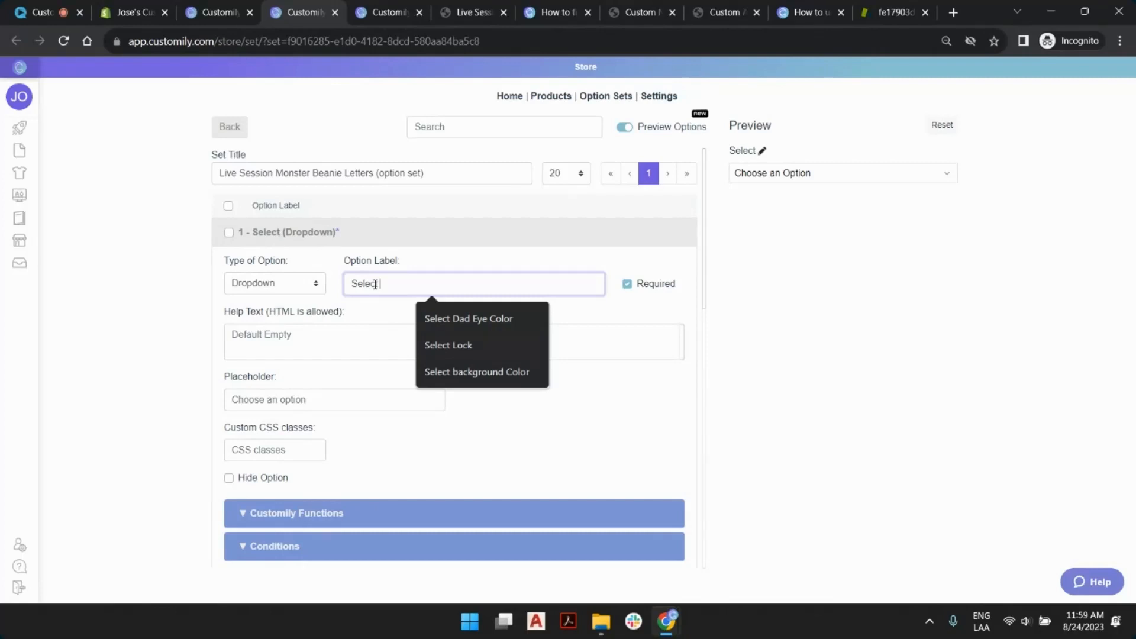
text( Number of Lette)
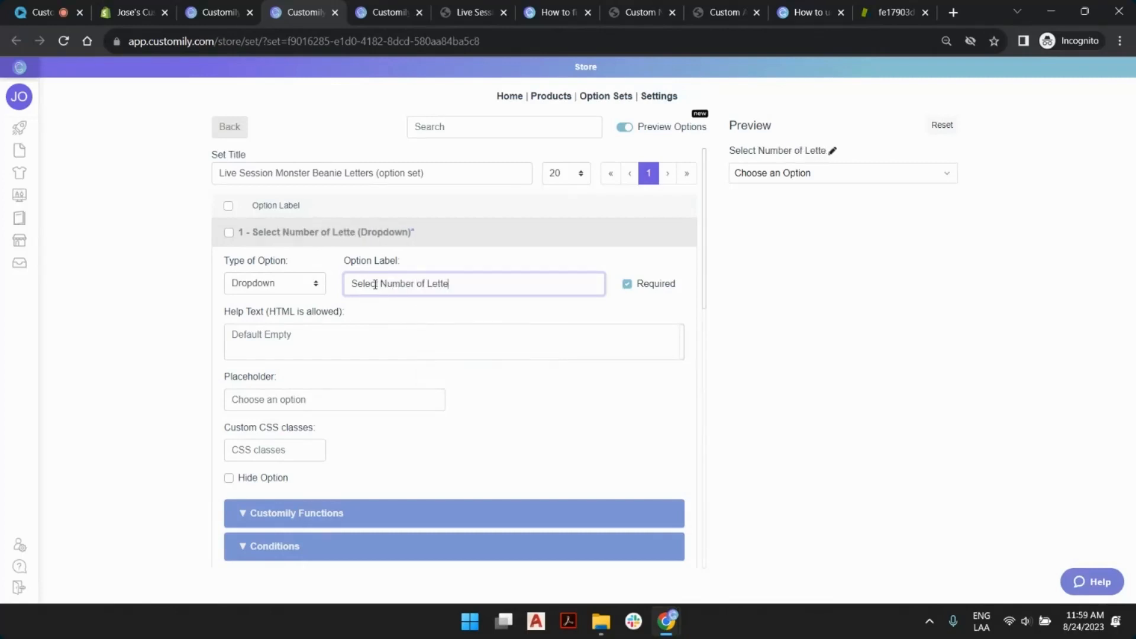
text(rs)
click(450, 243)
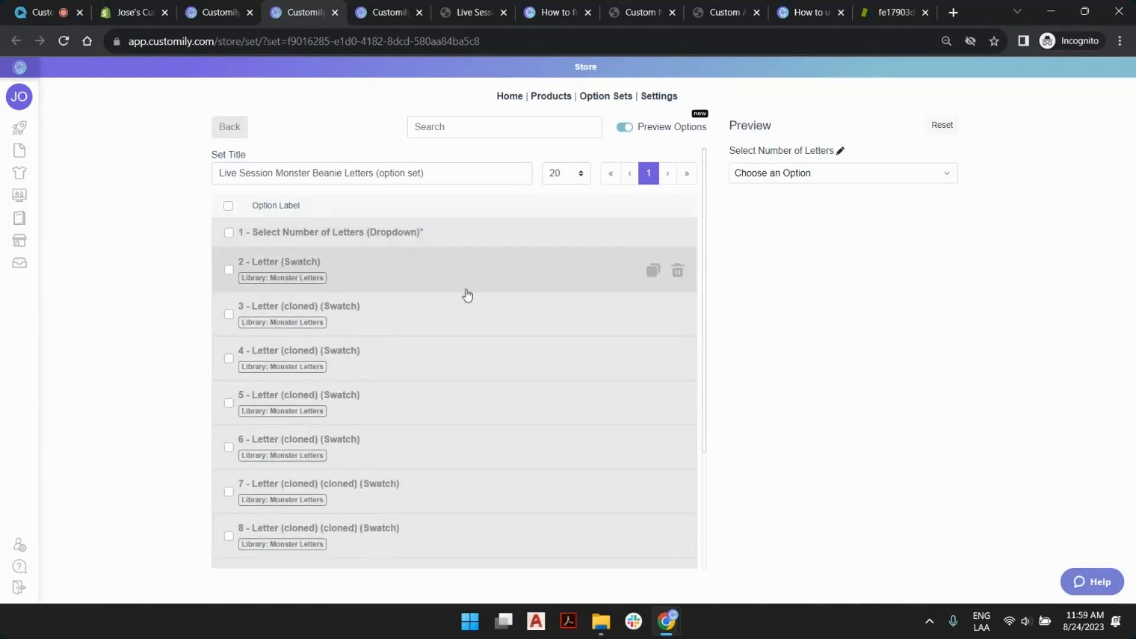
Review the option list and preview the 1 Letter choice of the number-of-letters dropdown
scroll(489, 403, down, 3)
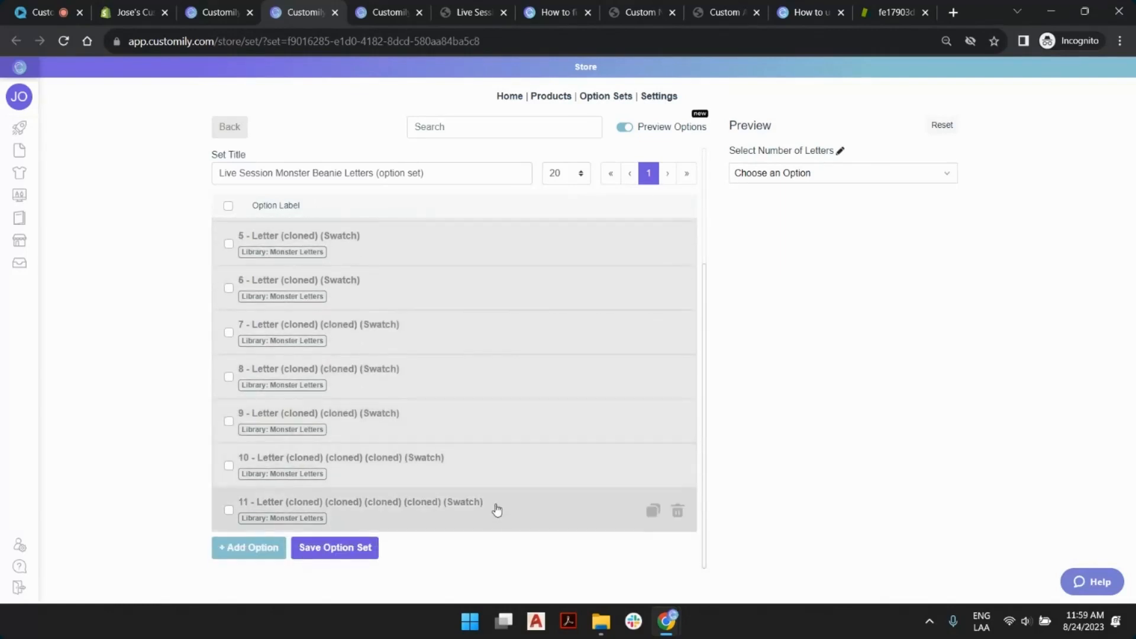
scroll(496, 510, up, 3)
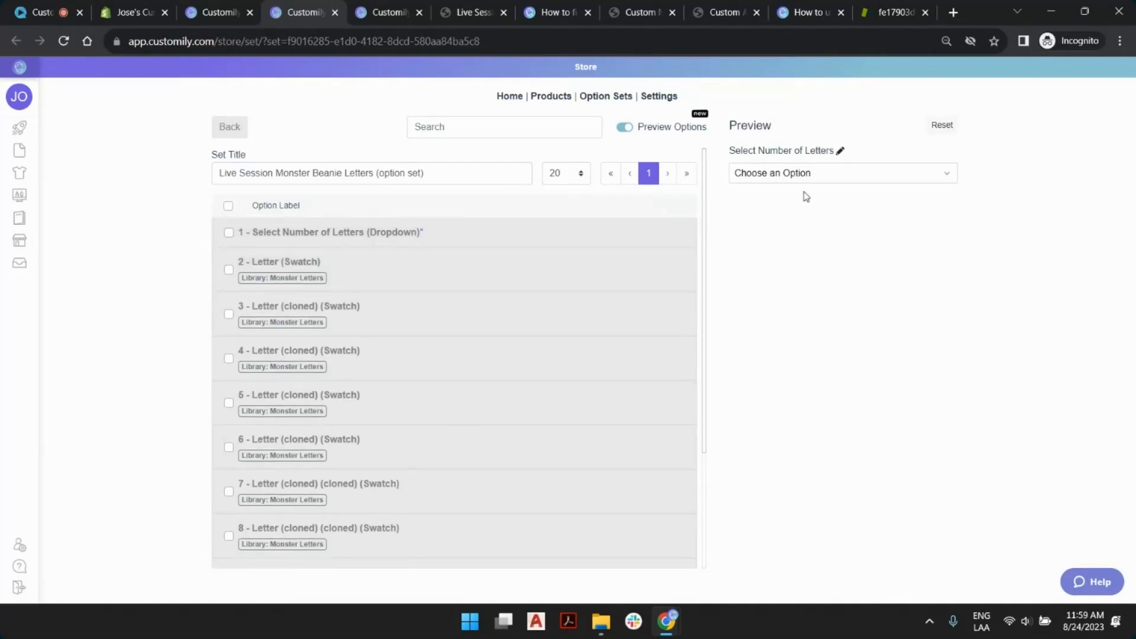
click(796, 173)
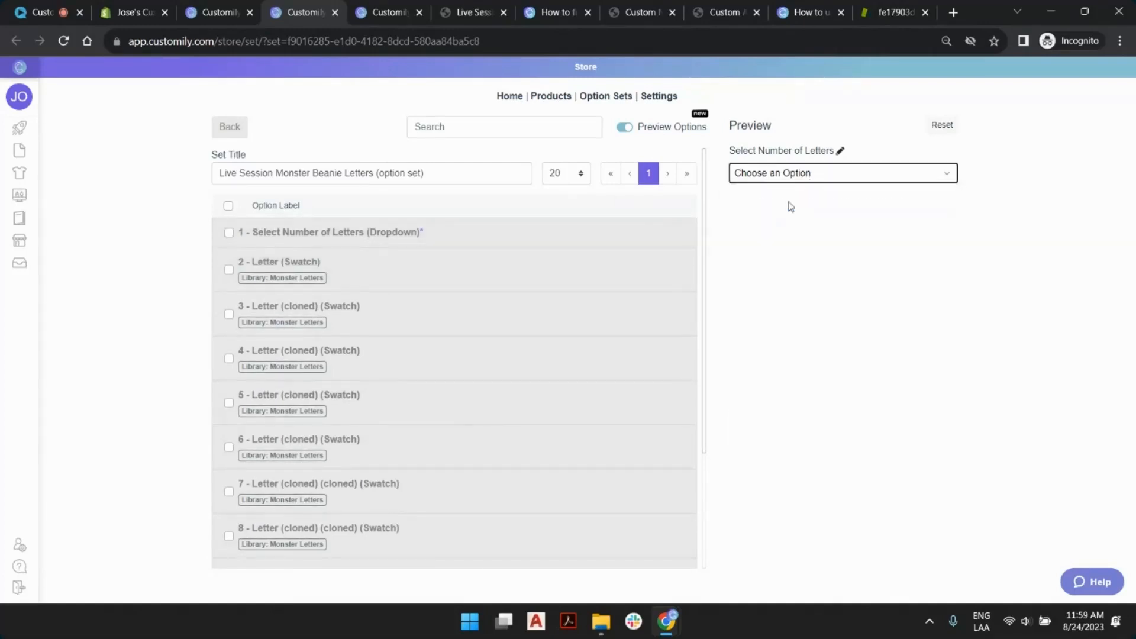
click(791, 206)
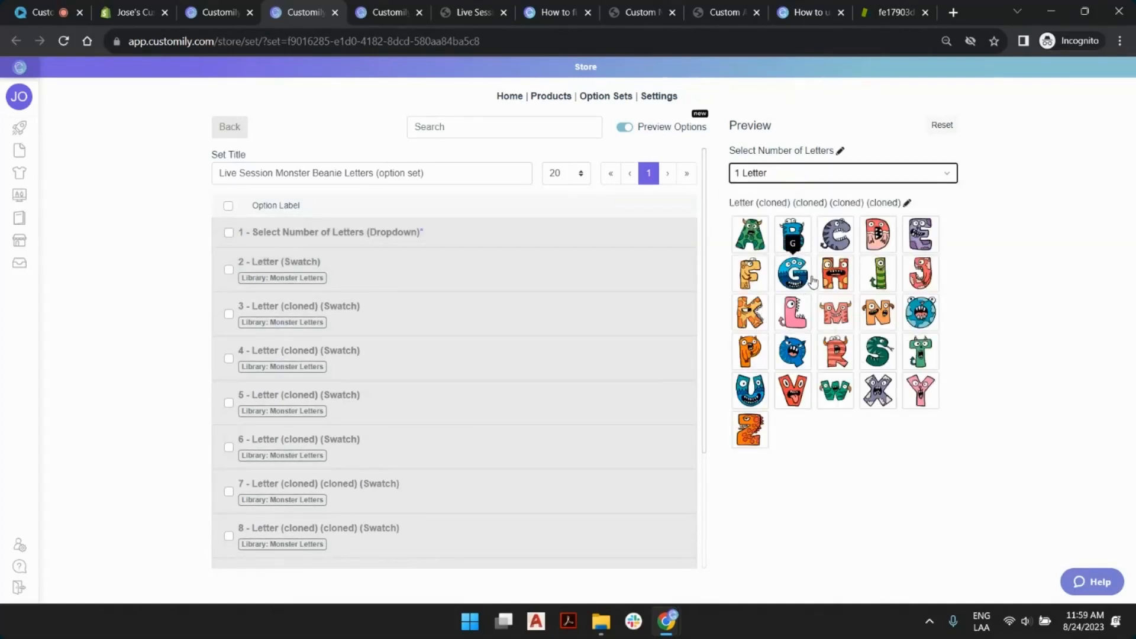
Delete all the Letter swatch options from the option set, keeping only the Select Number of Letters dropdown
mouse_move(364, 271)
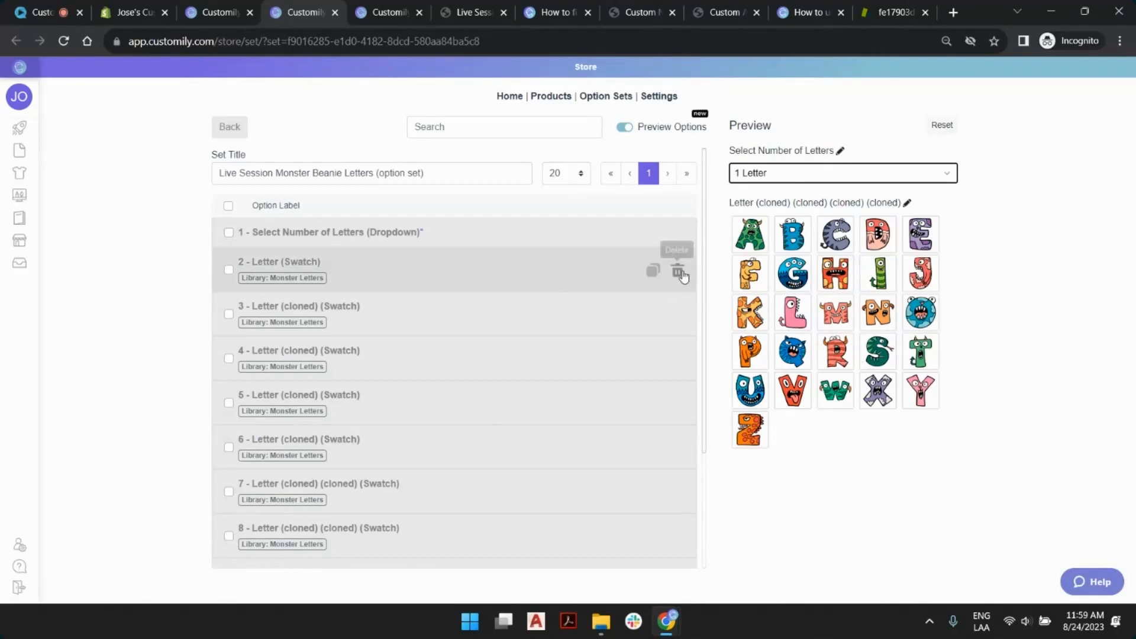
scroll(683, 368, down, 3)
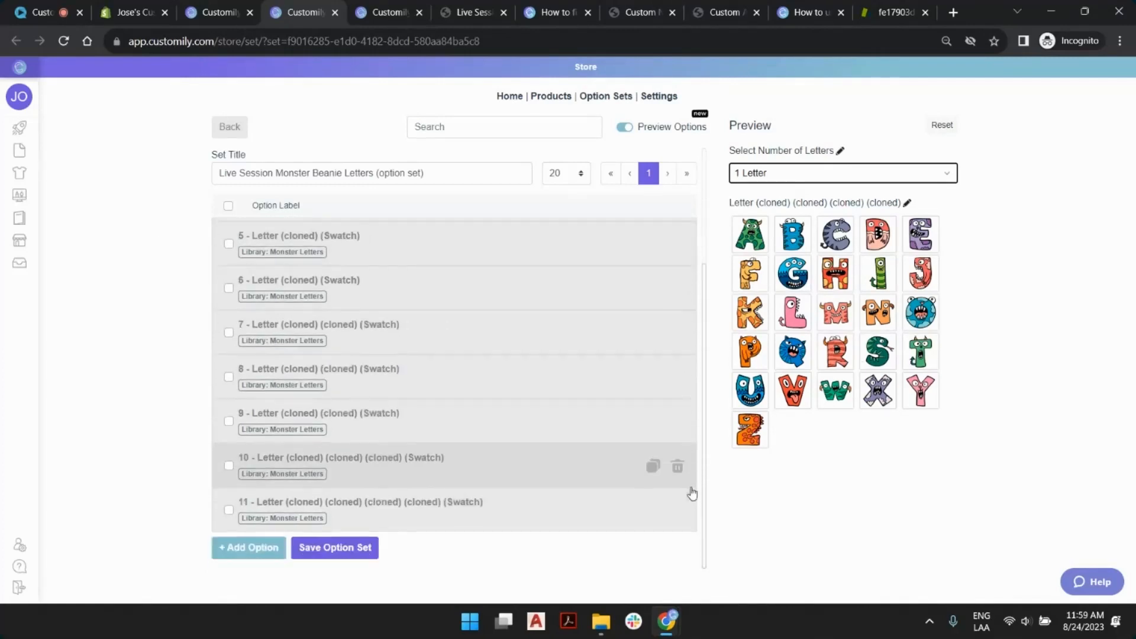
click(678, 510)
click(678, 510)
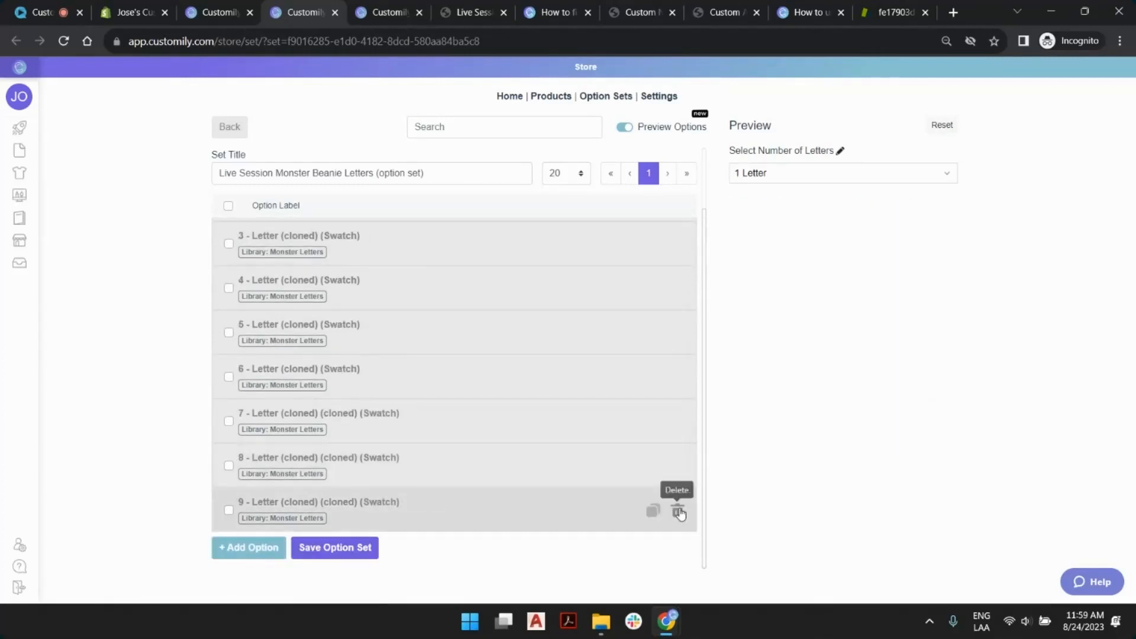
click(678, 510)
click(678, 510)
click(678, 493)
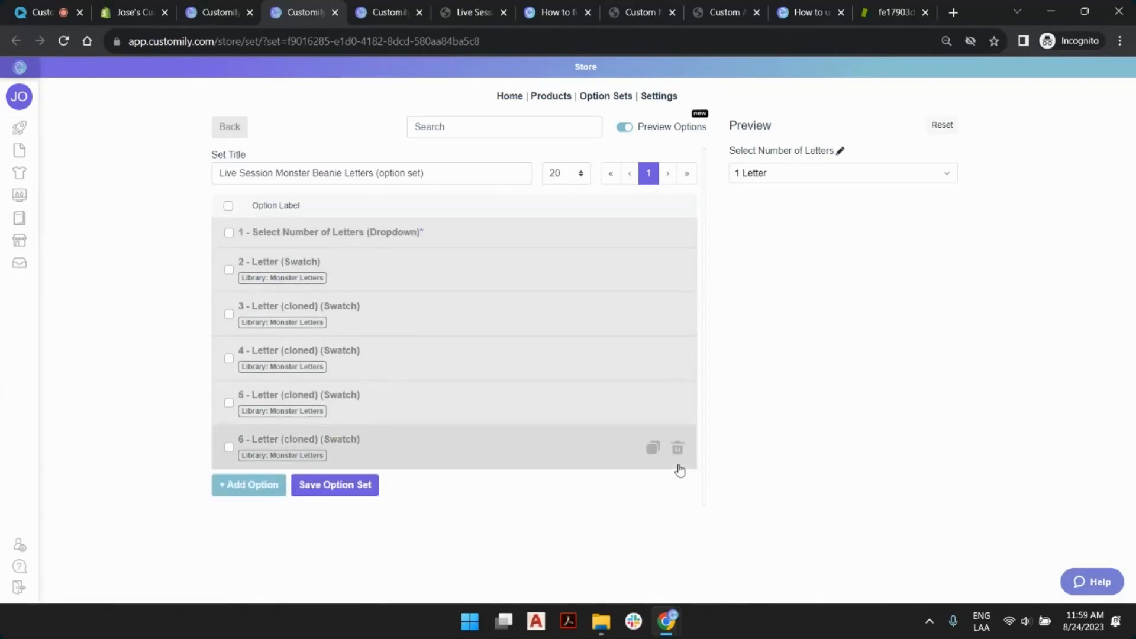
click(678, 448)
click(678, 404)
click(676, 359)
click(678, 315)
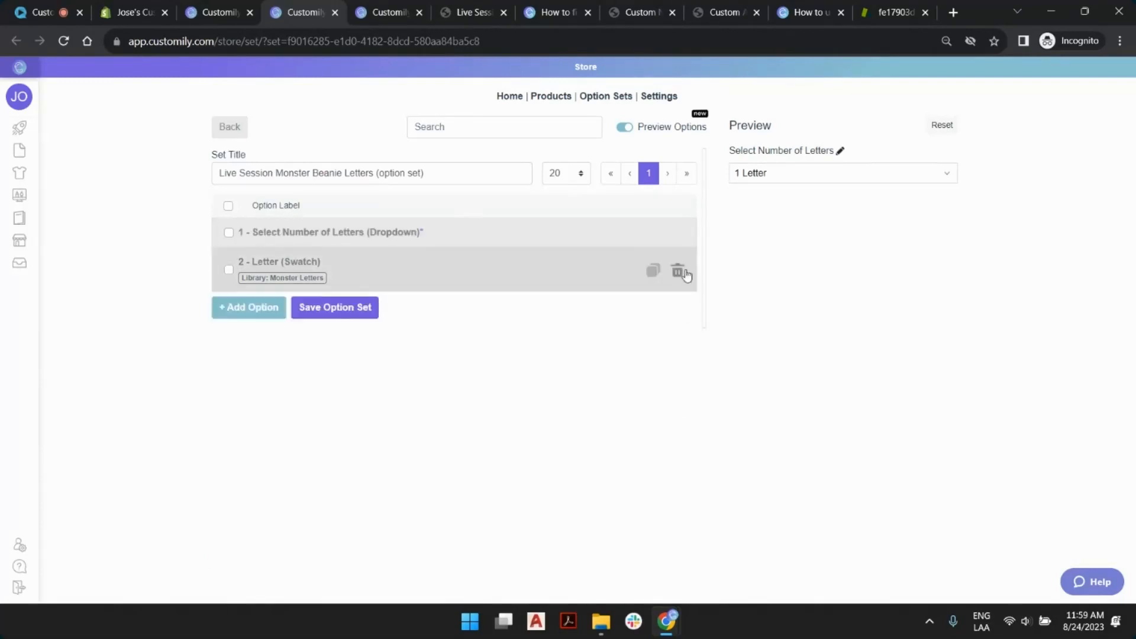
click(678, 272)
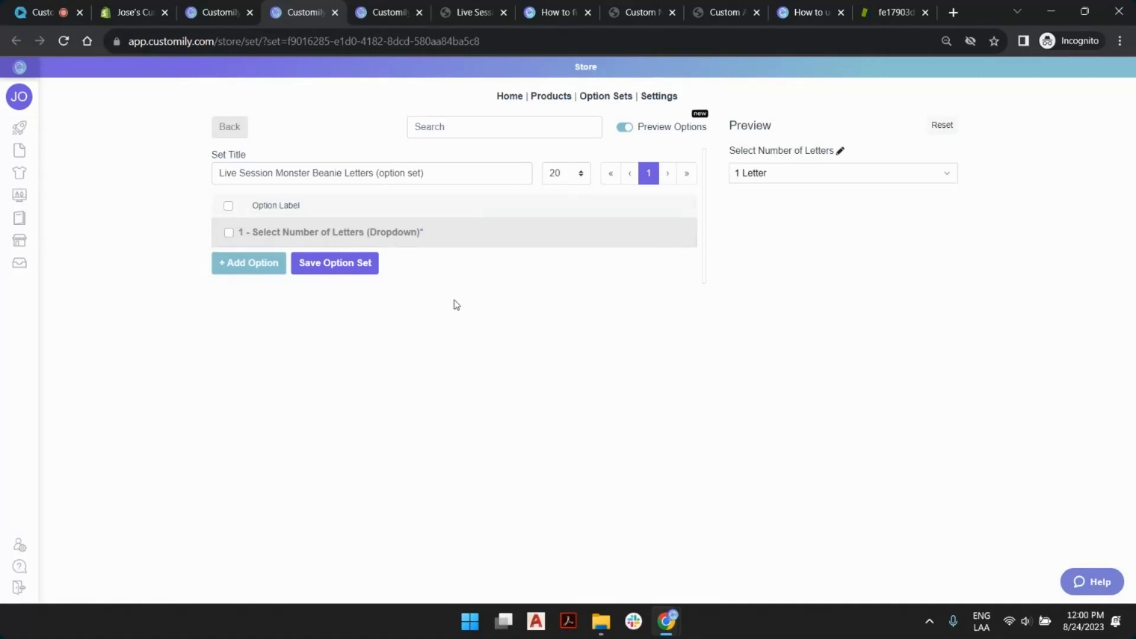
Add a second option of type Text Input and label it "Type your Letter"
click(240, 272)
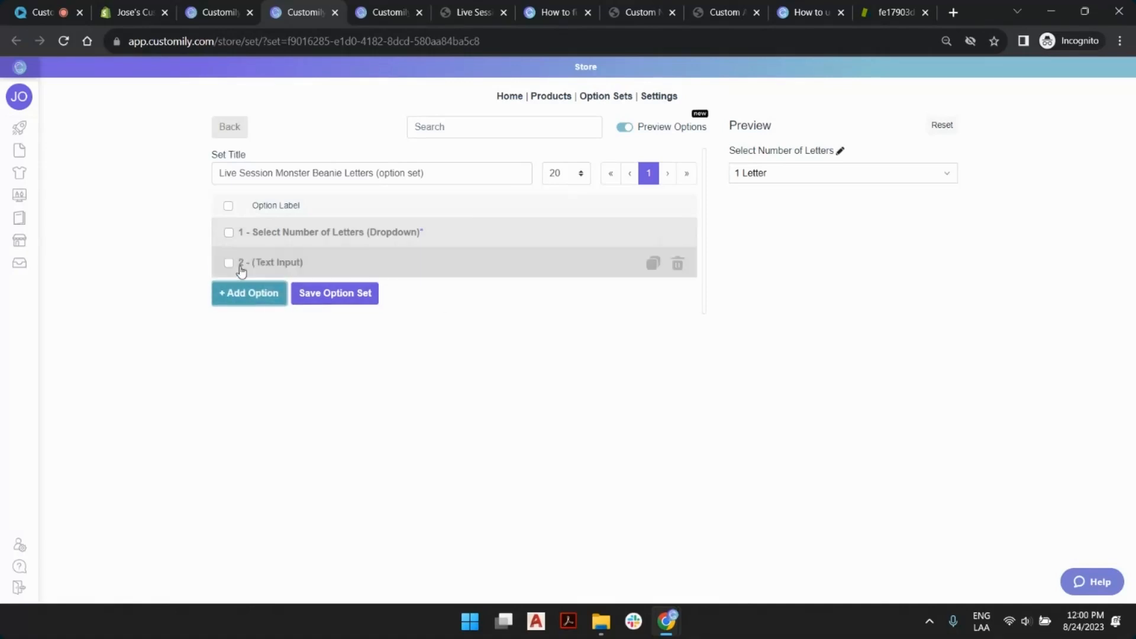
click(279, 262)
click(275, 313)
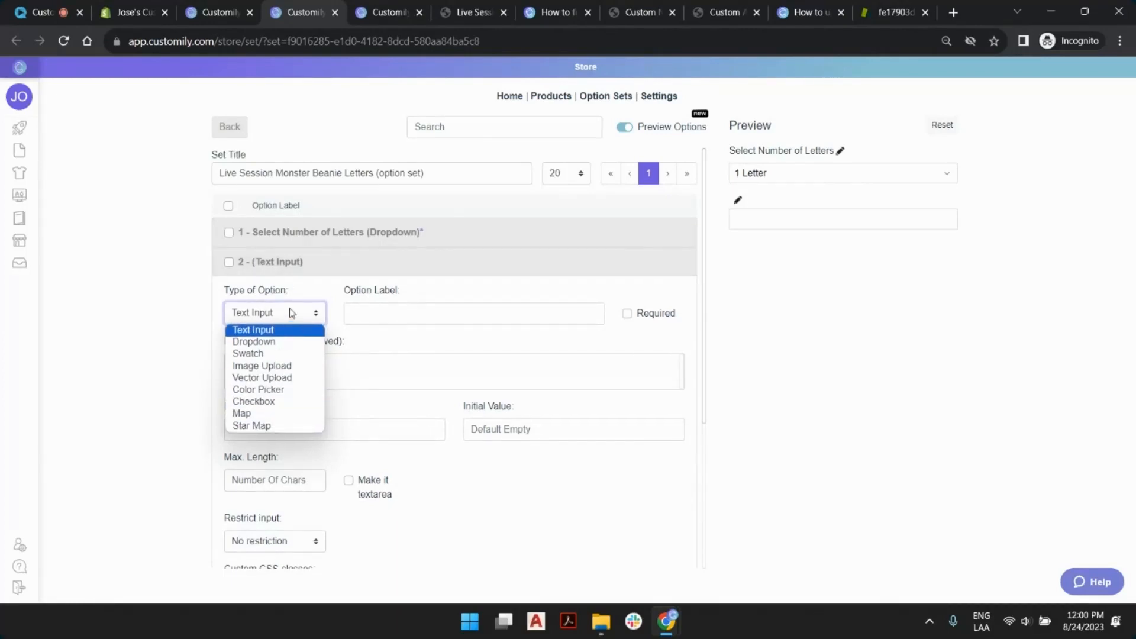
click(234, 314)
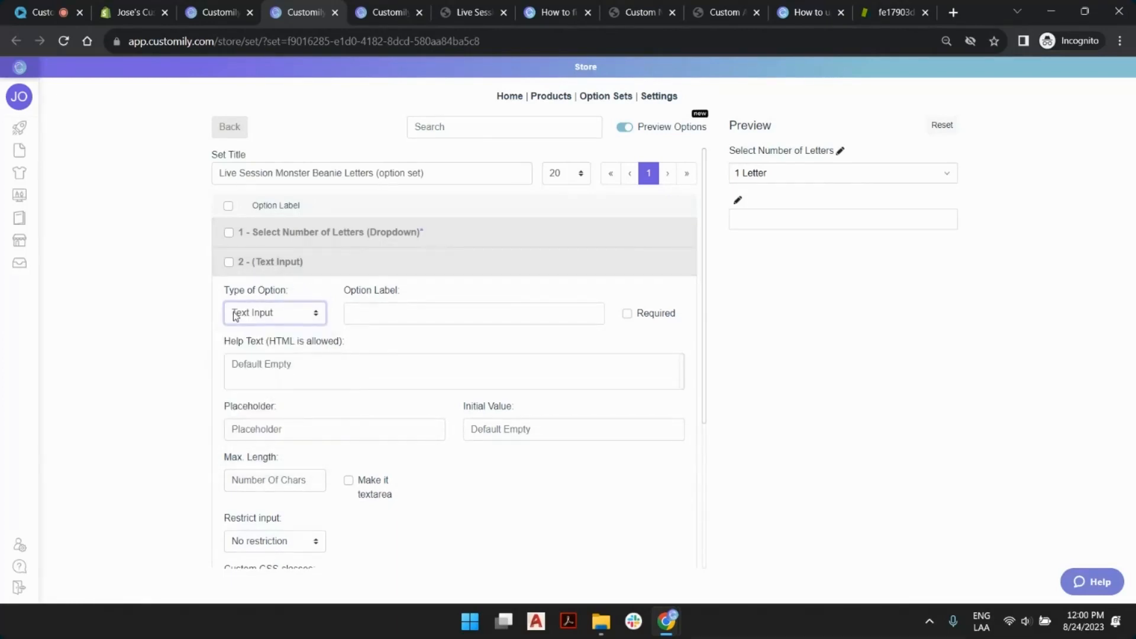
click(394, 313)
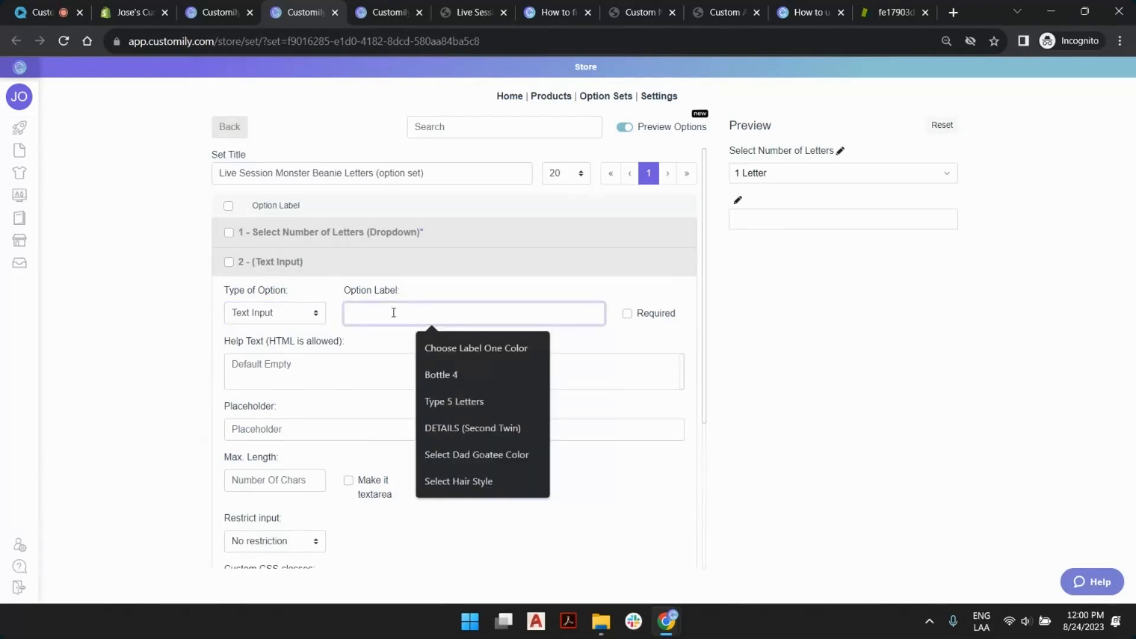
text(Typr)
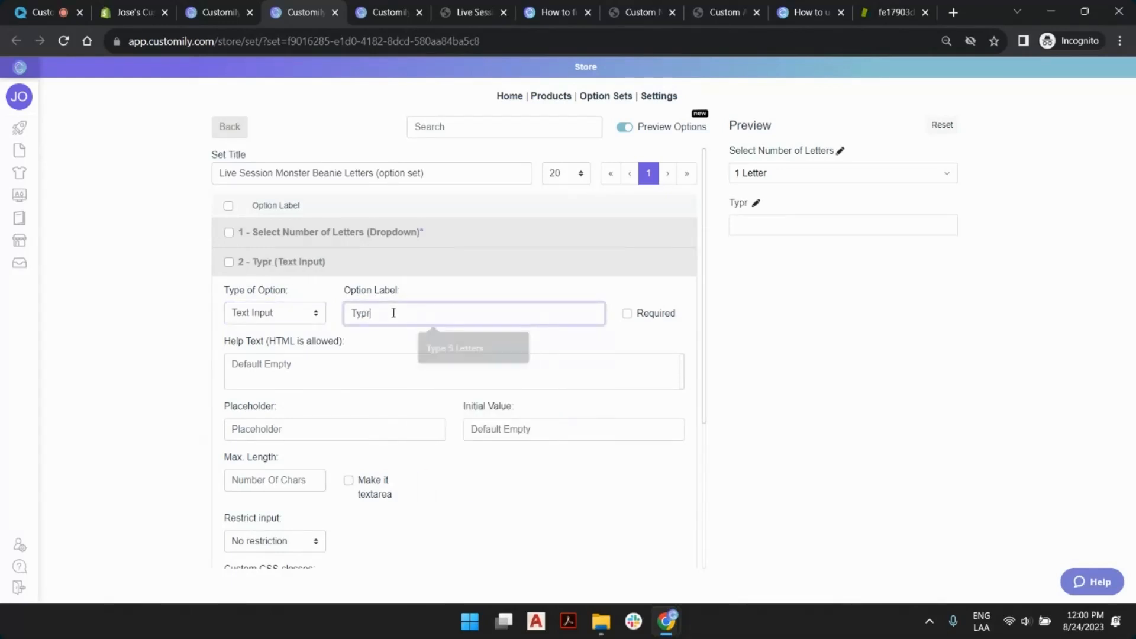
key(BackSpace)
text(e your)
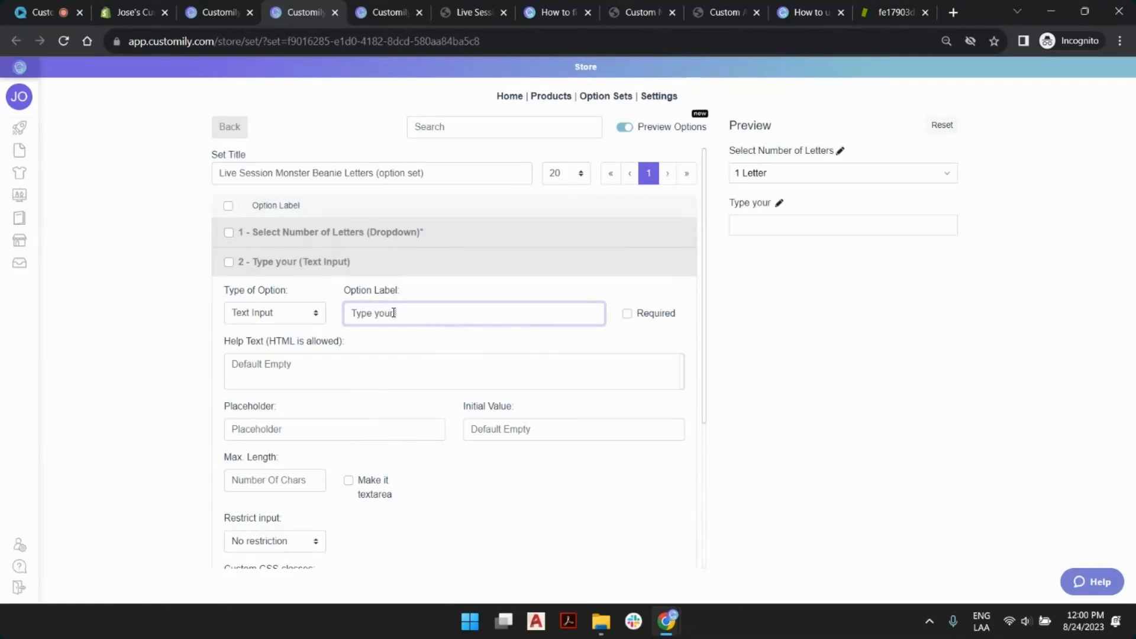
text( Letter)
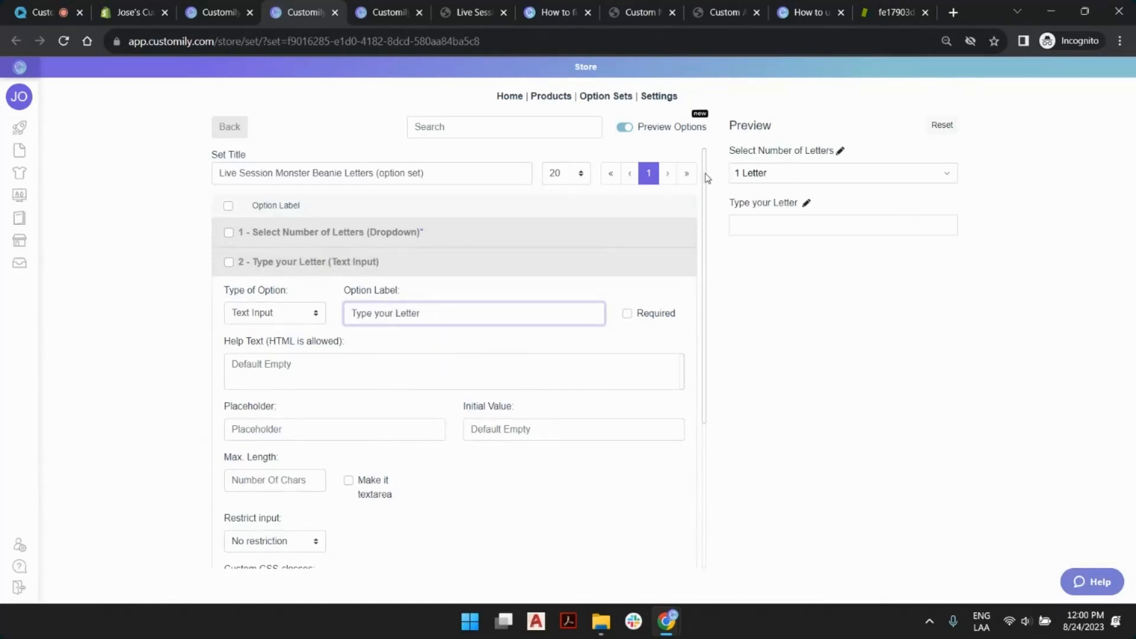
Set the maximum length of the Type your Letter option to 1 character
scroll(515, 311, down, 1)
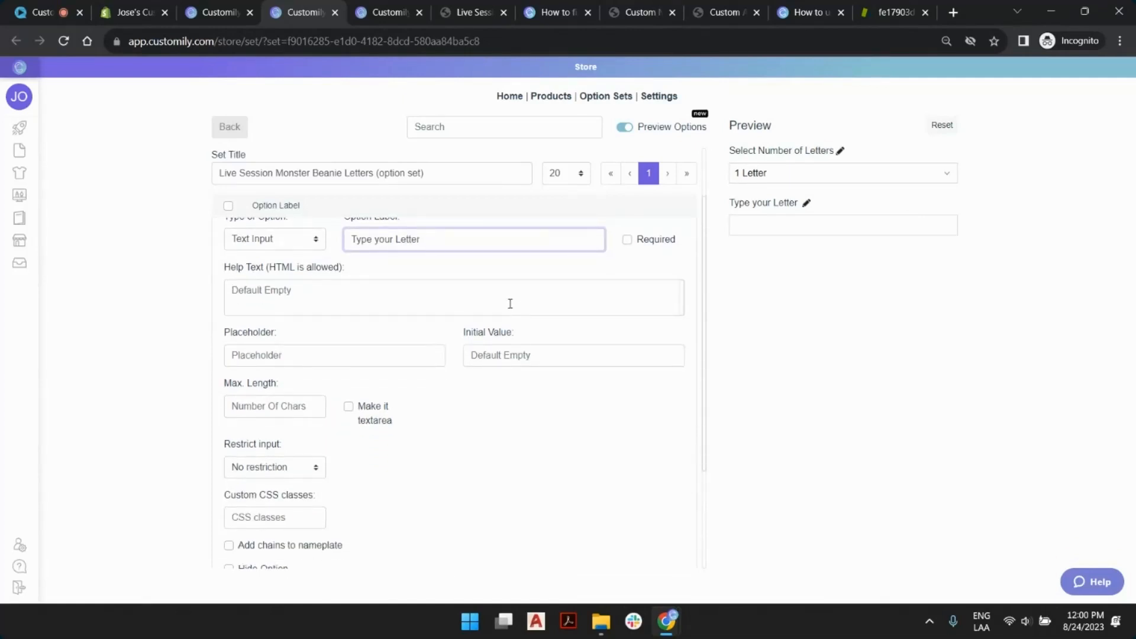
scroll(484, 284, down, 1)
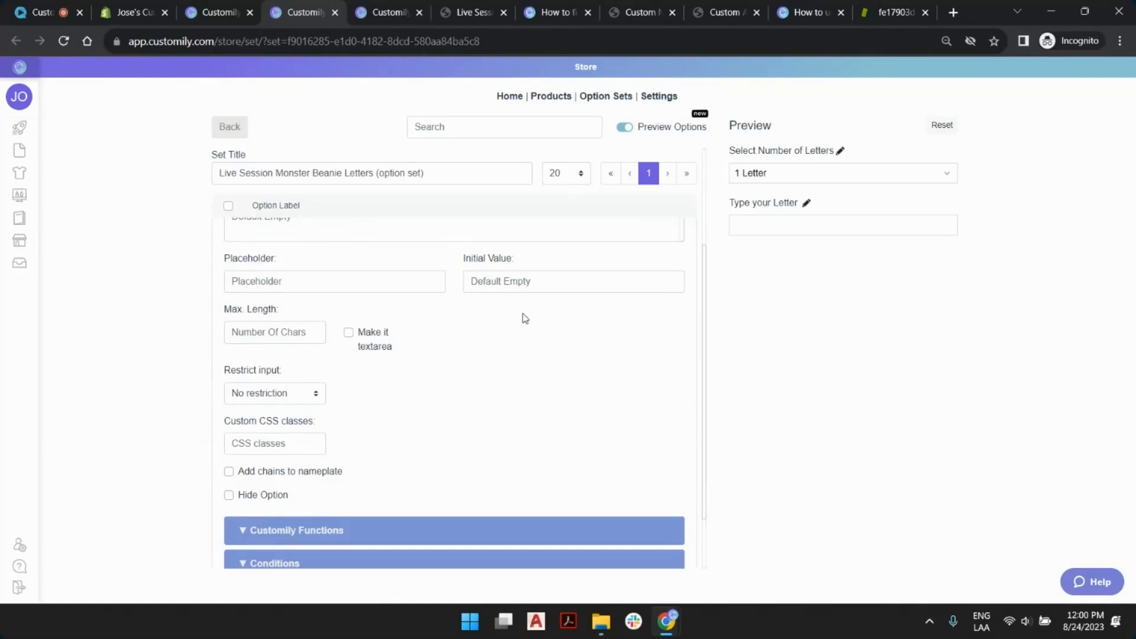
click(267, 333)
text(1)
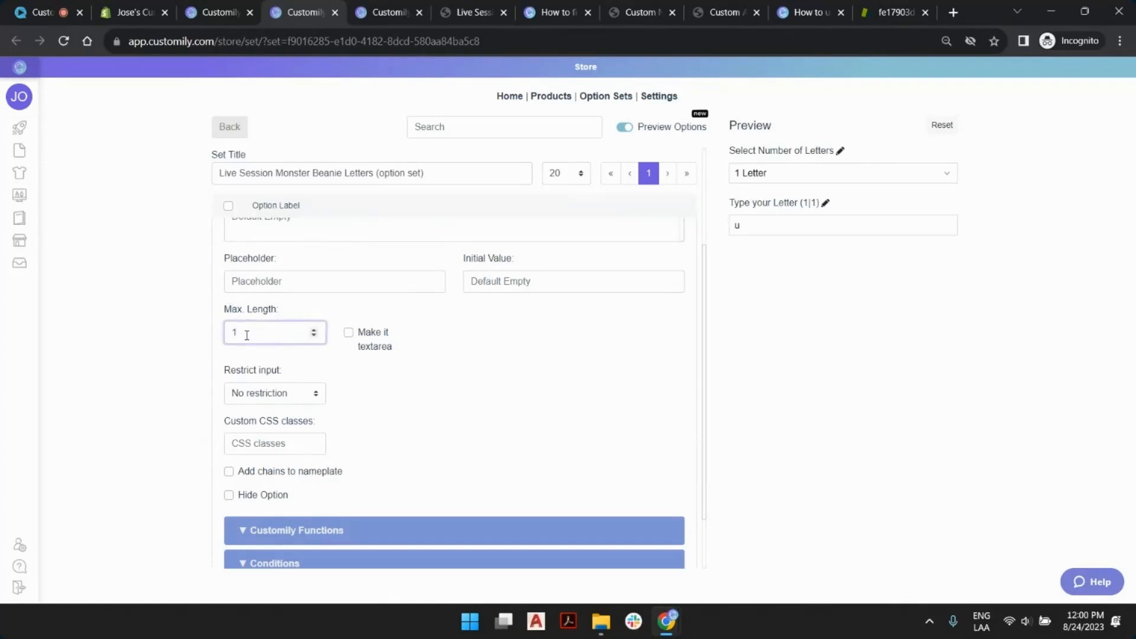
Restrict the Type your Letter input to Only letters (no spaces) and clear the test letter from its preview field
click(279, 394)
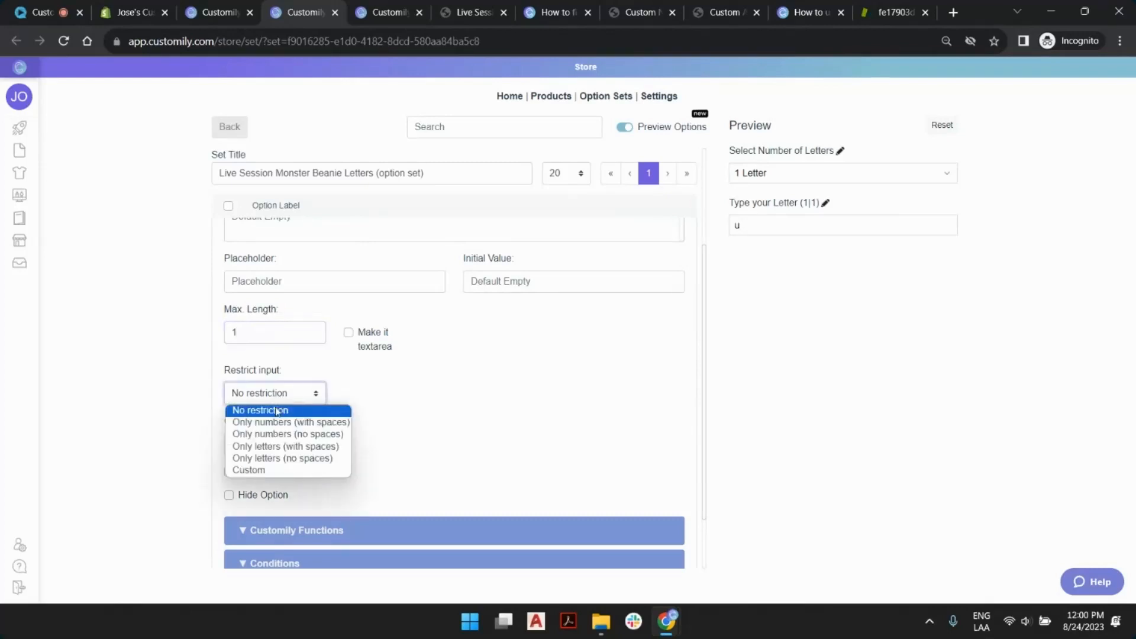
click(306, 460)
click(418, 408)
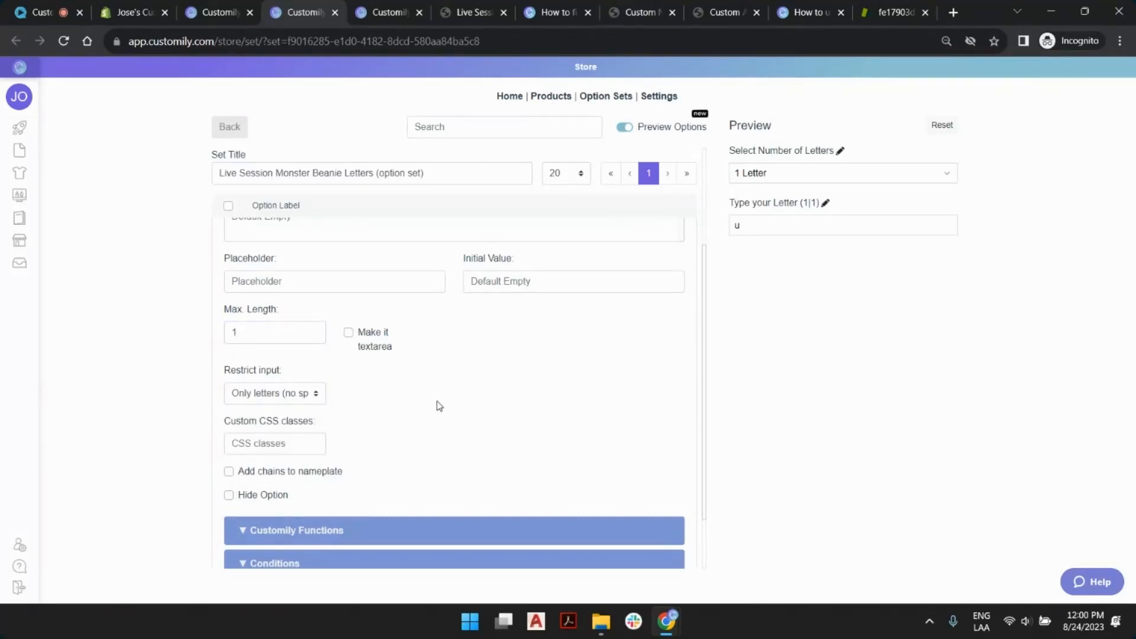
scroll(451, 395, down, 1)
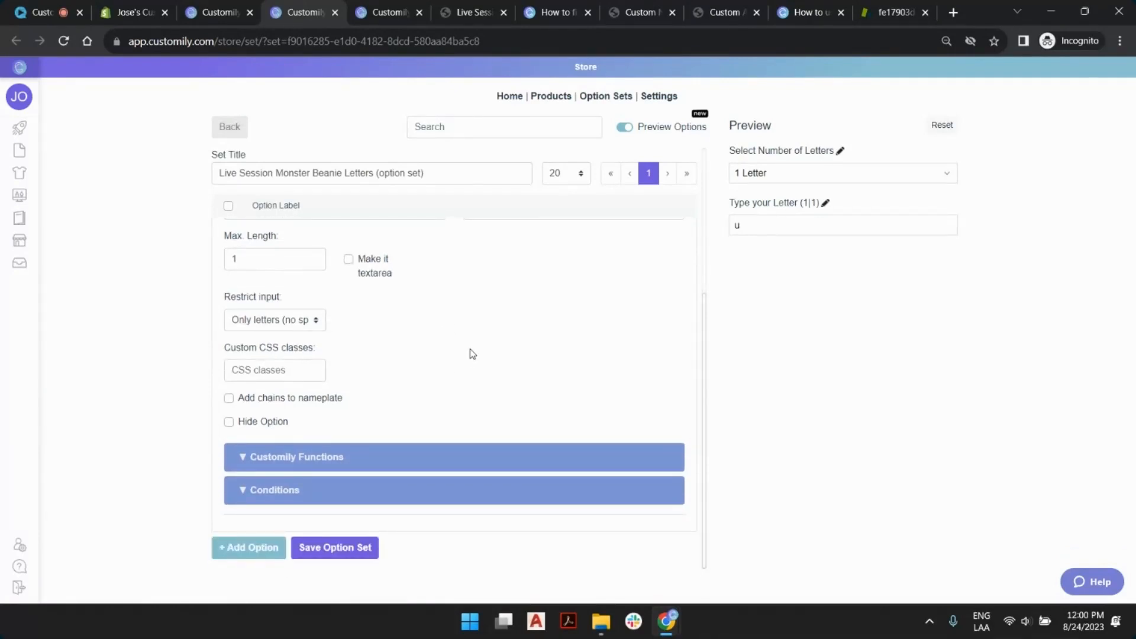
click(766, 228)
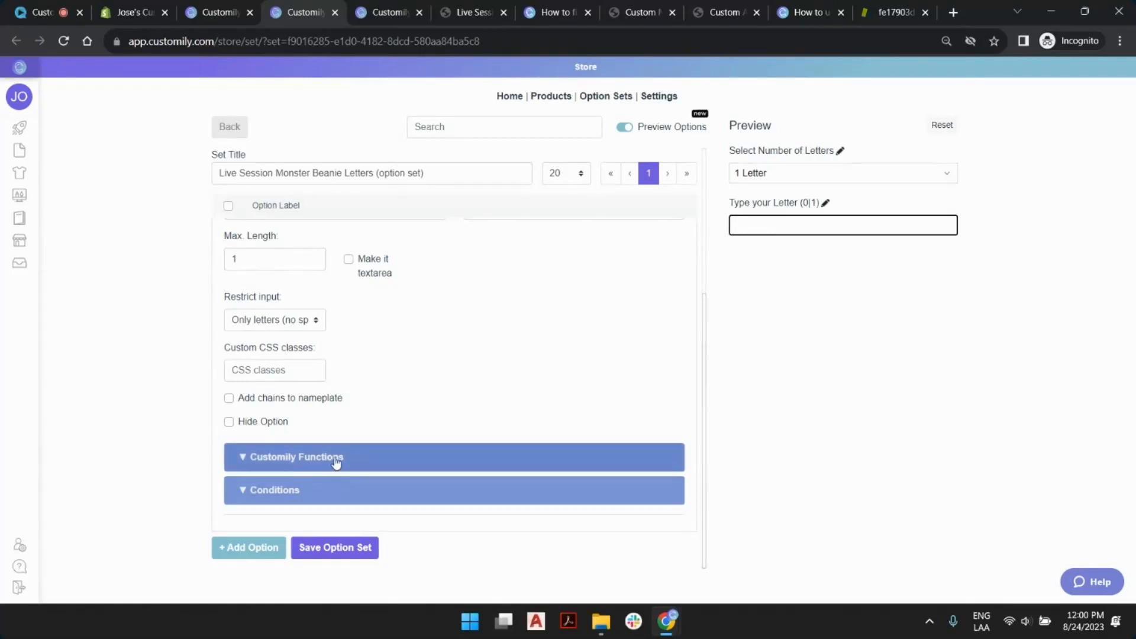
Add a Customily function to the Type your Letter option and set it to Dynamic Image
click(331, 462)
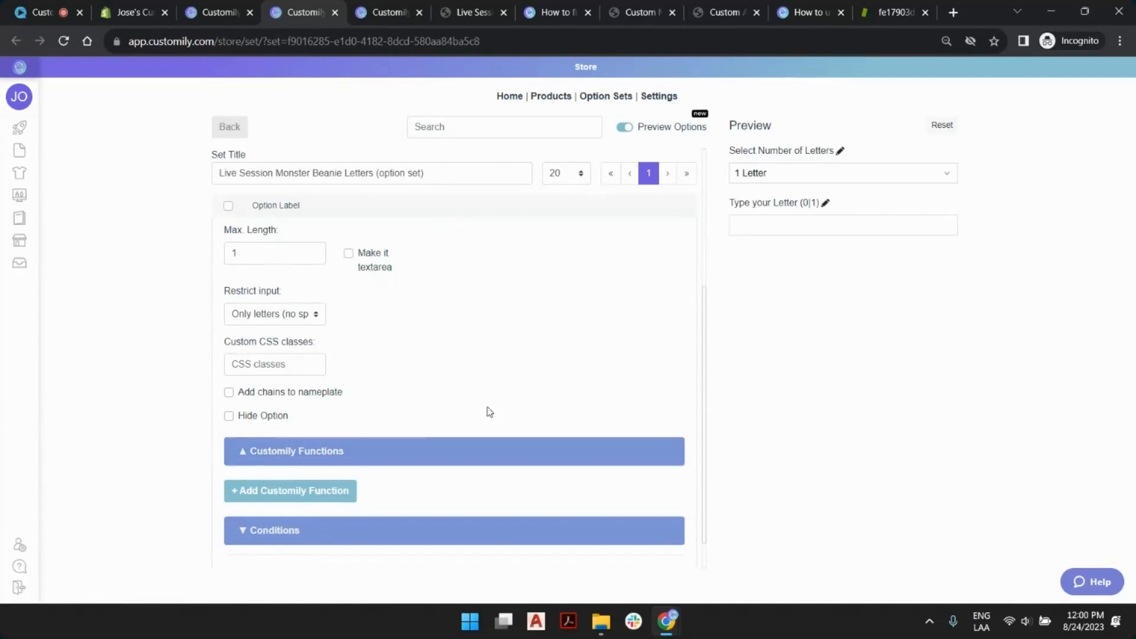
scroll(490, 411, down, 1)
click(303, 455)
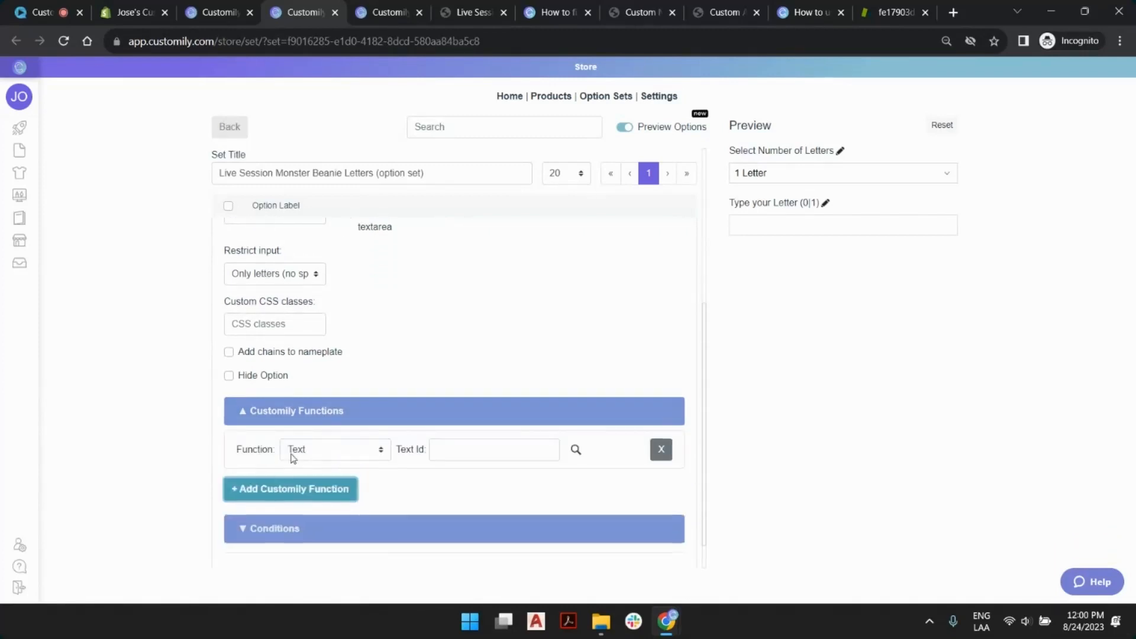
scroll(385, 304, up, 5)
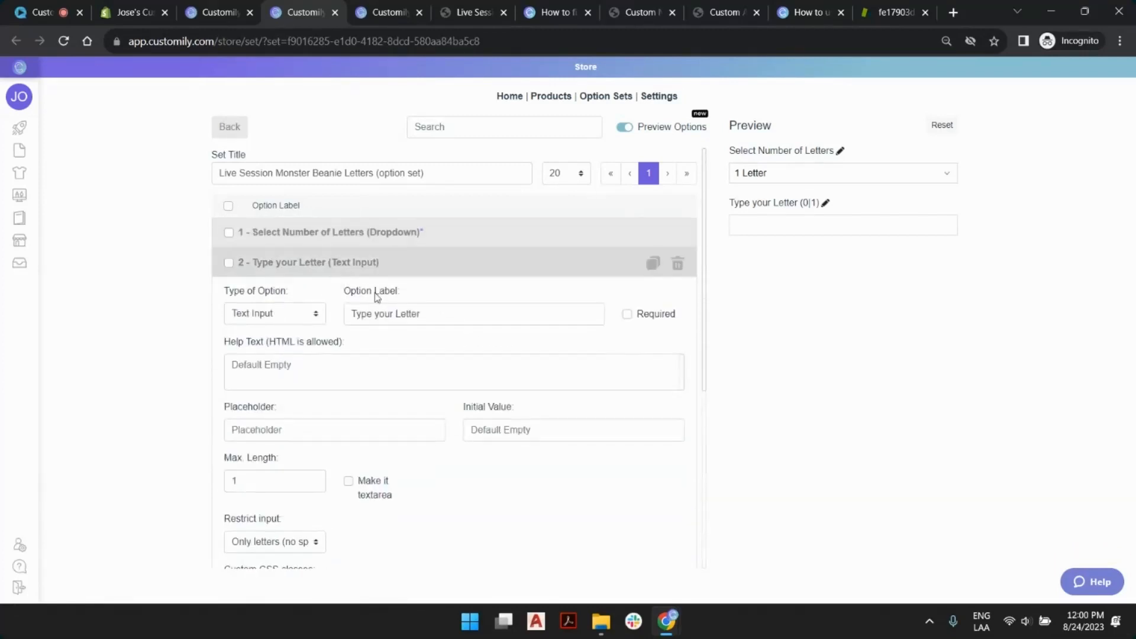
scroll(338, 346, down, 5)
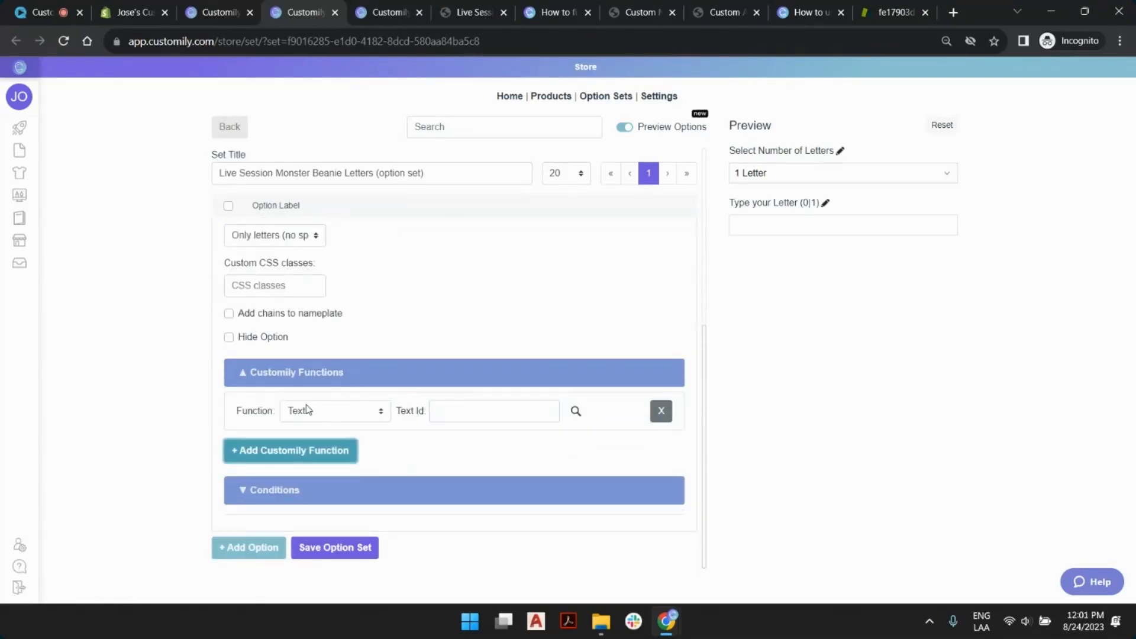
click(343, 414)
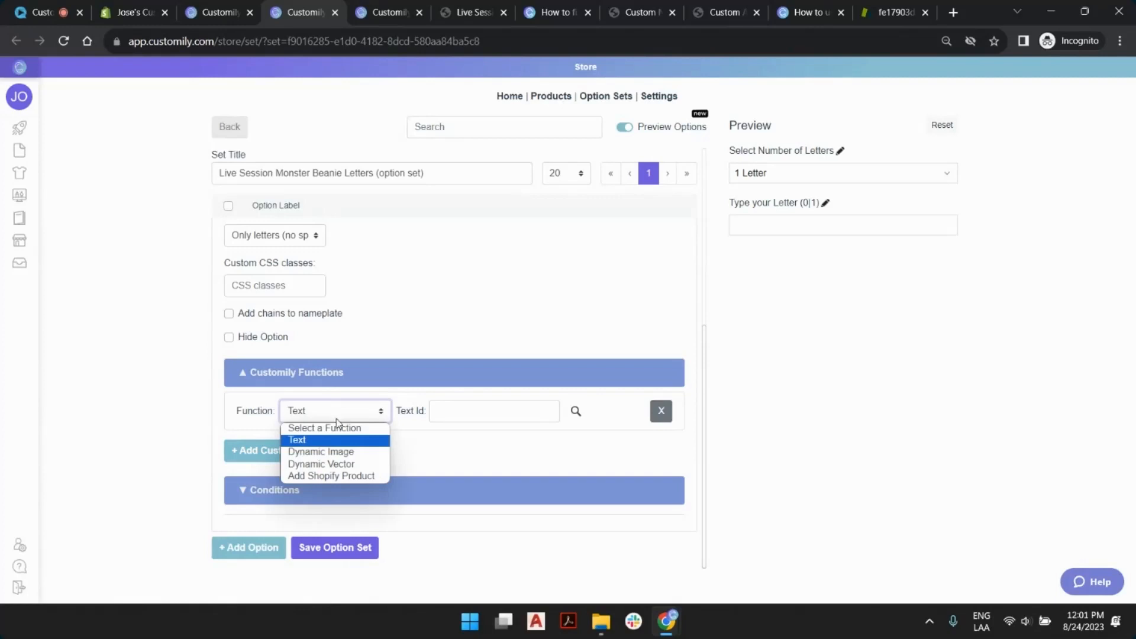
click(332, 453)
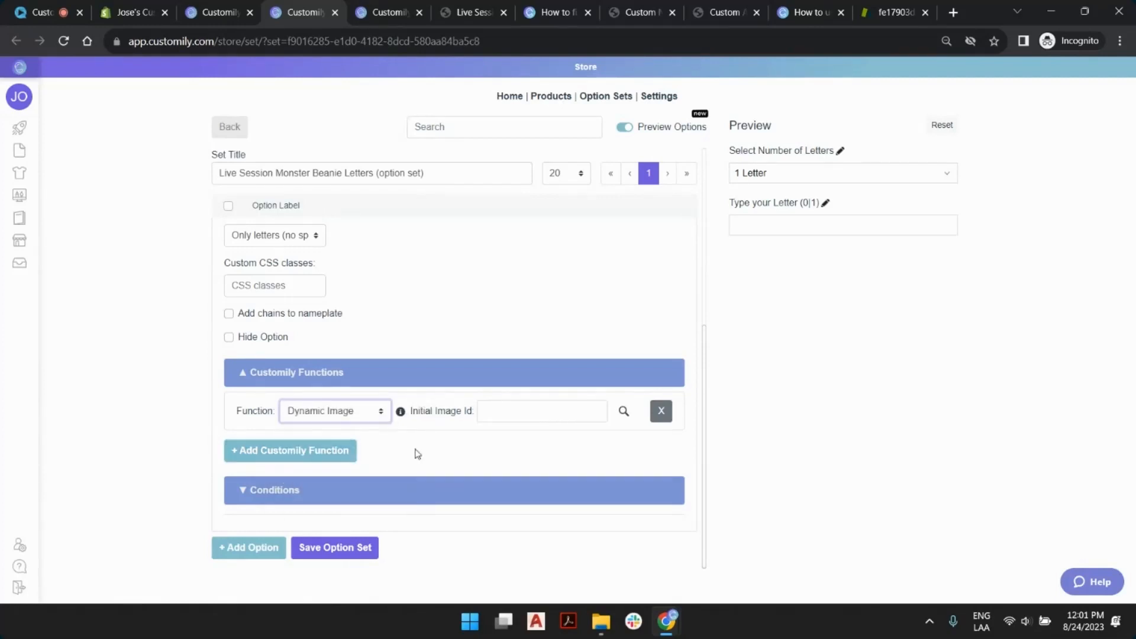
Examine the text mapping table that assigns typed symbols to Dynamic Image positions
click(401, 412)
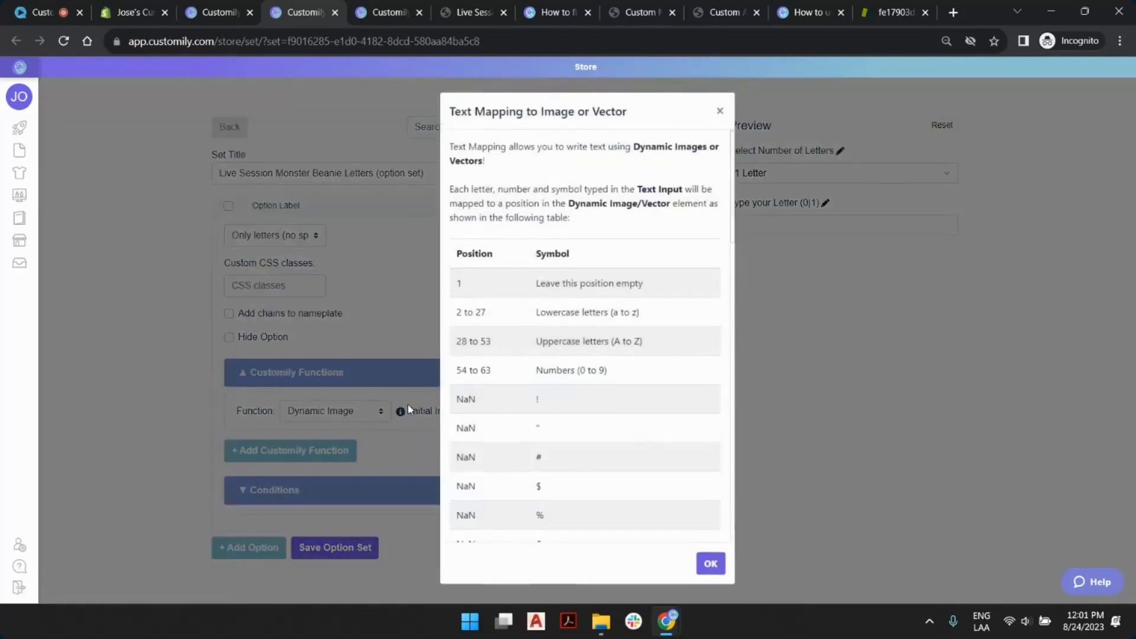
scroll(601, 237, down, 2)
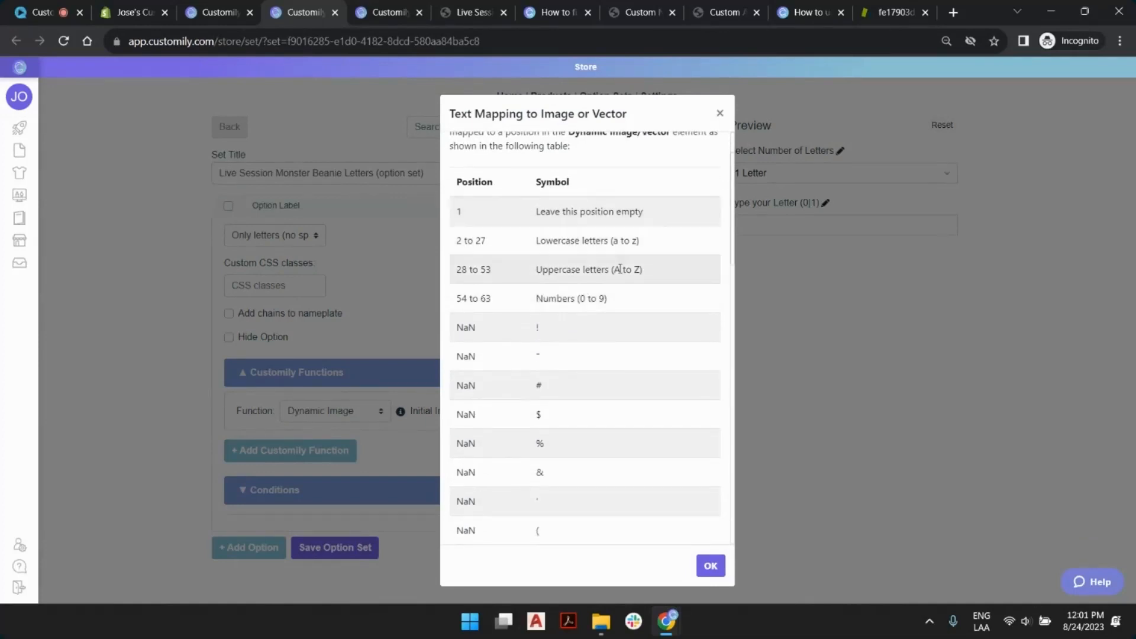
scroll(601, 349, down, 7)
scroll(611, 379, up, 9)
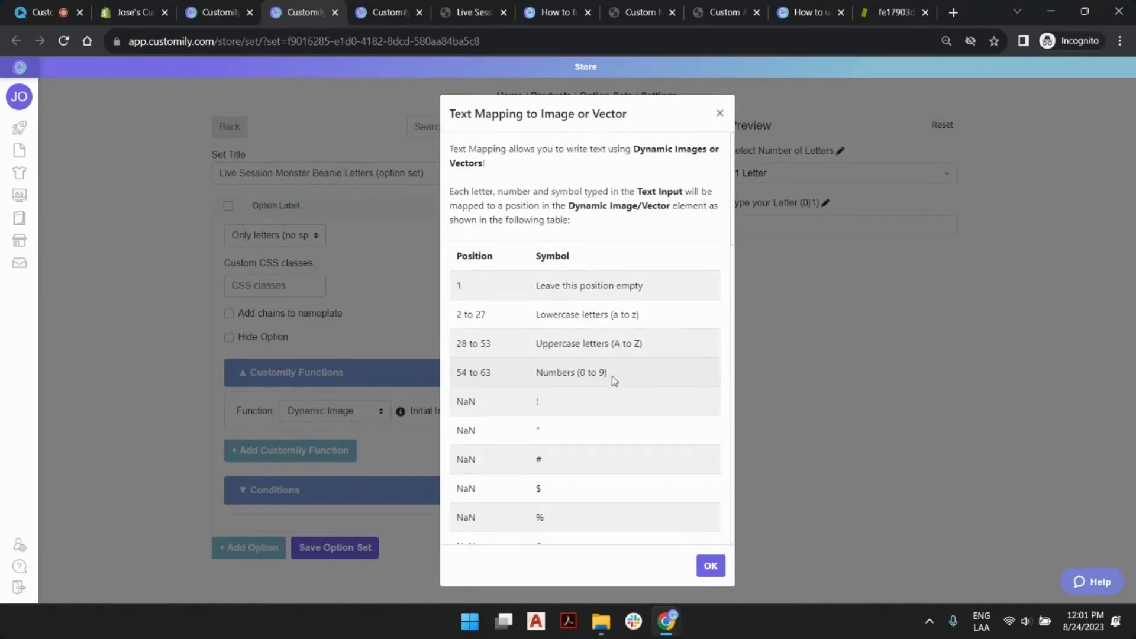
click(710, 565)
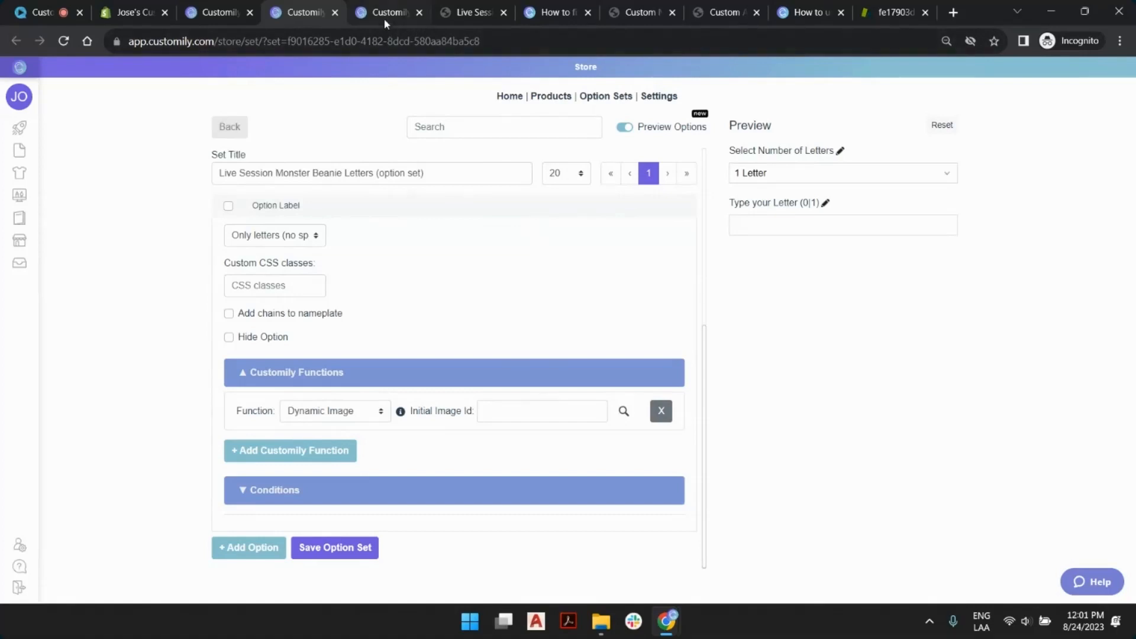
Open the product's linked template for editing and expand the 1 to 4 letter folders to check the image element IDs
click(211, 17)
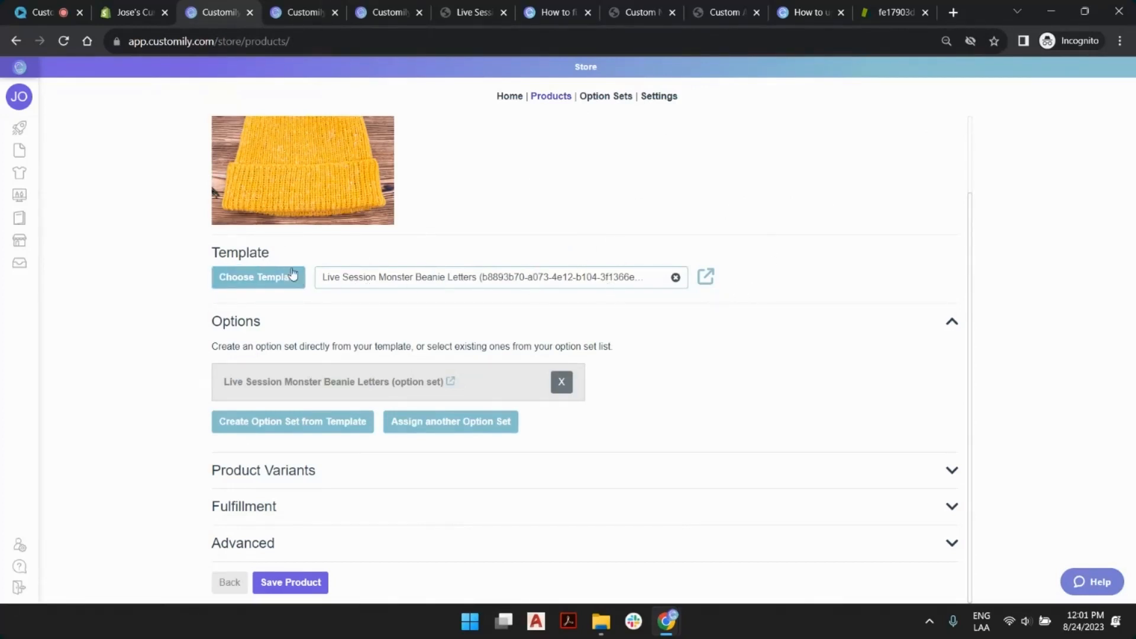
click(705, 277)
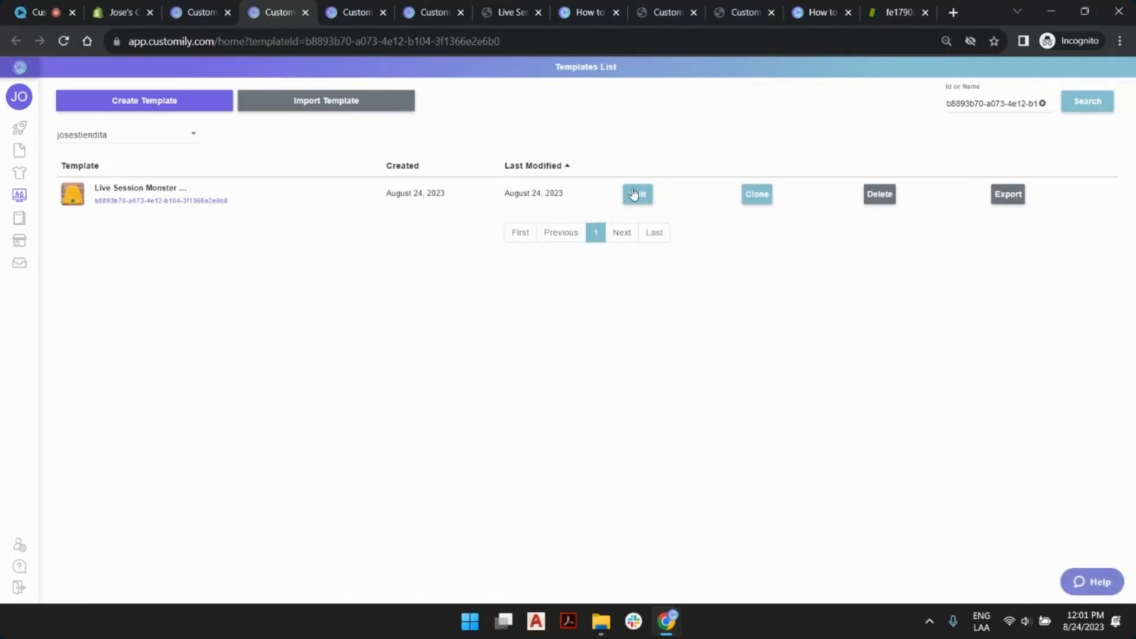
click(640, 192)
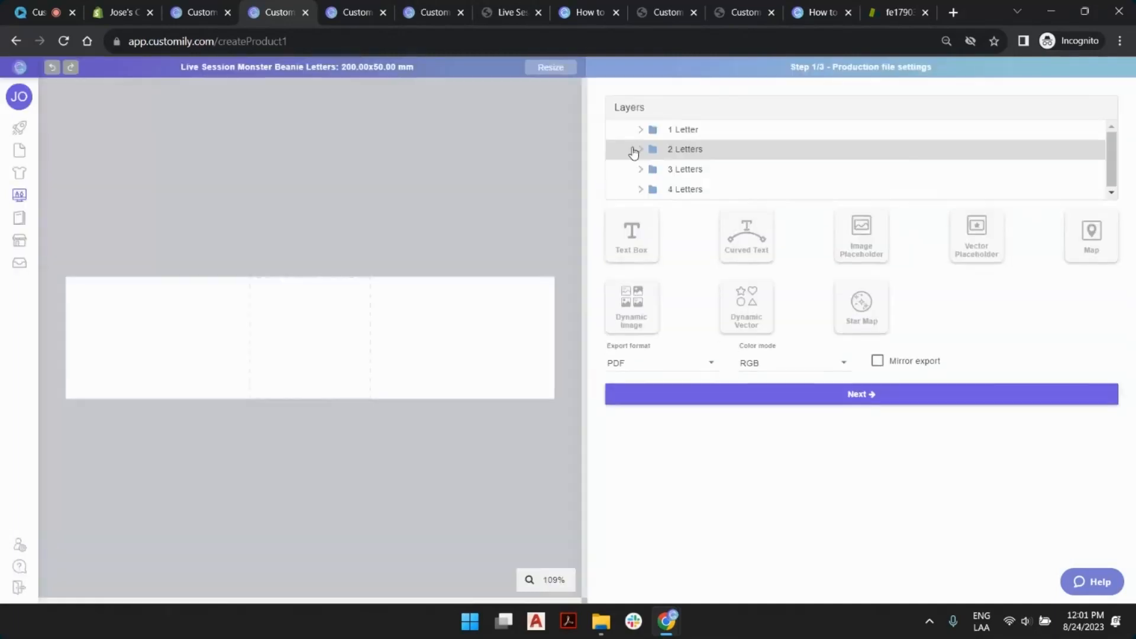
click(639, 189)
click(641, 169)
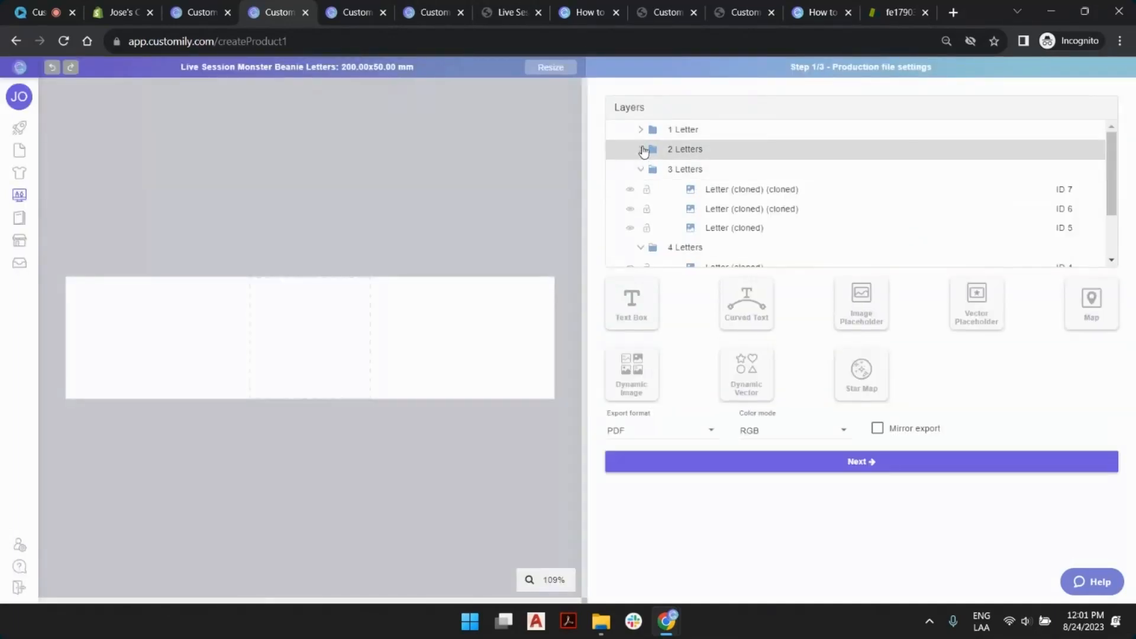
click(640, 151)
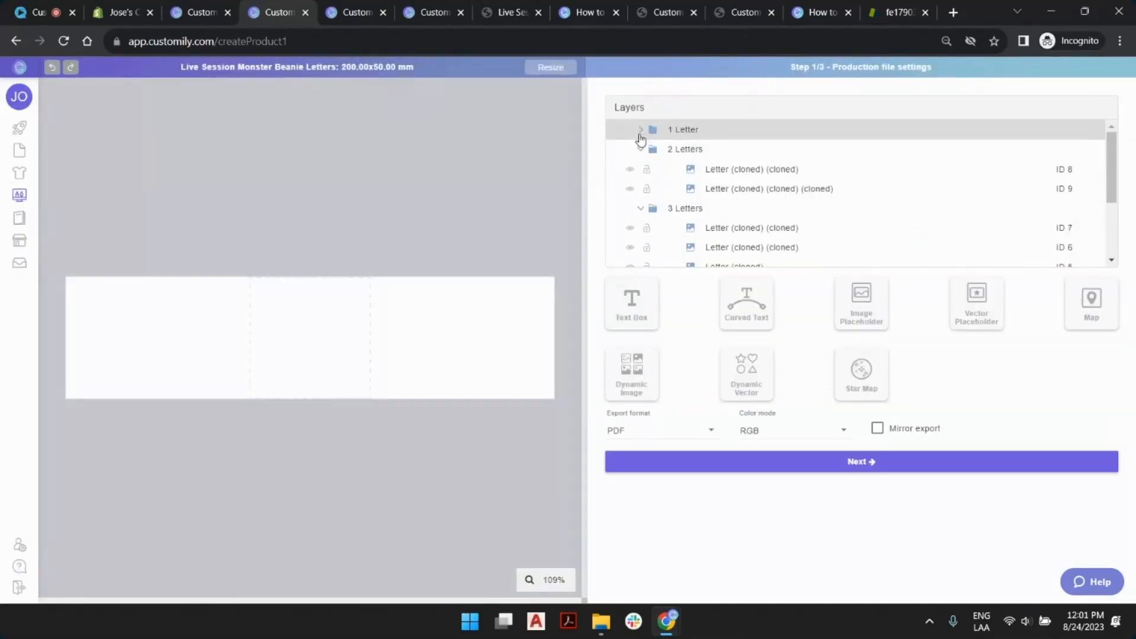
click(640, 130)
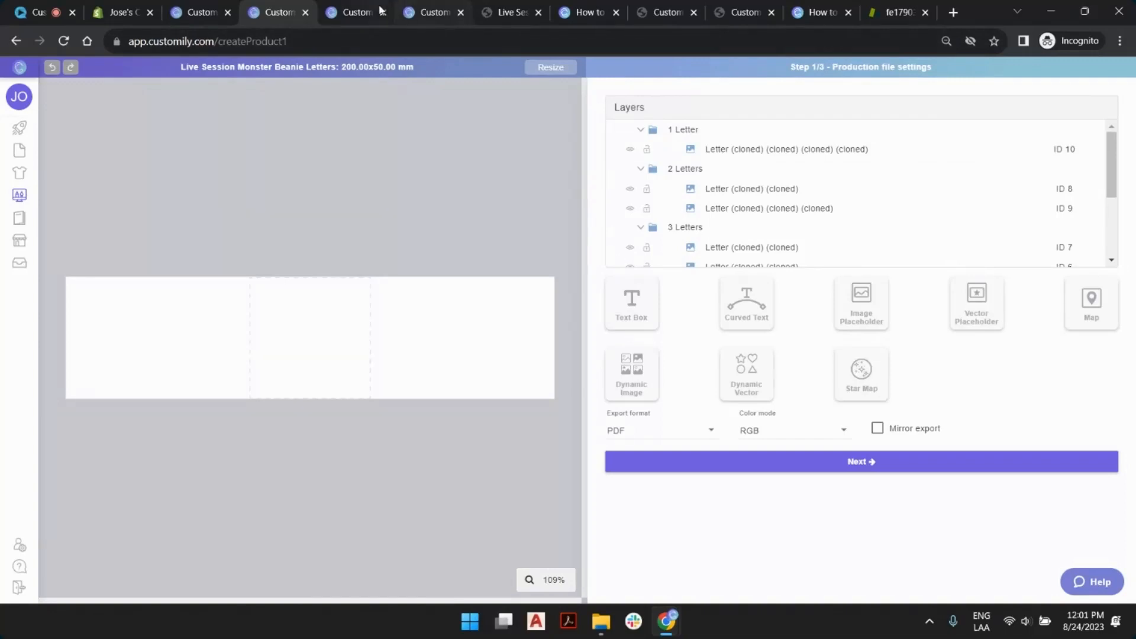
Return to the option set and set the Dynamic Image function's Initial Image Id to 10
click(359, 13)
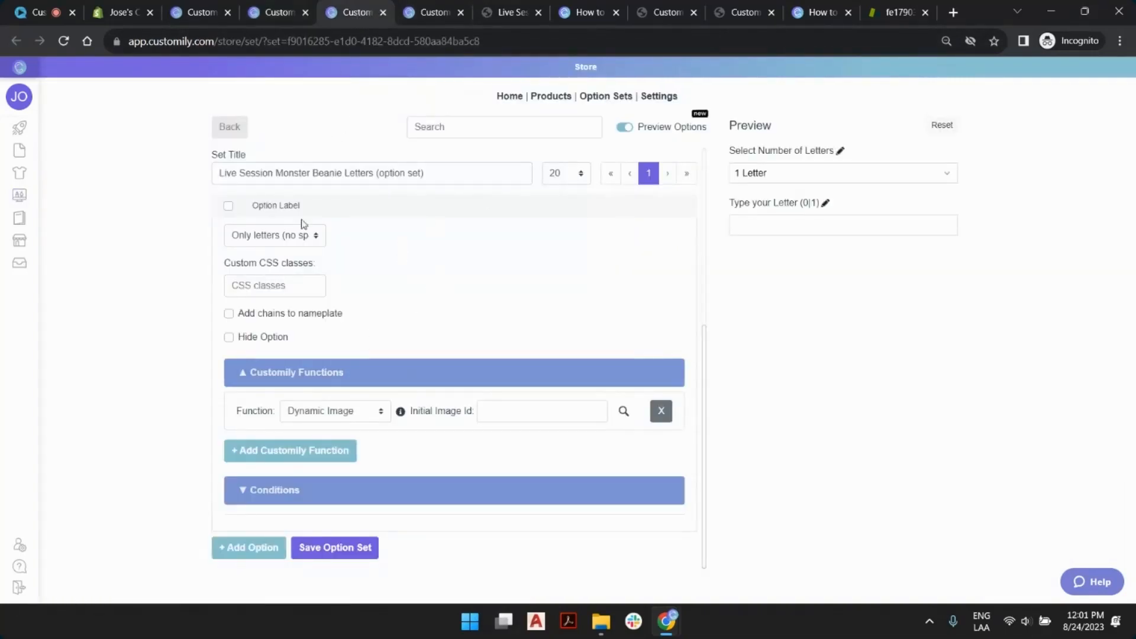
click(507, 404)
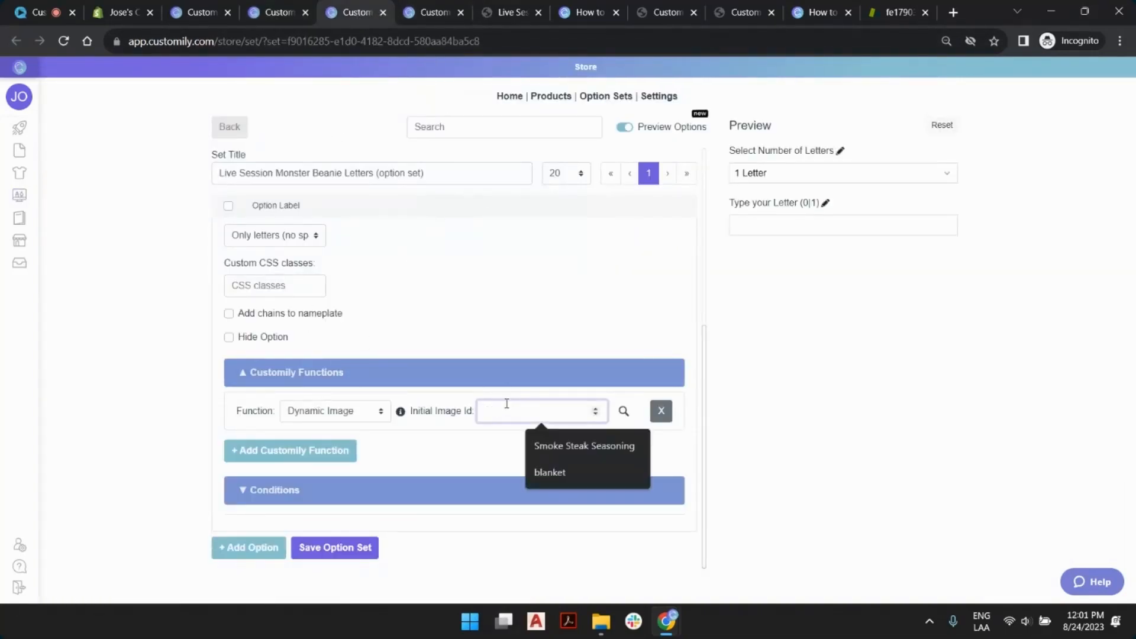
text(10)
click(505, 347)
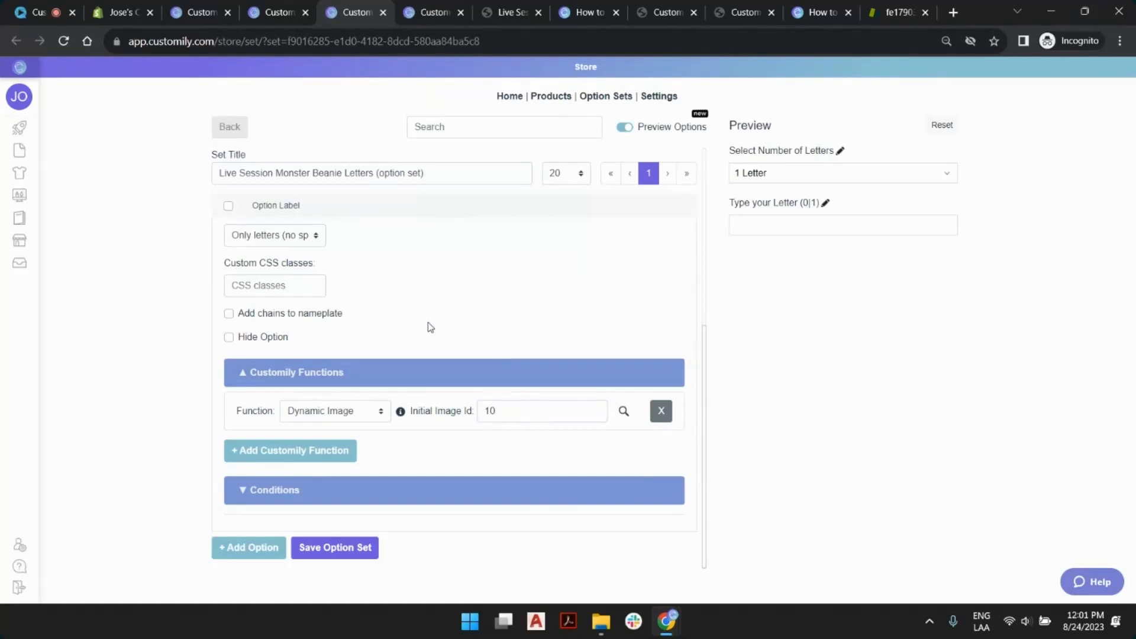
scroll(429, 327, up, 2)
scroll(337, 255, up, 4)
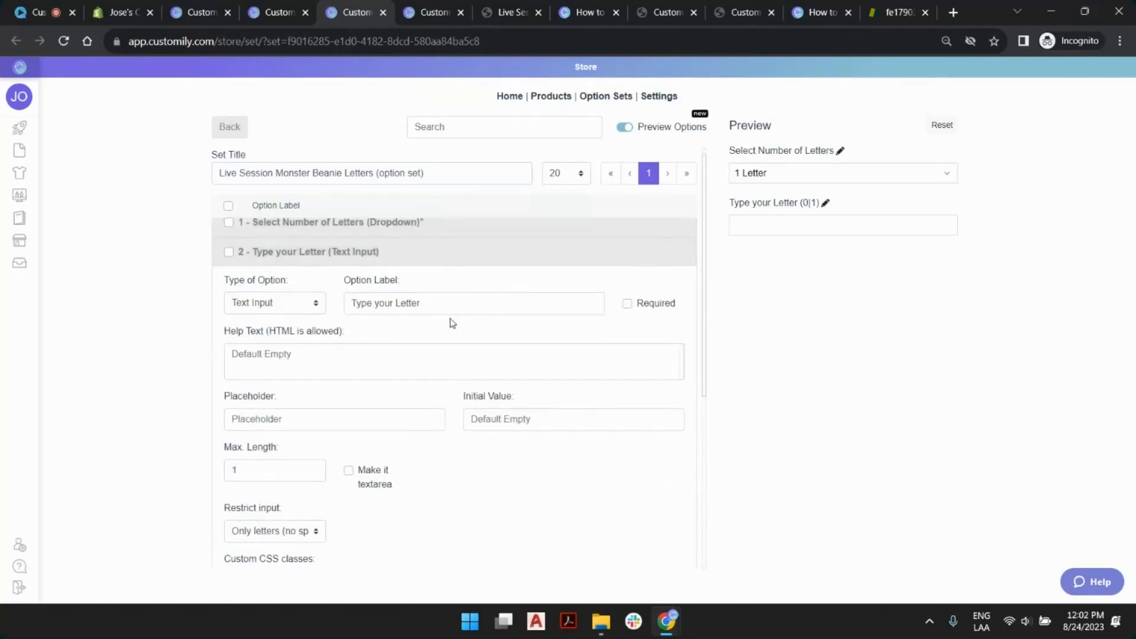
Add a condition showing Type your Letter when Select Number of Letters is 1 Letter, and test it with 2 Letters in the preview
scroll(453, 307, down, 5)
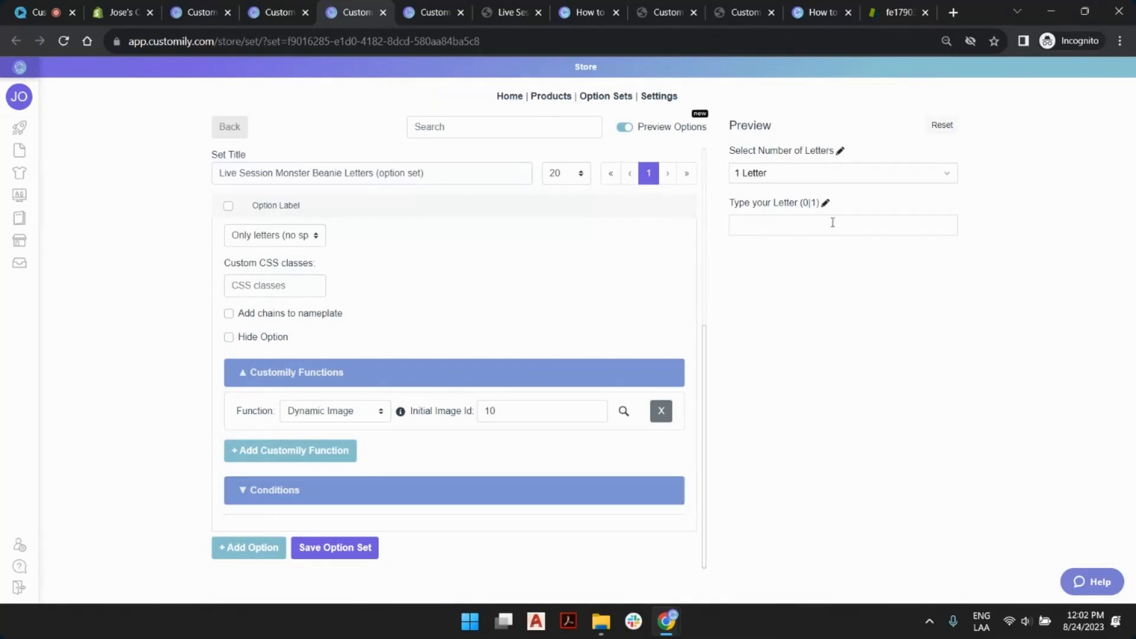
click(465, 491)
scroll(461, 367, down, 1)
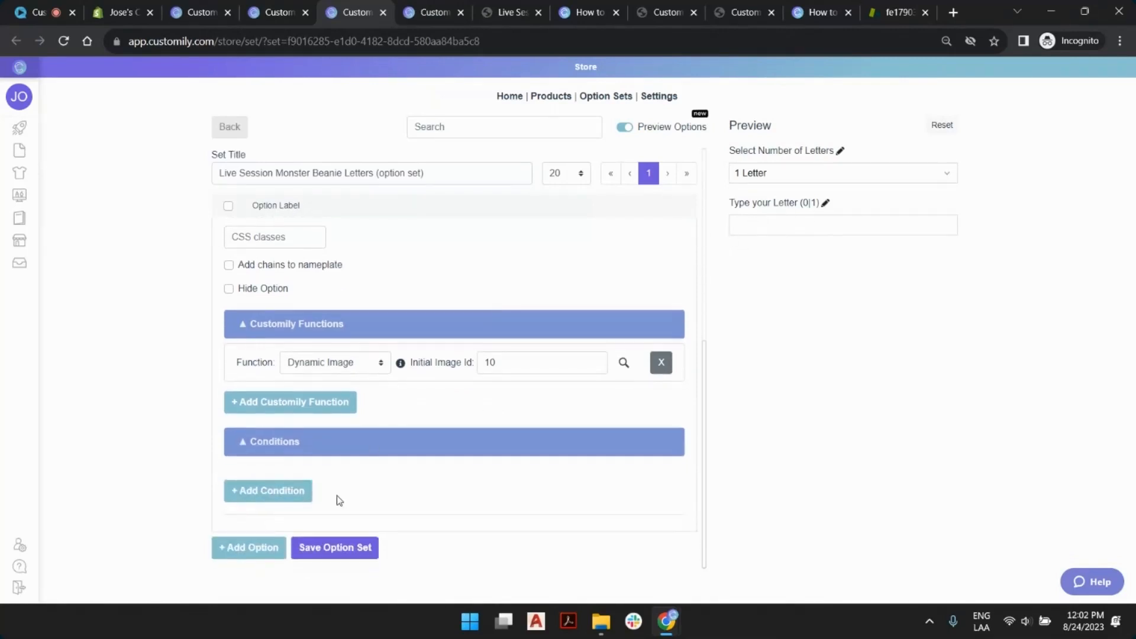
click(304, 490)
click(376, 479)
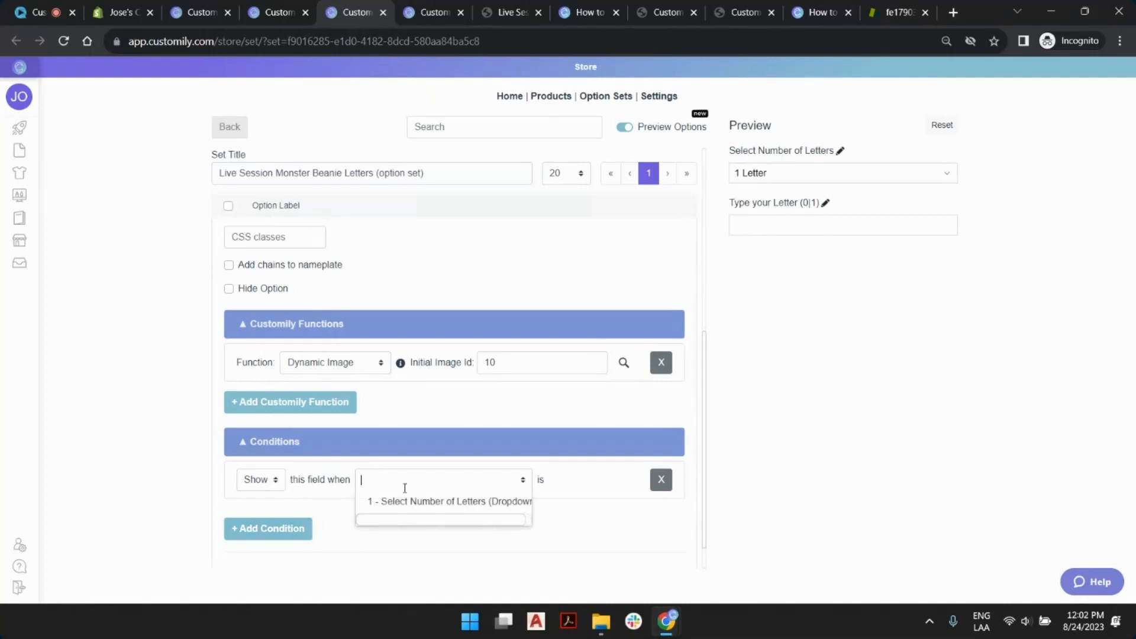
click(437, 507)
click(578, 484)
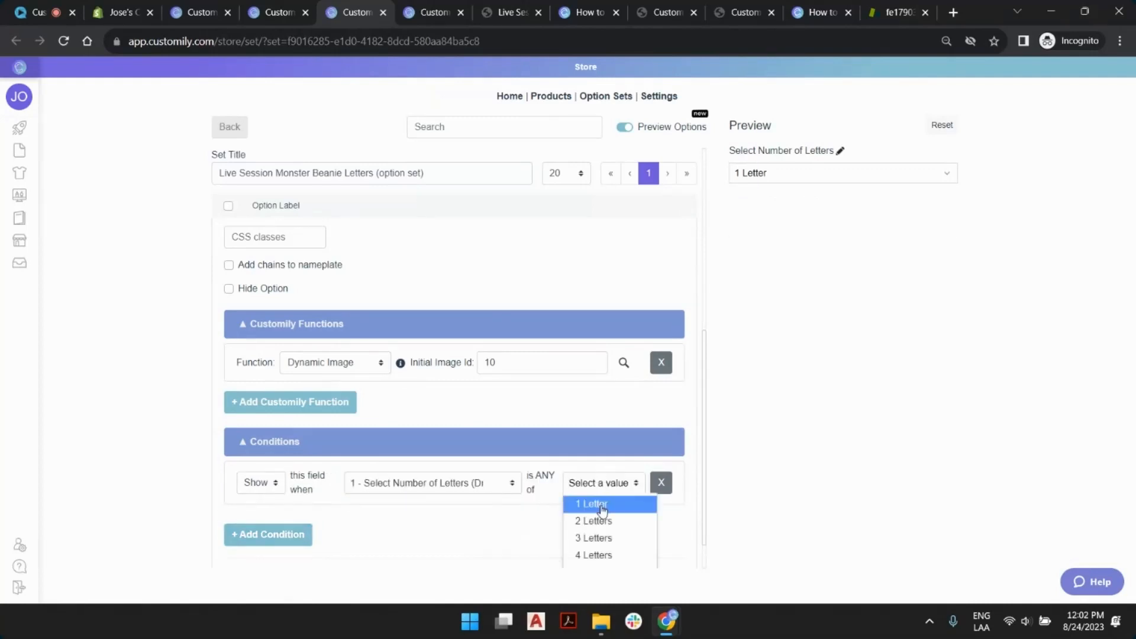
click(590, 502)
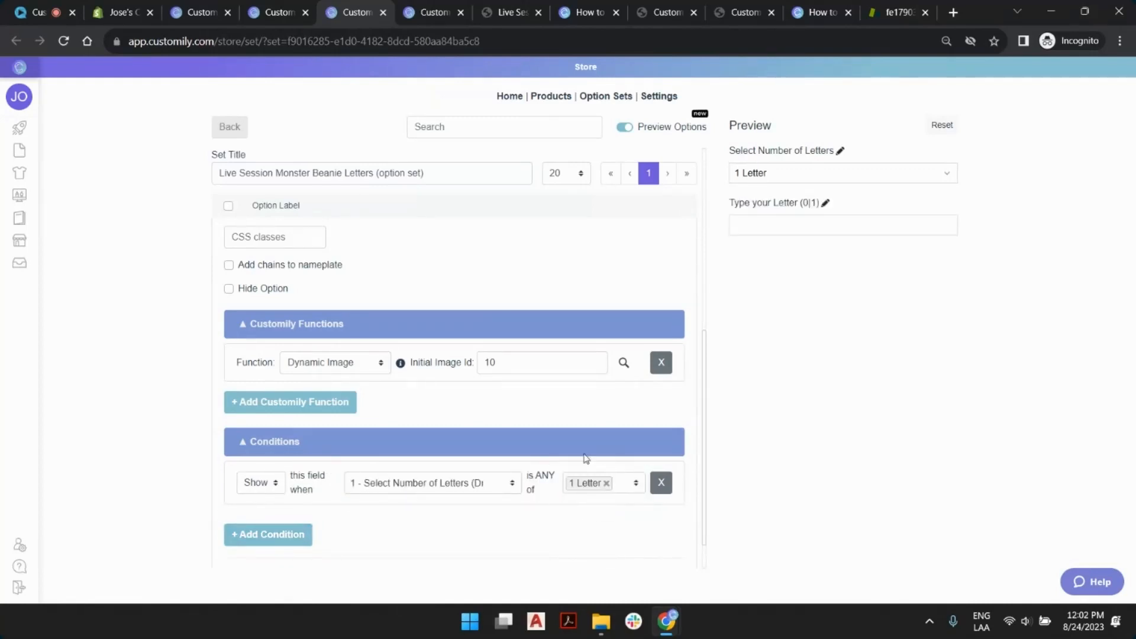
click(787, 178)
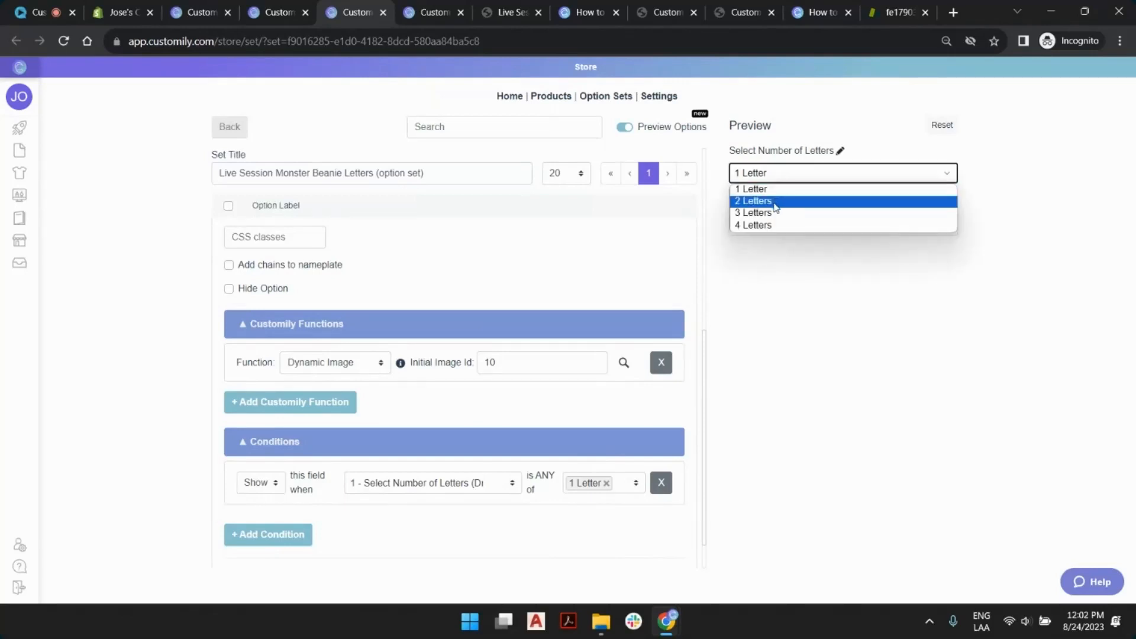
click(777, 201)
click(493, 402)
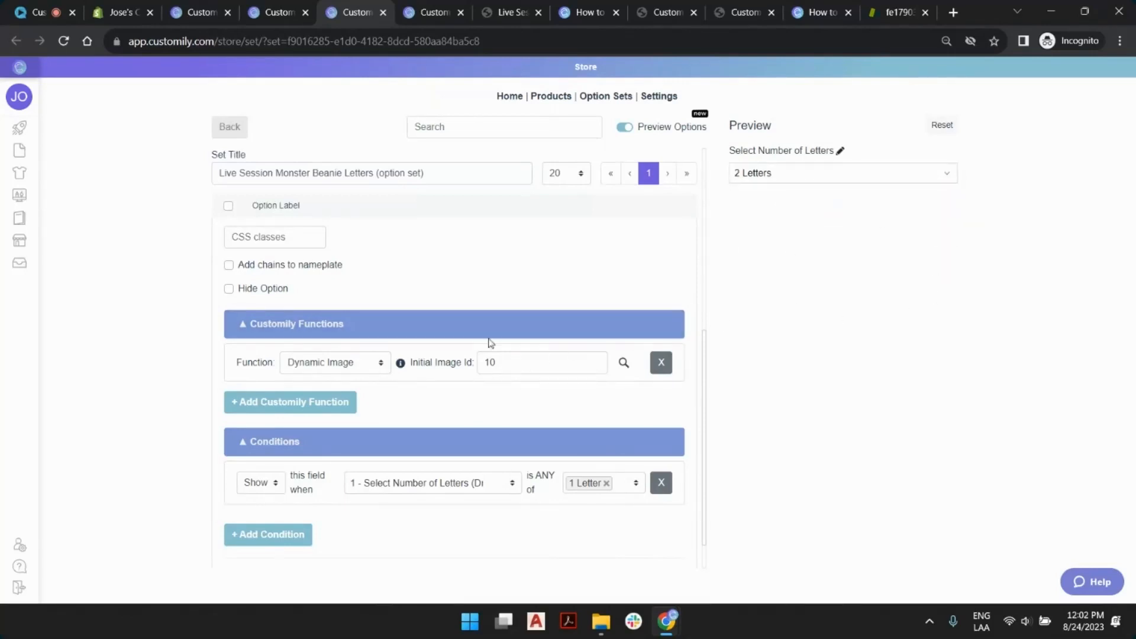
Clone the Type your Letter text input option and open the copy's settings
scroll(485, 331, up, 6)
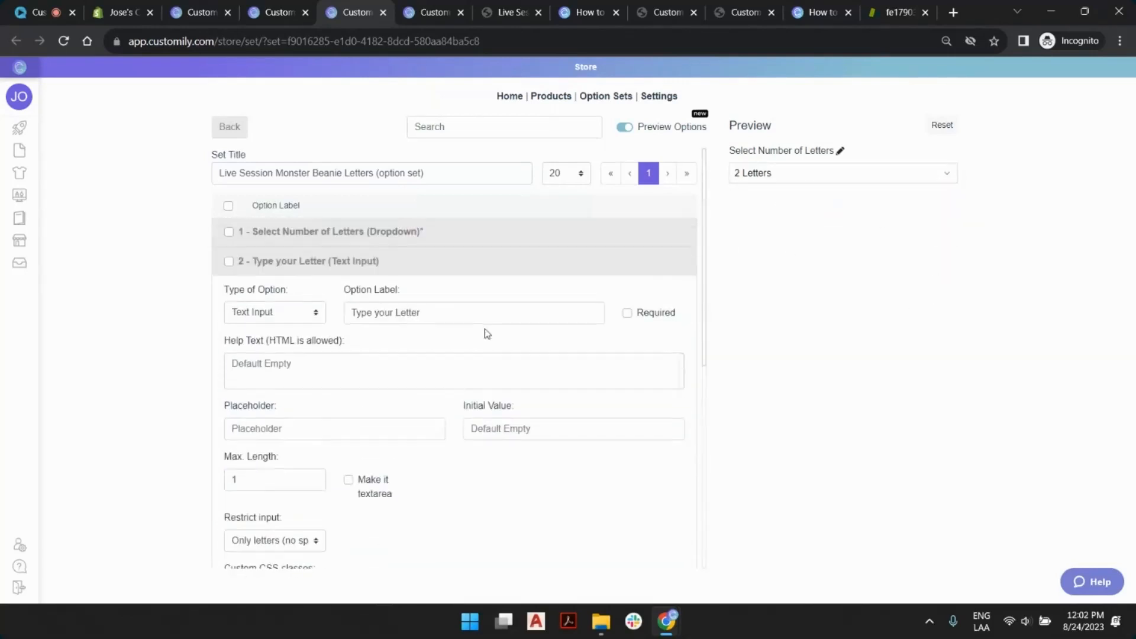
click(259, 262)
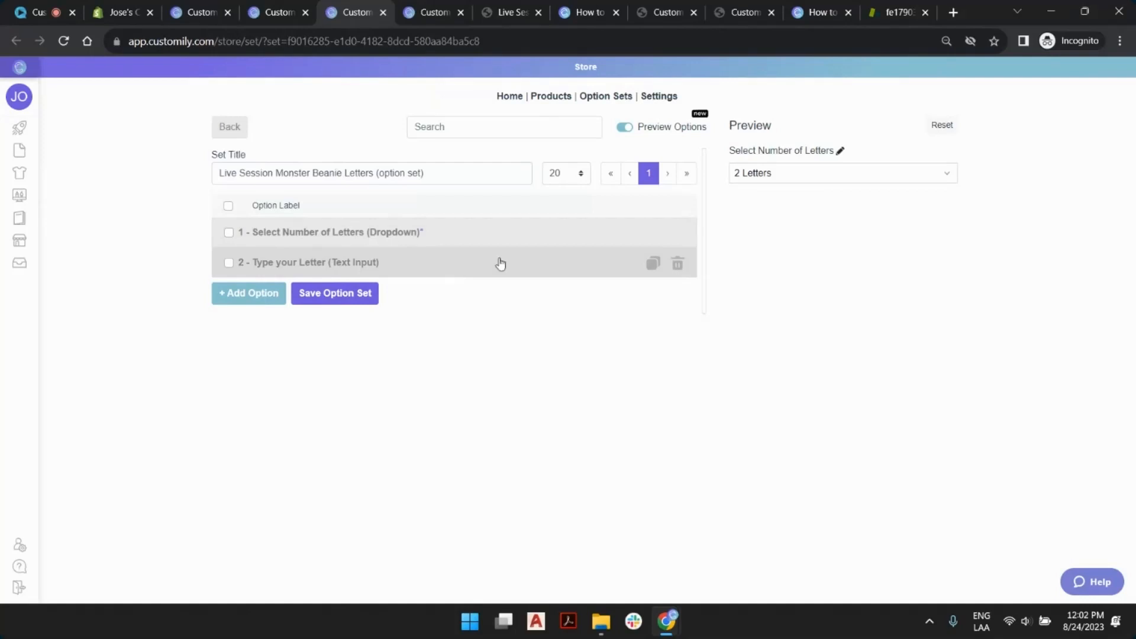
click(658, 267)
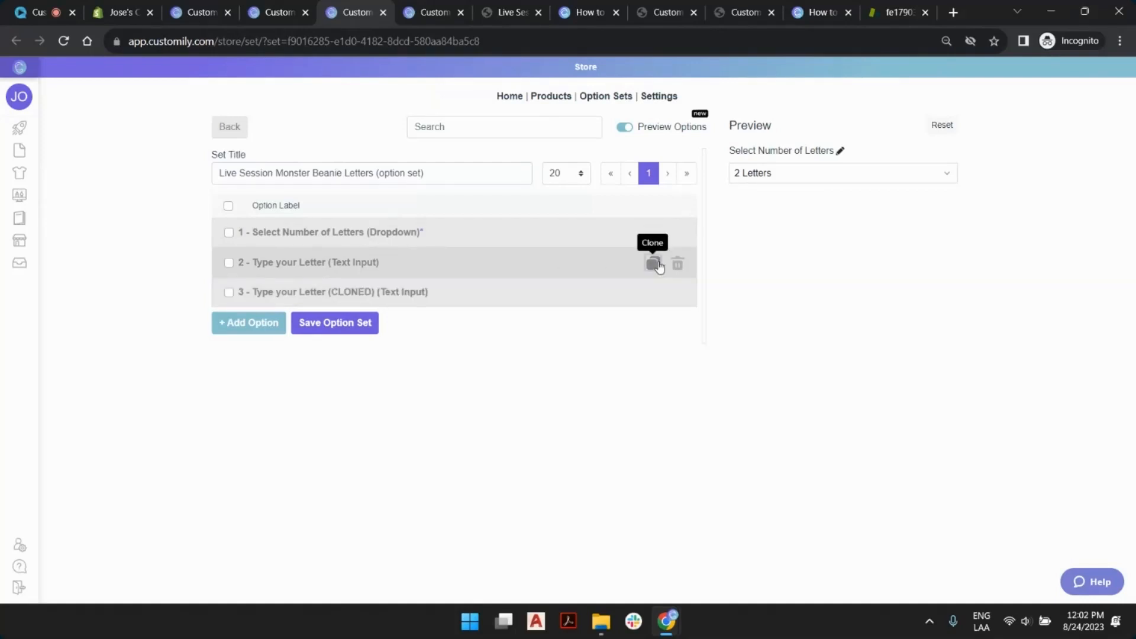
click(478, 293)
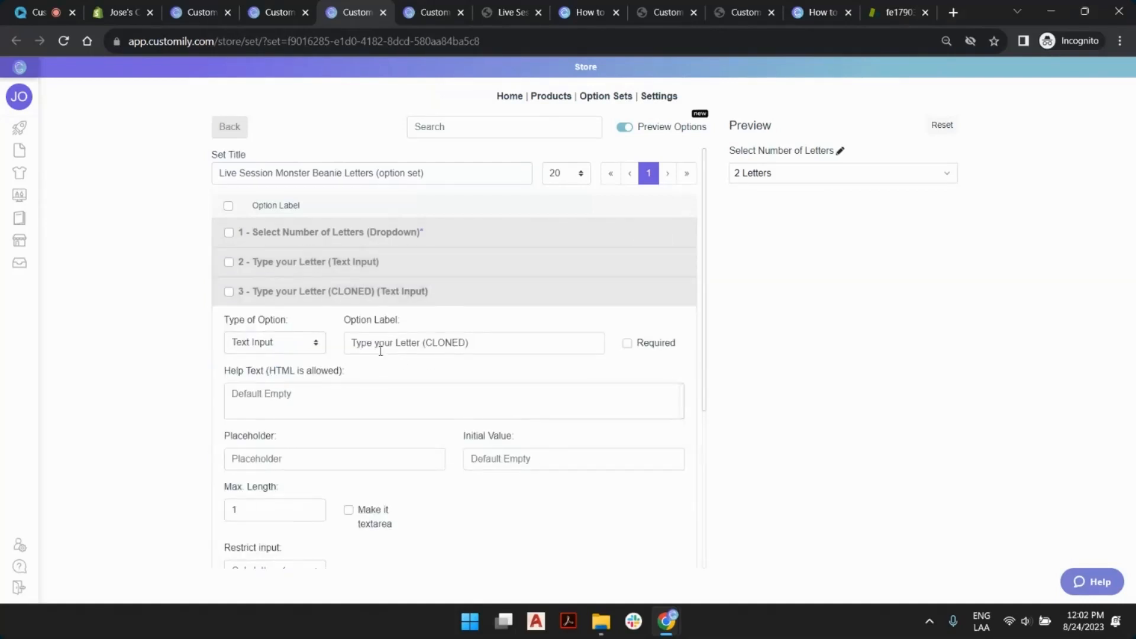
Rename the cloned text input option to Type your Letters and set its maximum length to 2
drag(422, 347, 513, 346)
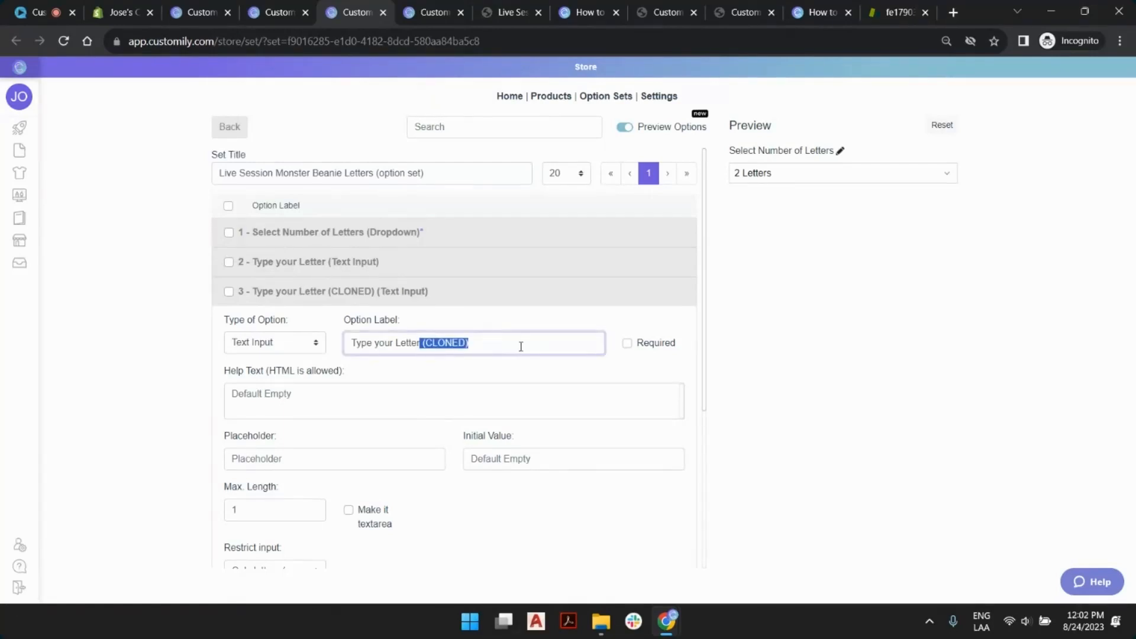
text(s)
click(528, 374)
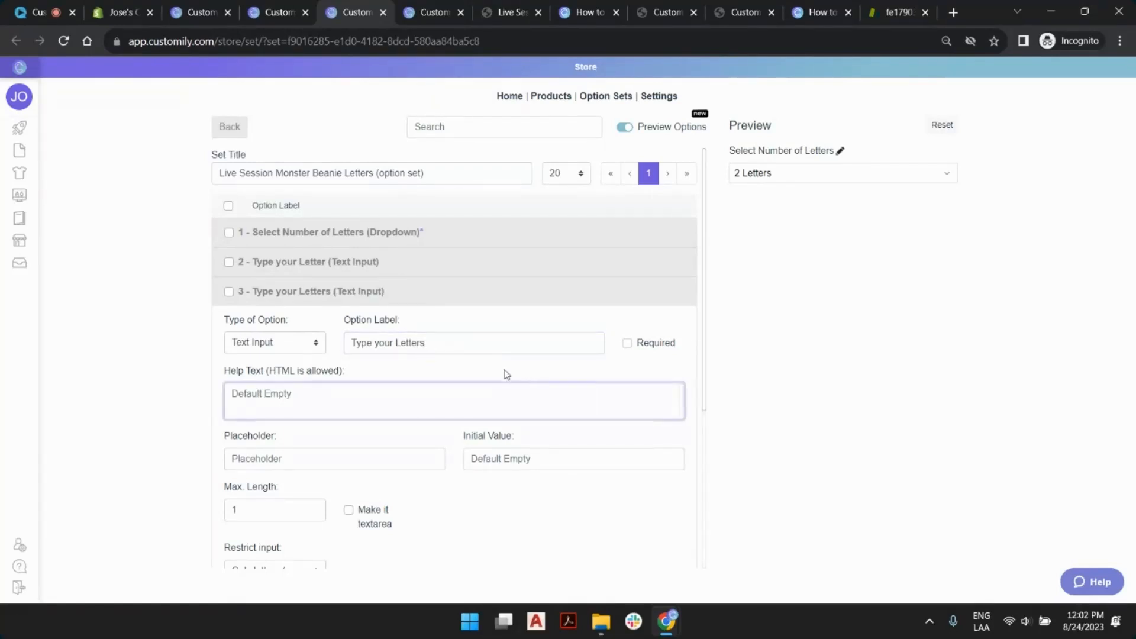
scroll(506, 374, down, 4)
click(232, 286)
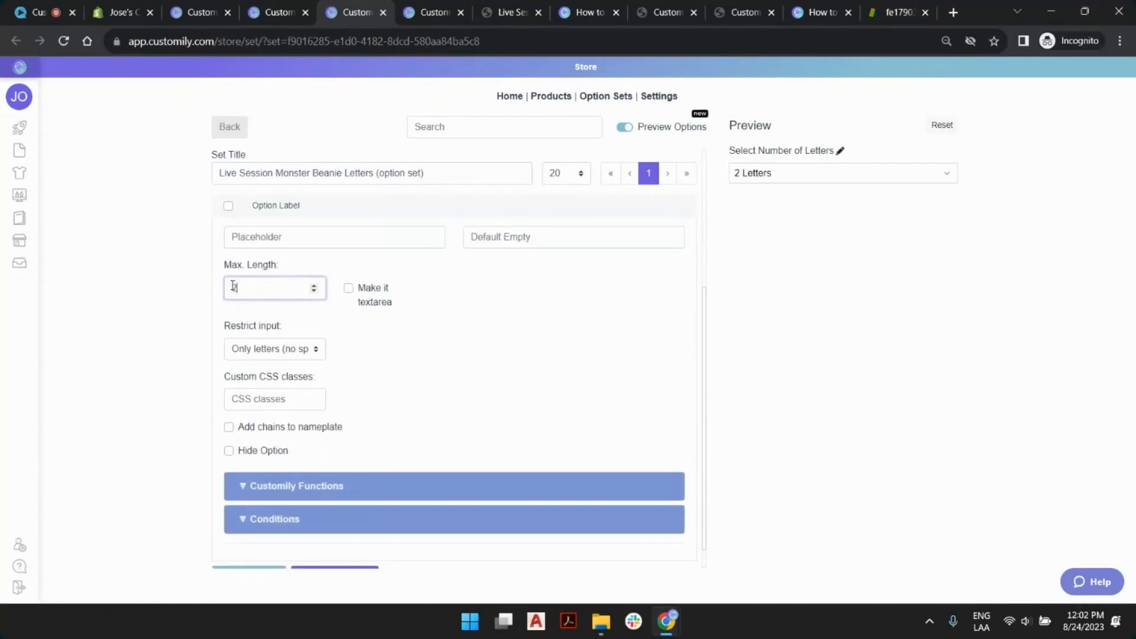
click(559, 335)
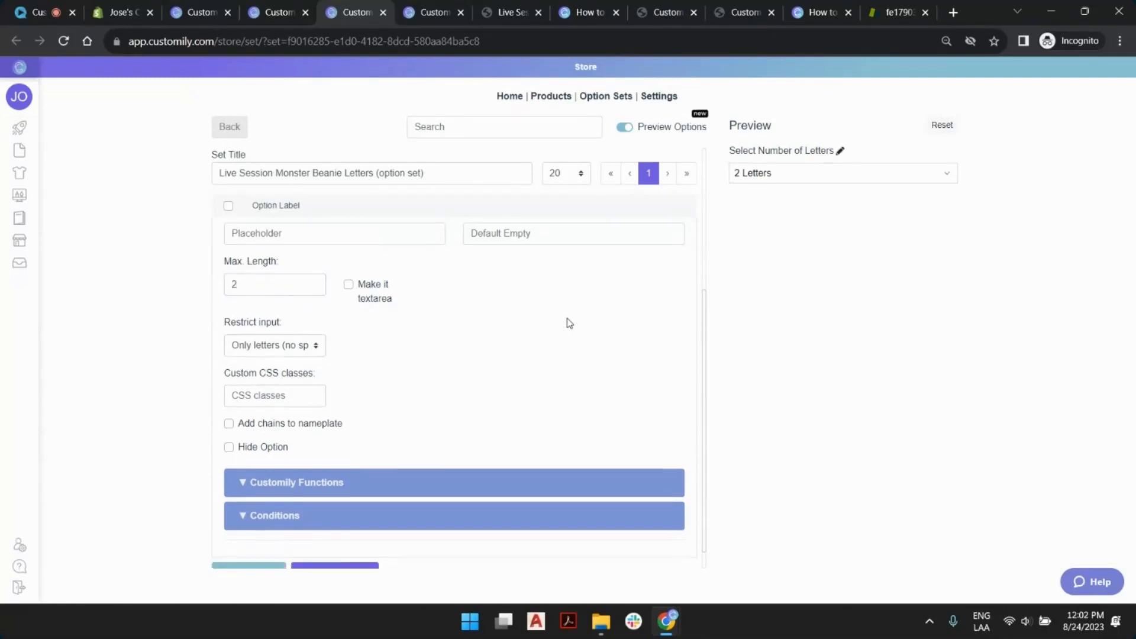
Change the copy's condition to show it when Select Number of Letters is 2 Letters instead of 1 Letter
scroll(566, 323, down, 1)
click(396, 493)
scroll(473, 421, down, 2)
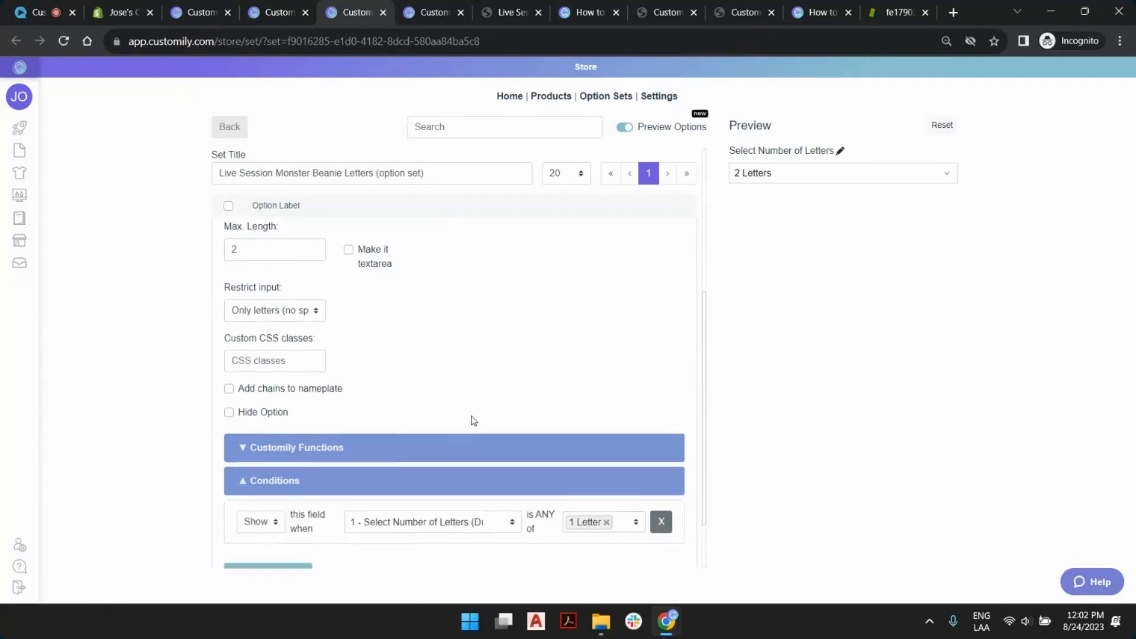
click(635, 439)
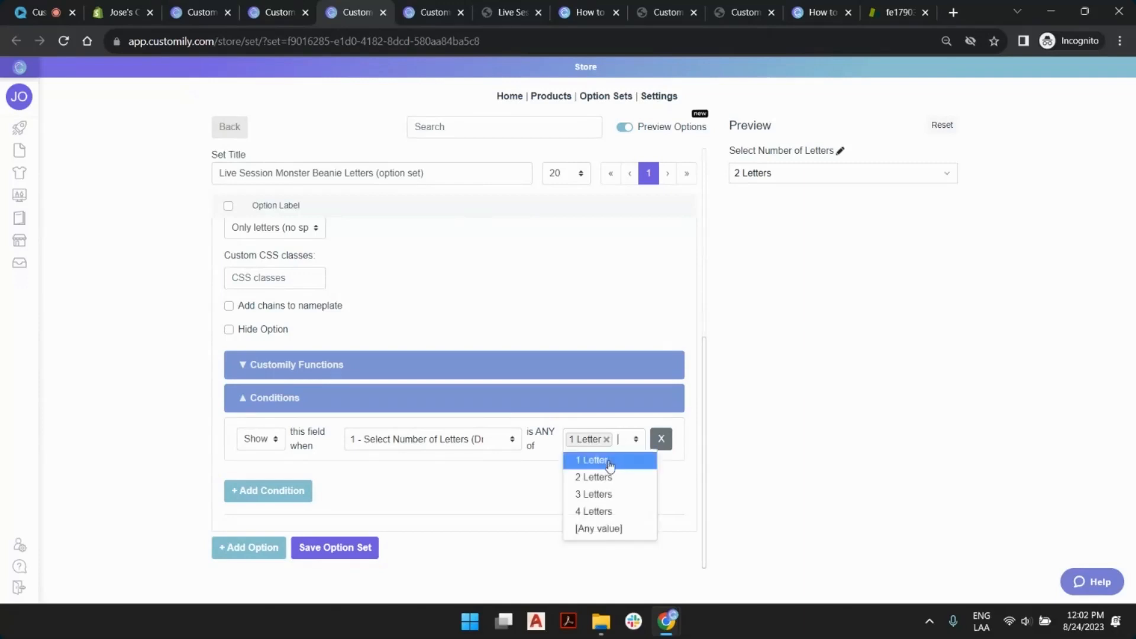
click(605, 476)
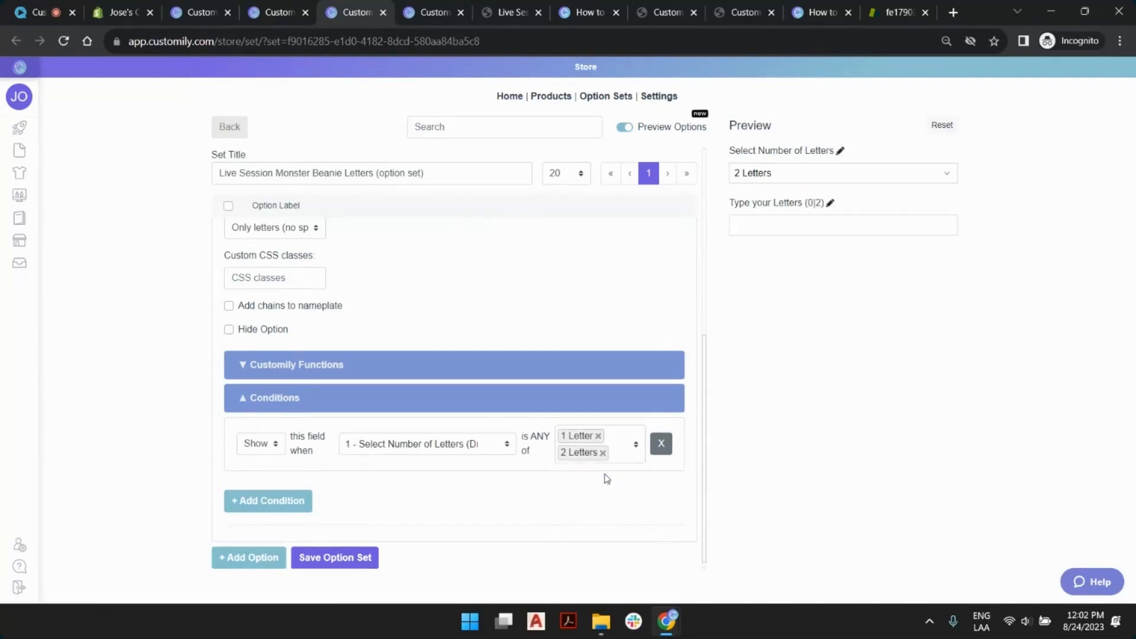
click(597, 436)
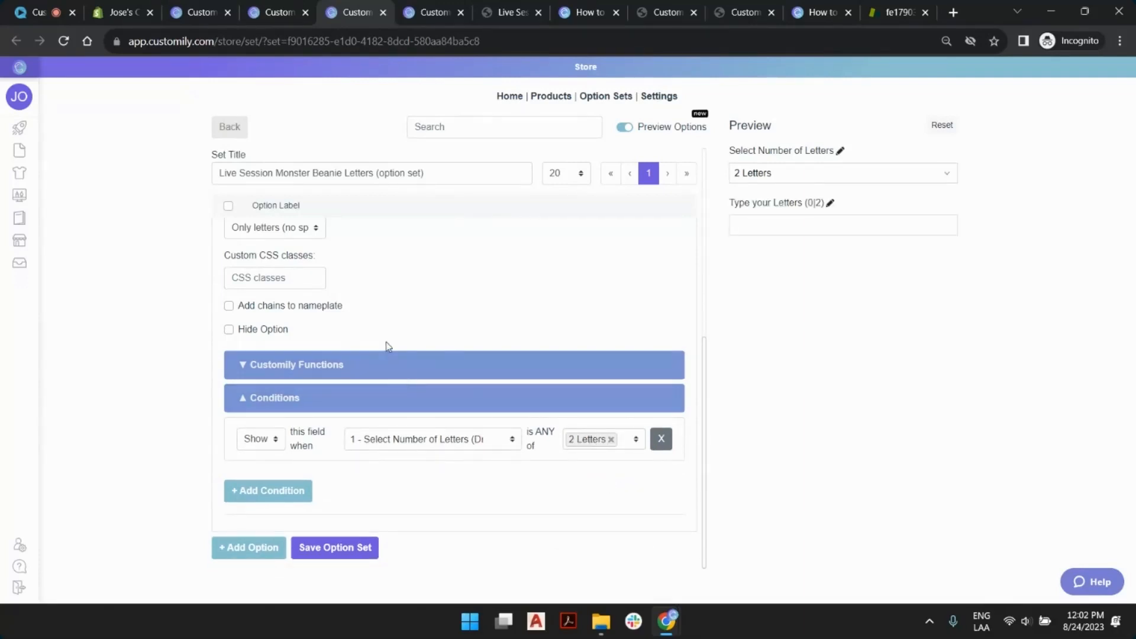
Check the 2 Letters image IDs in the template and set the option's Dynamic Image Initial Image Id to 8
click(340, 366)
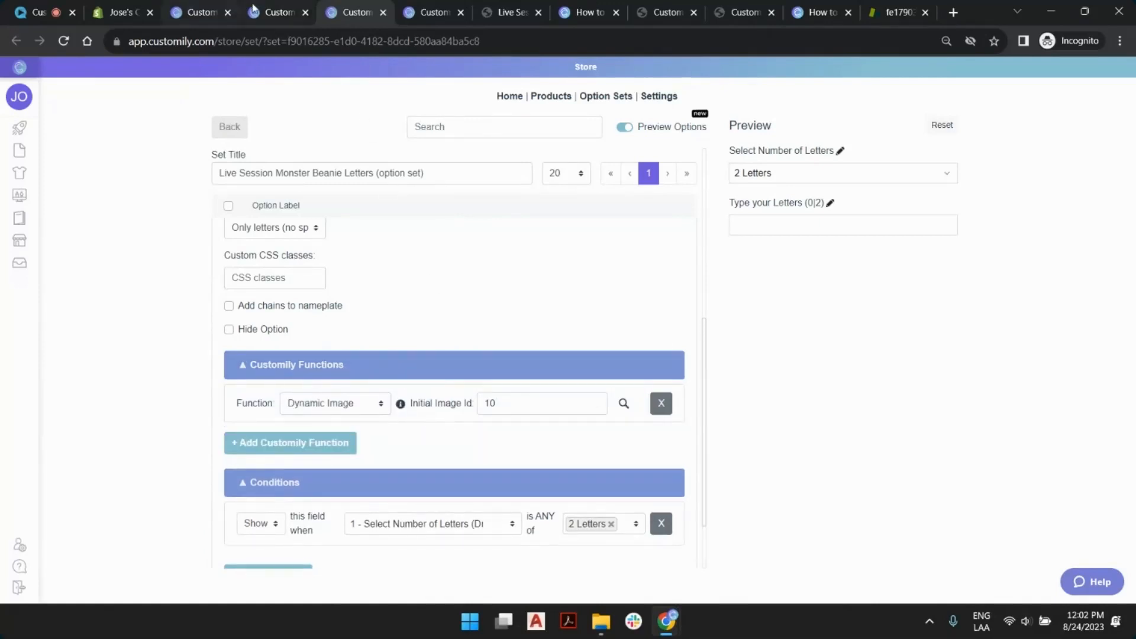
key(ctrl+shift+Tab)
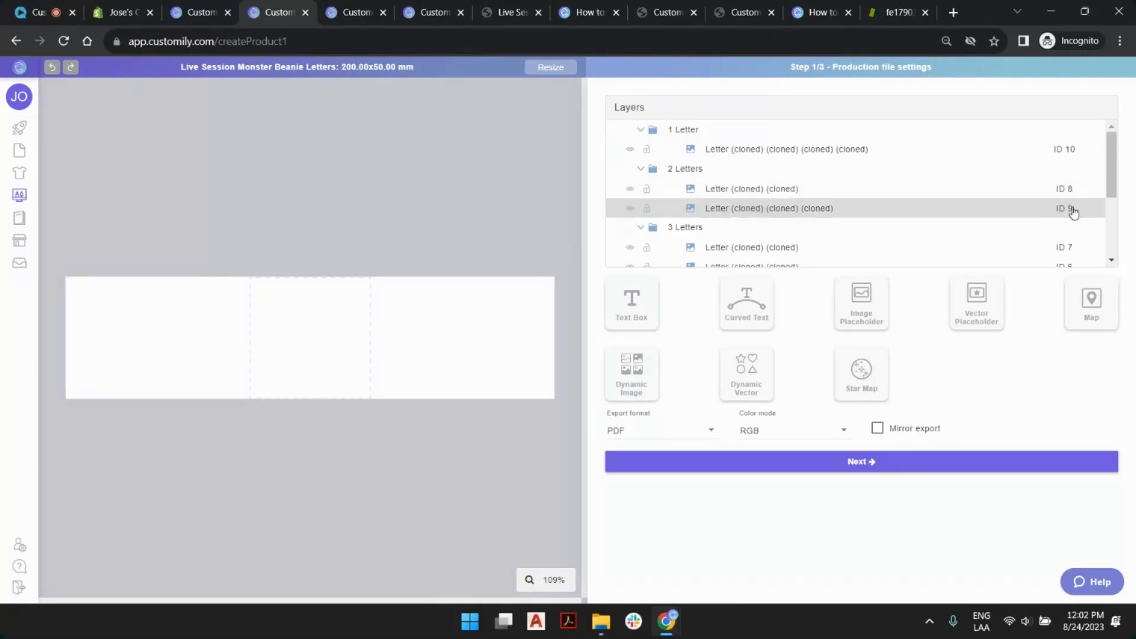
click(350, 13)
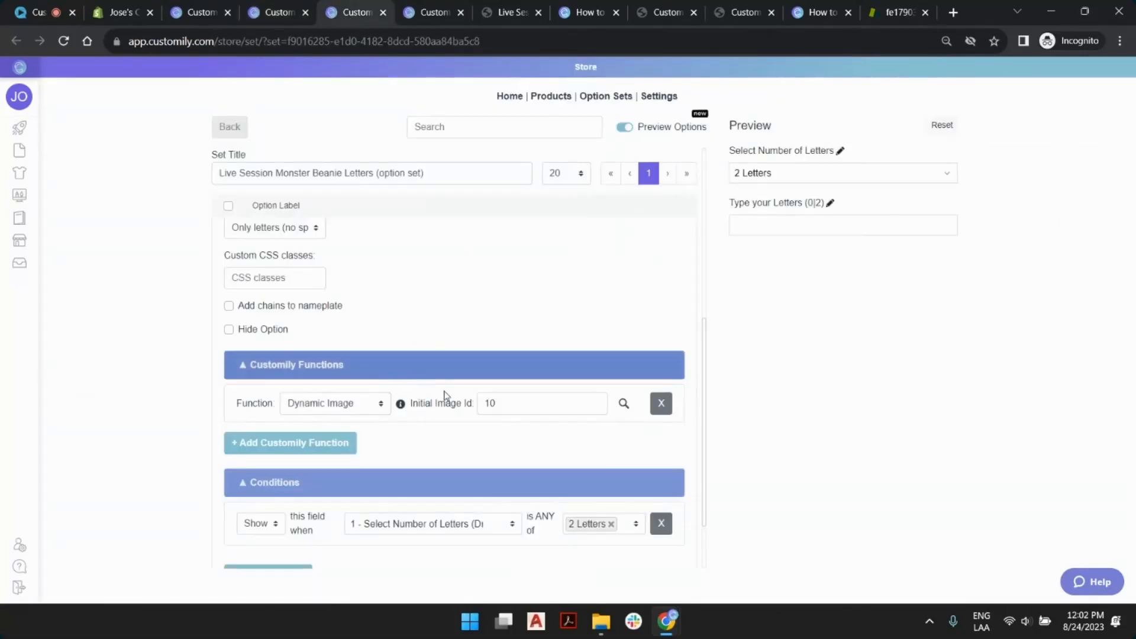
double_click(494, 407)
text(8)
click(506, 452)
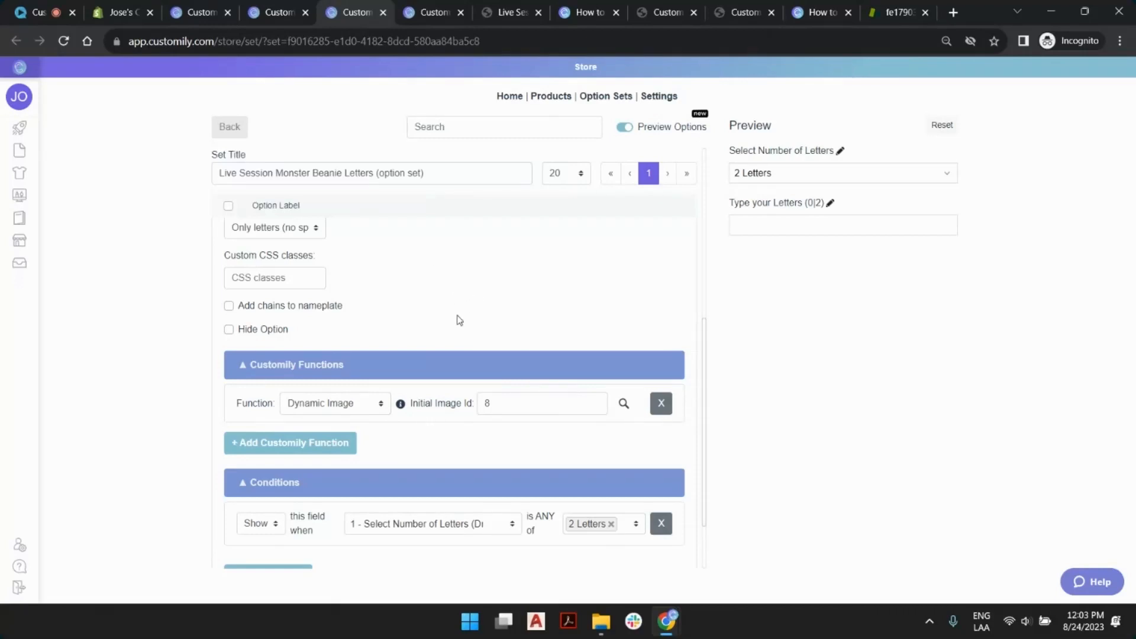
Clone the two-letter Type your Letters option and remove the (CLONED) suffix from the copy's label
scroll(459, 321, up, 4)
scroll(460, 320, up, 2)
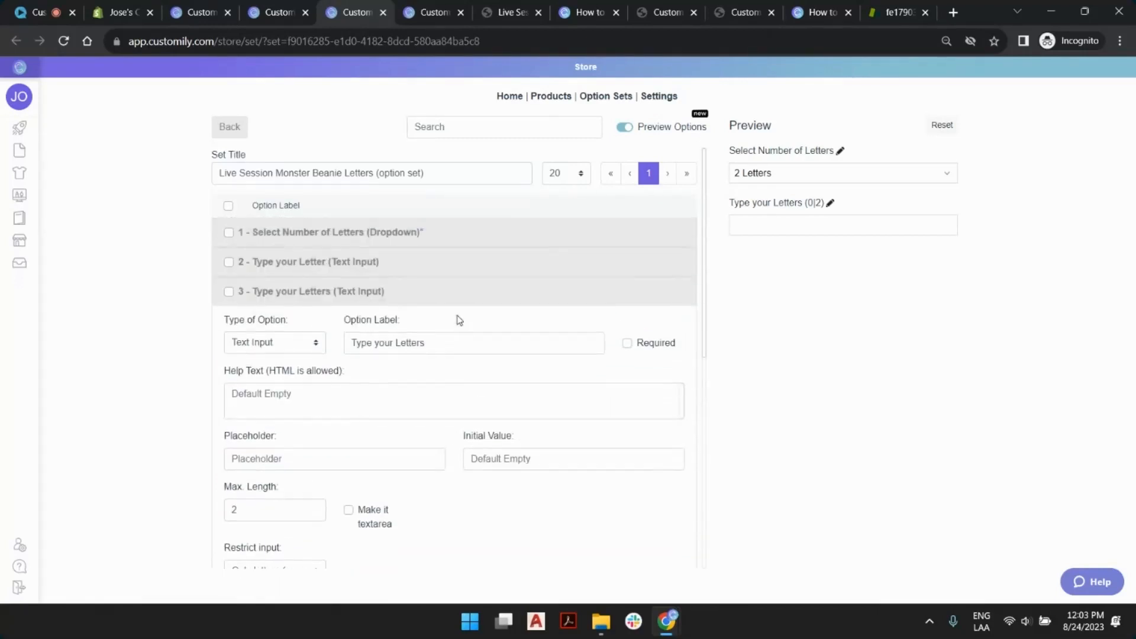
click(453, 295)
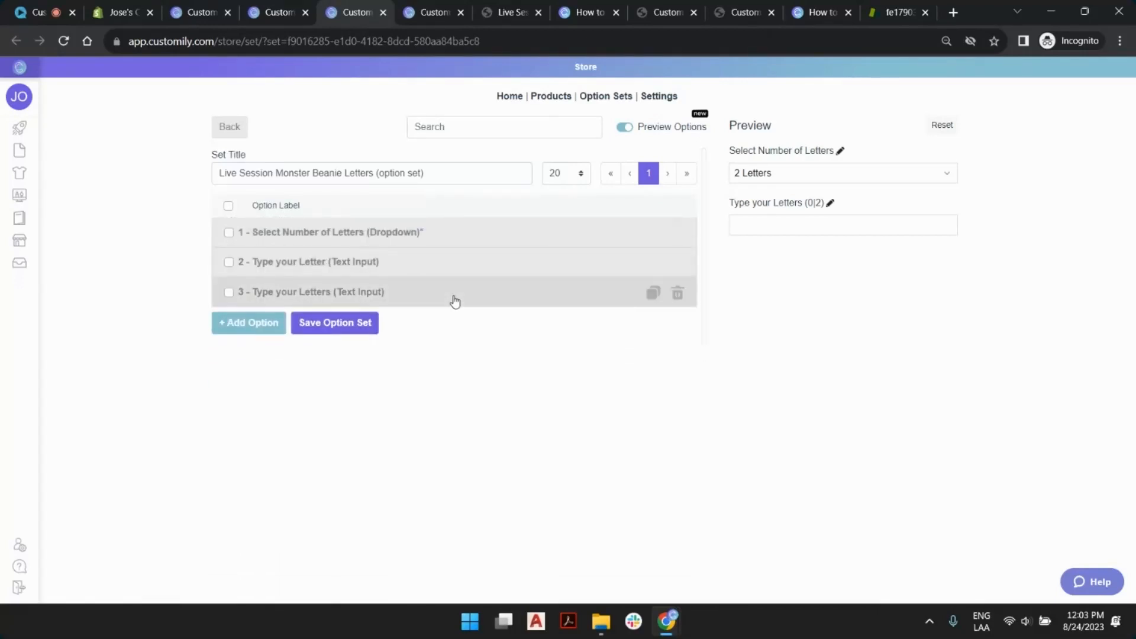
click(651, 292)
click(480, 325)
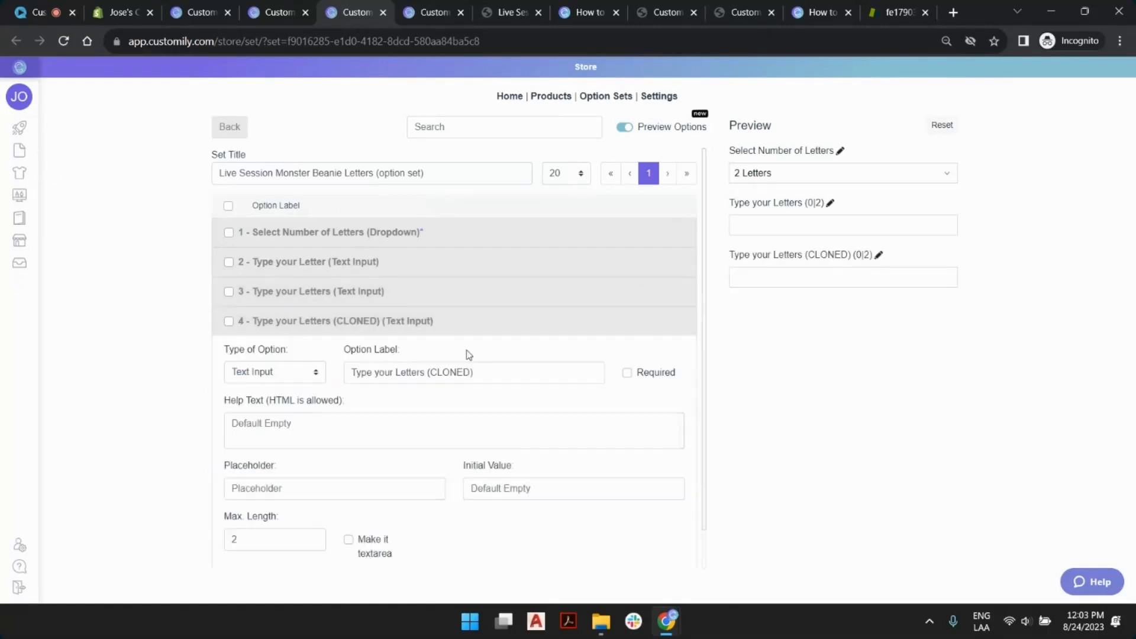
drag(431, 372, 513, 371)
key(BackSpace)
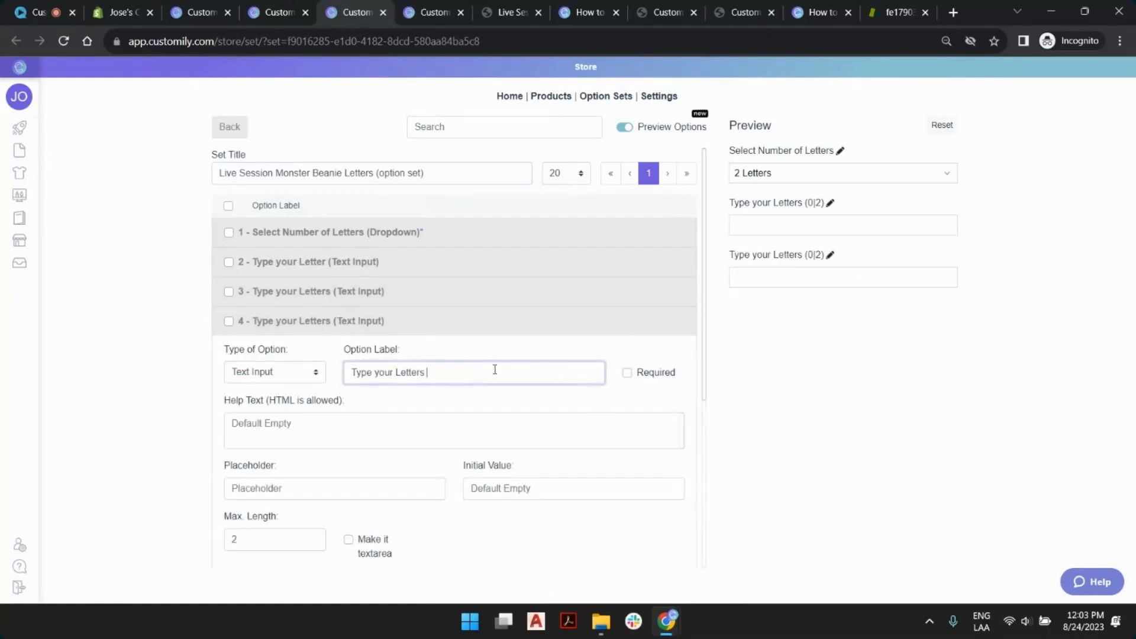
Set the maximum length of the fourth option, Type your Letters, to 3
scroll(495, 367, down, 5)
click(284, 259)
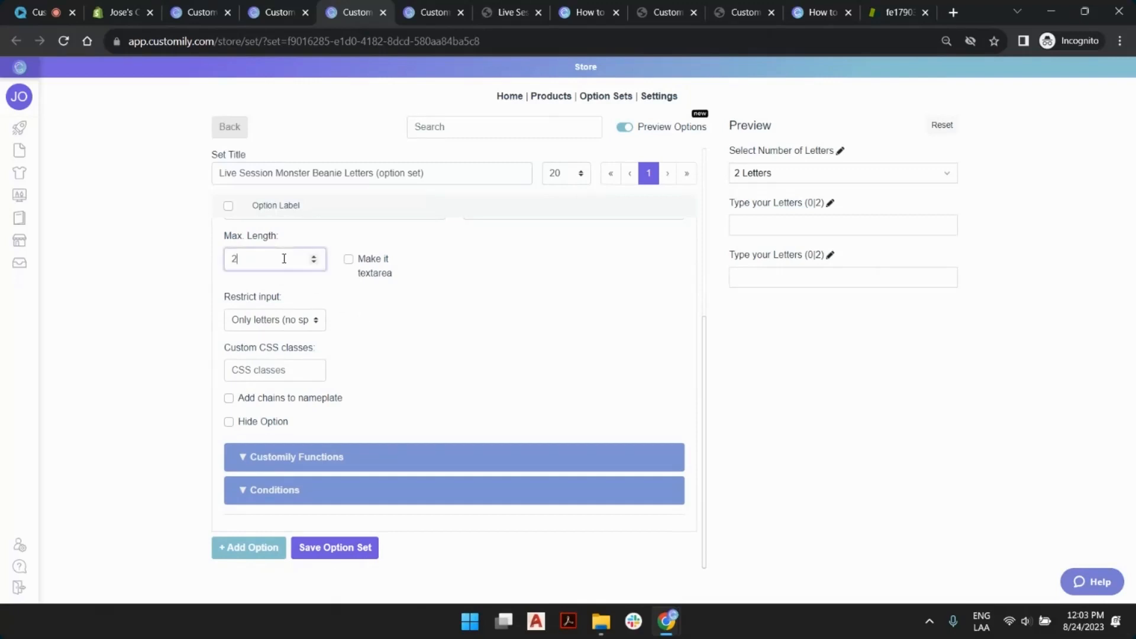
click(314, 256)
click(443, 273)
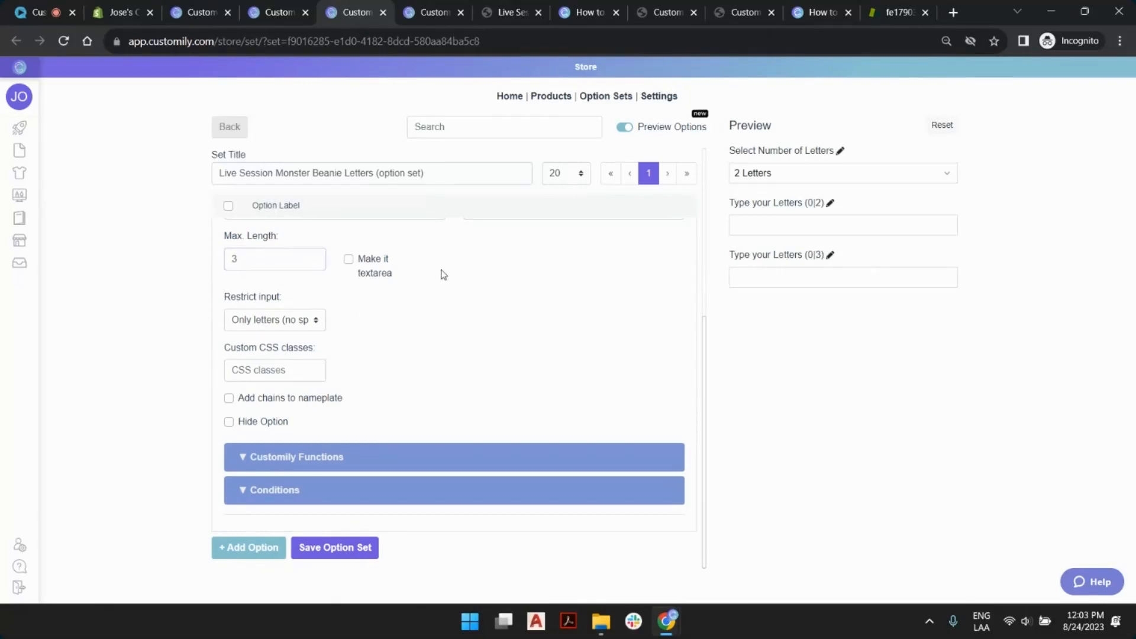
Change the fourth option's condition to show it when Select Number of Letters is 3 Letters instead of 2 Letters
click(442, 497)
click(638, 531)
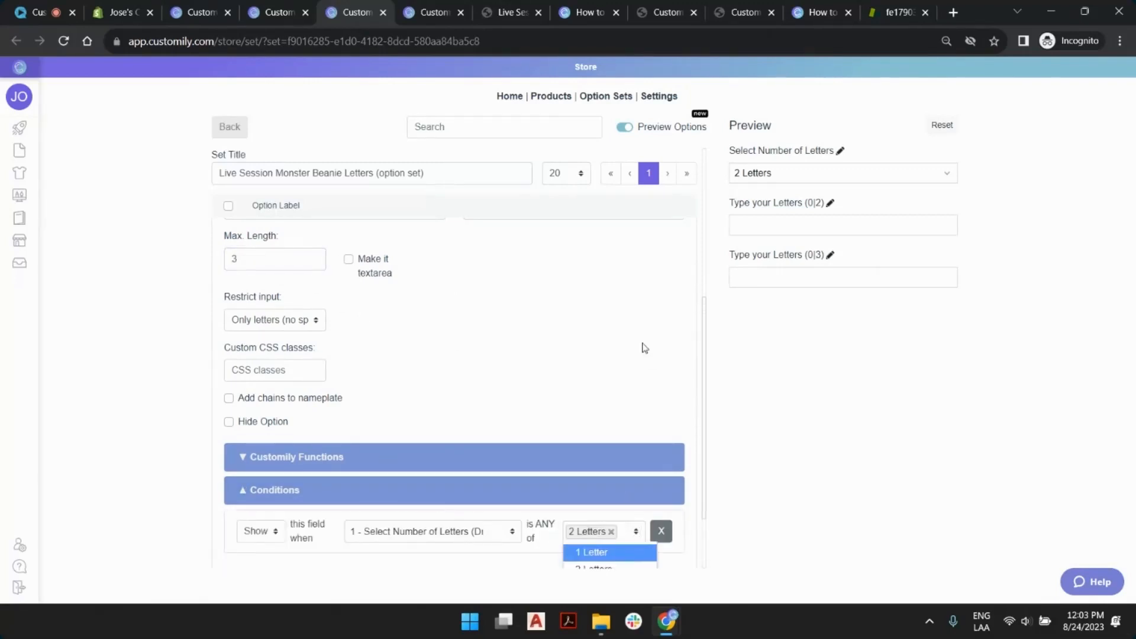
scroll(643, 349, down, 2)
click(617, 496)
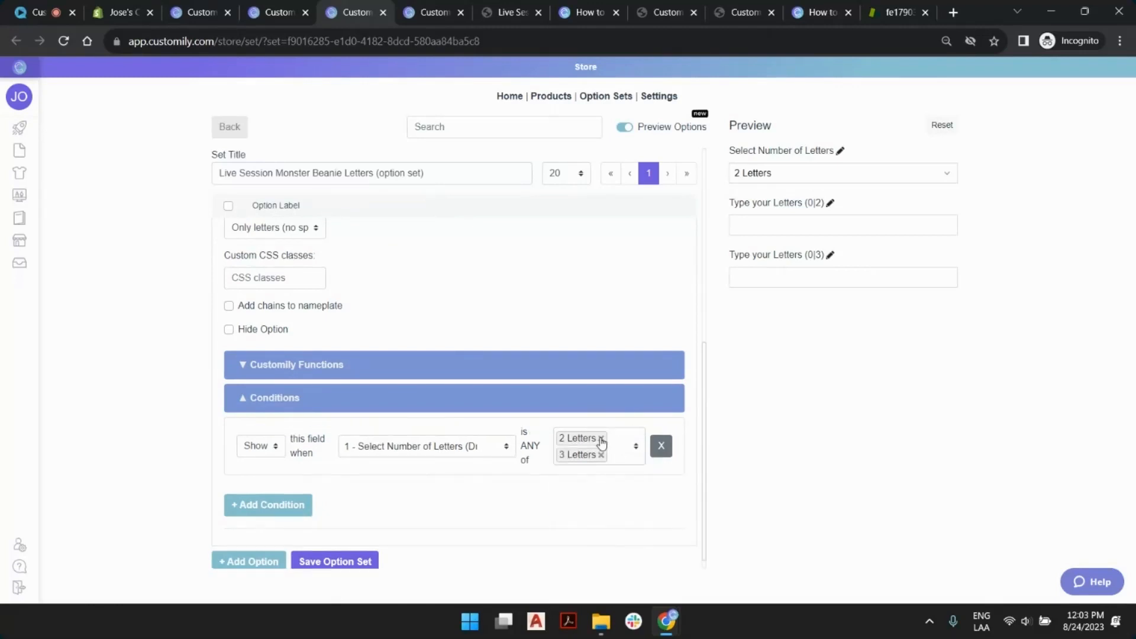
click(602, 439)
Check the 3 Letters image IDs in the template and set the fourth option's Dynamic Image Initial Image Id to 5
click(278, 12)
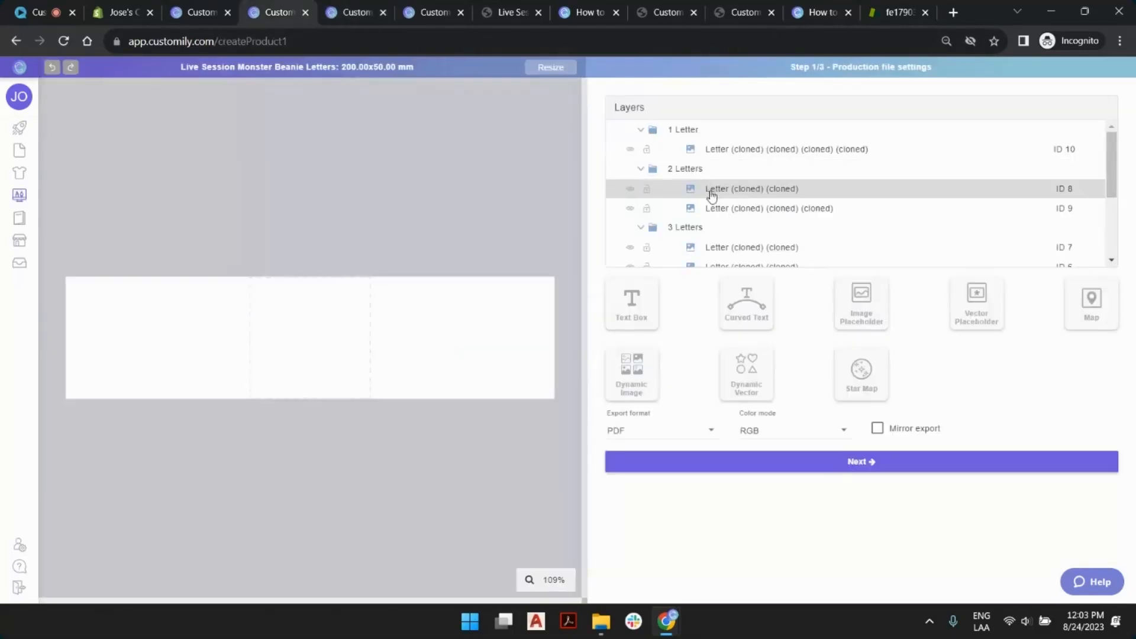
scroll(846, 224, down, 2)
scroll(828, 204, up, 1)
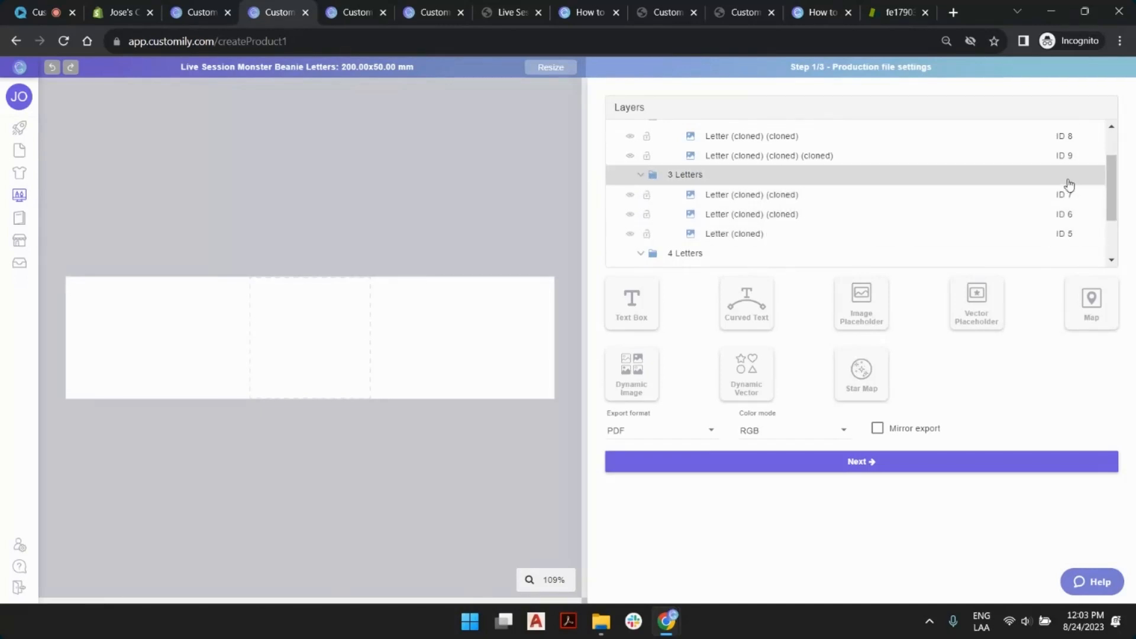
click(361, 12)
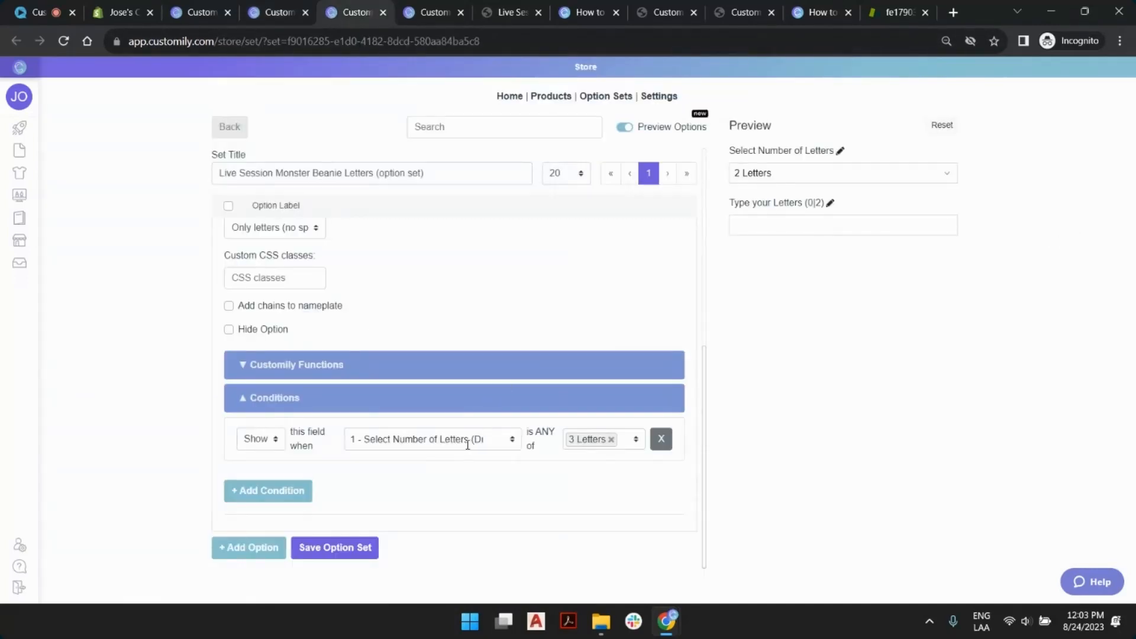
click(362, 373)
click(487, 403)
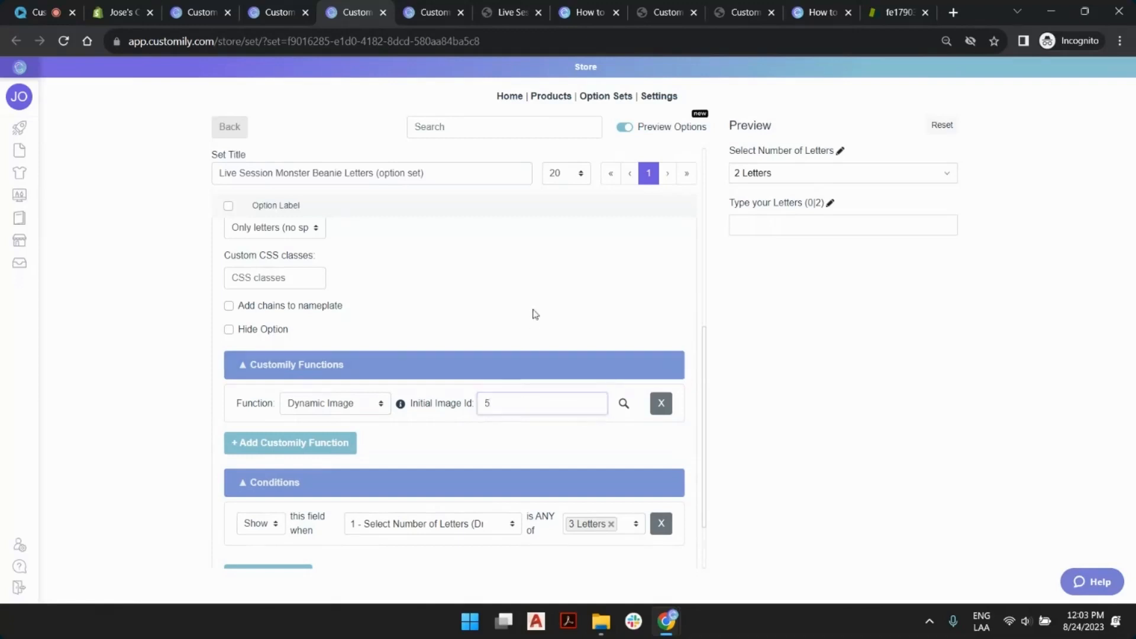
Clone the three-letter Type your Letters option and remove the (CLONED) suffix from the new copy's label
scroll(471, 309, up, 10)
click(447, 331)
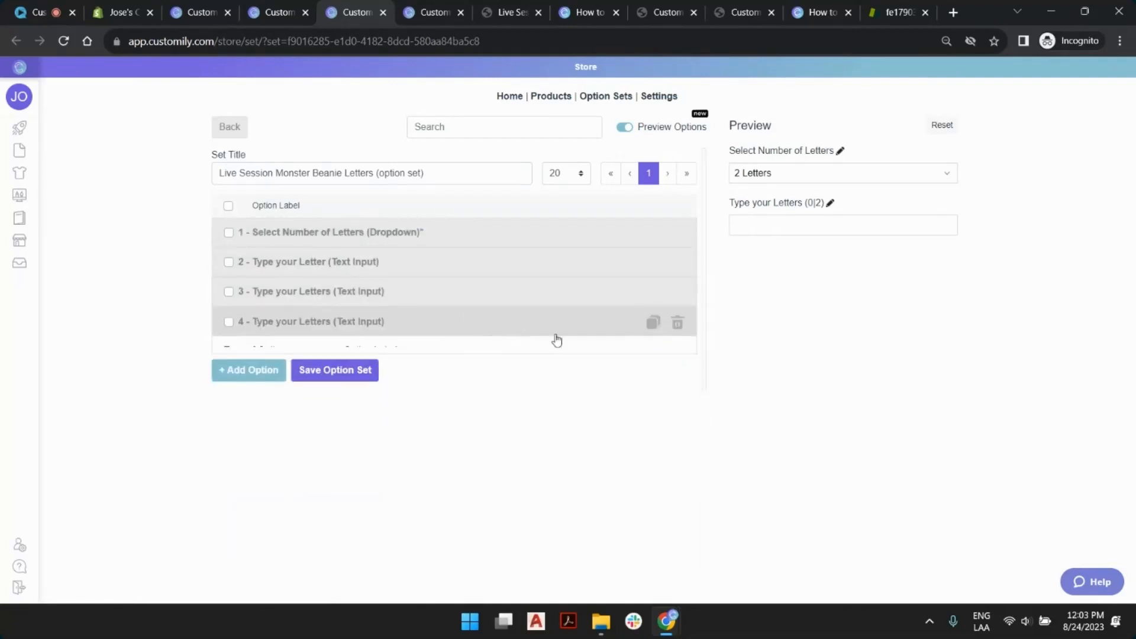
click(650, 323)
click(393, 355)
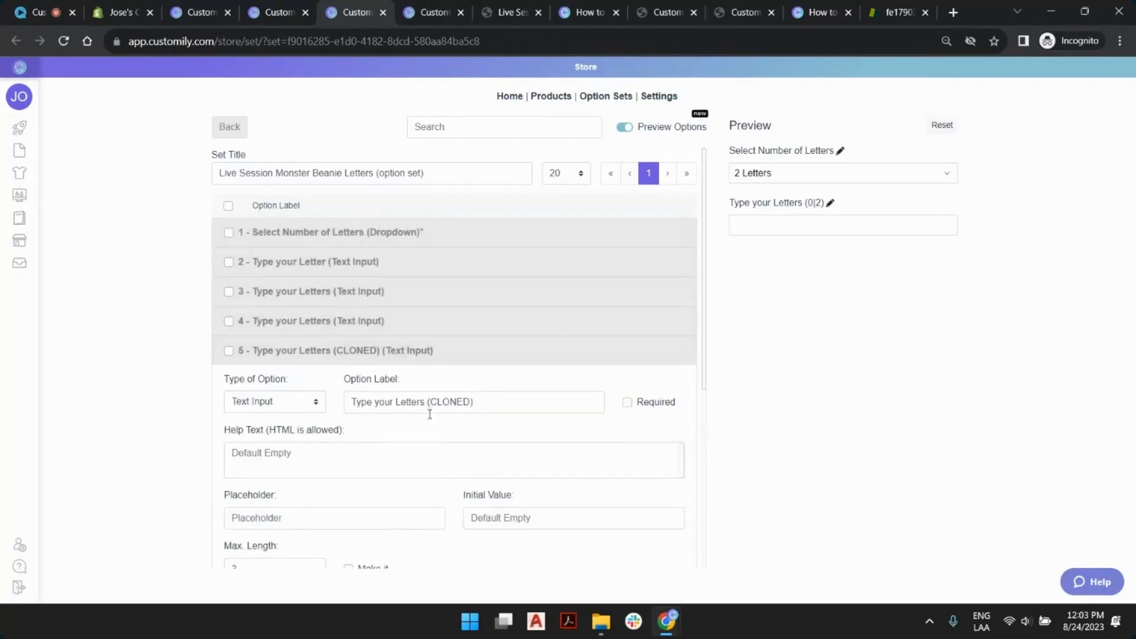
key(shift+End)
key(BackSpace)
click(510, 443)
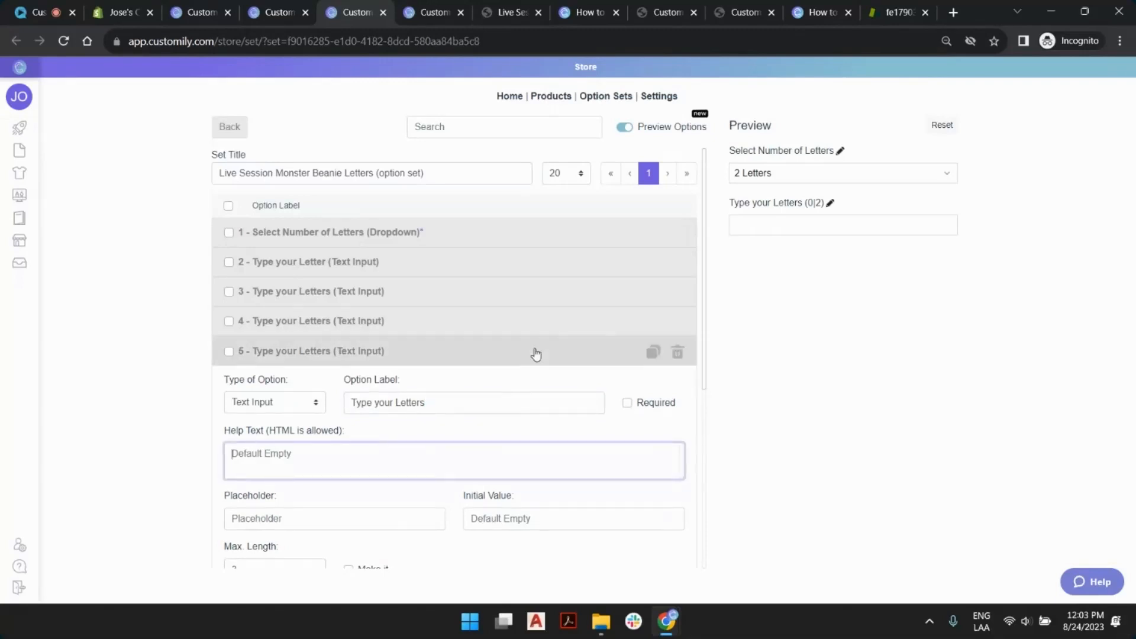
Set the fifth option's maximum length to 4 and its condition to show only when Select Number of Letters is 4 Letters
scroll(537, 354, down, 5)
click(314, 270)
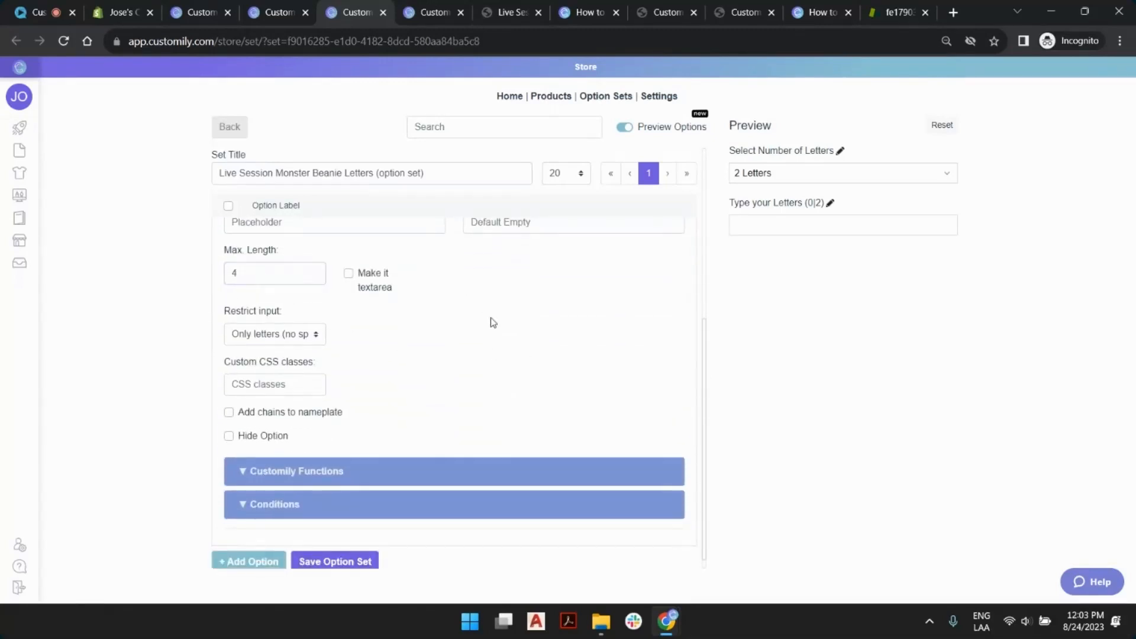
scroll(523, 309, down, 1)
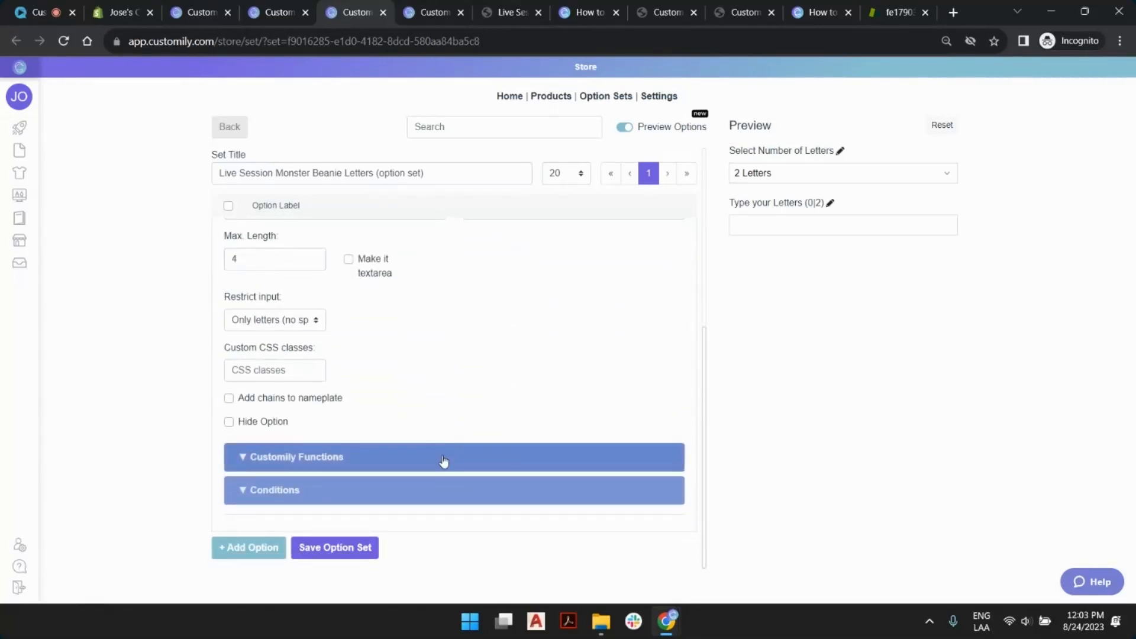
click(436, 491)
scroll(515, 436, down, 3)
click(645, 439)
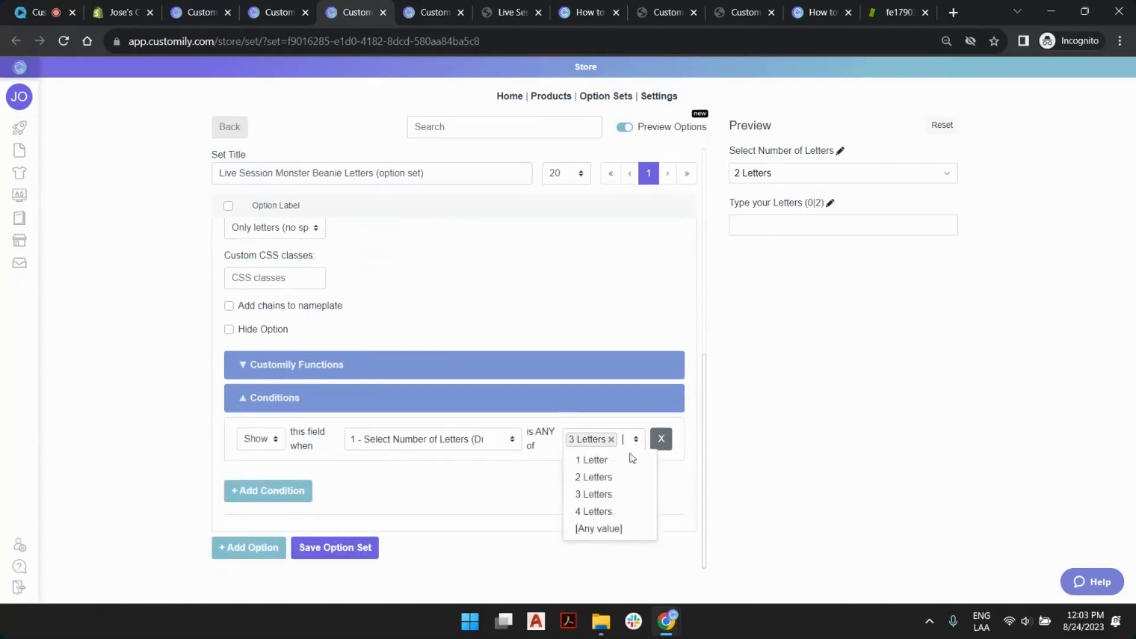
click(616, 508)
click(605, 443)
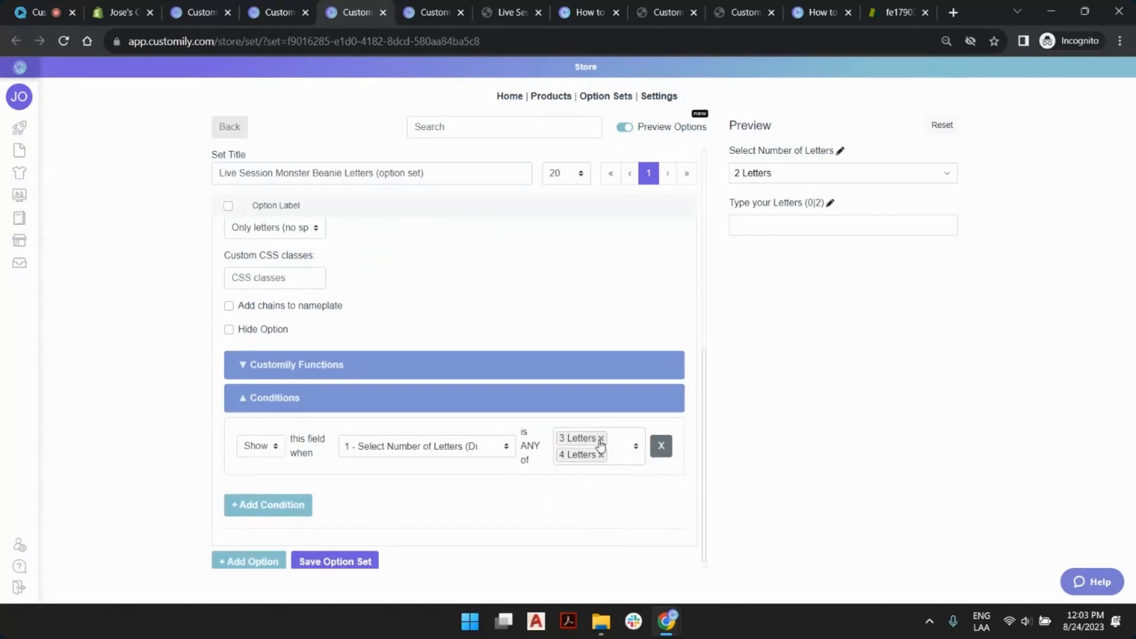
click(600, 439)
Check the 4 Letters image IDs in the template and set the fifth option's Dynamic Image Initial Image Id to 1
click(393, 373)
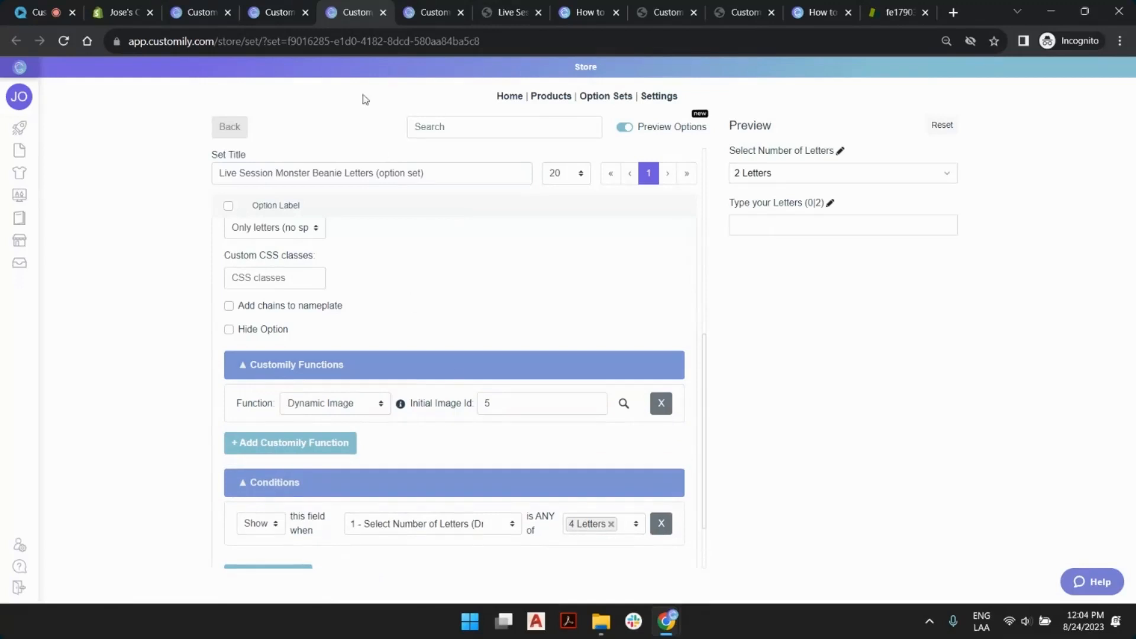
click(278, 12)
scroll(834, 197, down, 2)
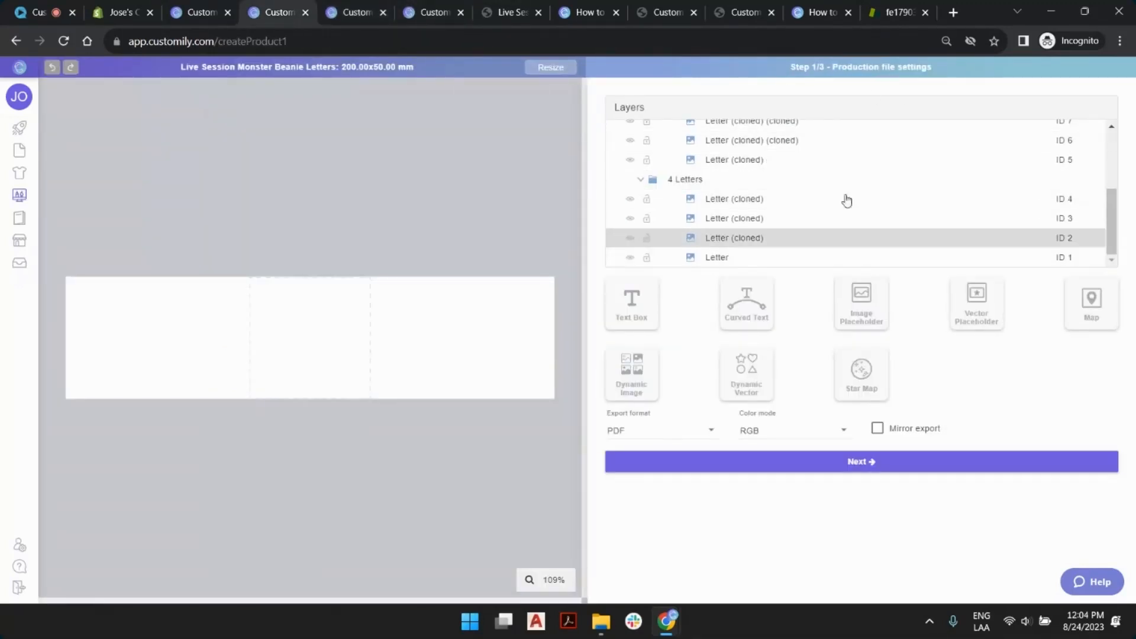
click(355, 12)
double_click(491, 403)
text(1)
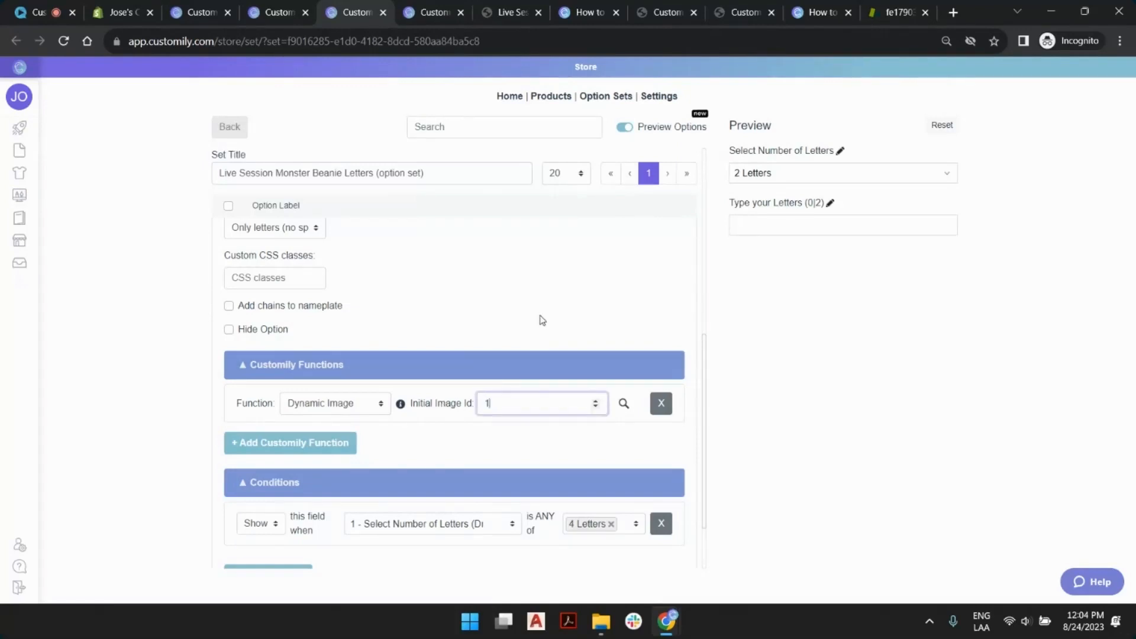
scroll(489, 300, up, 7)
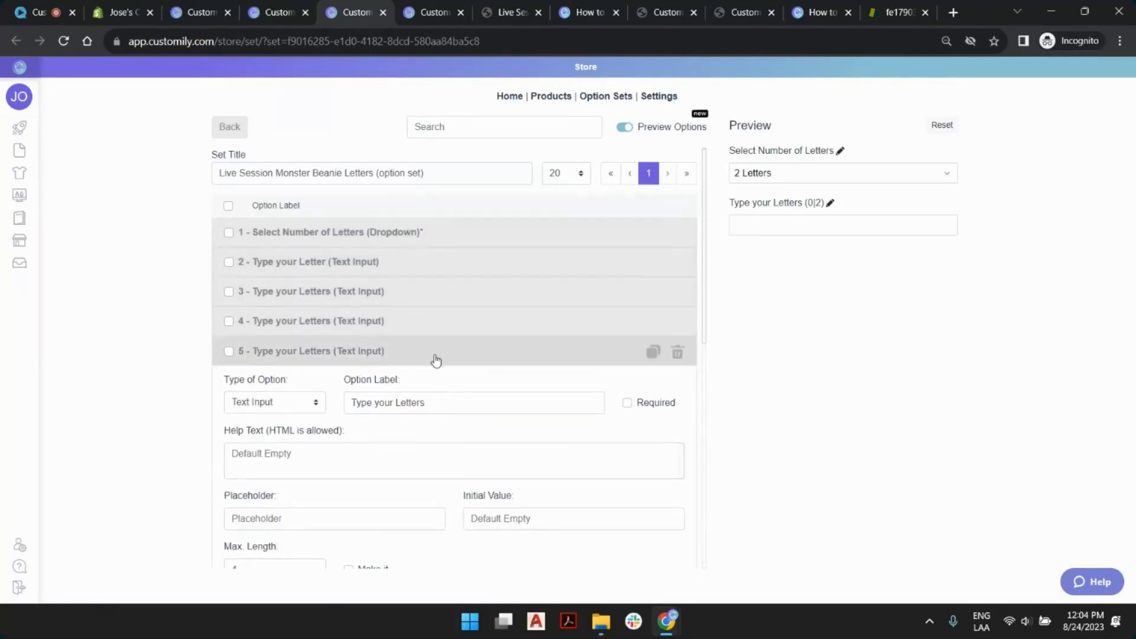
Collapse the fifth option and preview the Select Number of Letters choices from 1 Letter through 4 Letters to check the conditional text inputs
click(436, 358)
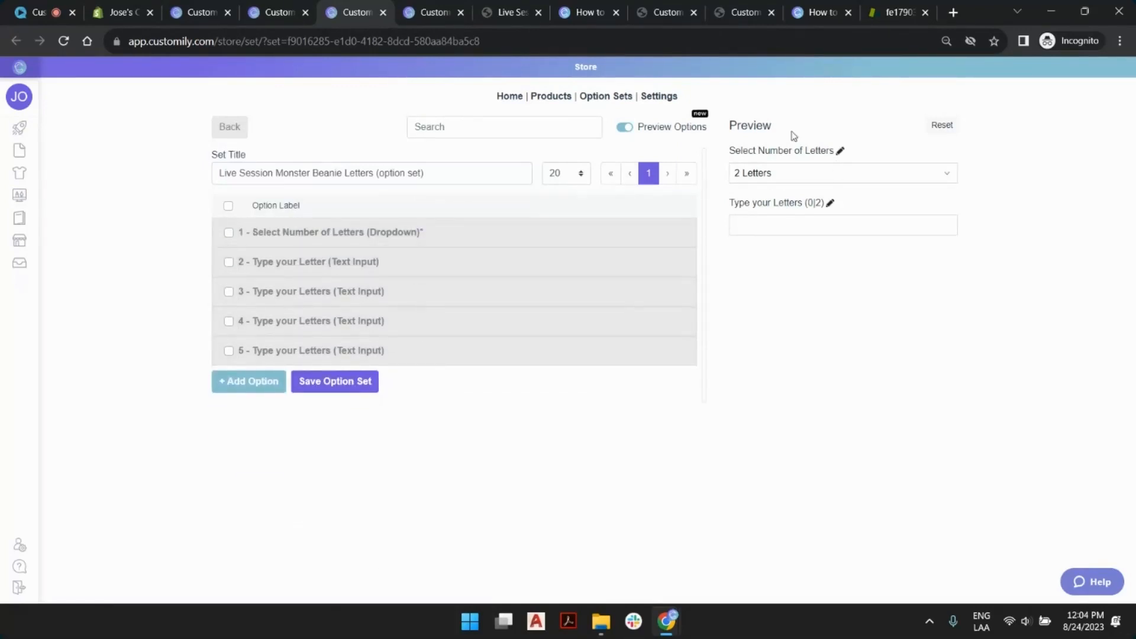
click(771, 174)
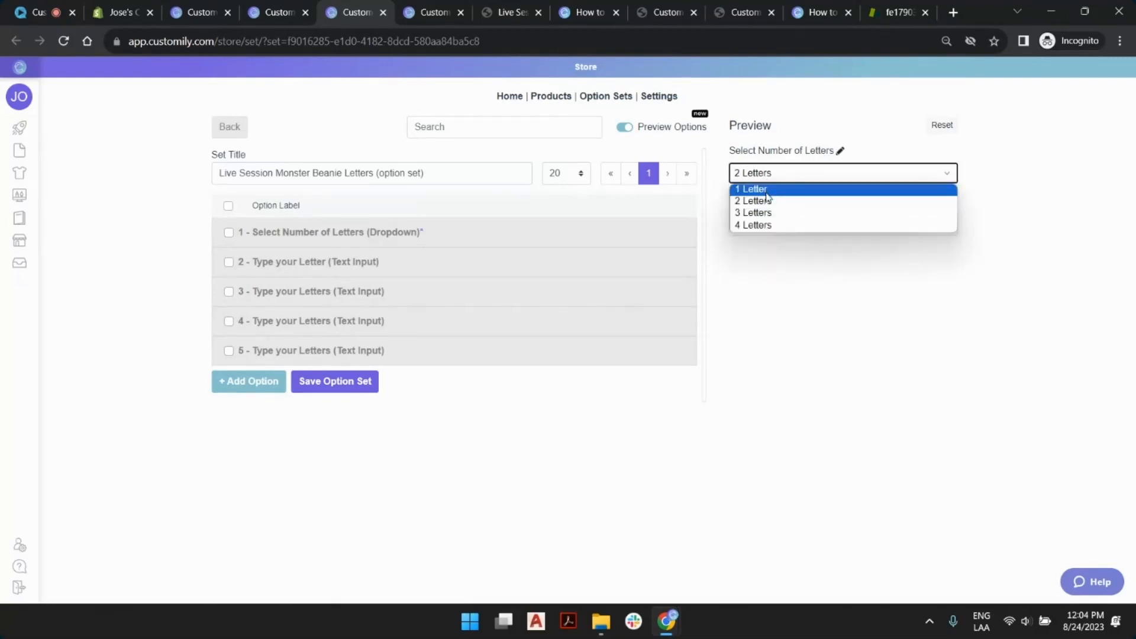
click(771, 186)
click(772, 178)
click(775, 191)
click(773, 173)
click(774, 201)
click(772, 174)
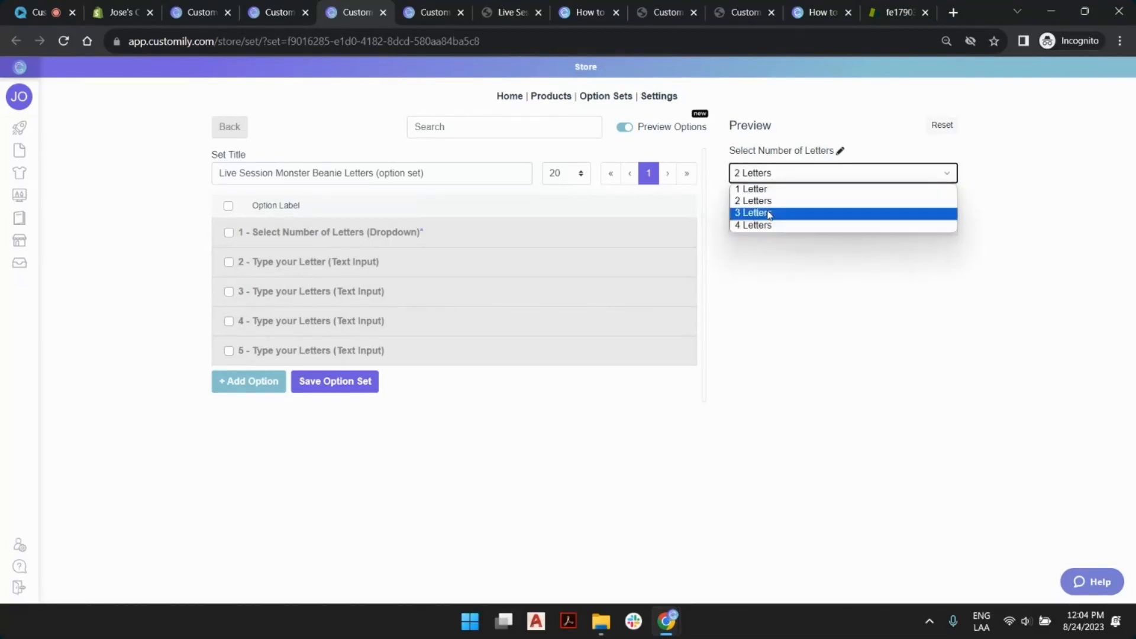
click(775, 213)
click(772, 174)
click(769, 225)
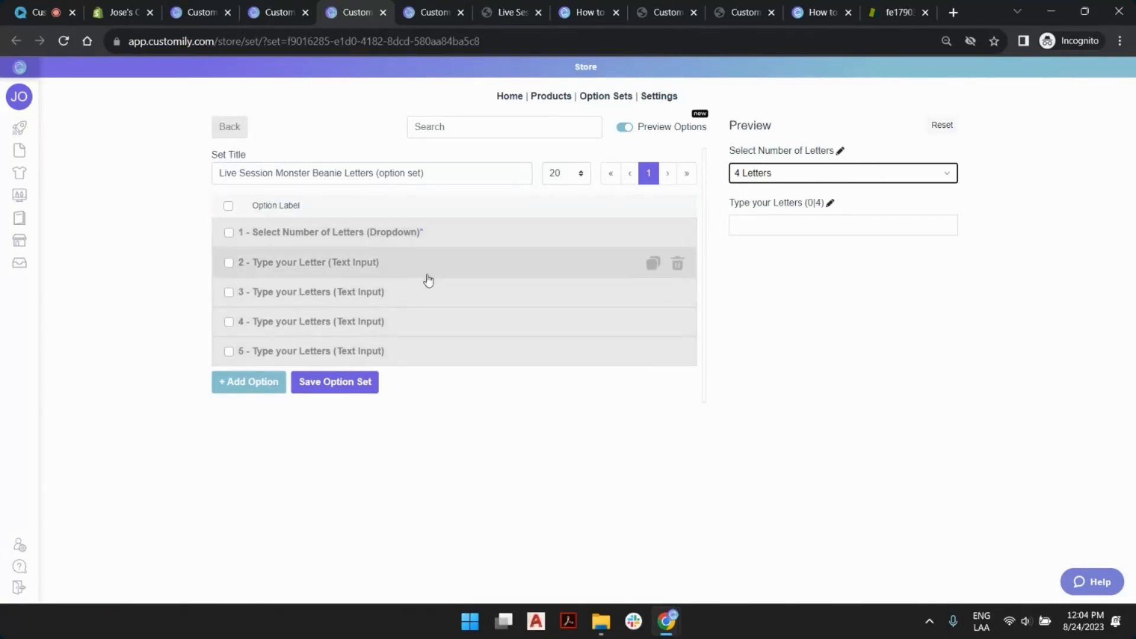
Save the option set and reload the Live Session Monster Beanie product page in the store
click(348, 384)
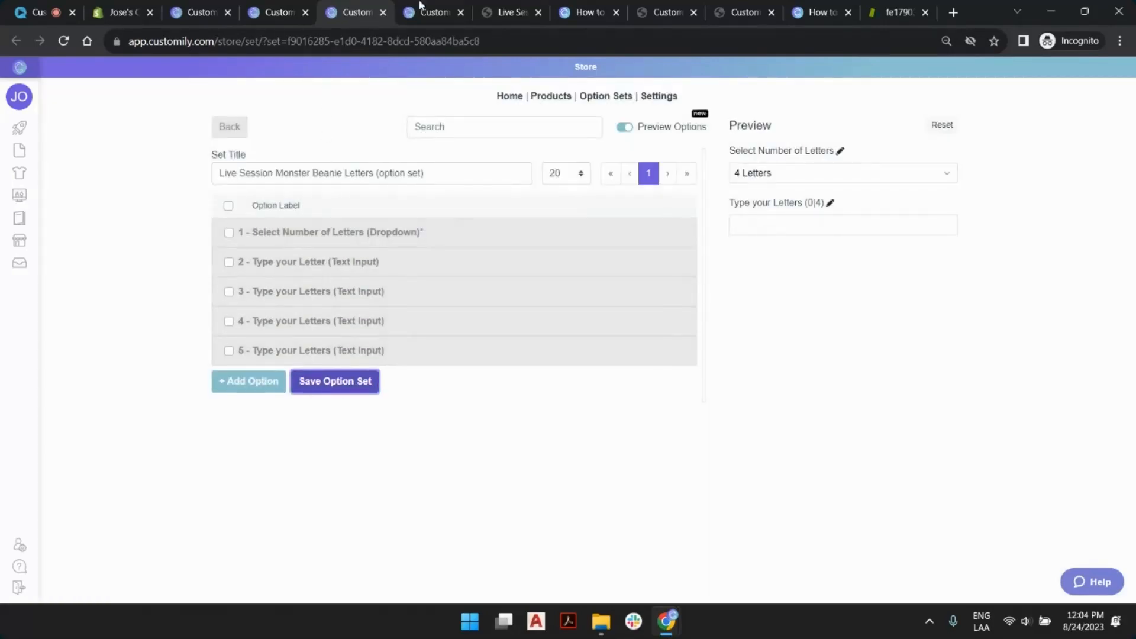
click(510, 12)
scroll(758, 407, up, 6)
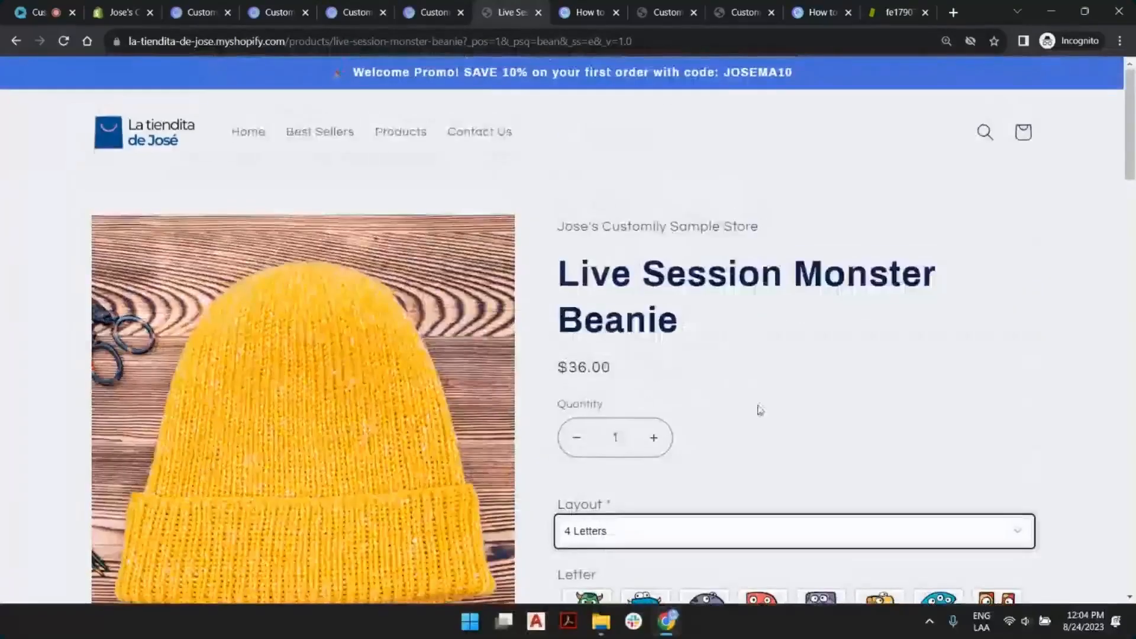
click(65, 36)
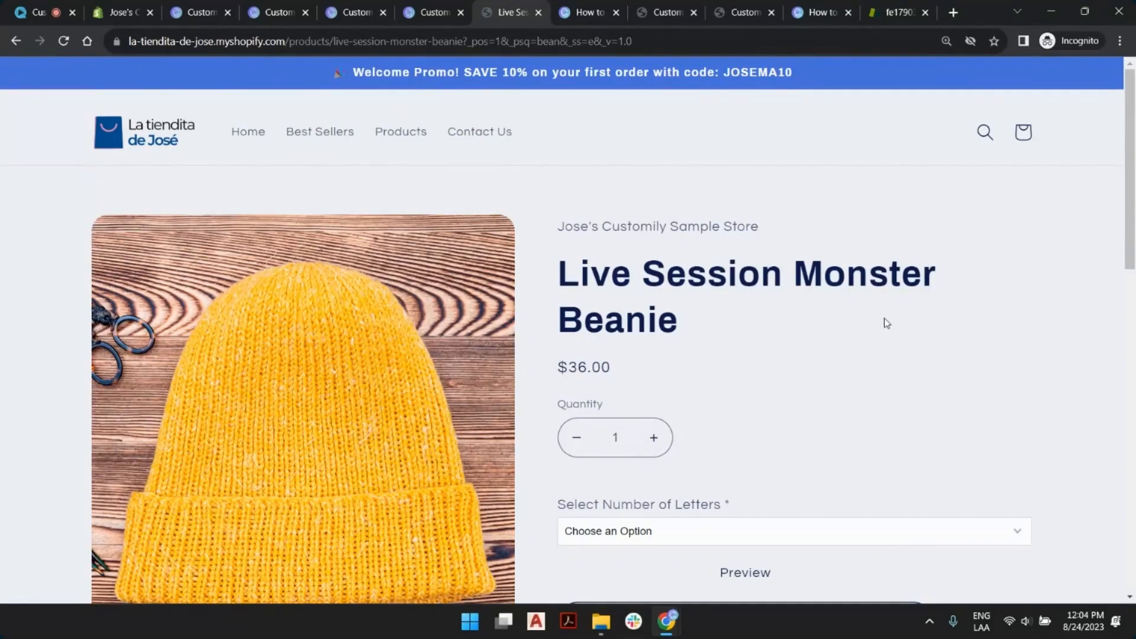
Test the one-letter layout on the product page by choosing 1 Letter and entering A
scroll(886, 323, down, 3)
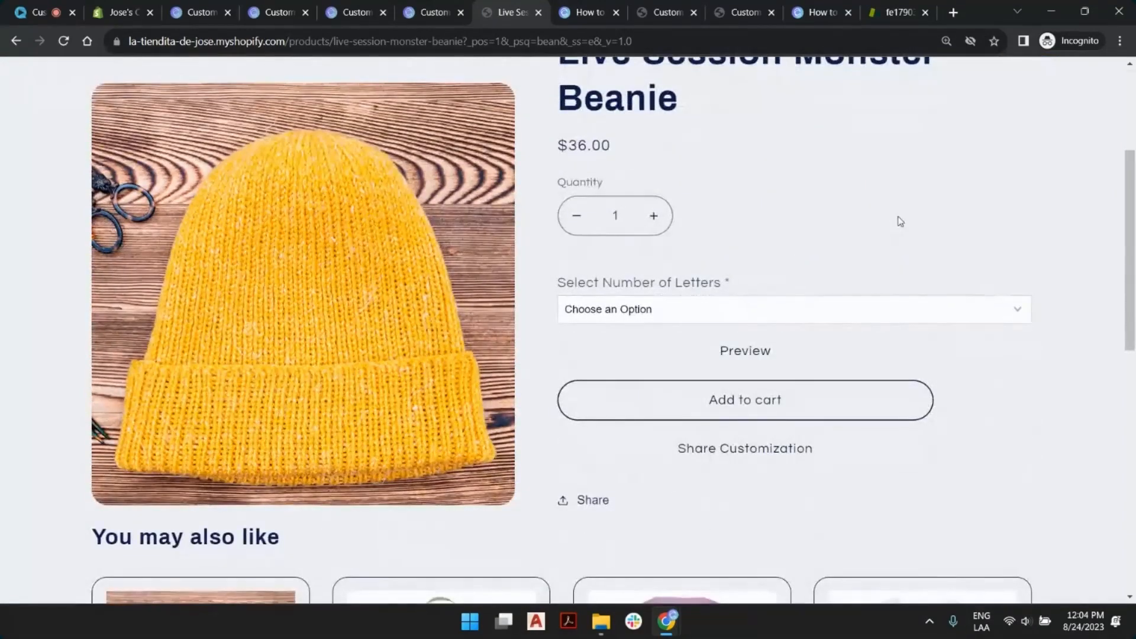
click(699, 304)
click(685, 343)
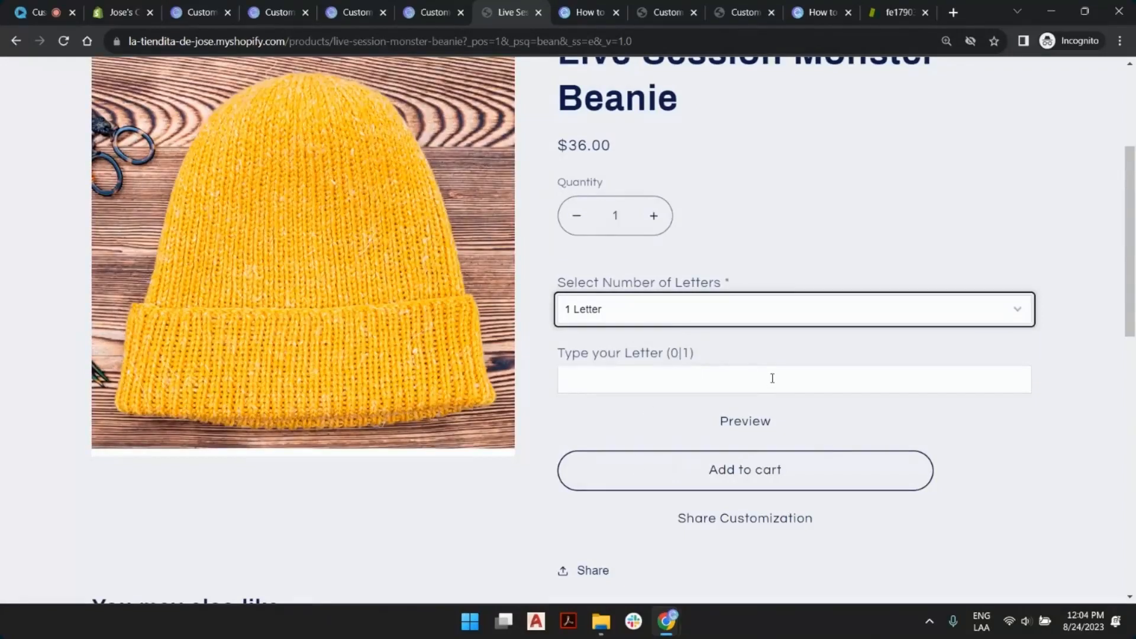
click(773, 377)
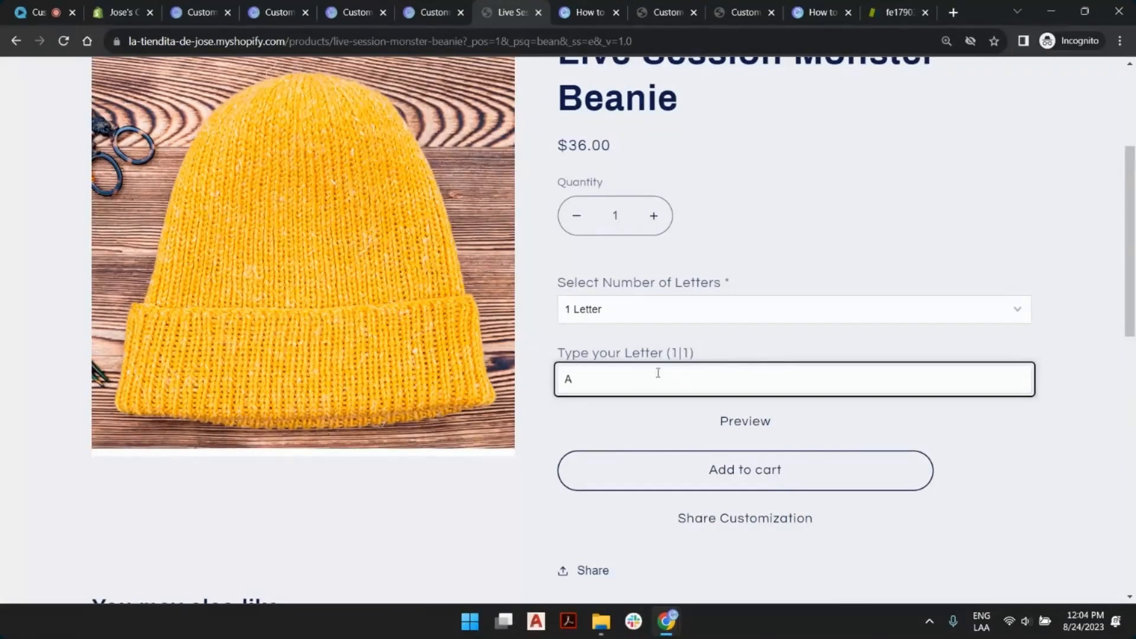
drag(658, 373, 531, 386)
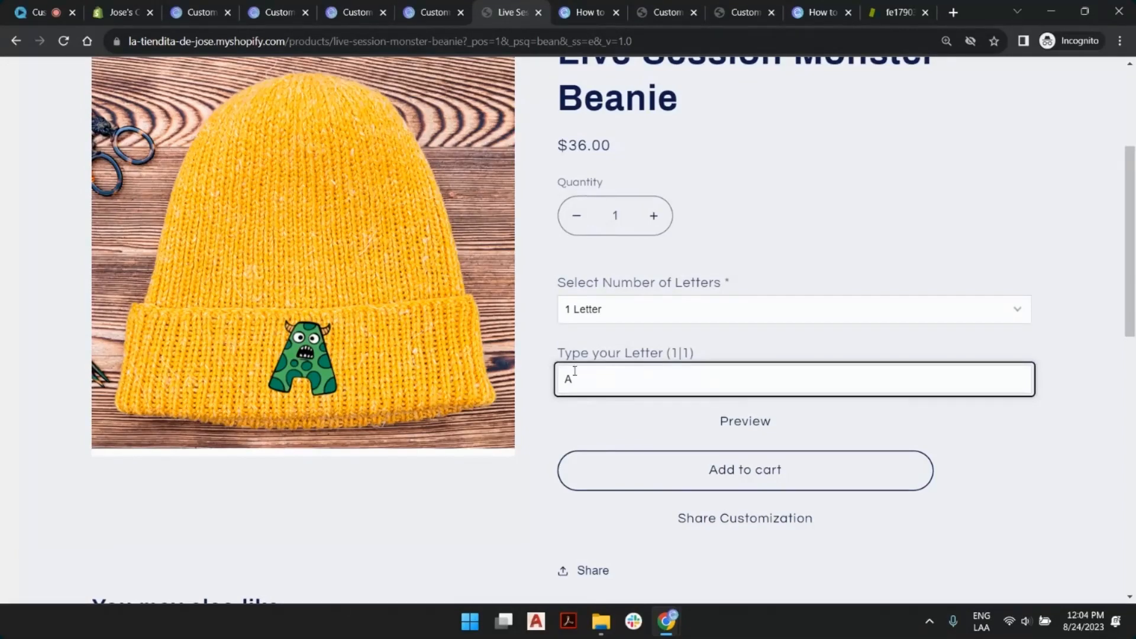
Test the 2 Letters layout with the text ts and the 3 Letters layout with the text mat
click(625, 316)
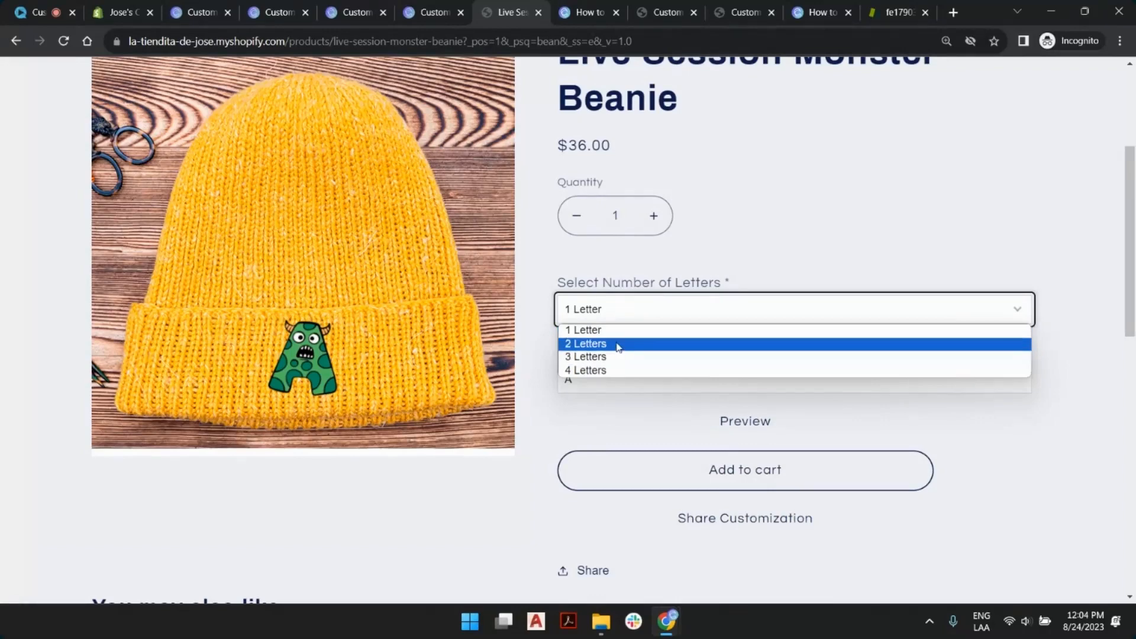
click(616, 343)
click(605, 376)
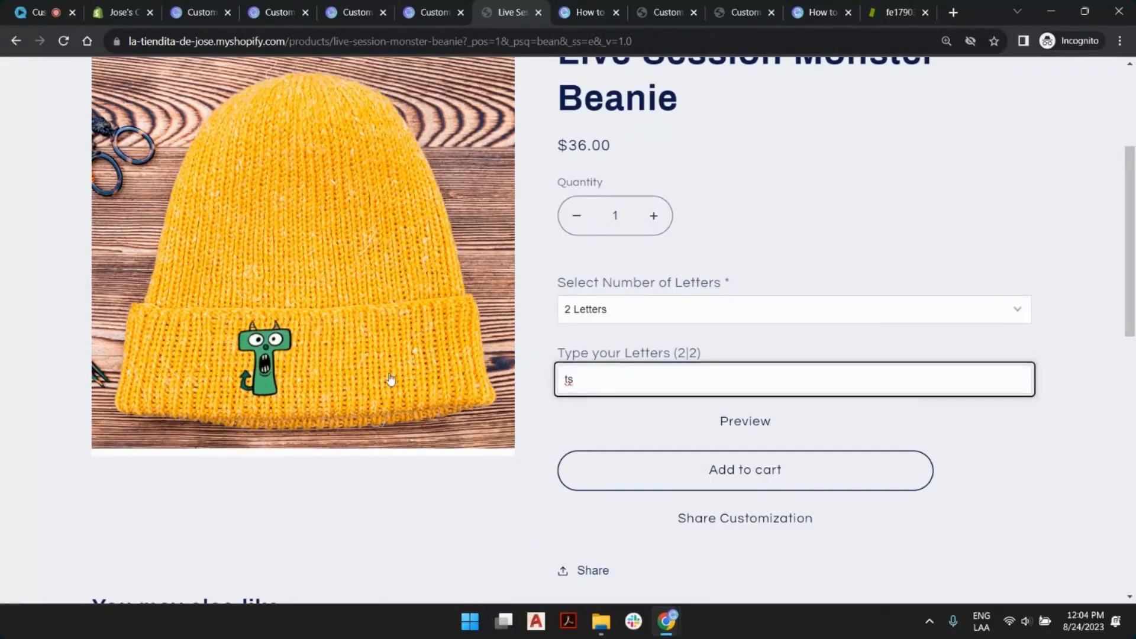
click(717, 319)
click(630, 356)
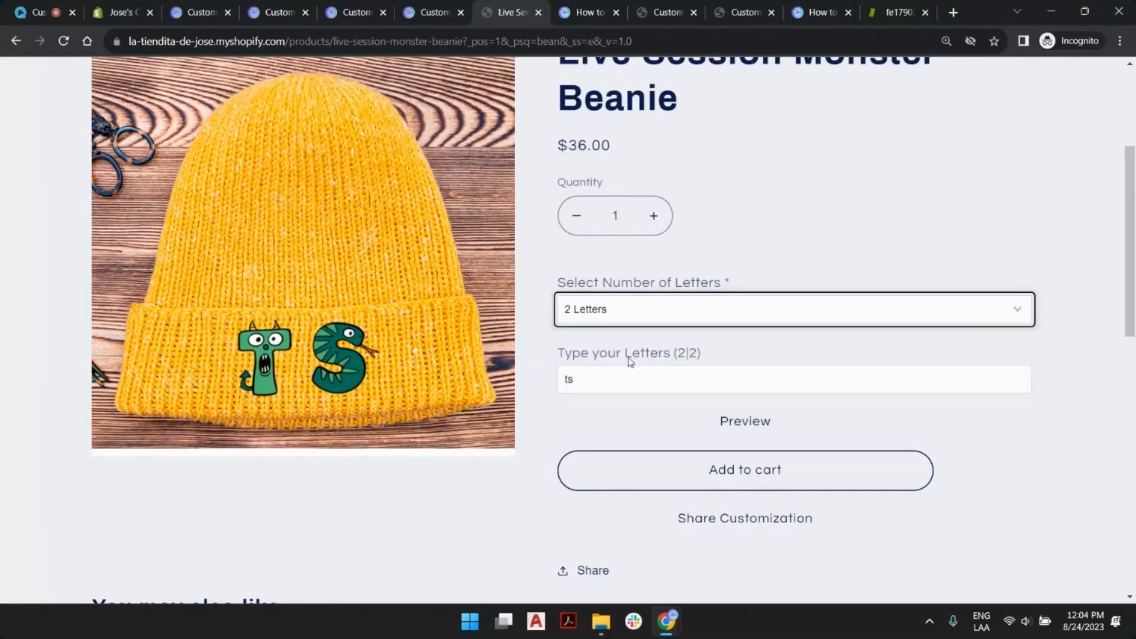
click(610, 381)
text(mat)
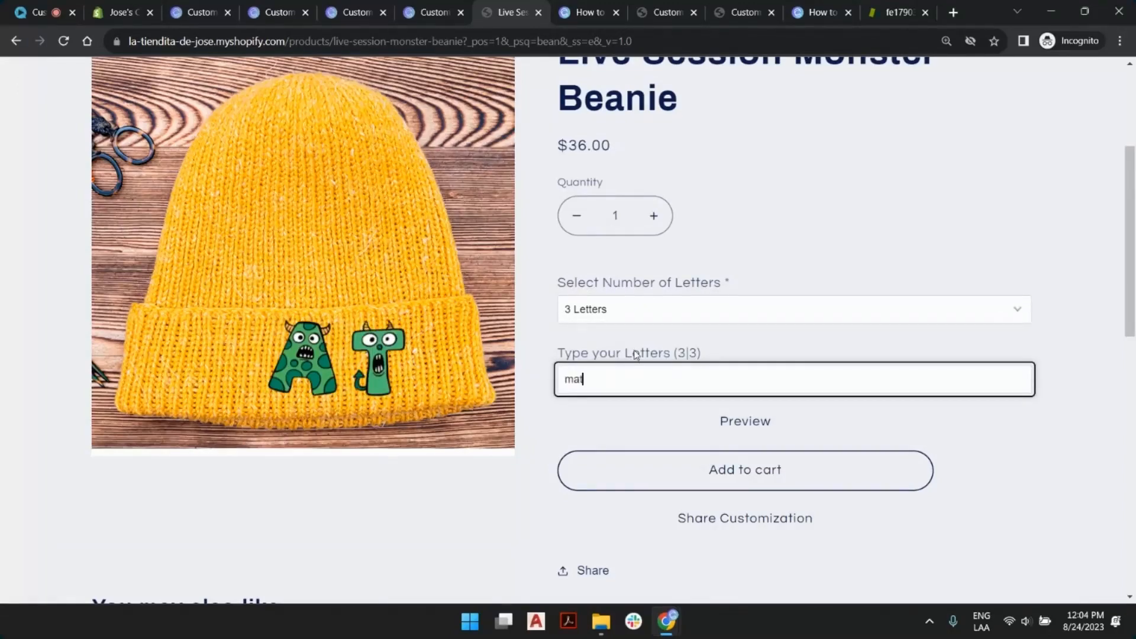
Test the 4 Letters layout with the text feli, re-entering the last two letters to check their placement order
click(629, 311)
click(603, 372)
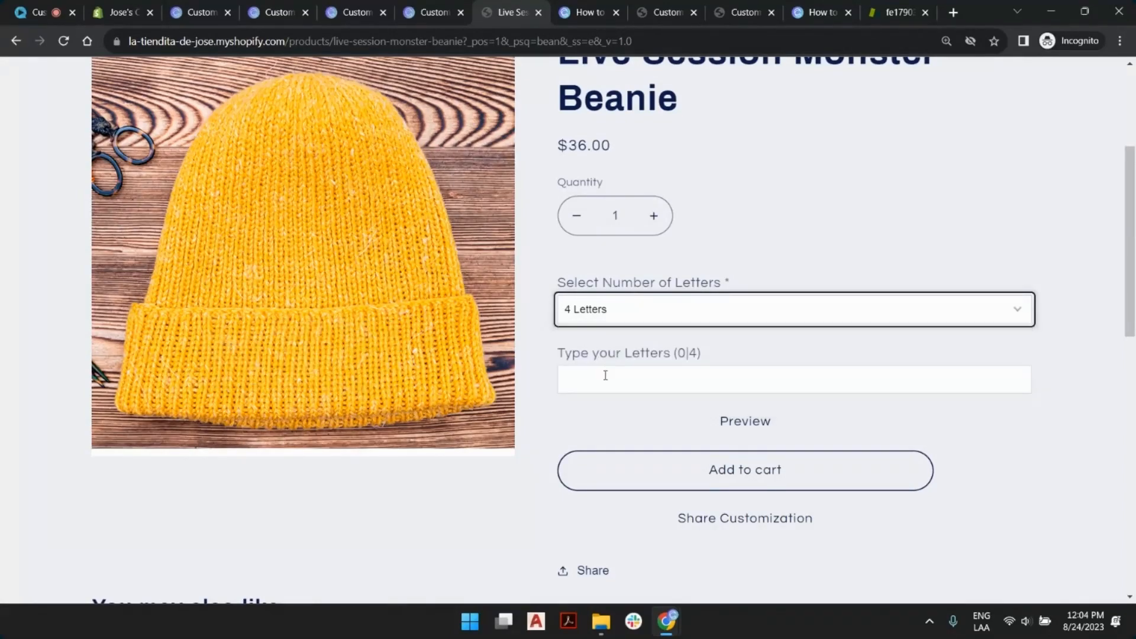
click(604, 376)
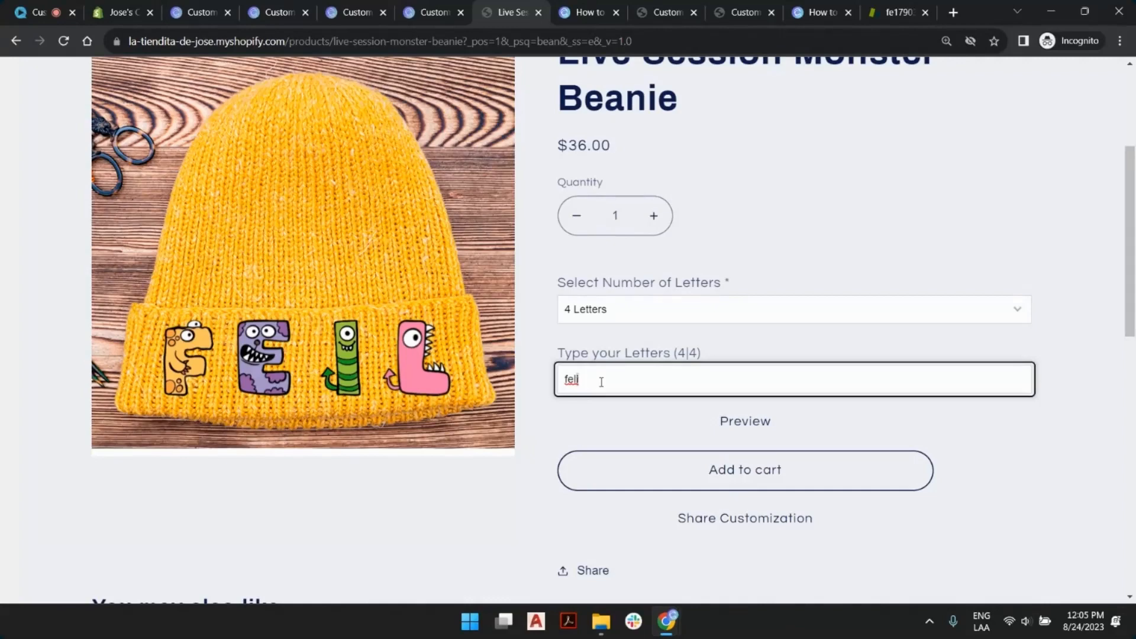
key(BackSpace)
key(BackSpace)
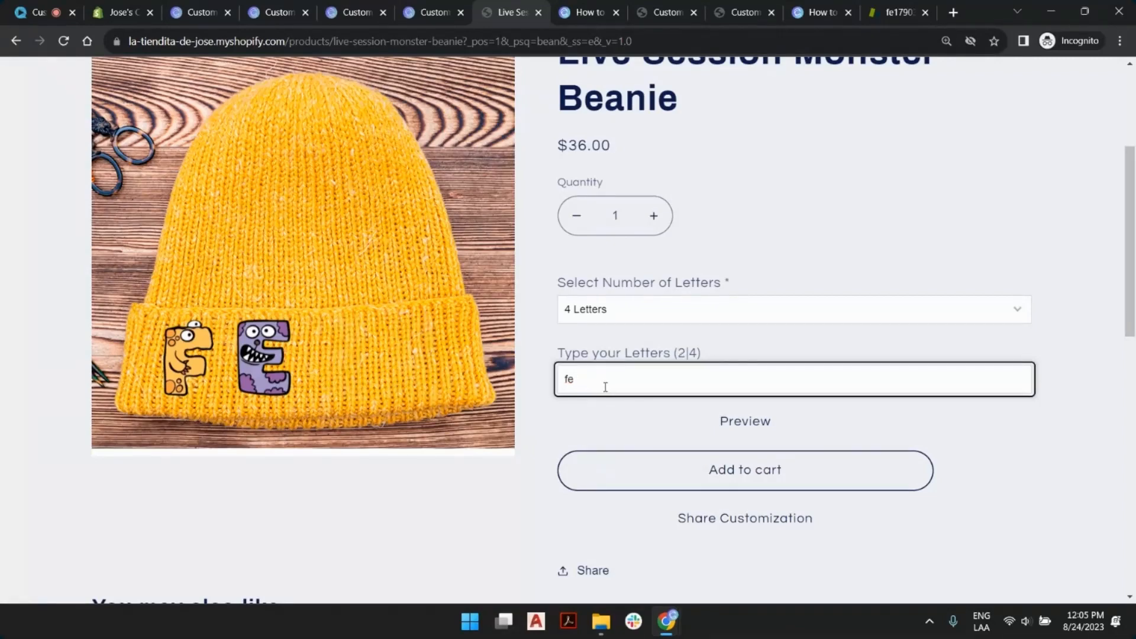
text(l)
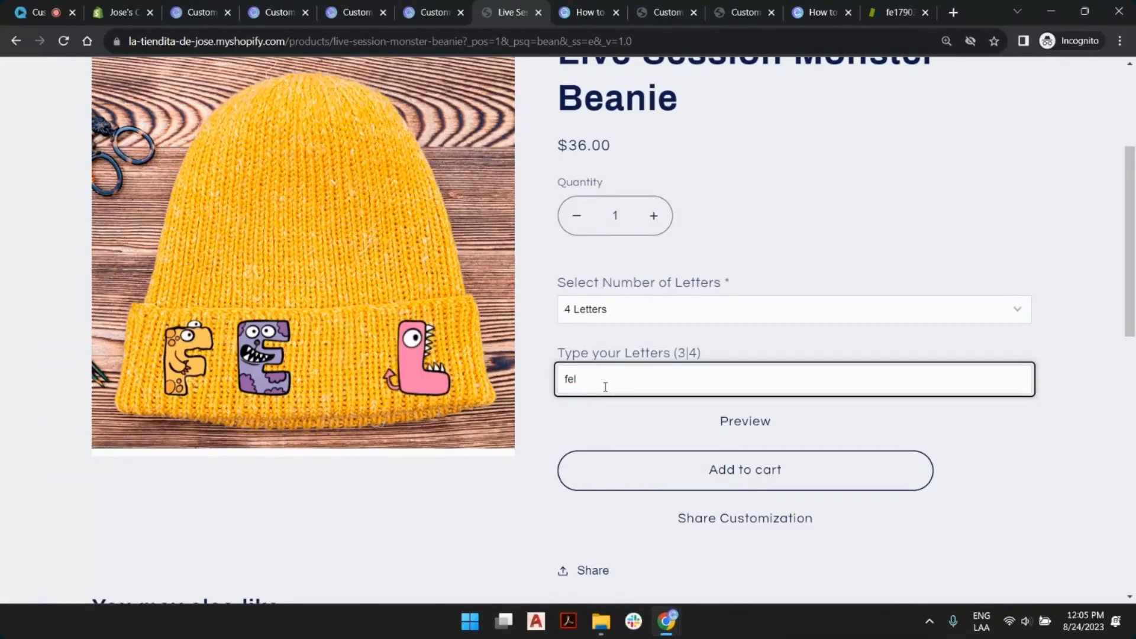
text(i)
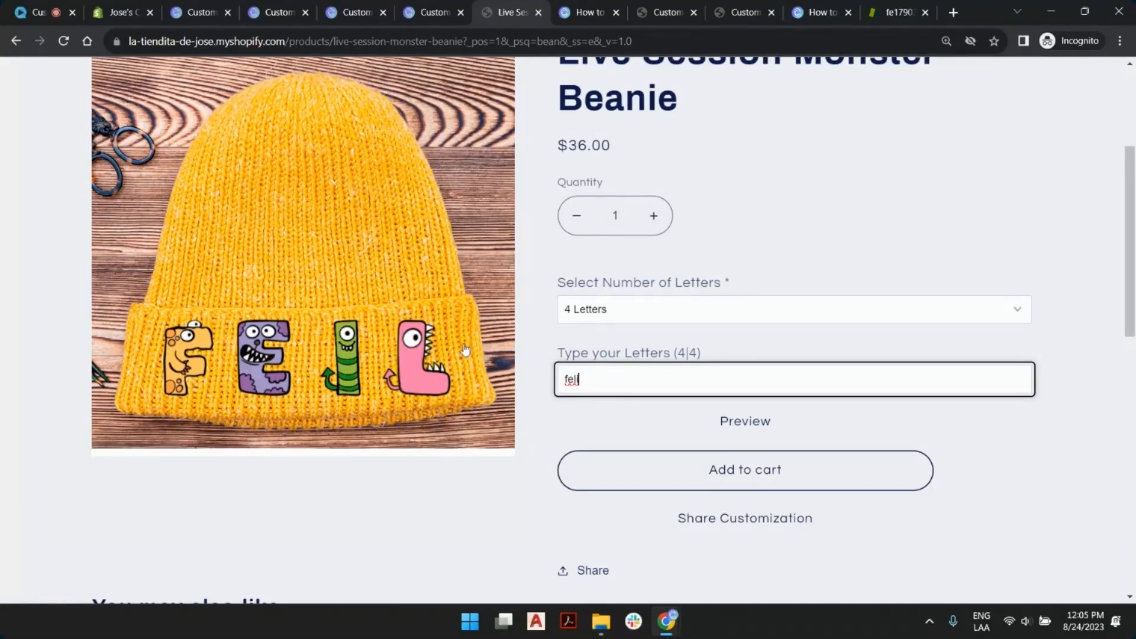
In the template's 4 Letters group, swap the letter placeholders so ID 3 sits third and ID 4 sits fourth
click(272, 12)
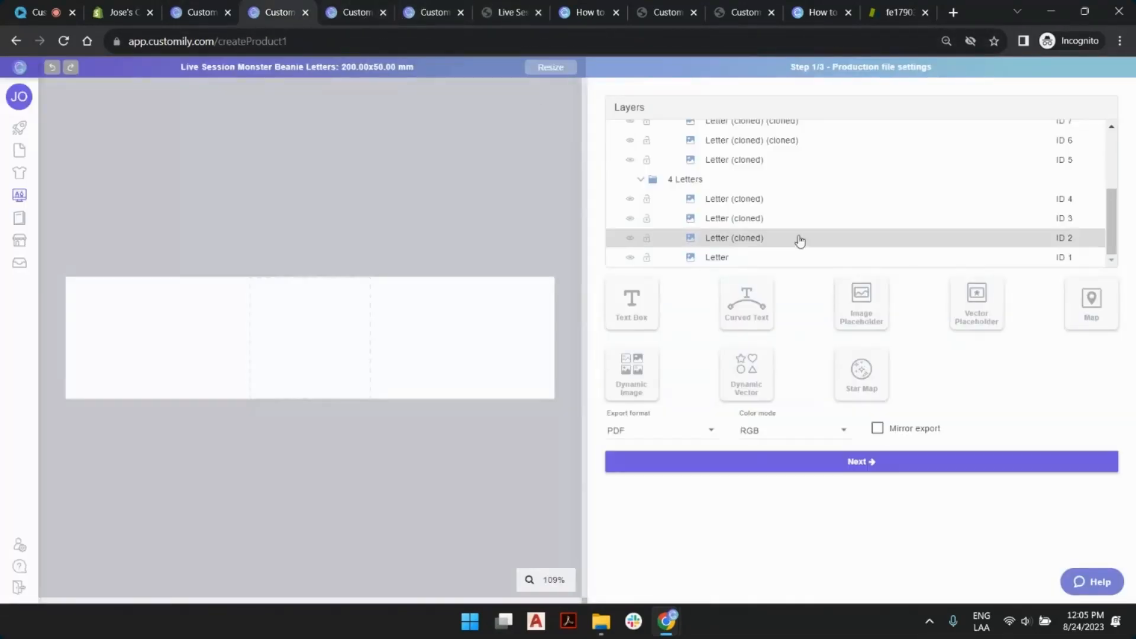
click(744, 257)
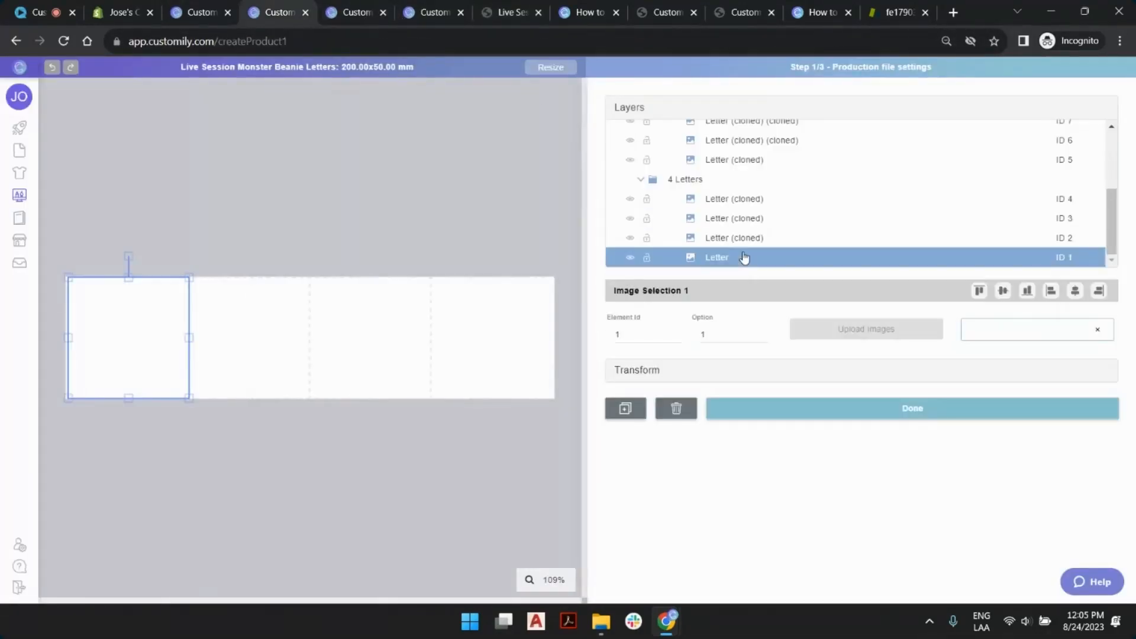
click(745, 242)
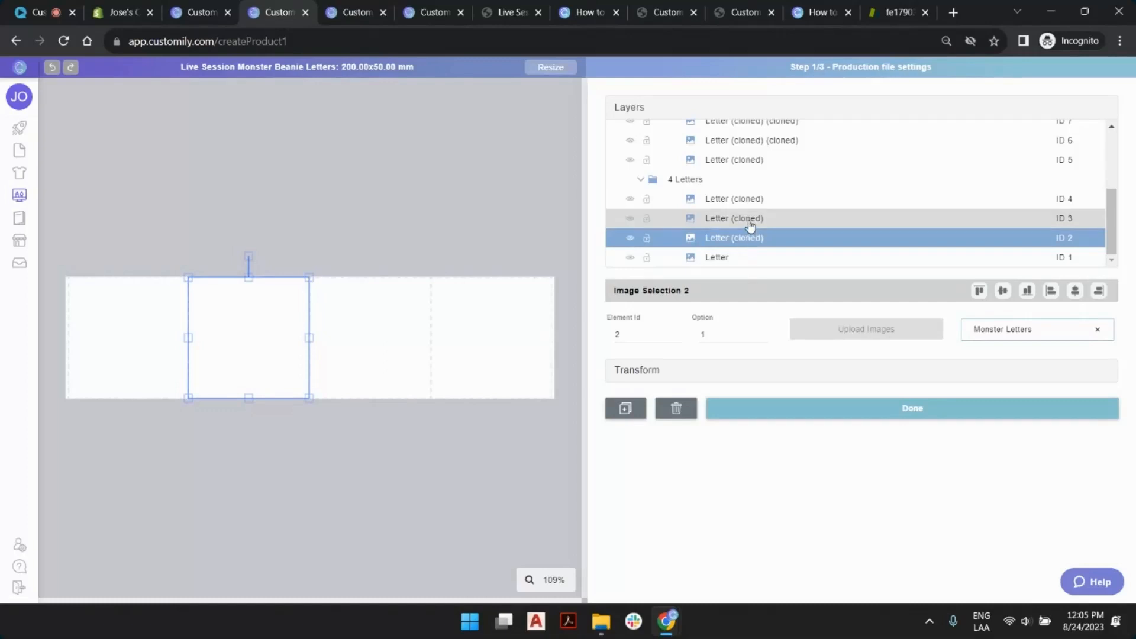
click(749, 219)
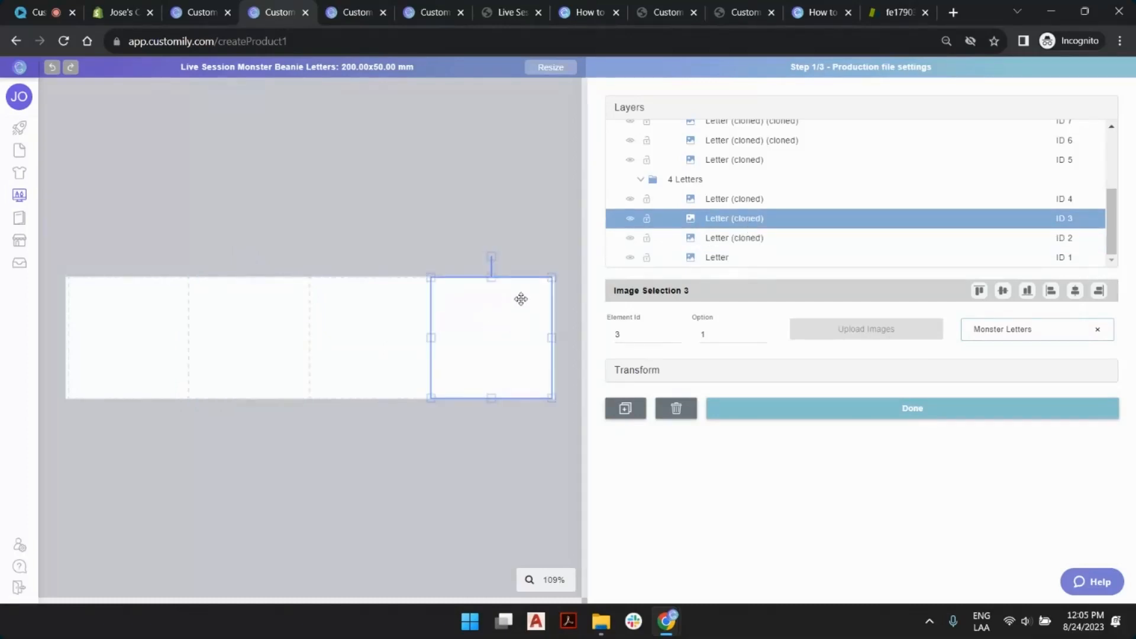
click(762, 199)
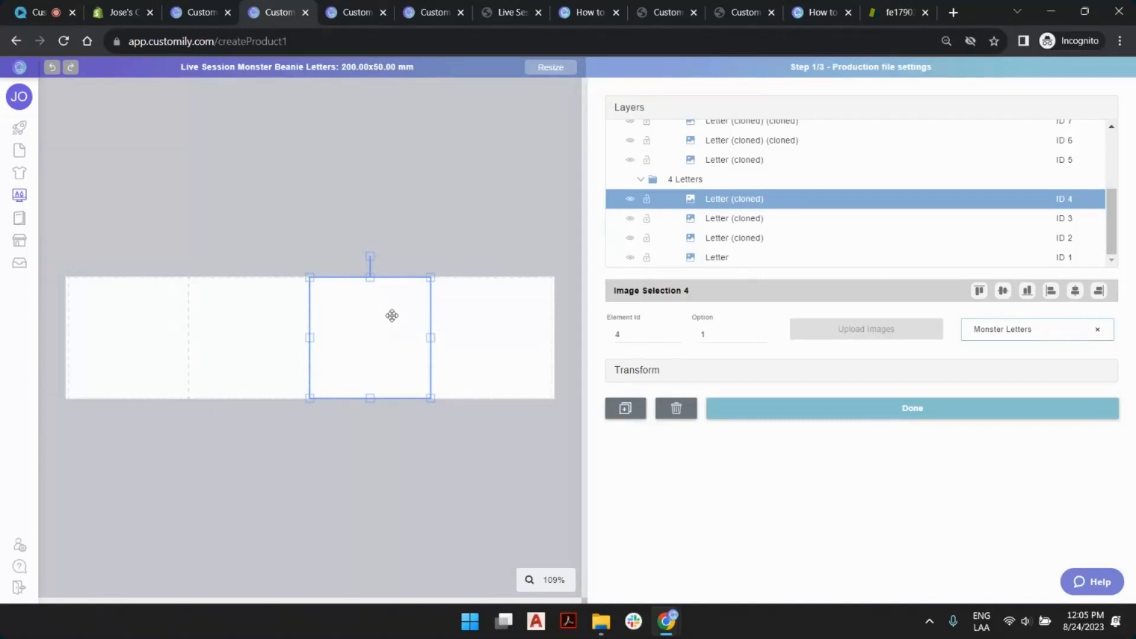
drag(388, 316, 422, 307)
click(482, 309)
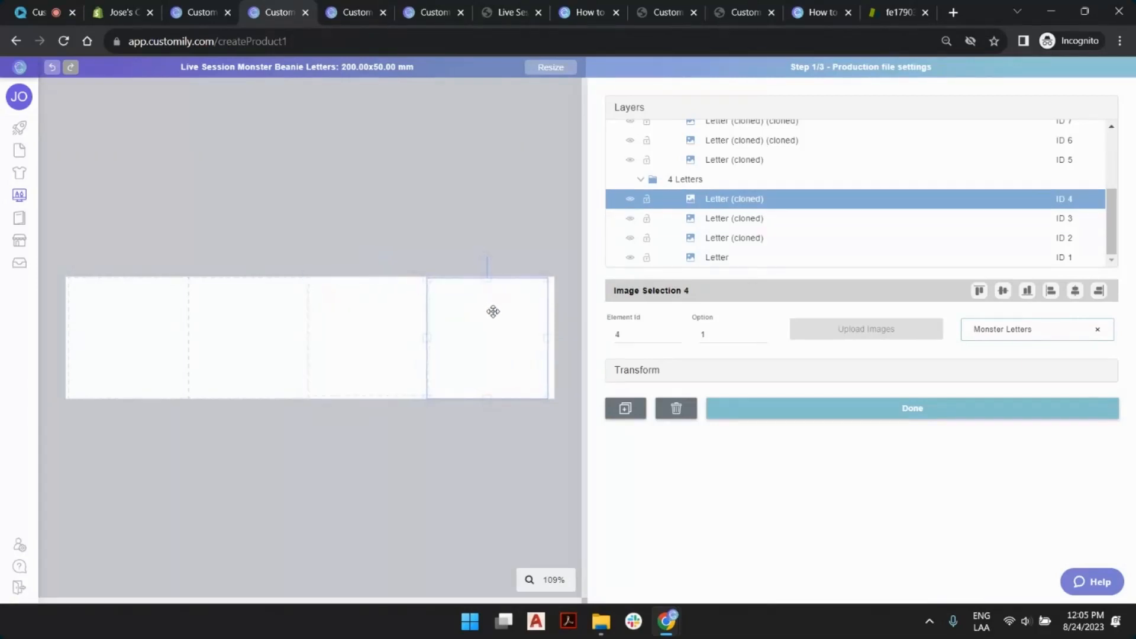
Align the four placeholders of the 4 Letters group vertically with each other and center them horizontally on the canvas
shift+click(355, 309)
shift+click(264, 317)
shift+click(177, 314)
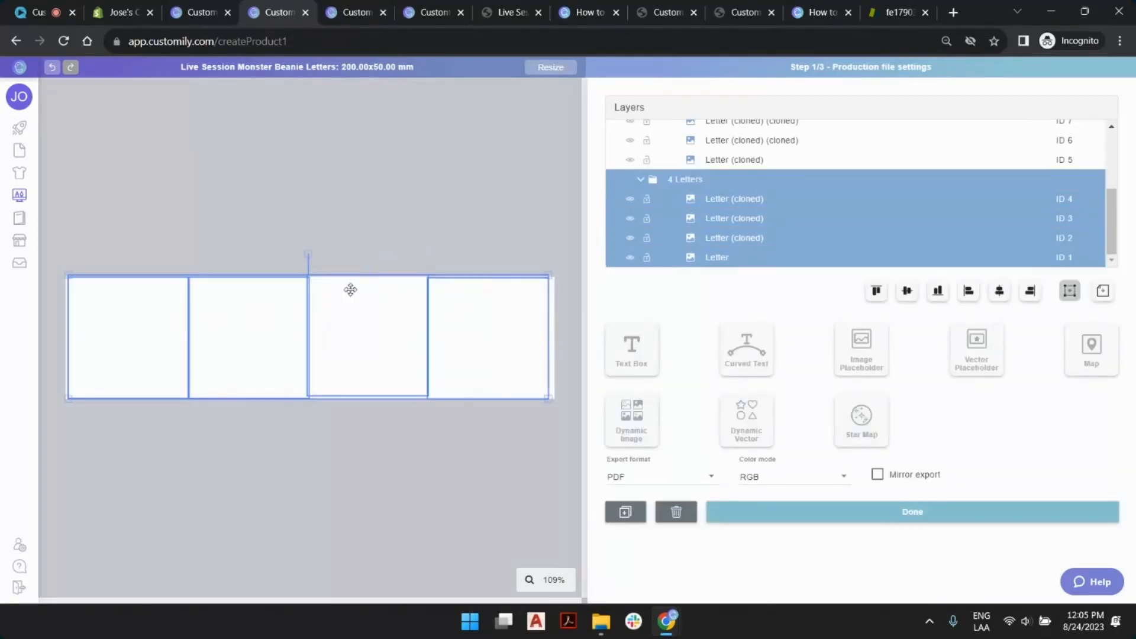
click(907, 291)
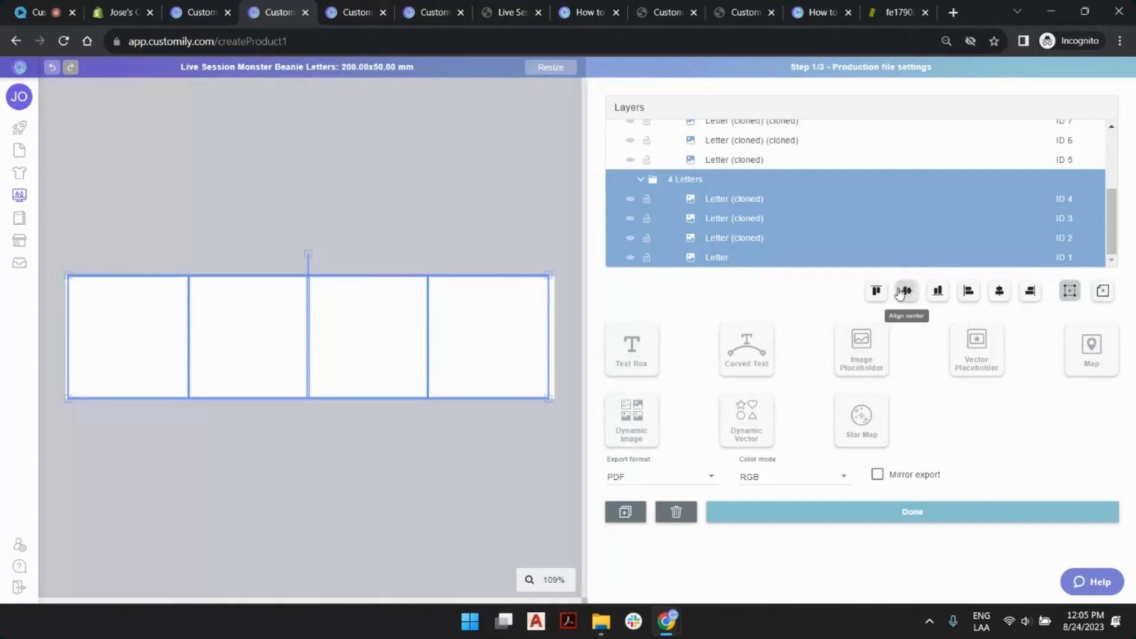
click(1104, 291)
click(999, 291)
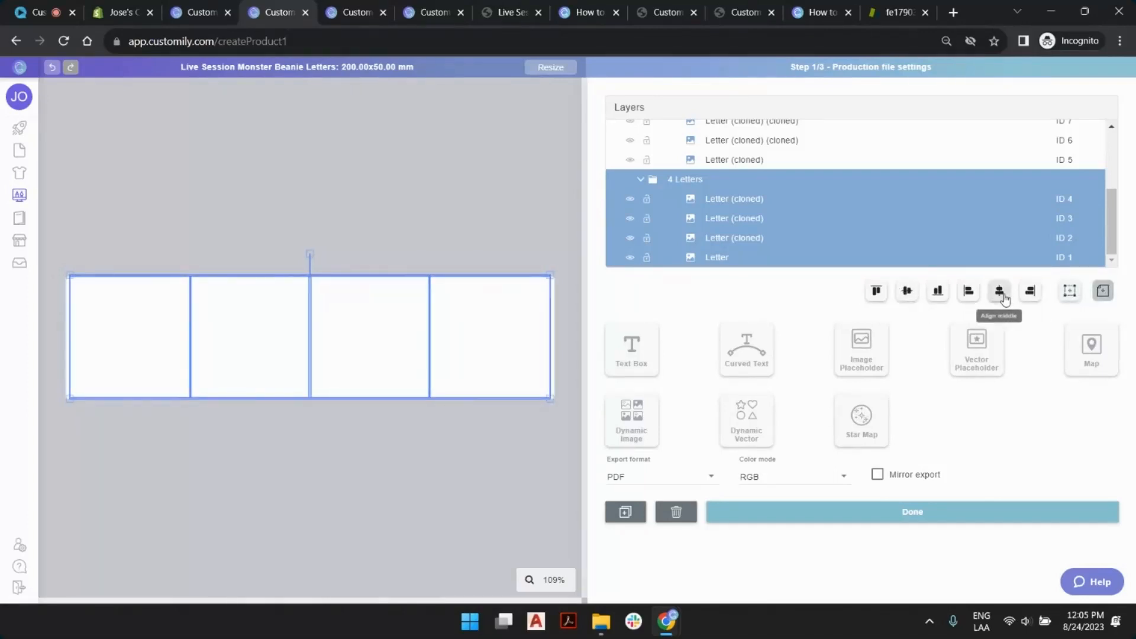
click(459, 192)
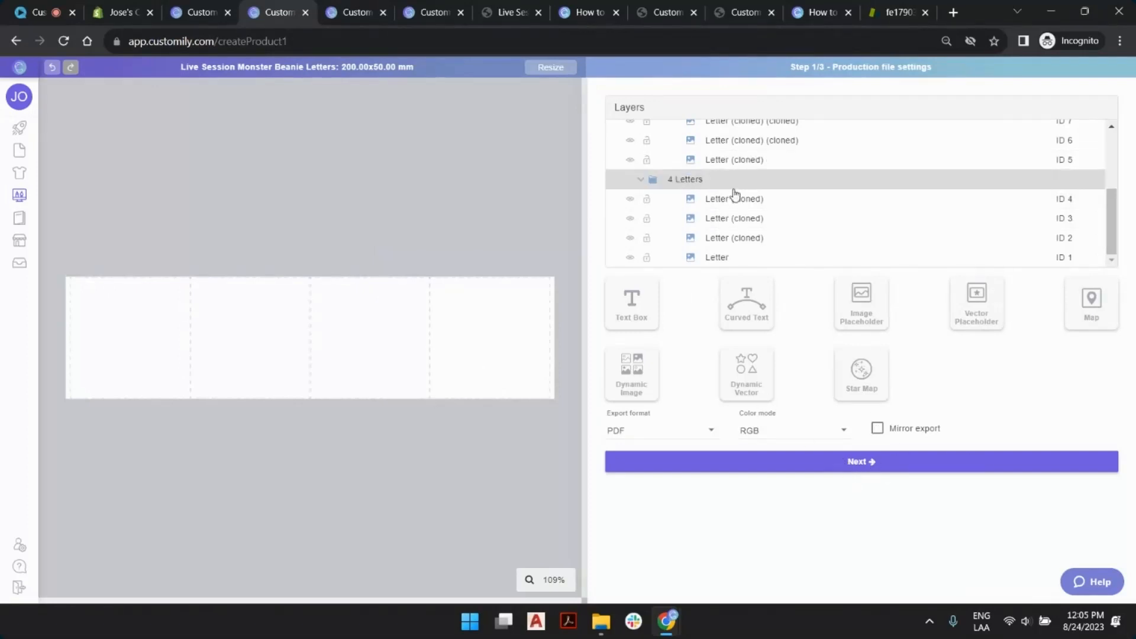
Check the positions of the ID 3 and ID 4 placeholders in the 4 Letters group and close their settings
click(1041, 219)
click(1044, 204)
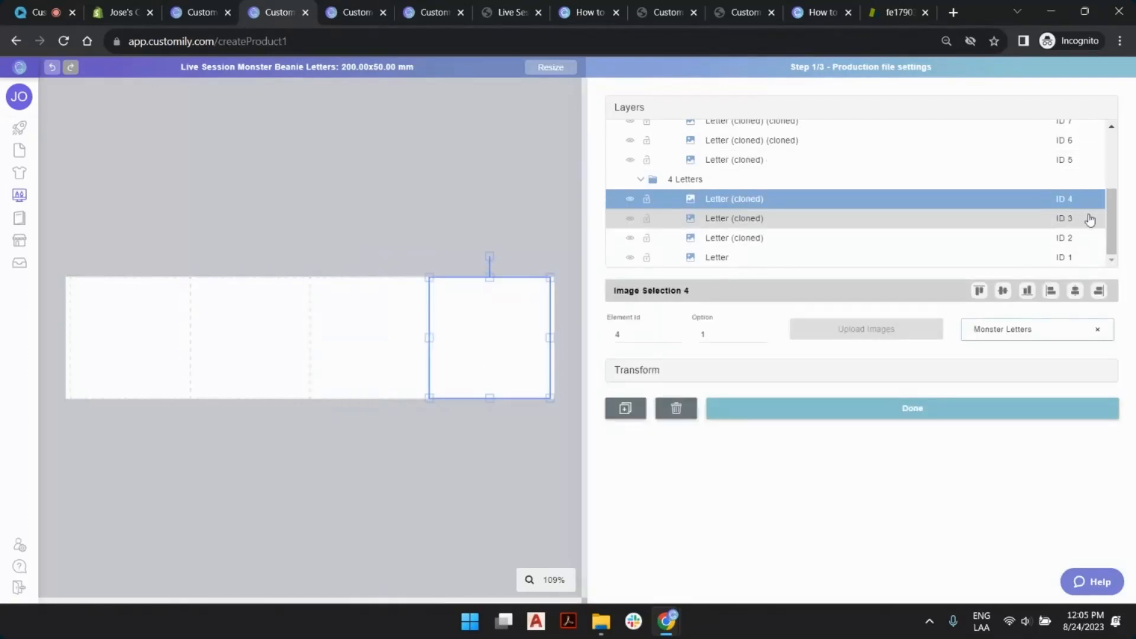
click(1053, 218)
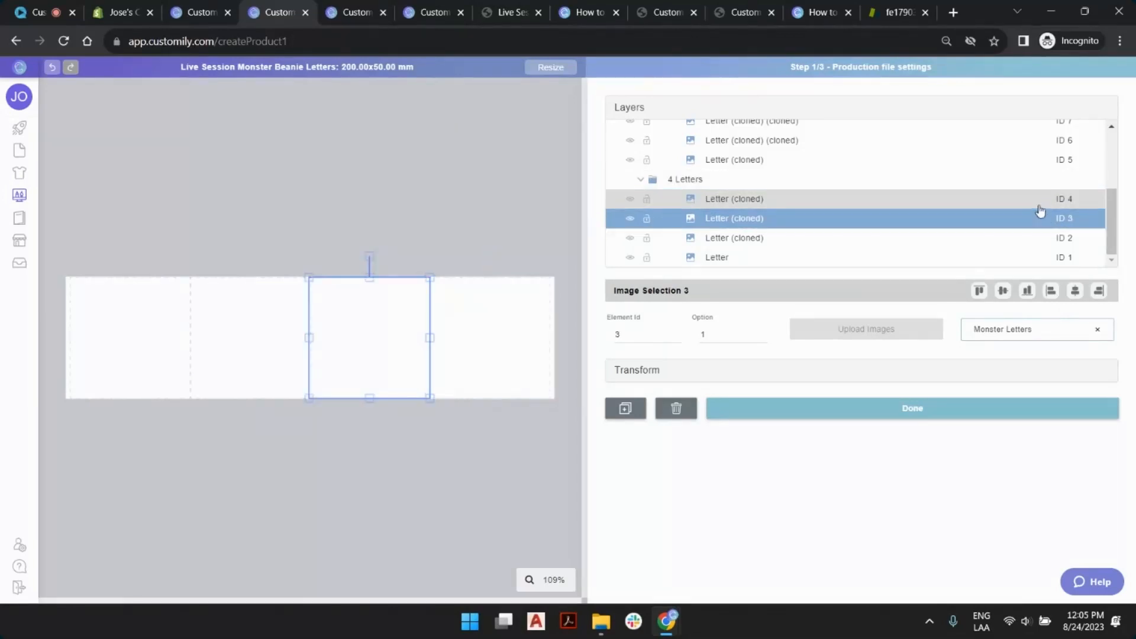
click(1037, 202)
click(900, 408)
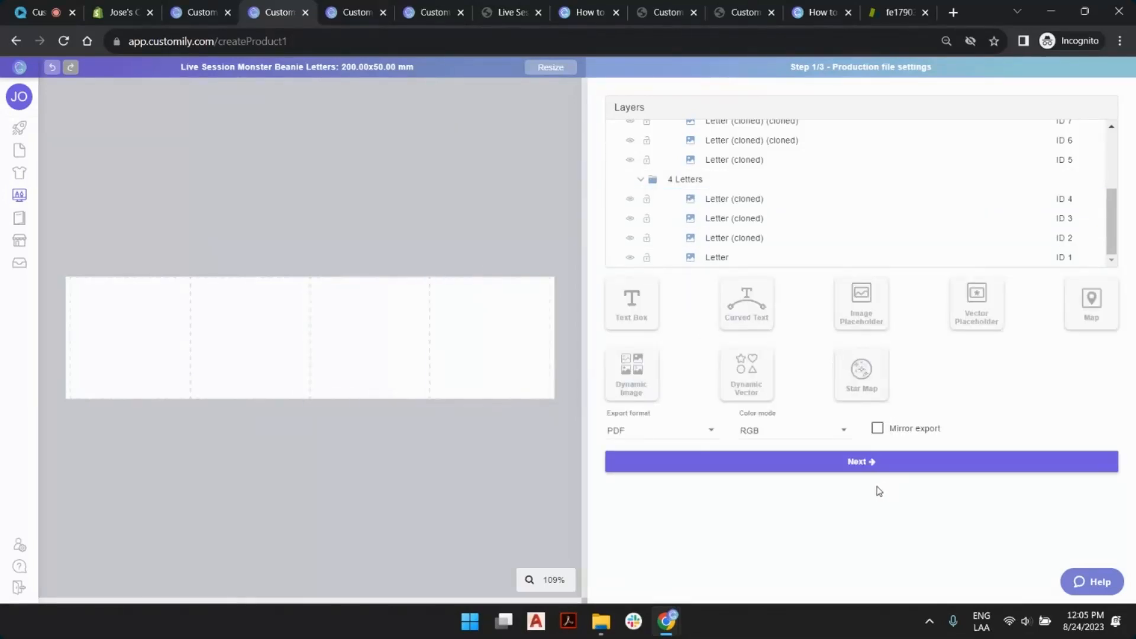
Continue to the preview settings and check the position of each letter placeholder in the 4 Letters group
click(870, 464)
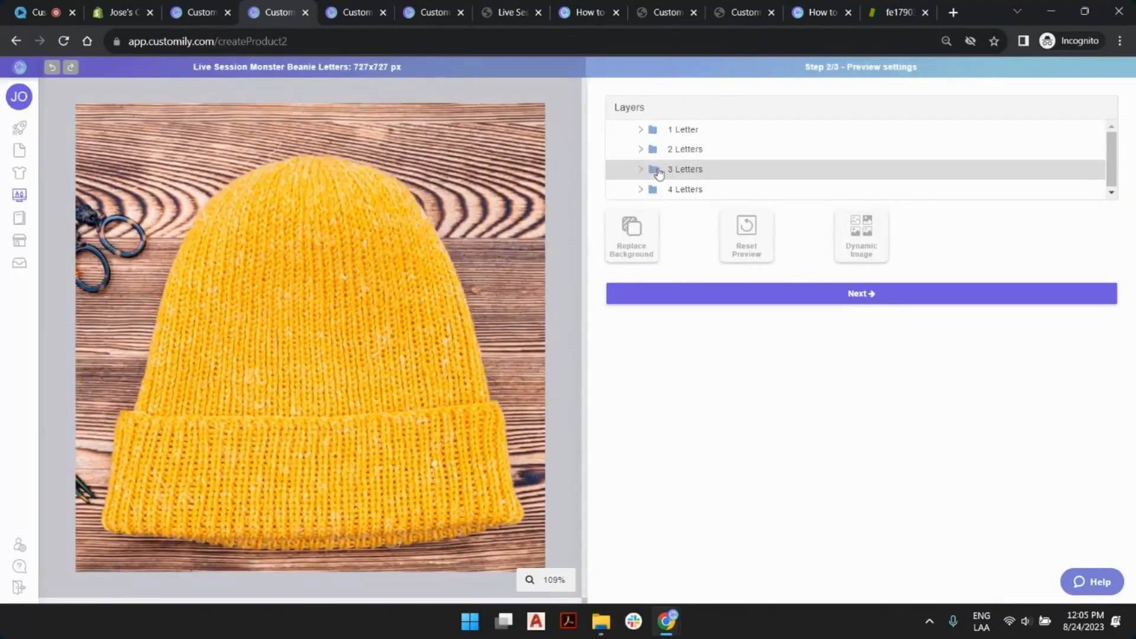
click(646, 189)
scroll(769, 249, down, 1)
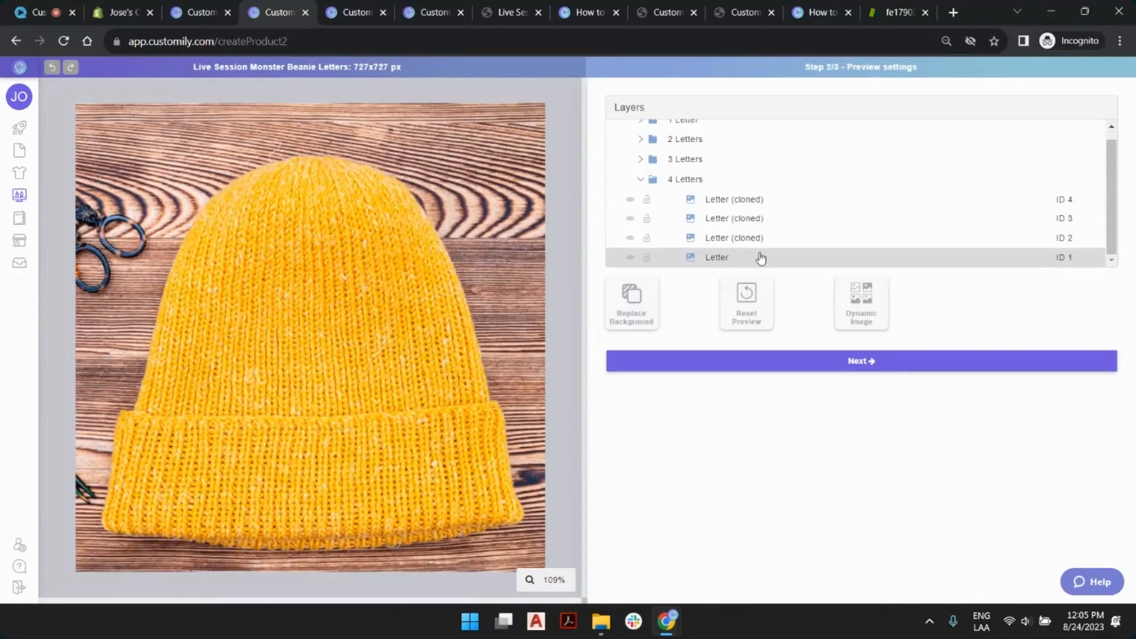
click(761, 256)
click(760, 240)
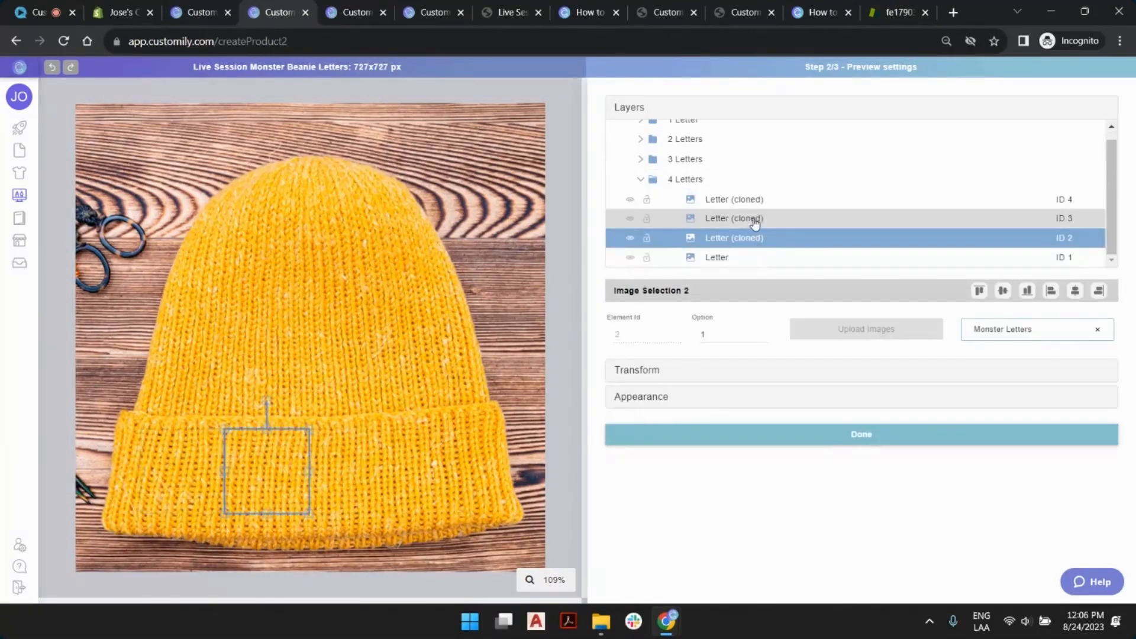
click(754, 219)
click(736, 202)
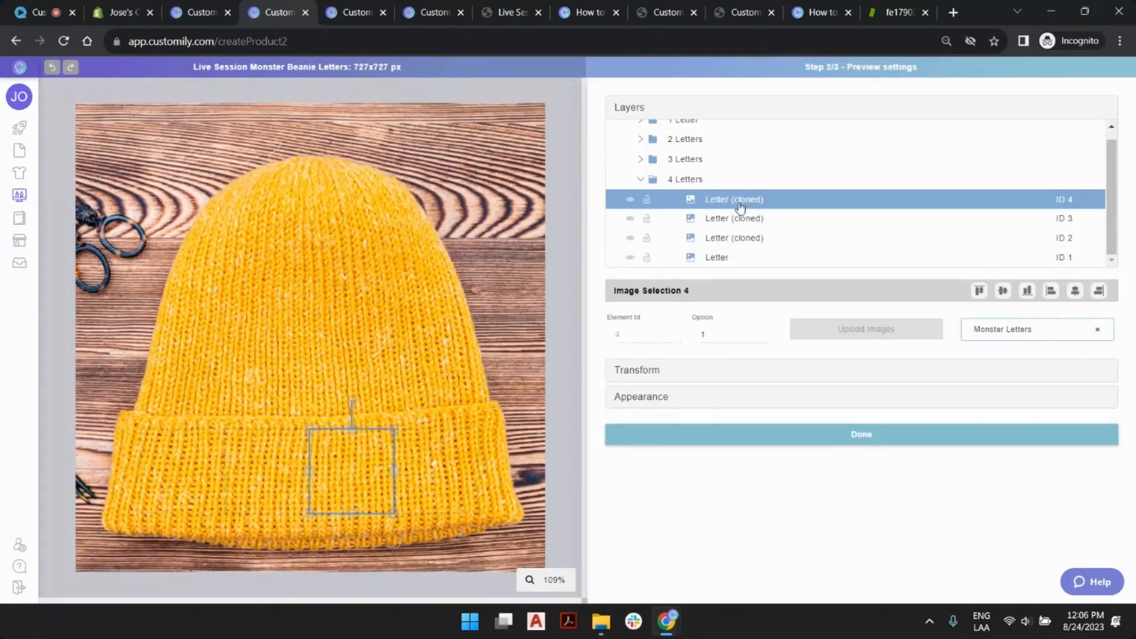
shift+click(719, 256)
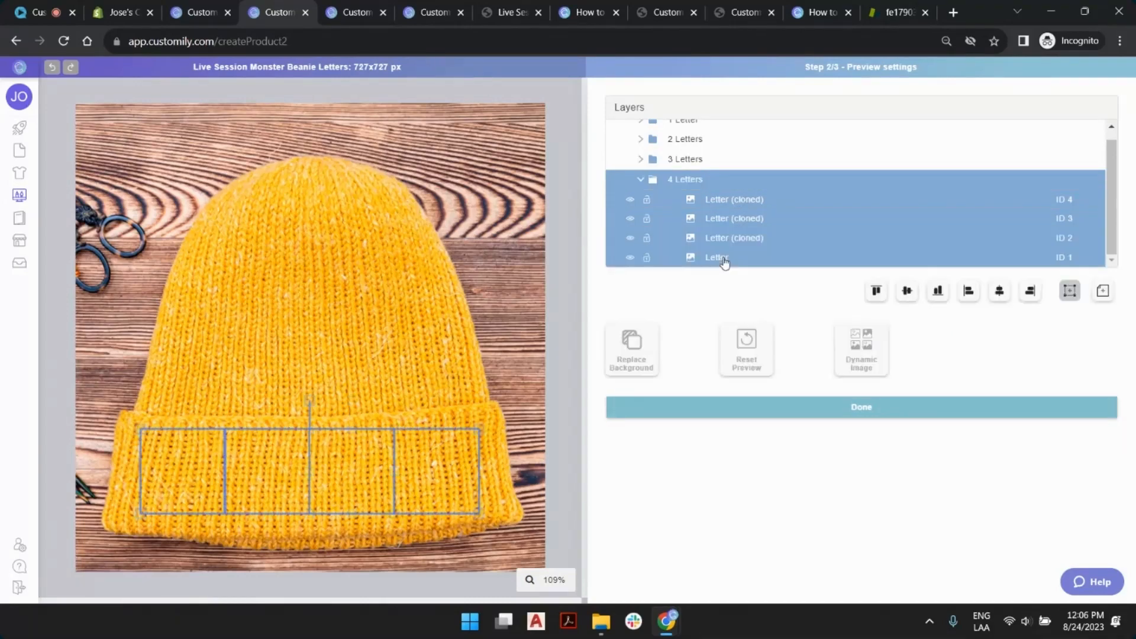
In the preview's 4 Letters group, copy the ID 4 placeholder's X value and set the ID 3 placeholder's X to 427.80 px
click(734, 204)
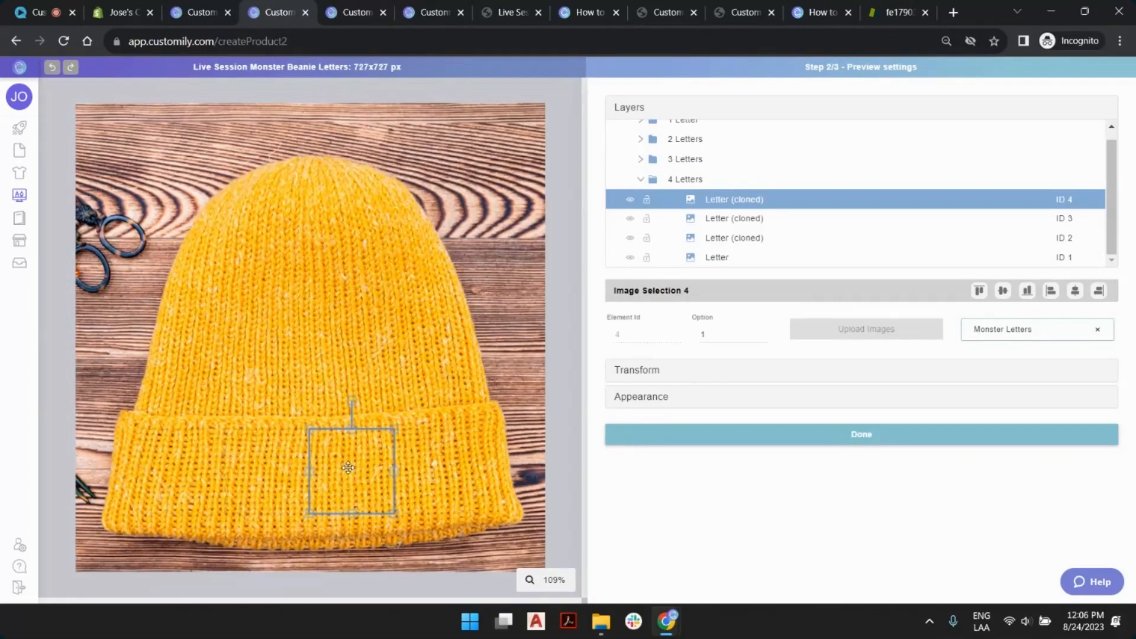
click(644, 375)
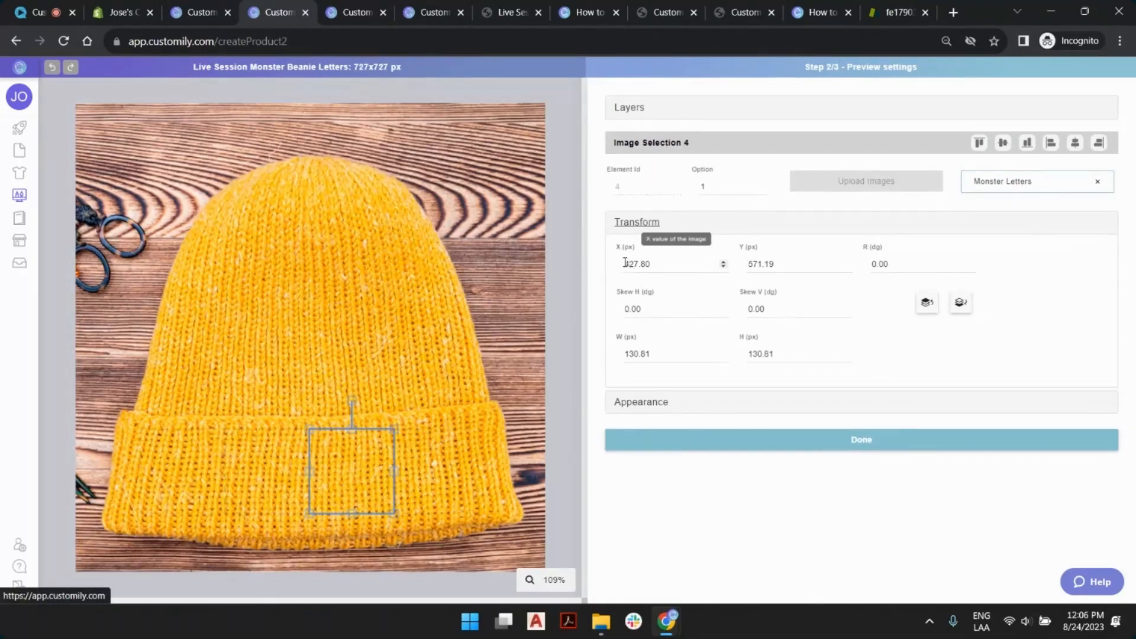
double_click(639, 263)
key(ctrl+c)
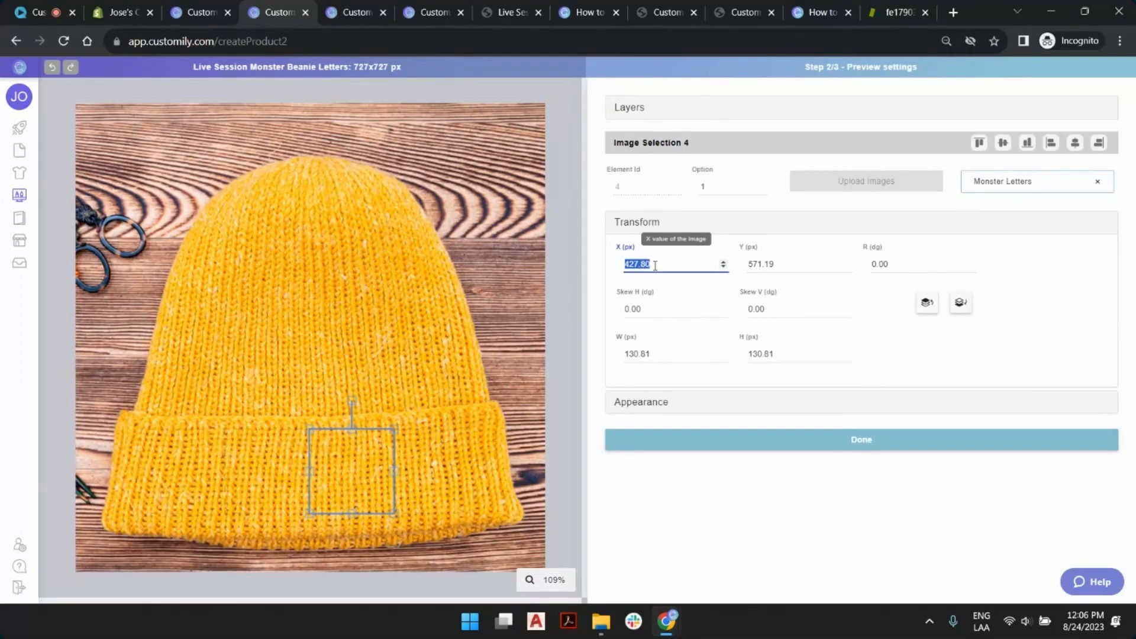
click(435, 454)
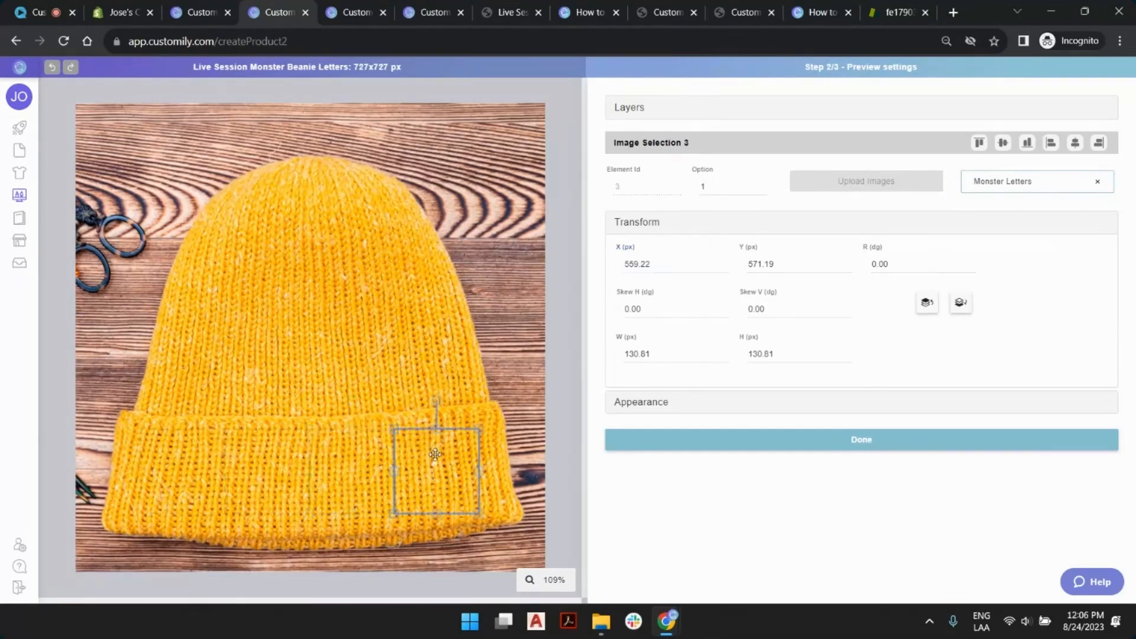
double_click(656, 265)
key(ctrl+v)
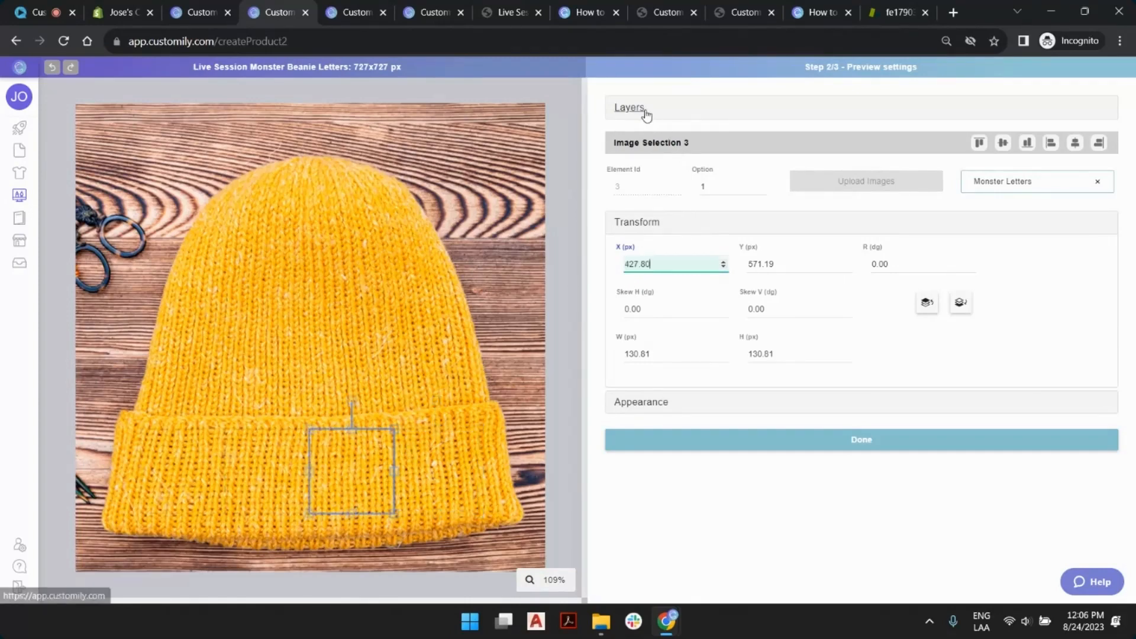
Set the X position of the ID 4 placeholder in the preview's 4 Letters group to 559.22 px and finish editing it
click(645, 111)
click(738, 200)
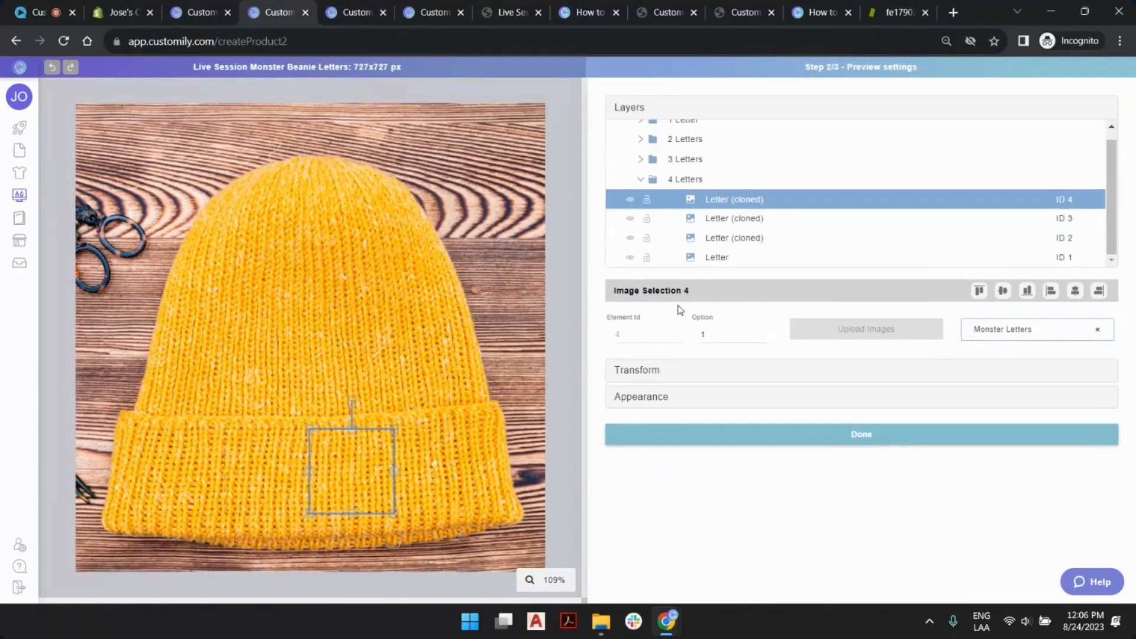
click(704, 372)
double_click(639, 264)
text(5)
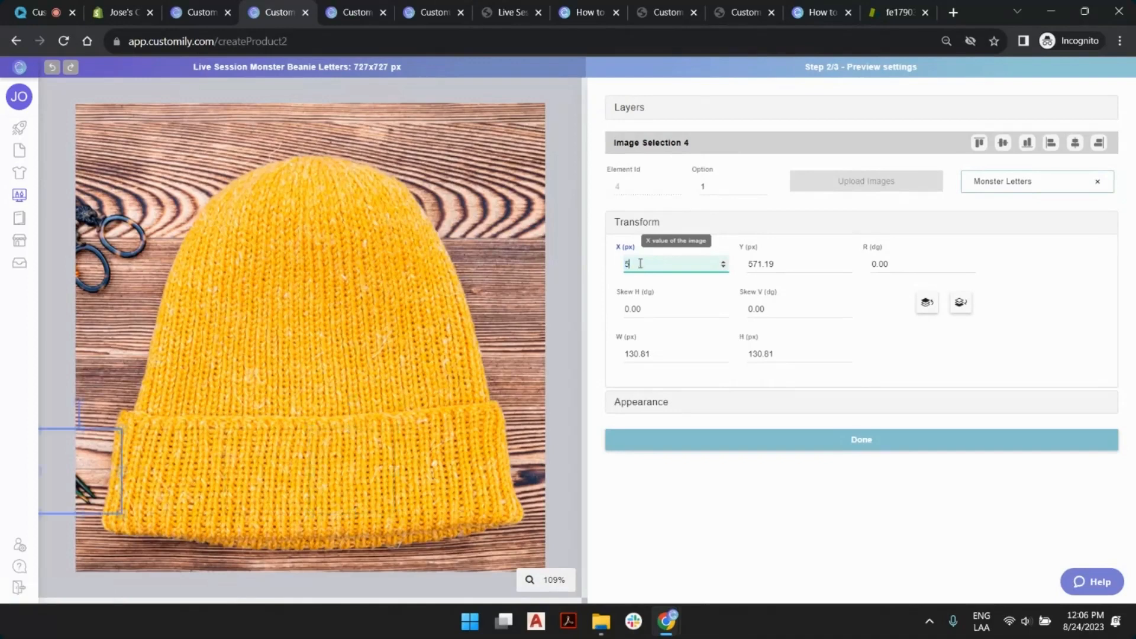
text(59.22)
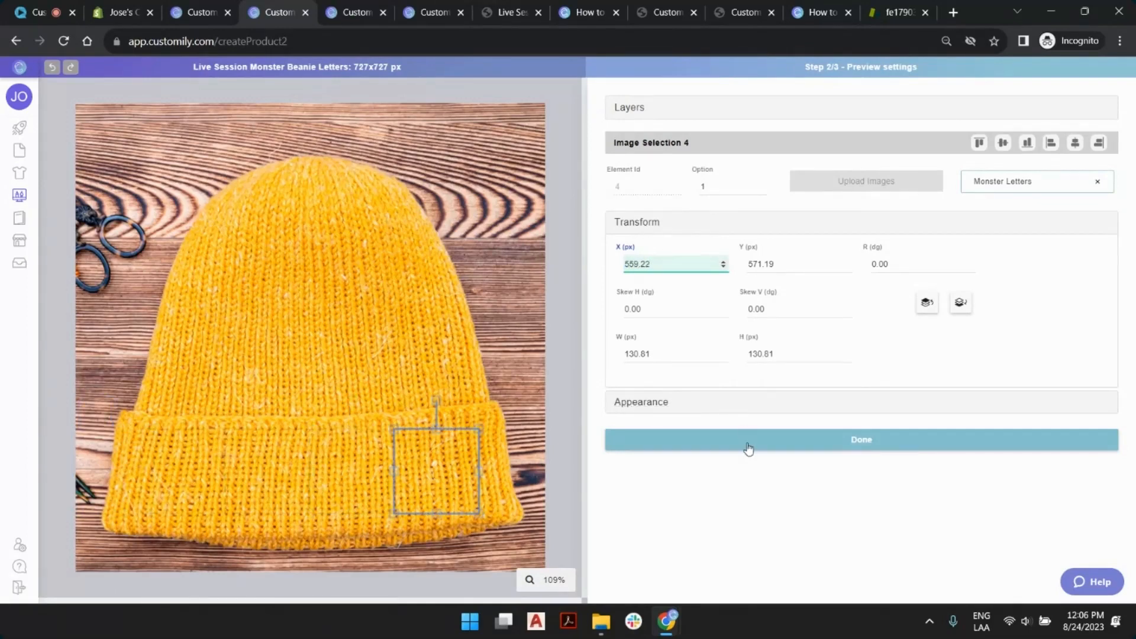
click(801, 442)
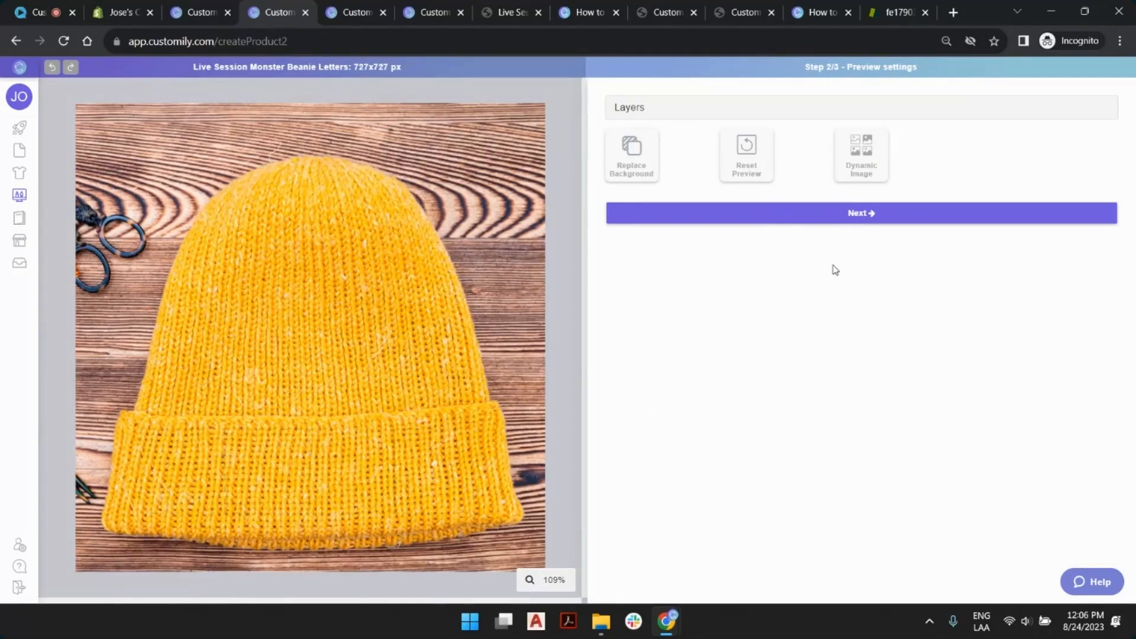
Proceed to the template review, save the Live Session Monster Beanie Letters template and return to the templates list
click(848, 217)
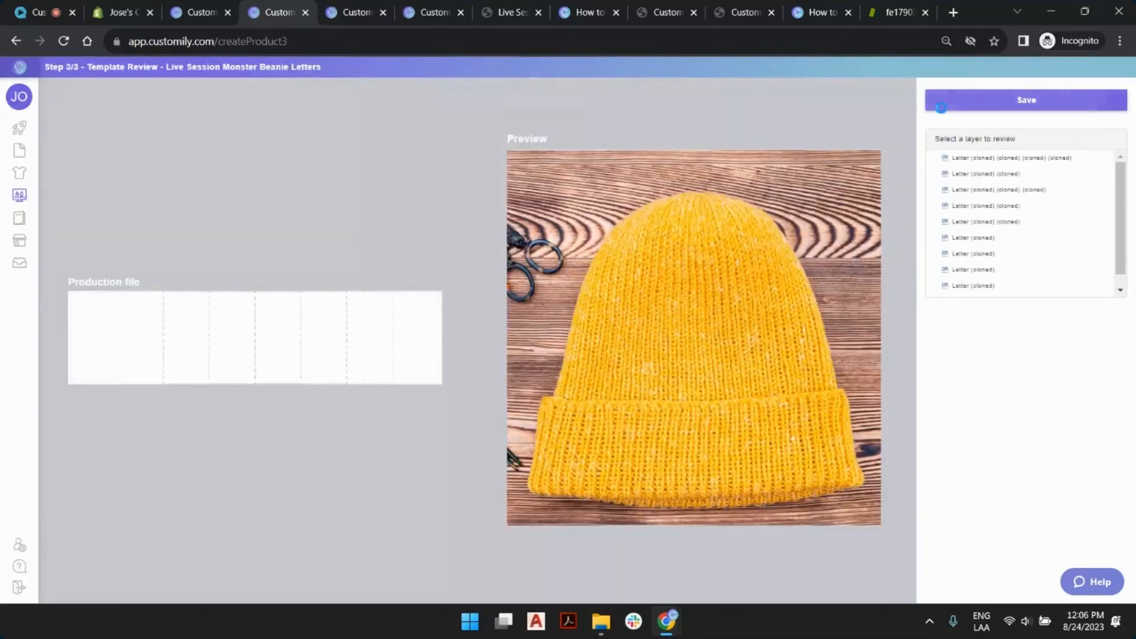
click(940, 107)
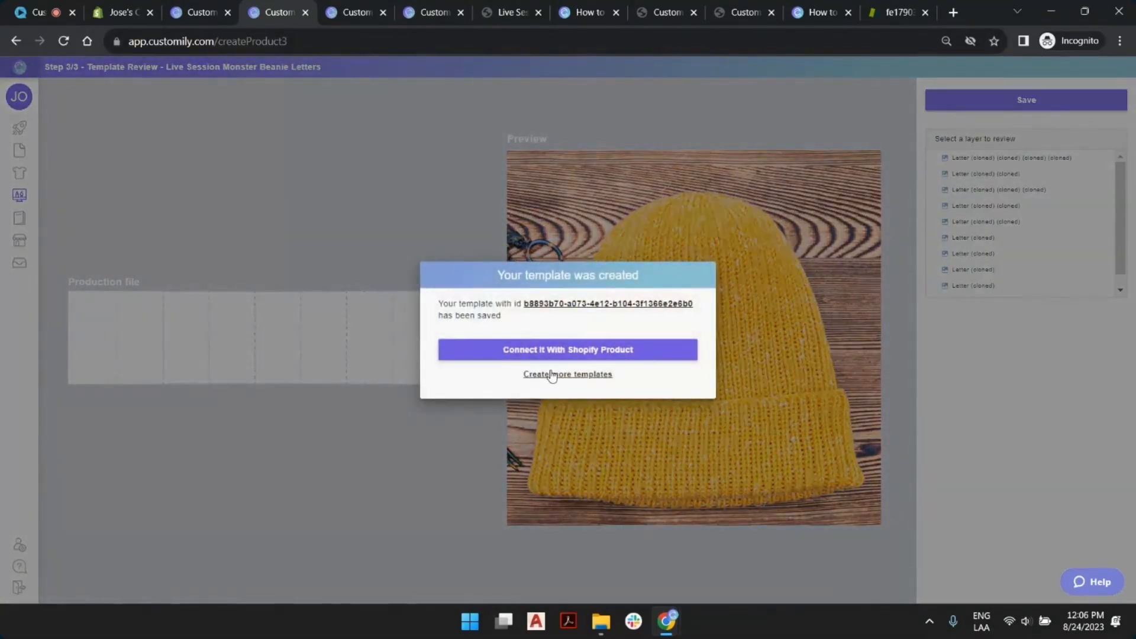
click(552, 374)
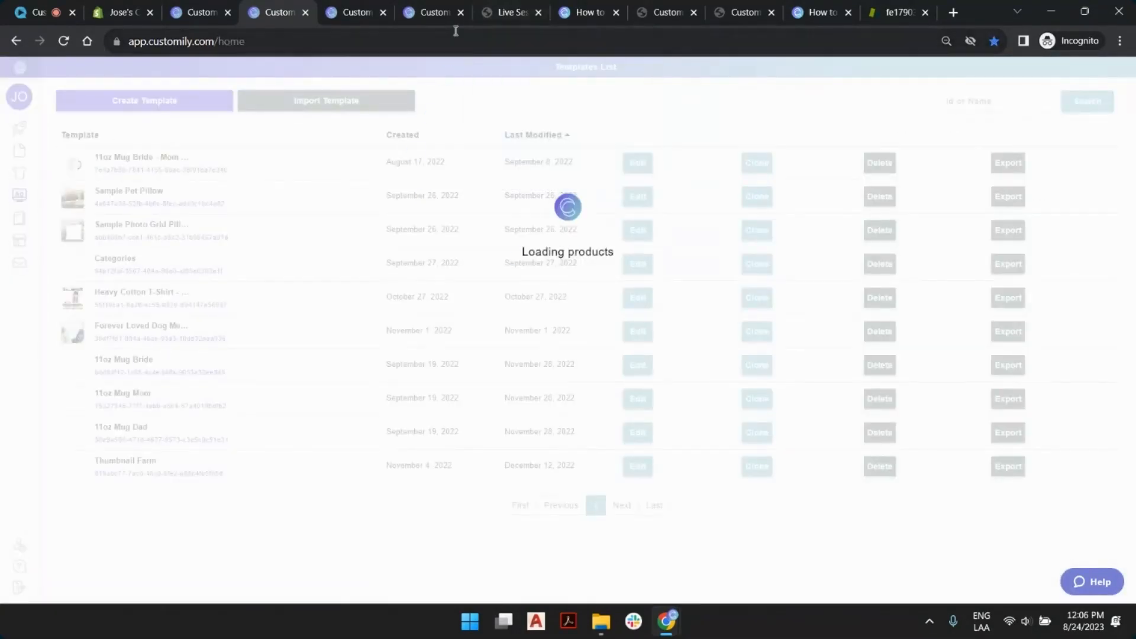
Reload the Live Session Monster Beanie store page and test the 4 Letters option with the text feli, checking the letter order
click(496, 15)
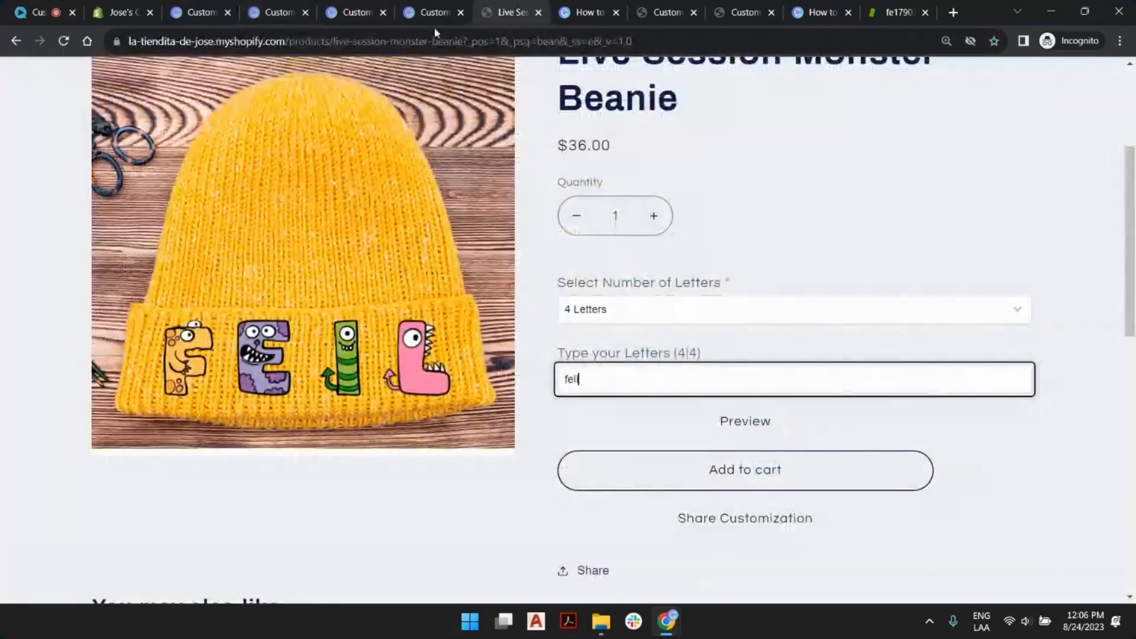
click(63, 41)
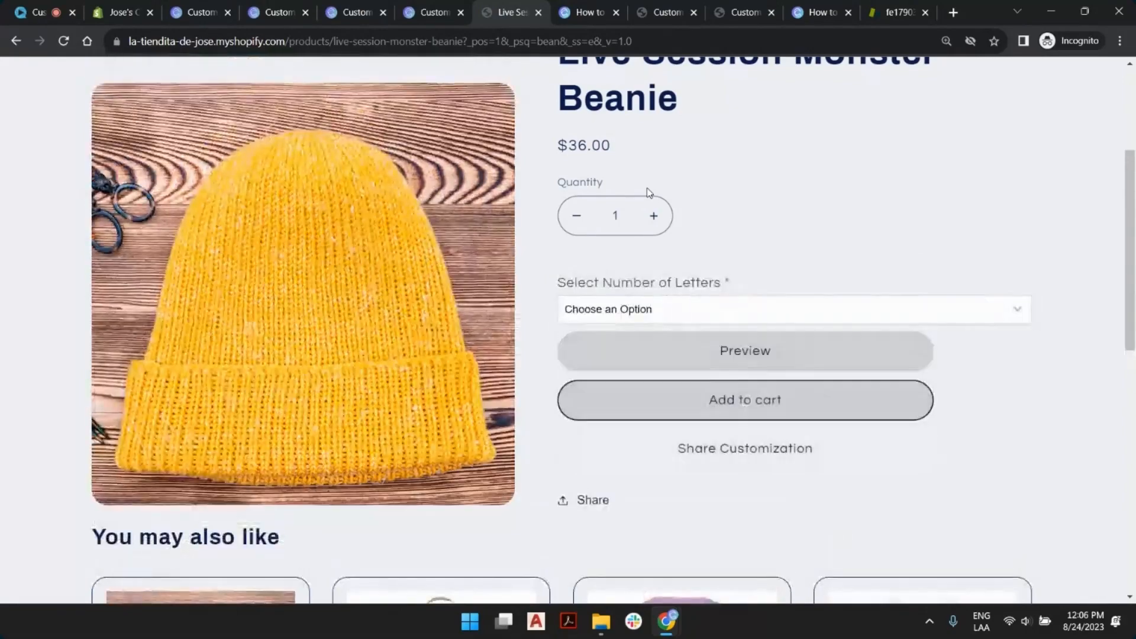
click(689, 320)
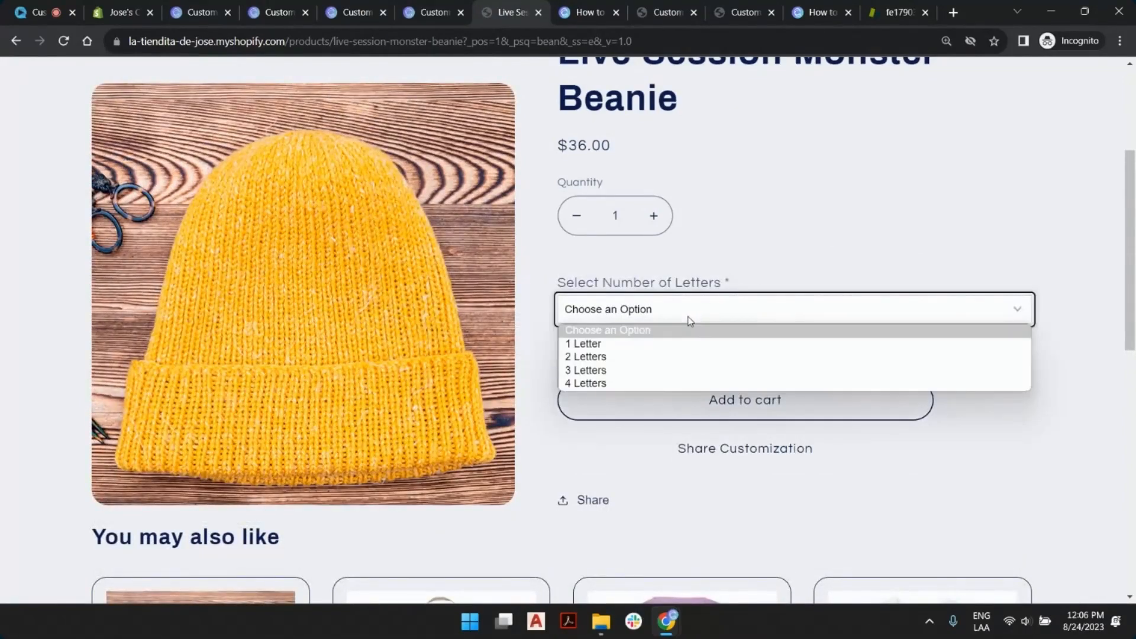
click(661, 383)
click(656, 375)
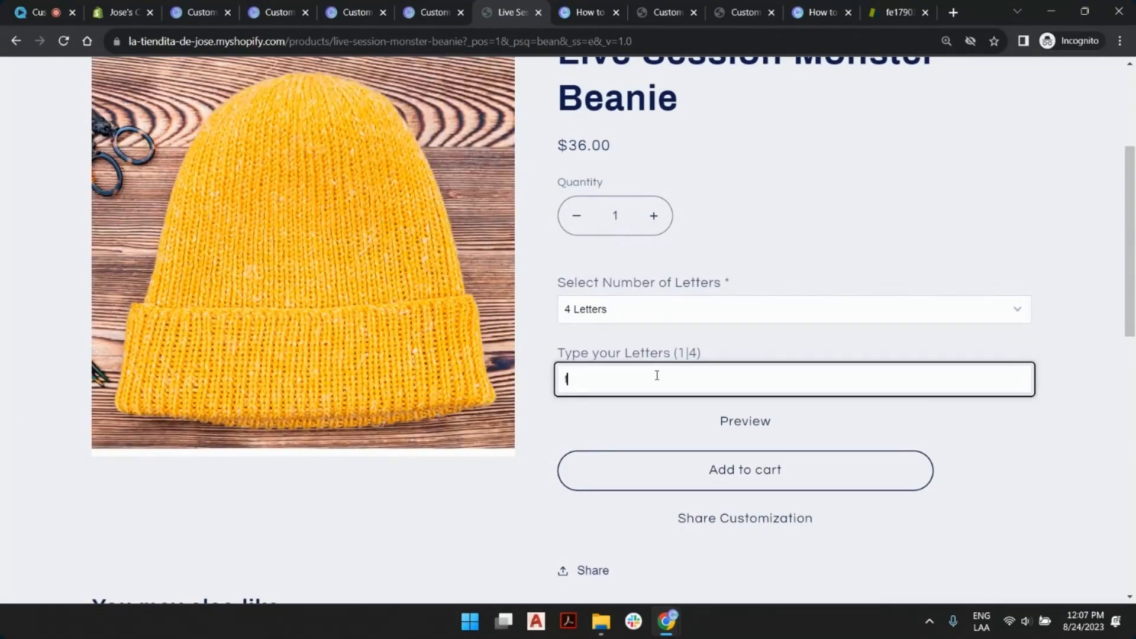
text(feli)
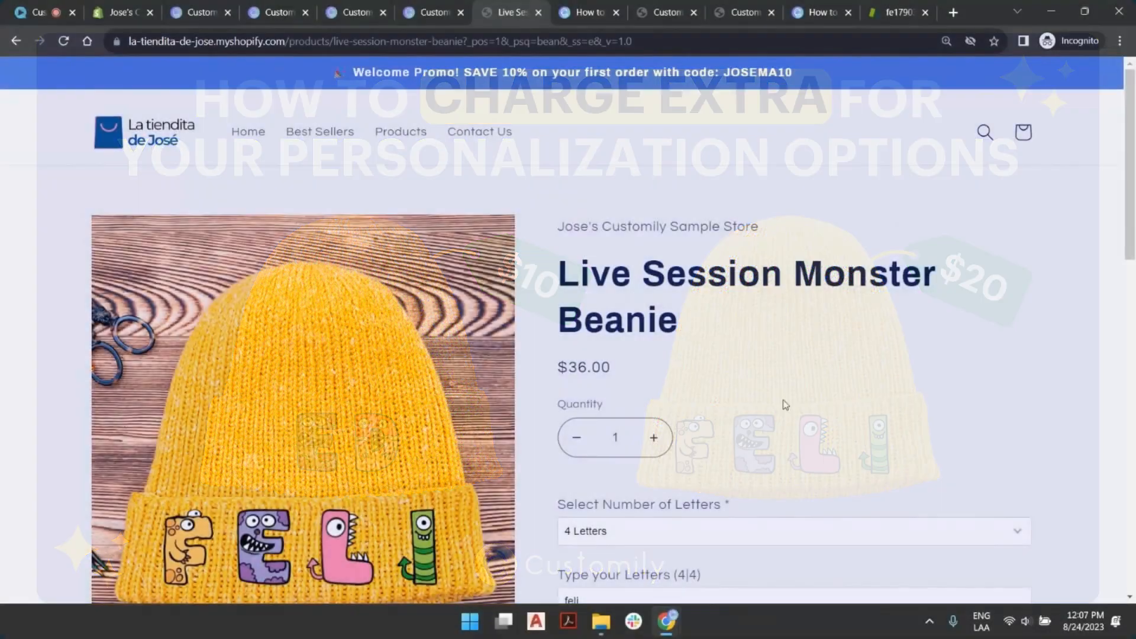
scroll(719, 397, down, 5)
scroll(719, 398, down, 2)
scroll(636, 234, up, 2)
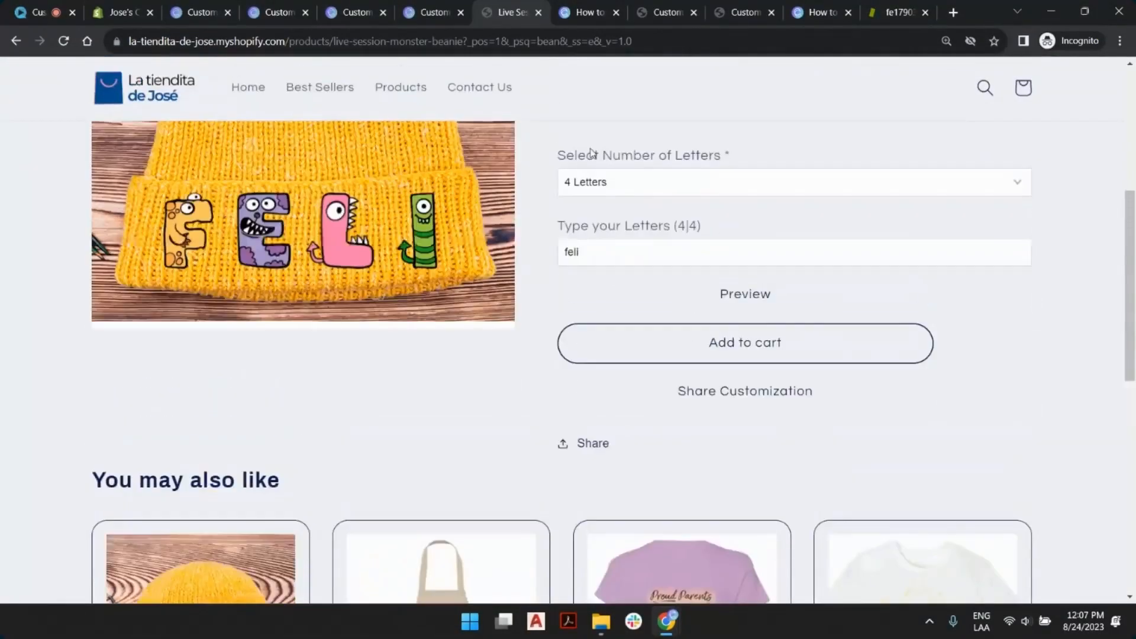
scroll(591, 153, up, 2)
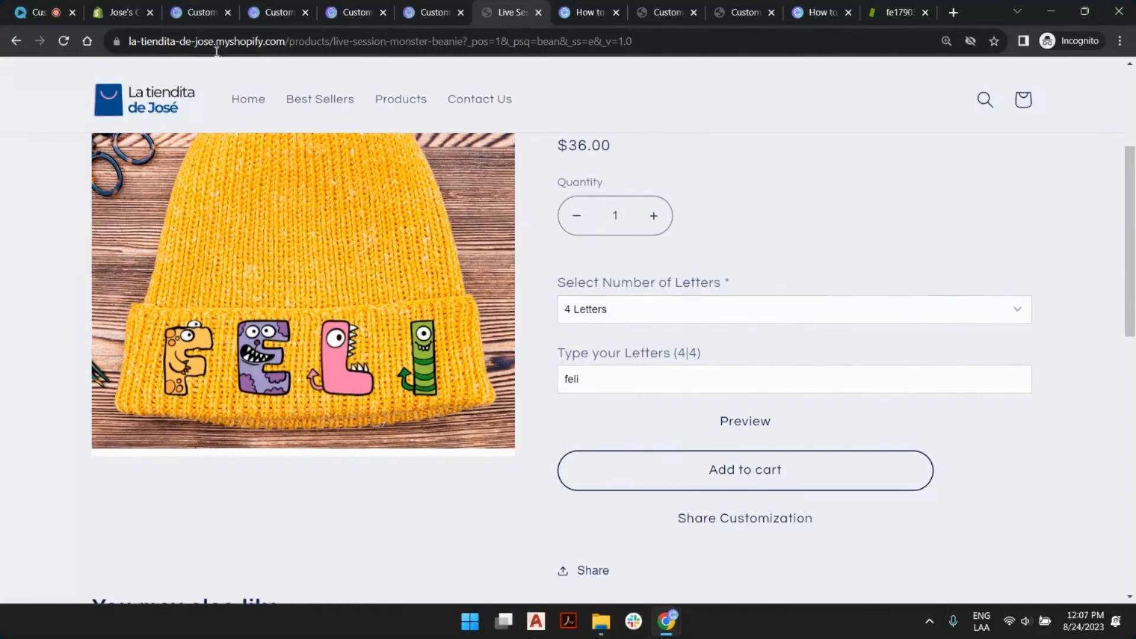
Switch to the Shopify admin, go back to the products list and start adding a new product
click(113, 14)
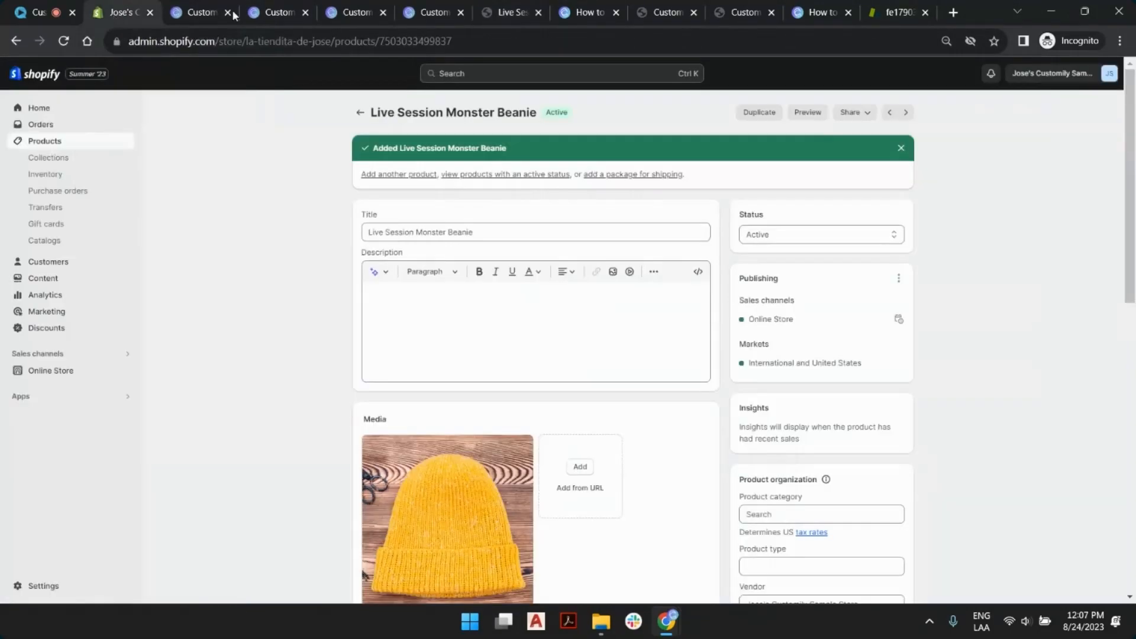
click(360, 113)
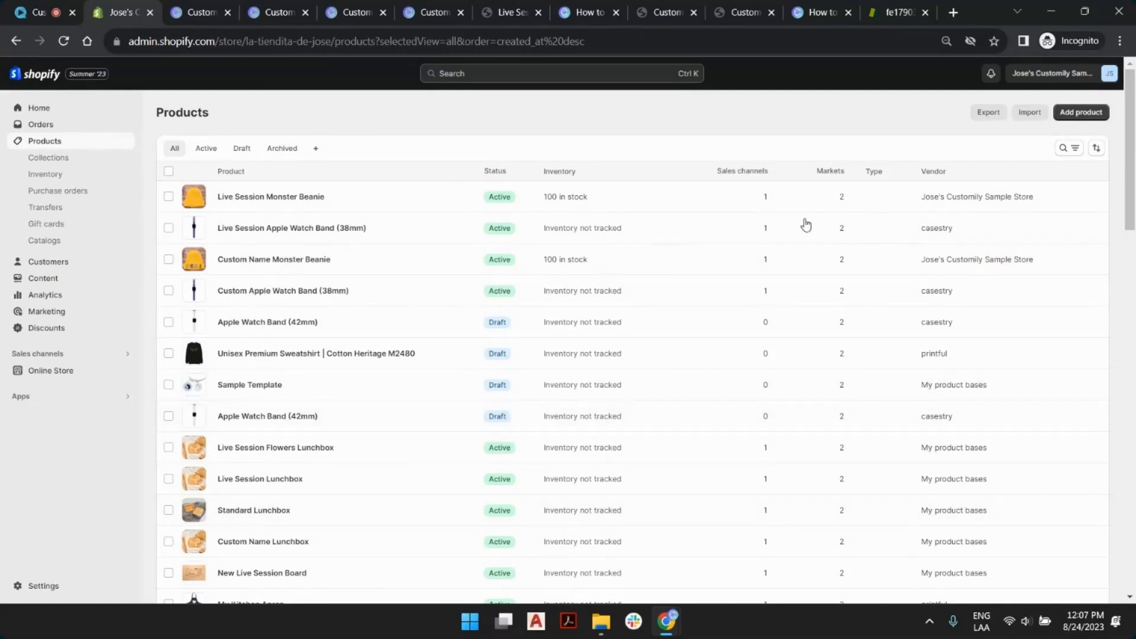
click(1067, 115)
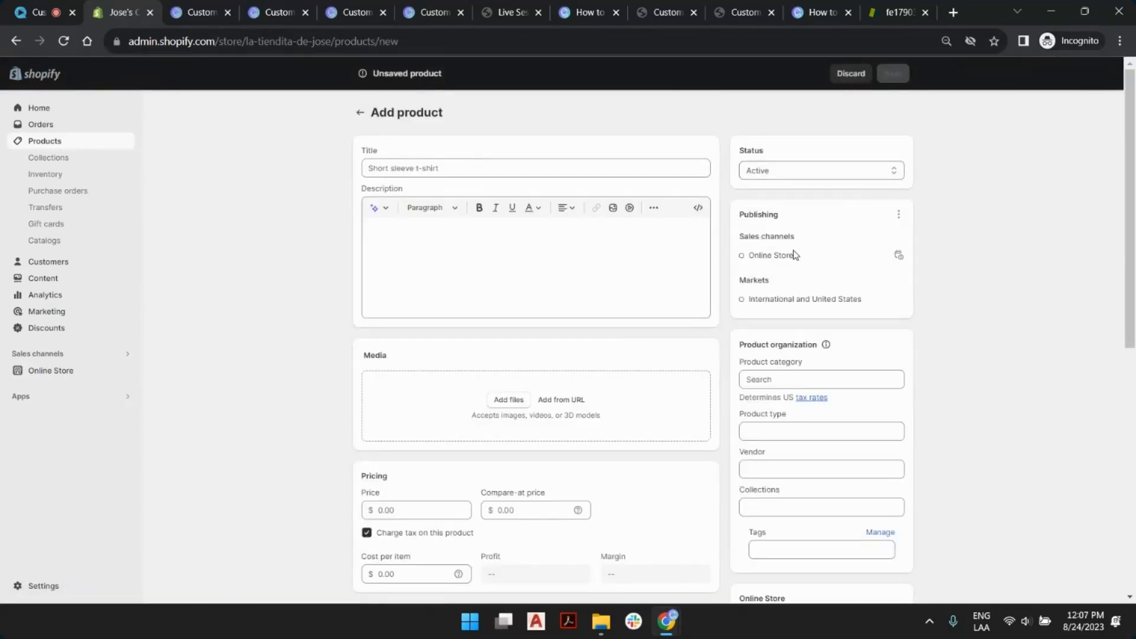
Exclude the new product from the Online Store sales channel
click(898, 255)
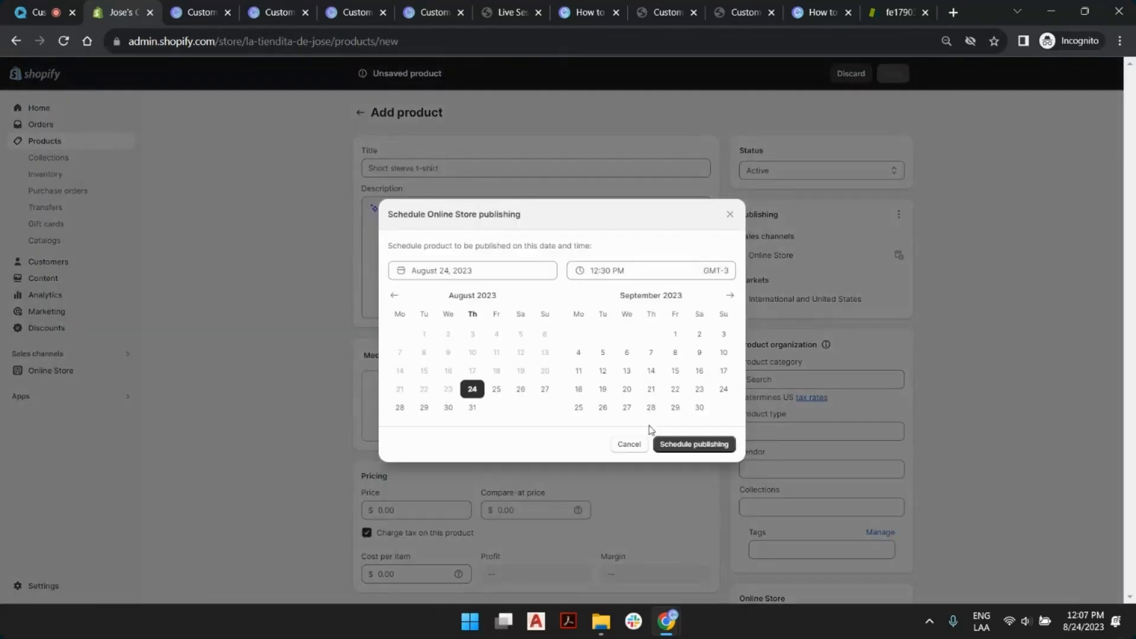
click(629, 445)
click(898, 216)
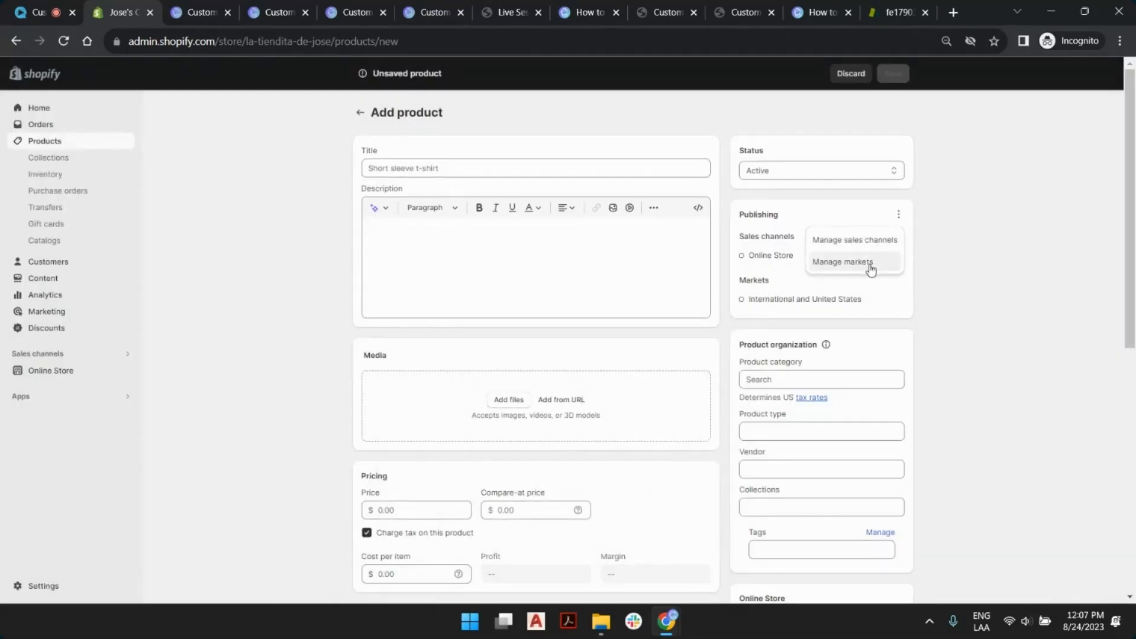
click(865, 241)
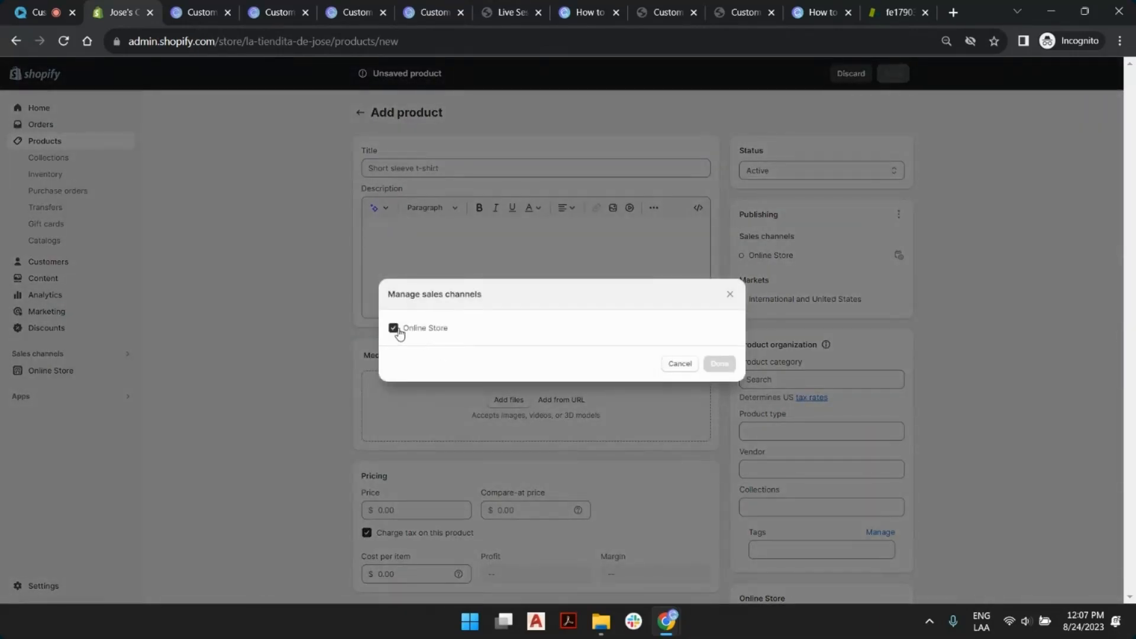
click(421, 328)
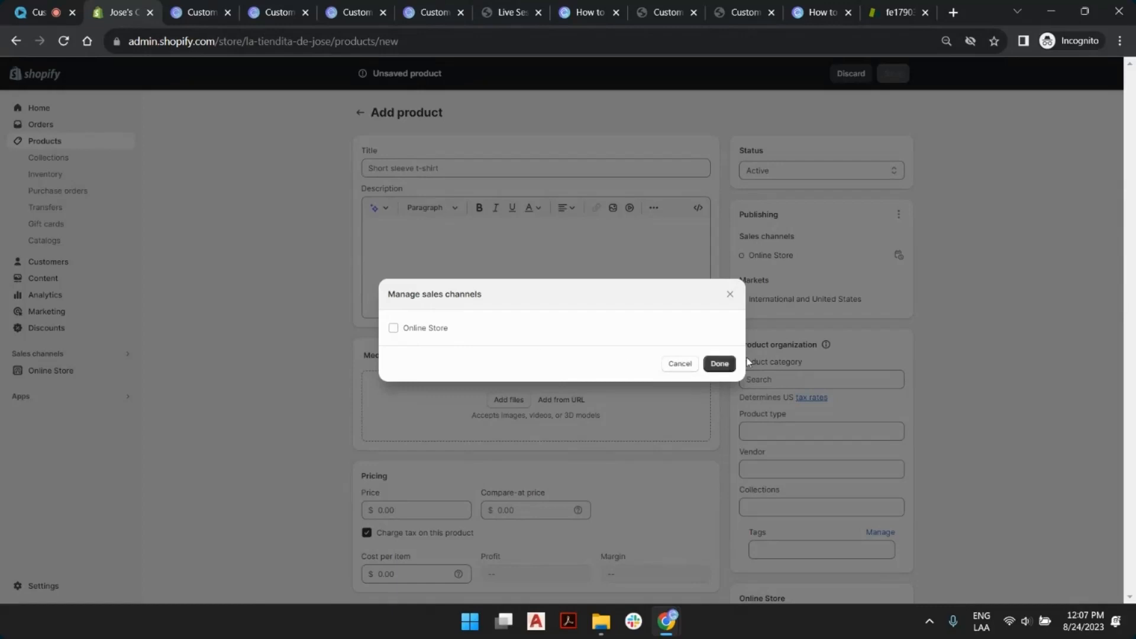
click(720, 363)
Title the new product "Extra for letter" and go to its price field
click(451, 169)
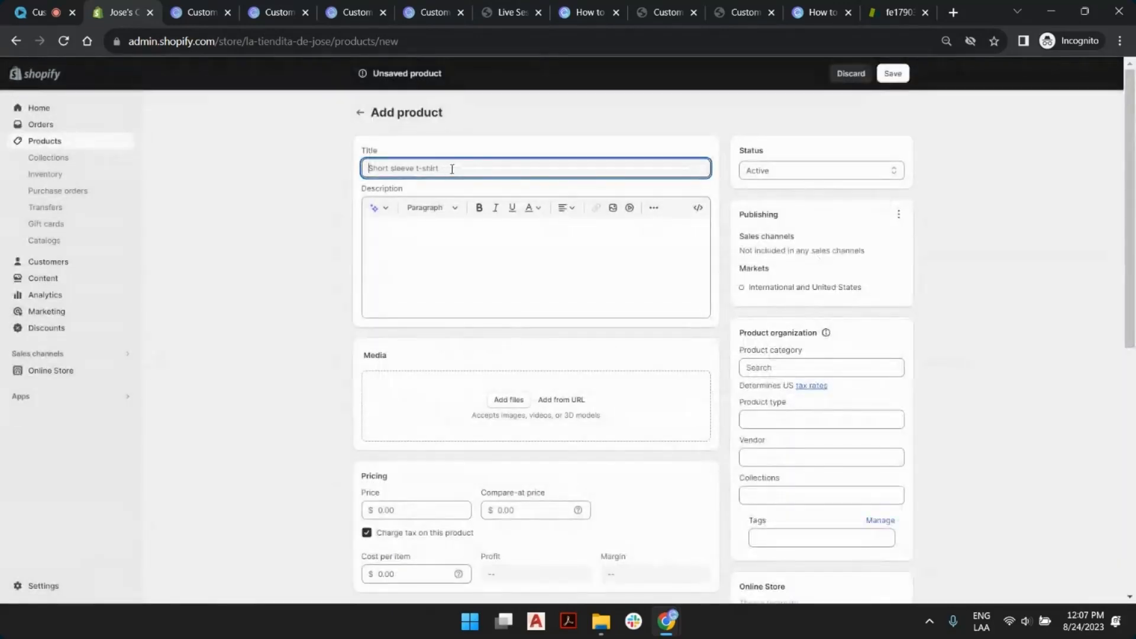
text(Extra for letter)
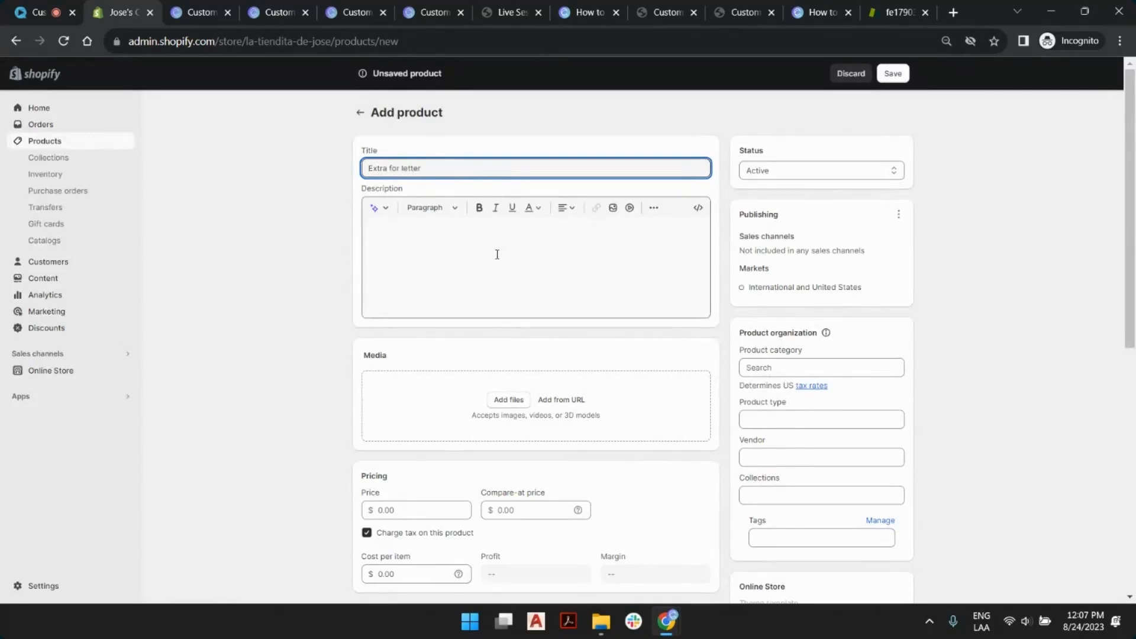
scroll(497, 254, down, 2)
click(403, 434)
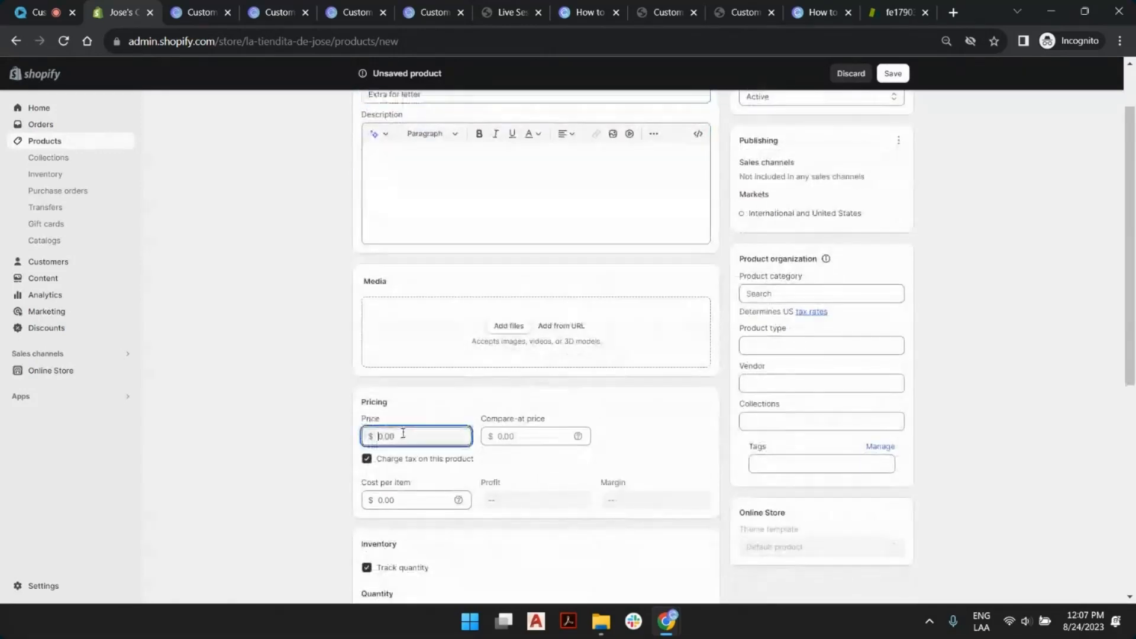
click(294, 367)
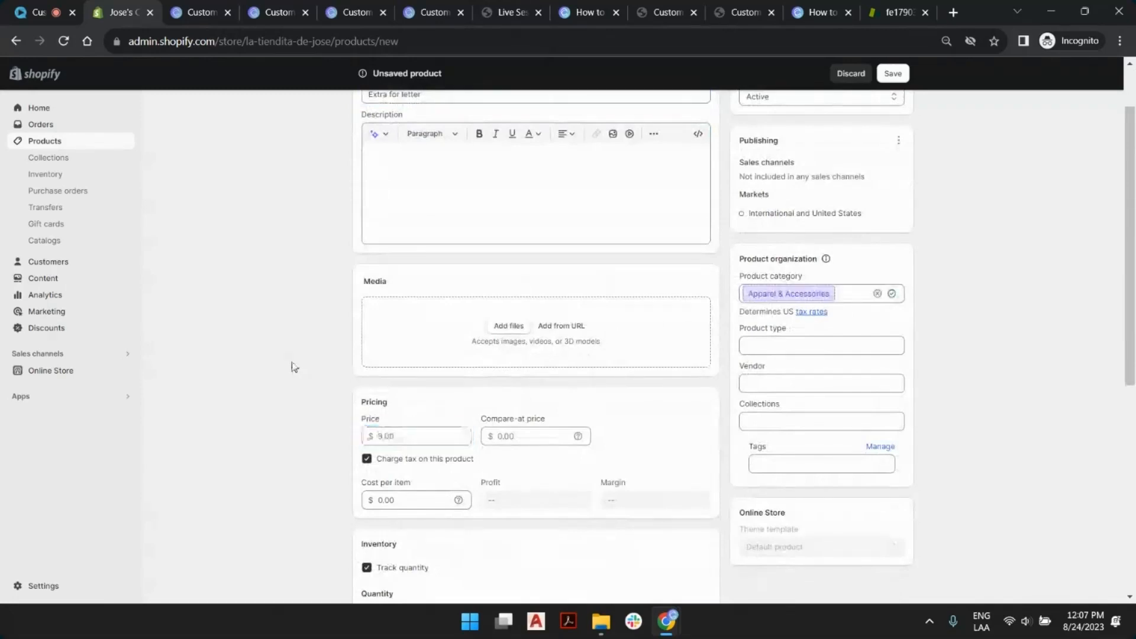
Set the new product's available quantity to 1000 and turn off its shipping requirement
scroll(544, 352, down, 3)
scroll(545, 352, down, 3)
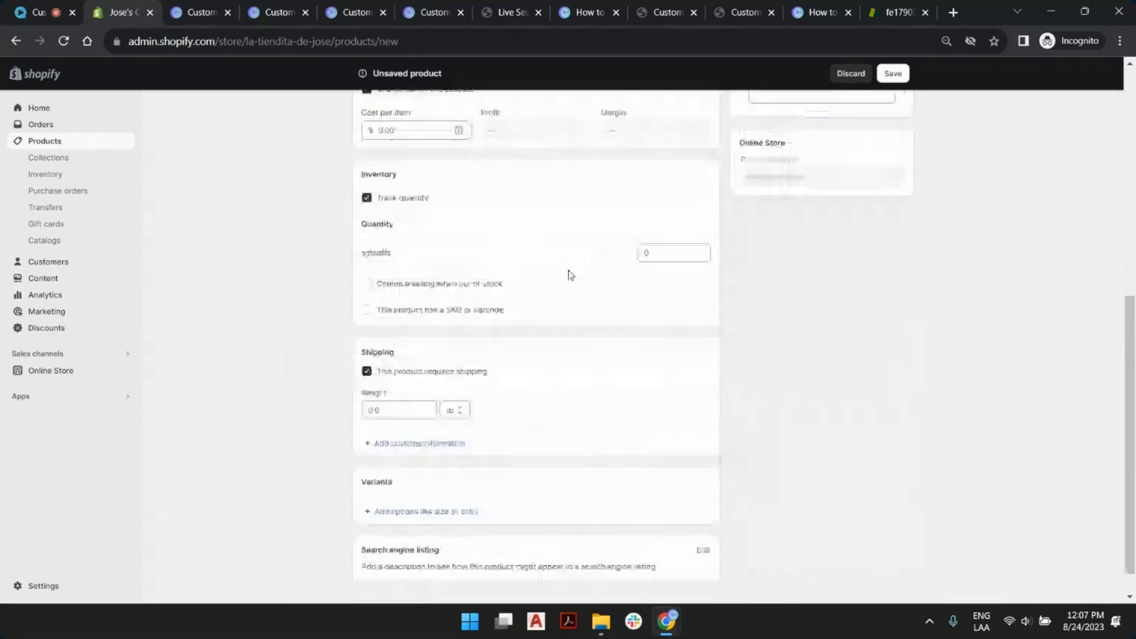
click(678, 256)
text(1000)
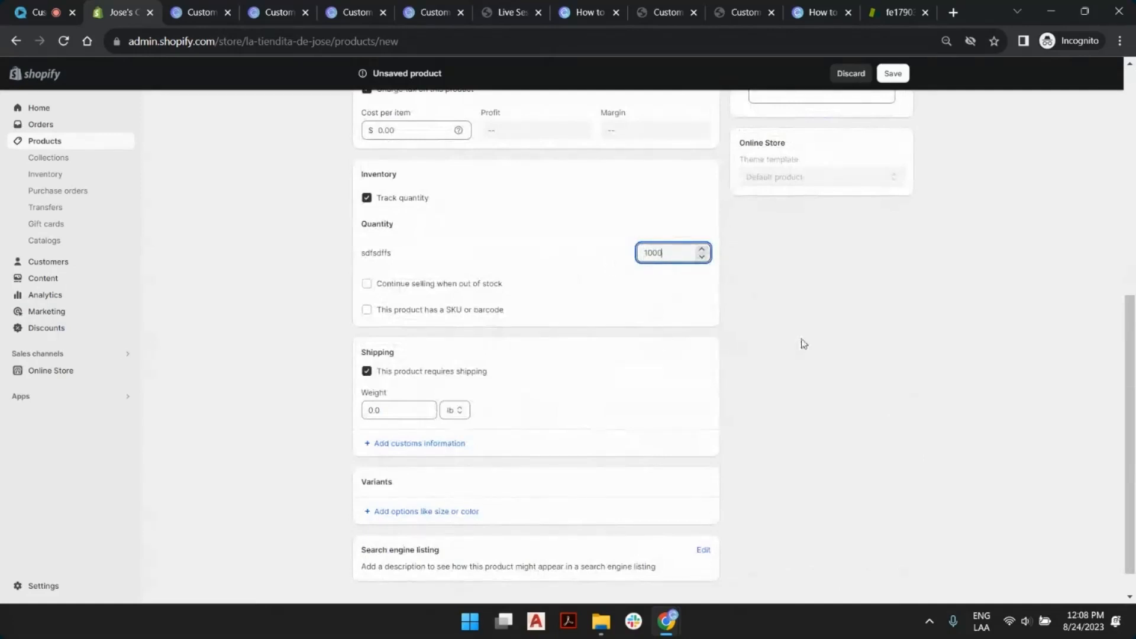
click(803, 344)
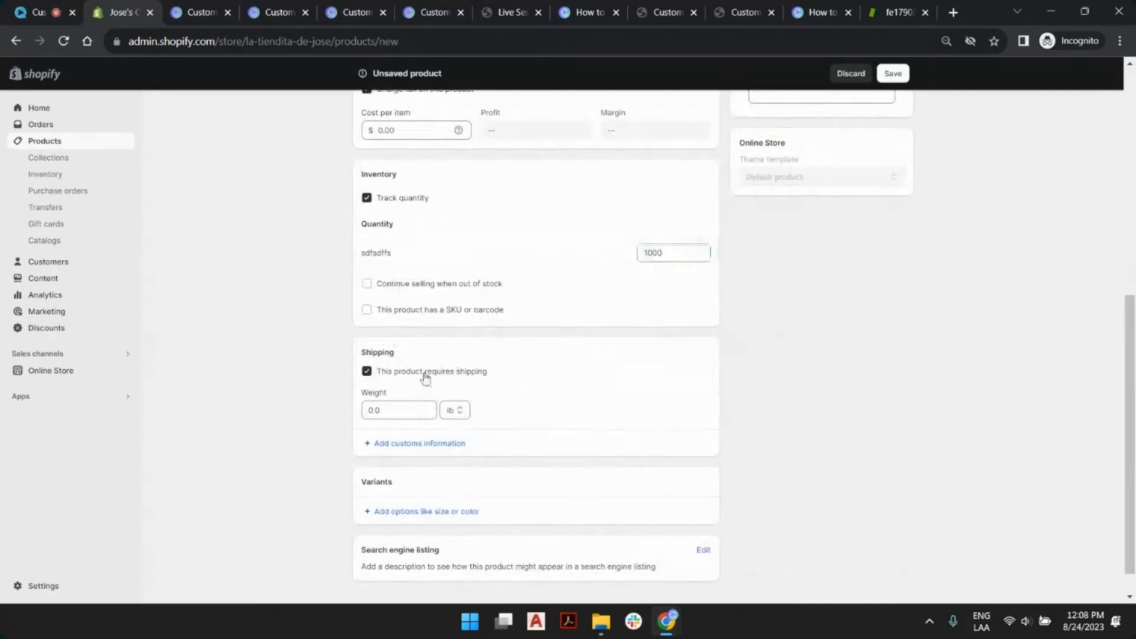
click(368, 373)
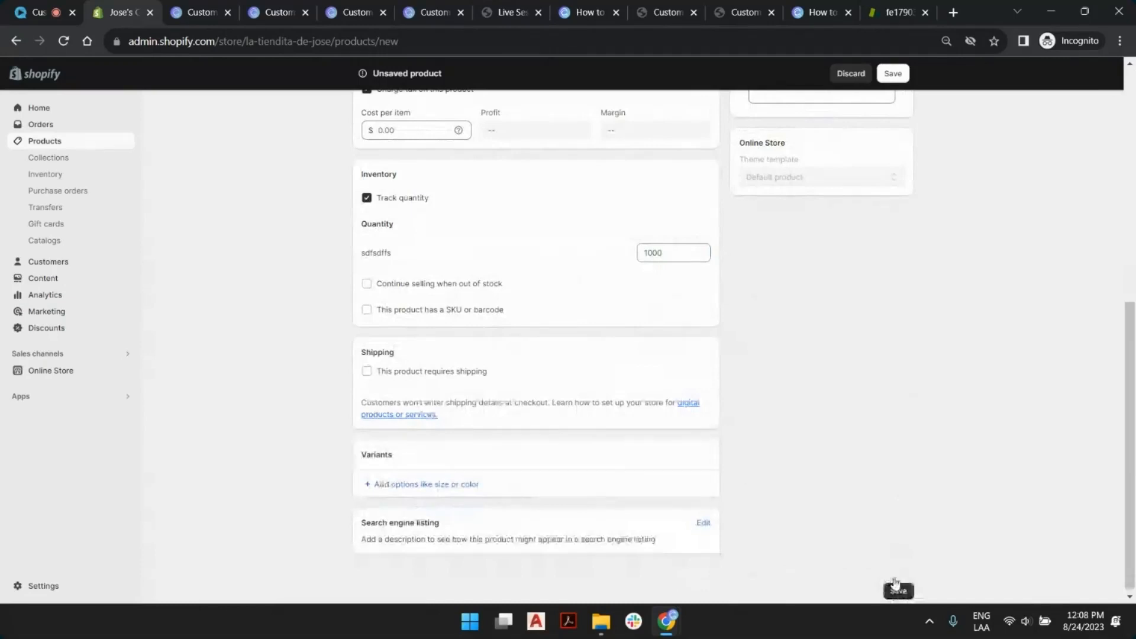
Clear the new product's Apparel & Accessories category and save the product
scroll(870, 477, up, 5)
scroll(871, 477, up, 2)
click(878, 367)
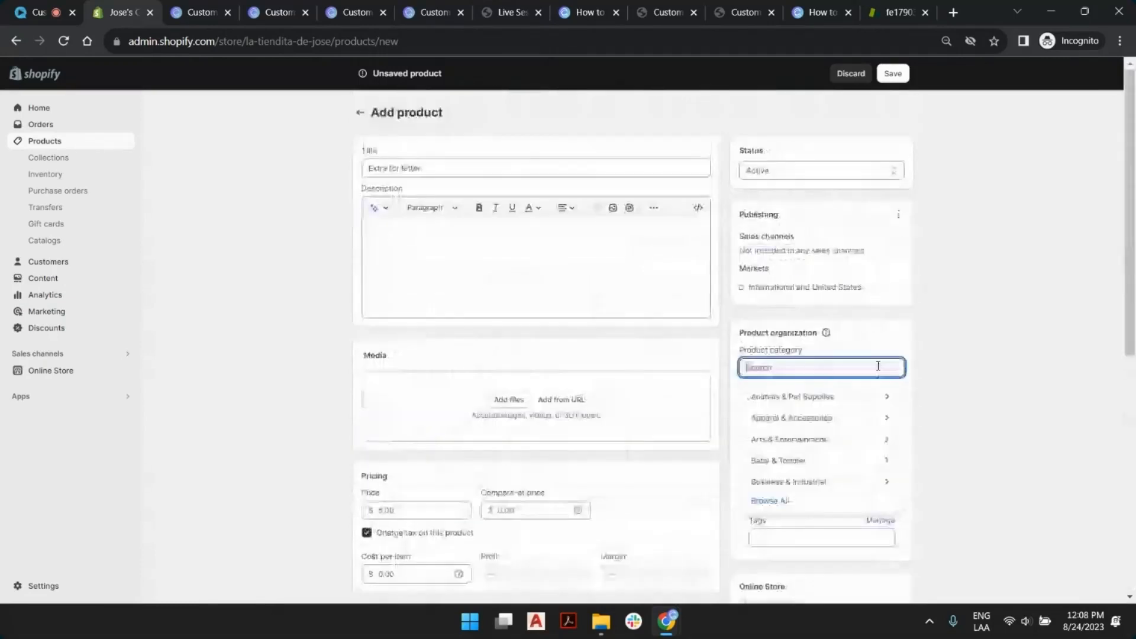
click(599, 295)
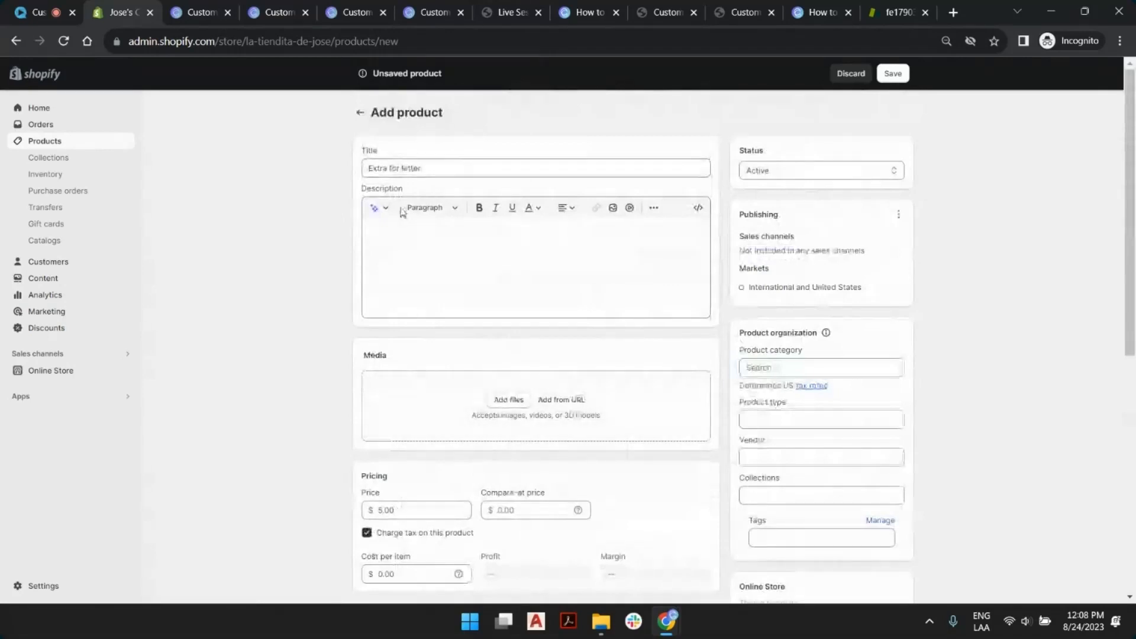
scroll(902, 300, down, 2)
scroll(903, 300, down, 5)
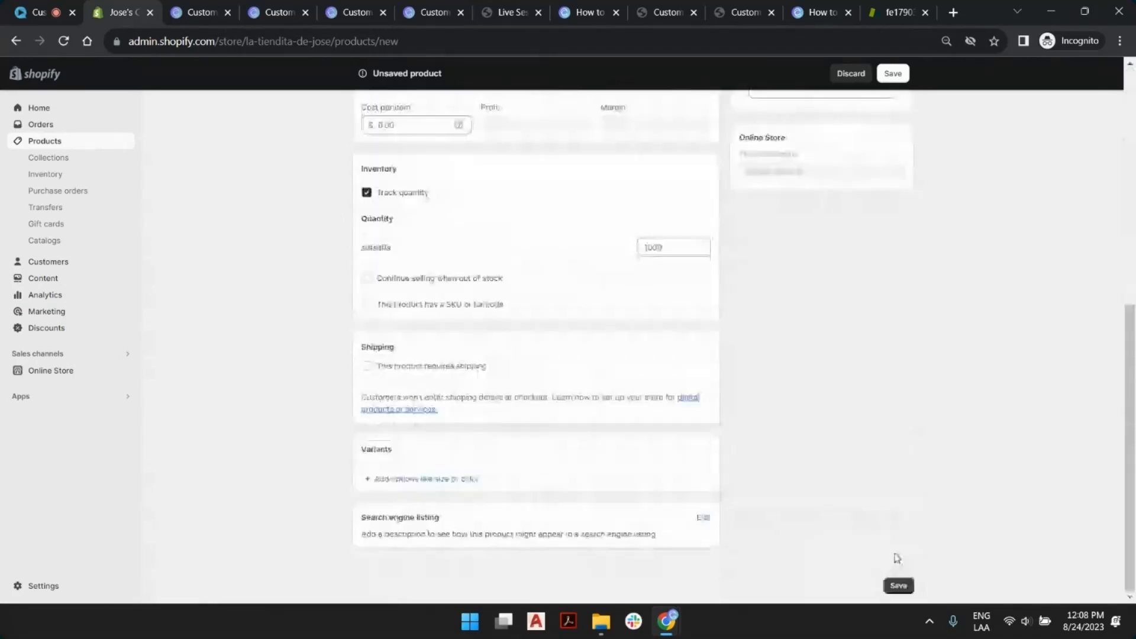
click(897, 585)
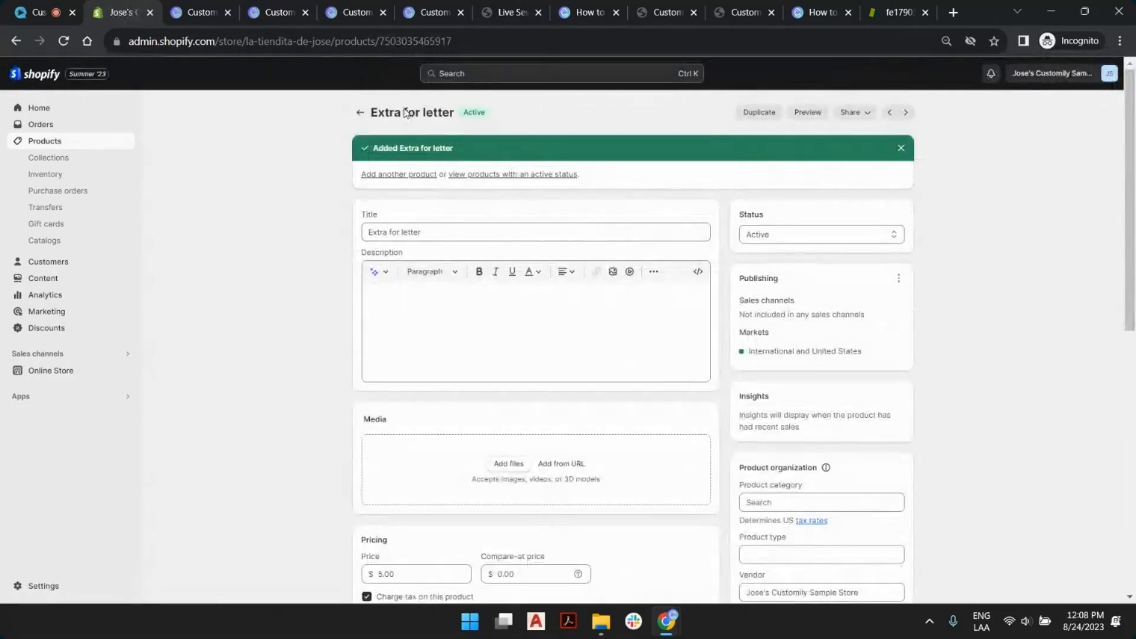
Switch to the Live Session Monster Beanie Letters option set in Customily and give the Select Number of Letters dropdown an Add Shopify Product function
click(289, 4)
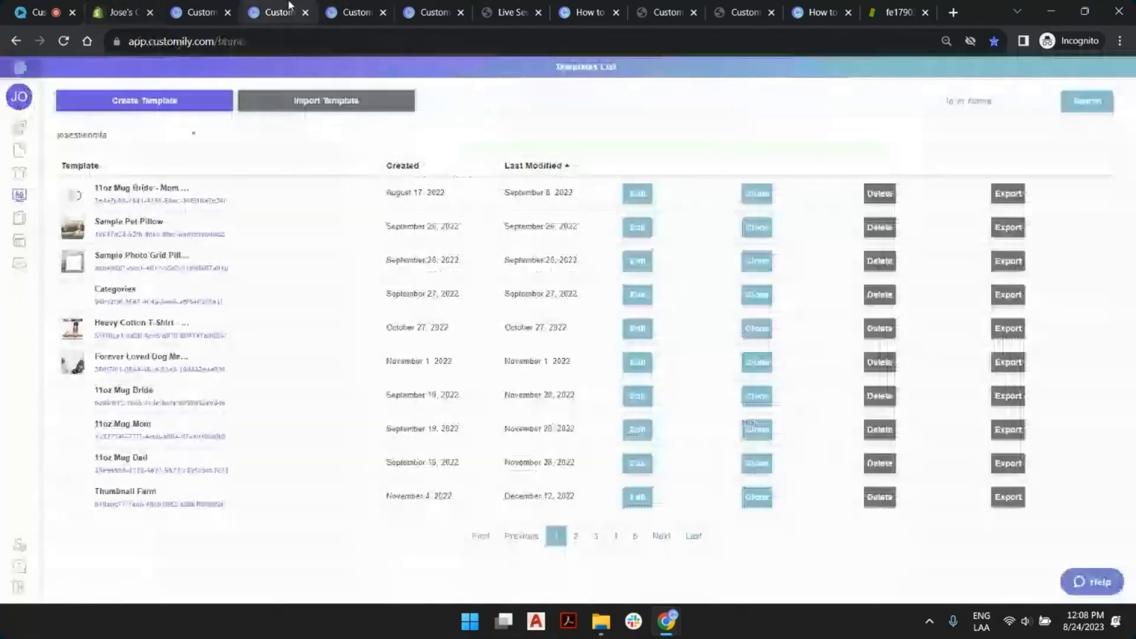
click(339, 5)
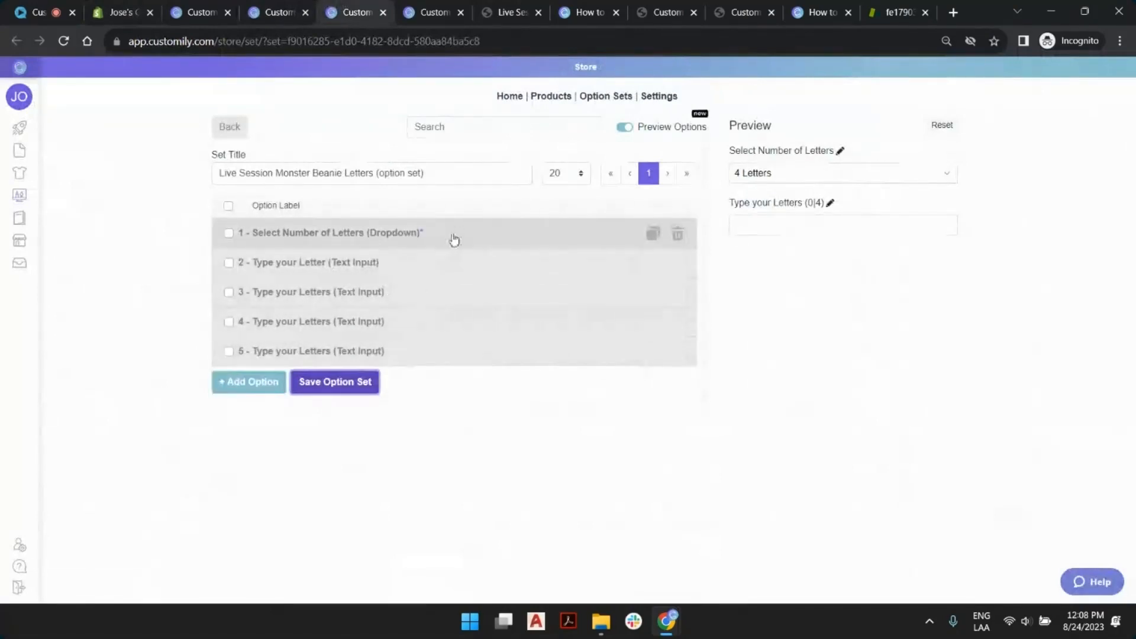
click(427, 235)
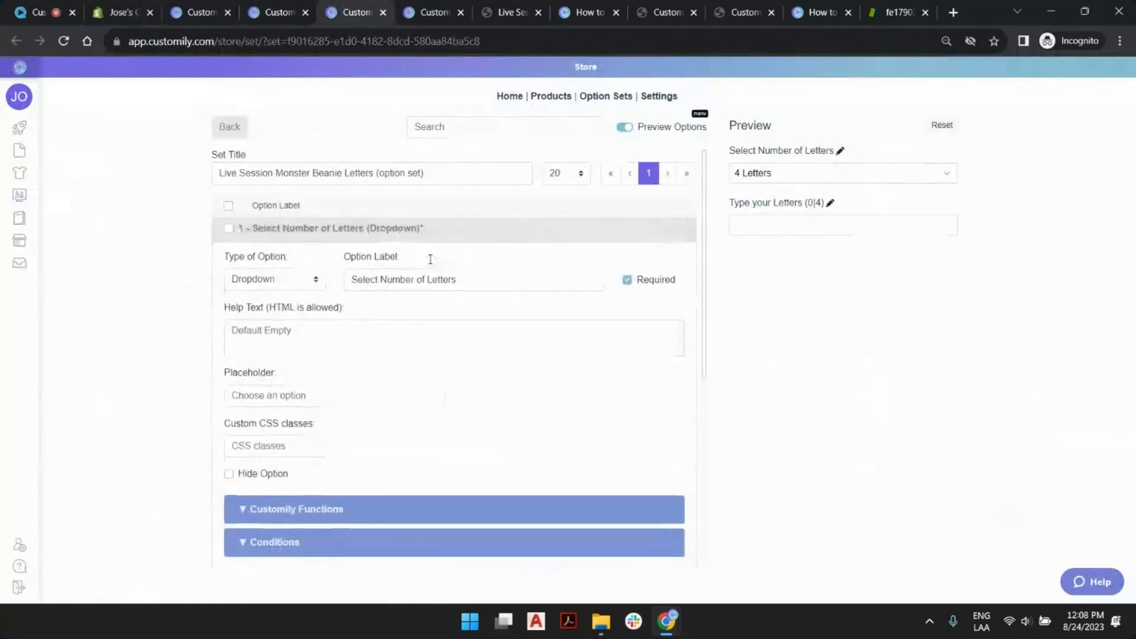
scroll(414, 278, down, 5)
scroll(386, 364, up, 1)
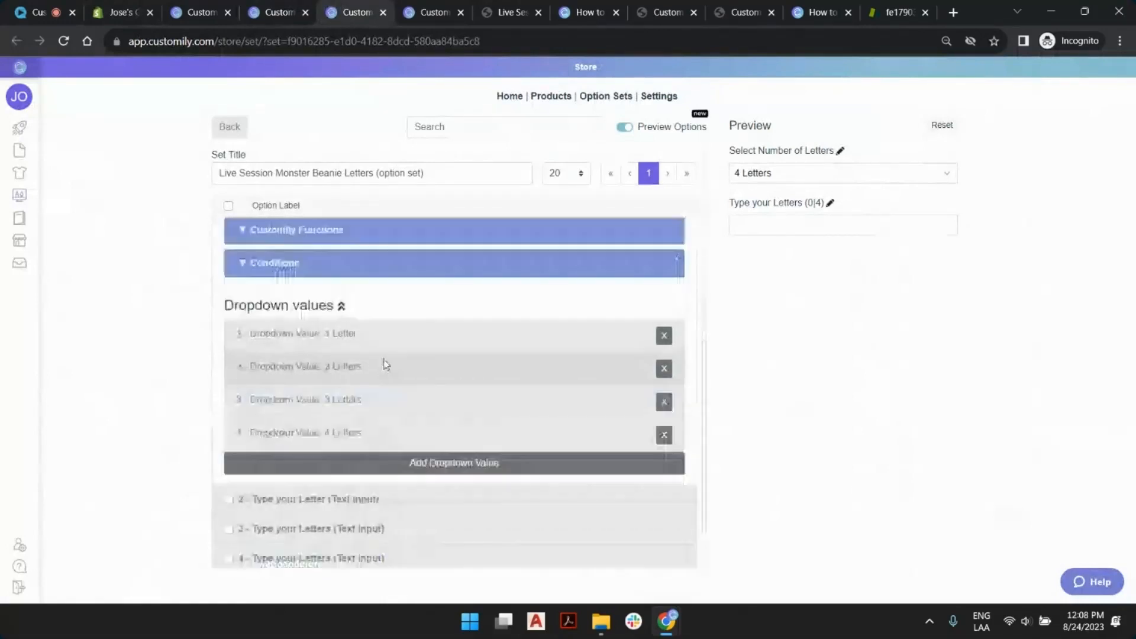
scroll(355, 337, up, 2)
click(330, 307)
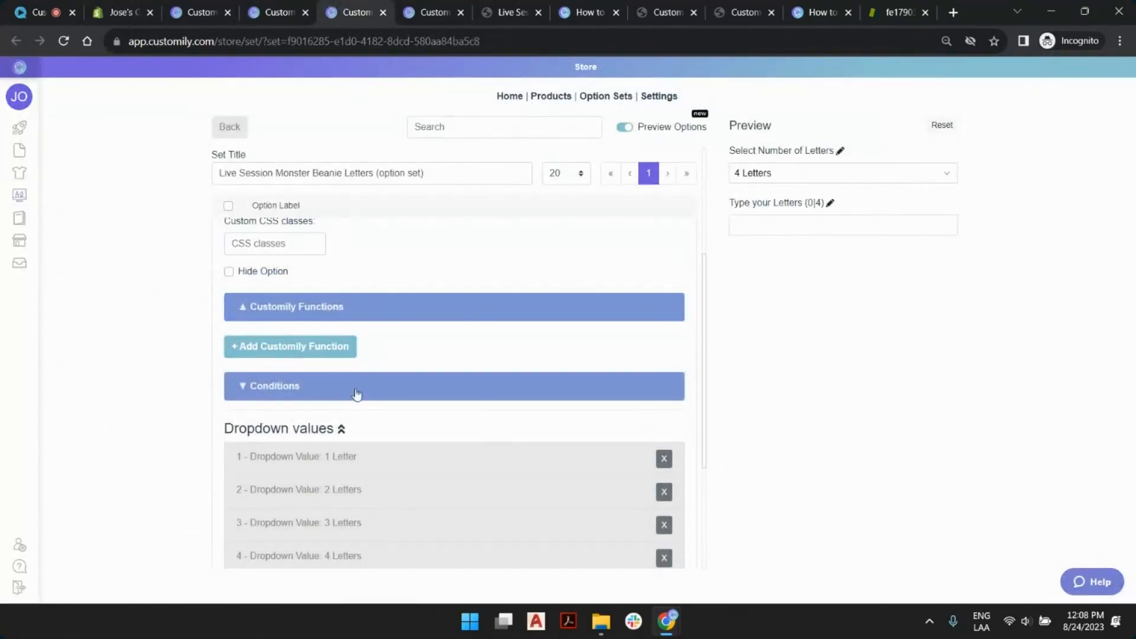
click(334, 348)
click(335, 349)
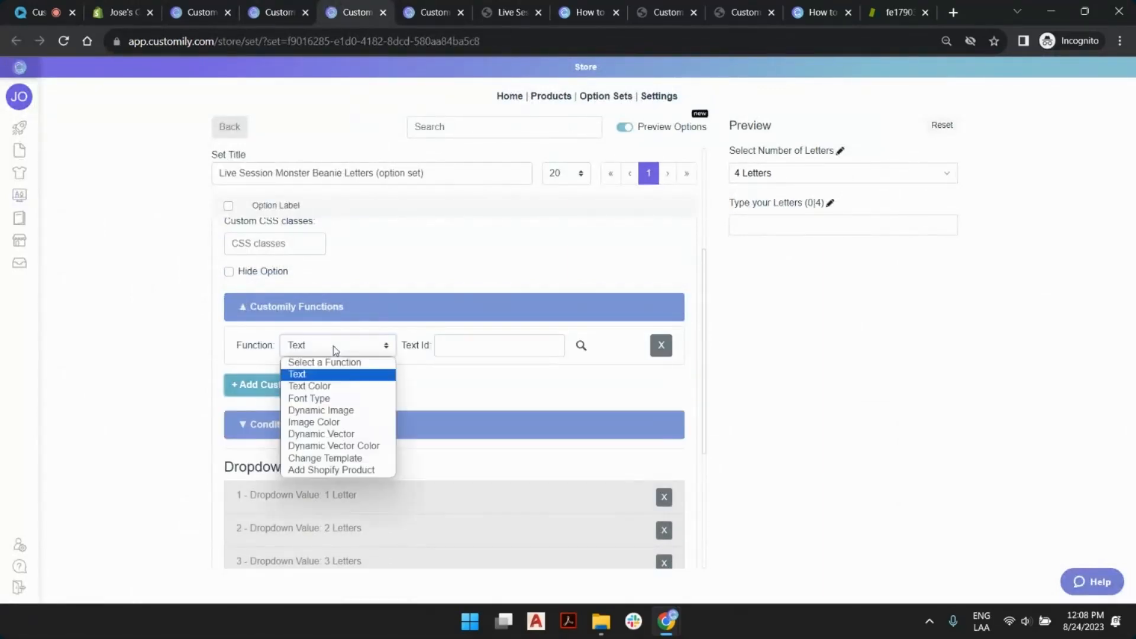
click(331, 470)
Expand all four dropdown values, from 4 Letters up to 1 Letter, to reach their Shopify product settings
scroll(363, 325, down, 4)
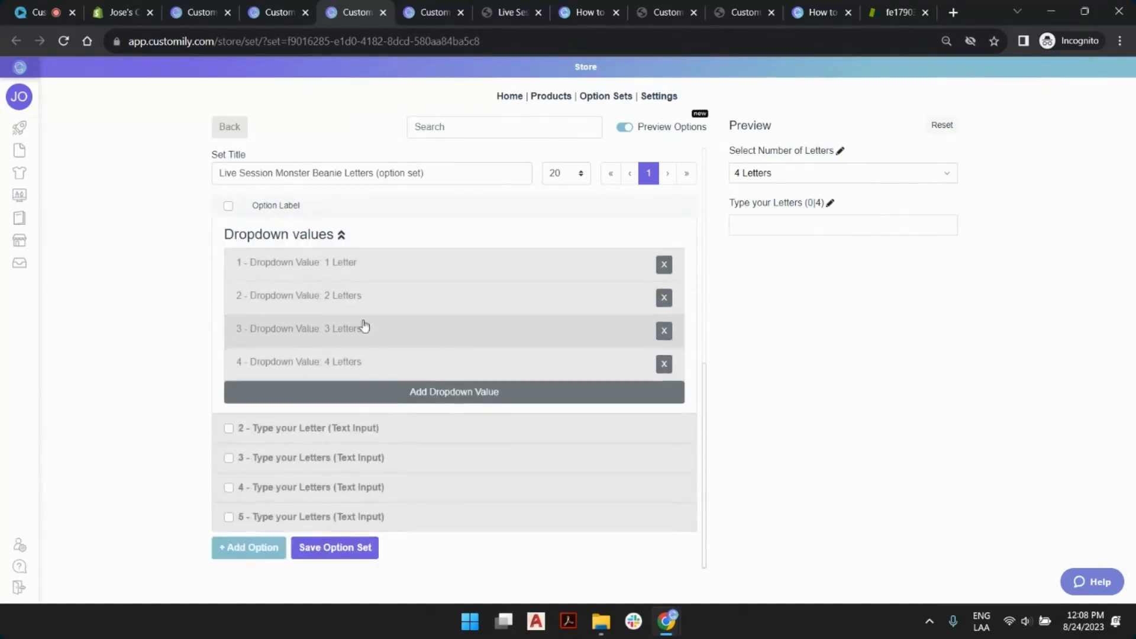
click(373, 370)
click(366, 334)
click(363, 298)
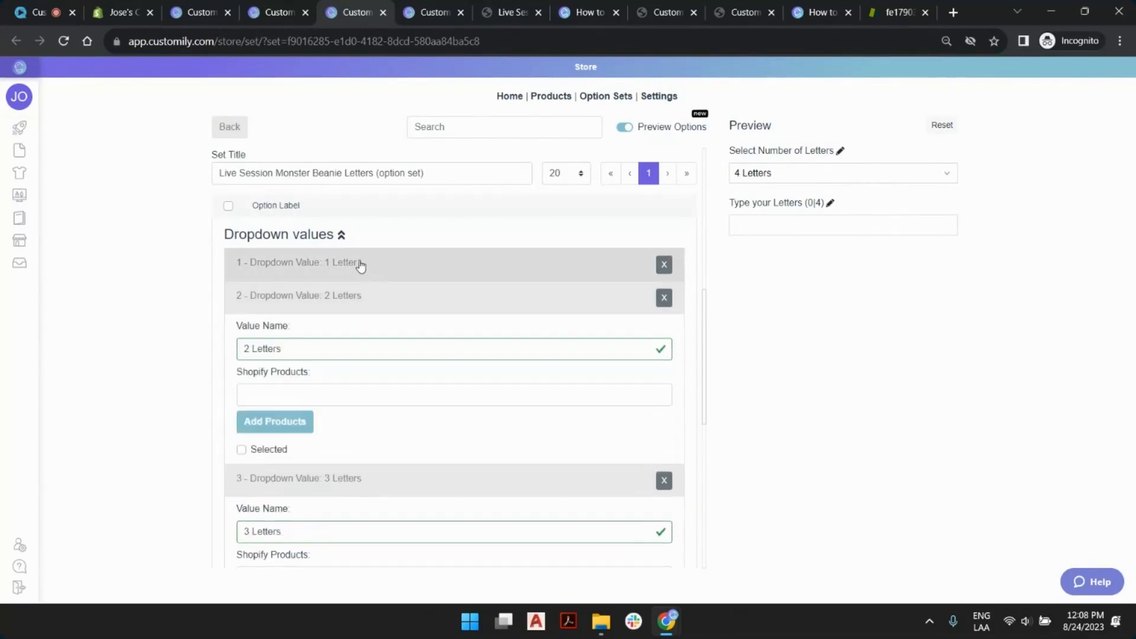
click(360, 263)
Look for the Extra for letter product in the 1 Letter value's Shopify product picker, among both linked and unlinked products
click(282, 393)
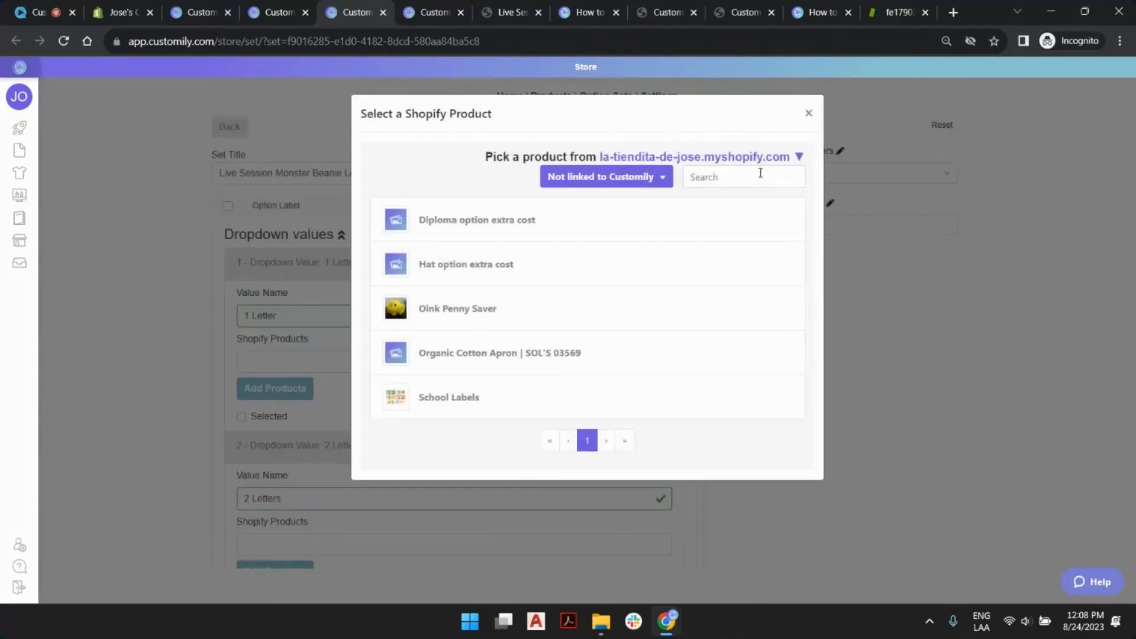
click(743, 180)
click(660, 176)
click(634, 223)
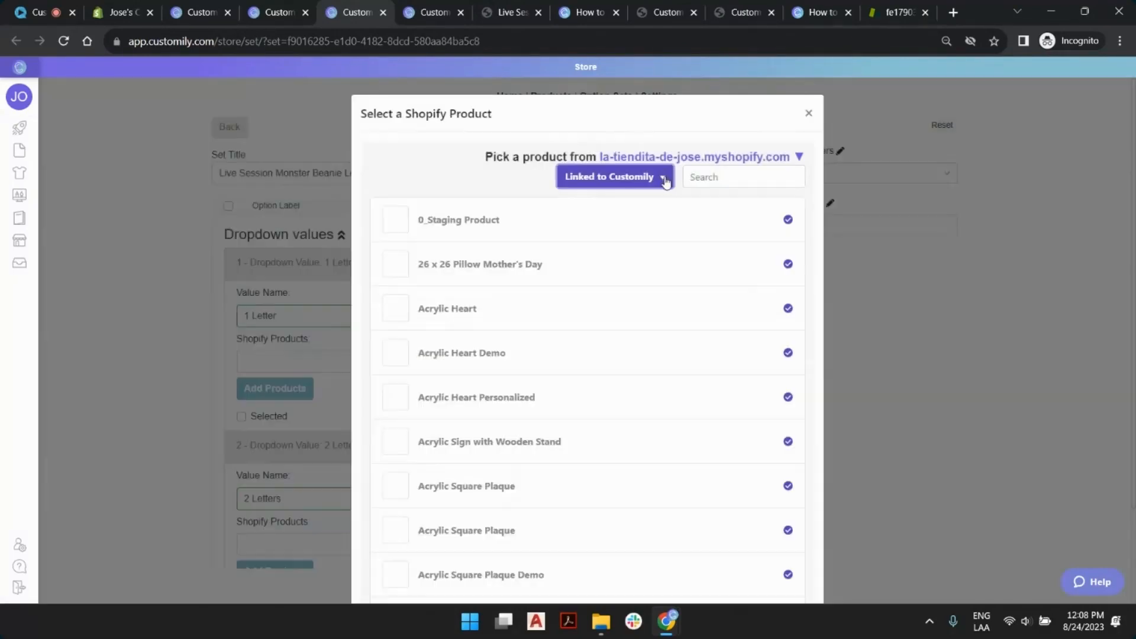
click(664, 180)
click(619, 240)
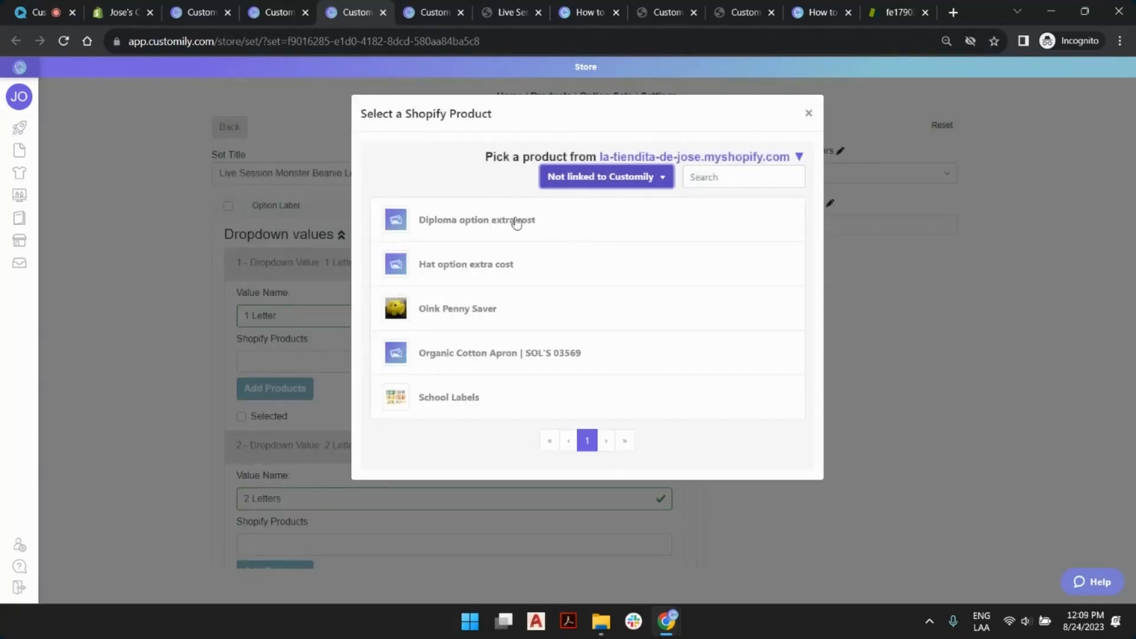
click(808, 113)
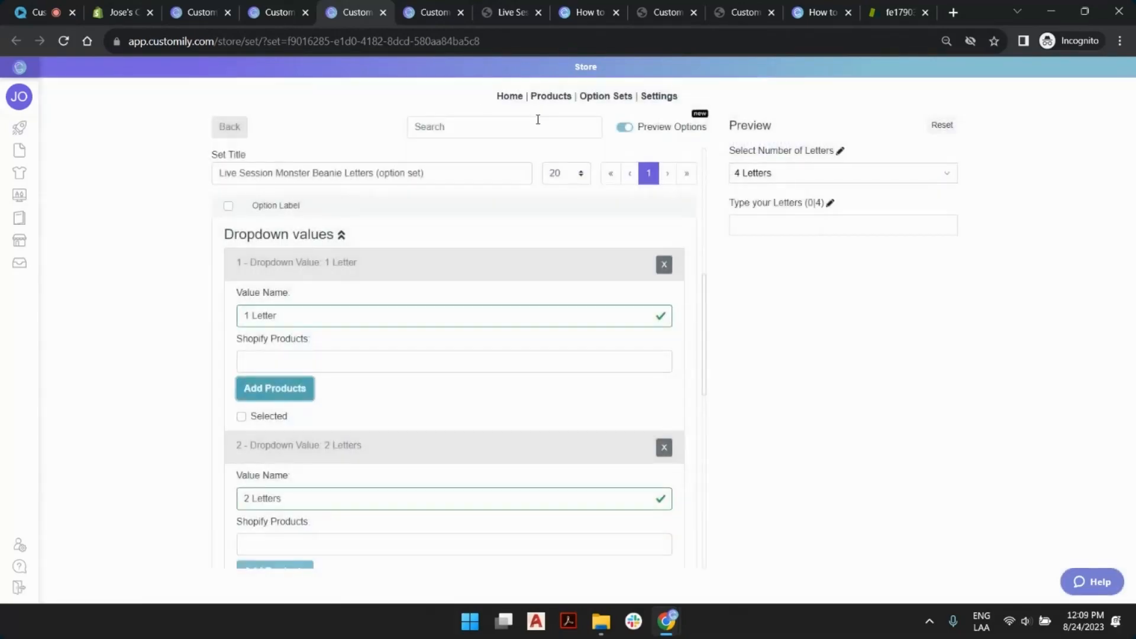
Go to the Customily store's product list and sync its products with Shopify
click(284, 19)
click(191, 8)
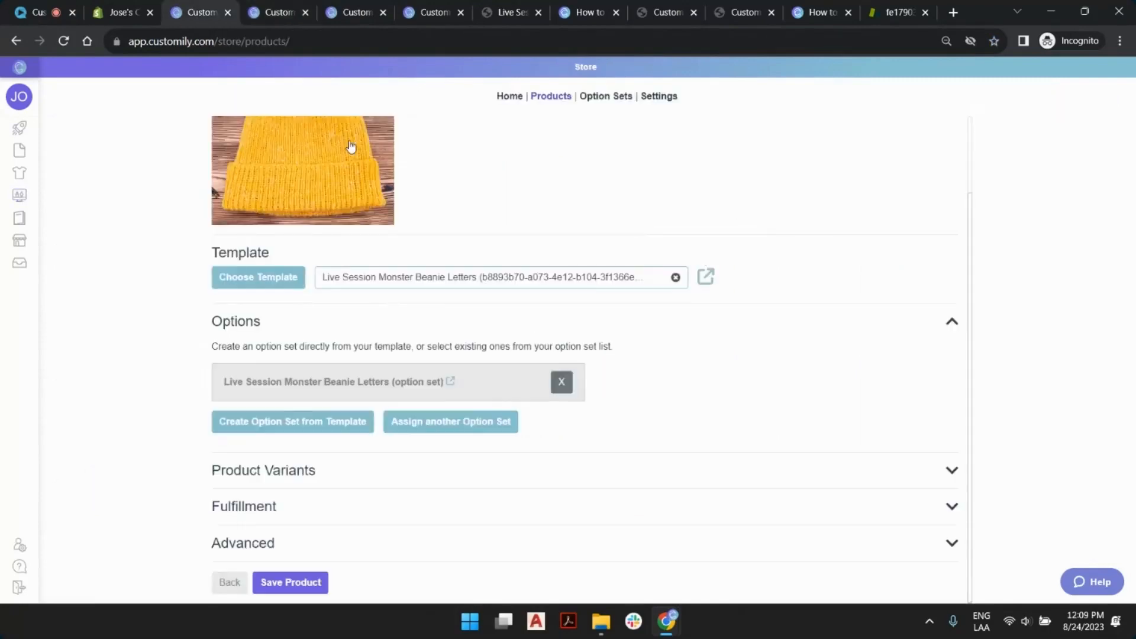
click(548, 99)
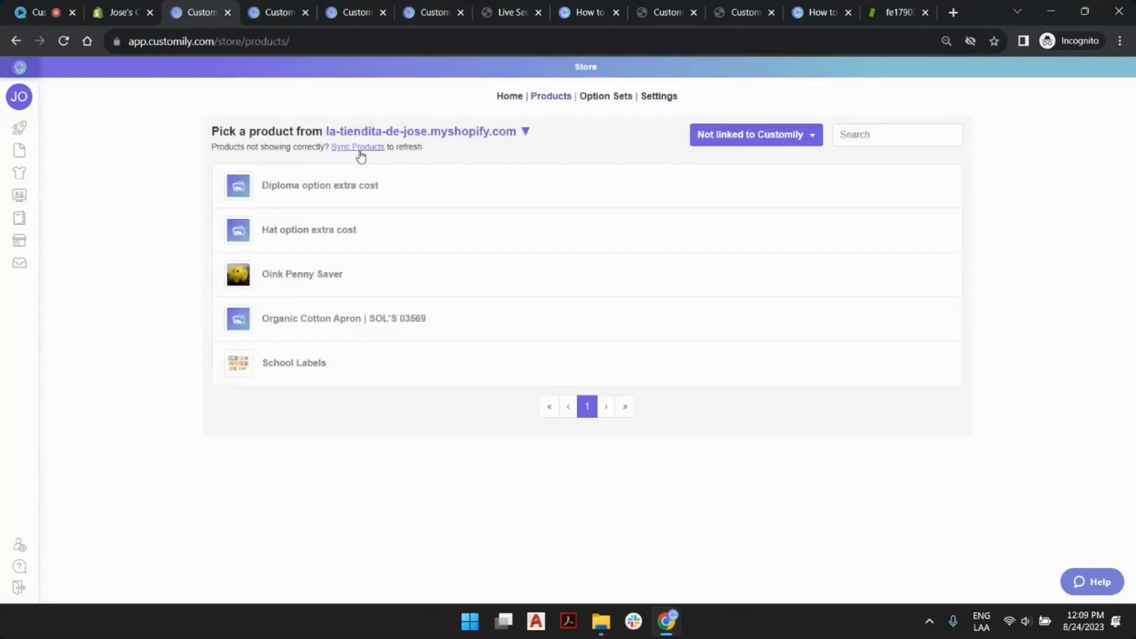
click(359, 147)
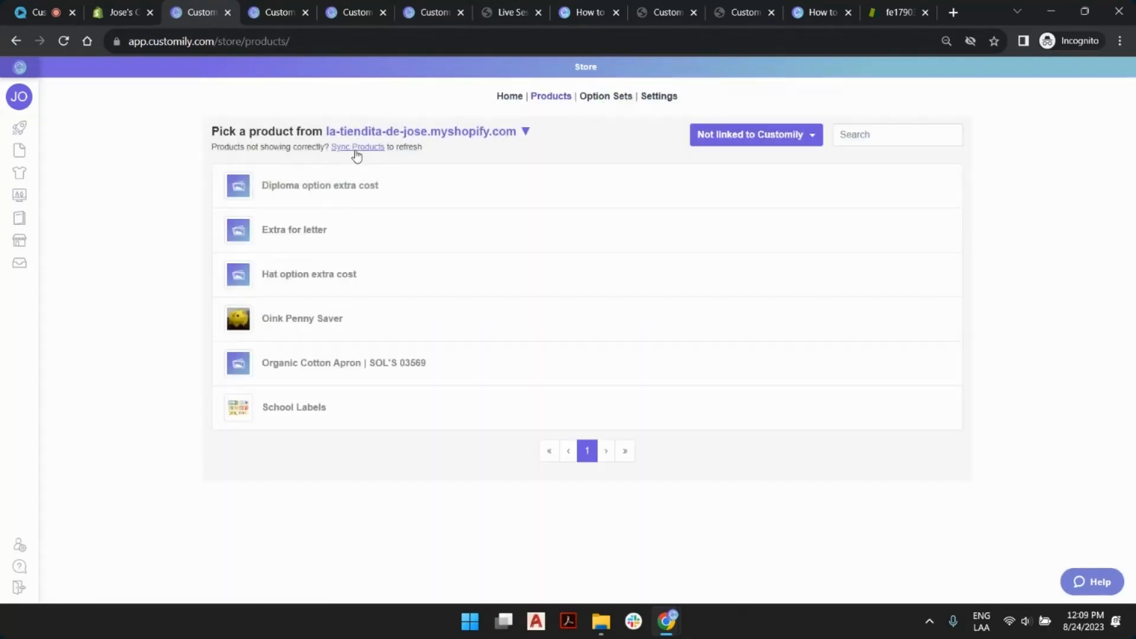
Return to the option set and add the Extra for letter default variant to the 1 Letter value with quantity 1
click(349, 12)
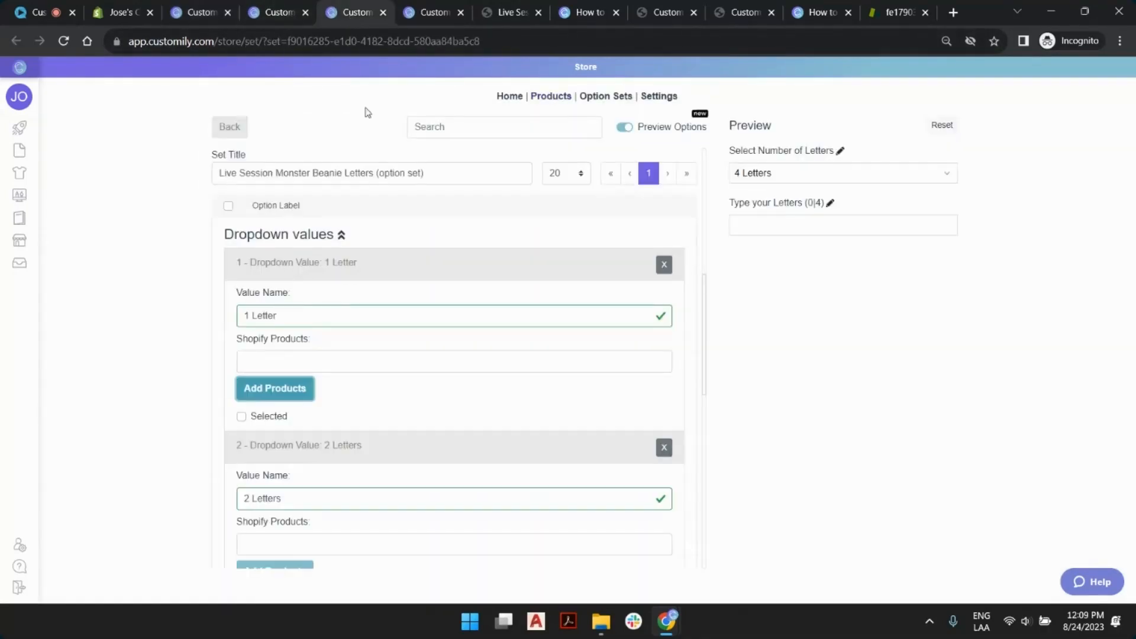
click(300, 390)
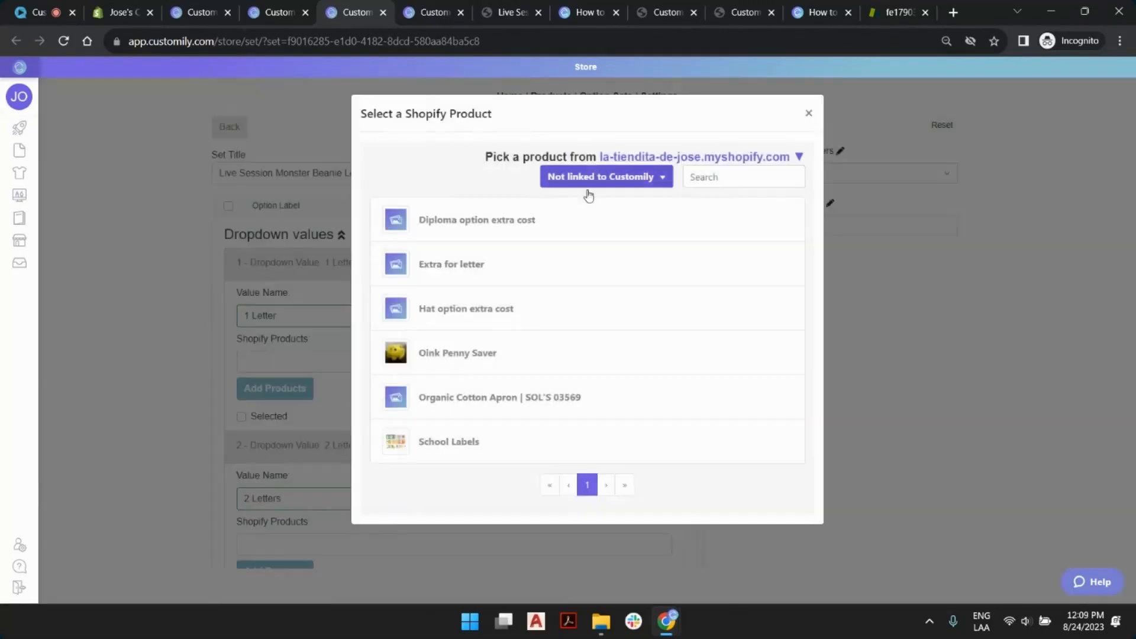
click(471, 268)
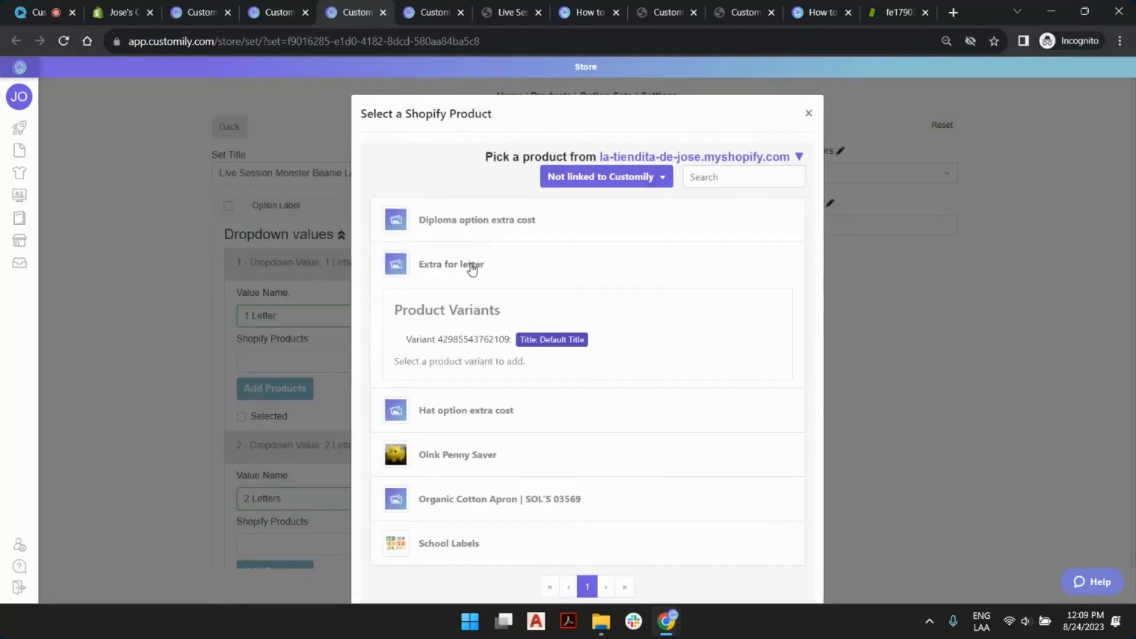
click(577, 342)
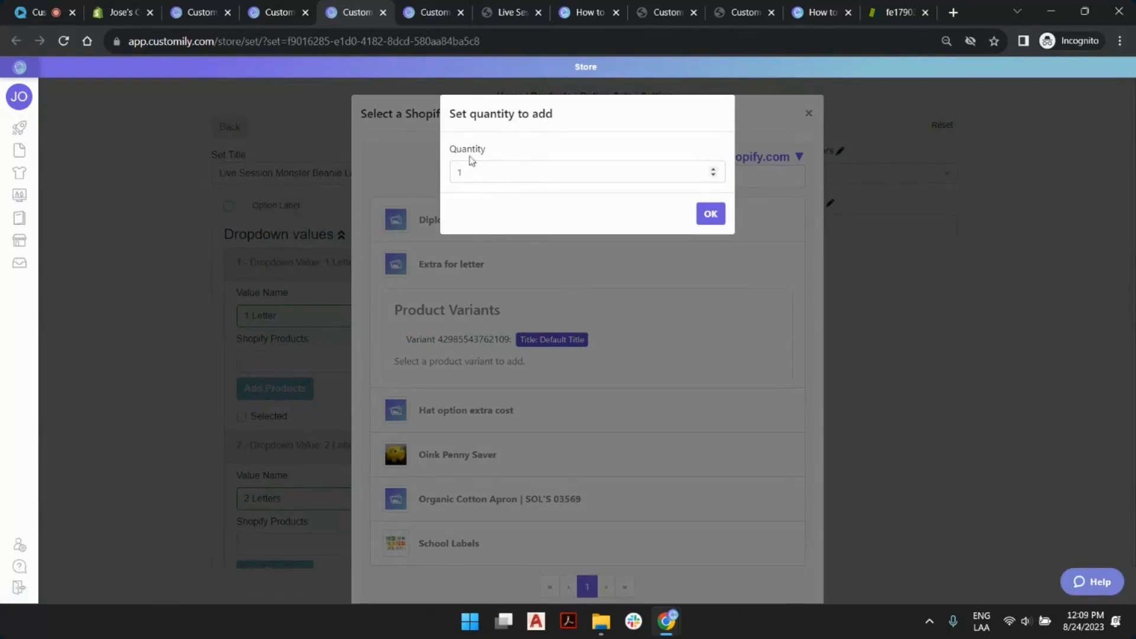
click(712, 215)
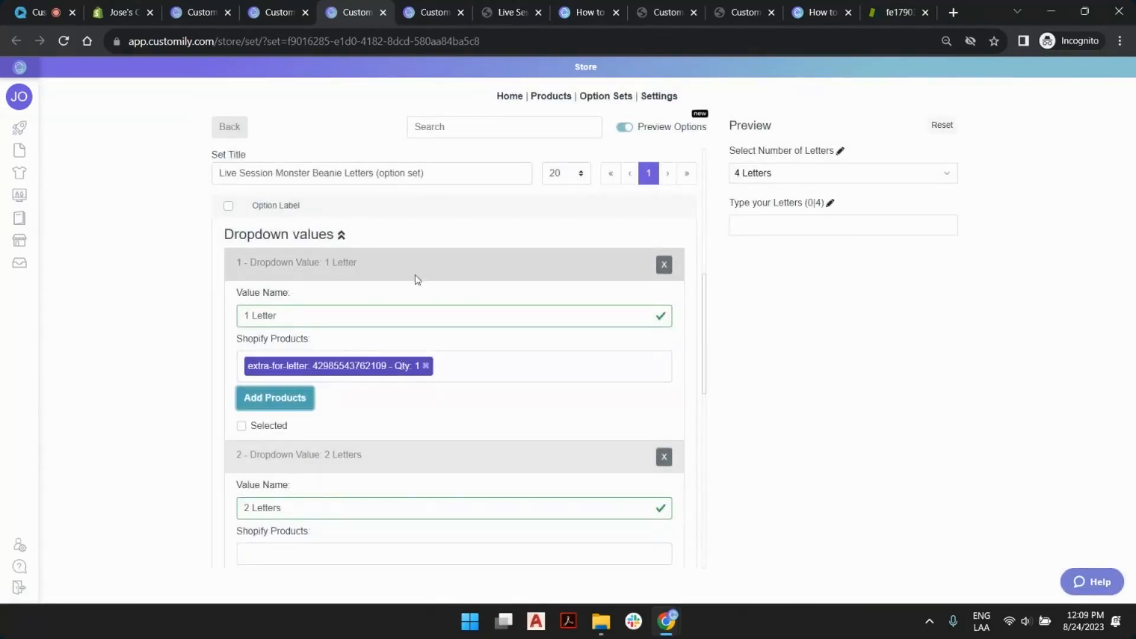
Add the Extra for letter default variant to the 2 Letters value with quantity 2
scroll(403, 269, down, 4)
click(276, 359)
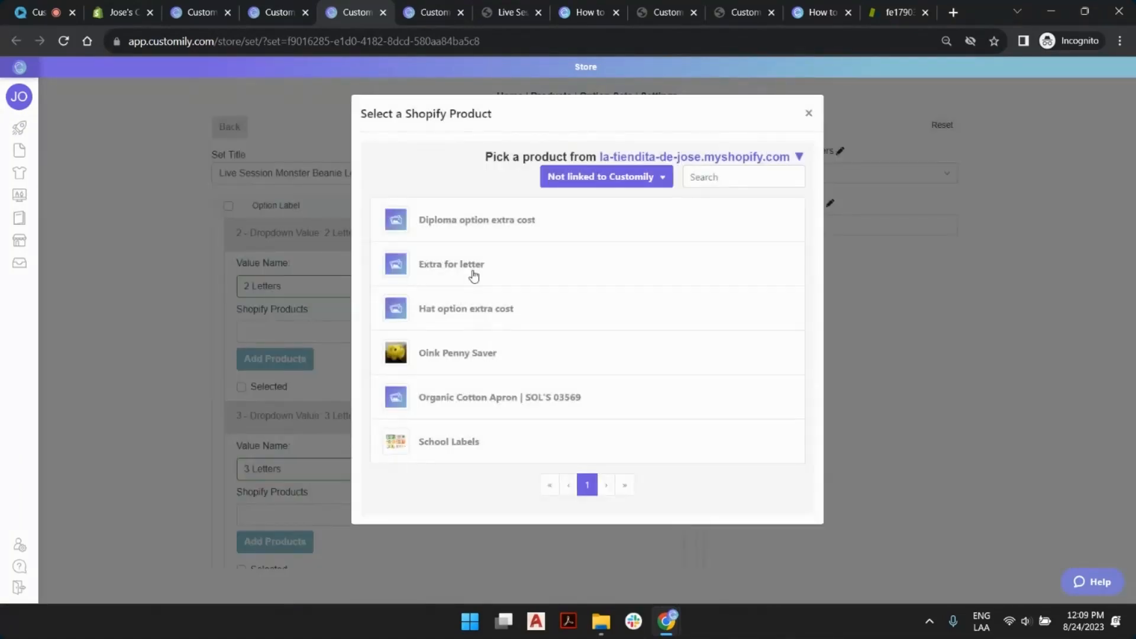
click(473, 274)
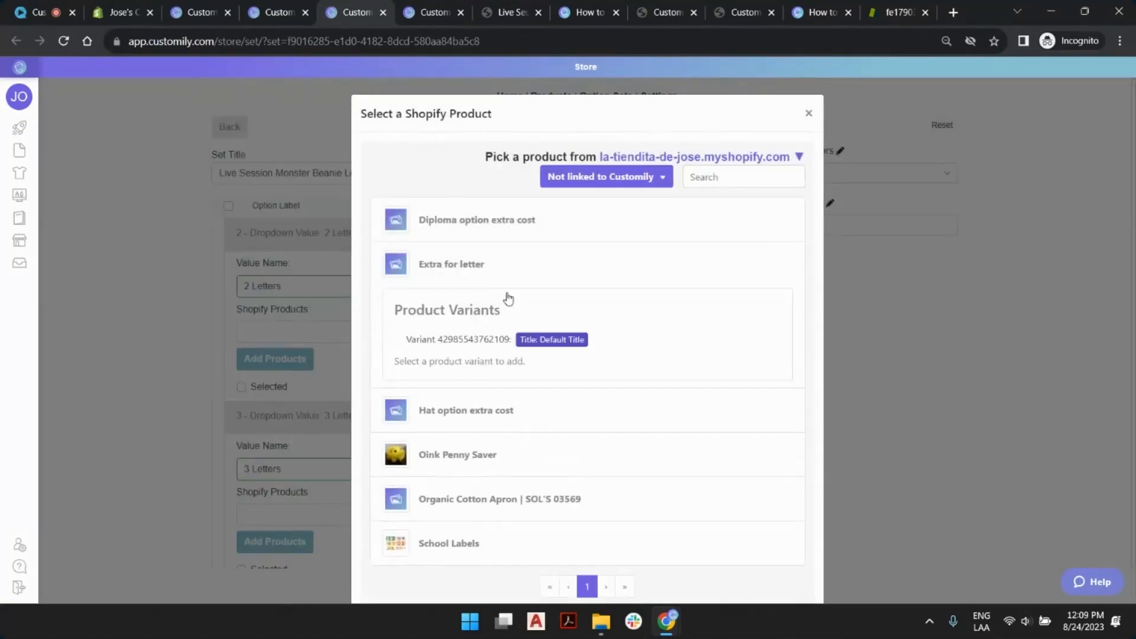
click(523, 339)
text(2)
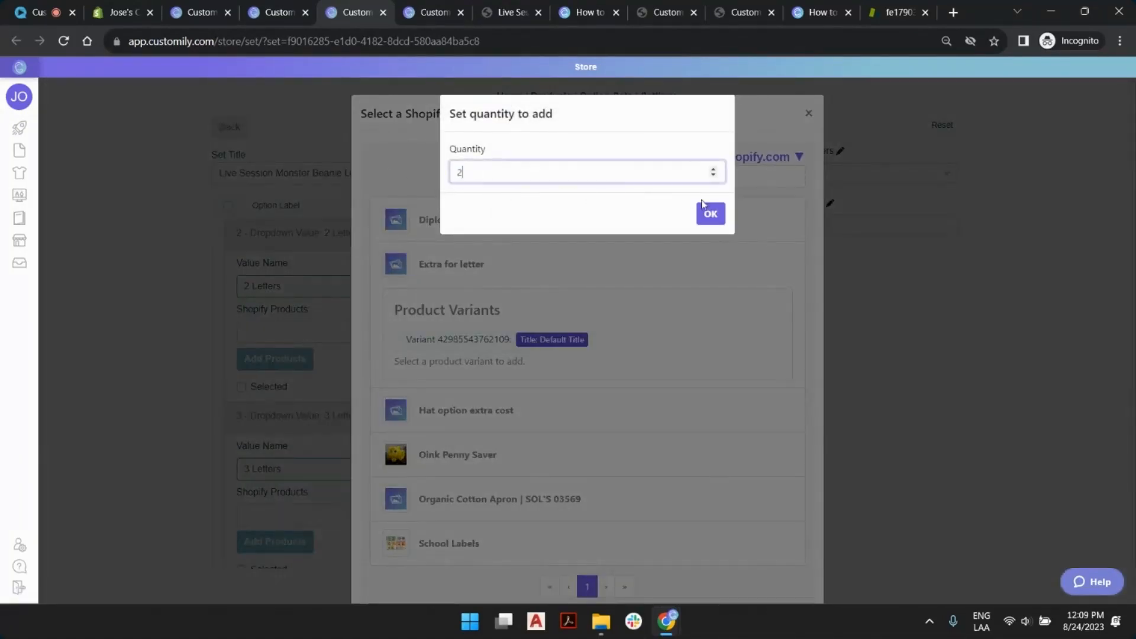
click(710, 214)
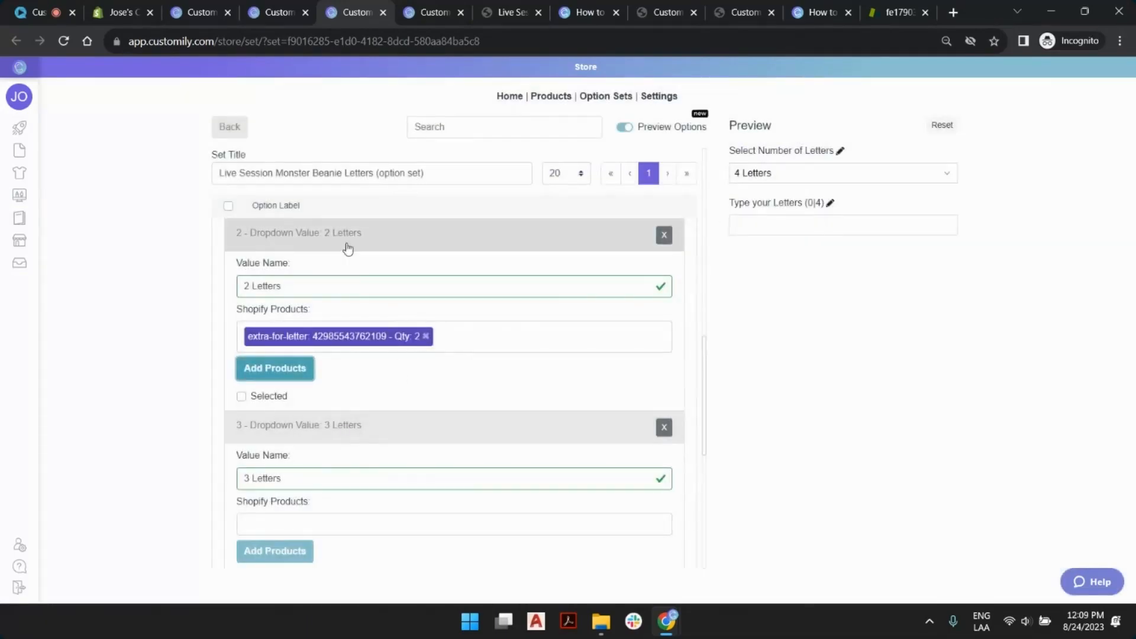
Add the Extra for letter default variant to the 3 Letters value with quantity 3
scroll(370, 377, down, 3)
click(298, 331)
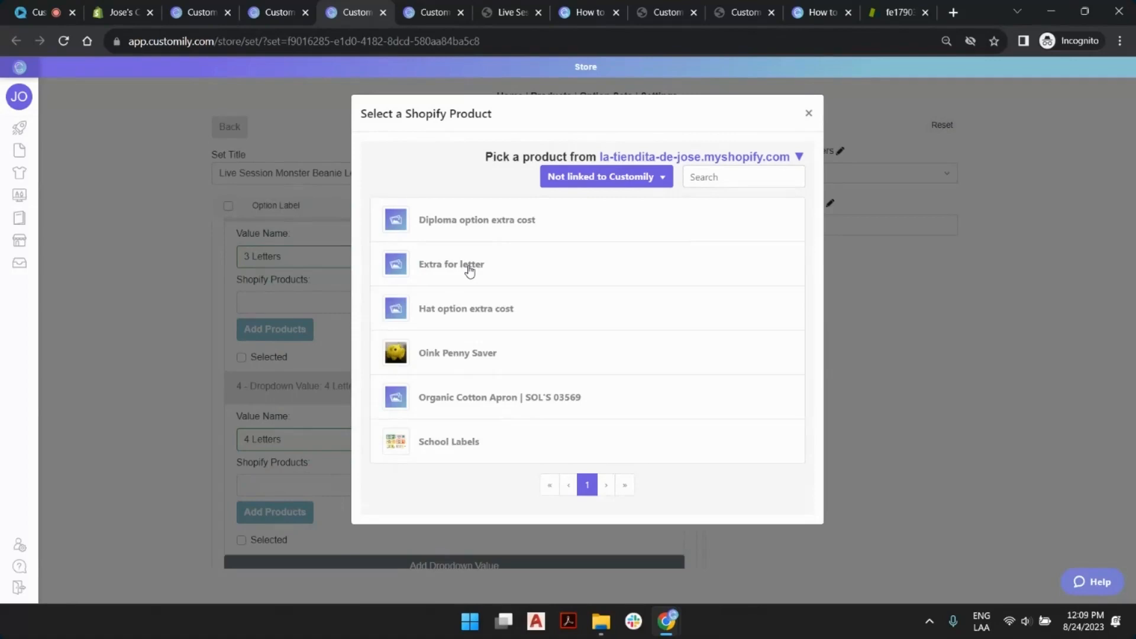
click(470, 267)
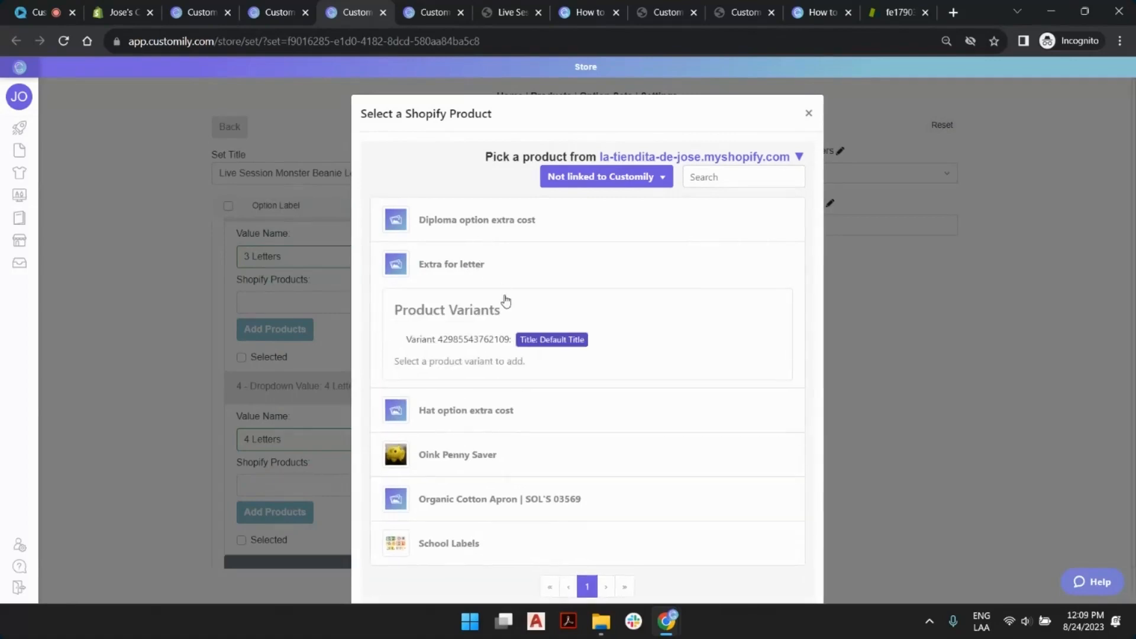
click(538, 339)
text(3)
click(711, 213)
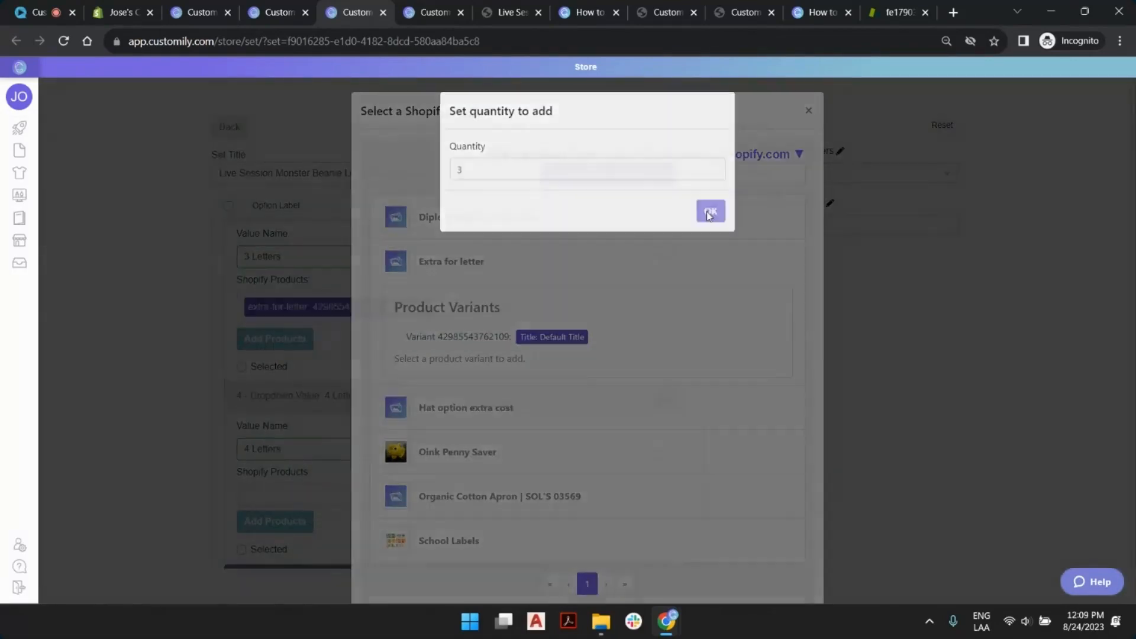
Add the Extra for letter default variant to the 4 Letters value with quantity 4
click(275, 521)
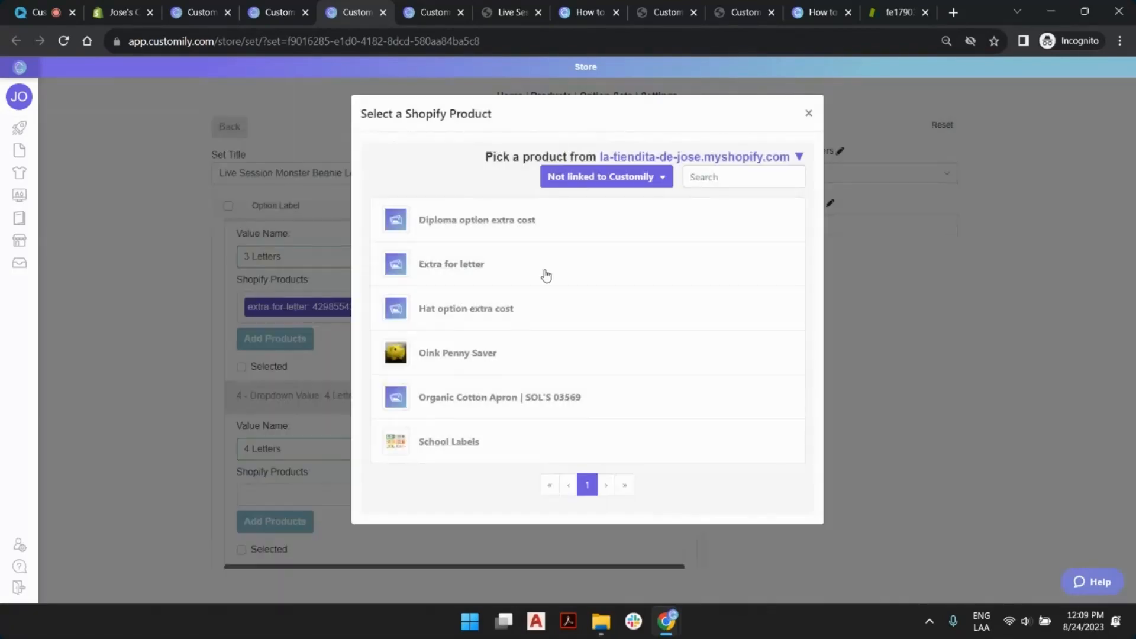
click(540, 260)
click(545, 342)
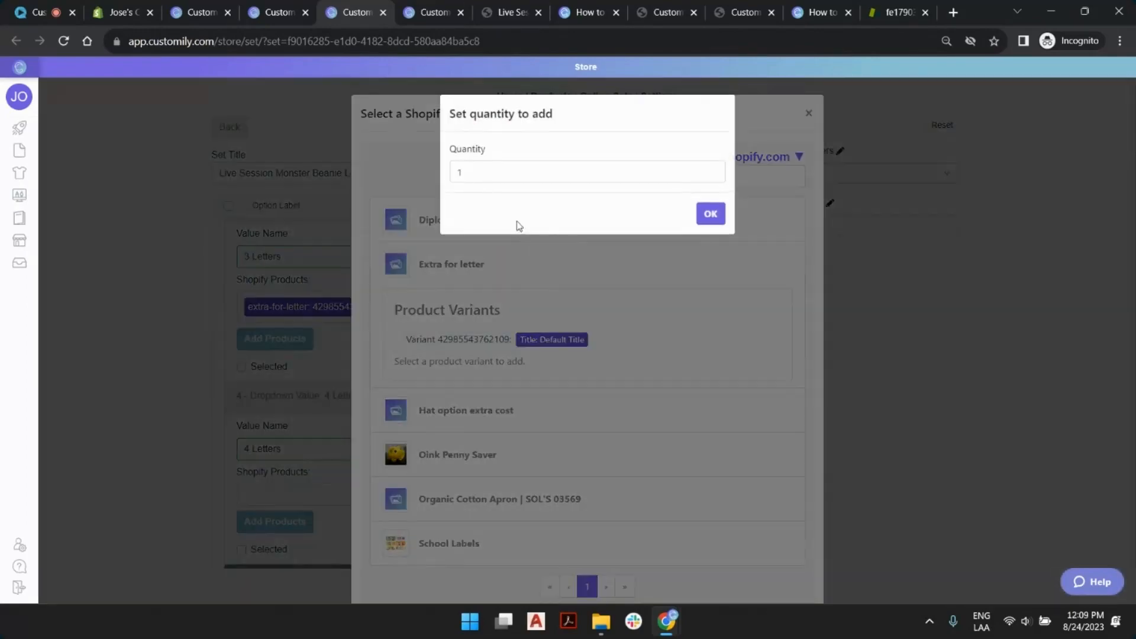
text(4)
click(711, 214)
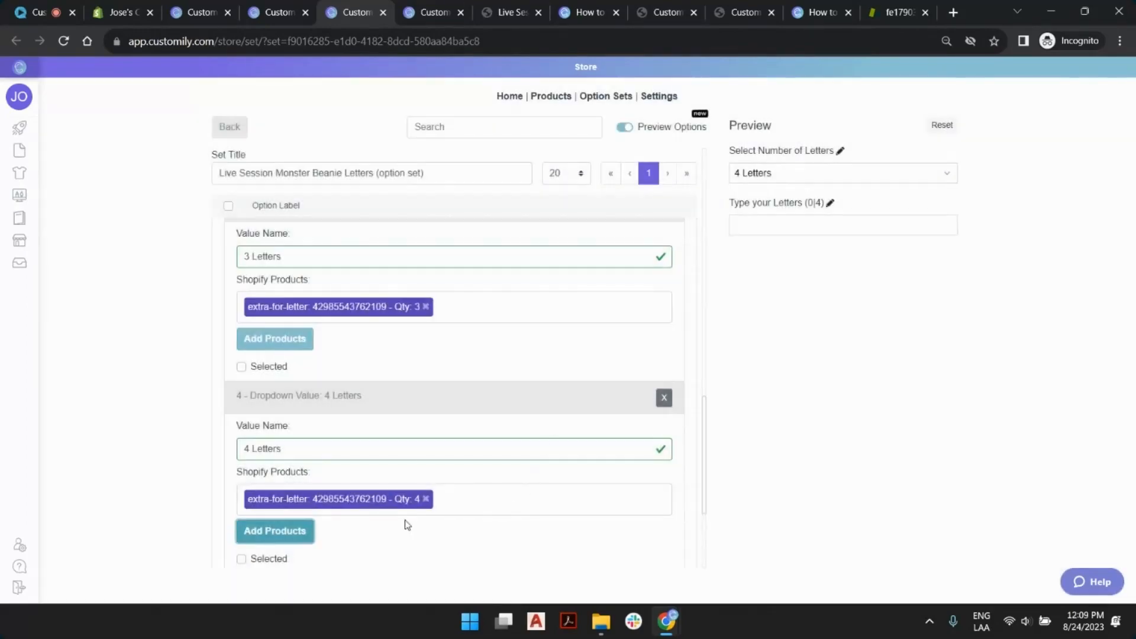
scroll(506, 342, down, 3)
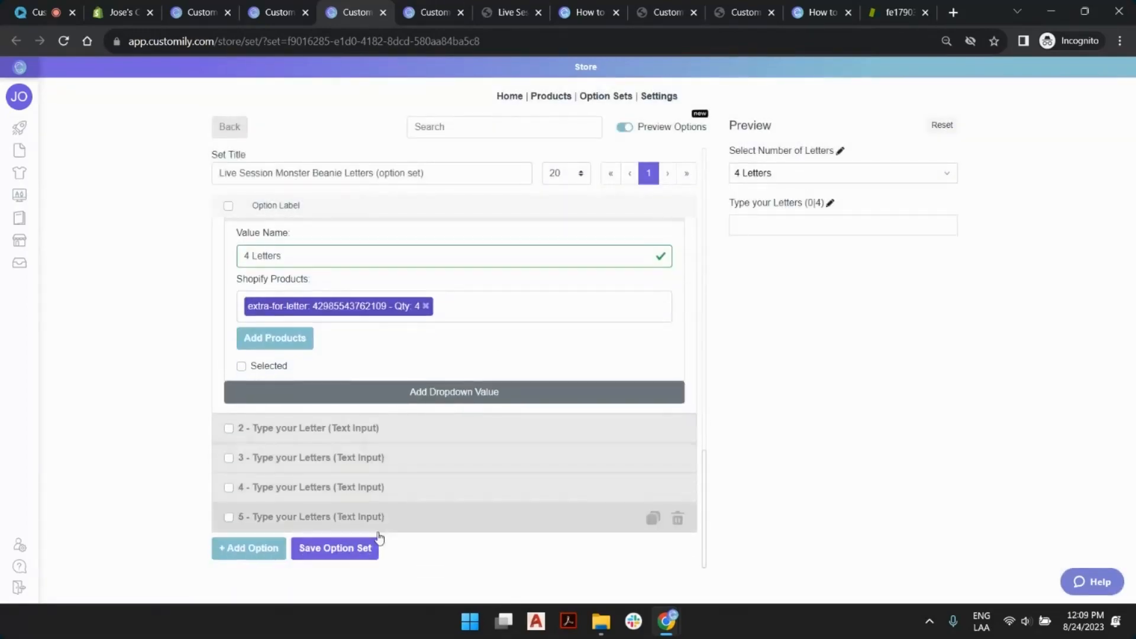
Check the letter-count choices in the option preview and save the option set
click(767, 177)
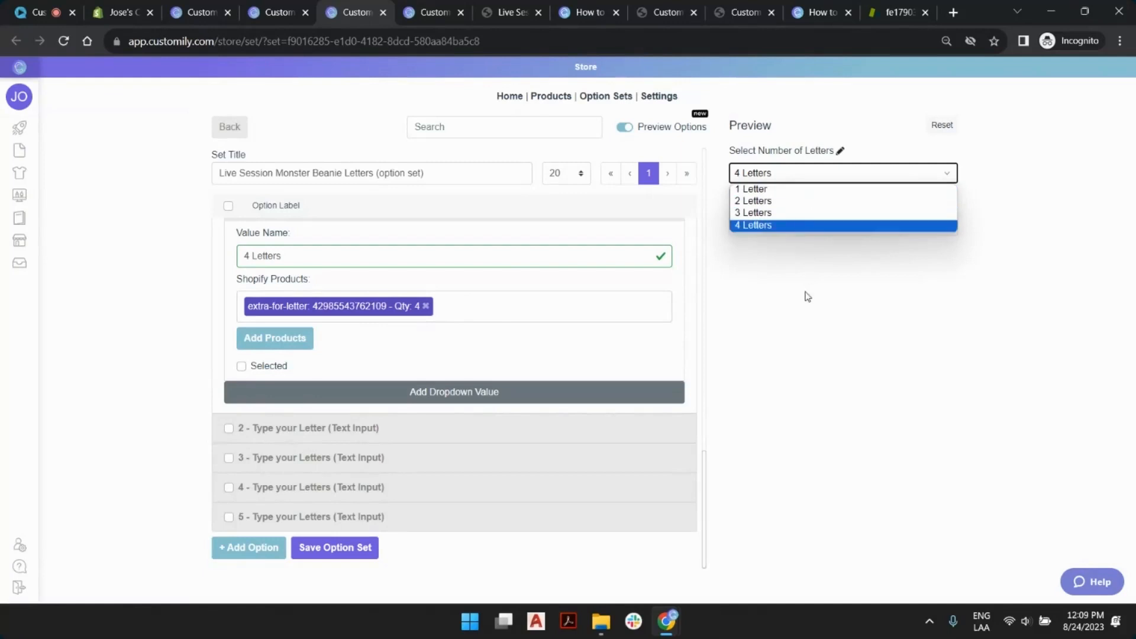
click(779, 256)
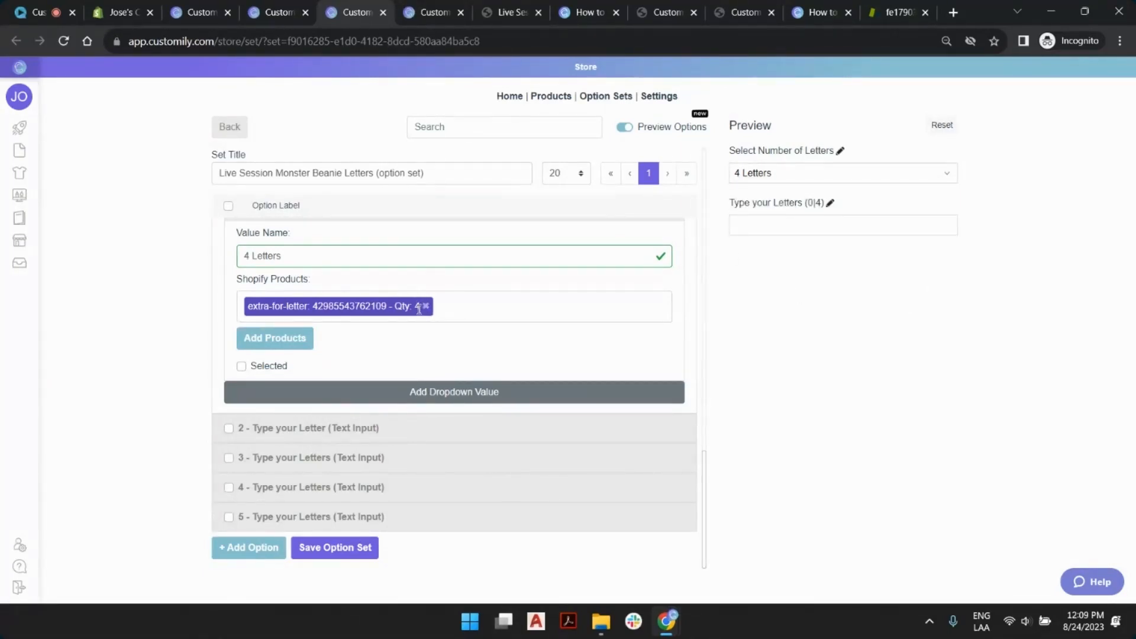
click(347, 549)
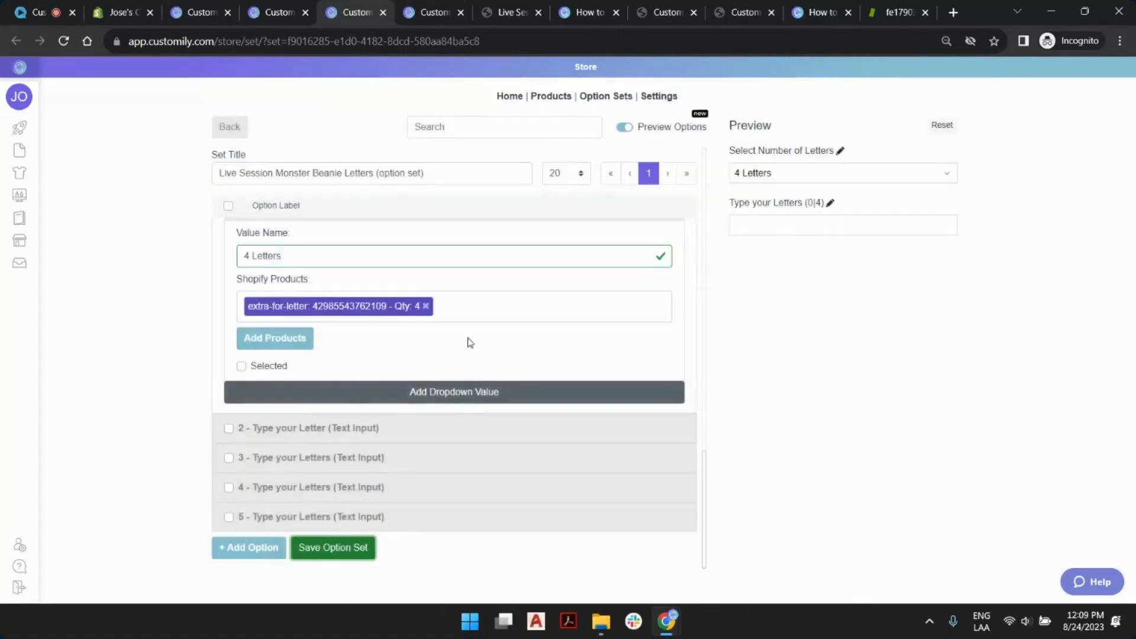
Reload the Monster Beanie storefront page, add a 1 Letter beanie with "d" to the cart, and close the cart after checking it
click(503, 13)
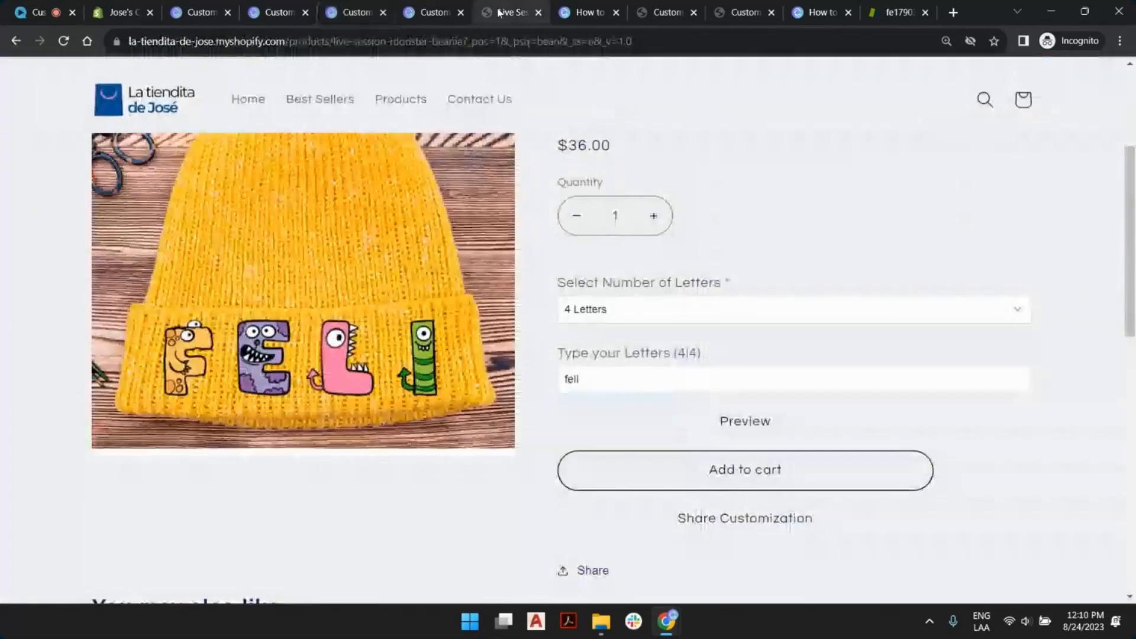
click(63, 41)
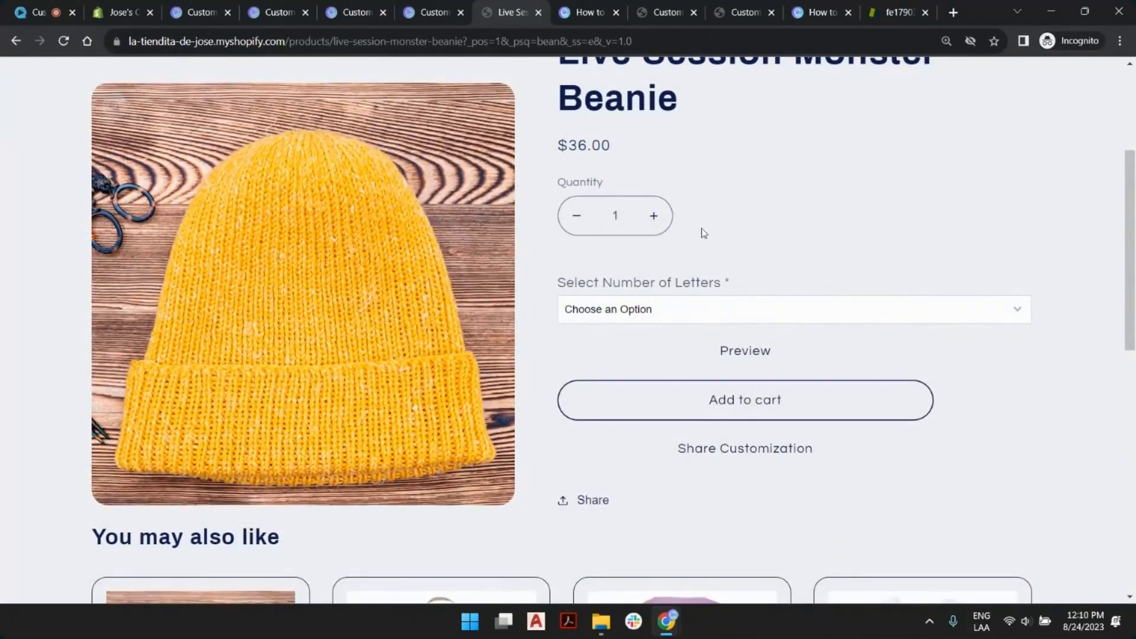
scroll(733, 245, up, 3)
scroll(753, 284, down, 2)
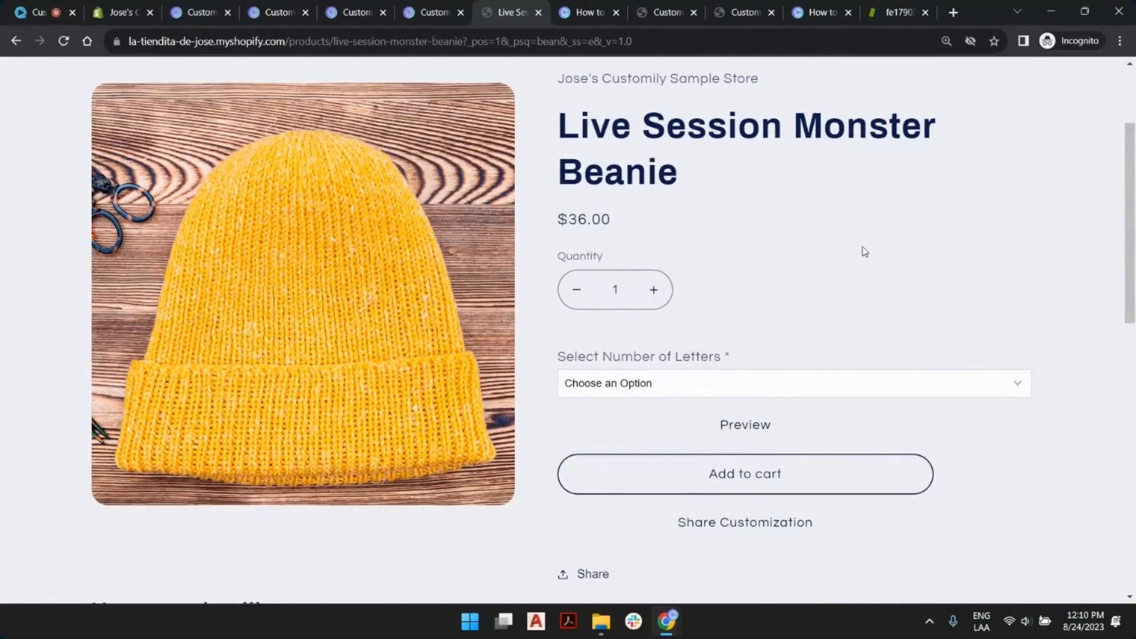
click(745, 387)
click(668, 421)
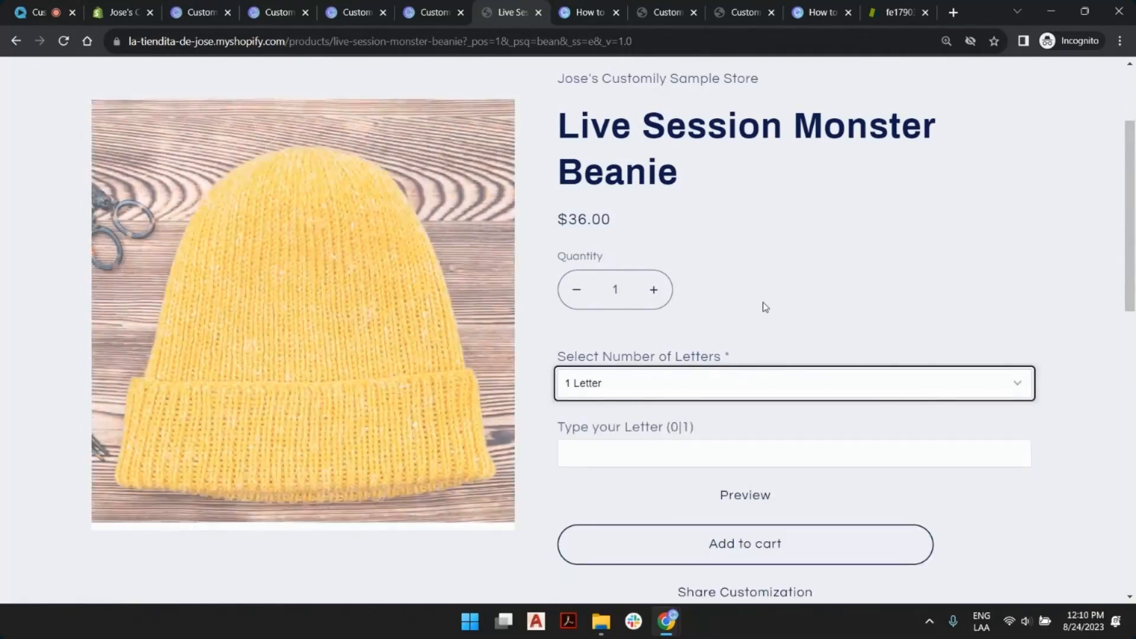
click(640, 453)
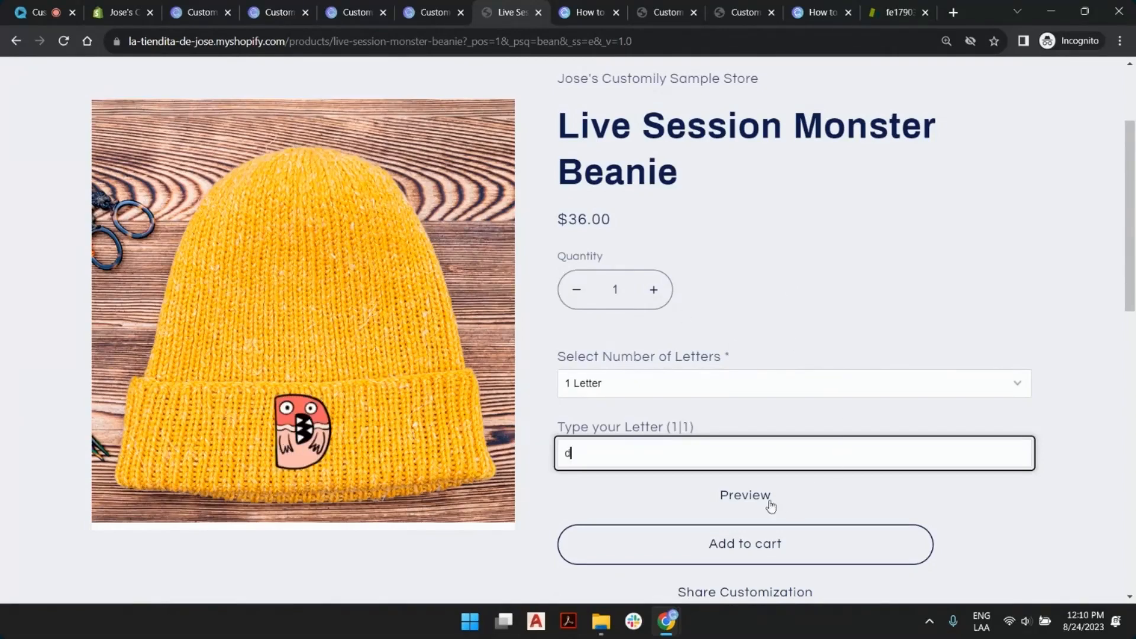
click(743, 543)
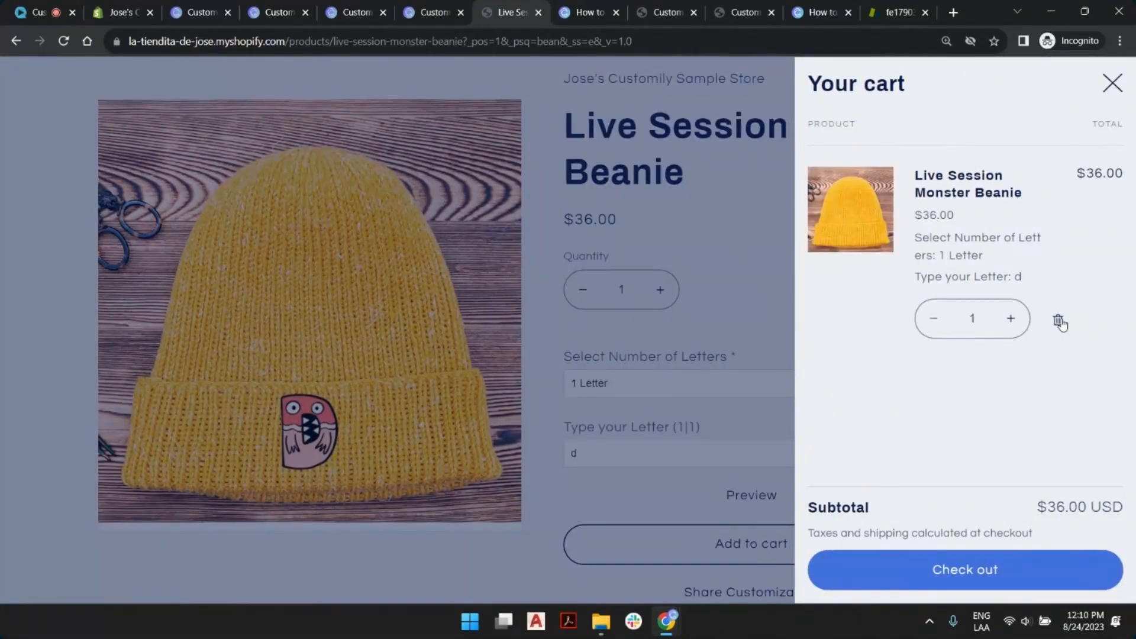
click(1112, 86)
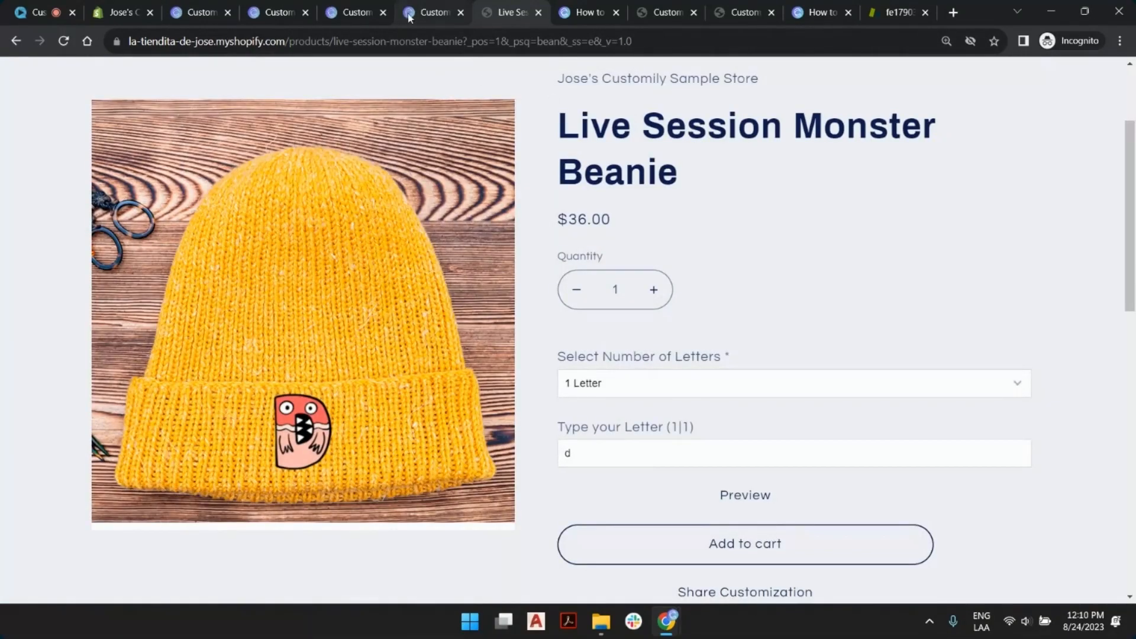
In the Shopify admin, publish the Extra for letter product to the Online Store sales channel and save it
click(134, 11)
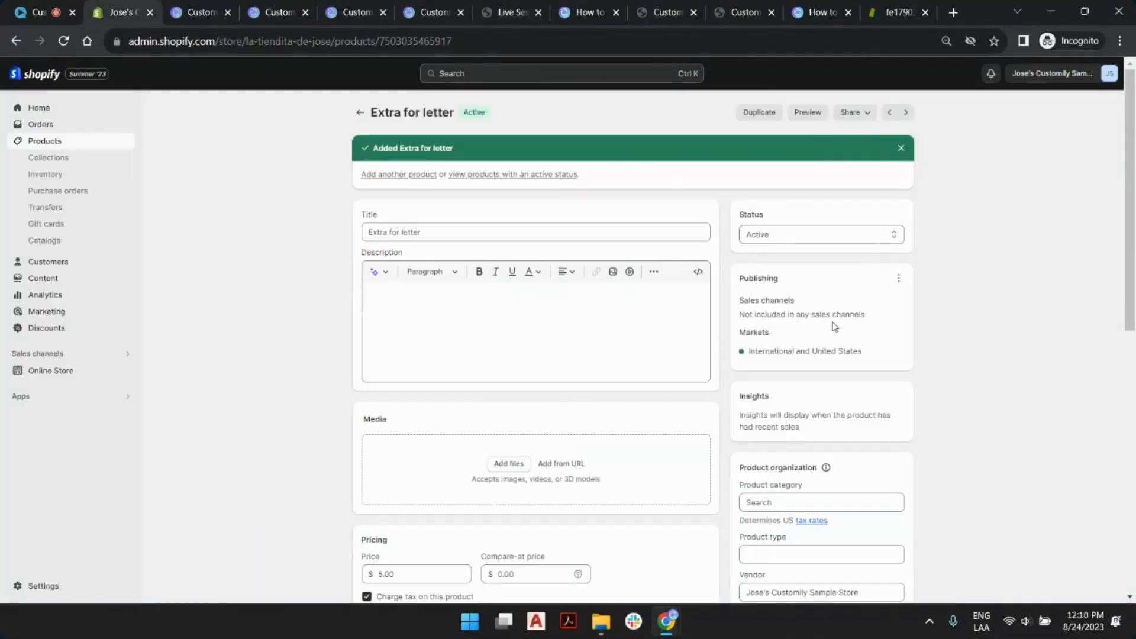
click(898, 278)
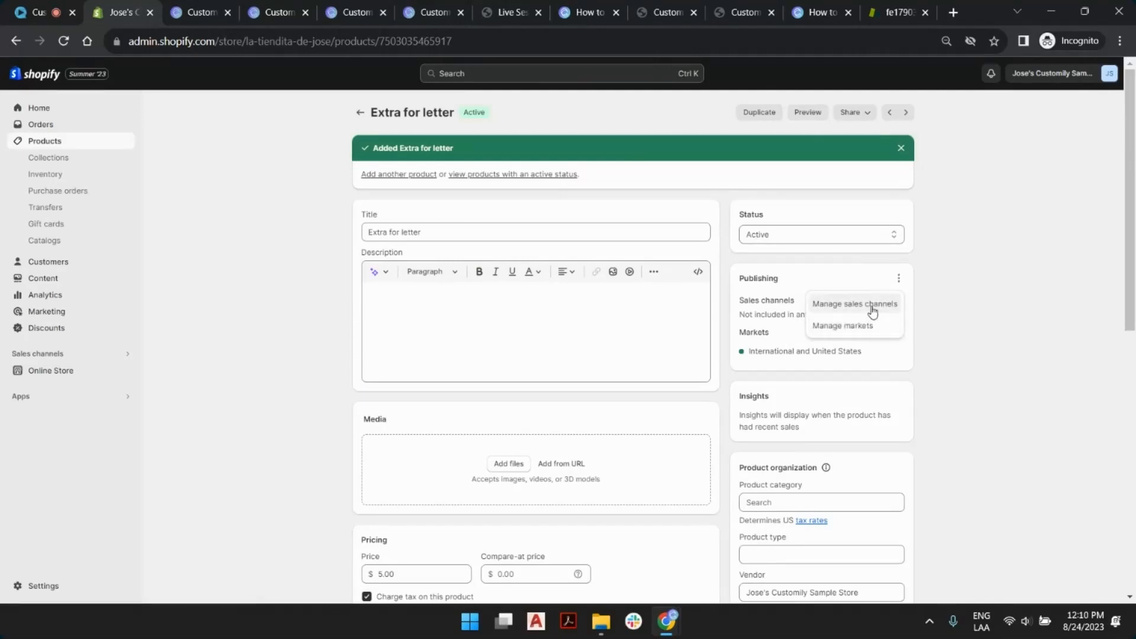
click(875, 304)
click(421, 330)
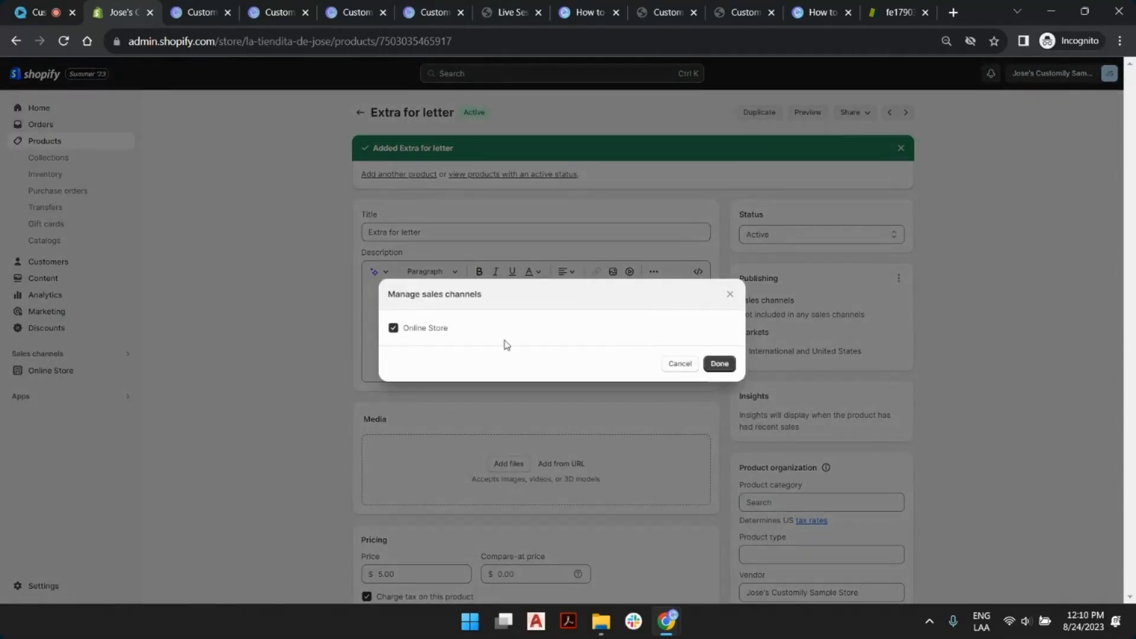
click(719, 364)
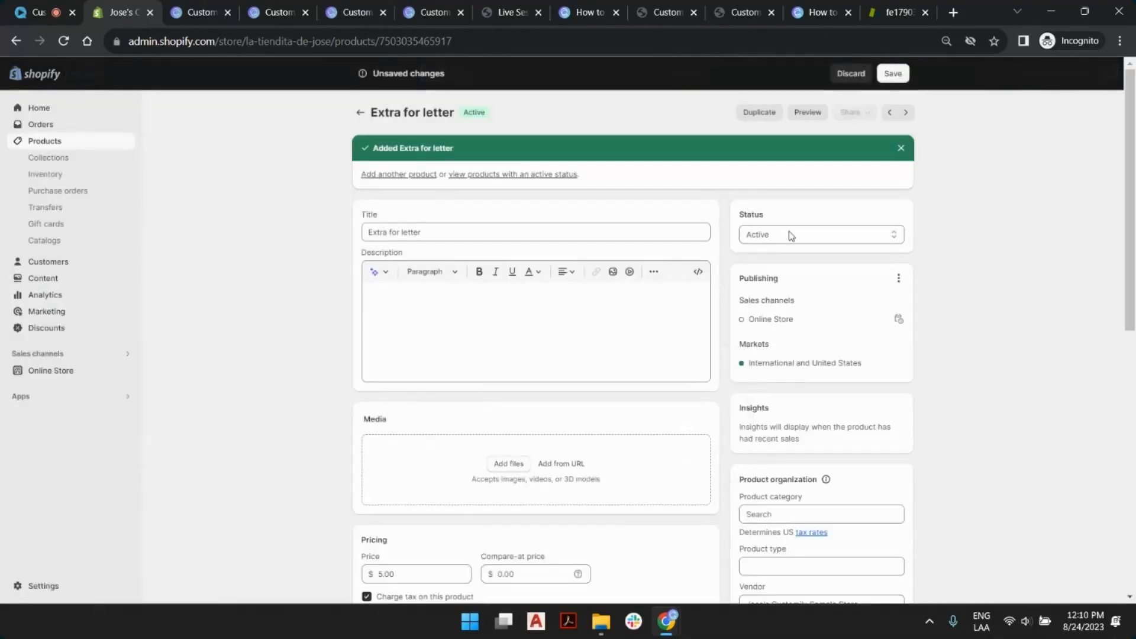
click(888, 74)
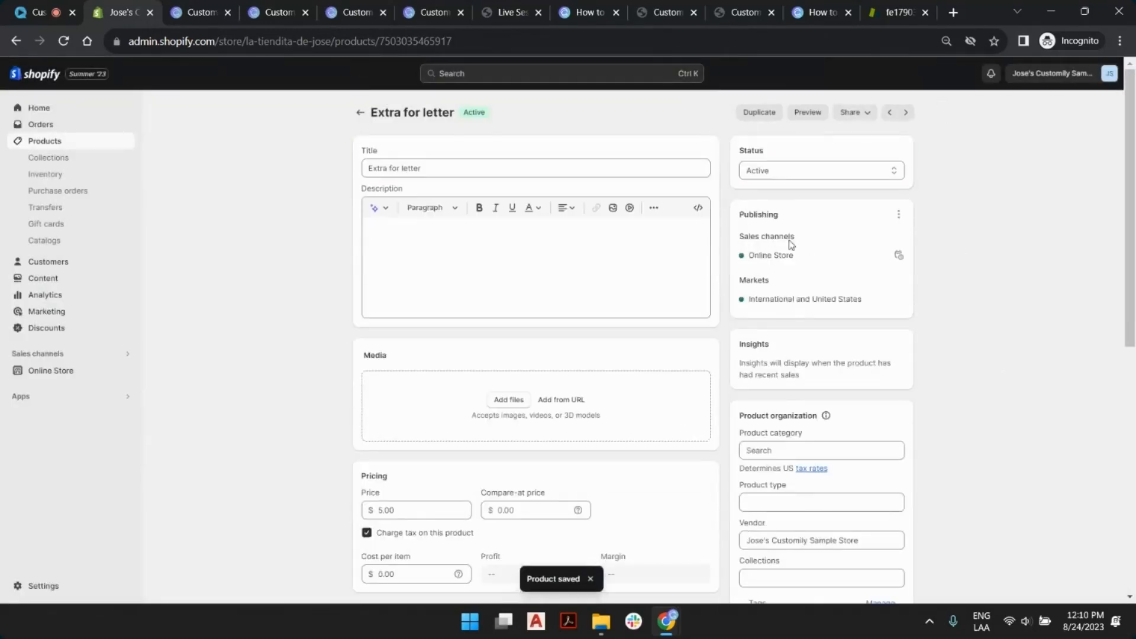
Reload the Monster Beanie storefront page and add a 1 Letter beanie with the letter "o" to the cart
click(503, 12)
click(64, 41)
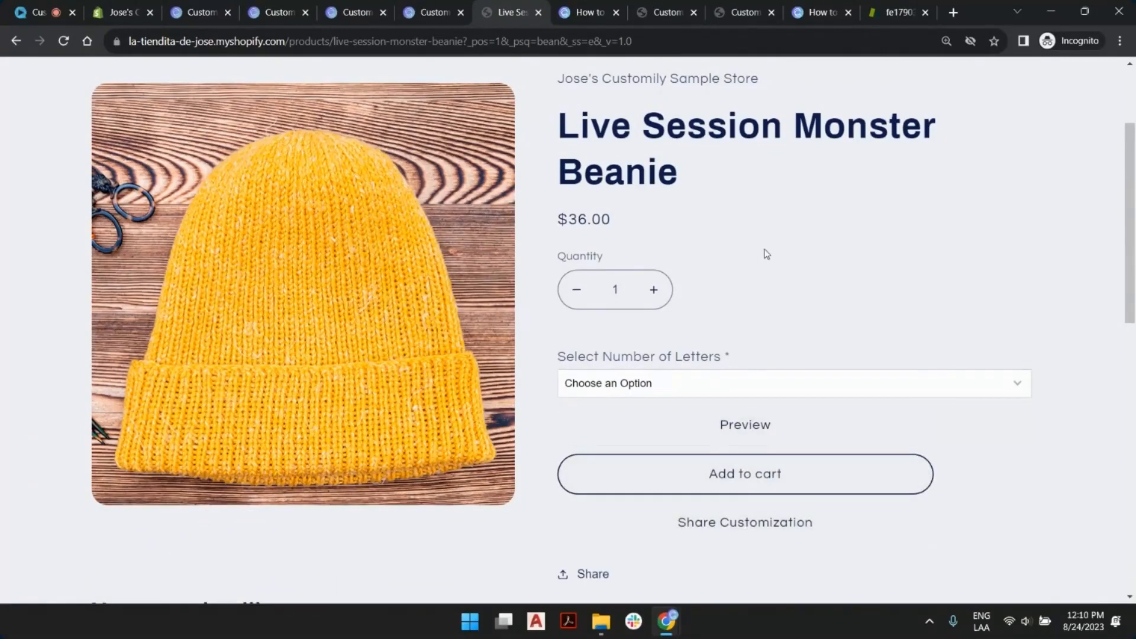
click(704, 386)
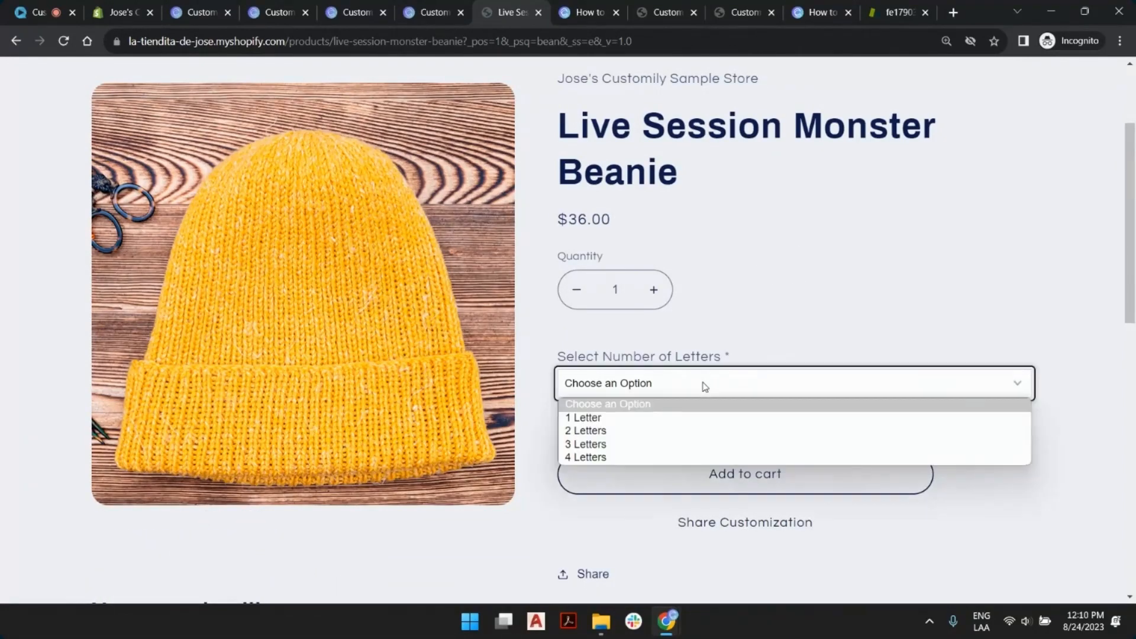
click(689, 415)
click(667, 448)
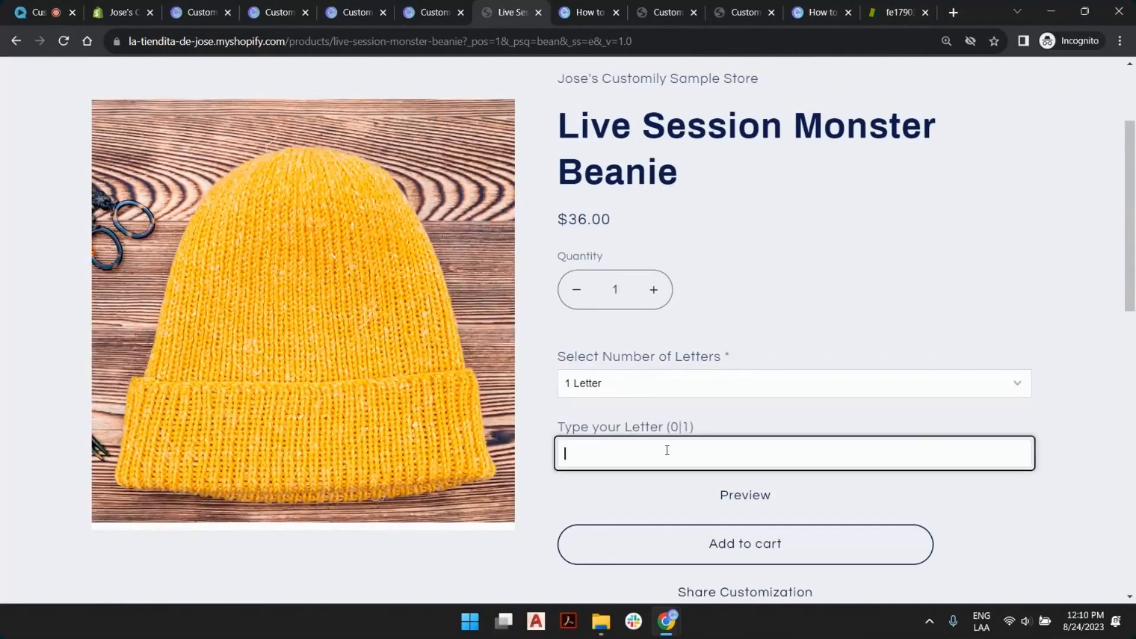
text(o)
scroll(797, 335, down, 2)
click(763, 397)
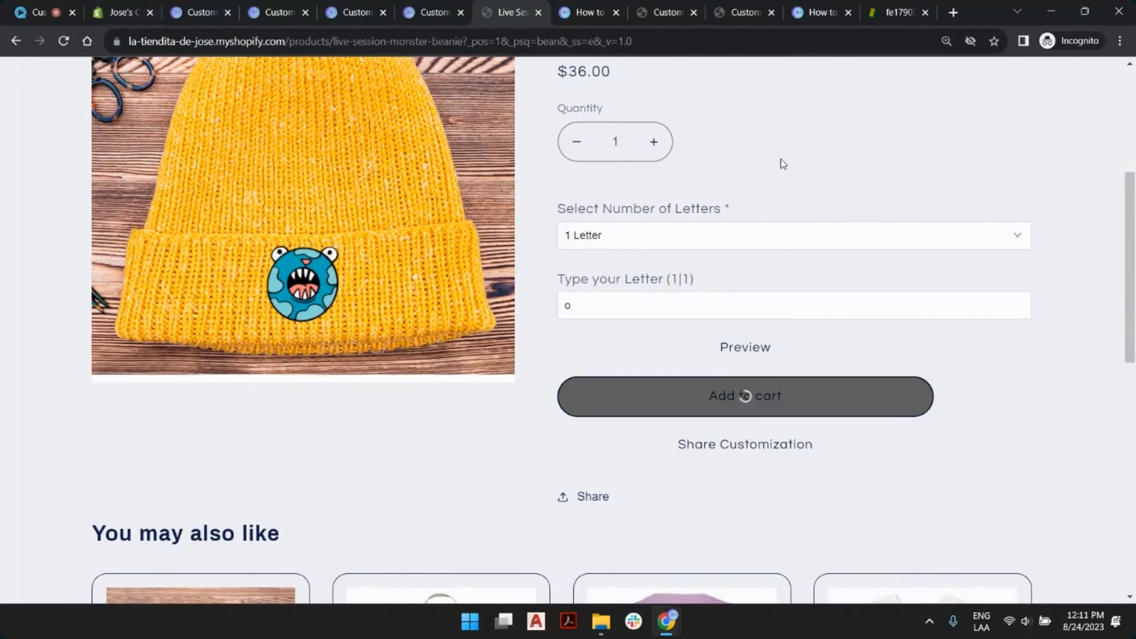
Review the cart items, remove the beanie with the letter "d", and close the cart
scroll(783, 166, up, 5)
scroll(804, 329, down, 1)
scroll(804, 328, down, 3)
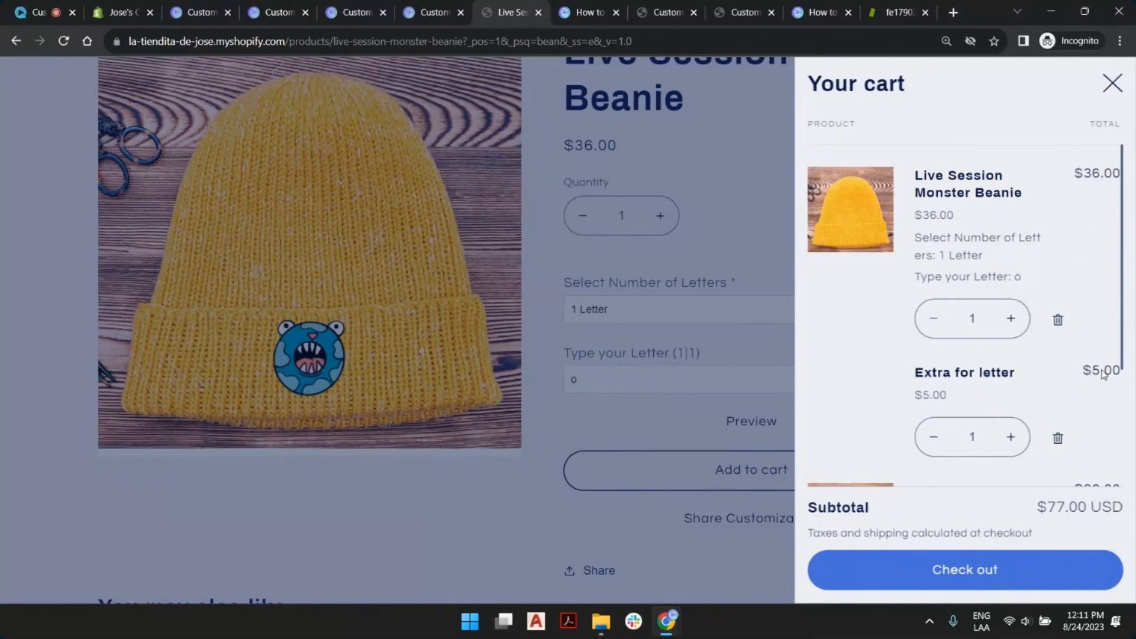
scroll(1100, 473, down, 3)
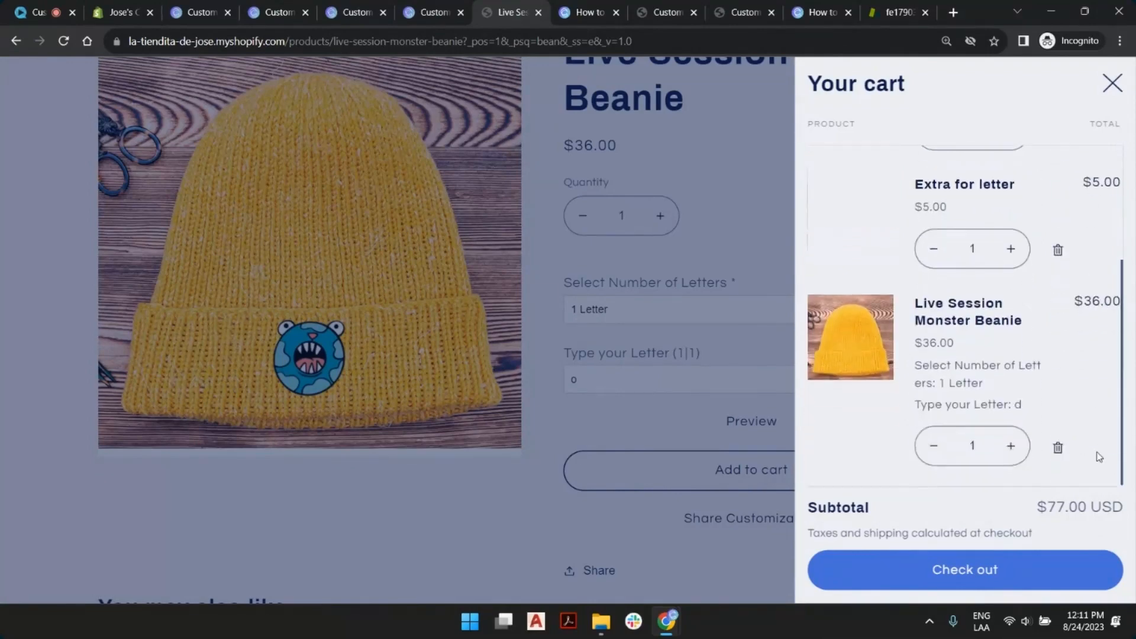
click(1058, 446)
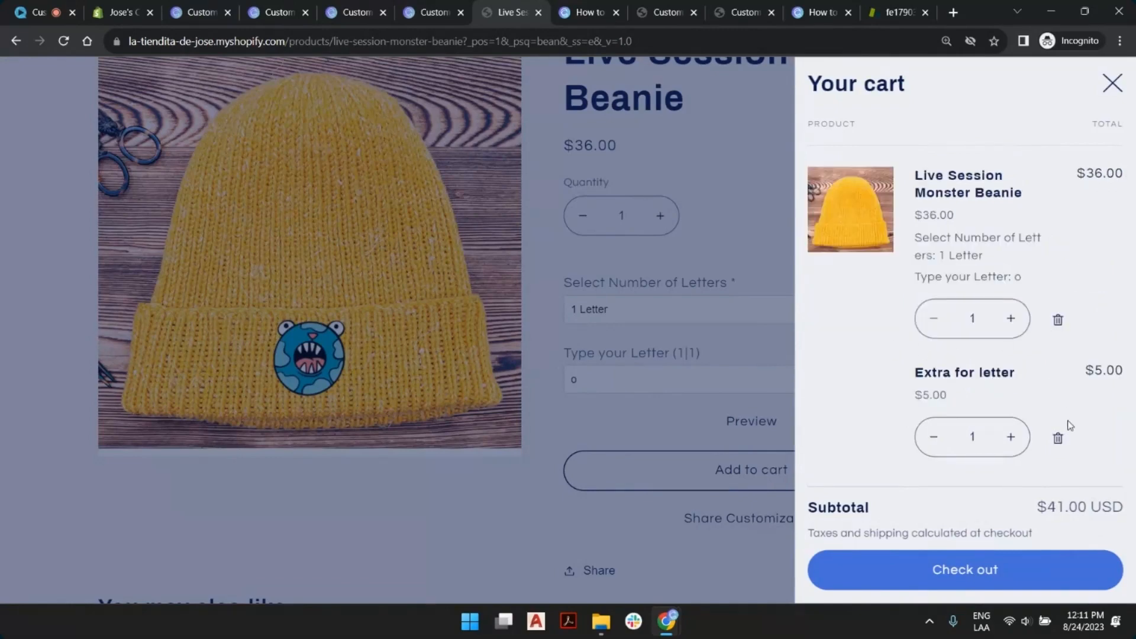
click(678, 422)
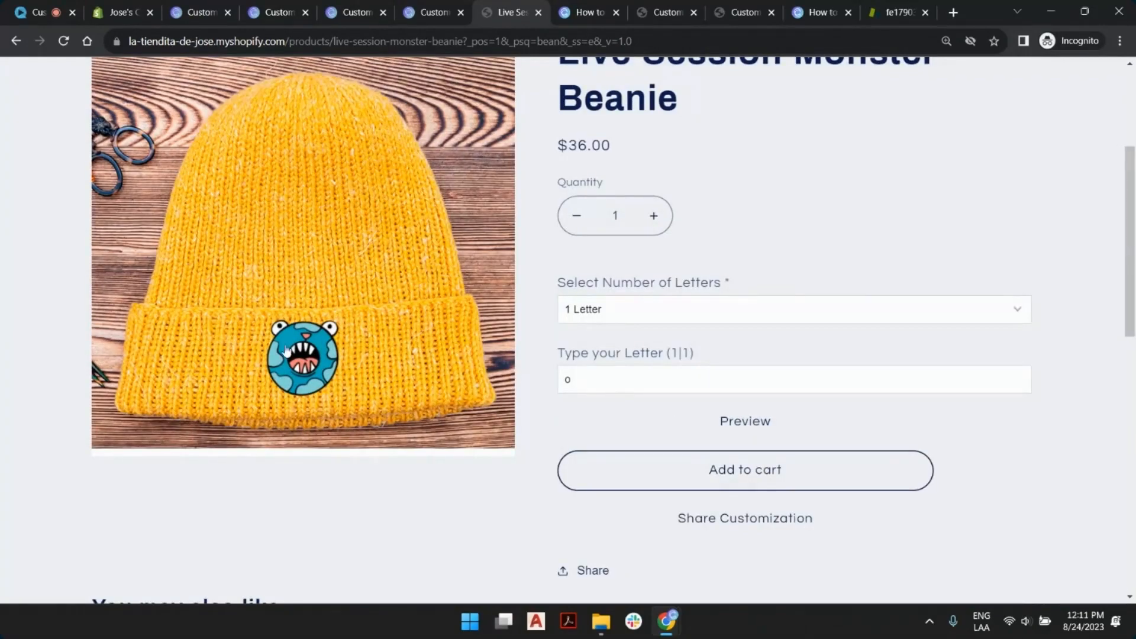
Change the beanie to 4 Letters with the text "poly" and add it to the cart
click(609, 310)
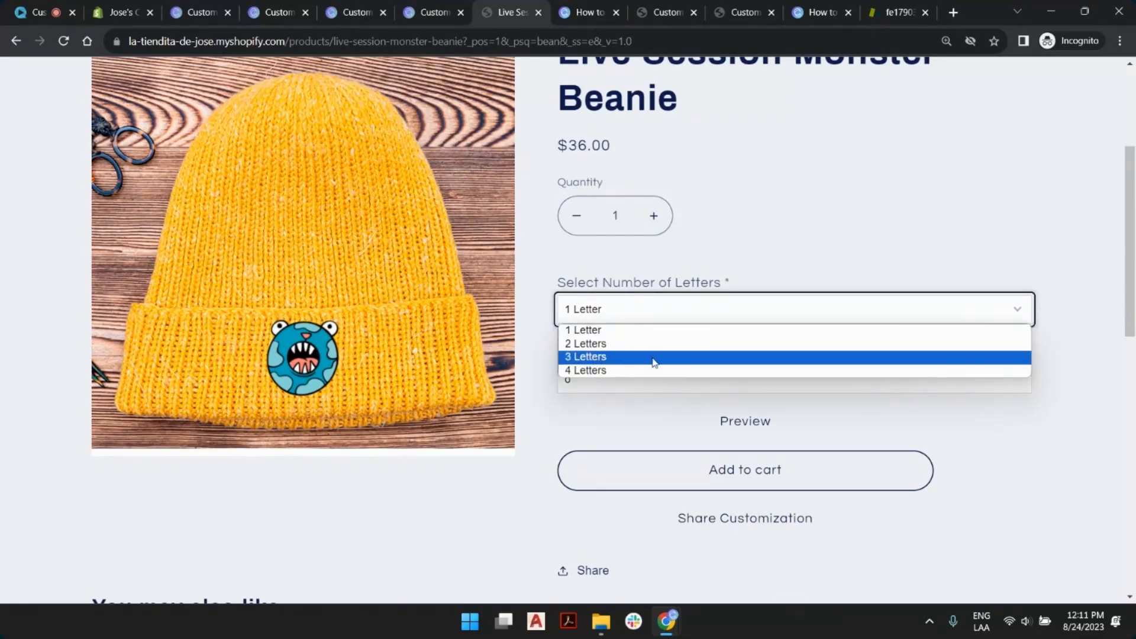
click(678, 371)
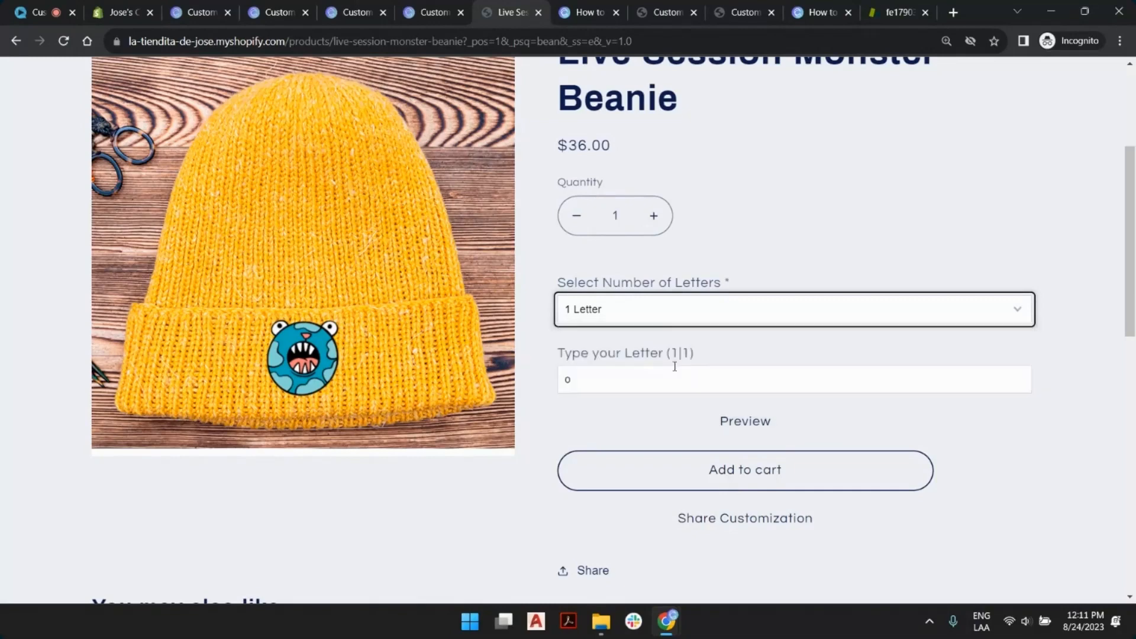
click(704, 379)
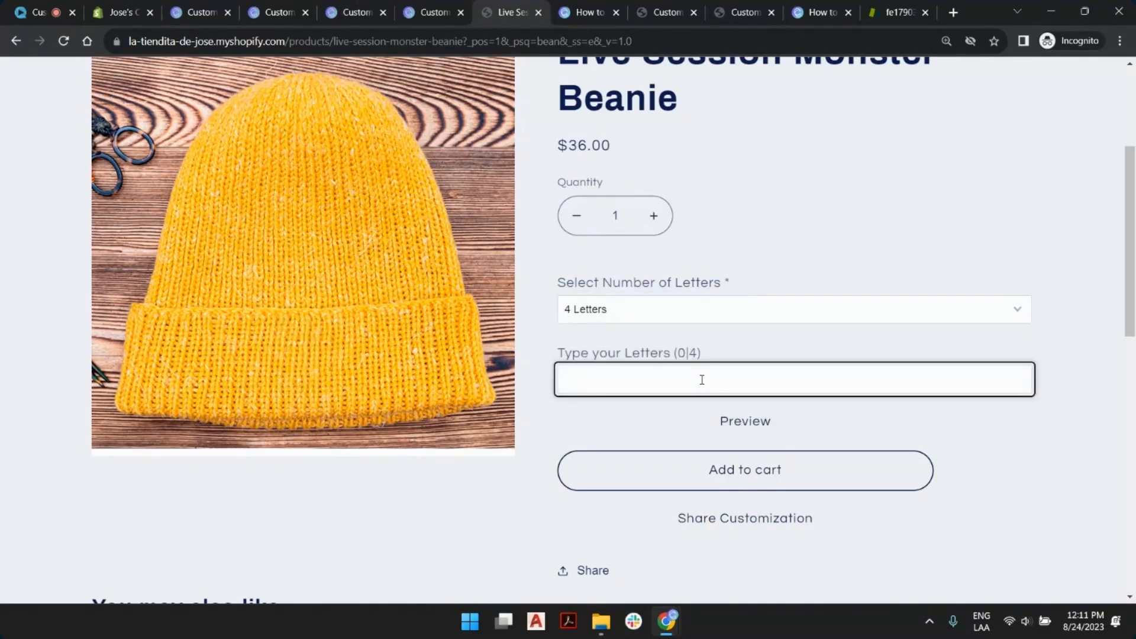
text(poly)
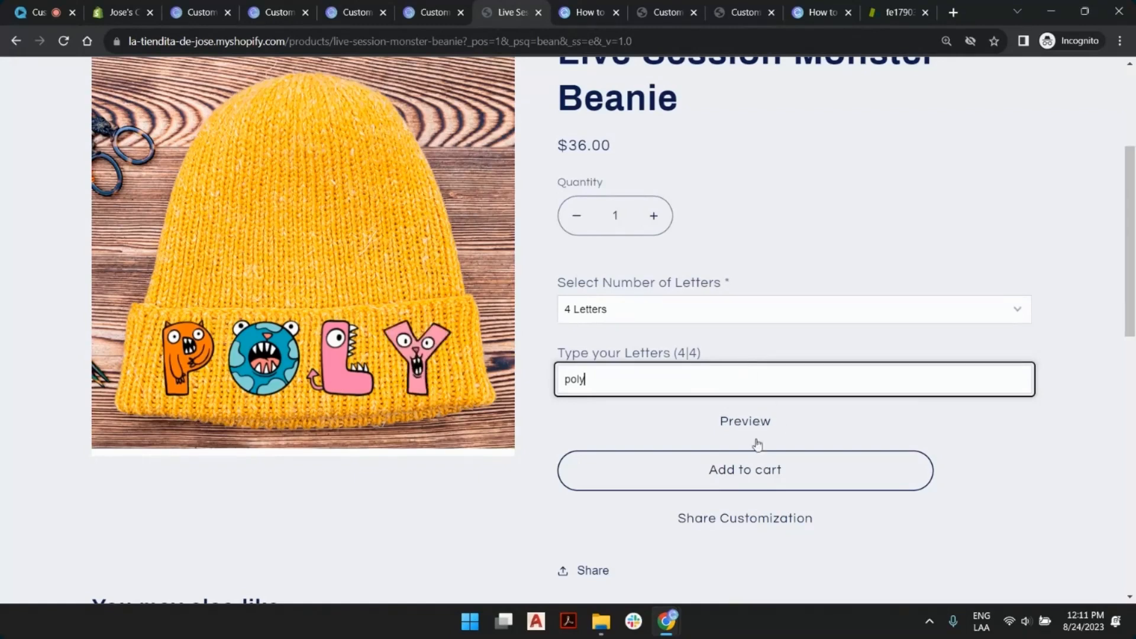
click(757, 476)
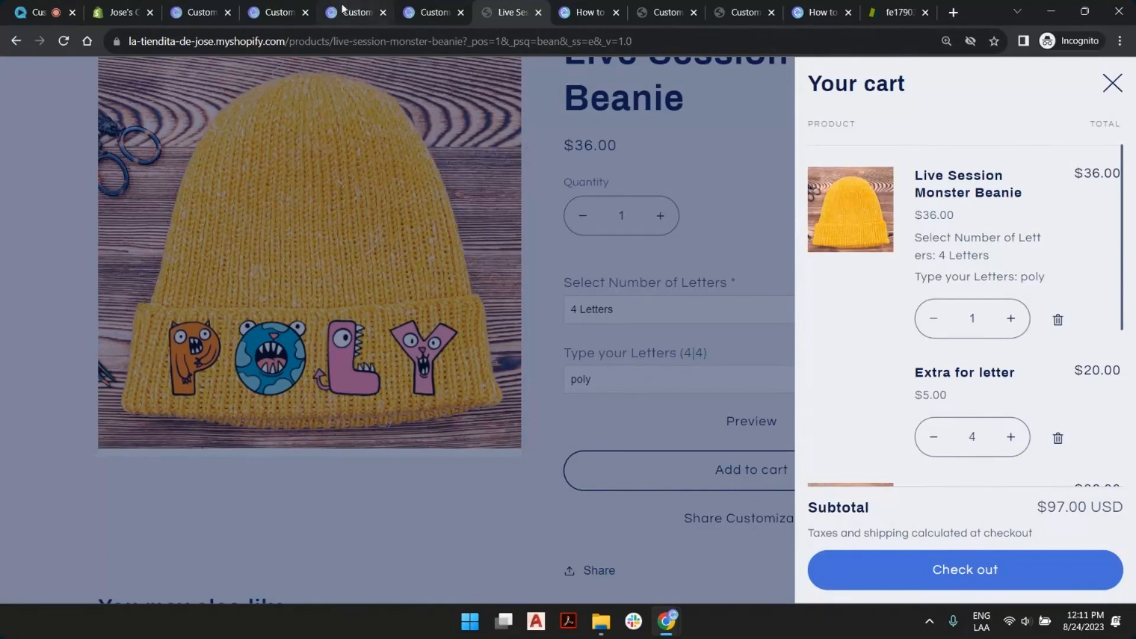
Return to the Customily option set and rename the 1 Letter value to "1 Letter (+$5)"
click(363, 21)
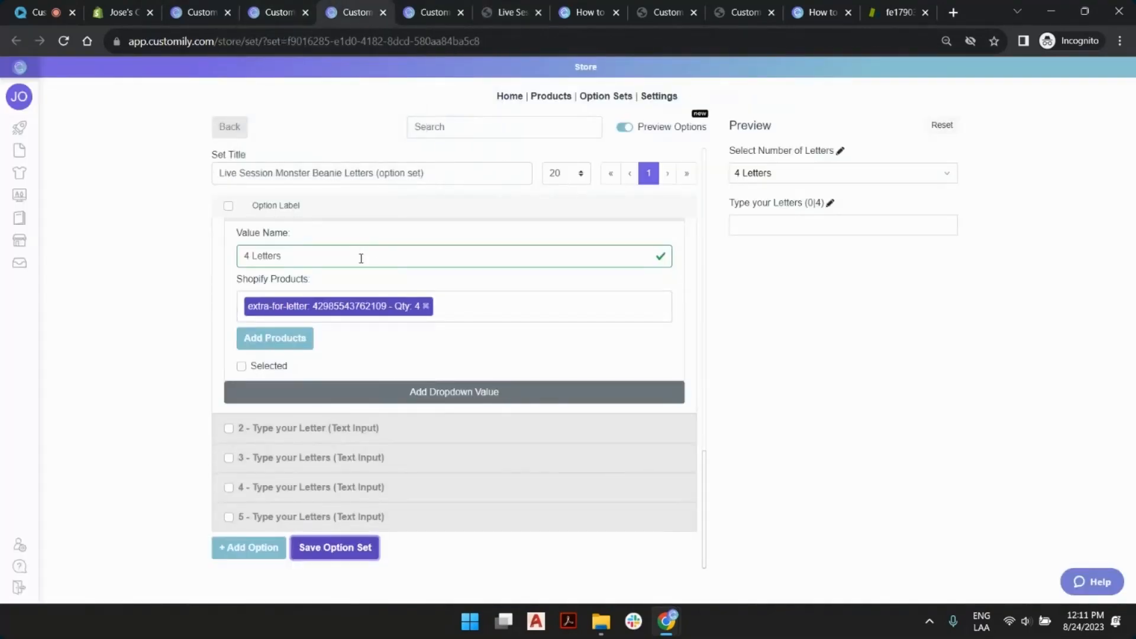
scroll(363, 256, up, 8)
scroll(336, 320, up, 3)
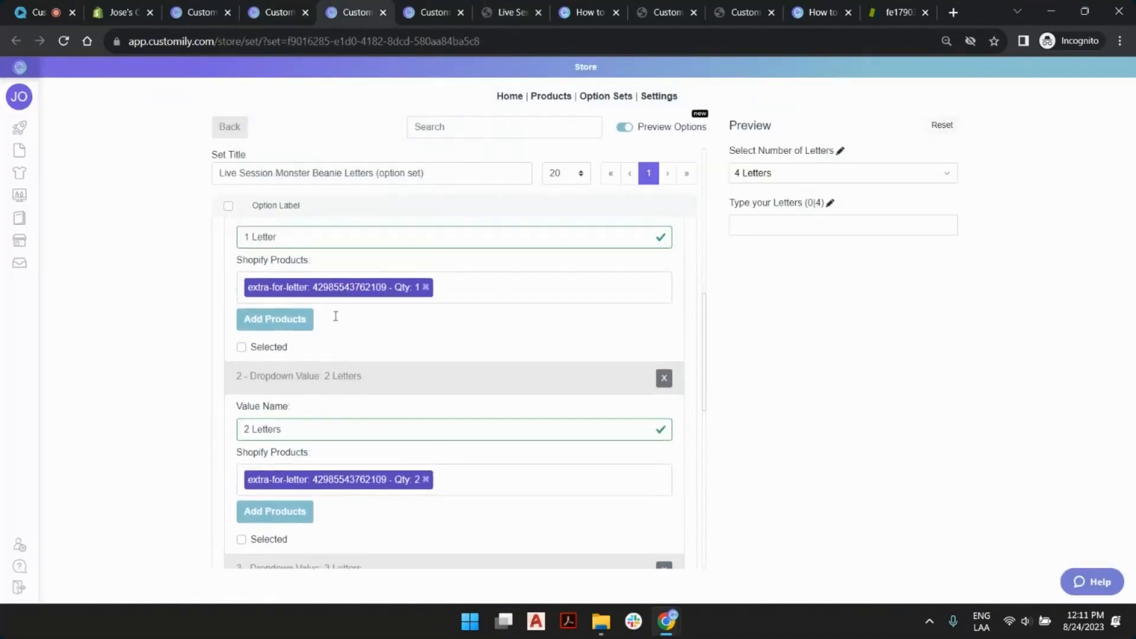
click(324, 266)
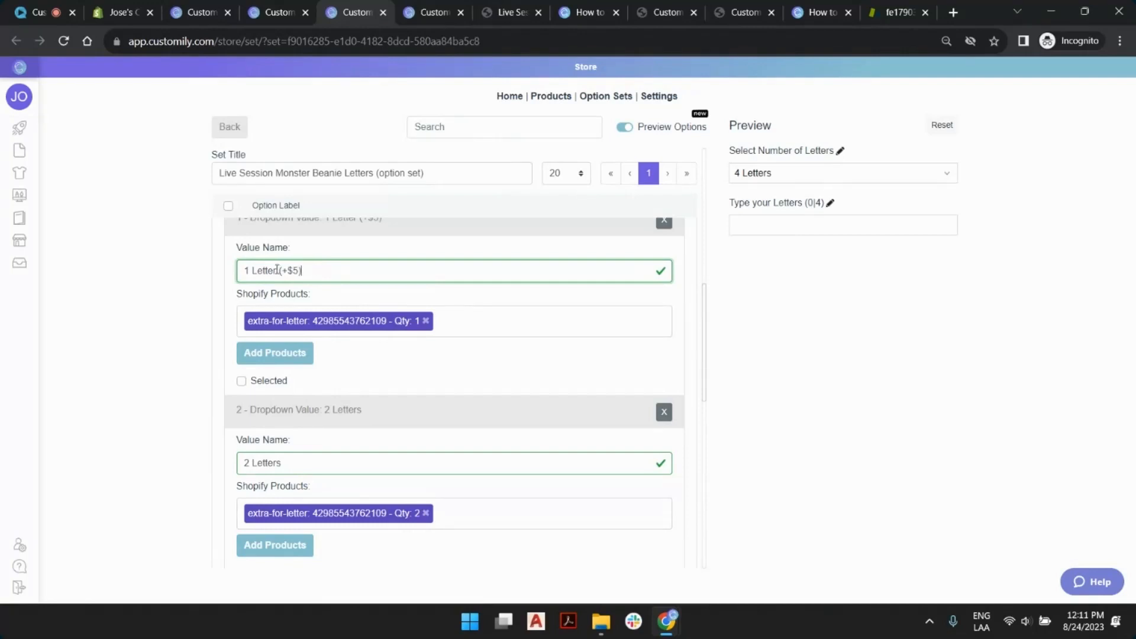
Reuse the surcharge suffix to rename the next two dropdown values to "2 Letters (+$10)" and "3 Letters (+$15)"
shift+click(276, 269)
key(ctrl+c)
scroll(346, 307, down, 3)
click(307, 314)
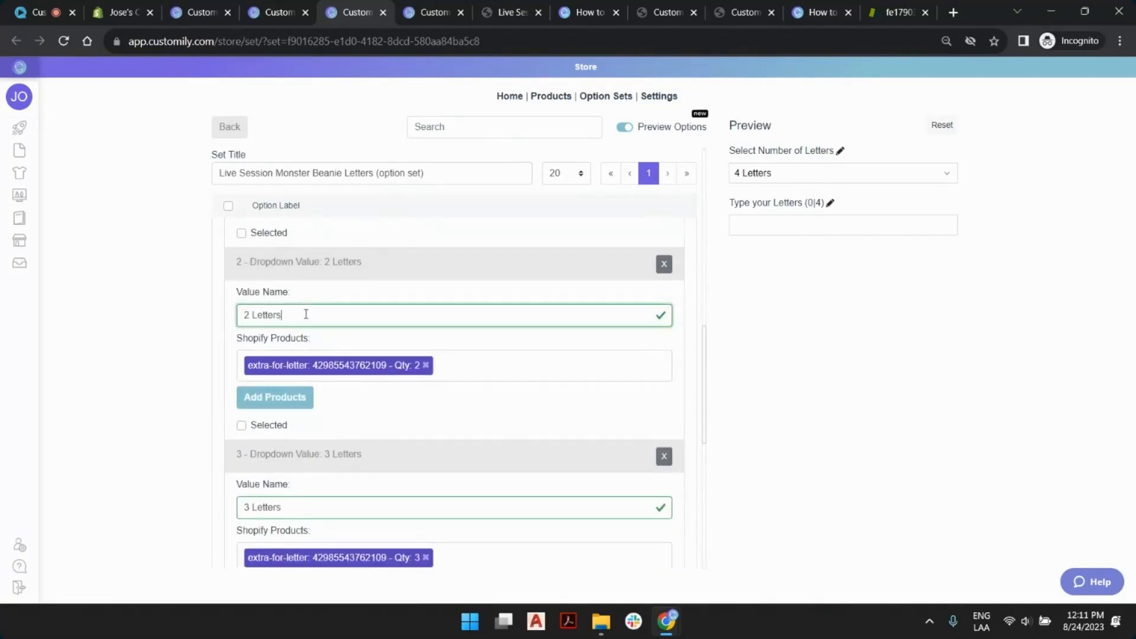
key(ctrl+v)
scroll(355, 312, down, 3)
click(330, 357)
key(ctrl+v)
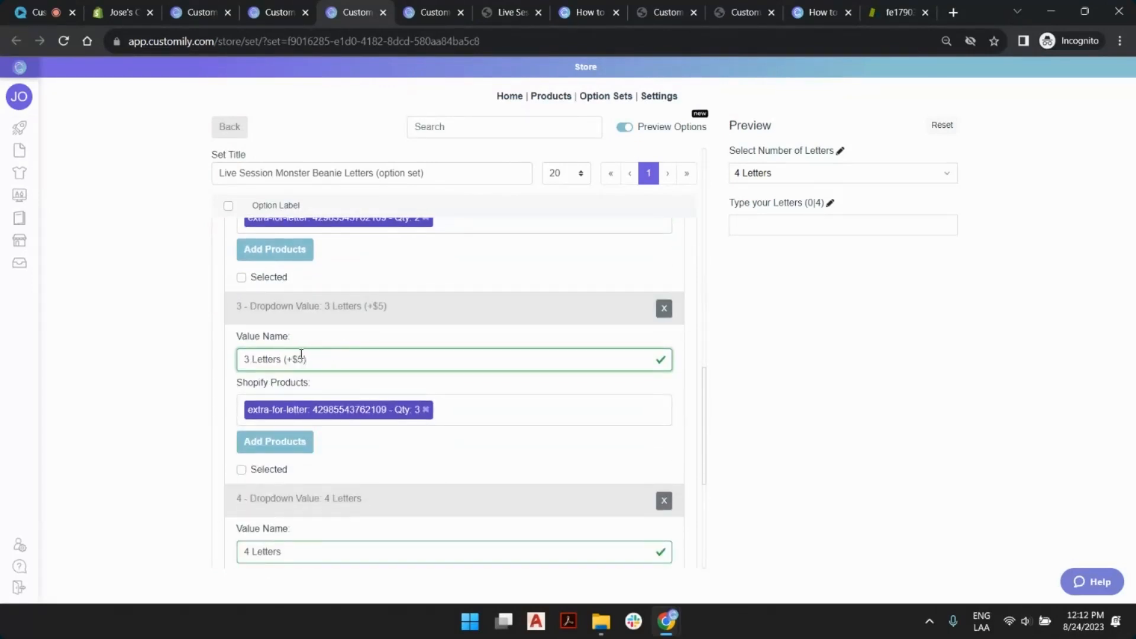
Rename the 4 Letters dropdown value to "4 Letters (+$20)" and save the option set
scroll(329, 373, down, 3)
click(317, 335)
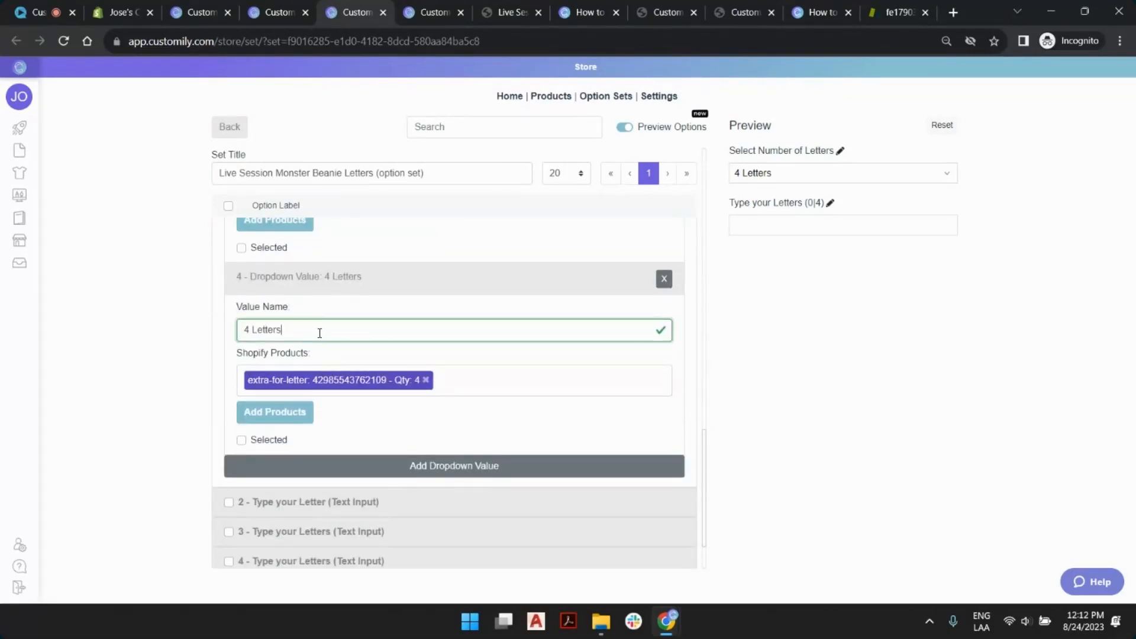
key(ctrl+v)
text(20)
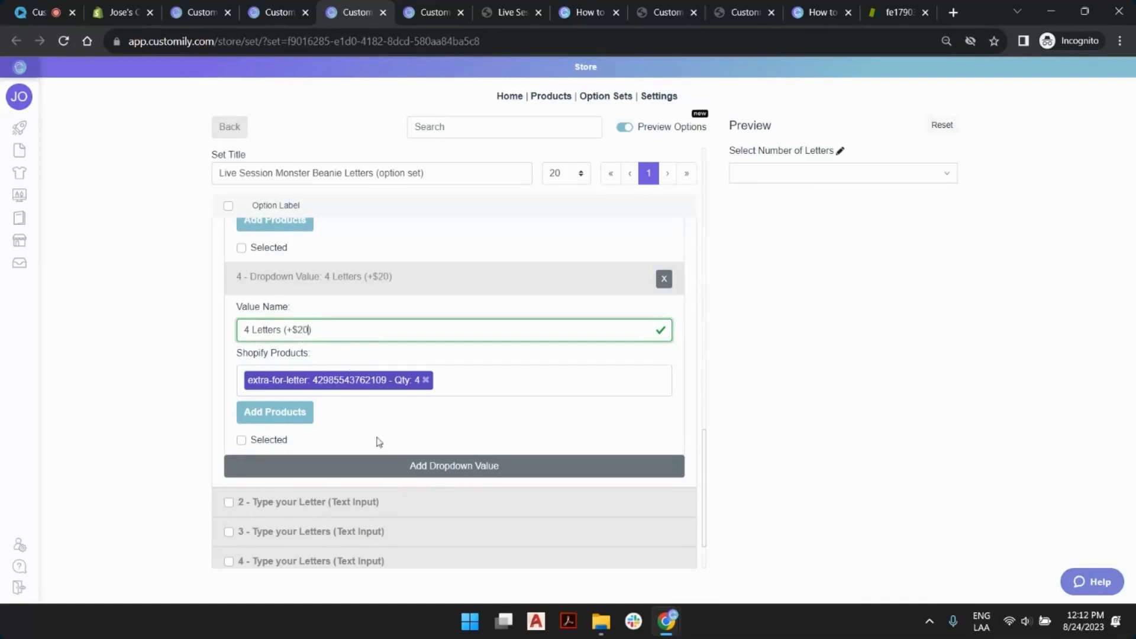
scroll(385, 456, down, 1)
click(362, 547)
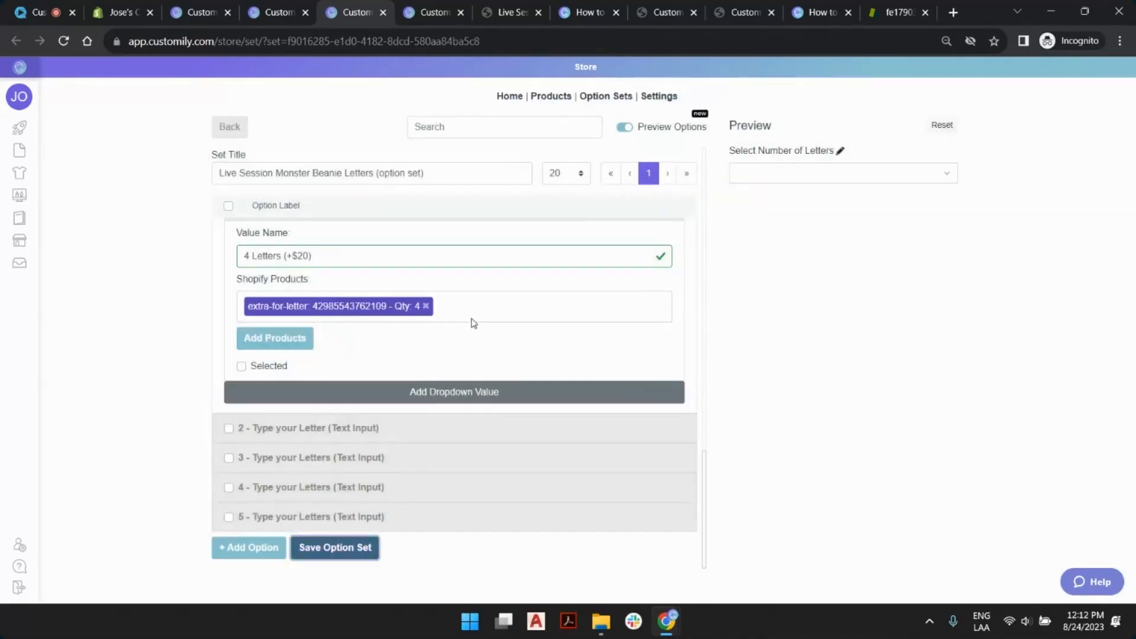
Reload the Monster Beanie storefront page and review the choices offered for the number of letters
click(513, 8)
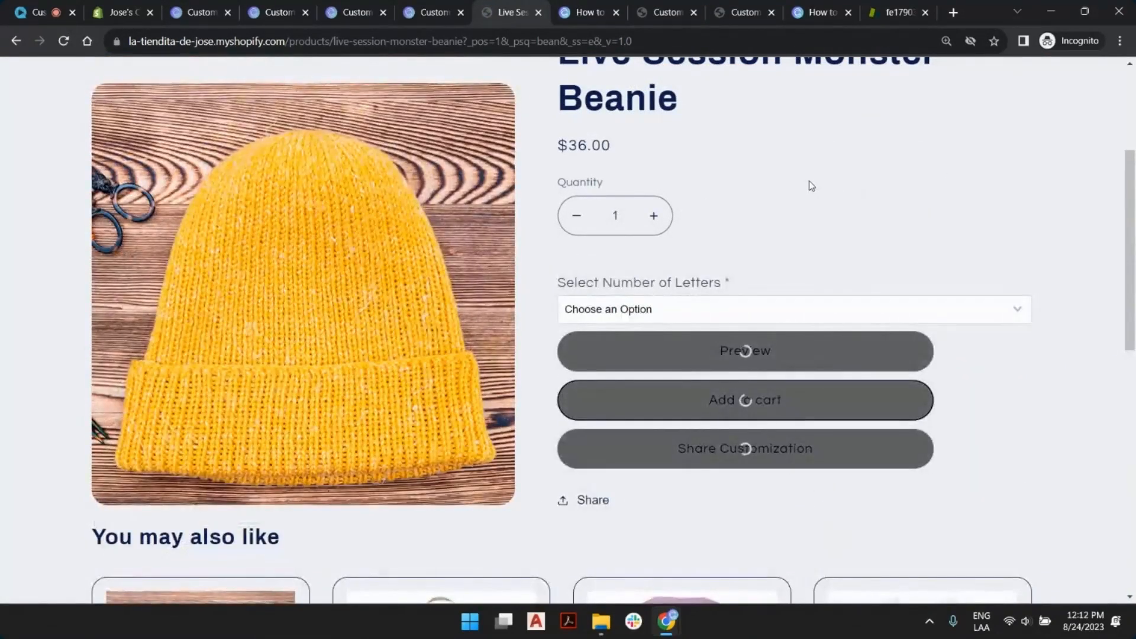
click(695, 306)
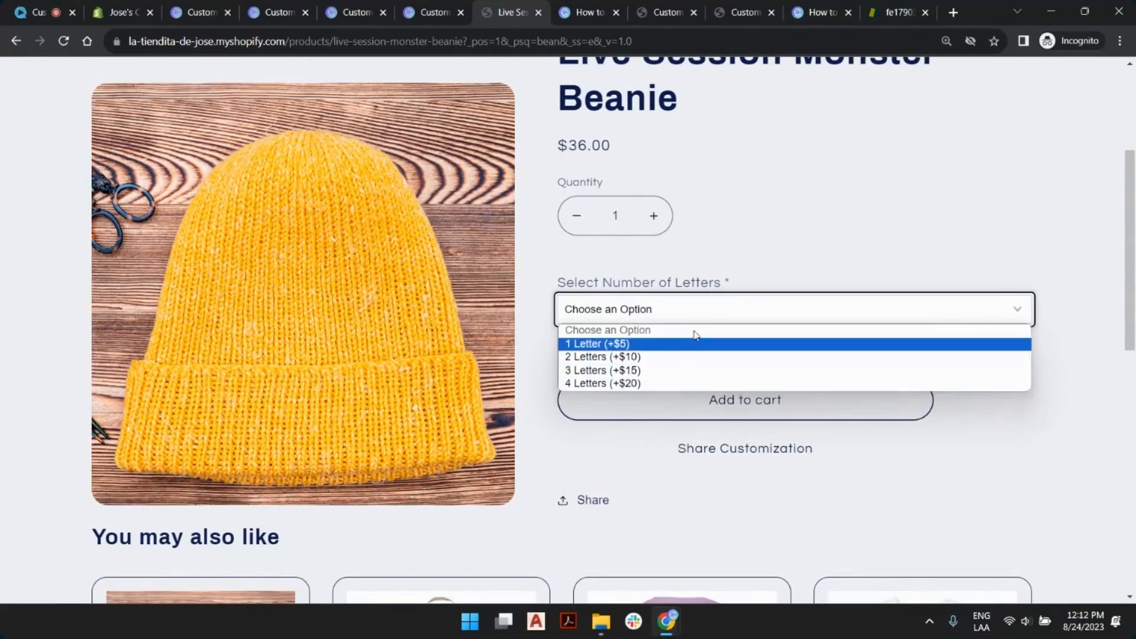
click(781, 214)
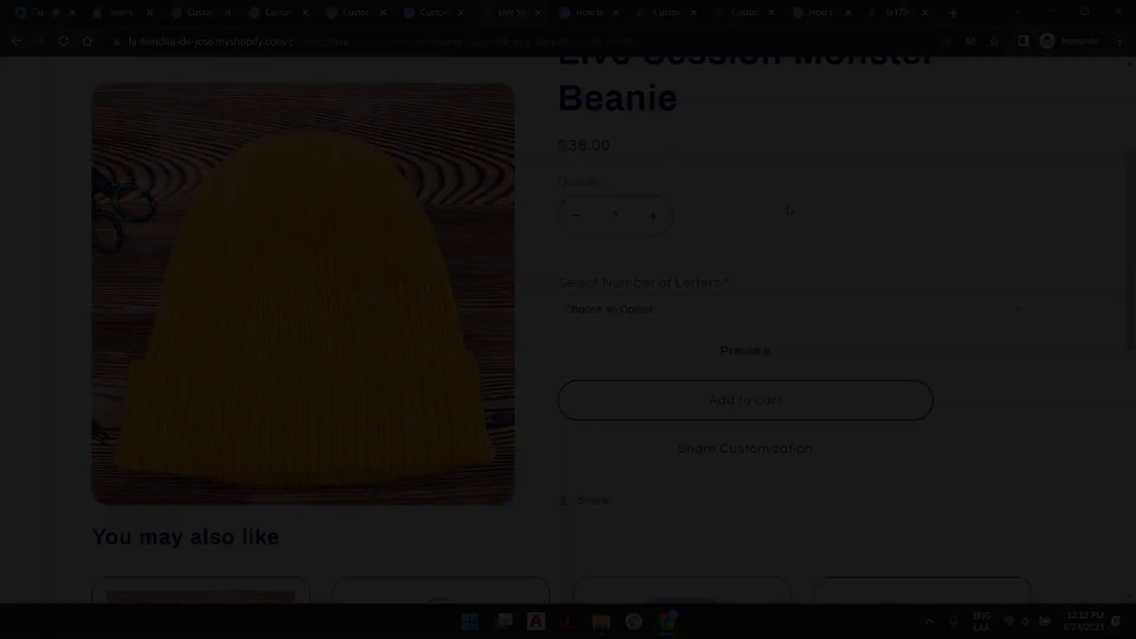